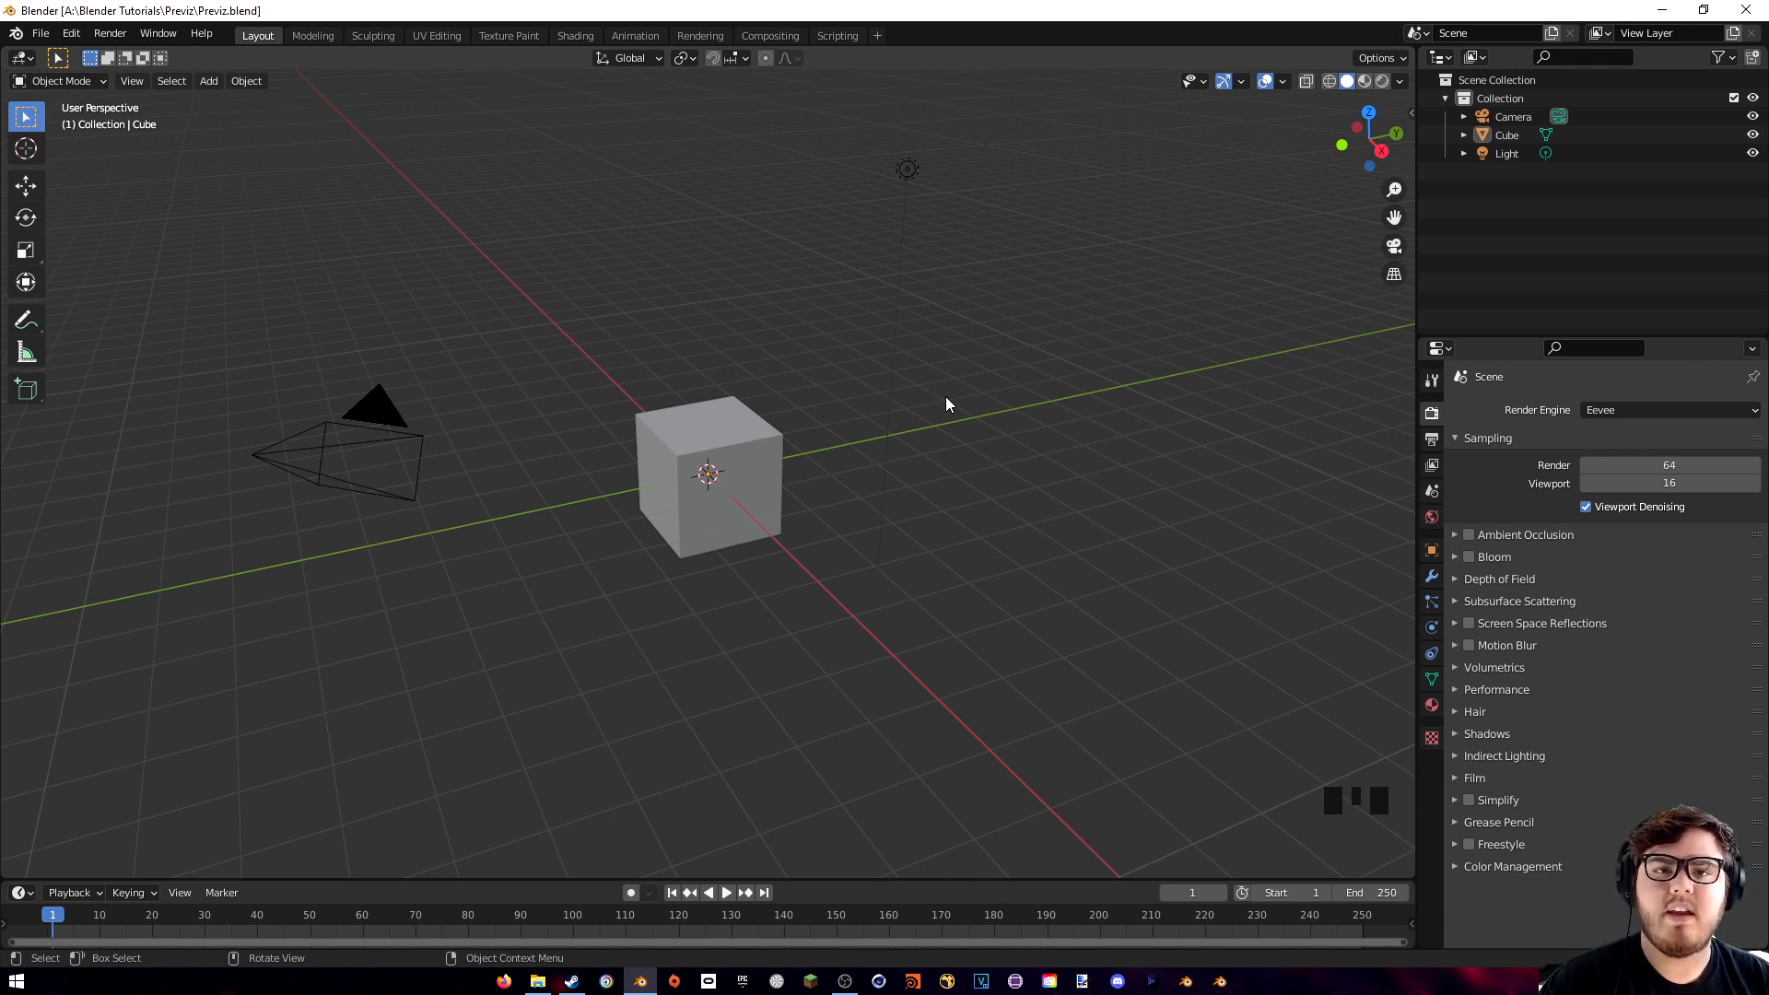
- Select the cube, the light and the camera in turn, finishing with the cube as the active object
{"action": "double_click", "coordinate": [826, 384]}
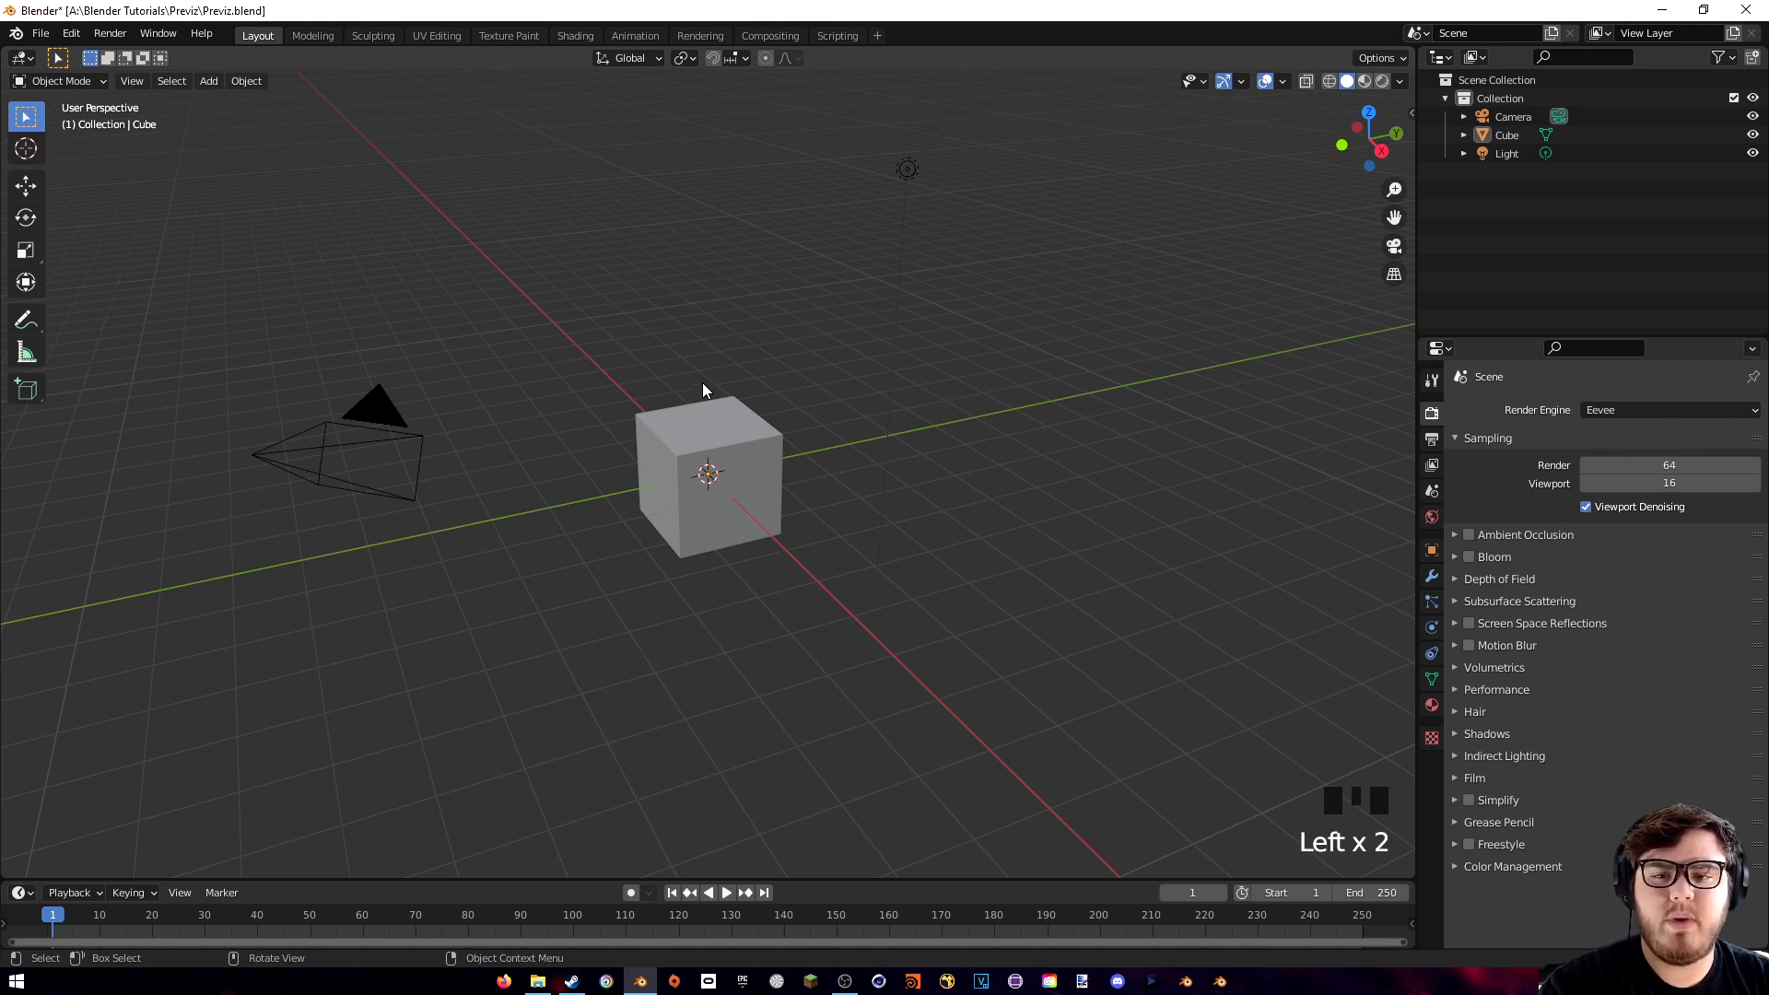
{"action": "left_click", "coordinate": [714, 433]}
{"action": "left_click", "coordinate": [909, 177]}
{"action": "left_click", "coordinate": [394, 440]}
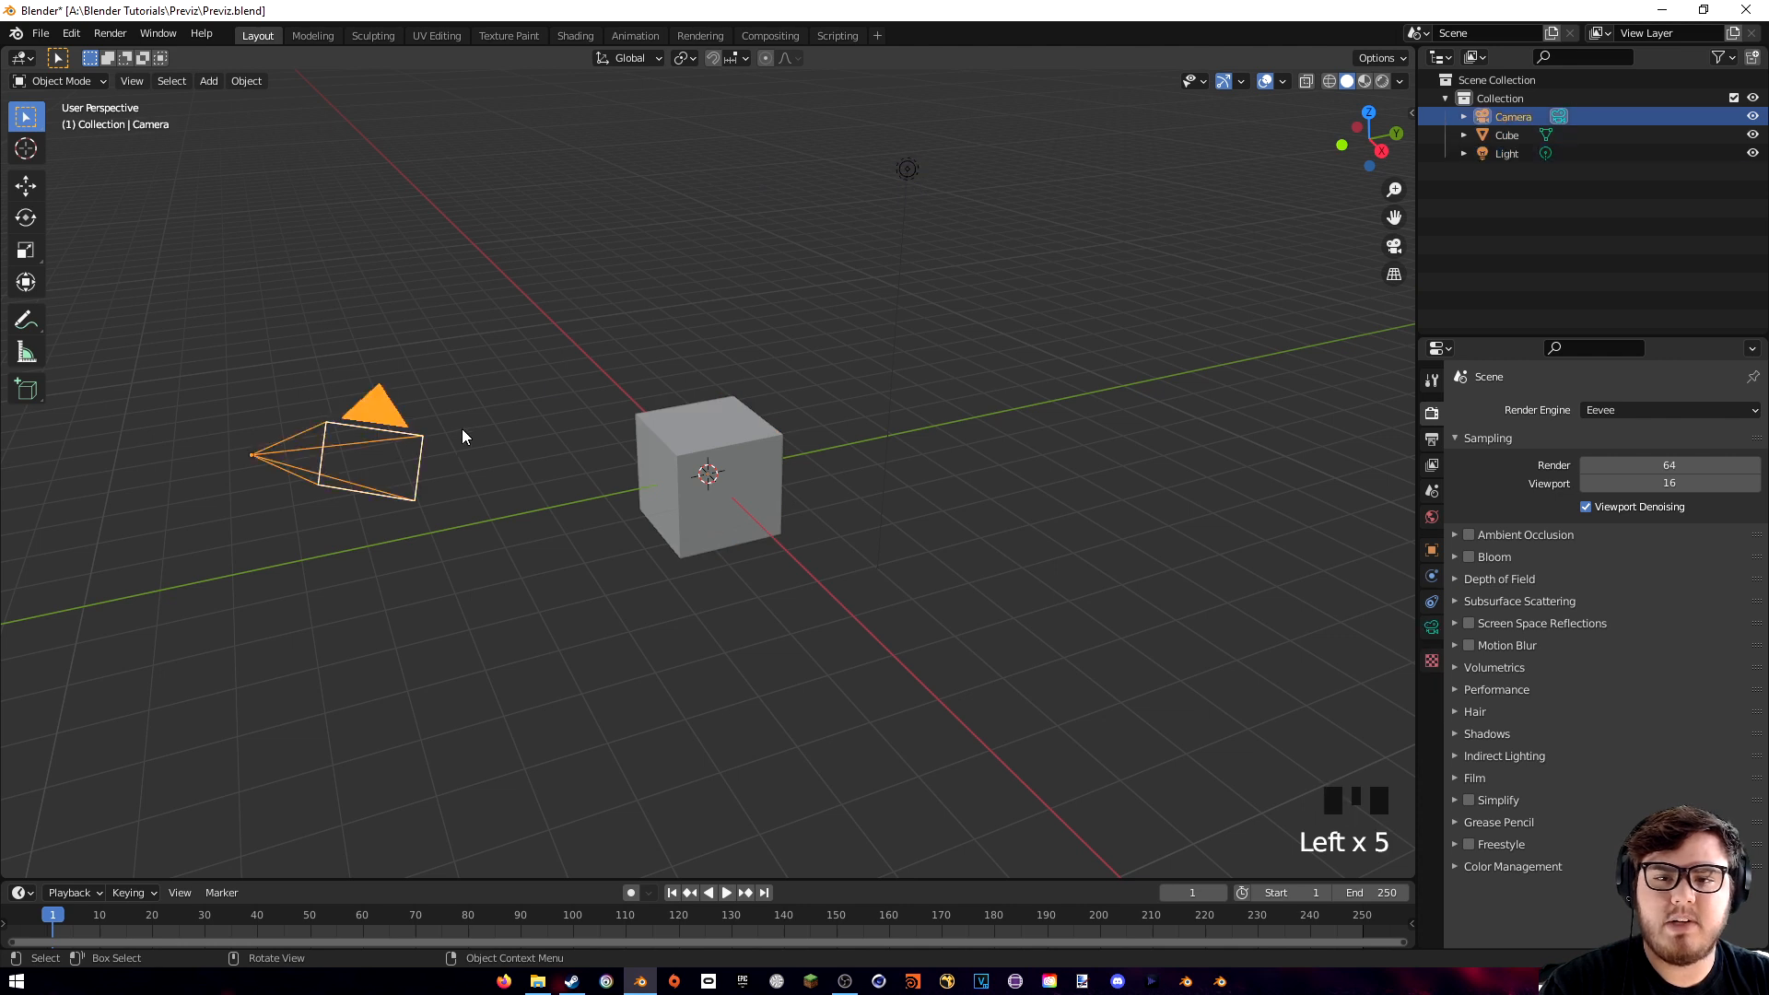
{"action": "left_click", "coordinate": [1505, 138]}
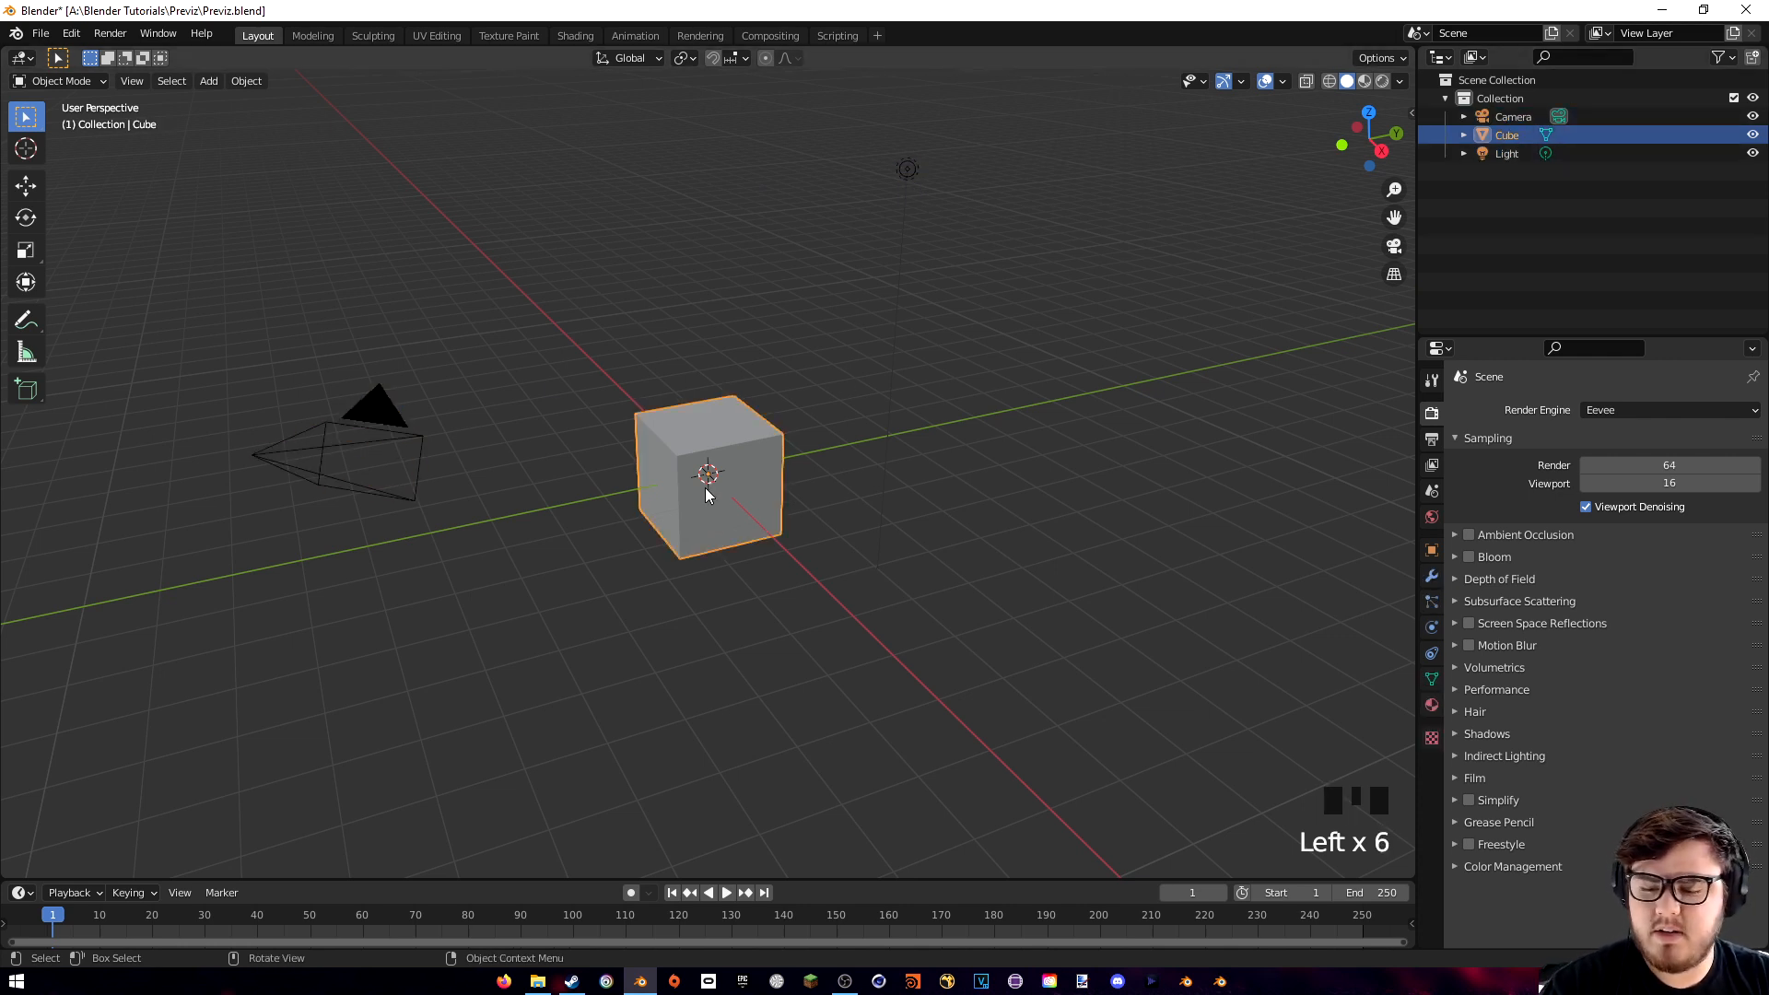
- Add a UV sphere and move it out of the cube to the side facing the camera
{"action": "key", "text": "shift+a"}
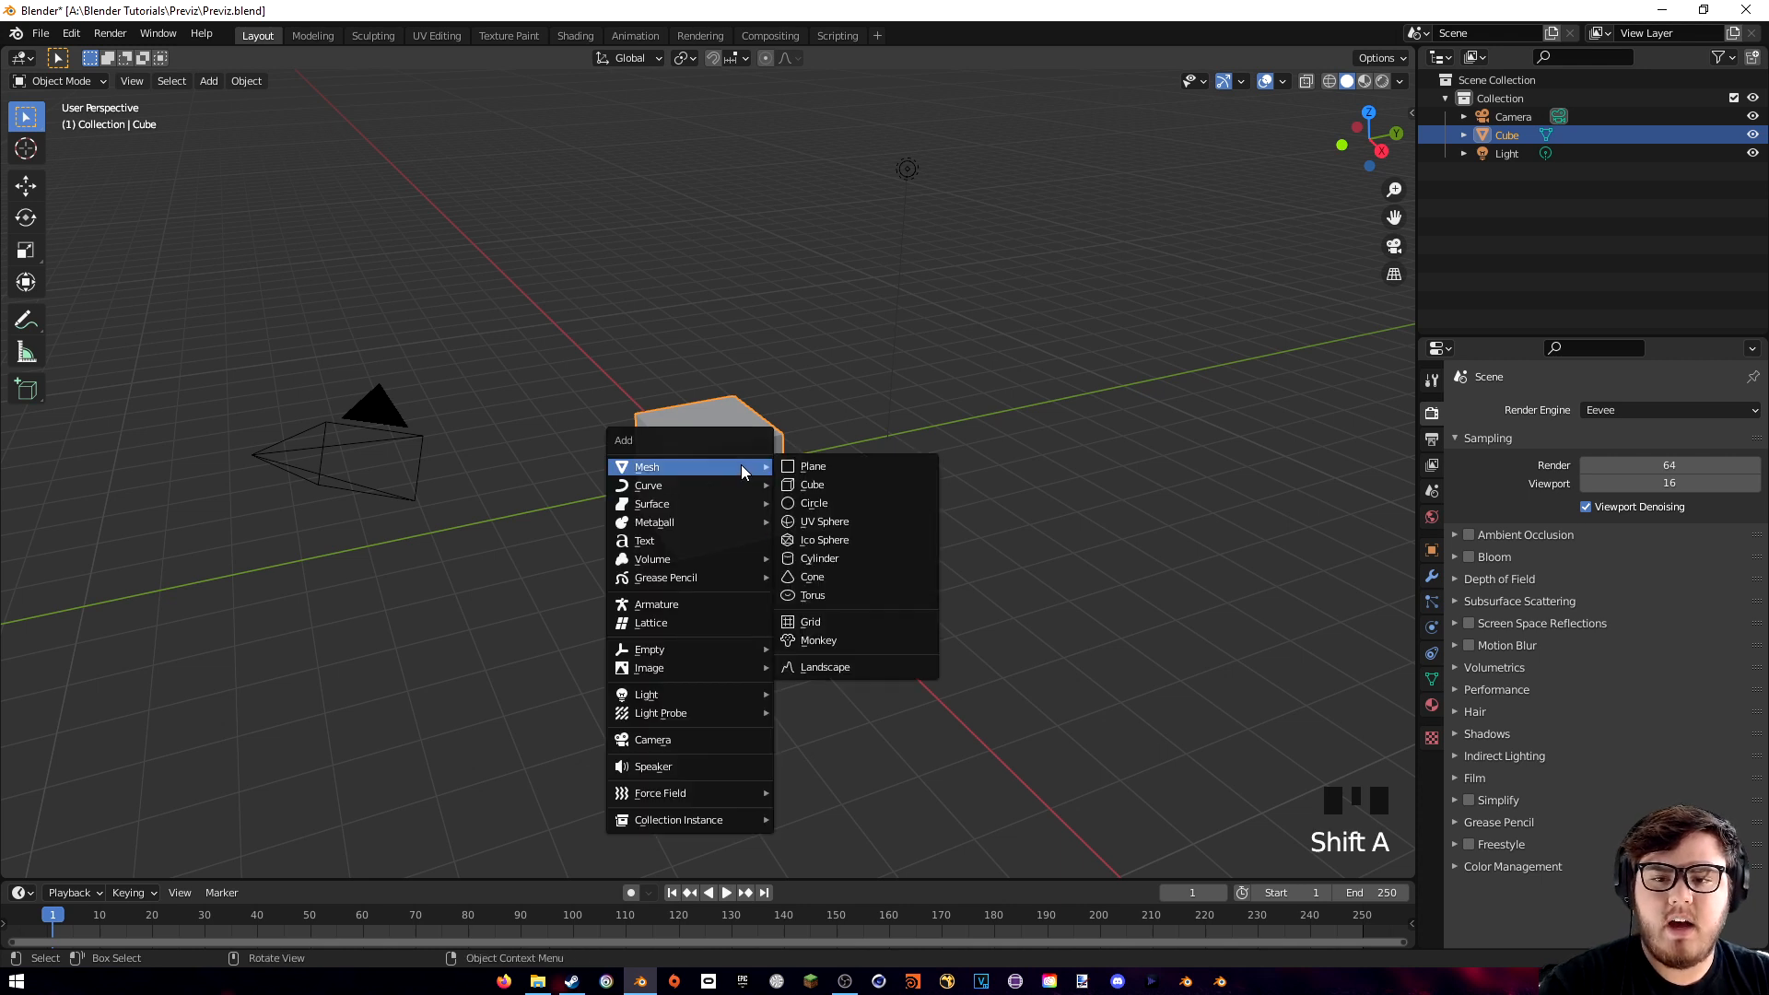
{"action": "mouse_move", "coordinate": [692, 466]}
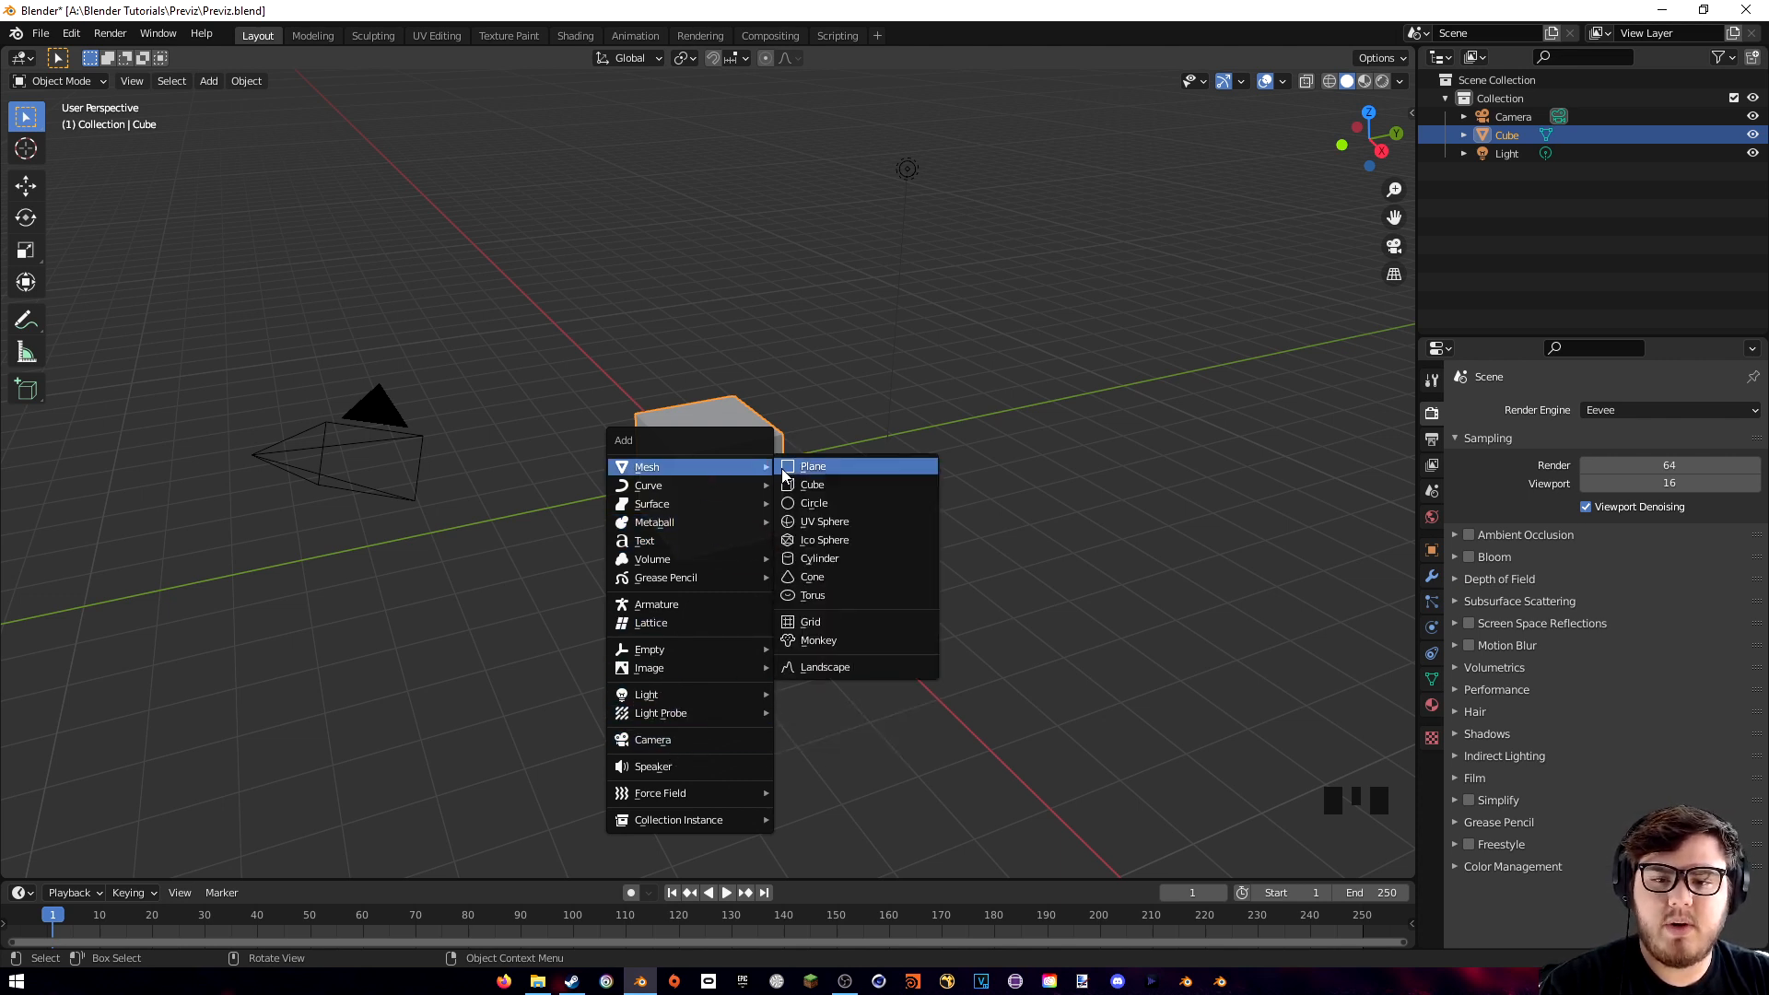
{"action": "left_click", "coordinate": [833, 524]}
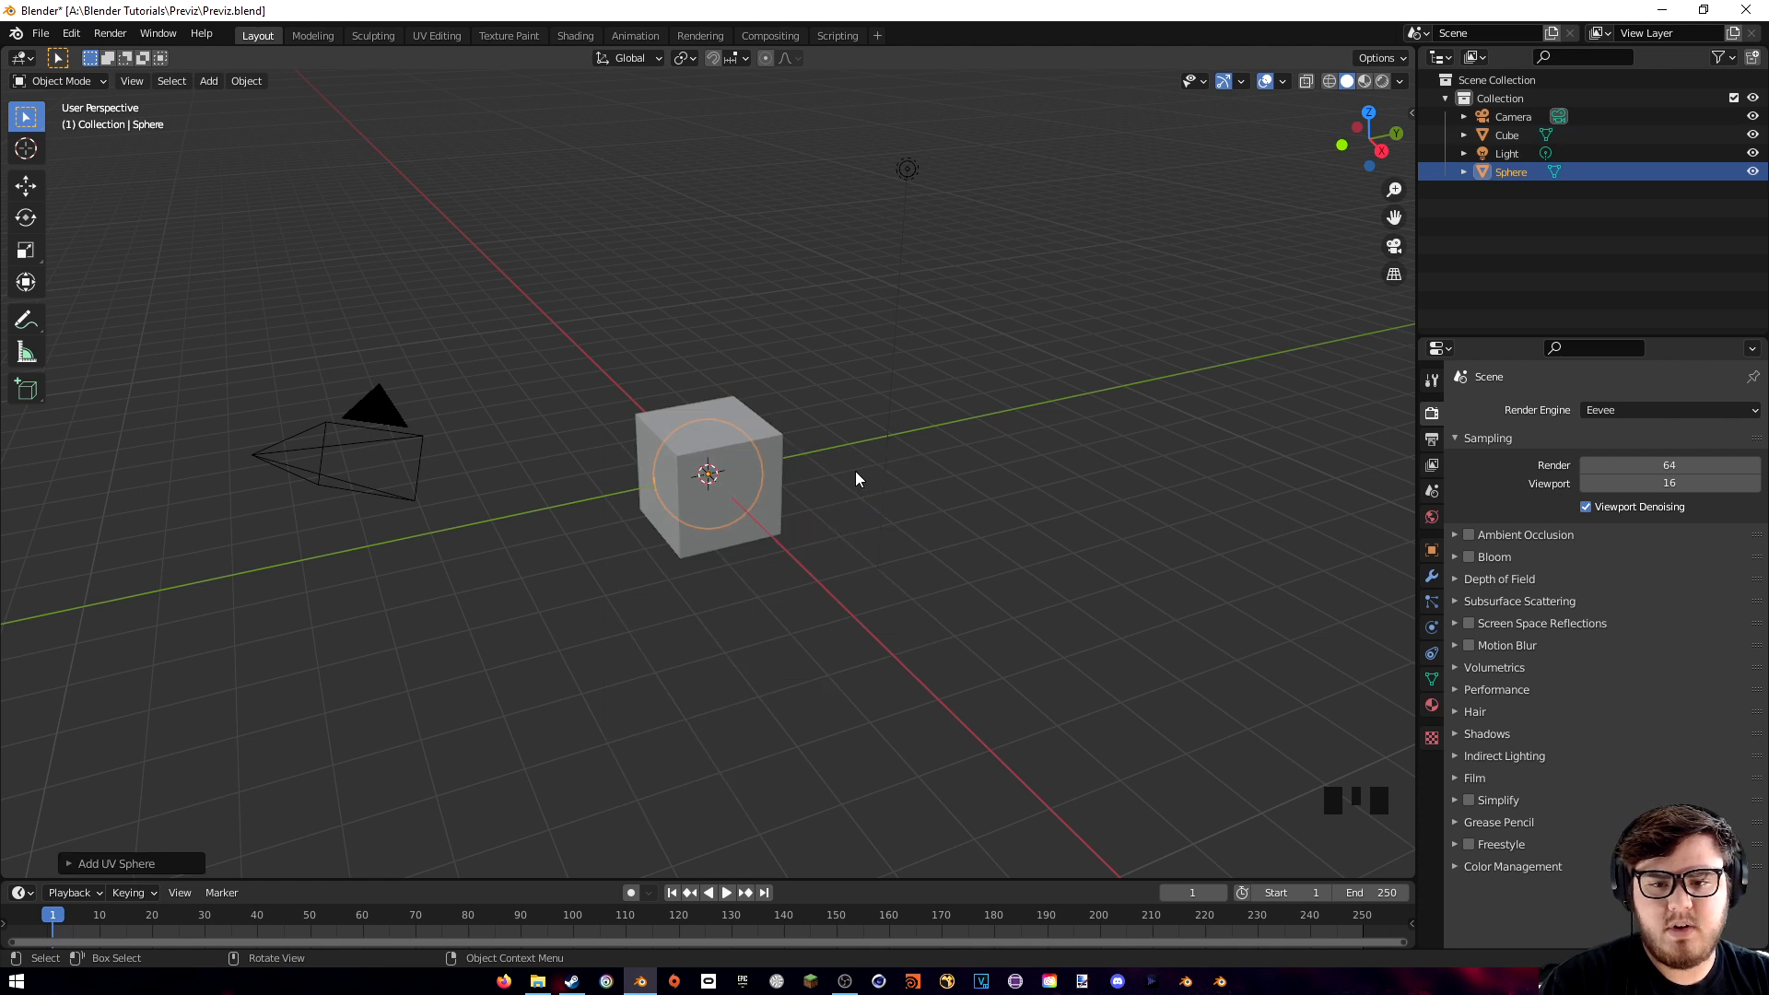
{"action": "key", "text": "g"}
{"action": "left_click", "coordinate": [619, 517]}
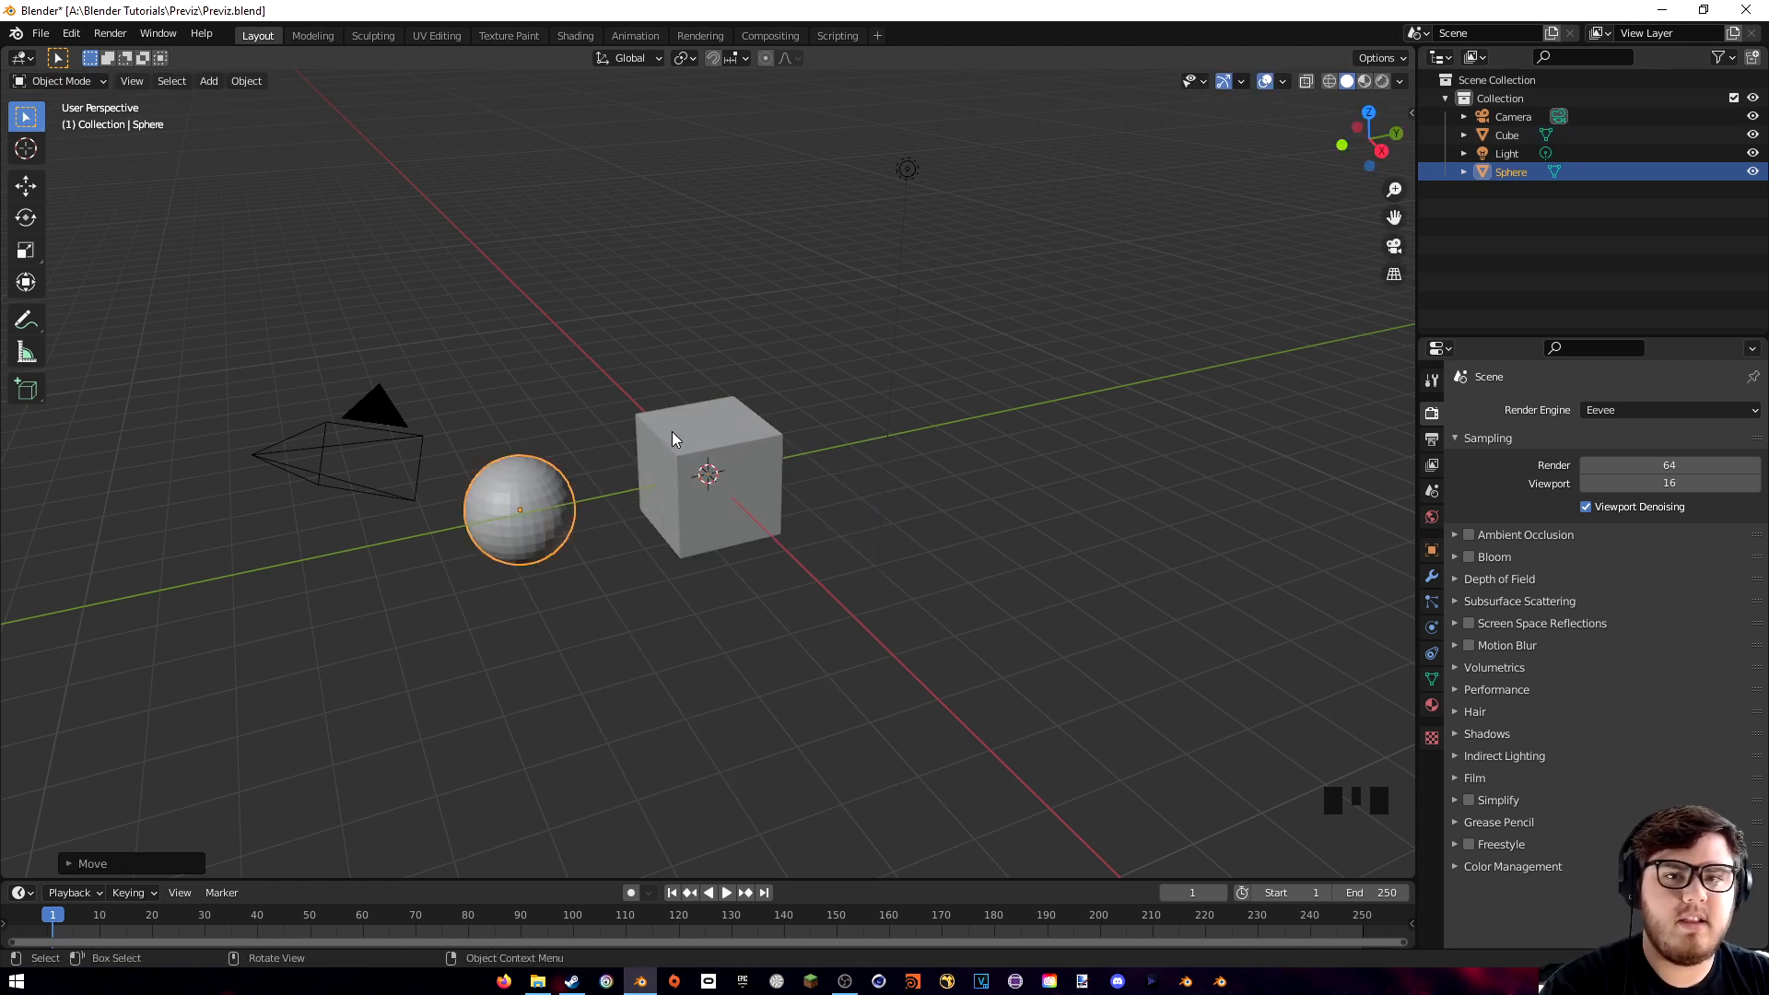
- Delete the UV sphere and reselect the cube
{"action": "key", "text": "Delete"}
{"action": "left_click", "coordinate": [673, 481]}
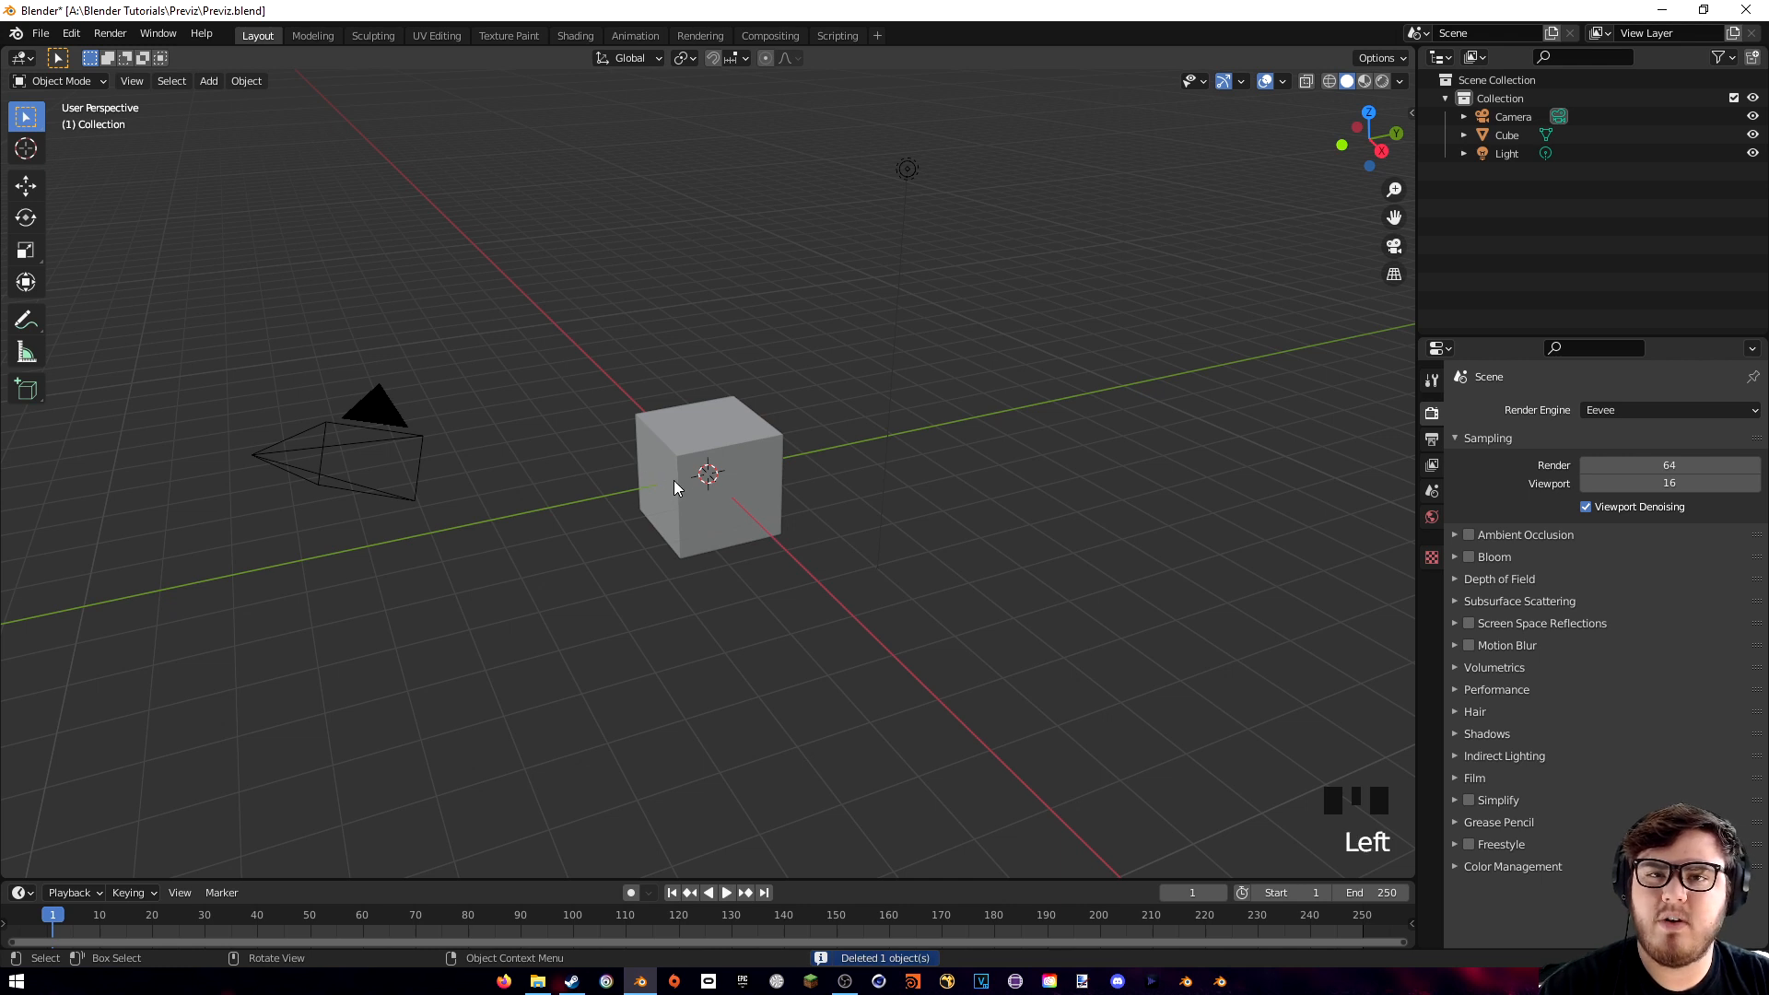
{"action": "left_click", "coordinate": [742, 484]}
- Try moving the cube freely away from the world origin
{"action": "middle_click_drag", "start_coordinate": [743, 484], "coordinate": [882, 297]}
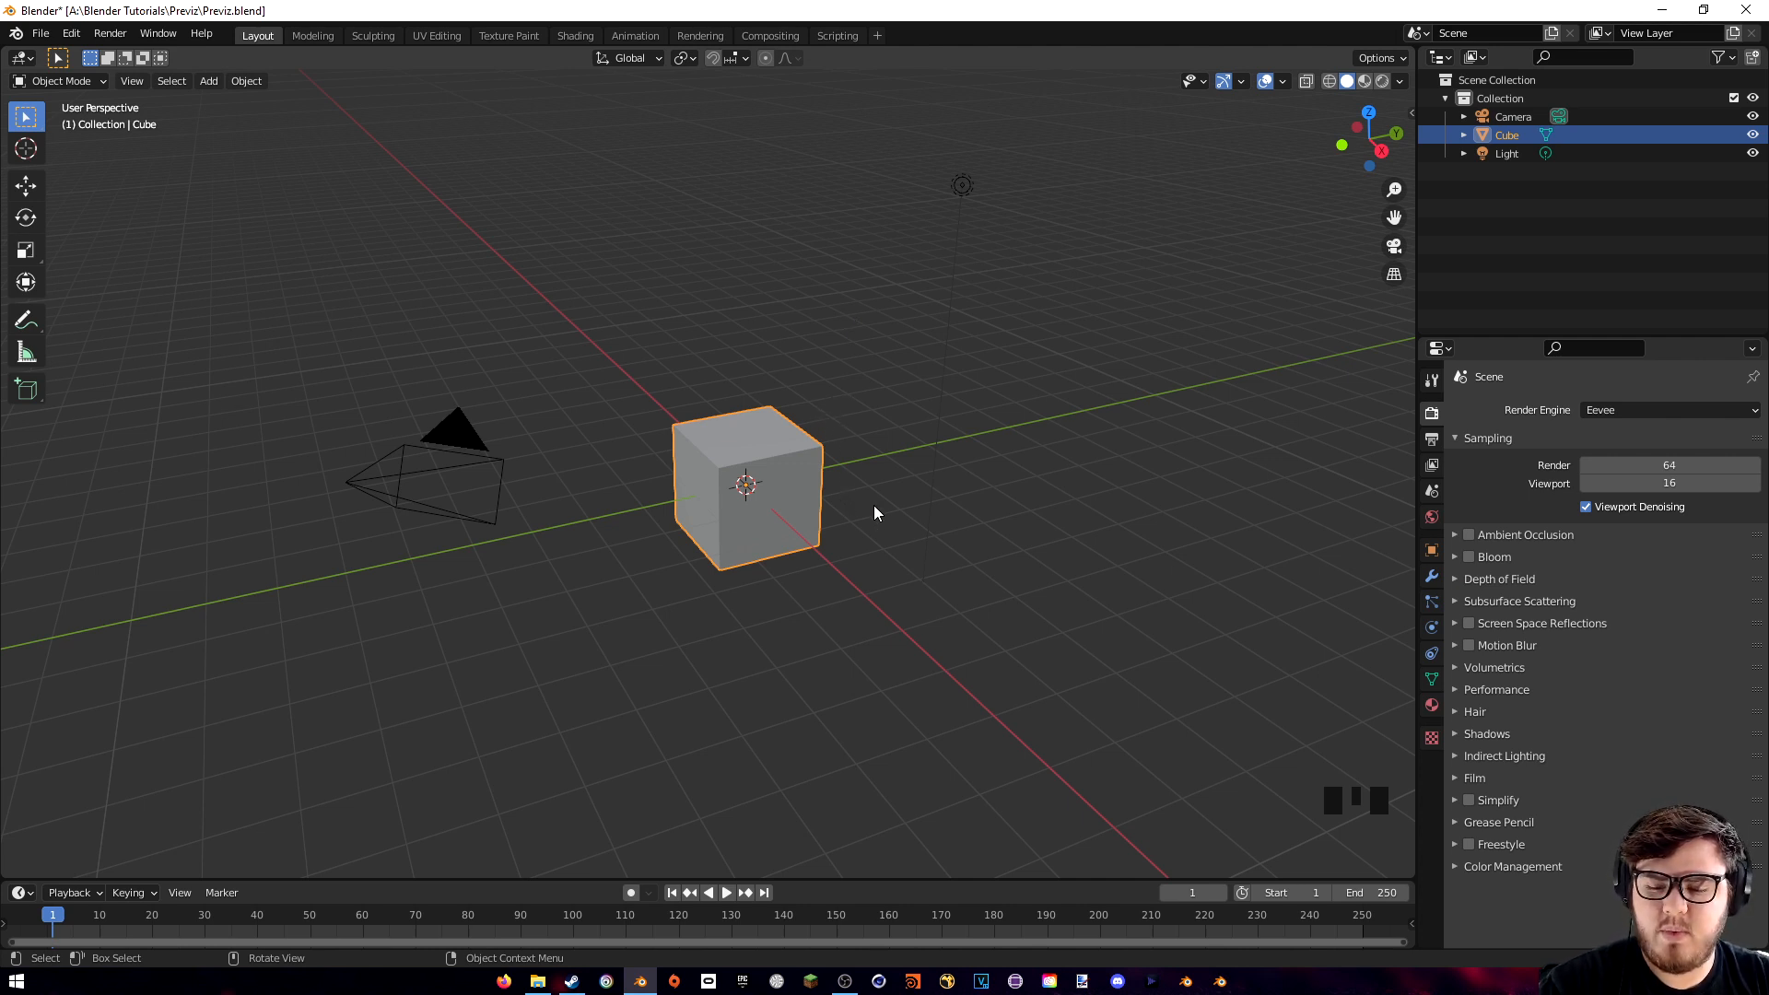
{"action": "key", "text": "g"}
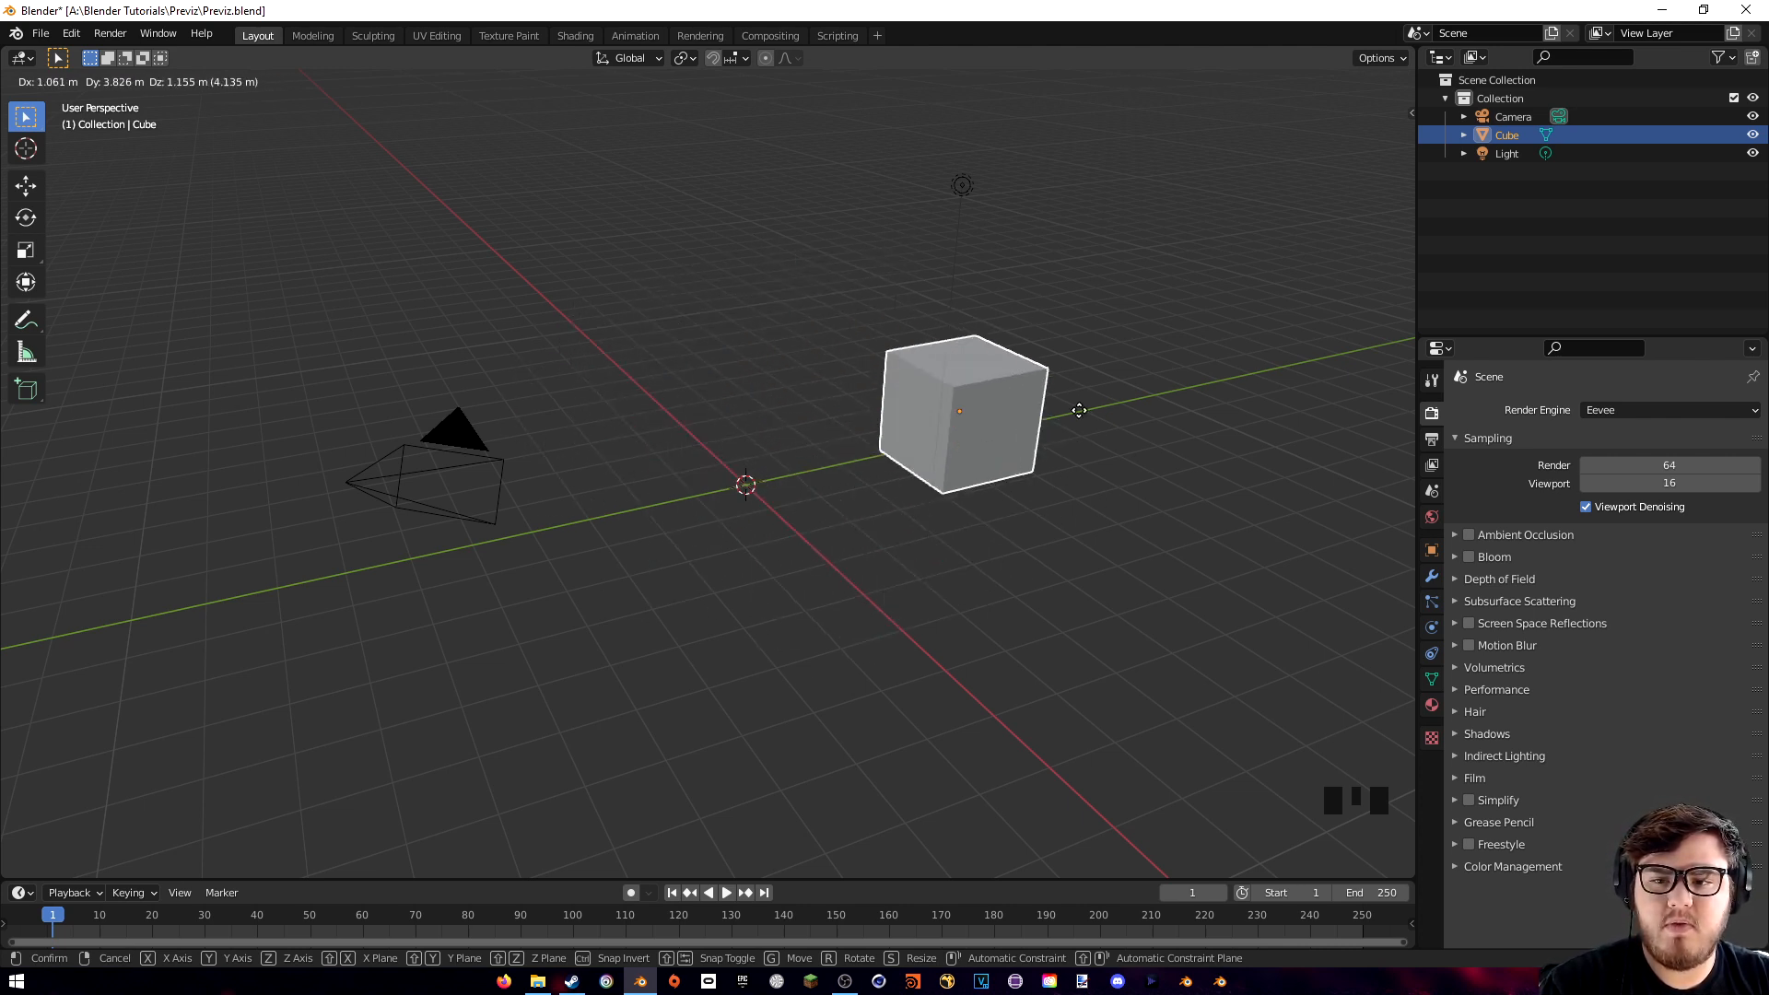
{"action": "key", "text": "Escape"}
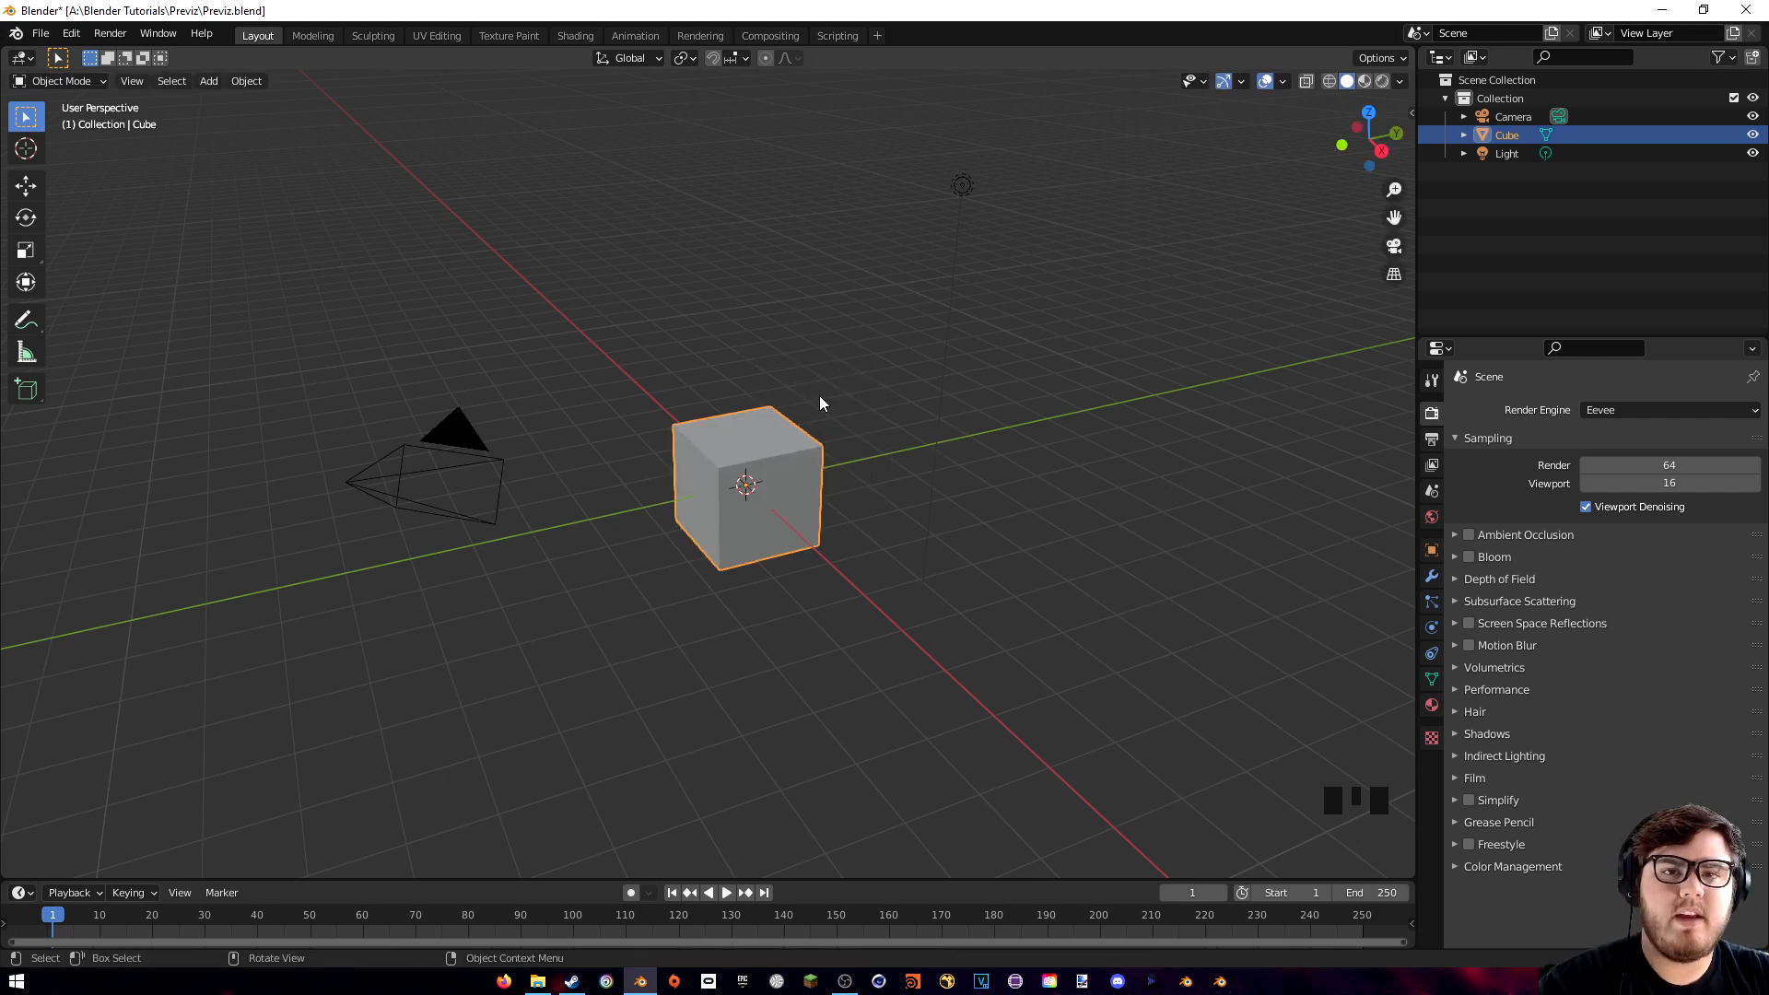
- Try rotating the cube freely and with trackball rotation, and try scaling it up uniformly
{"action": "key", "text": "r"}
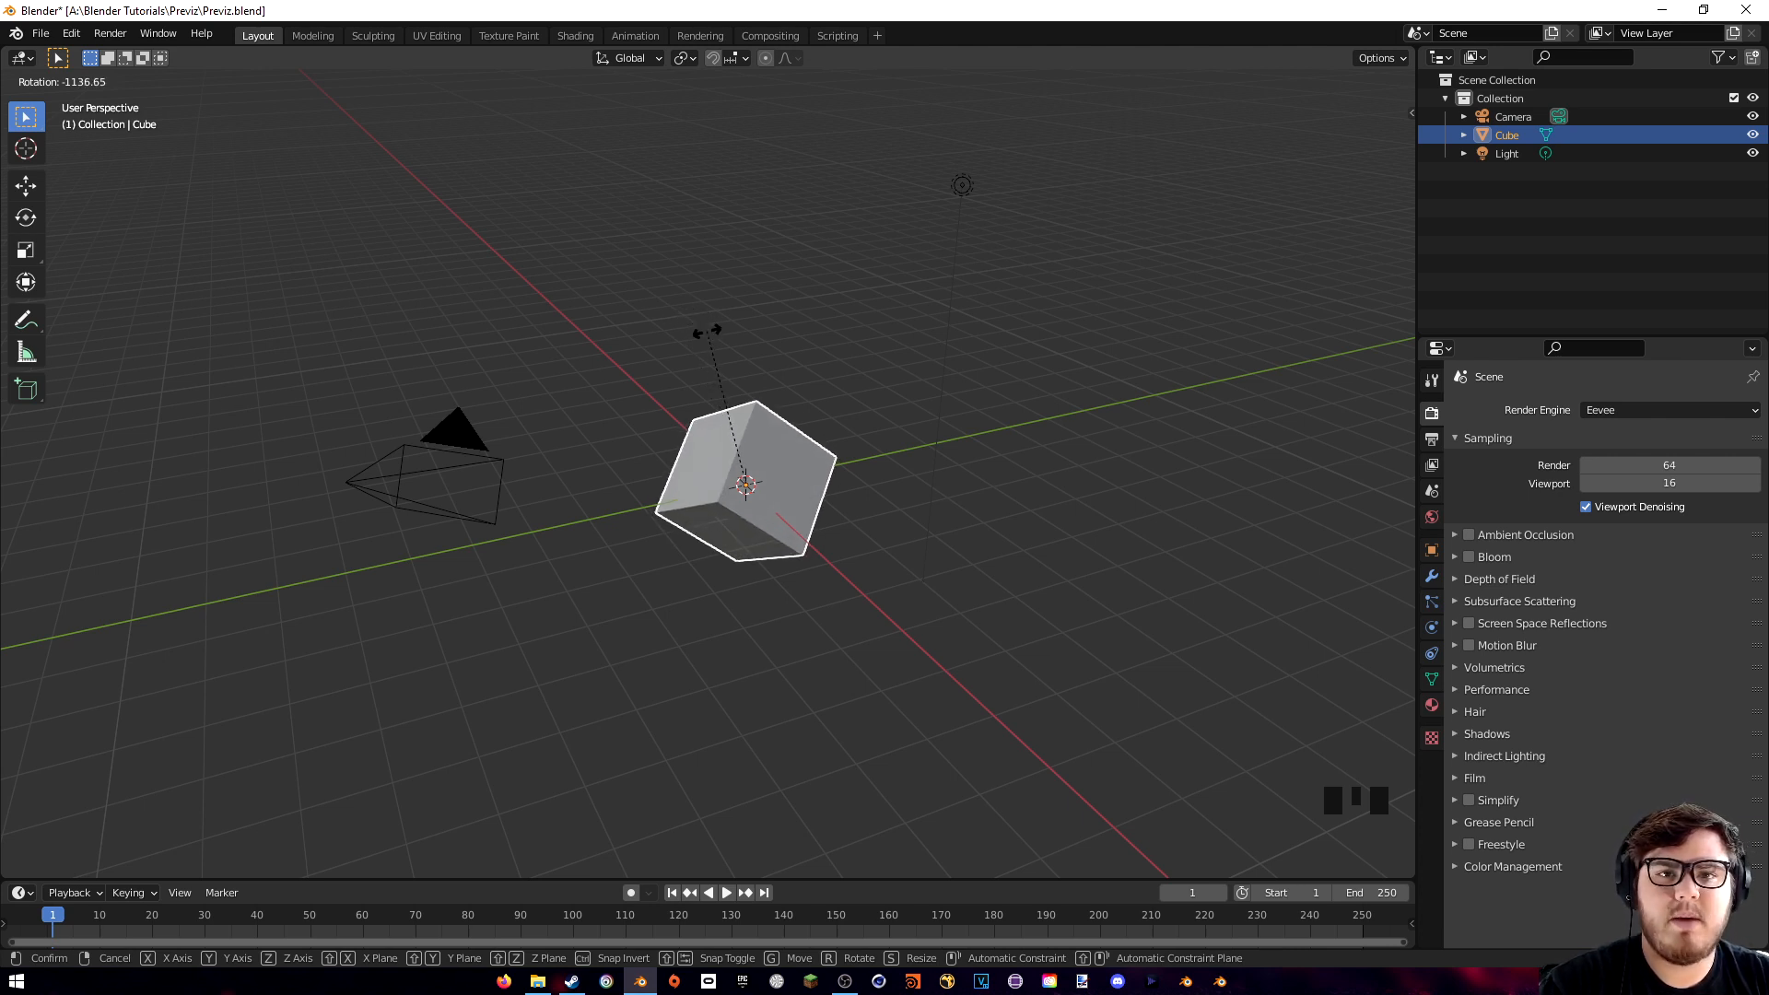
{"action": "key", "text": "r"}
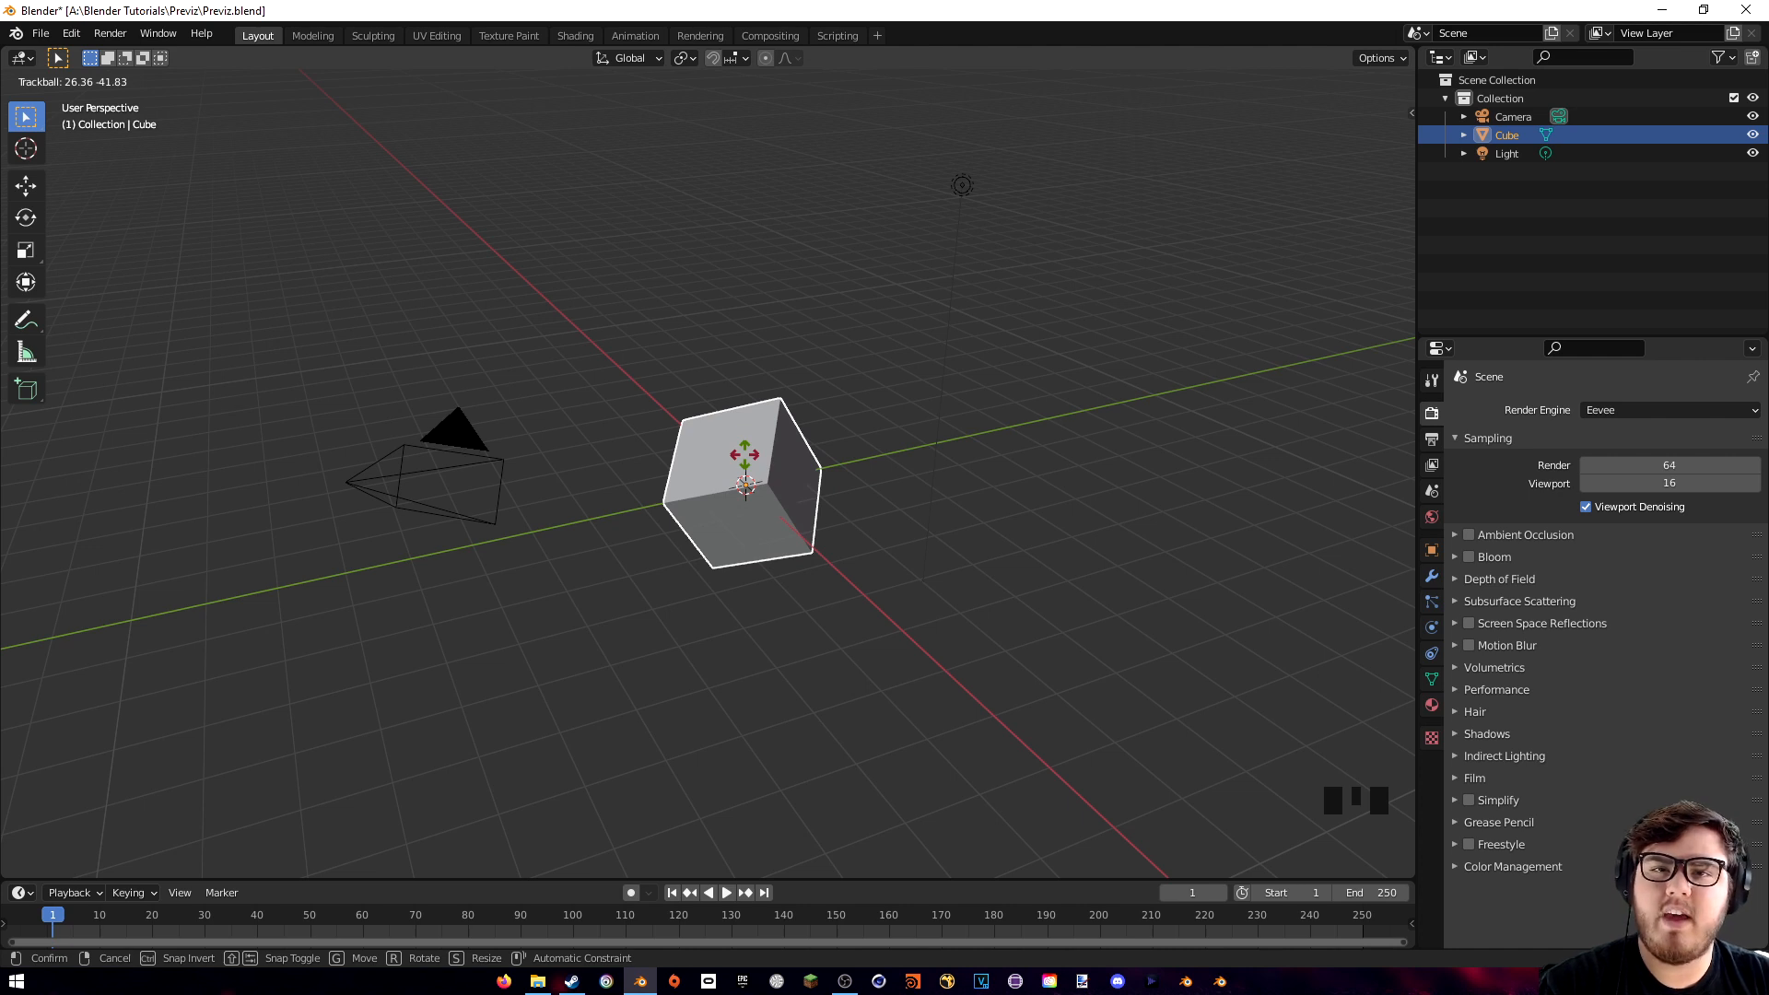
{"action": "key", "text": "Escape"}
{"action": "key", "text": "s"}
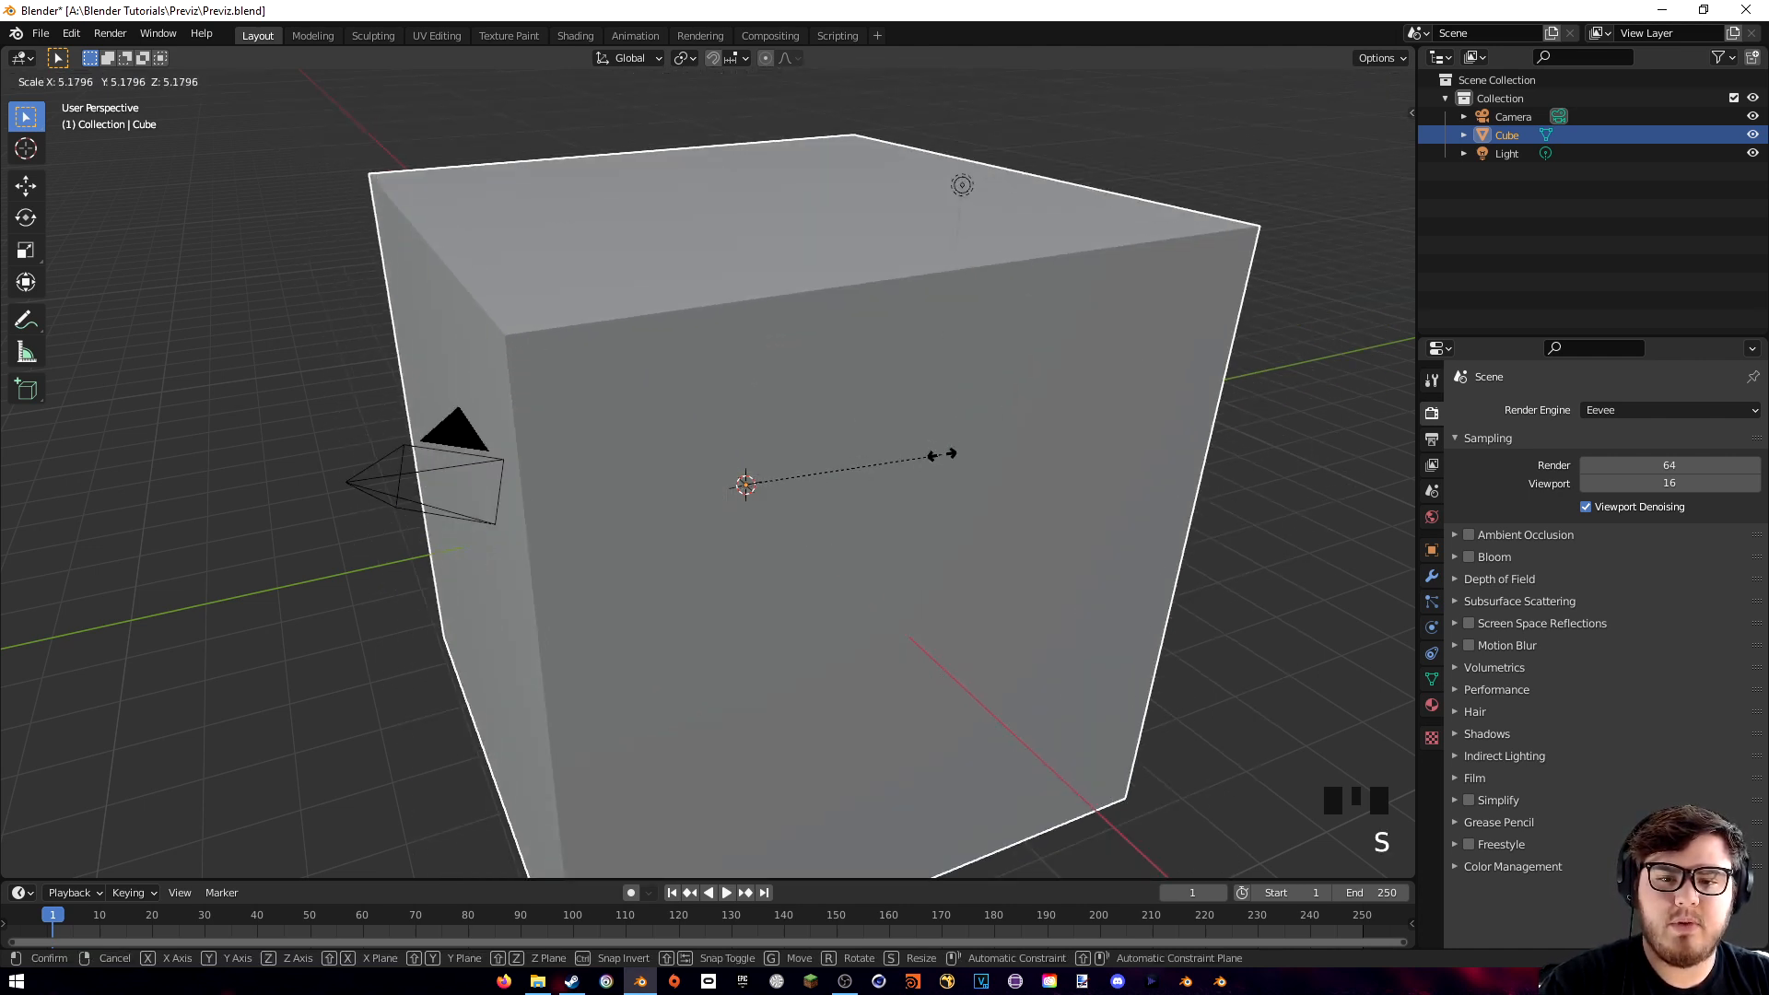
{"action": "key", "text": "Escape"}
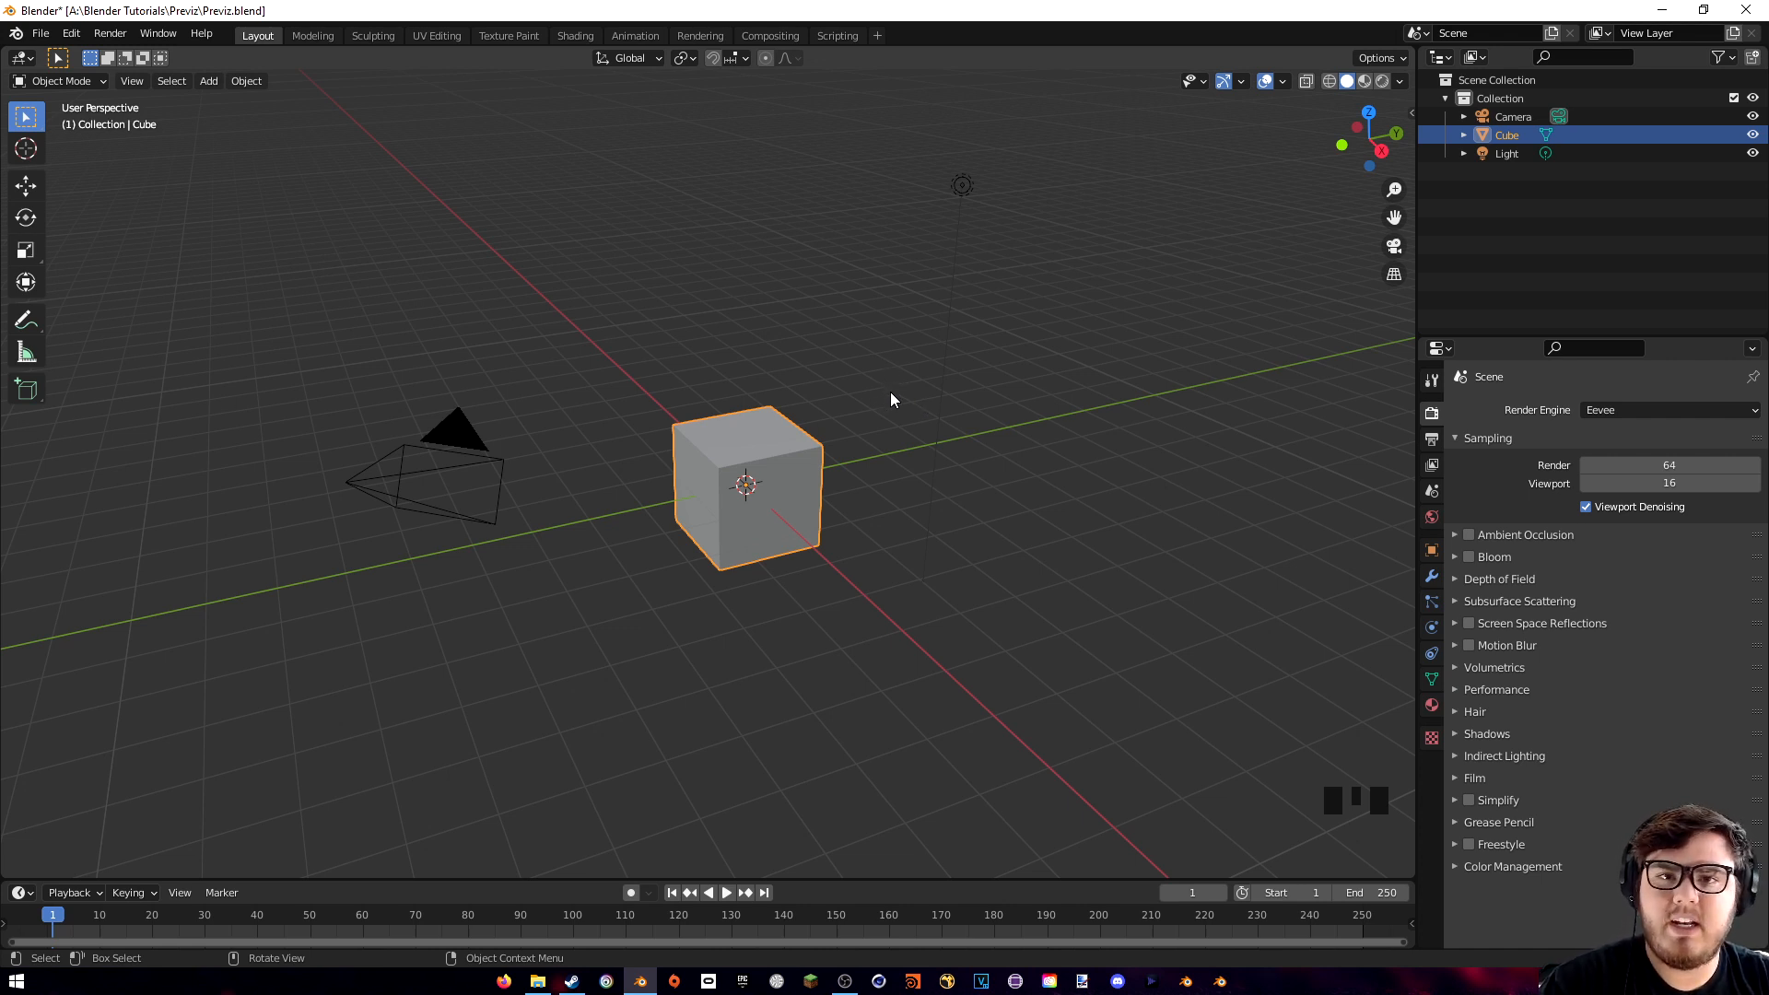
- Try moving the cube constrained to the global X, Y and Z axes one at a time
{"action": "key", "text": "g"}
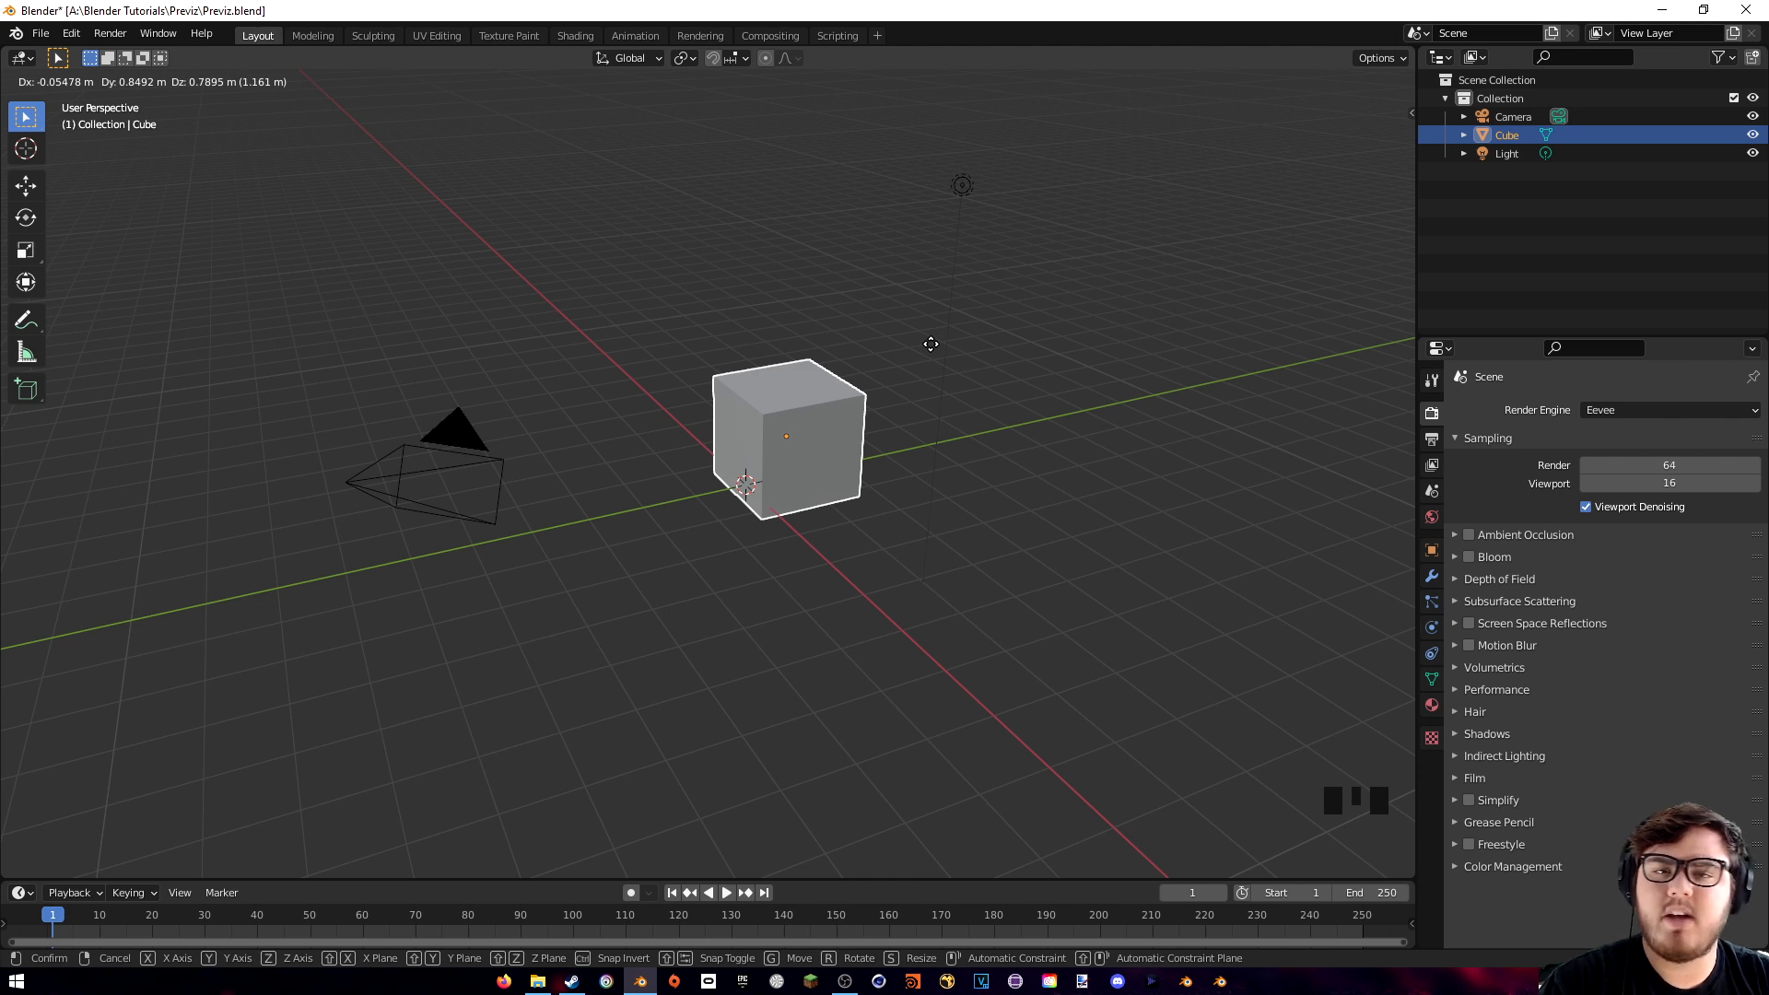
{"action": "key", "text": "z"}
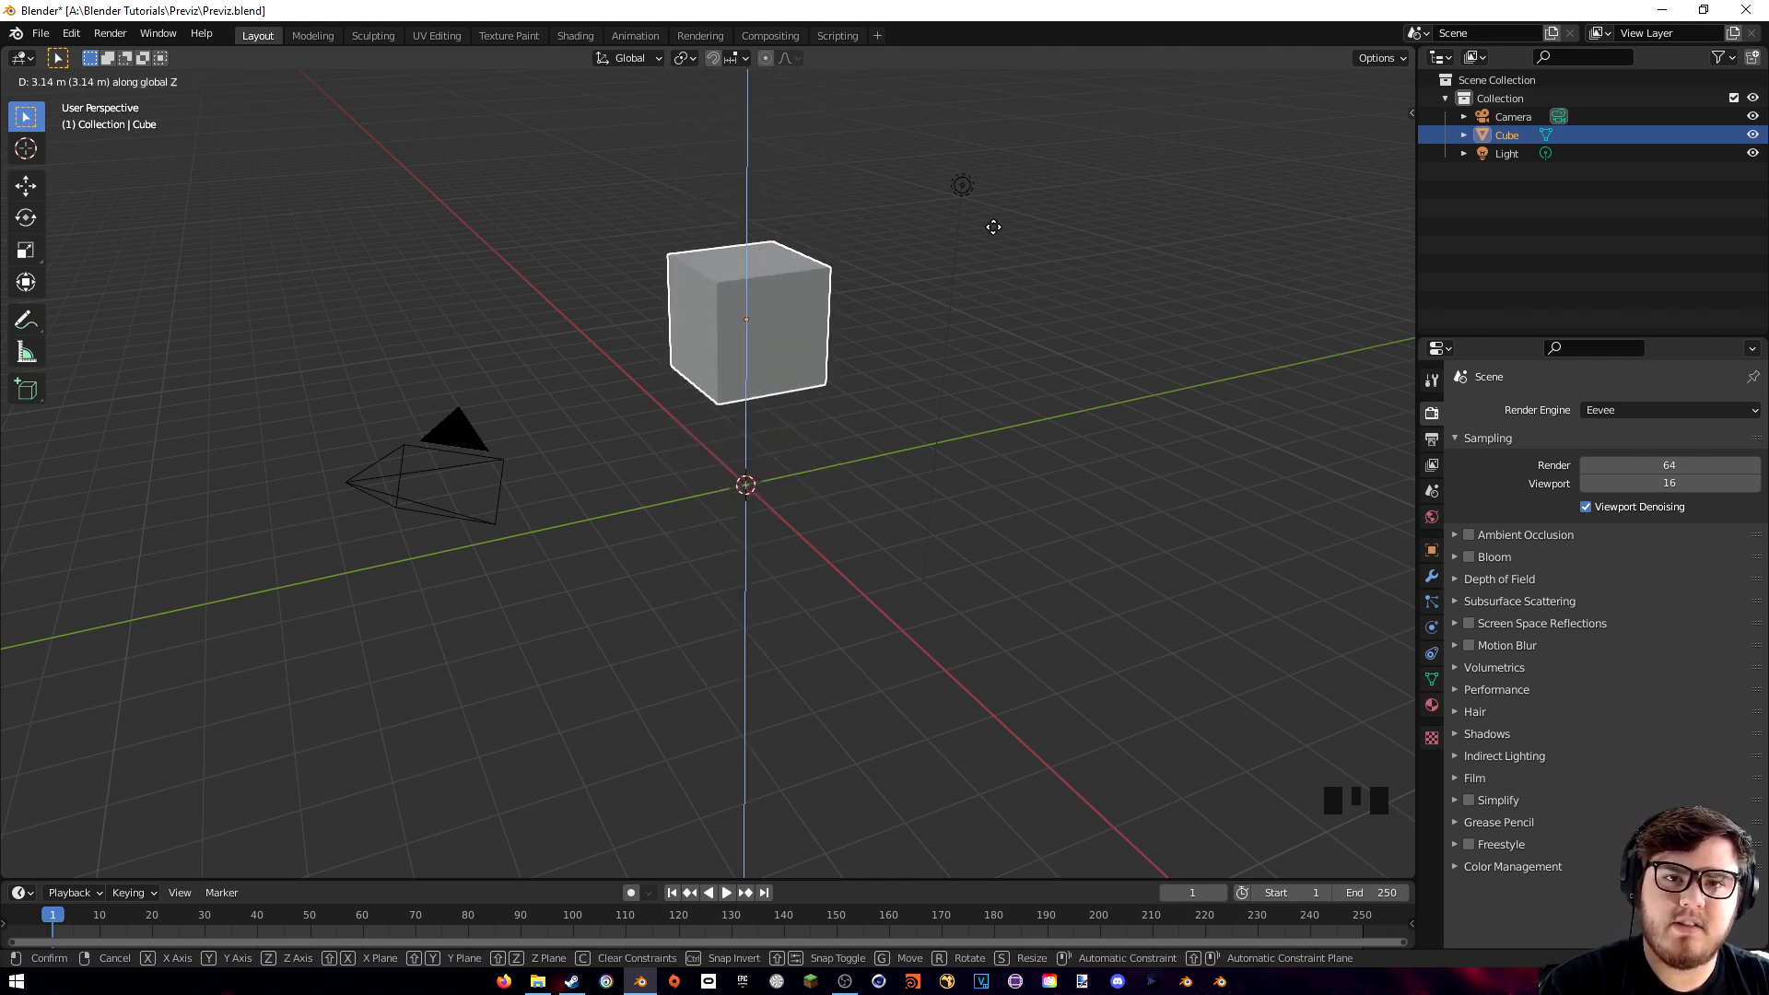
{"action": "key", "text": "Escape"}
{"action": "key", "text": "g"}
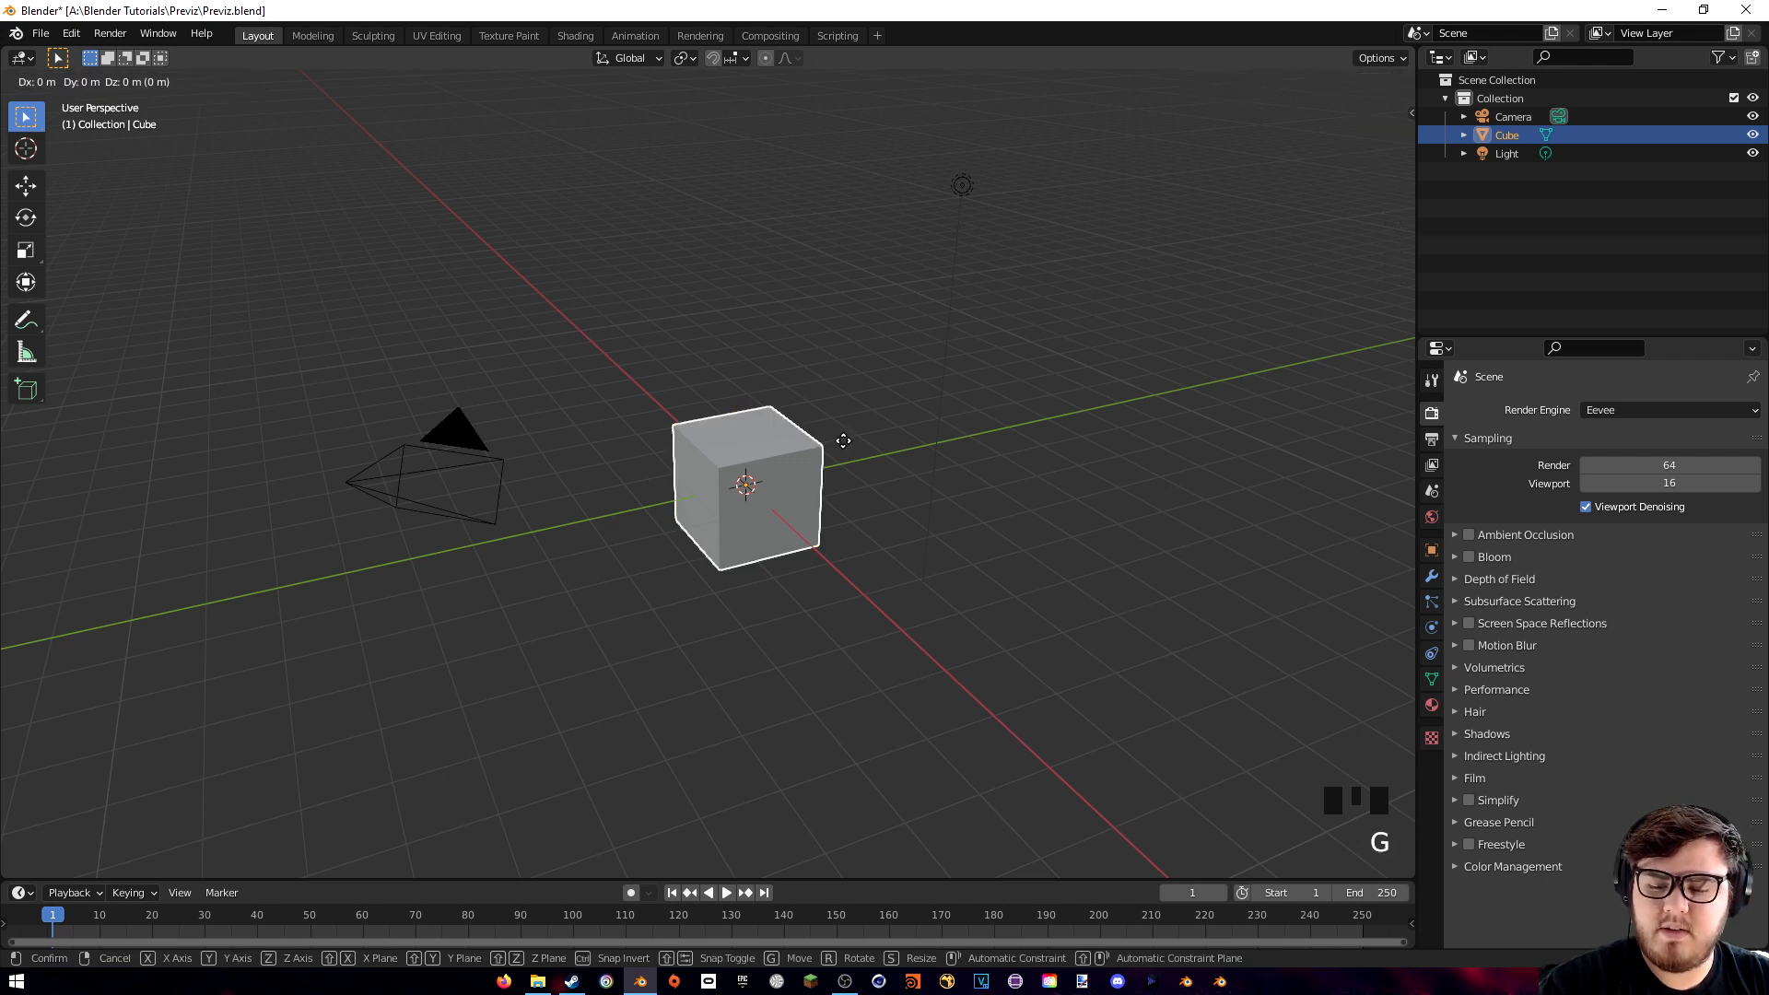
{"action": "key", "text": "x"}
{"action": "key", "text": "y"}
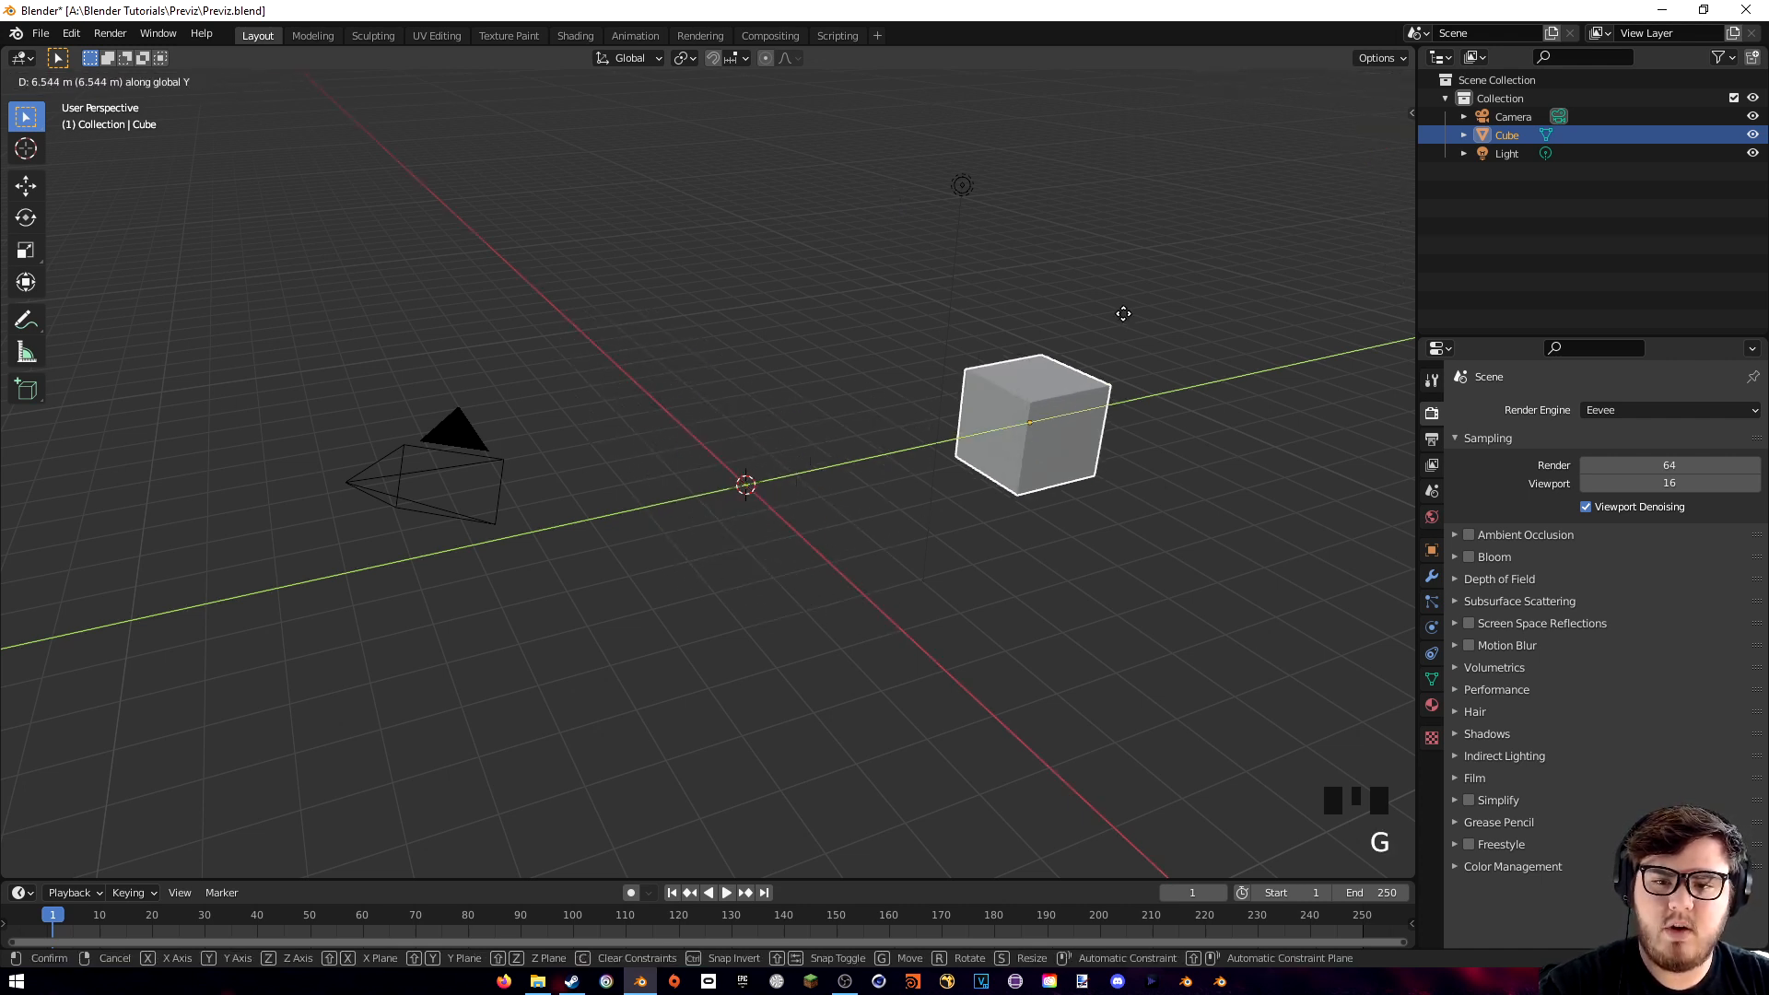
{"action": "key", "text": "x"}
{"action": "key", "text": "y"}
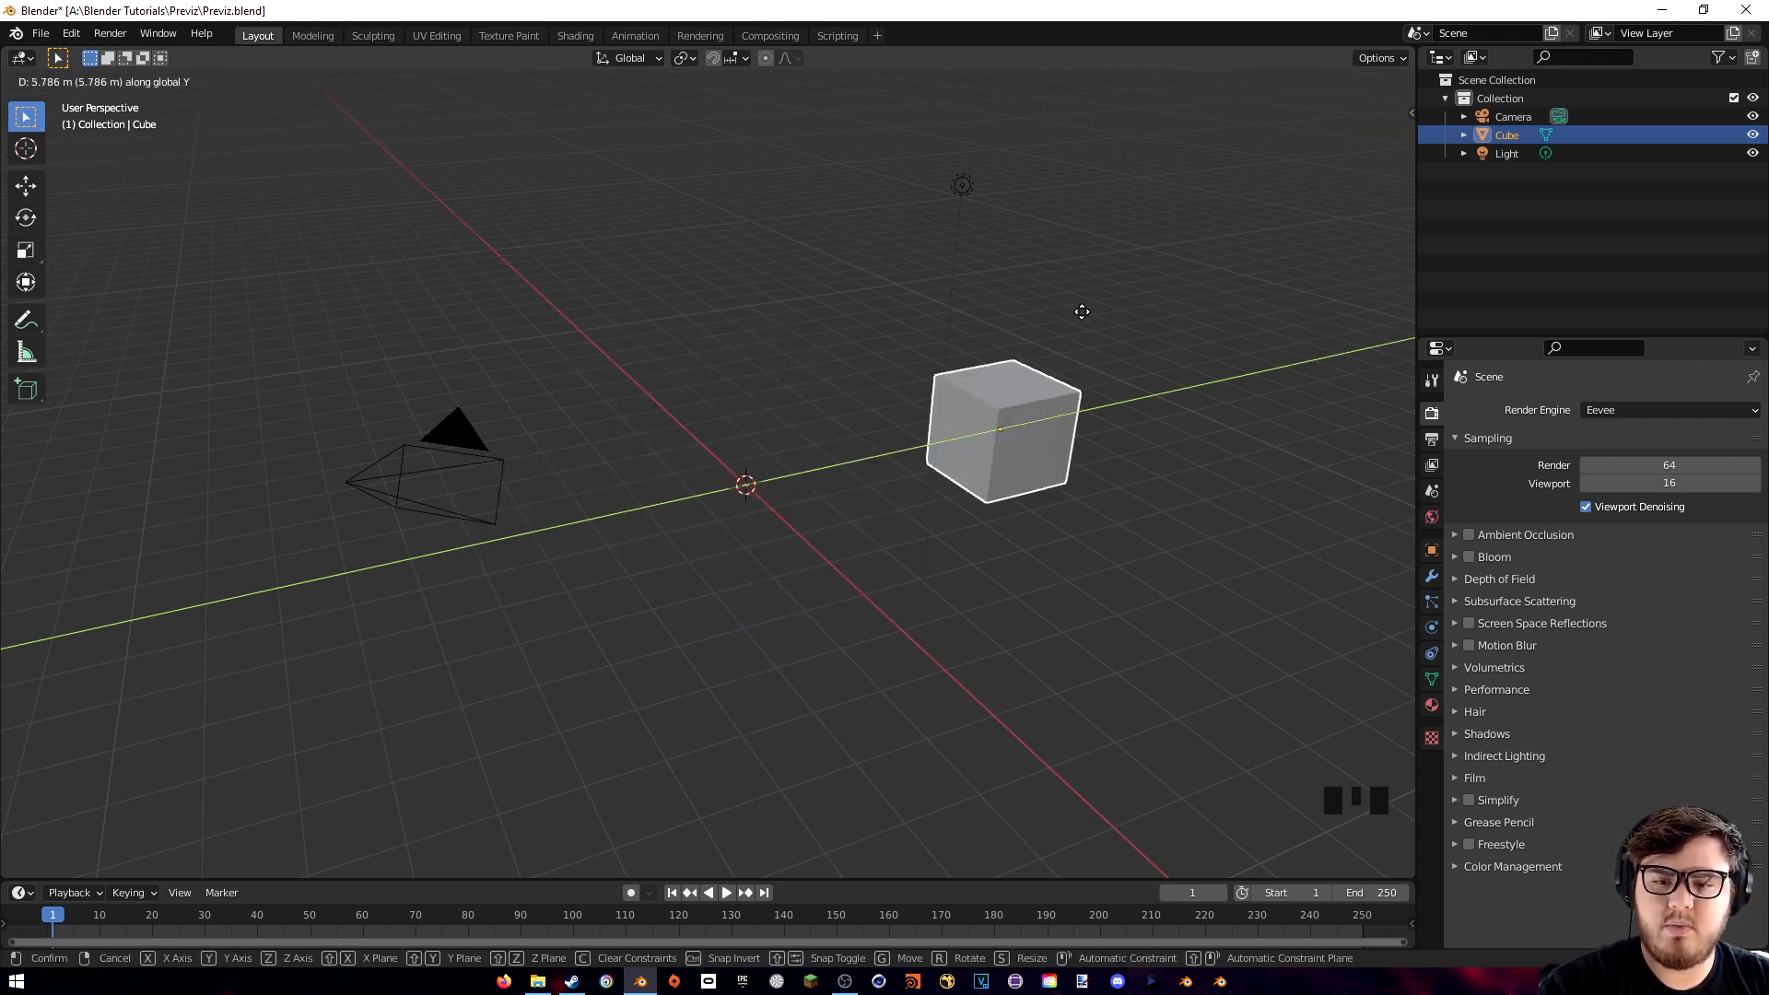
{"action": "key", "text": "z"}
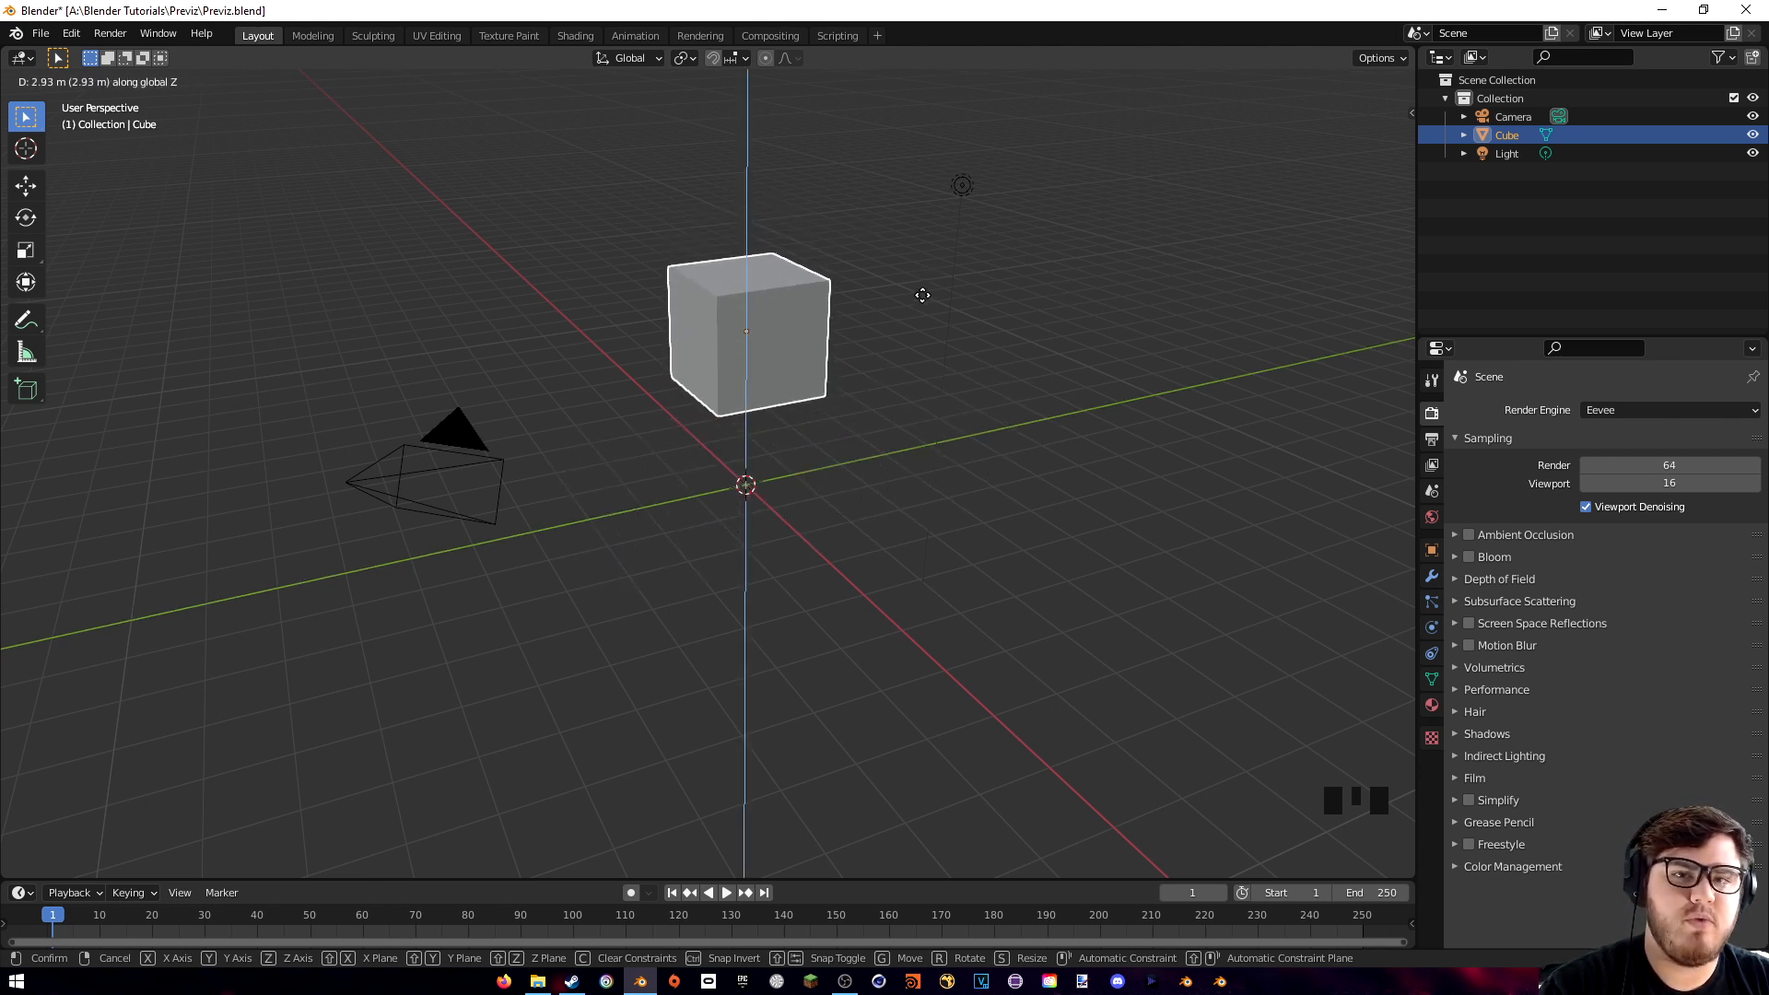
{"action": "key", "text": "Escape"}
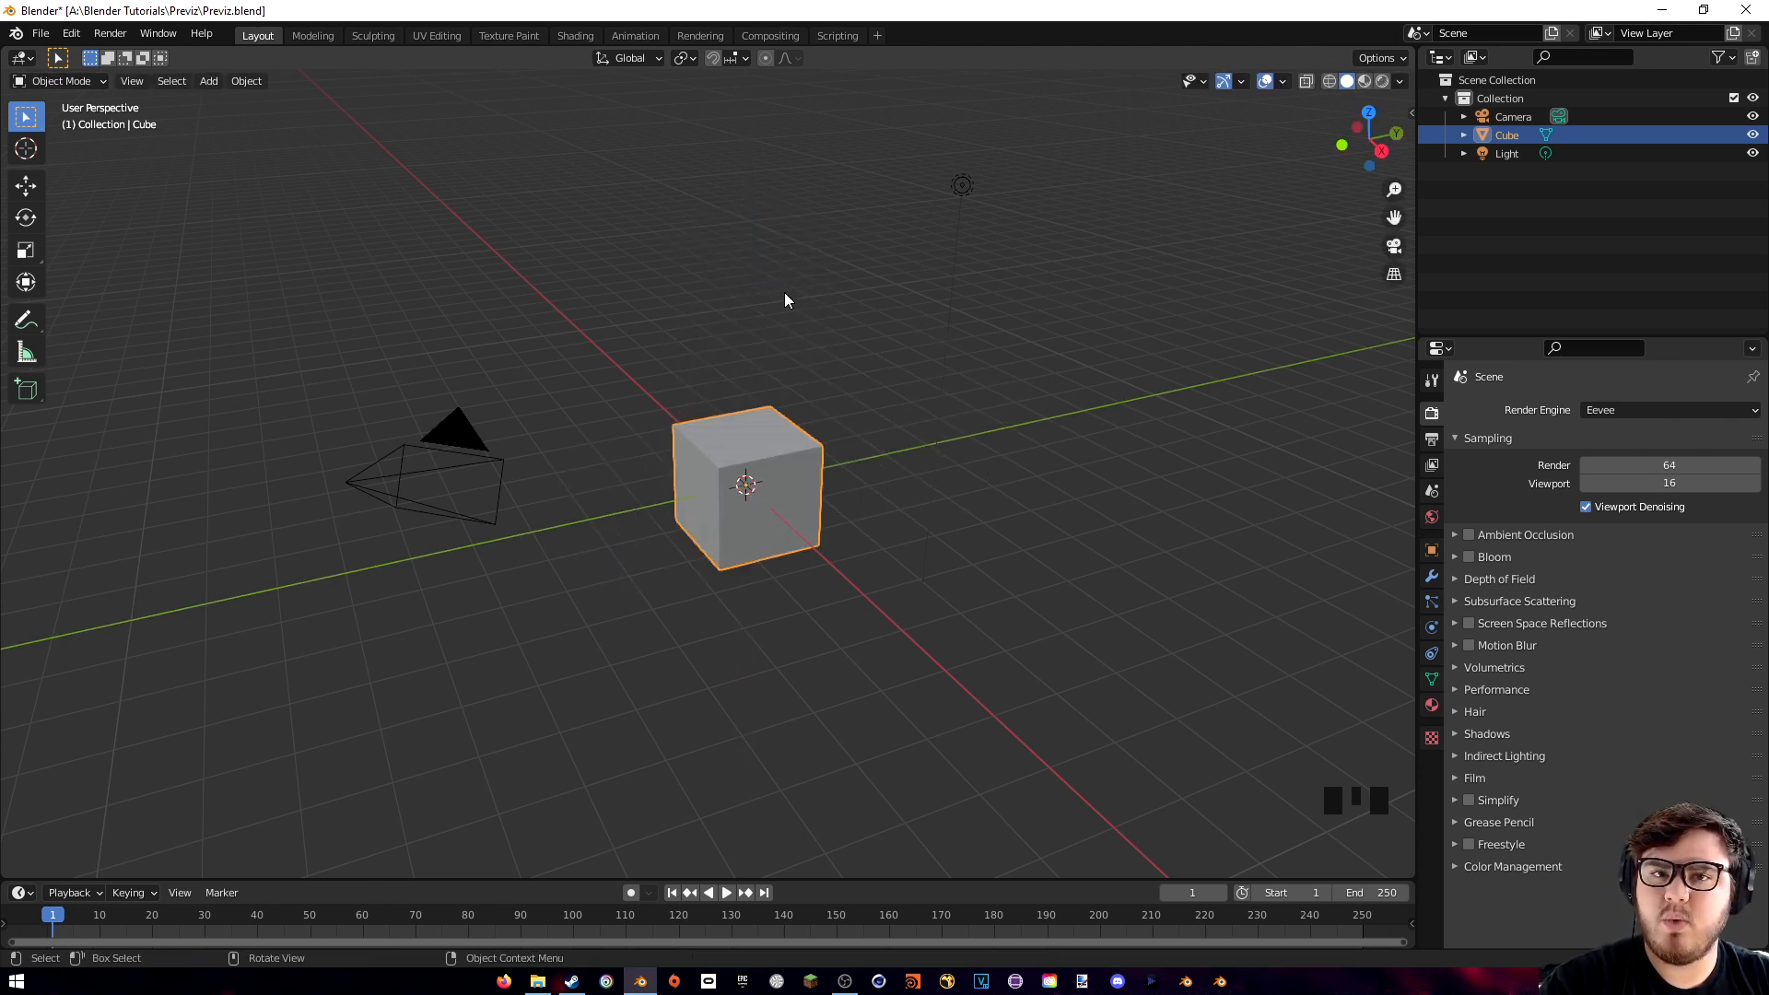
- Try rotating the cube about the global Z axis
{"action": "key", "text": "r"}
{"action": "key", "text": "z"}
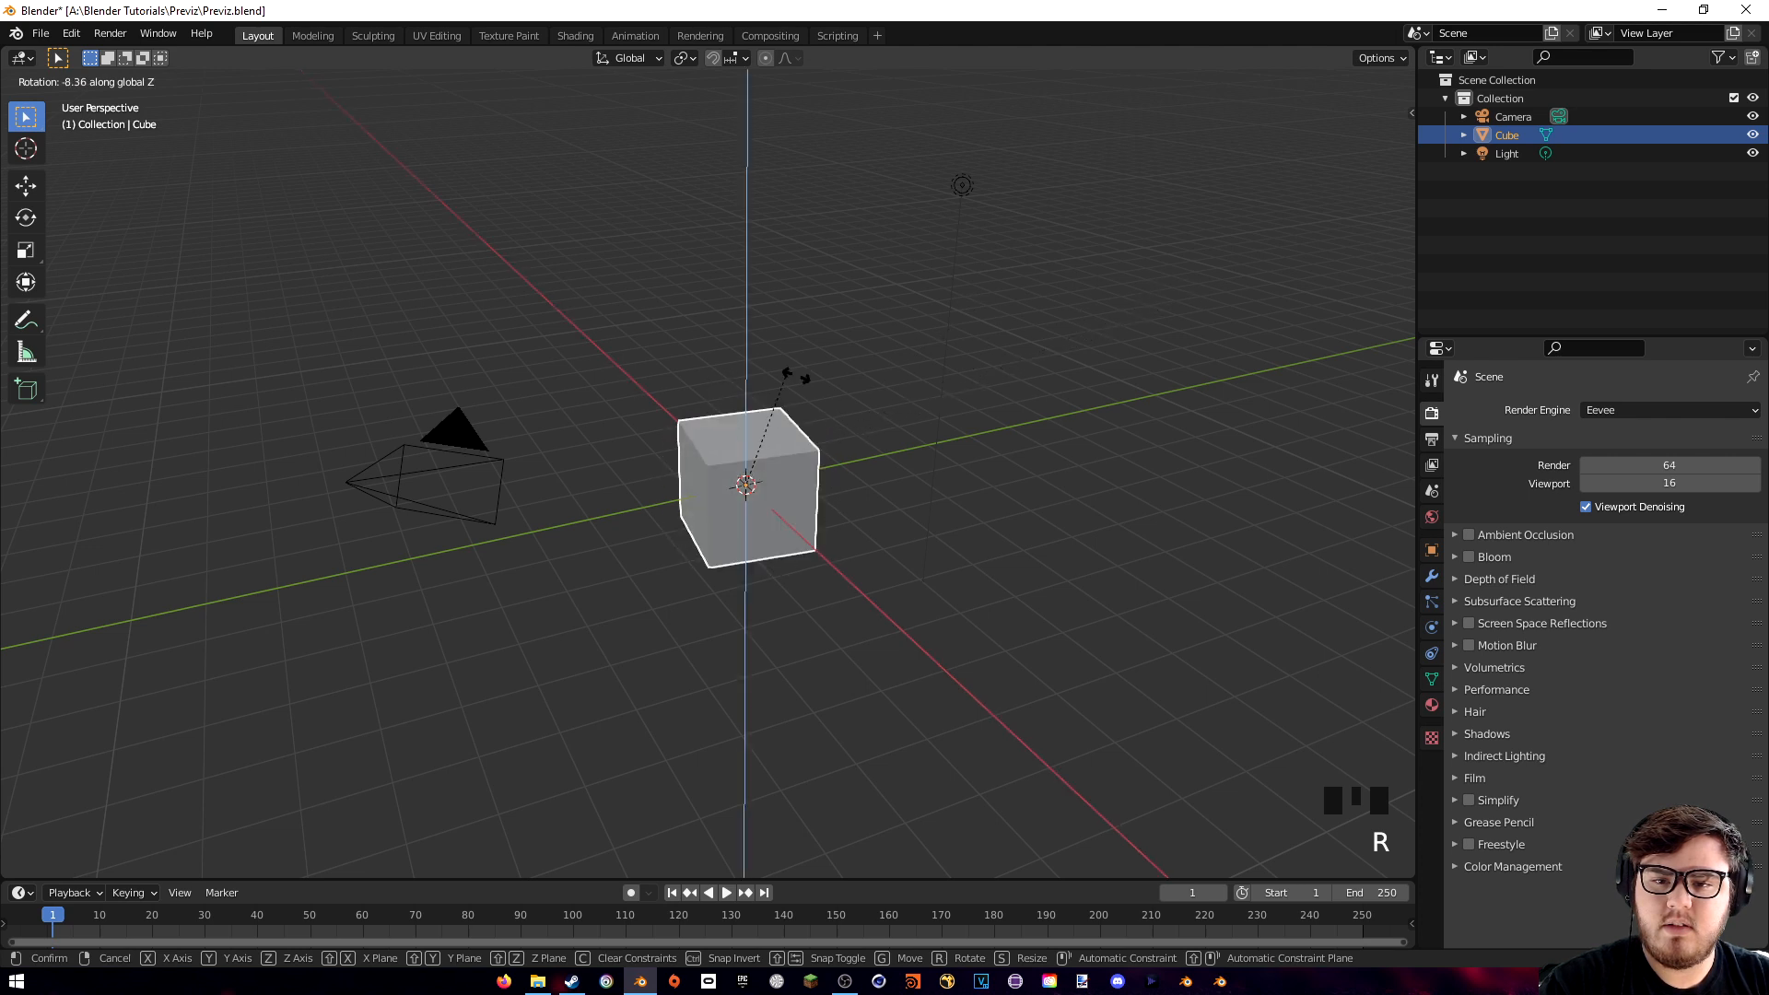
{"action": "key", "text": "Escape"}
- Try scaling the cube along the global X, Y and Z axes one at a time
{"action": "key", "text": "s"}
{"action": "key", "text": "x"}
{"action": "key", "text": "y"}
{"action": "key", "text": "z"}
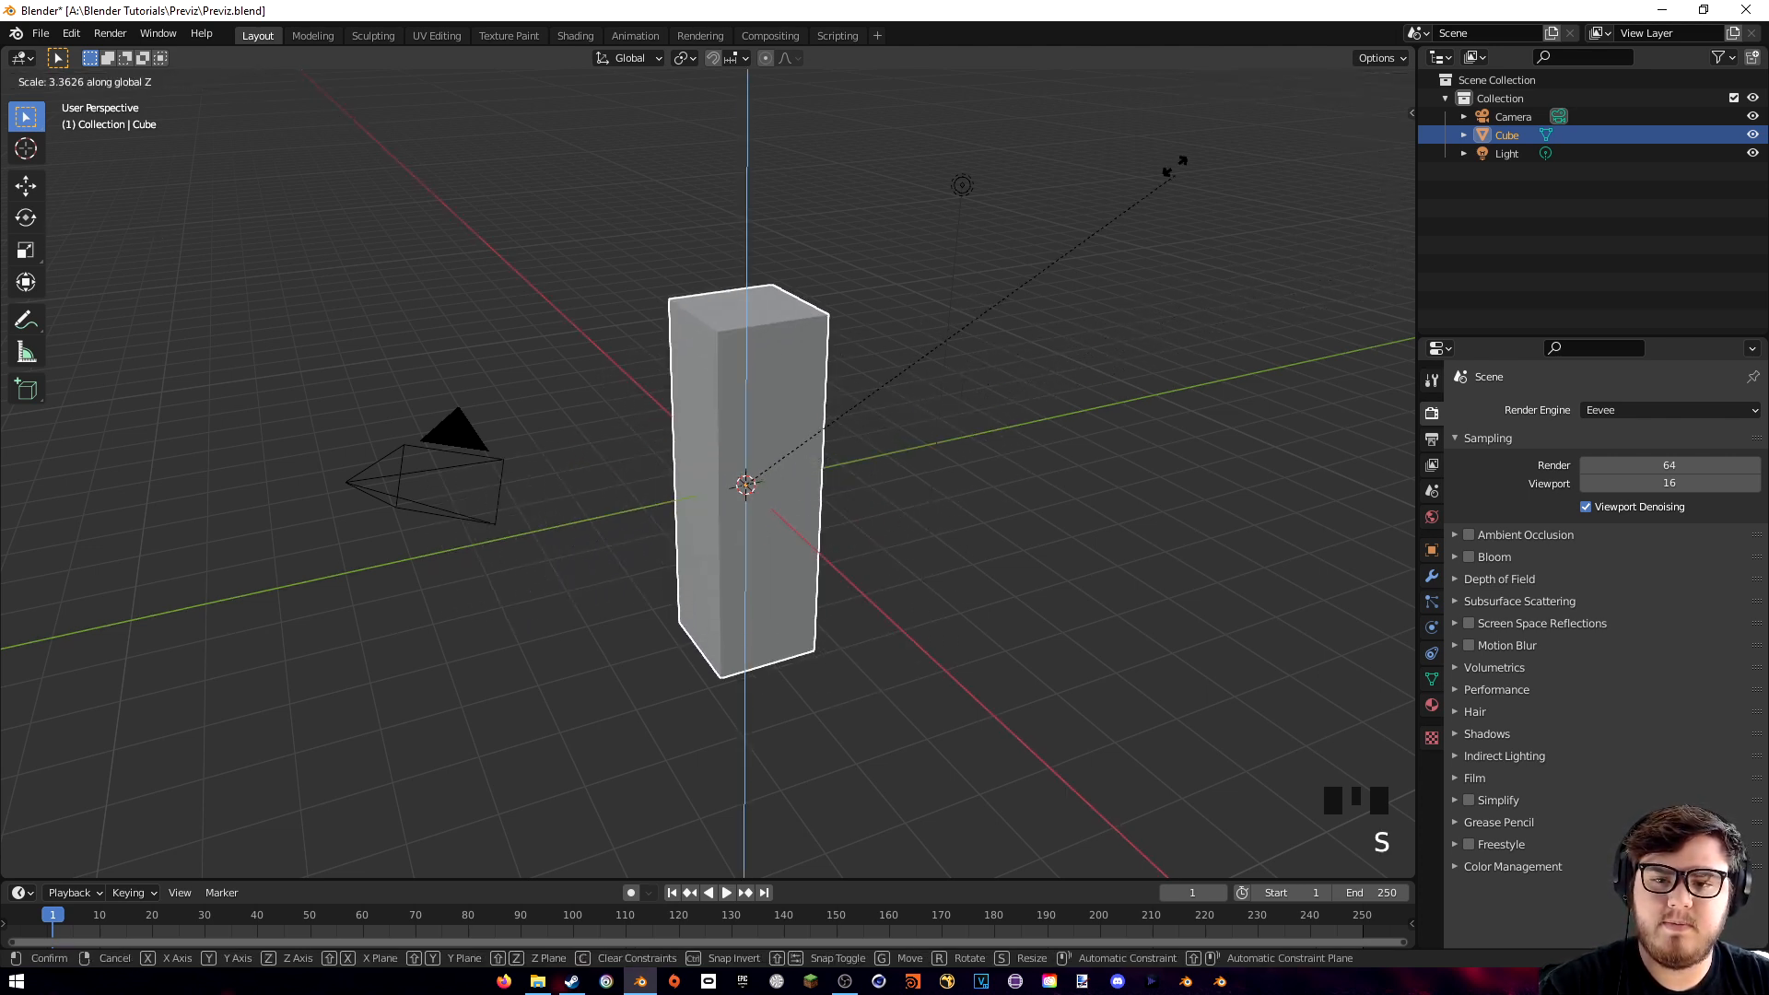
{"action": "key", "text": "Escape"}
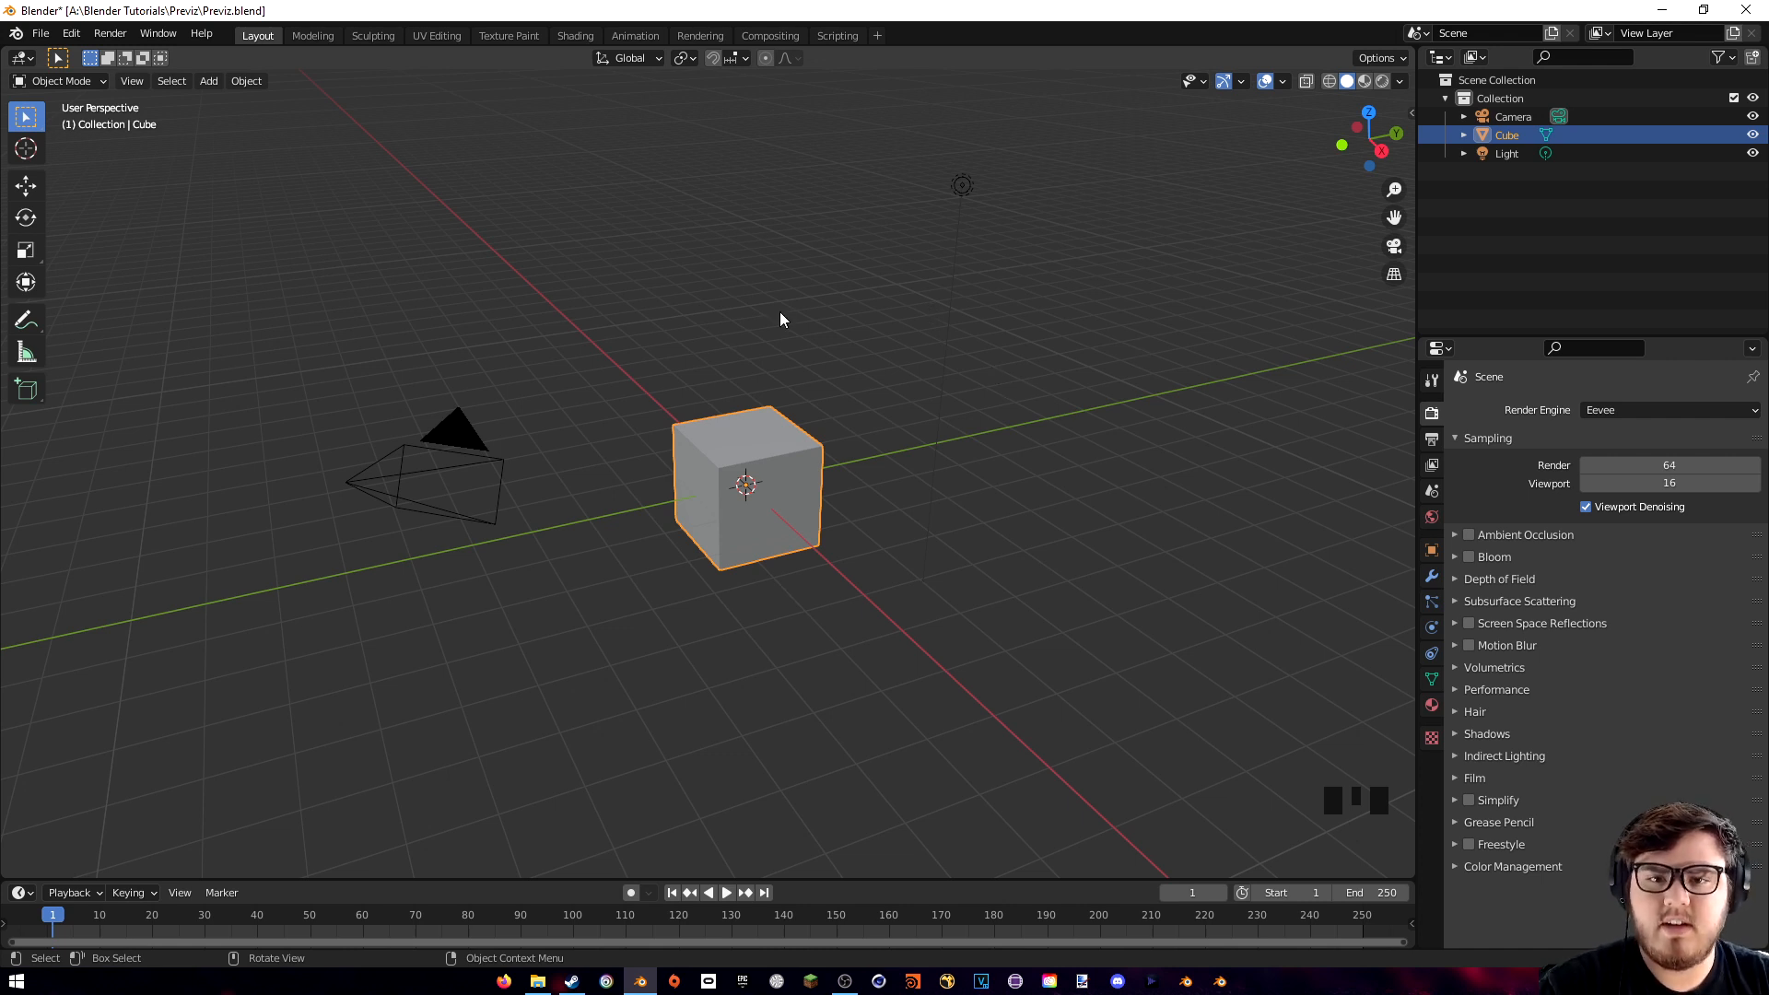
- Examine the cube from different angles and distances by orbiting, zooming and panning the viewport
{"action": "middle_click_drag", "start_coordinate": [705, 344], "coordinate": [647, 383]}
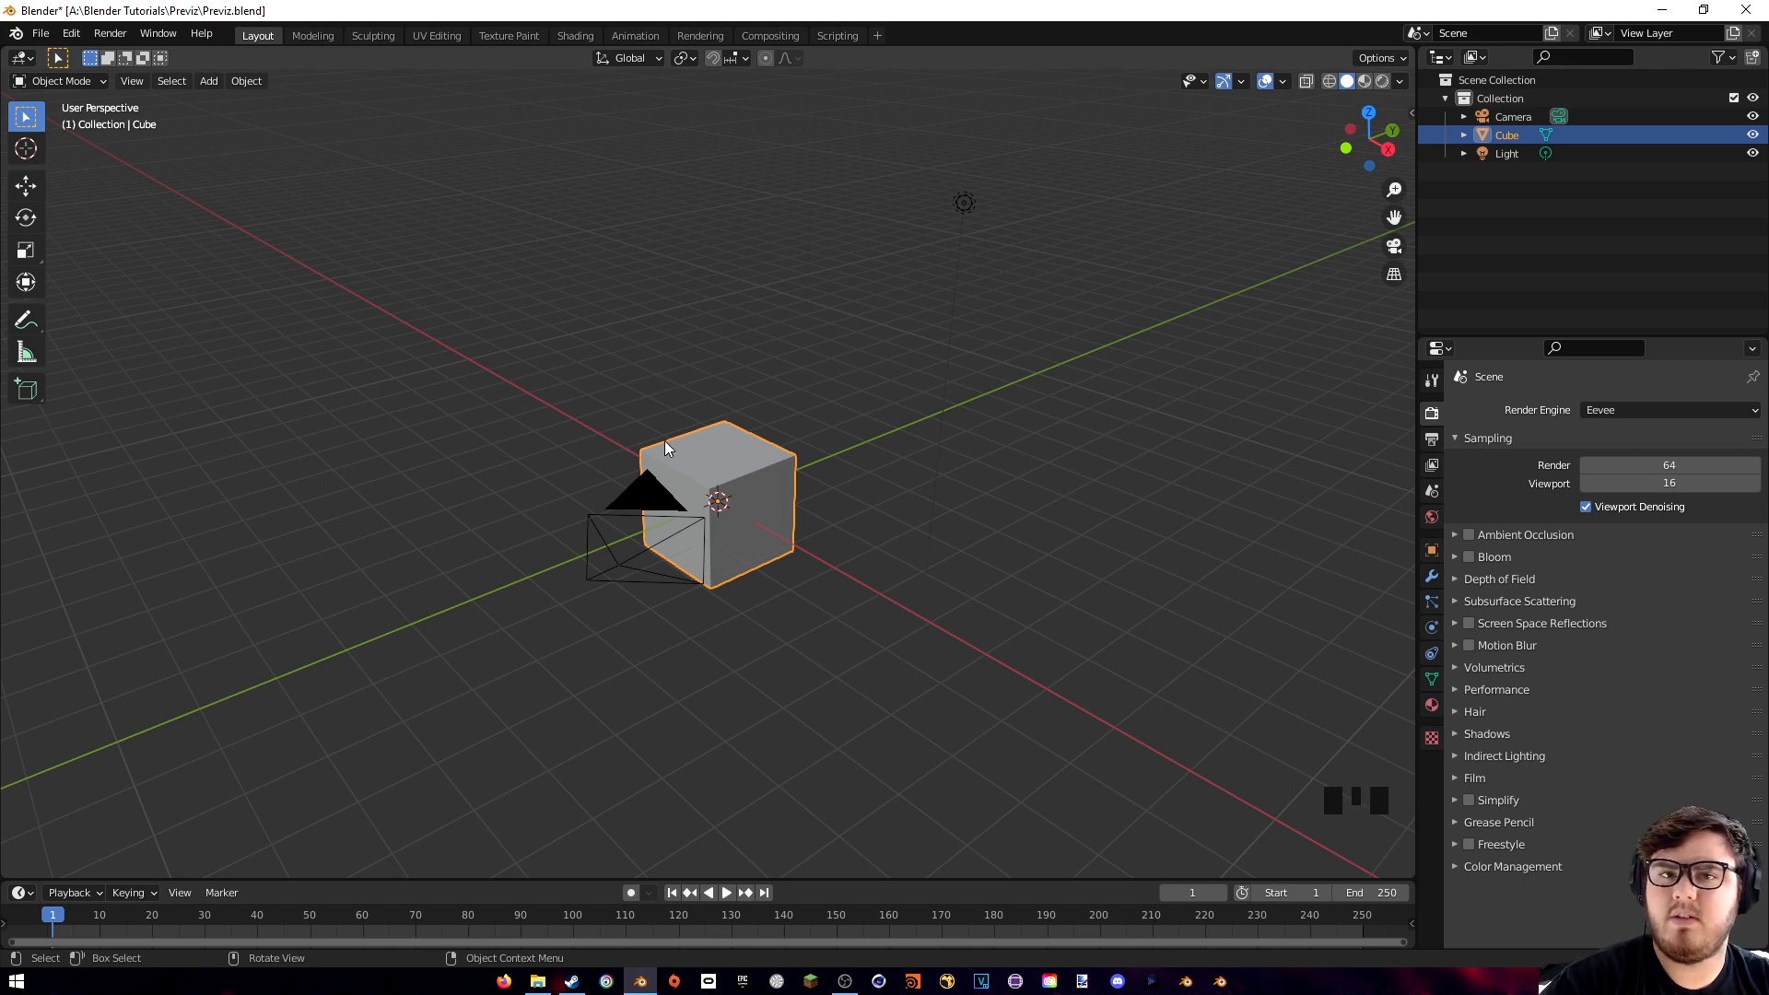
{"action": "scroll", "coordinate": [754, 534], "scroll_direction": "up", "scroll_amount": 2}
{"action": "scroll", "coordinate": [759, 538], "scroll_direction": "down", "scroll_amount": 4}
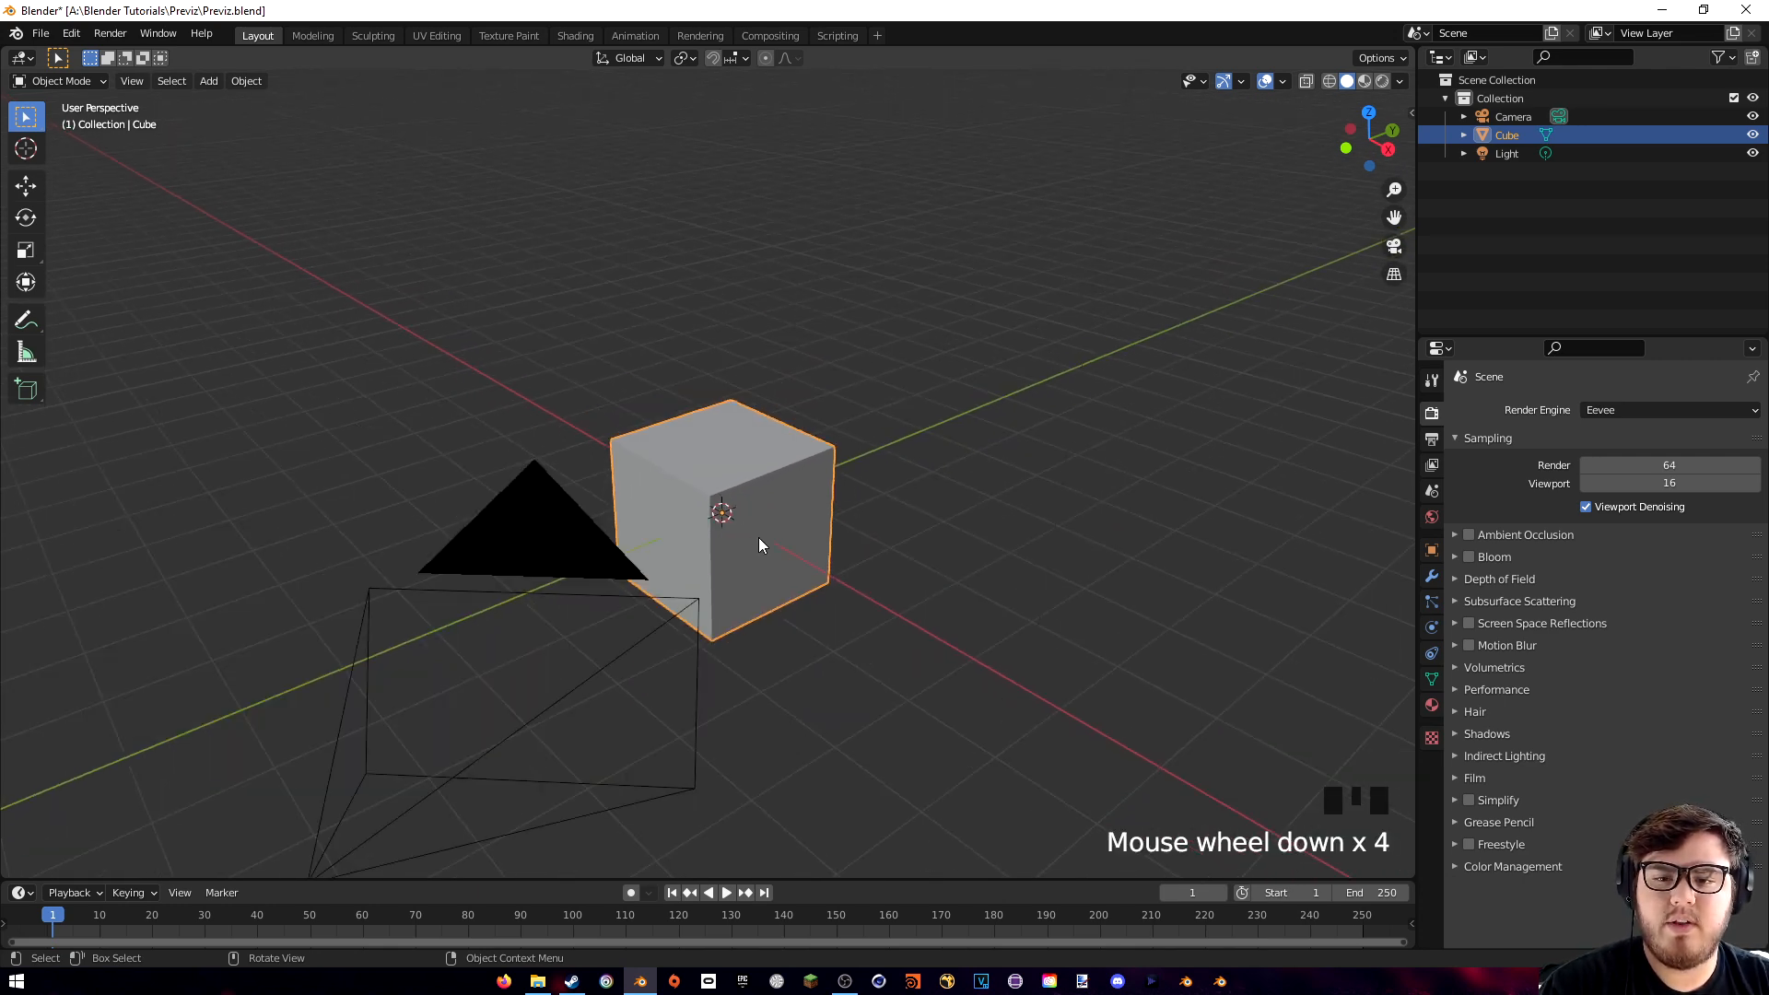
{"action": "scroll", "coordinate": [759, 538], "scroll_direction": "up", "scroll_amount": 4}
{"action": "middle_click_drag", "start_coordinate": [759, 543], "coordinate": [772, 511]}
{"action": "scroll", "coordinate": [772, 510], "scroll_direction": "down", "scroll_amount": 4}
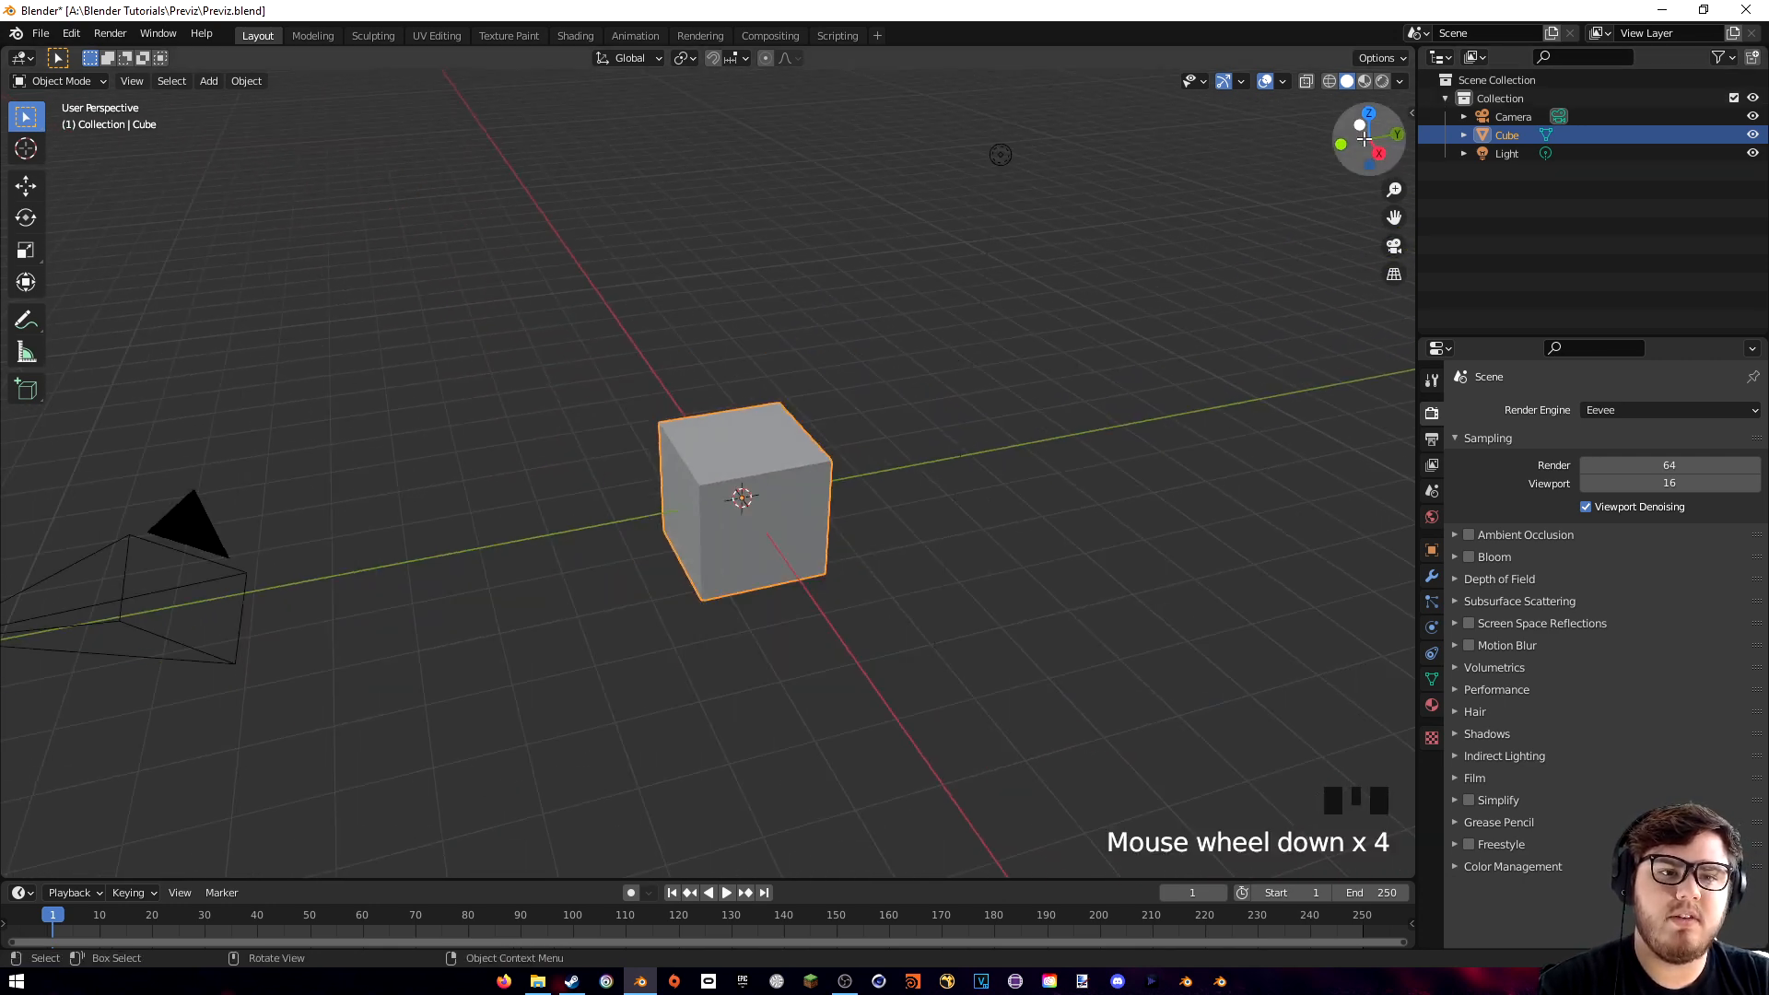
{"action": "mouse_move", "coordinate": [1356, 148]}
{"action": "left_mouse_down"}
{"action": "mouse_move", "coordinate": [1253, 149]}
{"action": "mouse_move", "coordinate": [1345, 147]}
{"action": "mouse_move", "coordinate": [1230, 127]}
{"action": "mouse_move", "coordinate": [1334, 124]}
{"action": "left_mouse_up"}
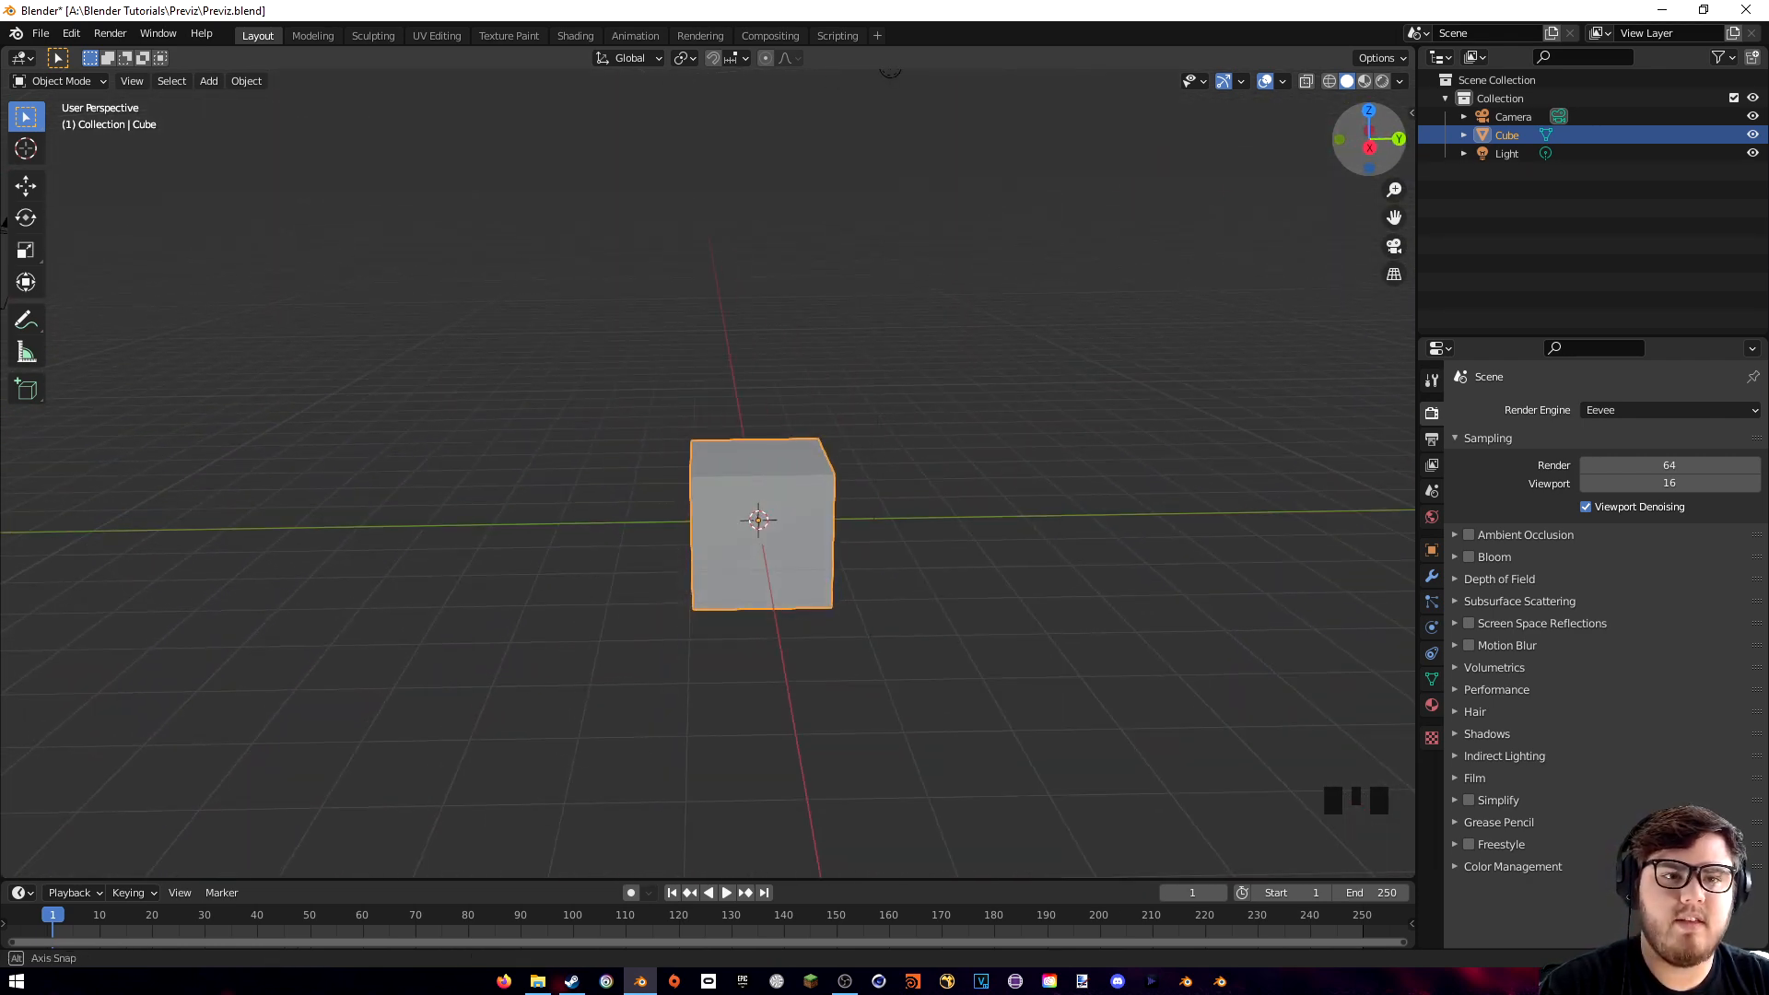
{"action": "middle_click_drag", "start_coordinate": [864, 299], "coordinate": [899, 313]}
{"action": "middle_click_drag", "start_coordinate": [899, 314], "coordinate": [879, 309], "text": "shift"}
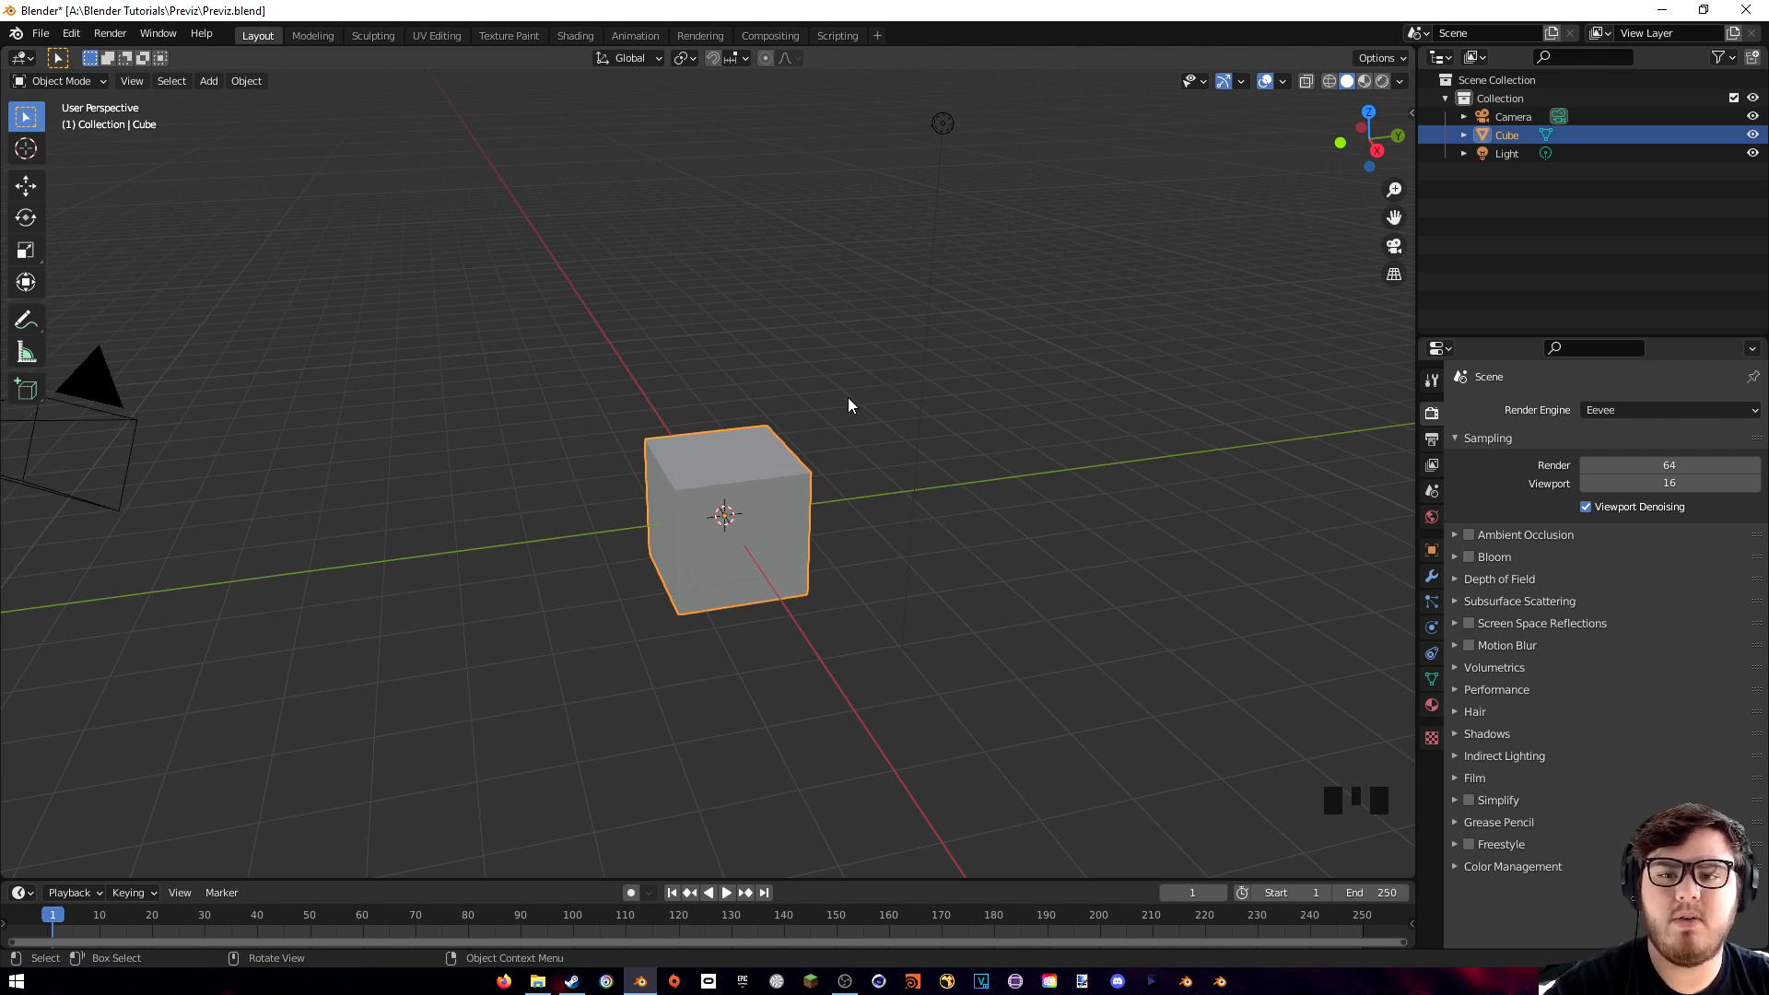
- Put the cube into Edit Mode and set the mesh selection mode to faces
{"action": "left_click", "coordinate": [60, 81]}
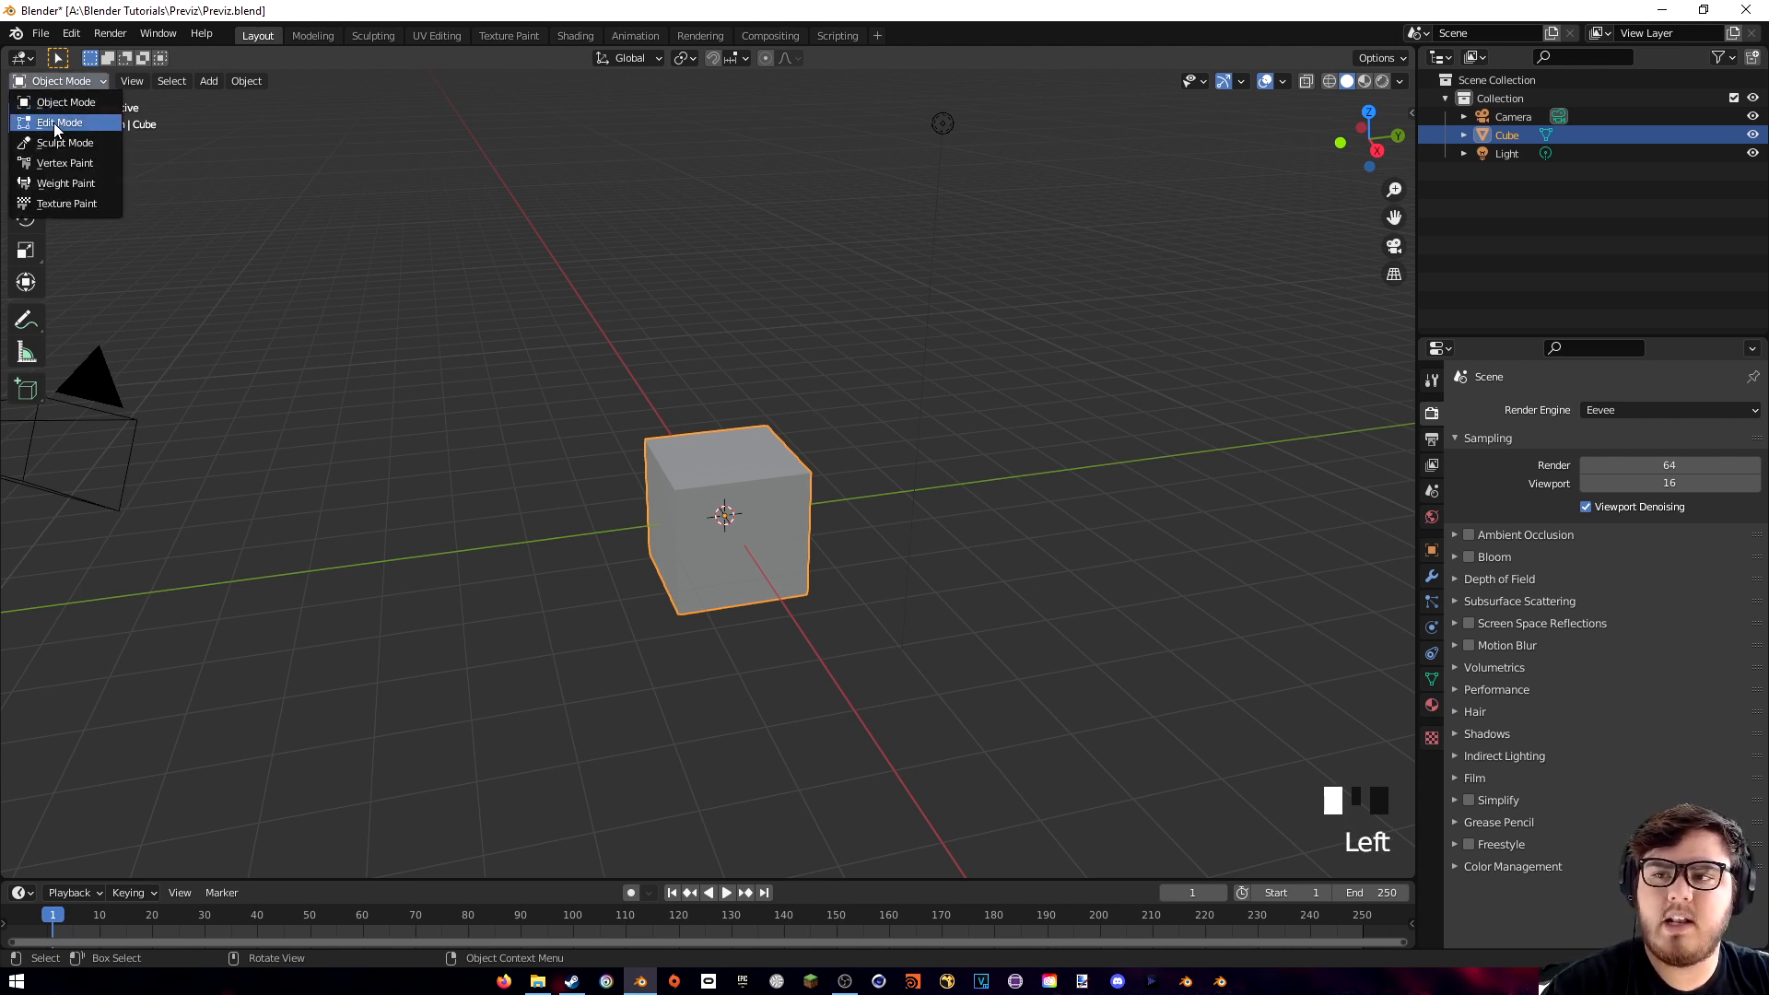
{"action": "key", "text": "Tab"}
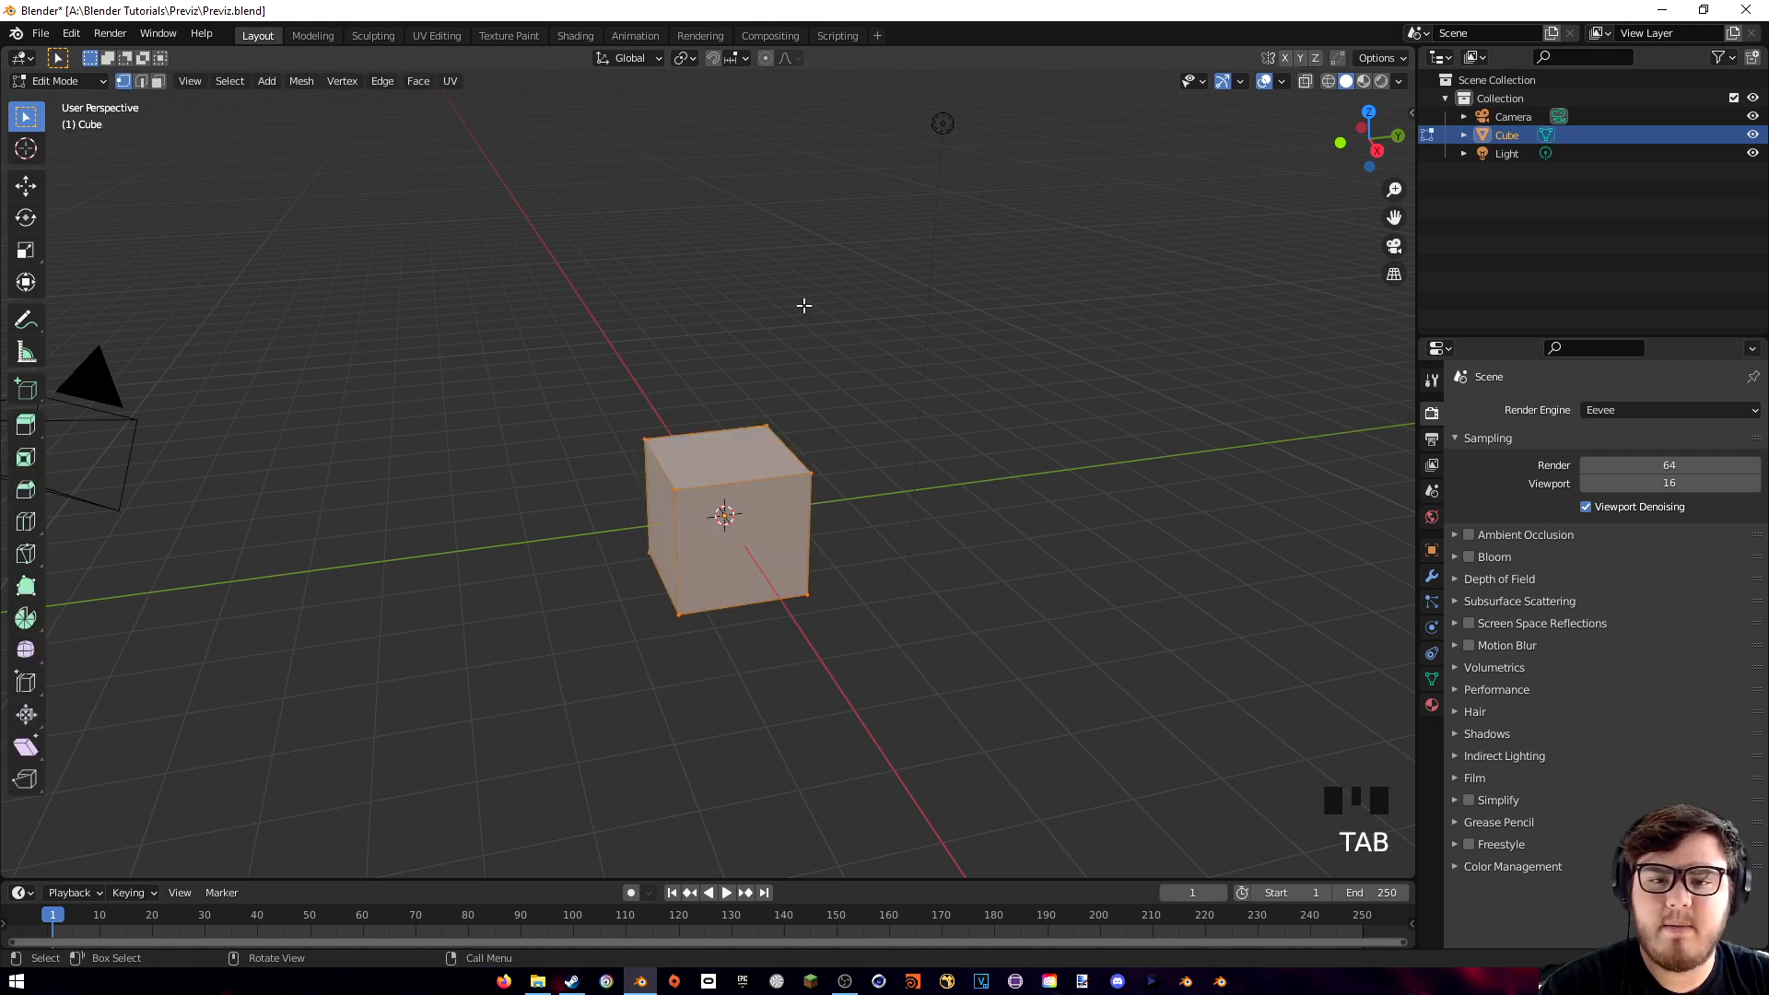
{"action": "middle_click_drag", "start_coordinate": [808, 456], "coordinate": [717, 524]}
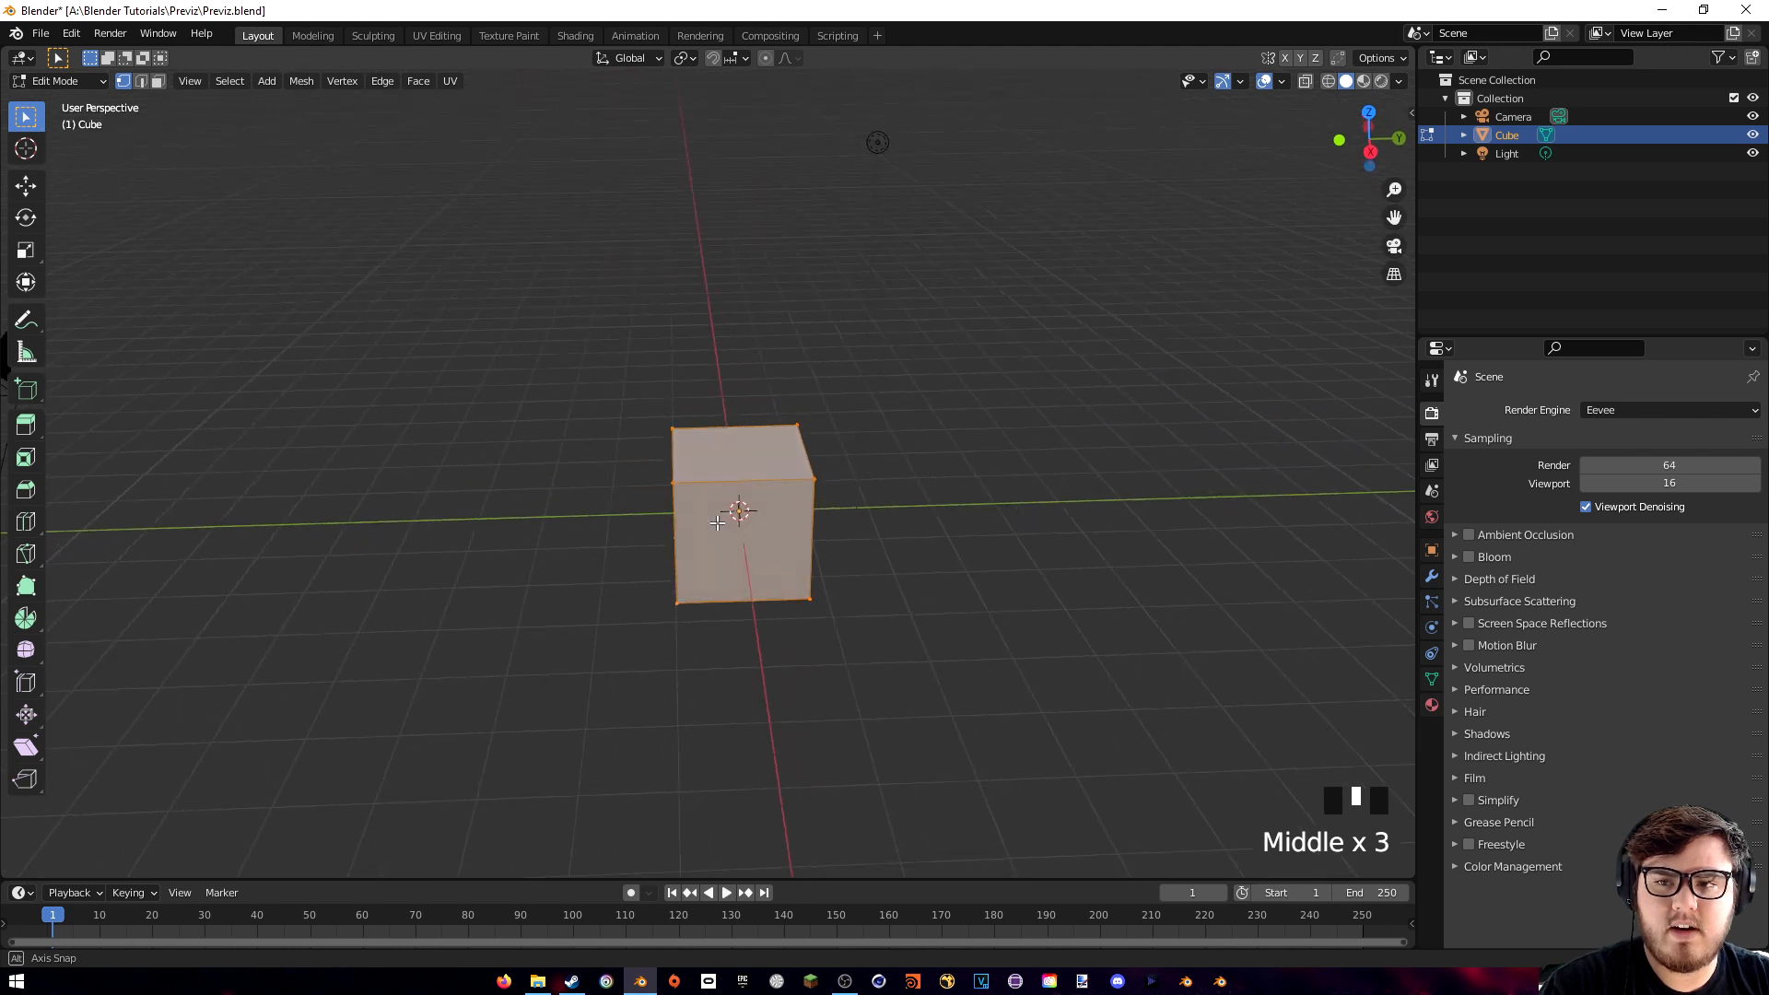
{"action": "left_click", "coordinate": [141, 81]}
{"action": "left_click", "coordinate": [158, 81]}
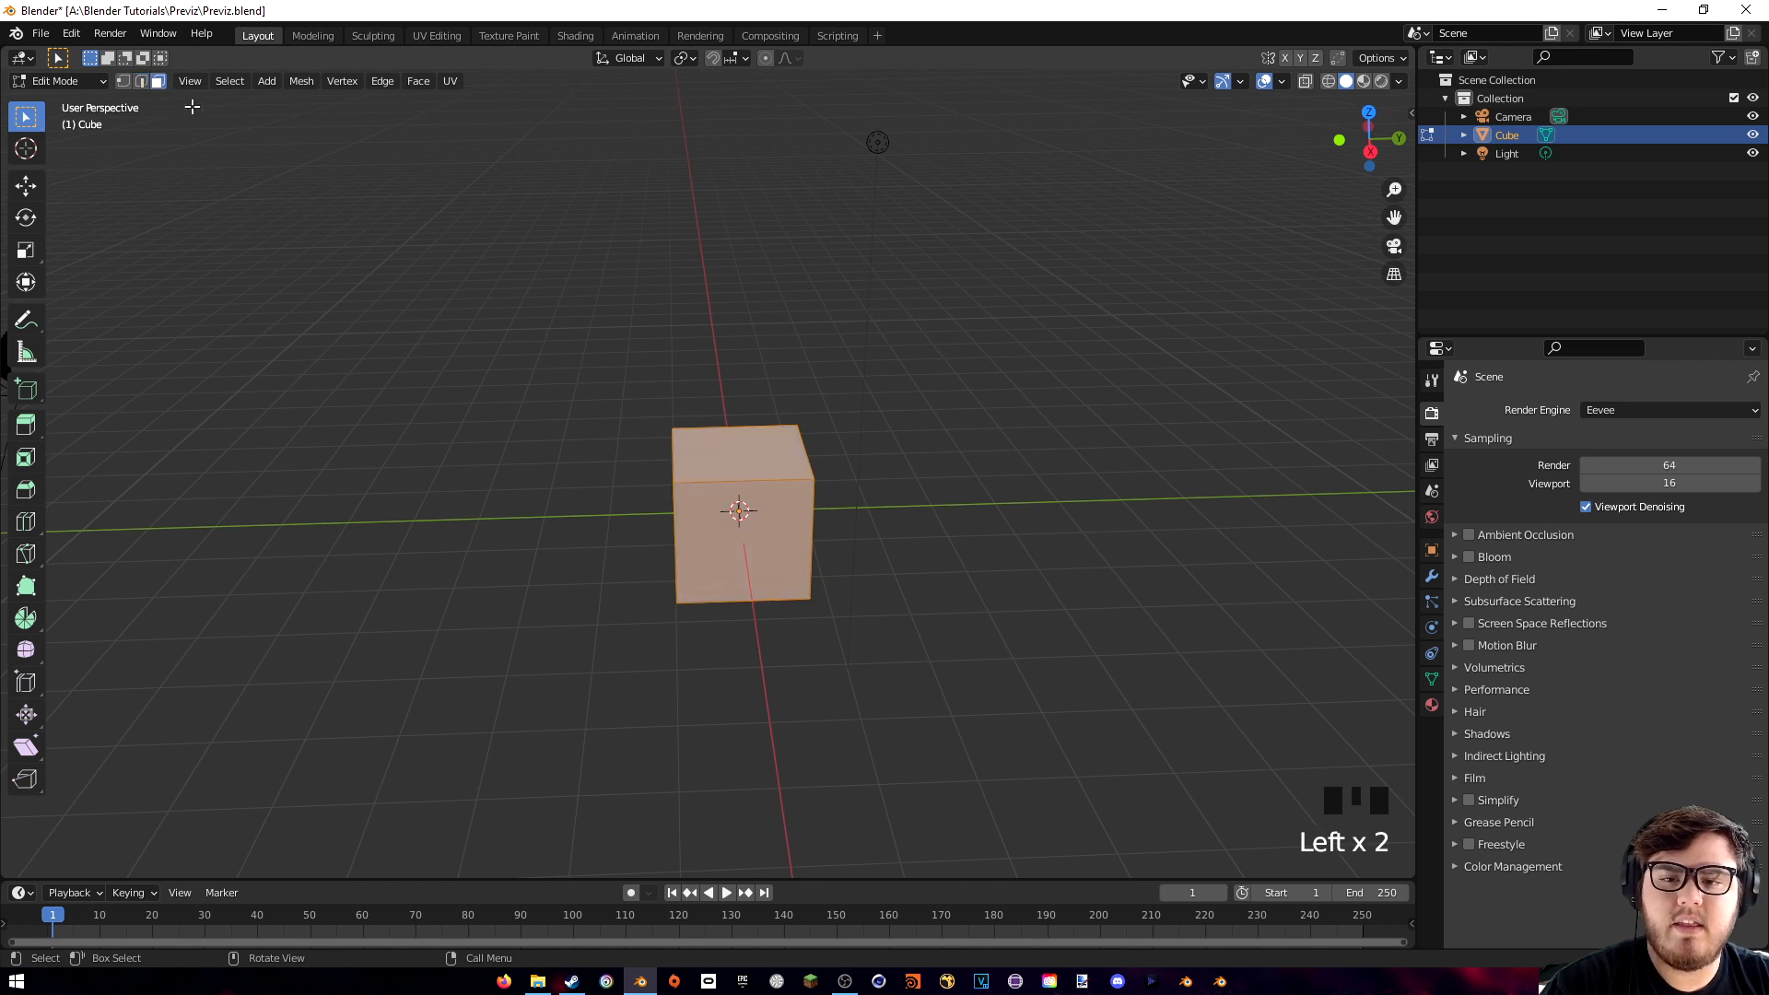
- Select only the cube's top face and try moving it freely
{"action": "left_click", "coordinate": [704, 452]}
{"action": "key", "text": "g"}
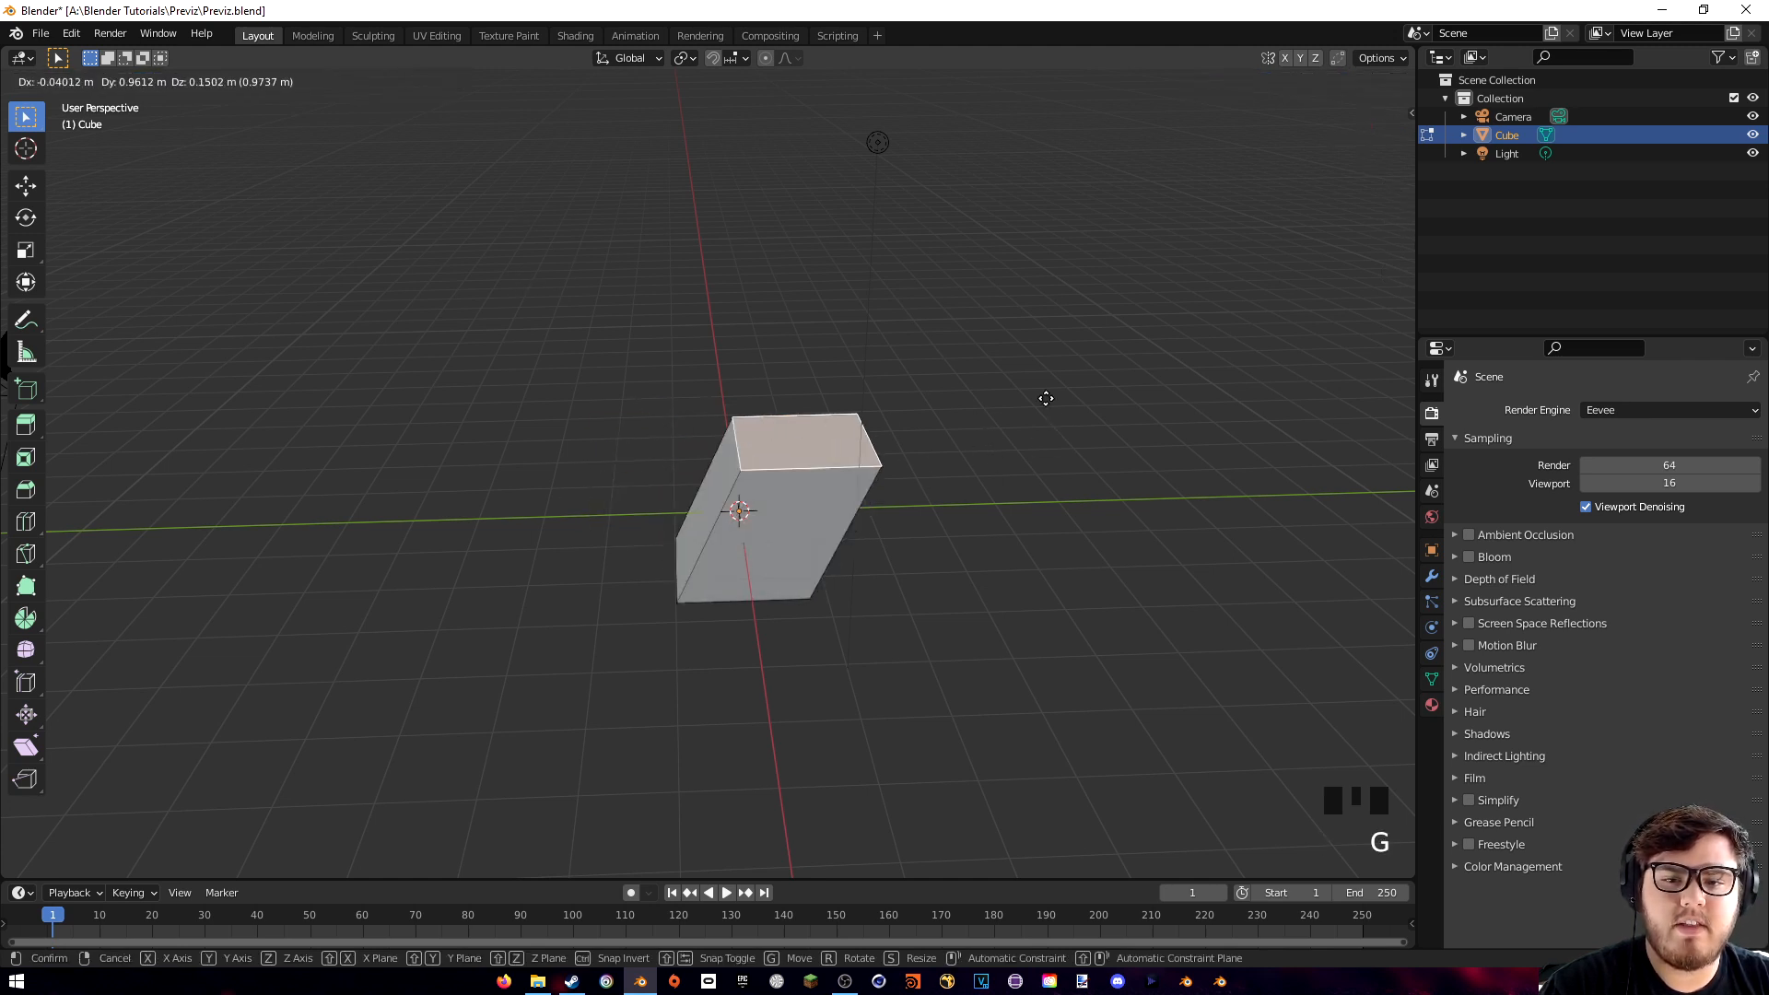
{"action": "right_click", "coordinate": [1016, 399]}
- Try moving the top face's edges in edge select mode and a single top corner in vertex select mode
{"action": "left_click", "coordinate": [142, 81]}
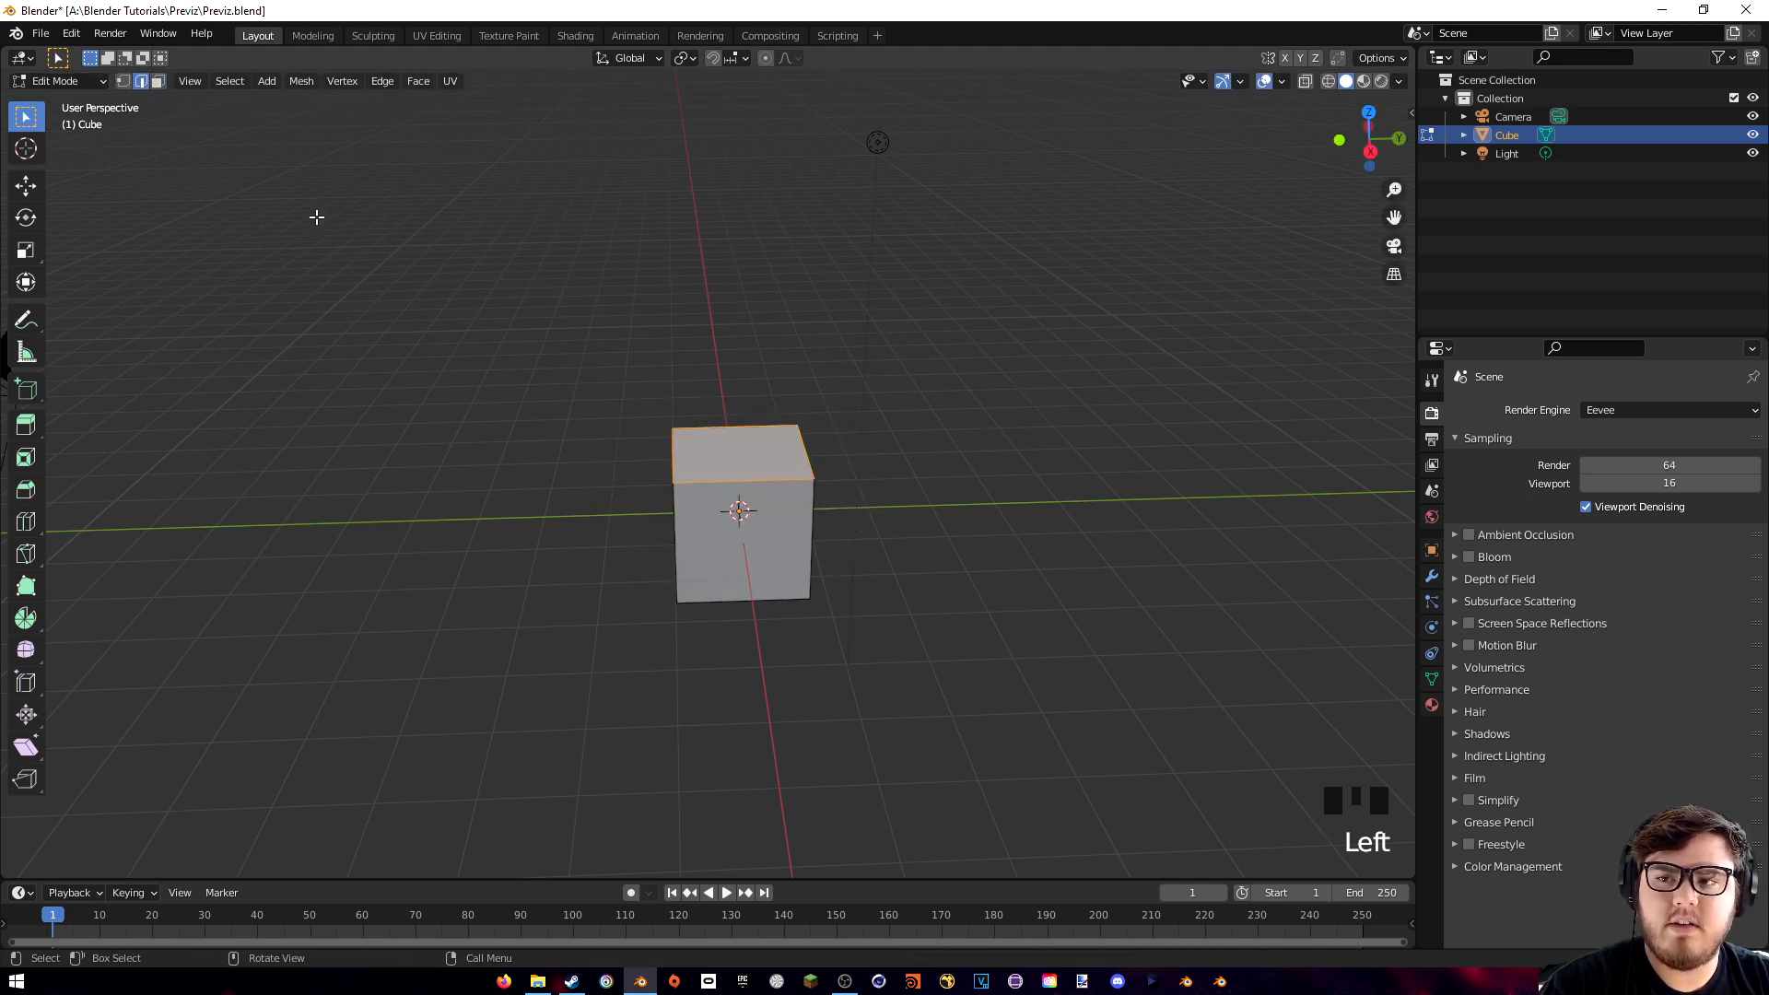
{"action": "key", "text": "g"}
{"action": "right_click", "coordinate": [692, 334]}
{"action": "left_click", "coordinate": [122, 81]}
{"action": "left_click", "coordinate": [680, 480]}
{"action": "right_click", "coordinate": [744, 512]}
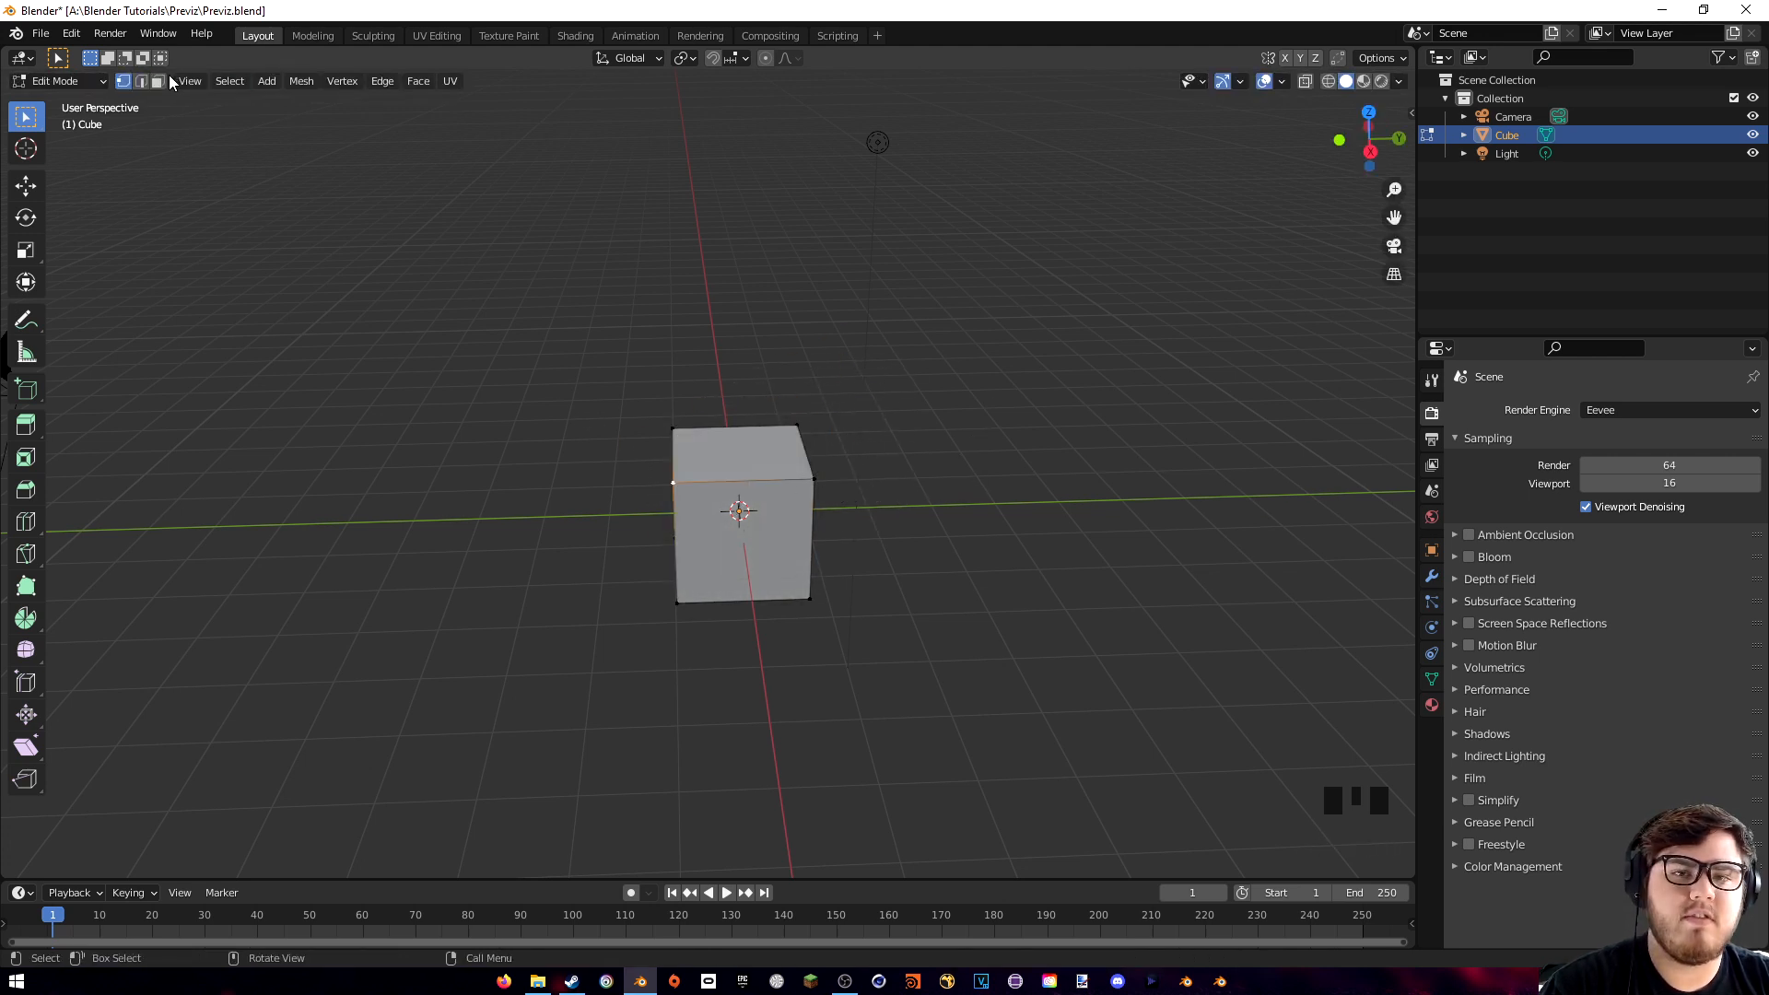
- In face select mode, try moving the cube's top face, rotating it, and scaling it along the global Z axis
{"action": "key", "text": "3"}
{"action": "middle_click_drag", "start_coordinate": [704, 285], "coordinate": [829, 407]}
{"action": "left_click", "coordinate": [781, 437]}
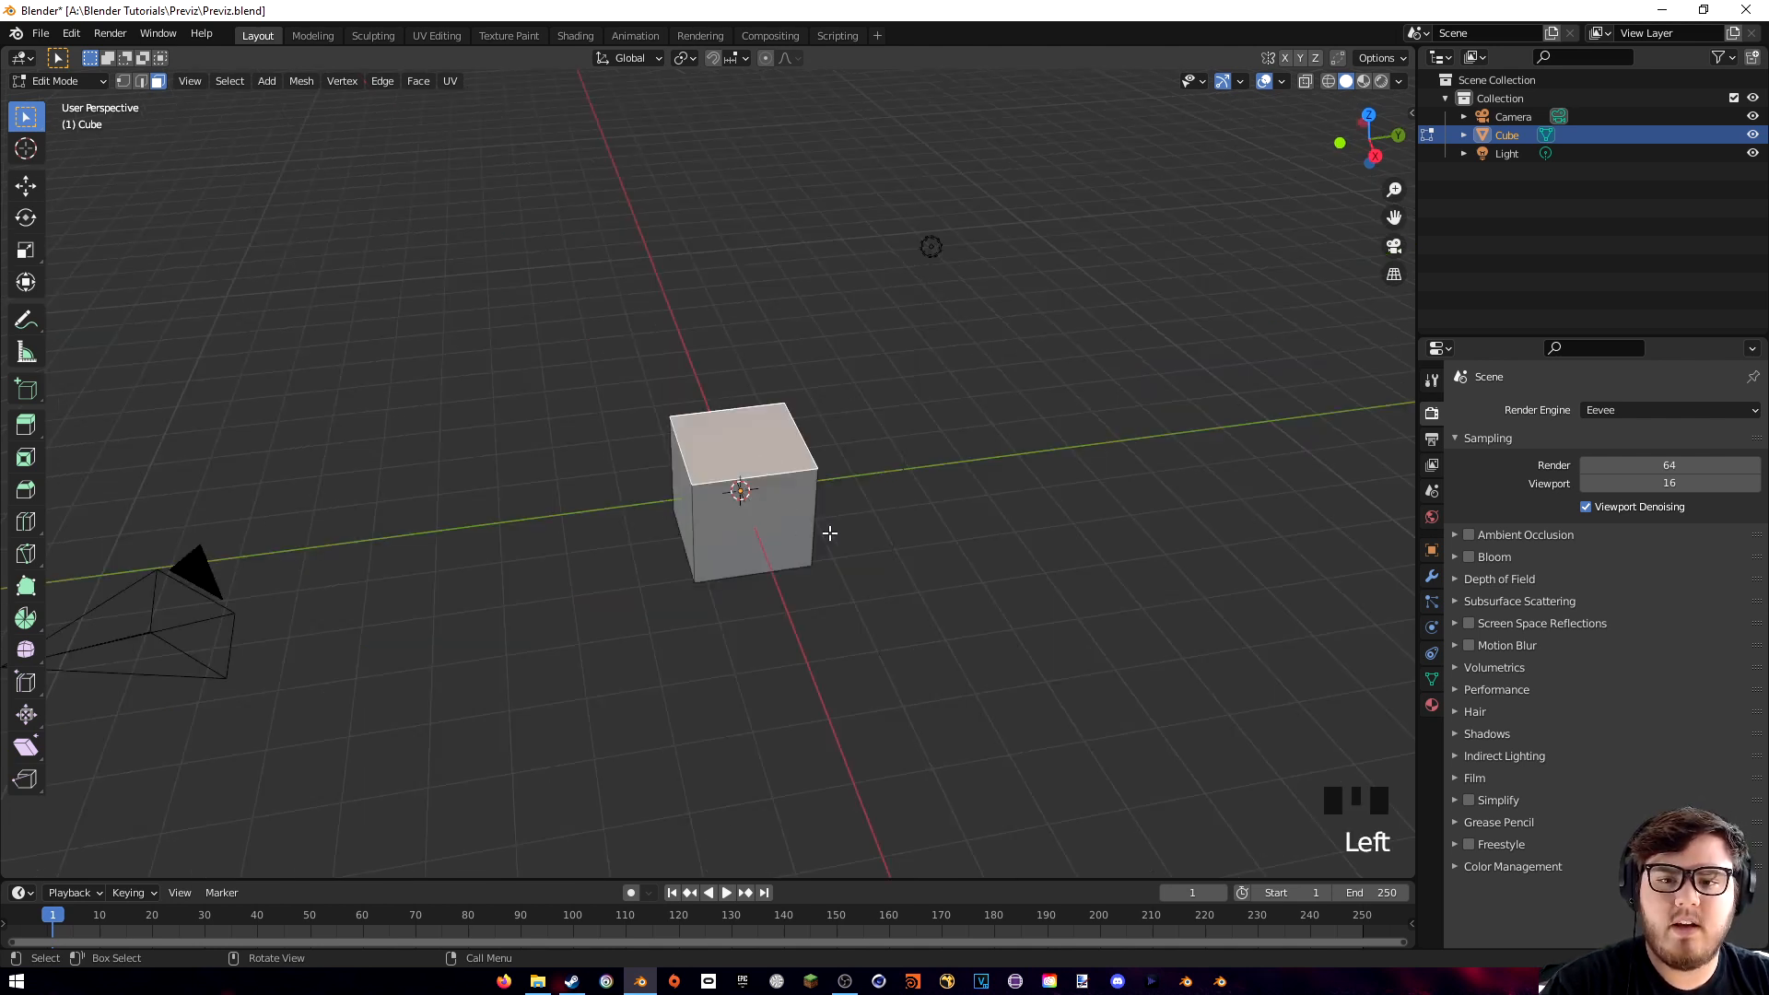
{"action": "key", "text": "g"}
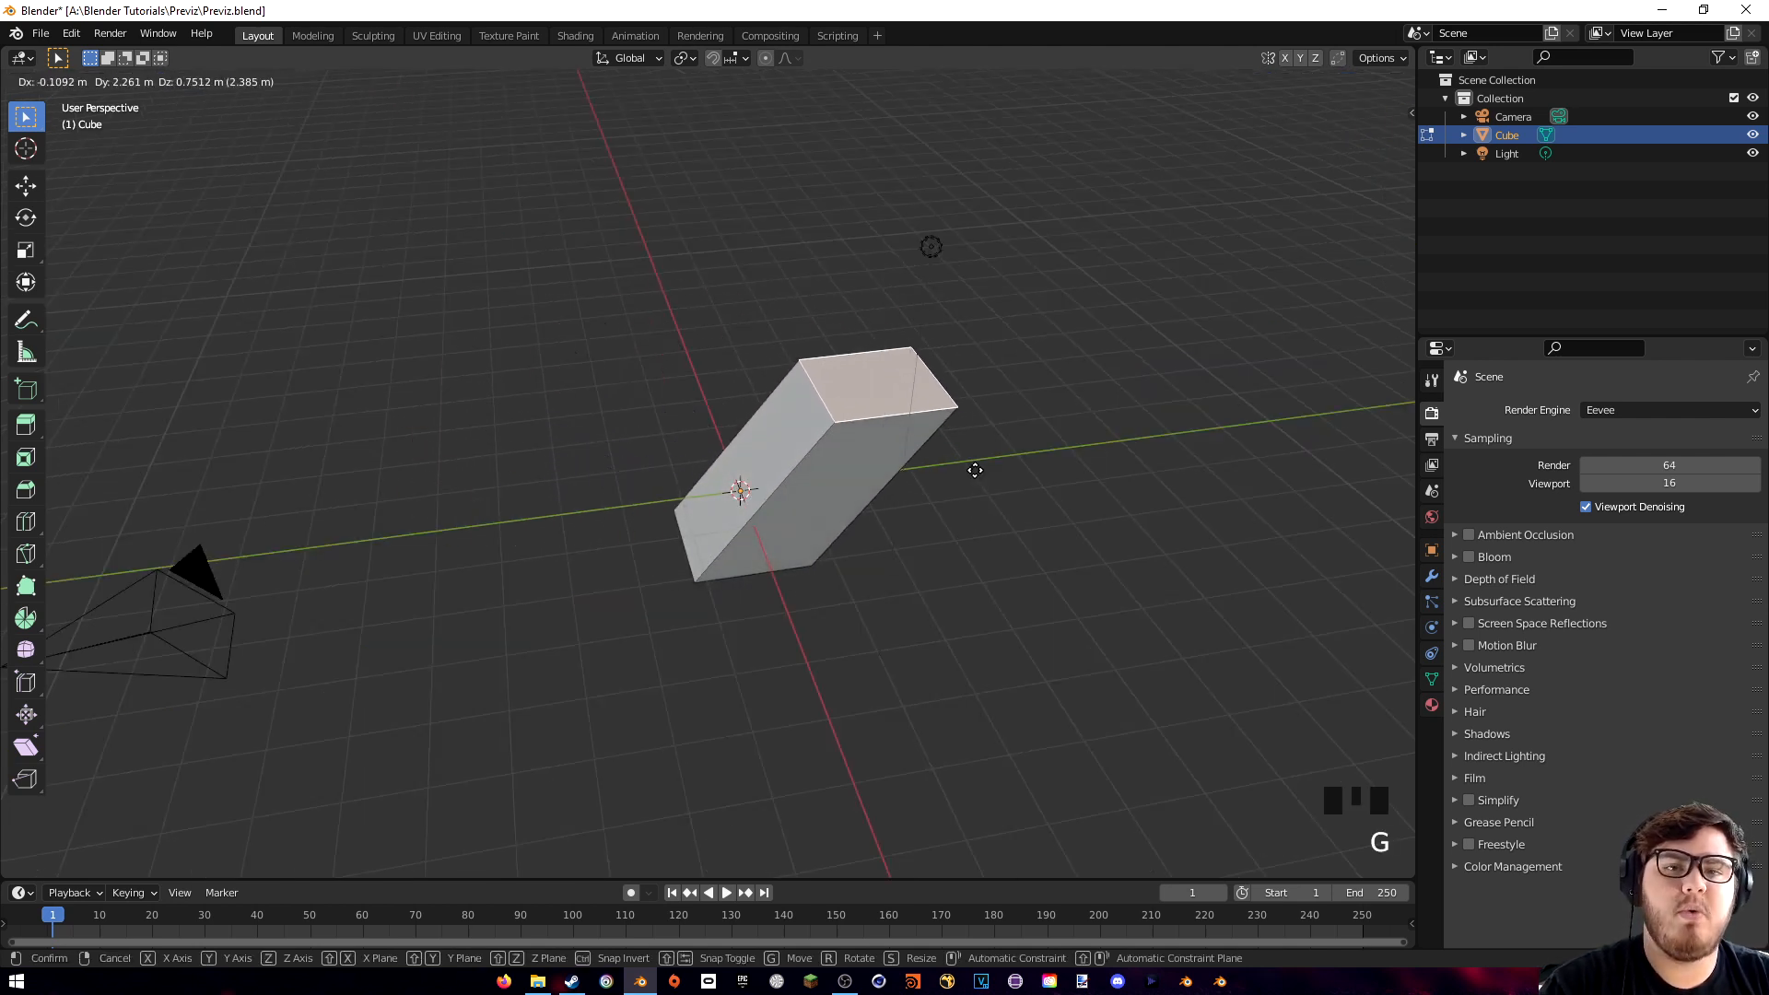
{"action": "right_click", "coordinate": [963, 458]}
{"action": "key", "text": "r"}
{"action": "key", "text": "z"}
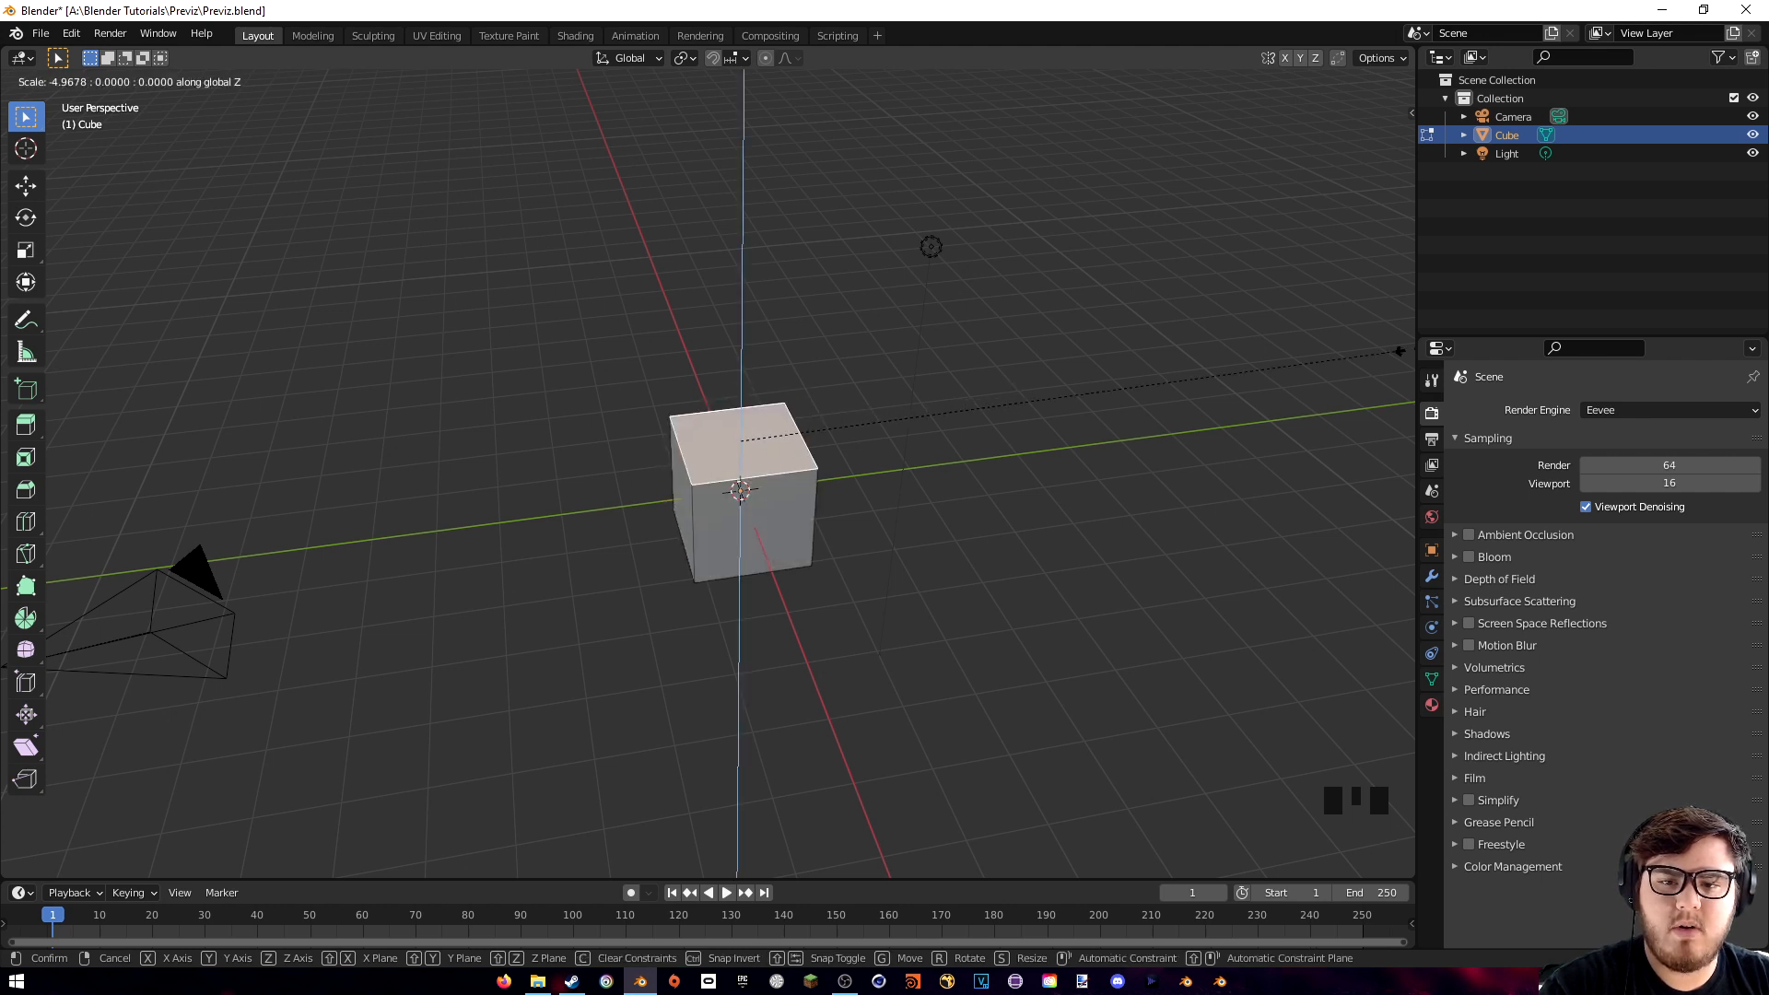
{"action": "key", "text": "Escape"}
- Add a loop cut around the cube parallel to the X axis and slide it close to the negative Y side
{"action": "key", "text": "Tab"}
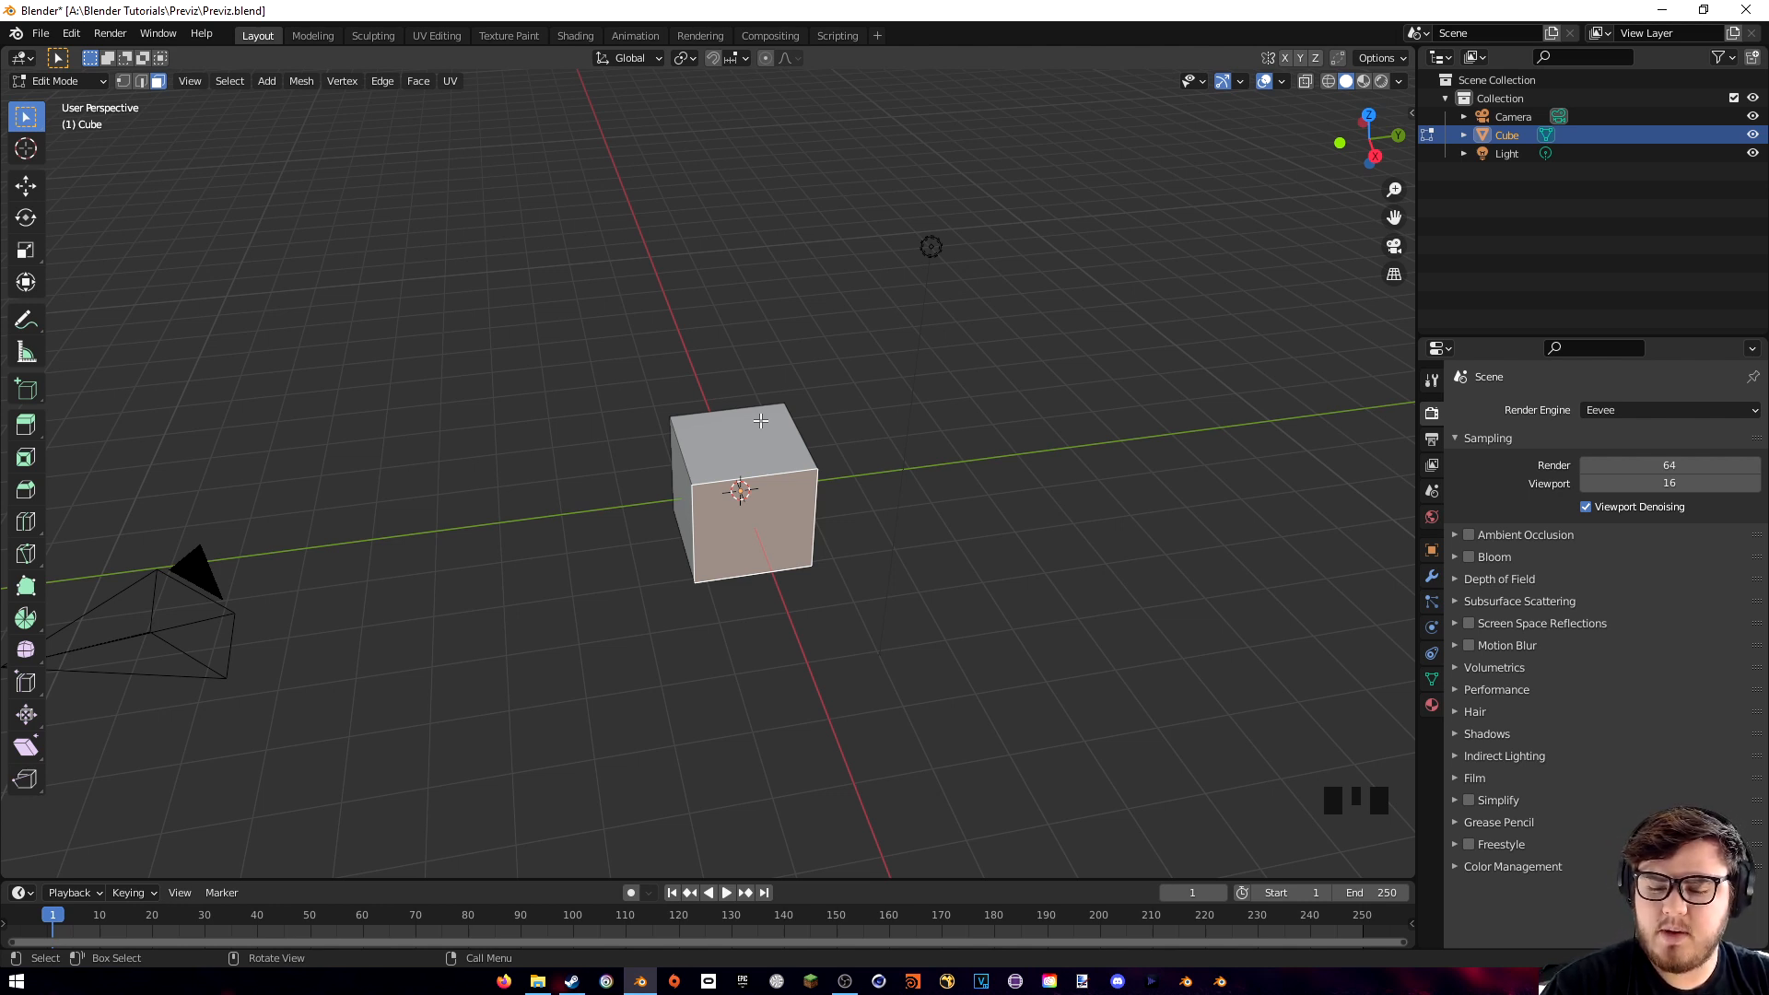
{"action": "key", "text": "ctrl+r"}
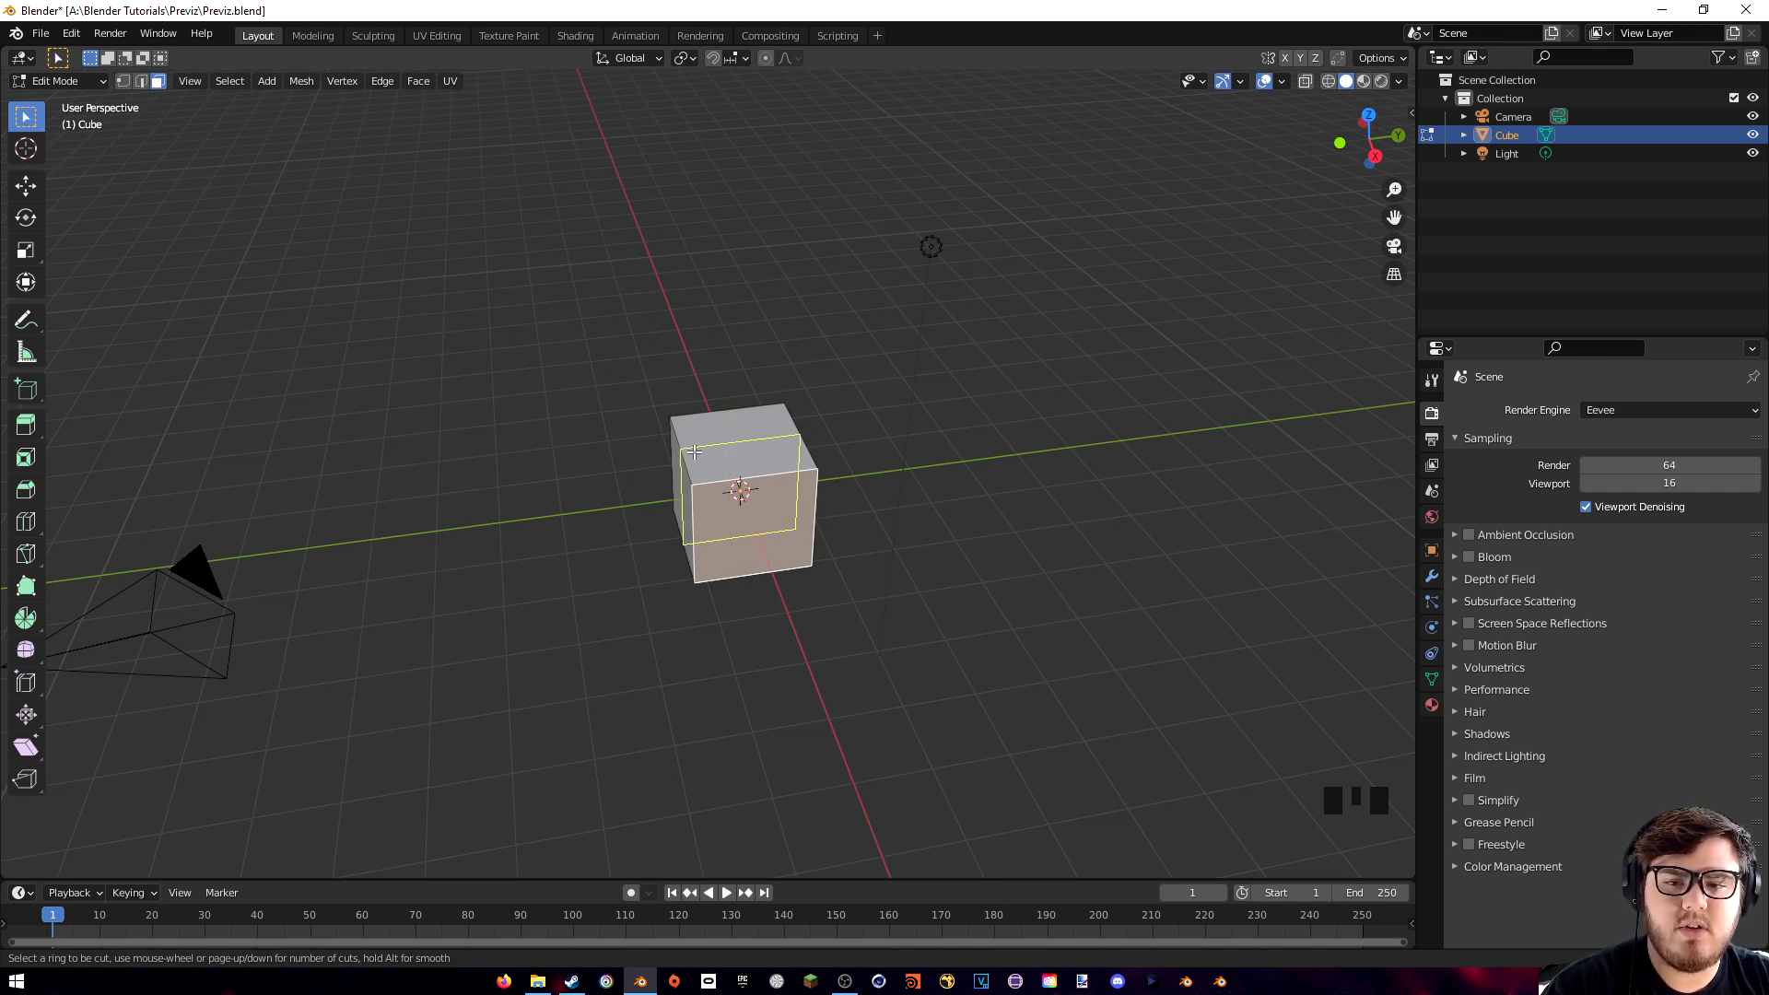
{"action": "left_click_drag", "start_coordinate": [728, 422], "coordinate": [712, 468]}
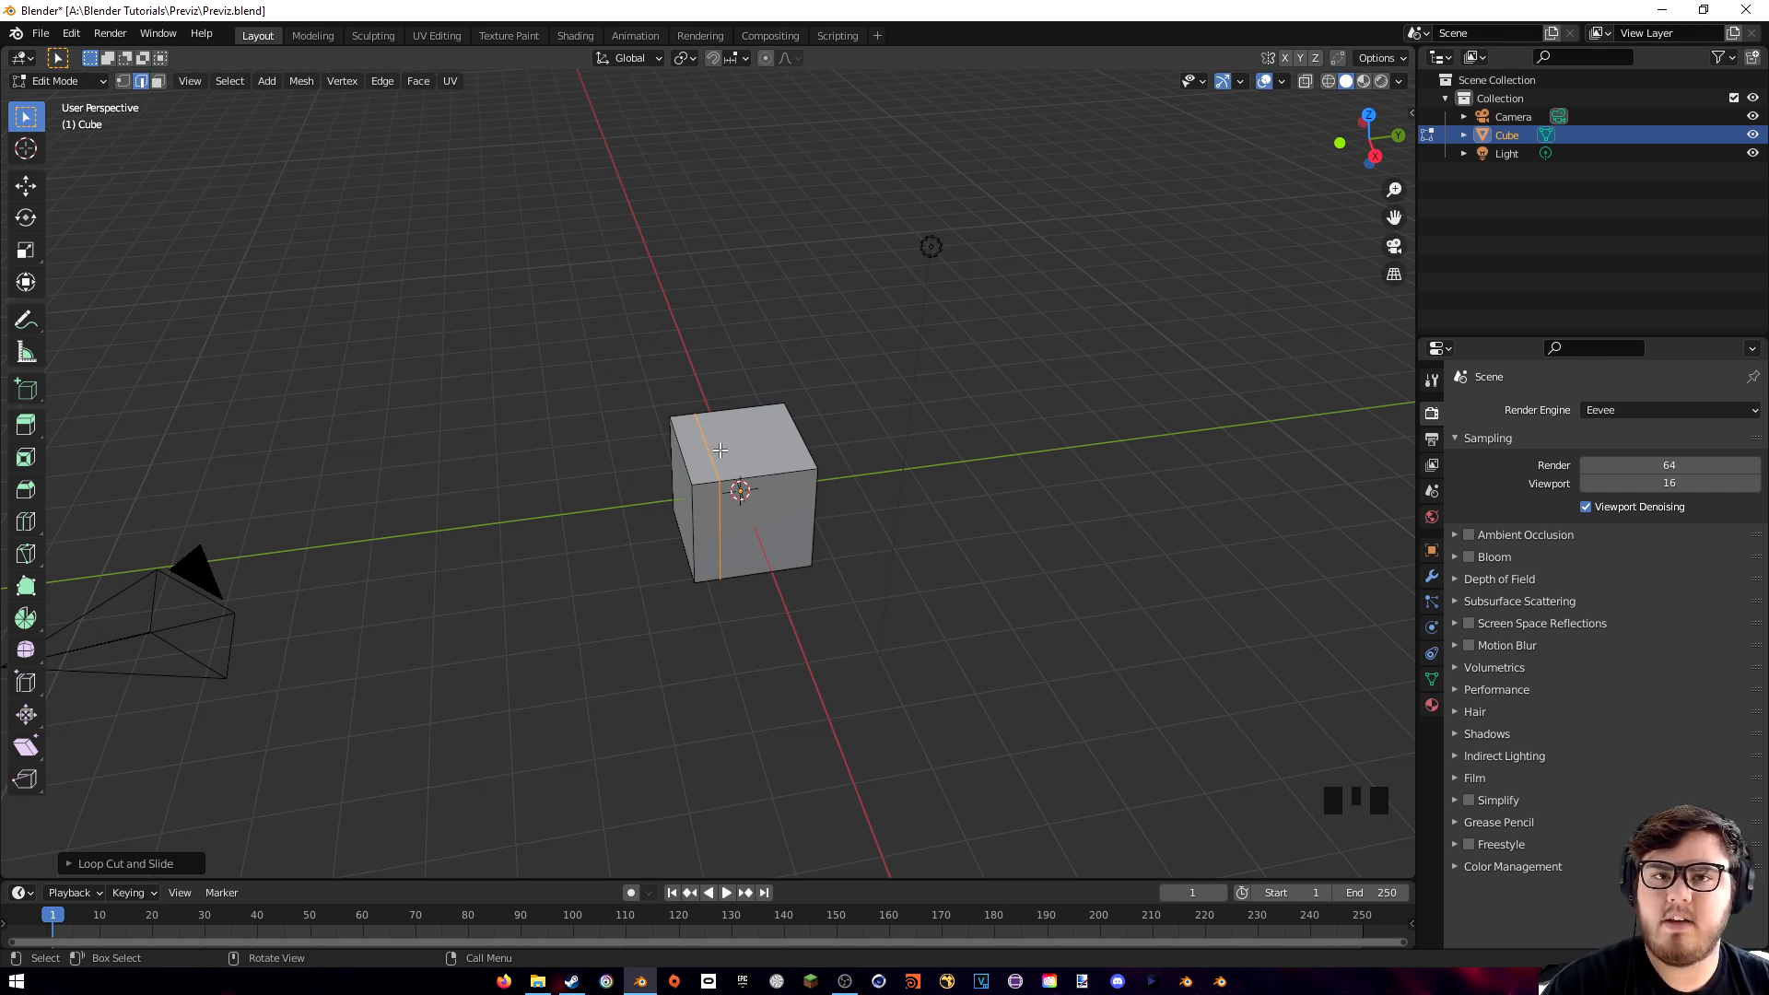
- Try moving the narrow top face between the loop cut and the cube's negative Y side
{"action": "middle_click_drag", "start_coordinate": [720, 449], "coordinate": [779, 432]}
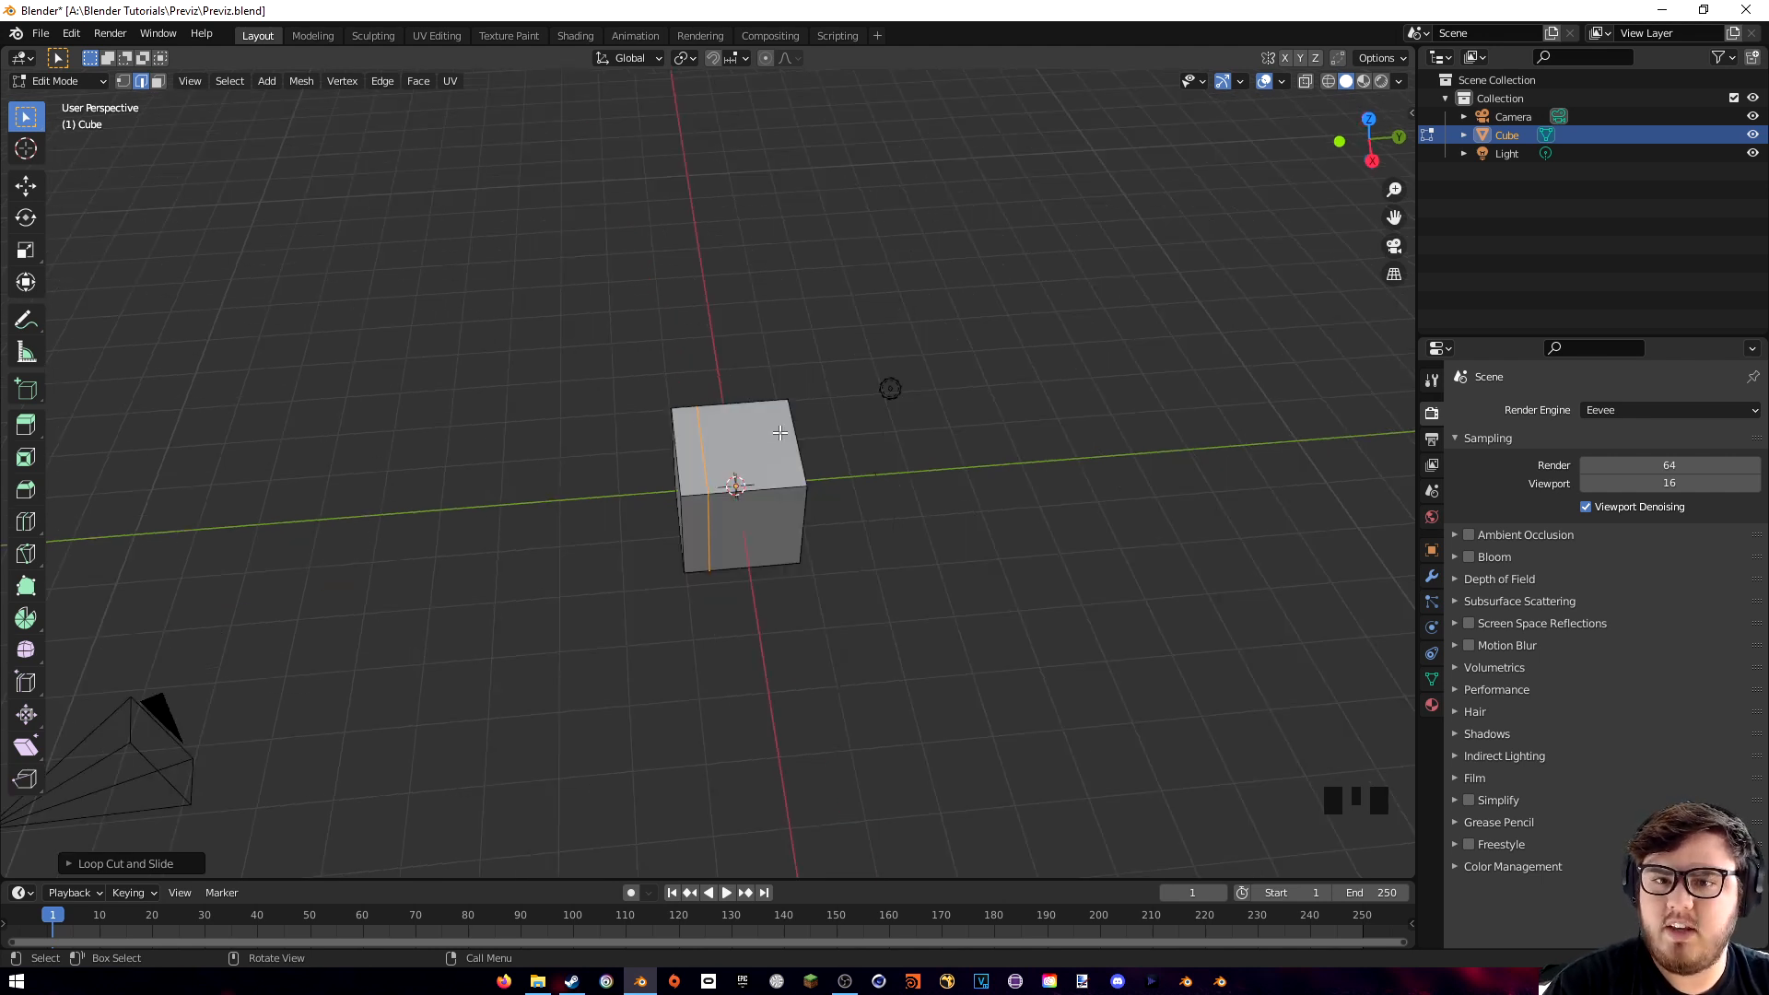
{"action": "key", "text": "3"}
{"action": "left_click", "coordinate": [683, 450]}
{"action": "key", "text": "g"}
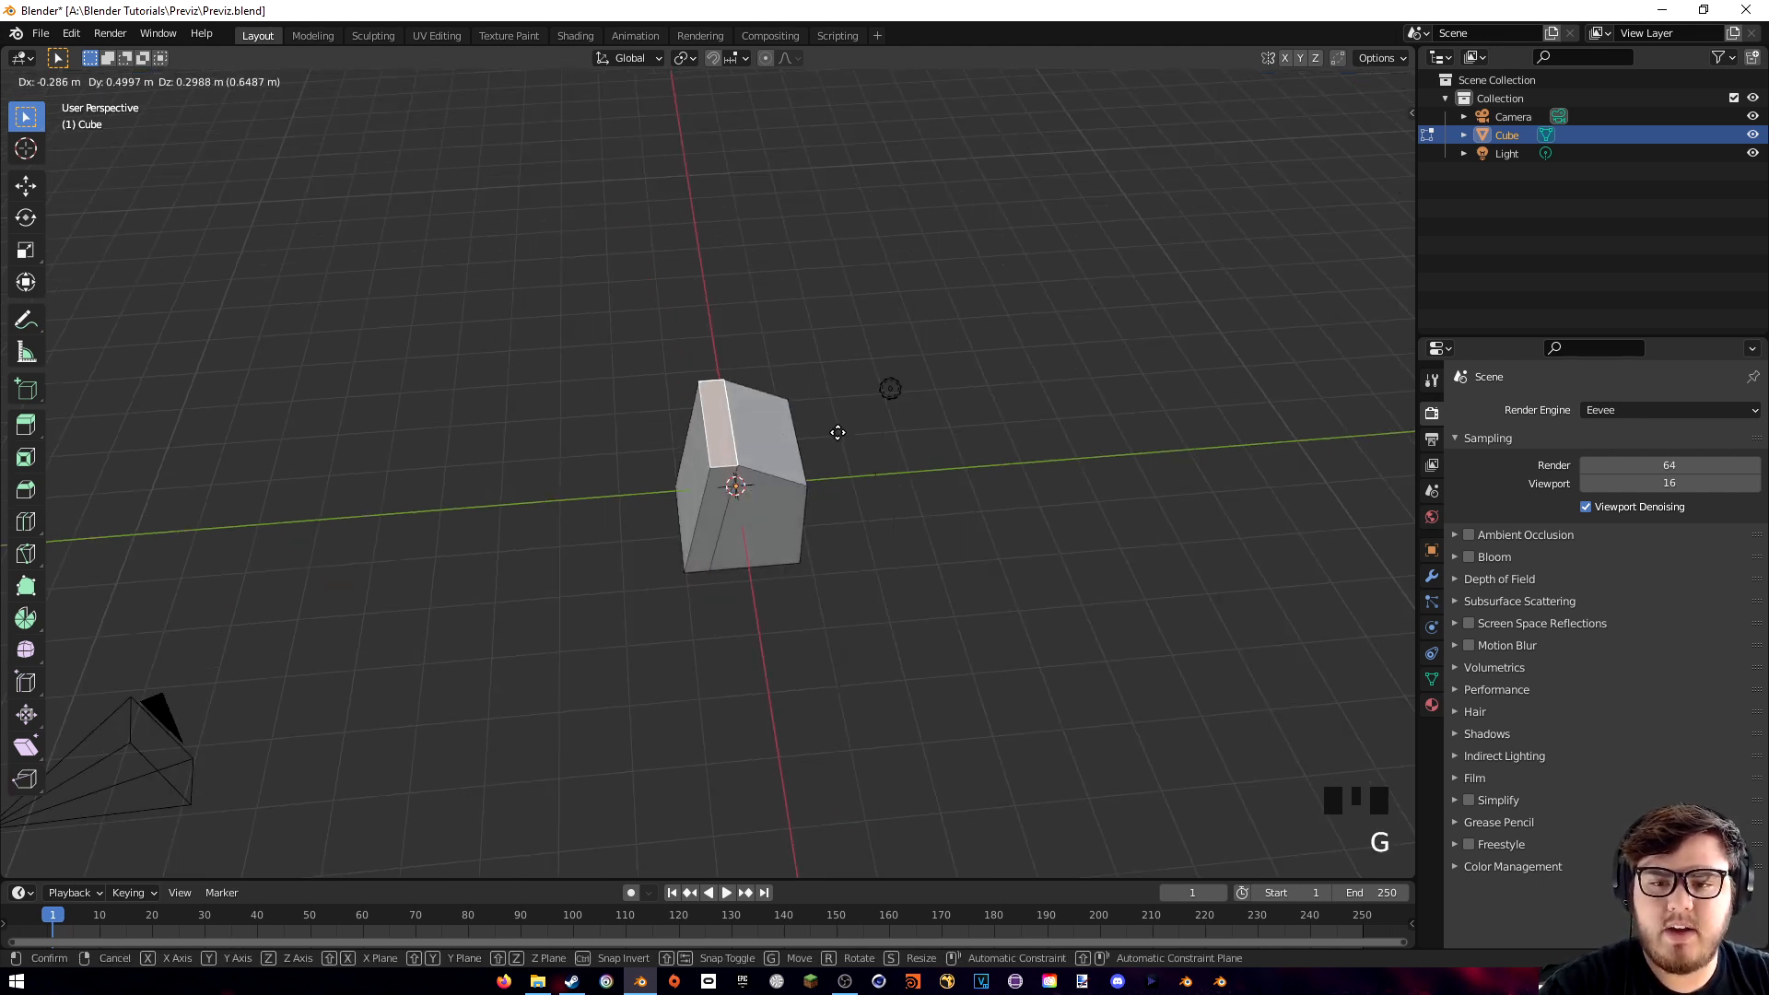
{"action": "right_click", "coordinate": [806, 355]}
- Add two loop cuts perpendicular to the first, sliding one close to each X side of the cube
{"action": "middle_click_drag", "start_coordinate": [841, 433], "coordinate": [760, 419]}
{"action": "key", "text": "ctrl+r"}
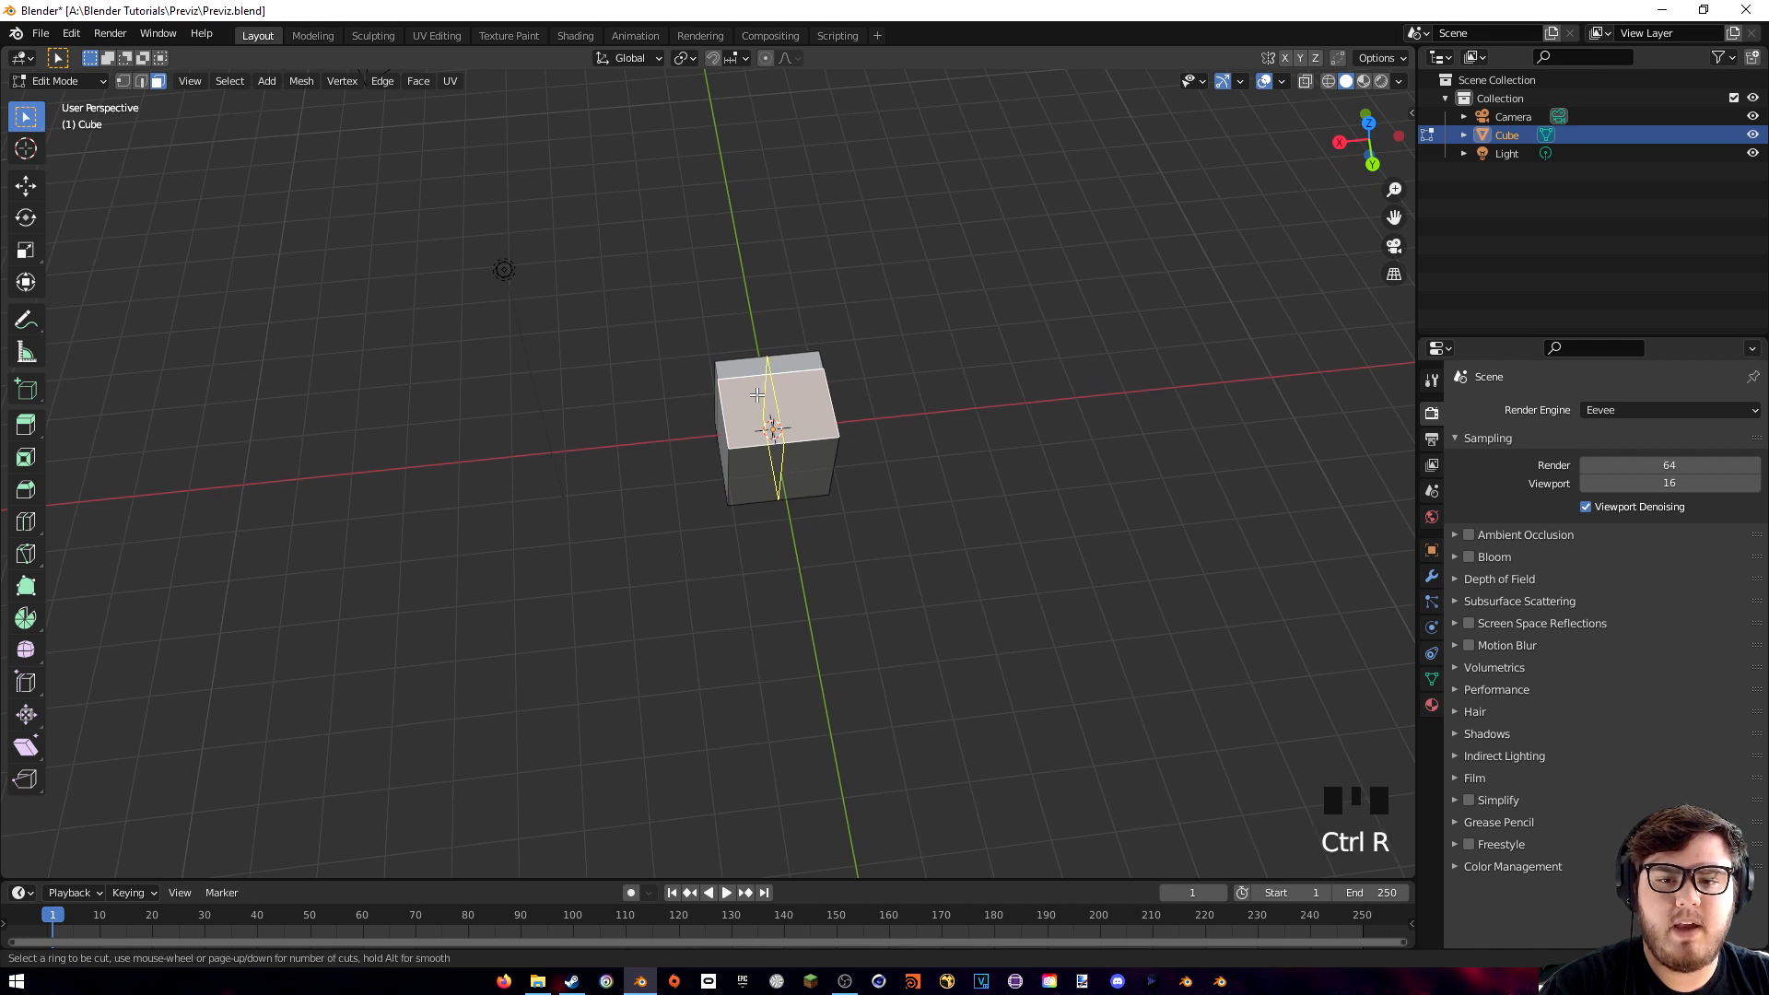
{"action": "left_click", "coordinate": [756, 394]}
{"action": "left_click", "coordinate": [732, 398]}
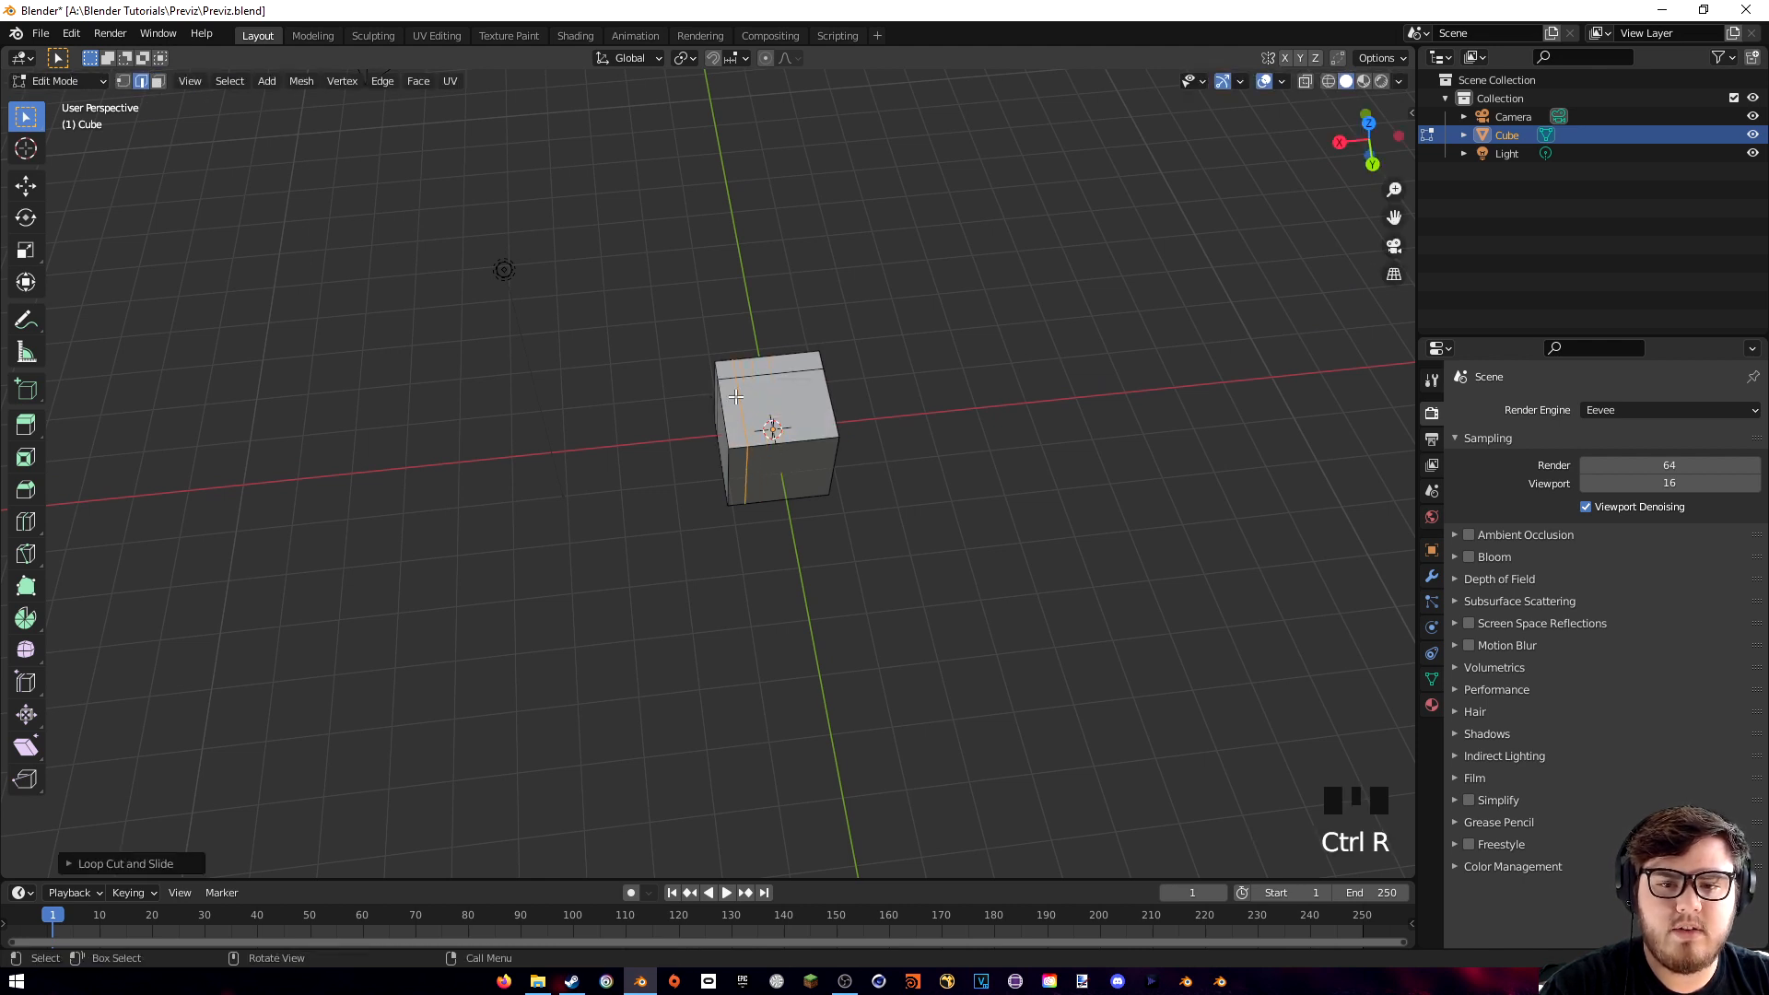
{"action": "key", "text": "ctrl+r"}
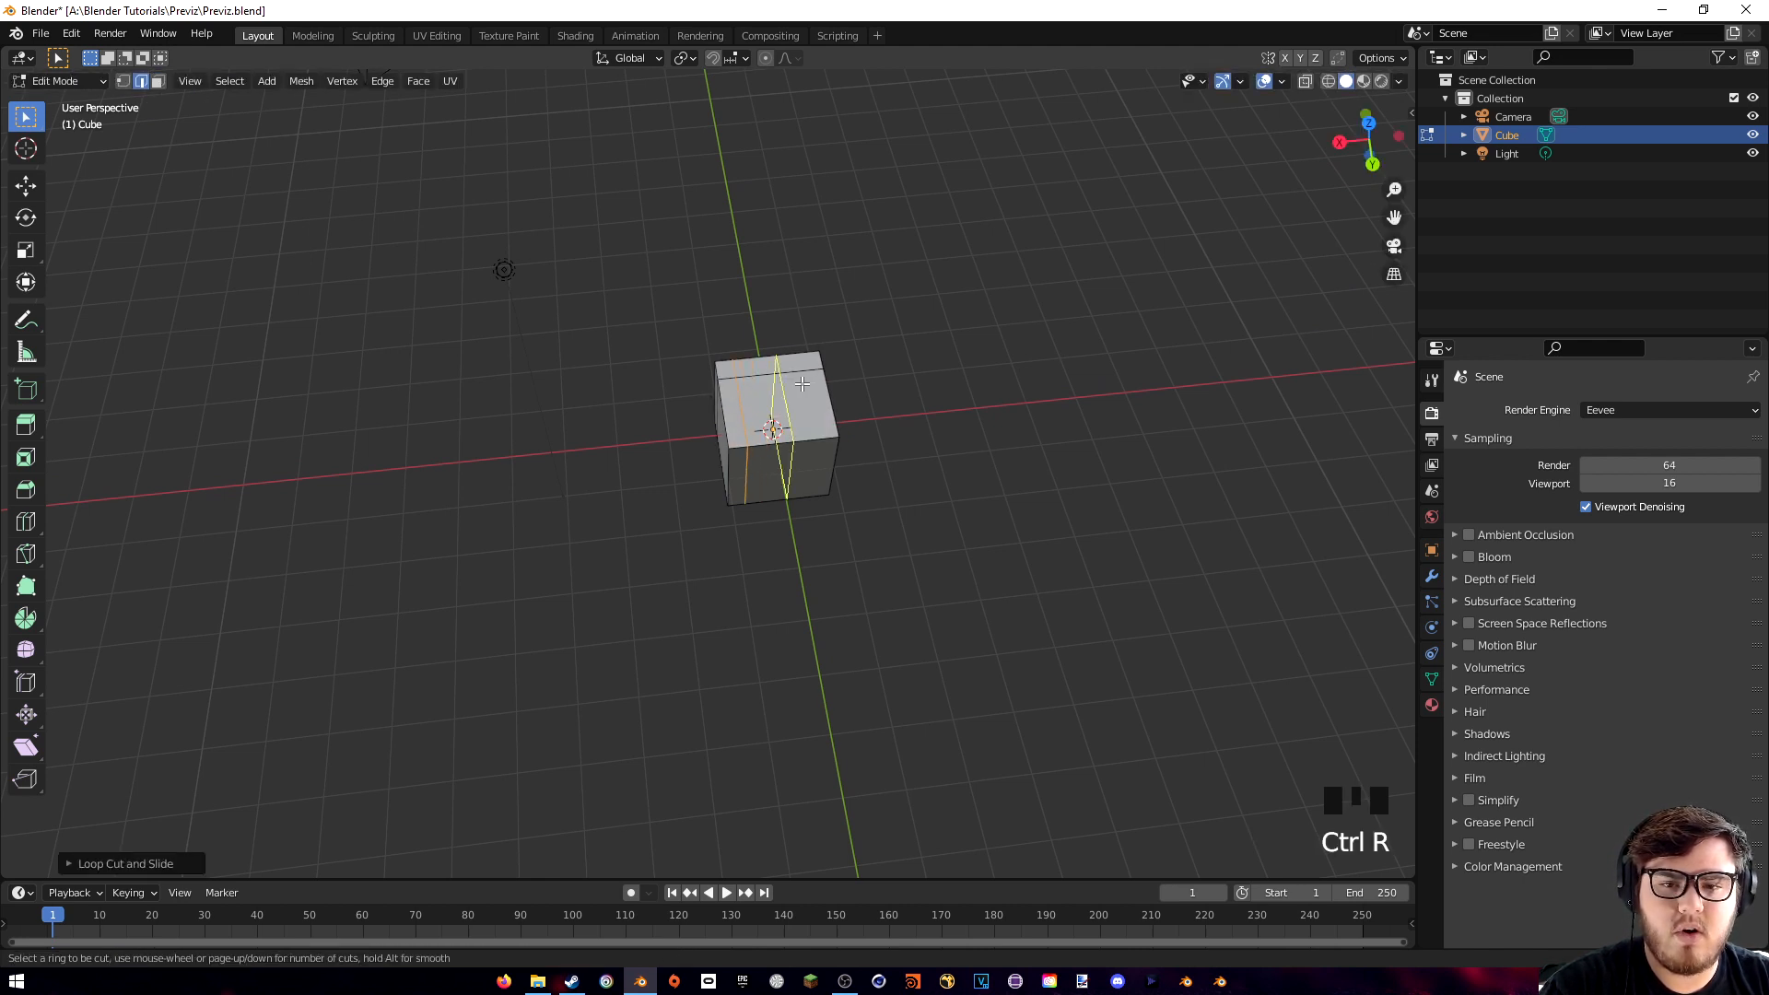
{"action": "left_click", "coordinate": [794, 387]}
{"action": "left_click", "coordinate": [816, 387]}
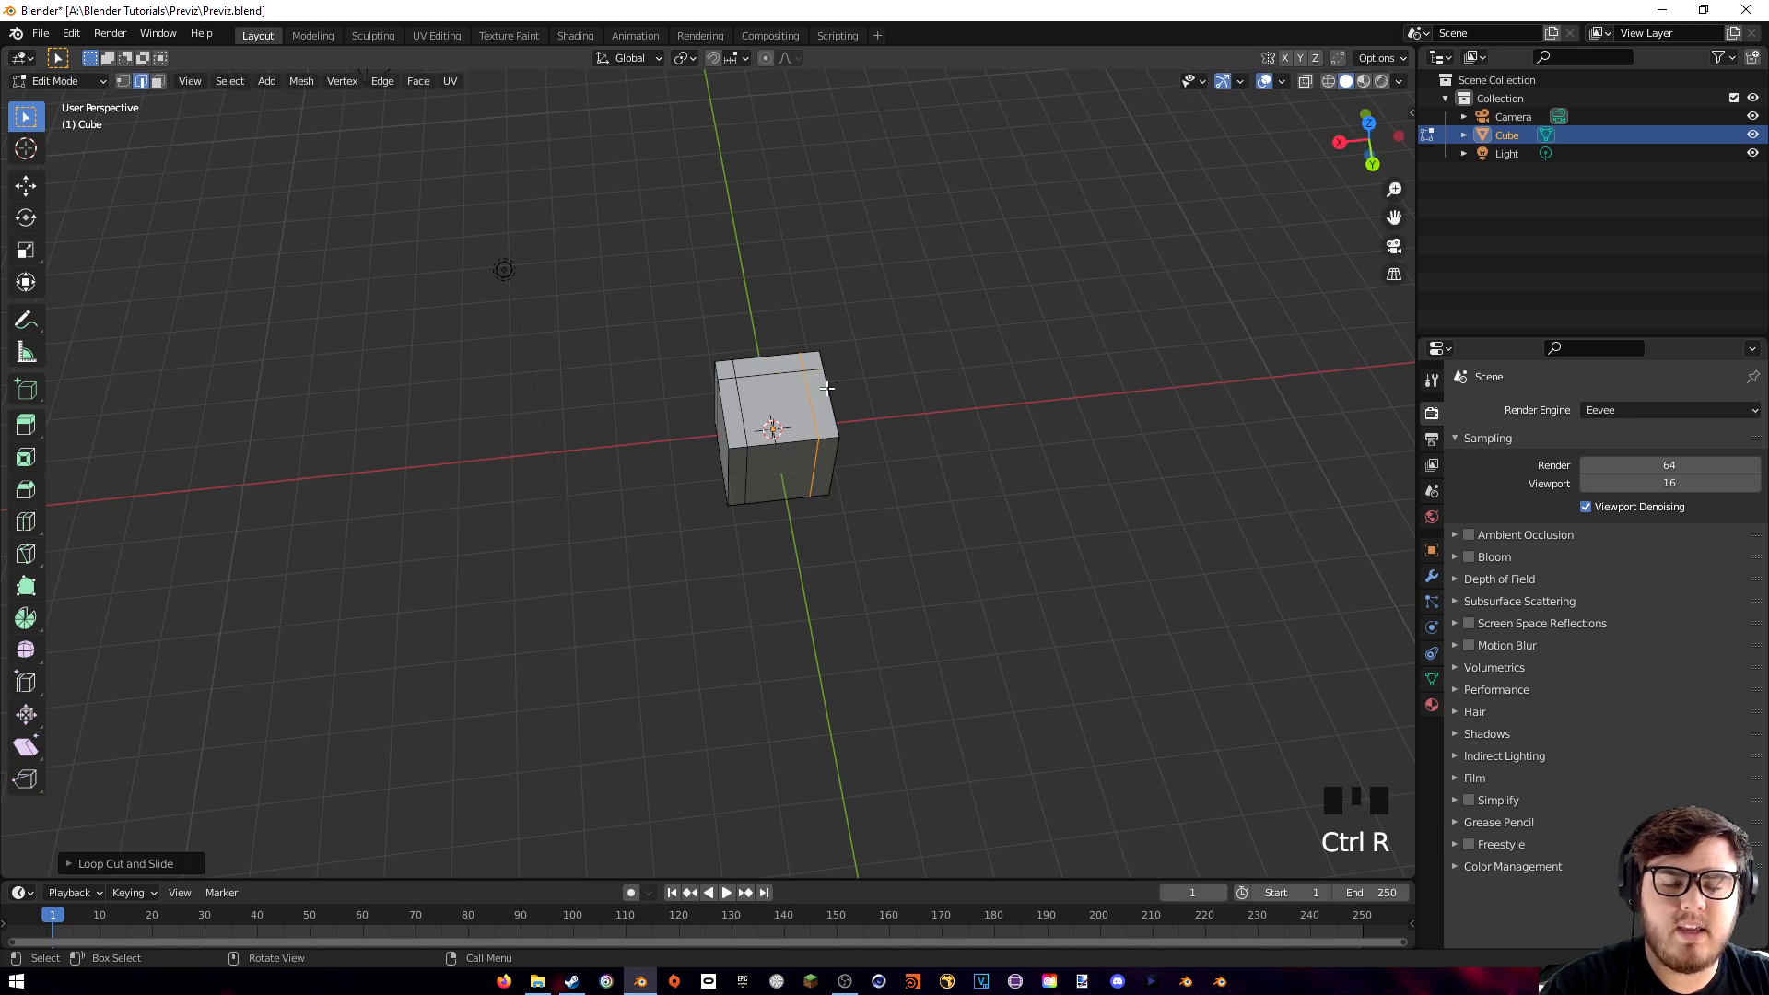
- Select the three narrow top faces along the cube's negative Y edge and extrude them upward into a chair backrest
{"action": "middle_click_drag", "start_coordinate": [816, 388], "coordinate": [814, 435], "text": "shift"}
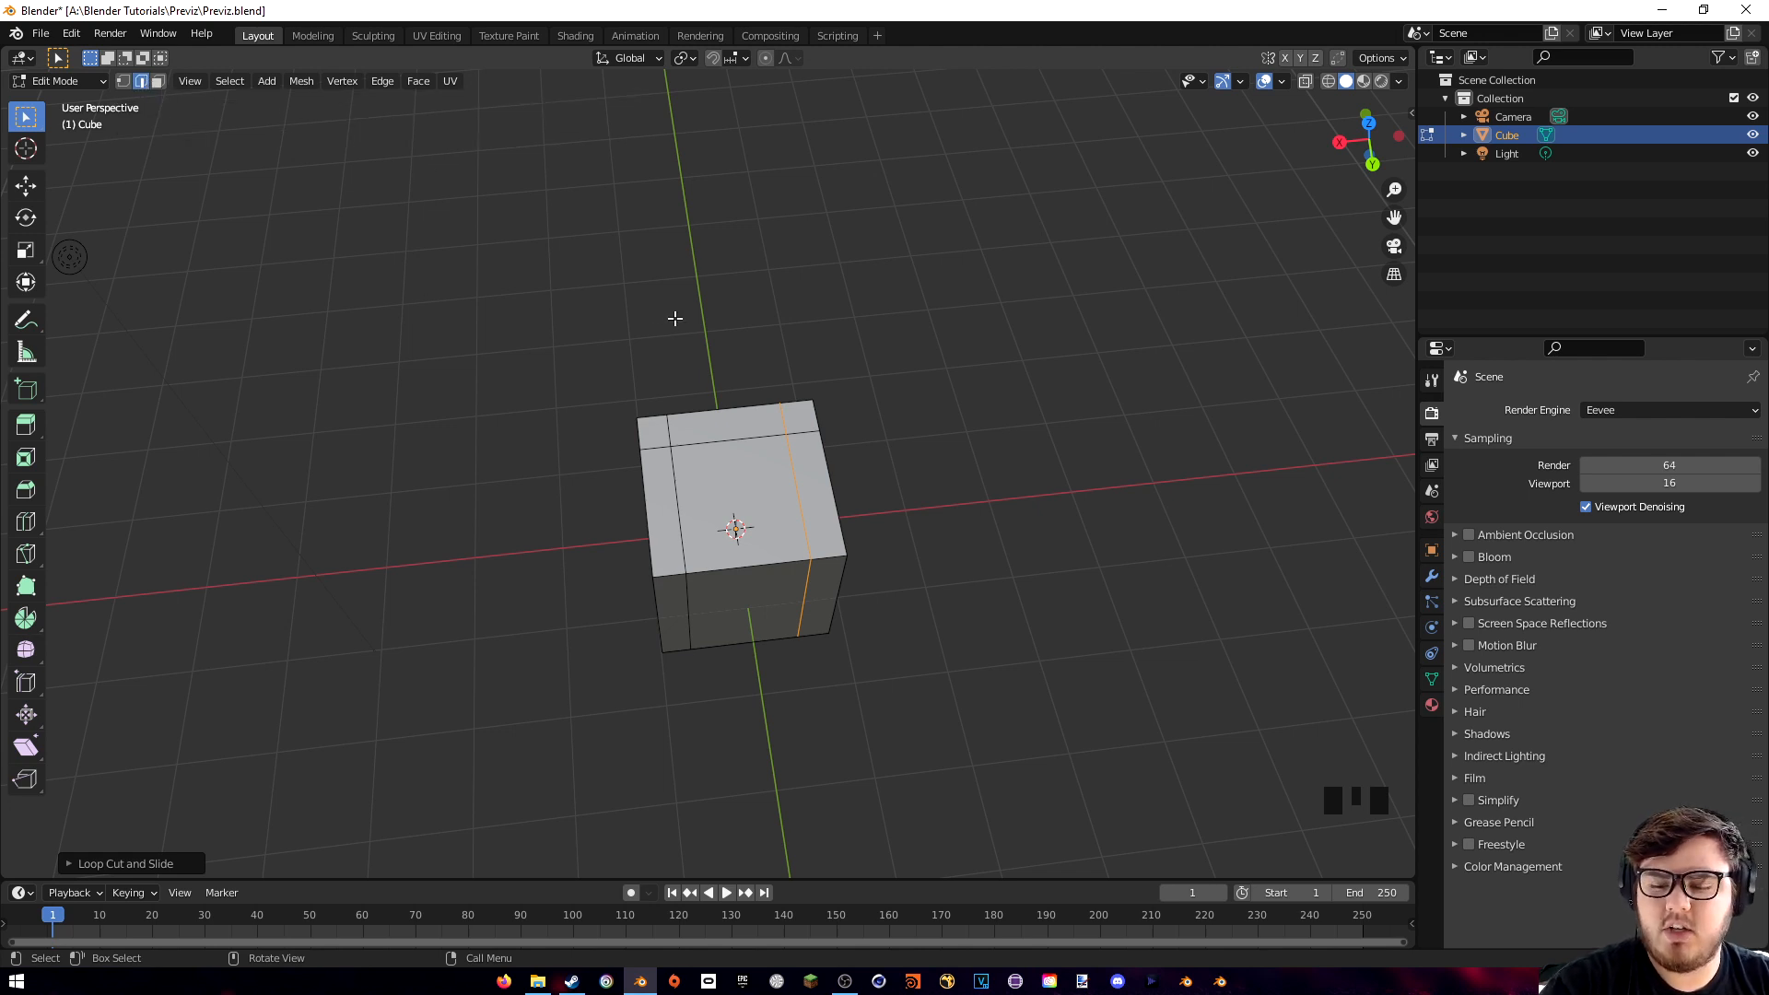
{"action": "key", "text": "3"}
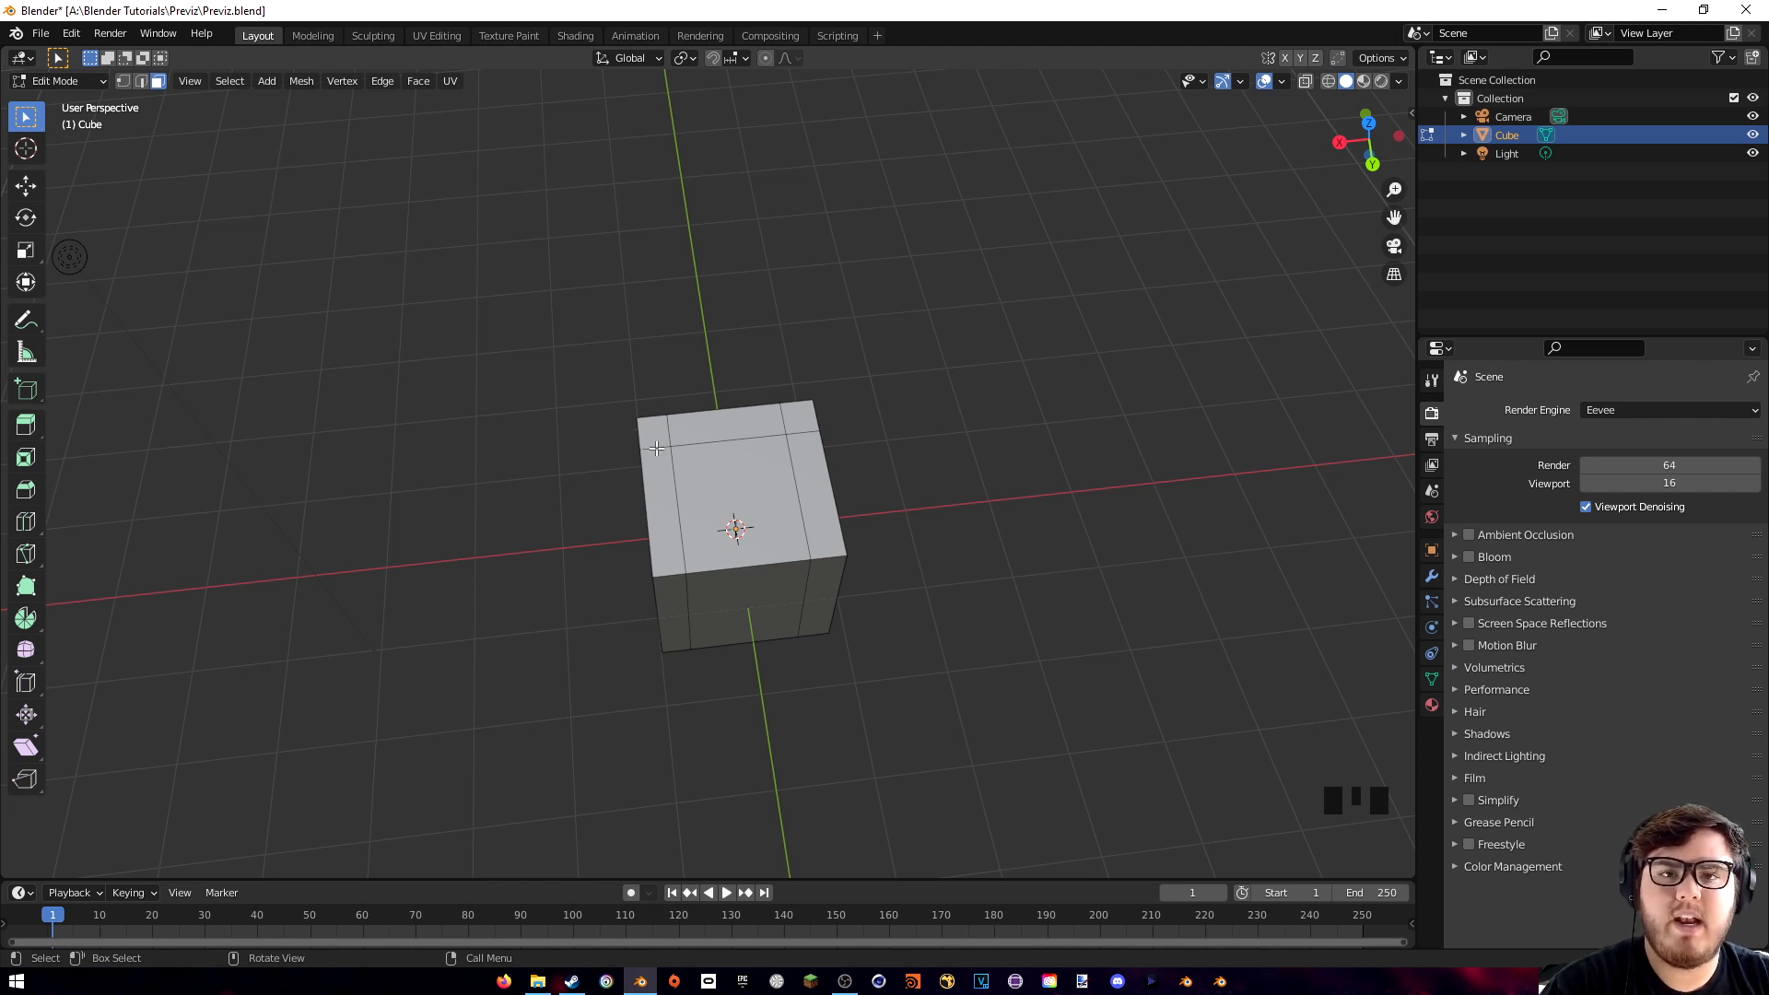
{"action": "middle_click_drag", "start_coordinate": [656, 453], "coordinate": [659, 461]}
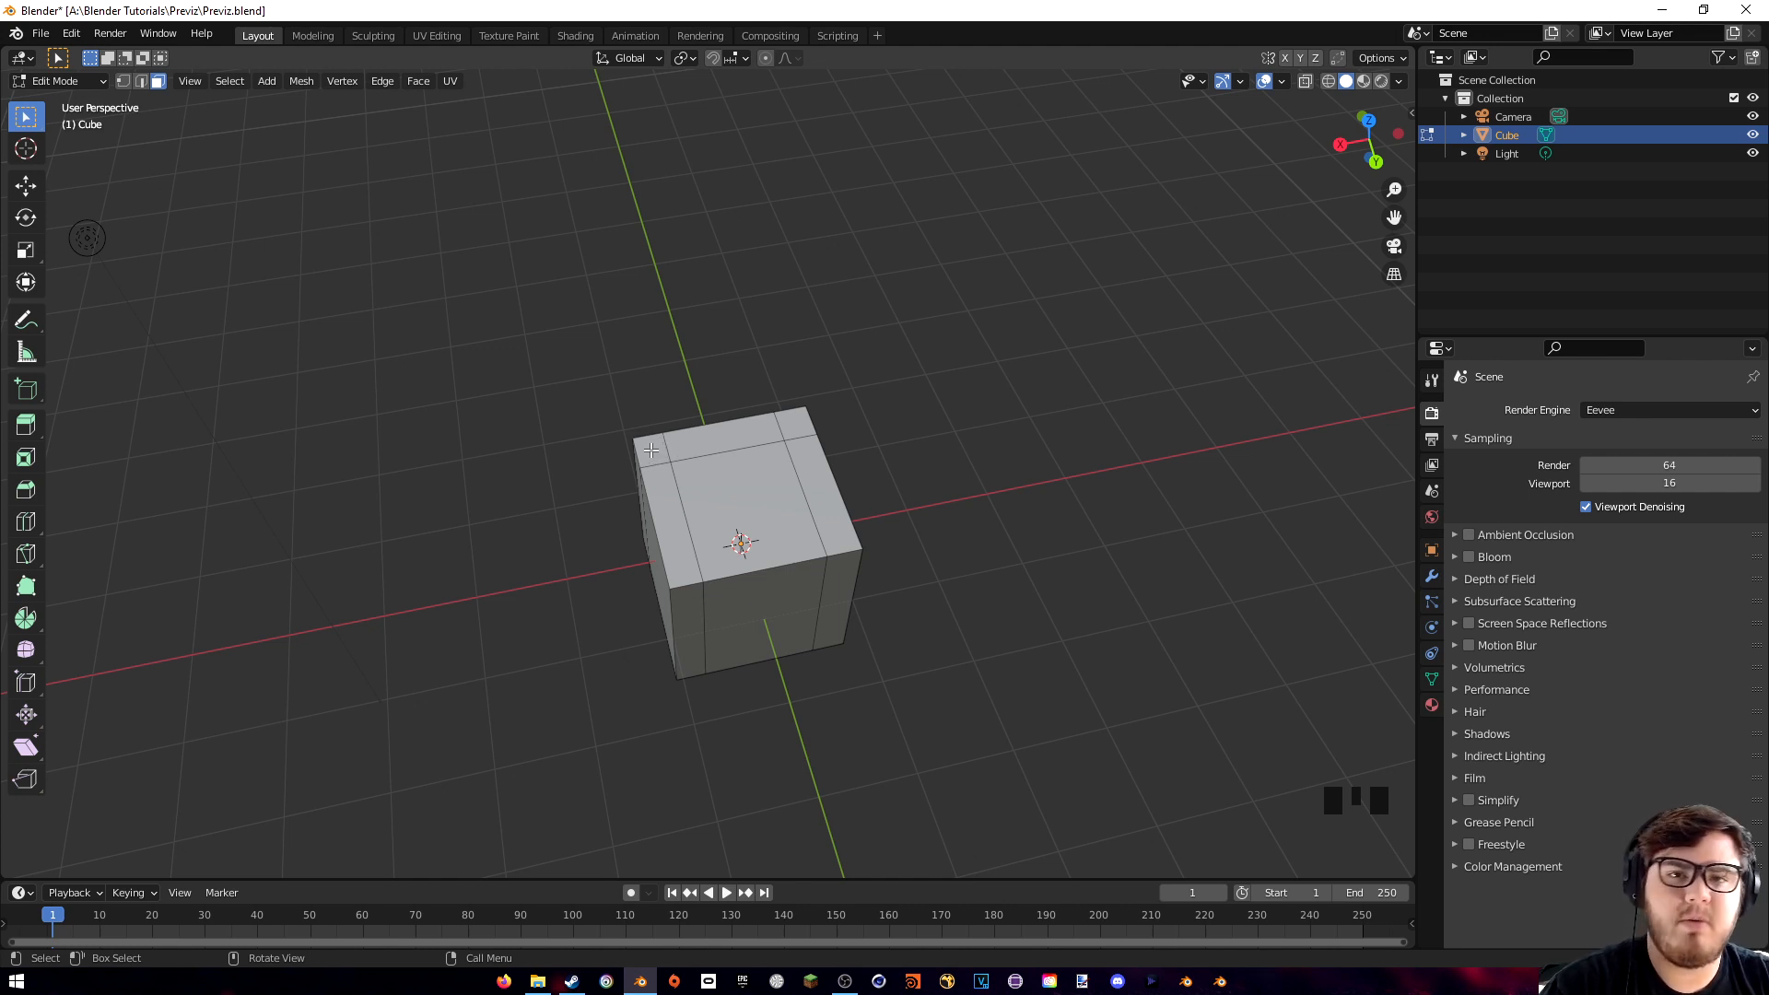
{"action": "left_click", "coordinate": [650, 450]}
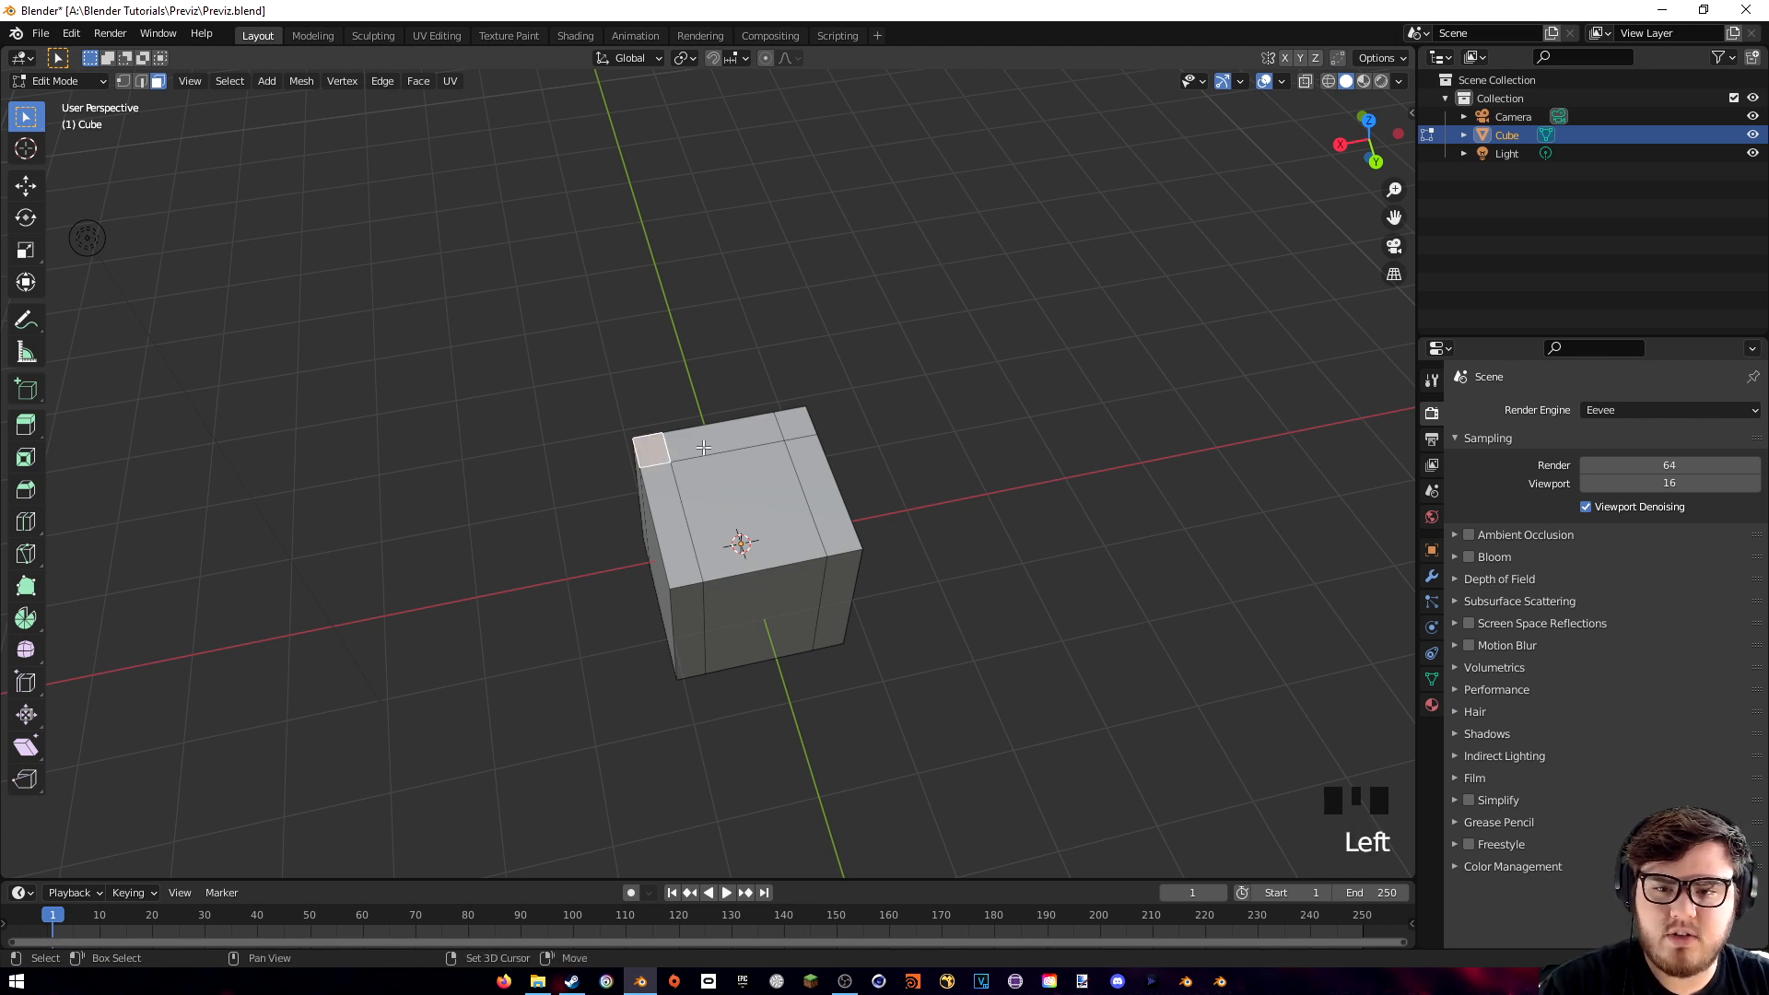
{"action": "left_click", "coordinate": [728, 433], "text": "shift"}
{"action": "left_click", "coordinate": [794, 423], "text": "shift"}
{"action": "middle_click_drag", "start_coordinate": [771, 472], "coordinate": [794, 503]}
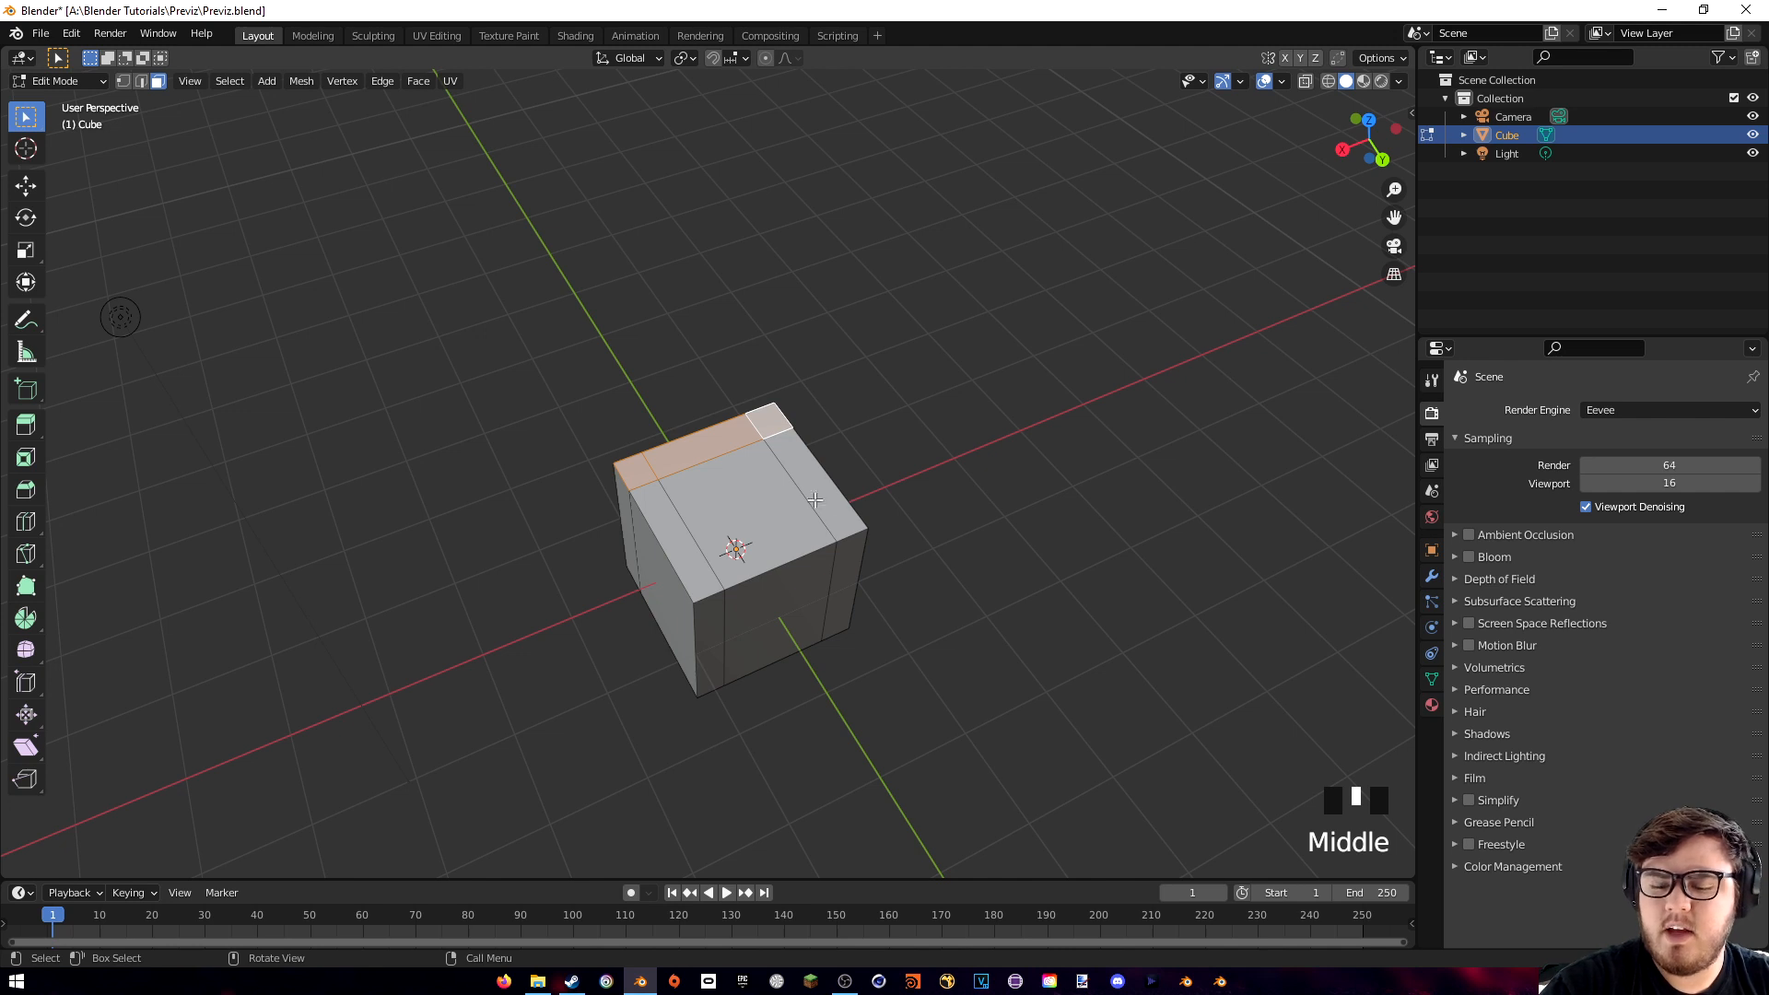
{"action": "middle_click_drag", "start_coordinate": [787, 573], "coordinate": [787, 537]}
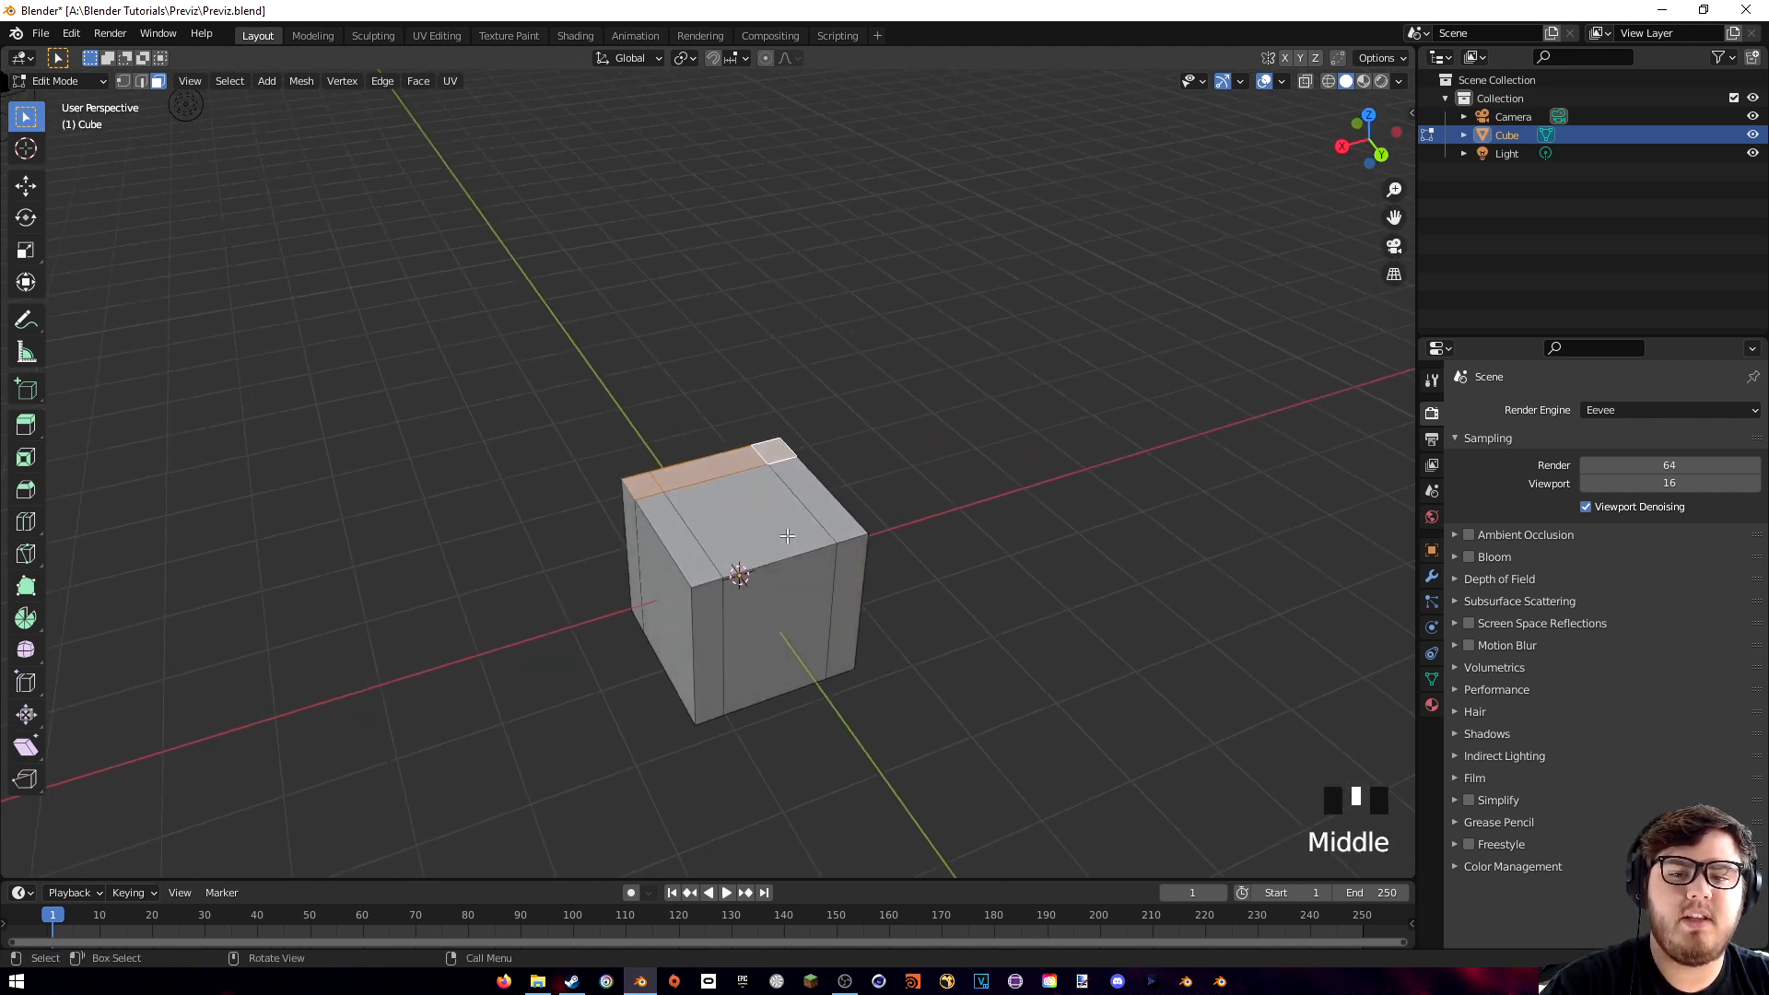
{"action": "key", "text": "e"}
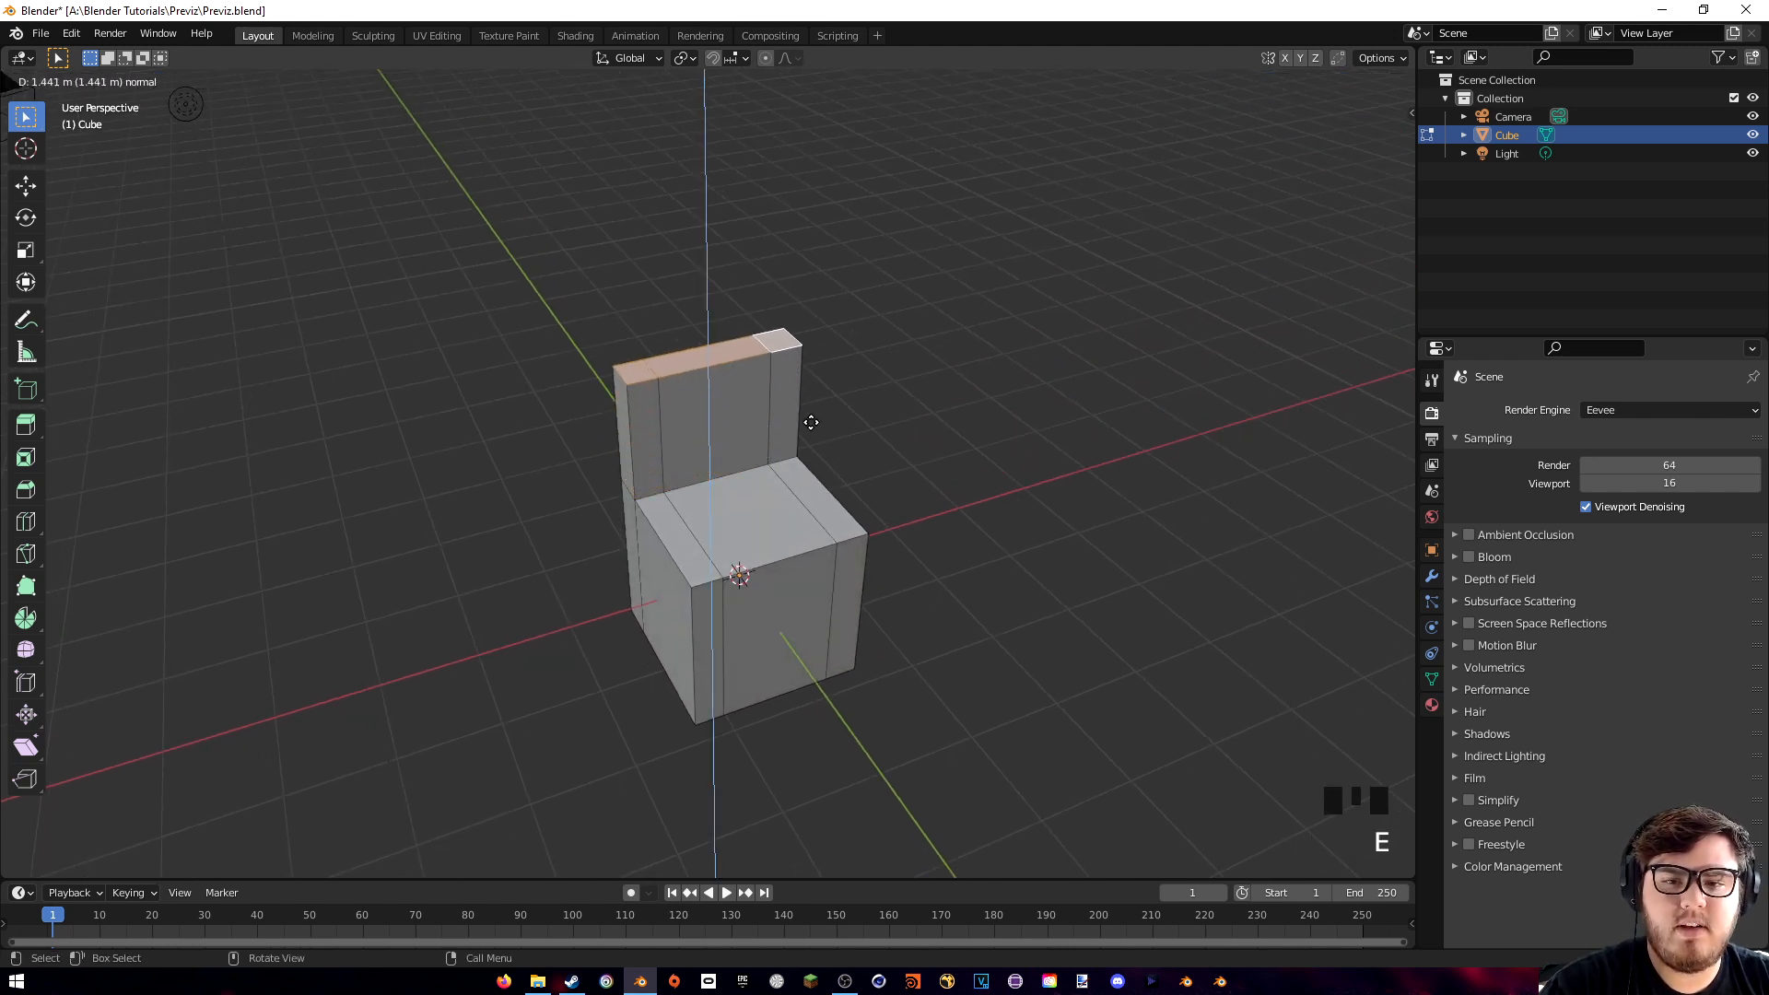
{"action": "left_click", "coordinate": [821, 378]}
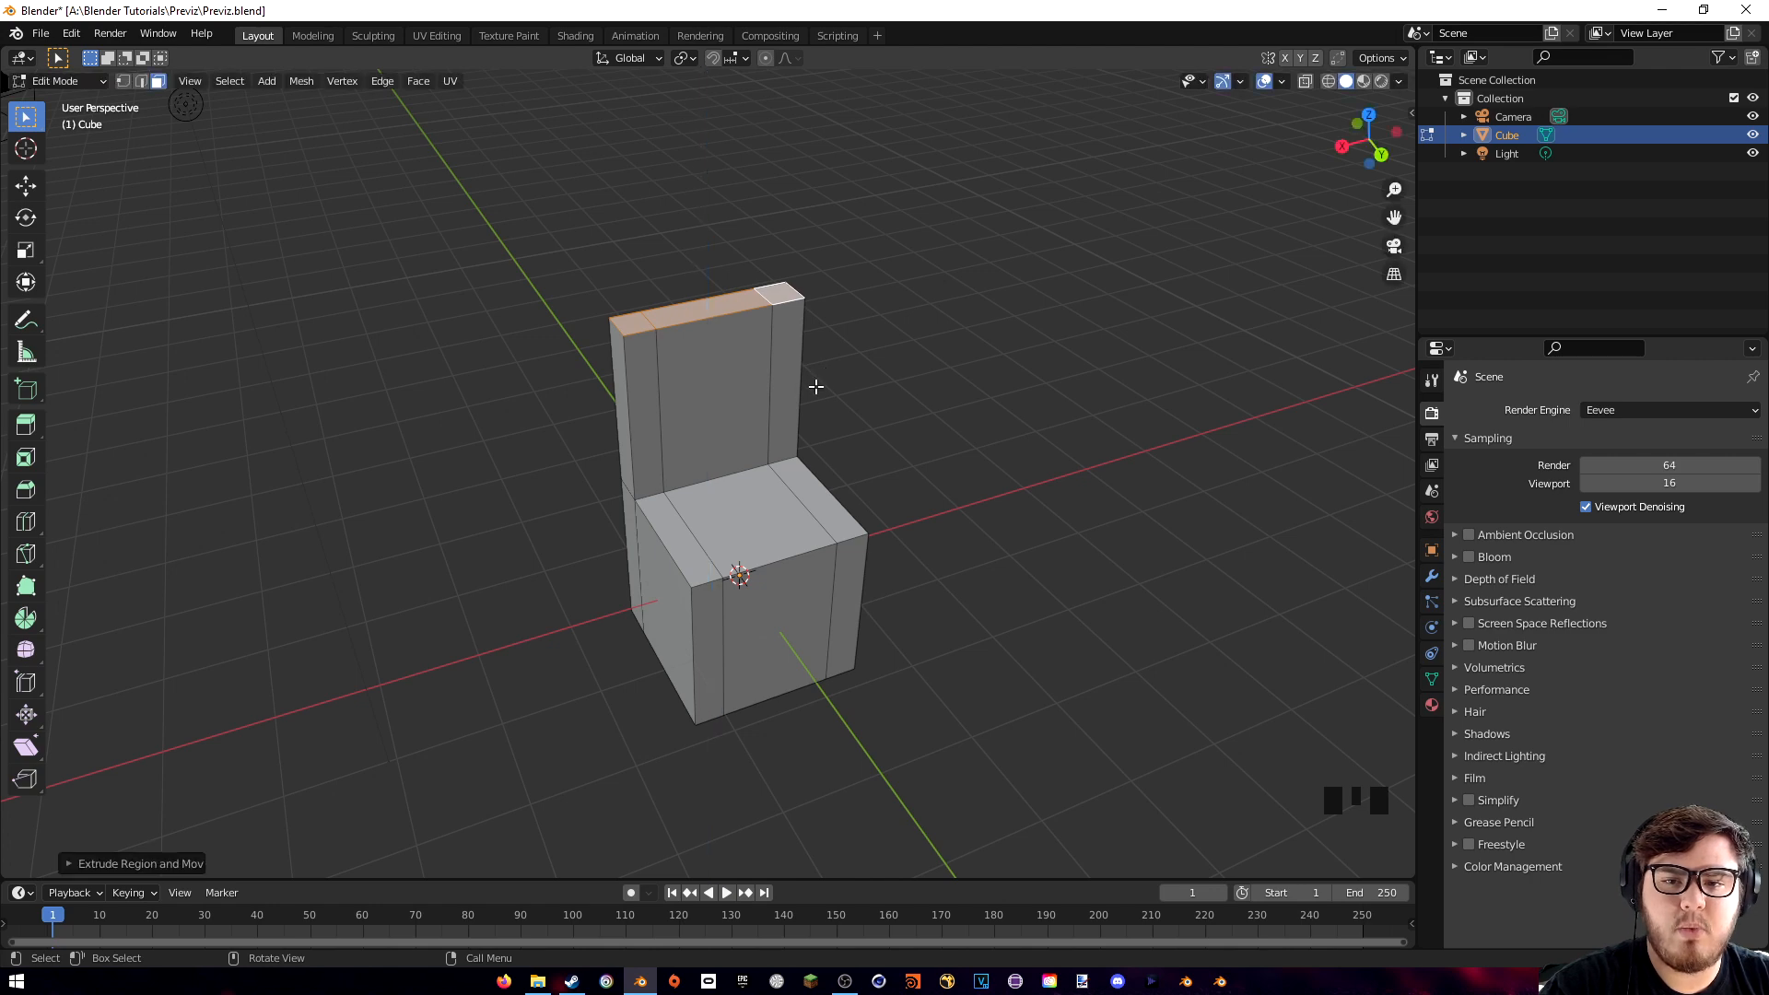
- Extrude the two narrow side strips of the seat upward to form armrests lower than the backrest
{"action": "middle_click_drag", "start_coordinate": [813, 384], "coordinate": [734, 360]}
{"action": "middle_click_drag", "start_coordinate": [771, 486], "coordinate": [694, 492]}
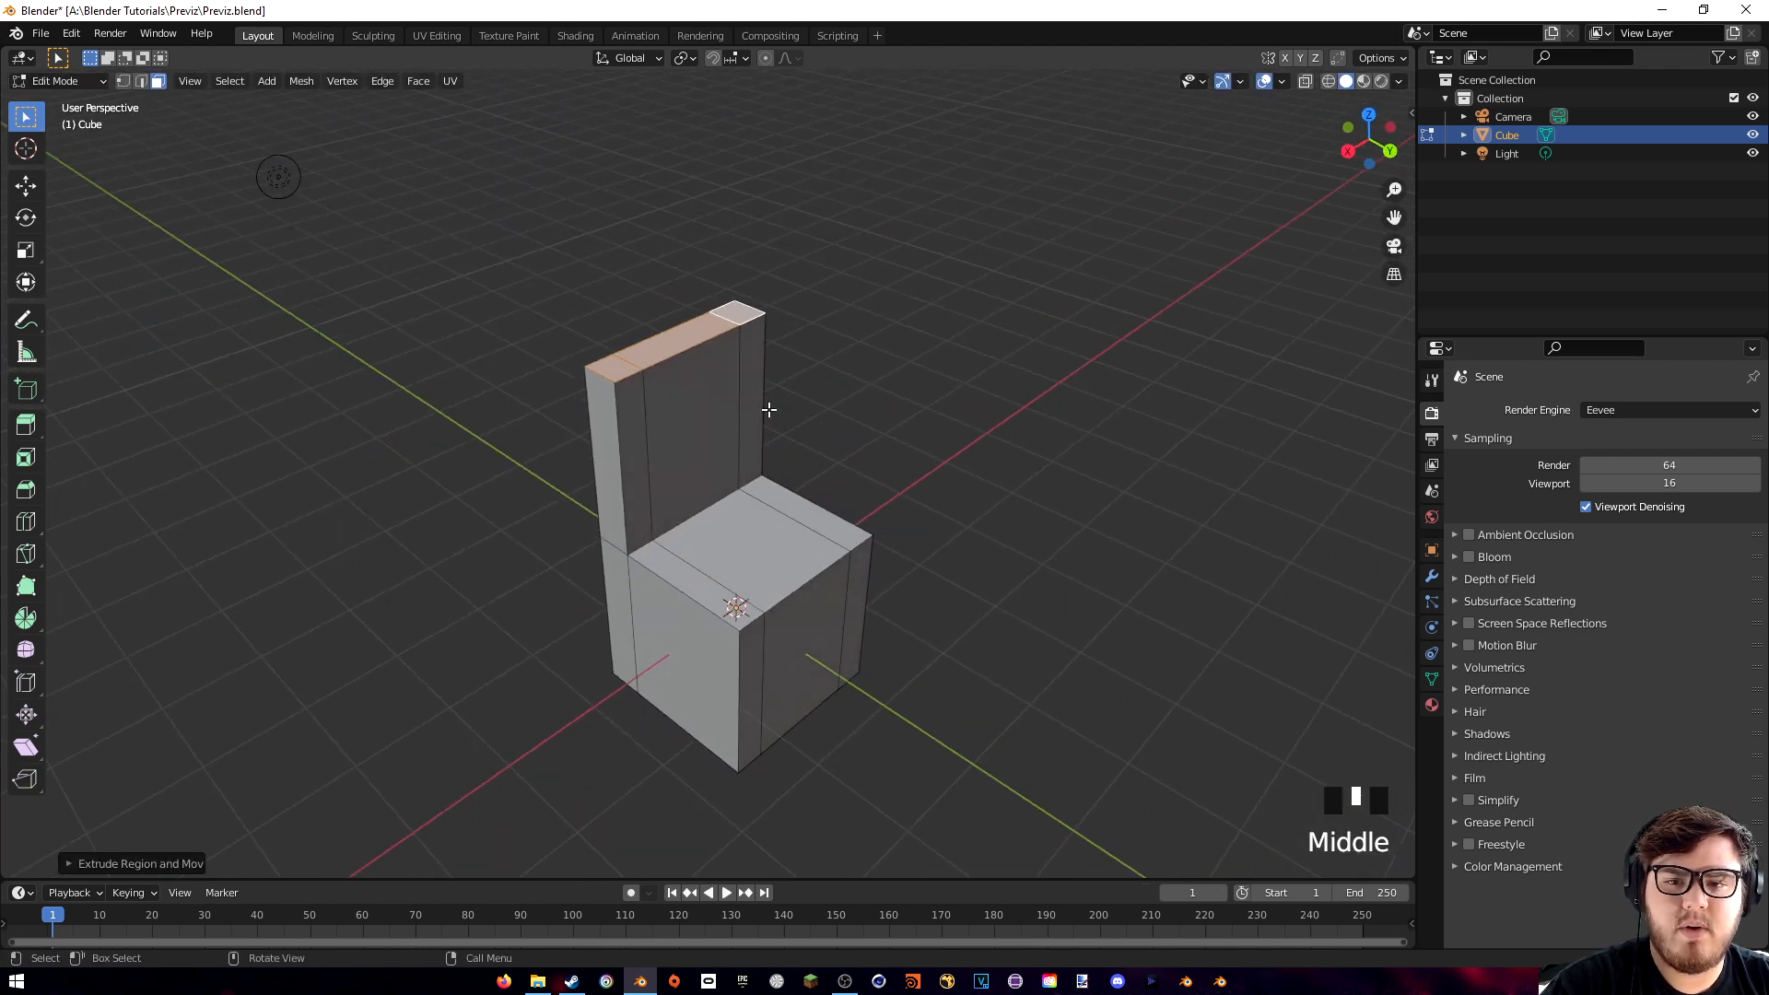
{"action": "middle_click_drag", "start_coordinate": [865, 419], "coordinate": [779, 448]}
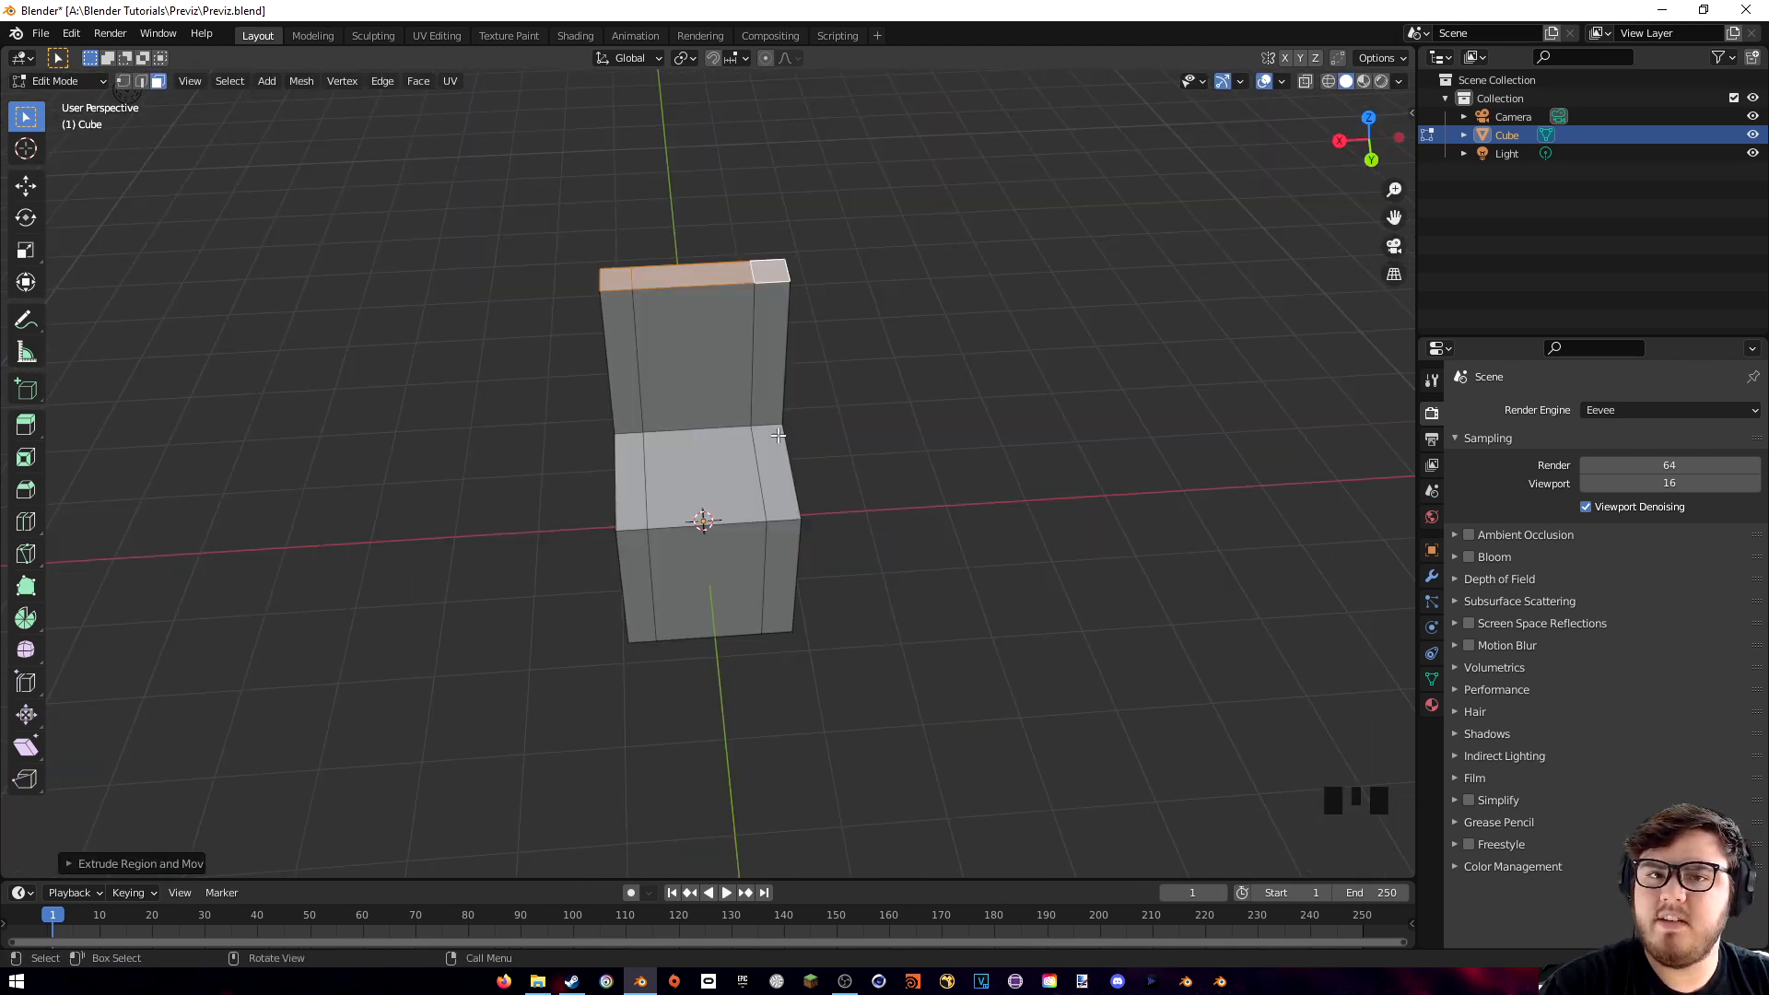
{"action": "middle_click_drag", "start_coordinate": [641, 500], "coordinate": [843, 478]}
{"action": "left_click", "coordinate": [627, 480]}
{"action": "left_click", "coordinate": [788, 460], "text": "shift"}
{"action": "key", "text": "e"}
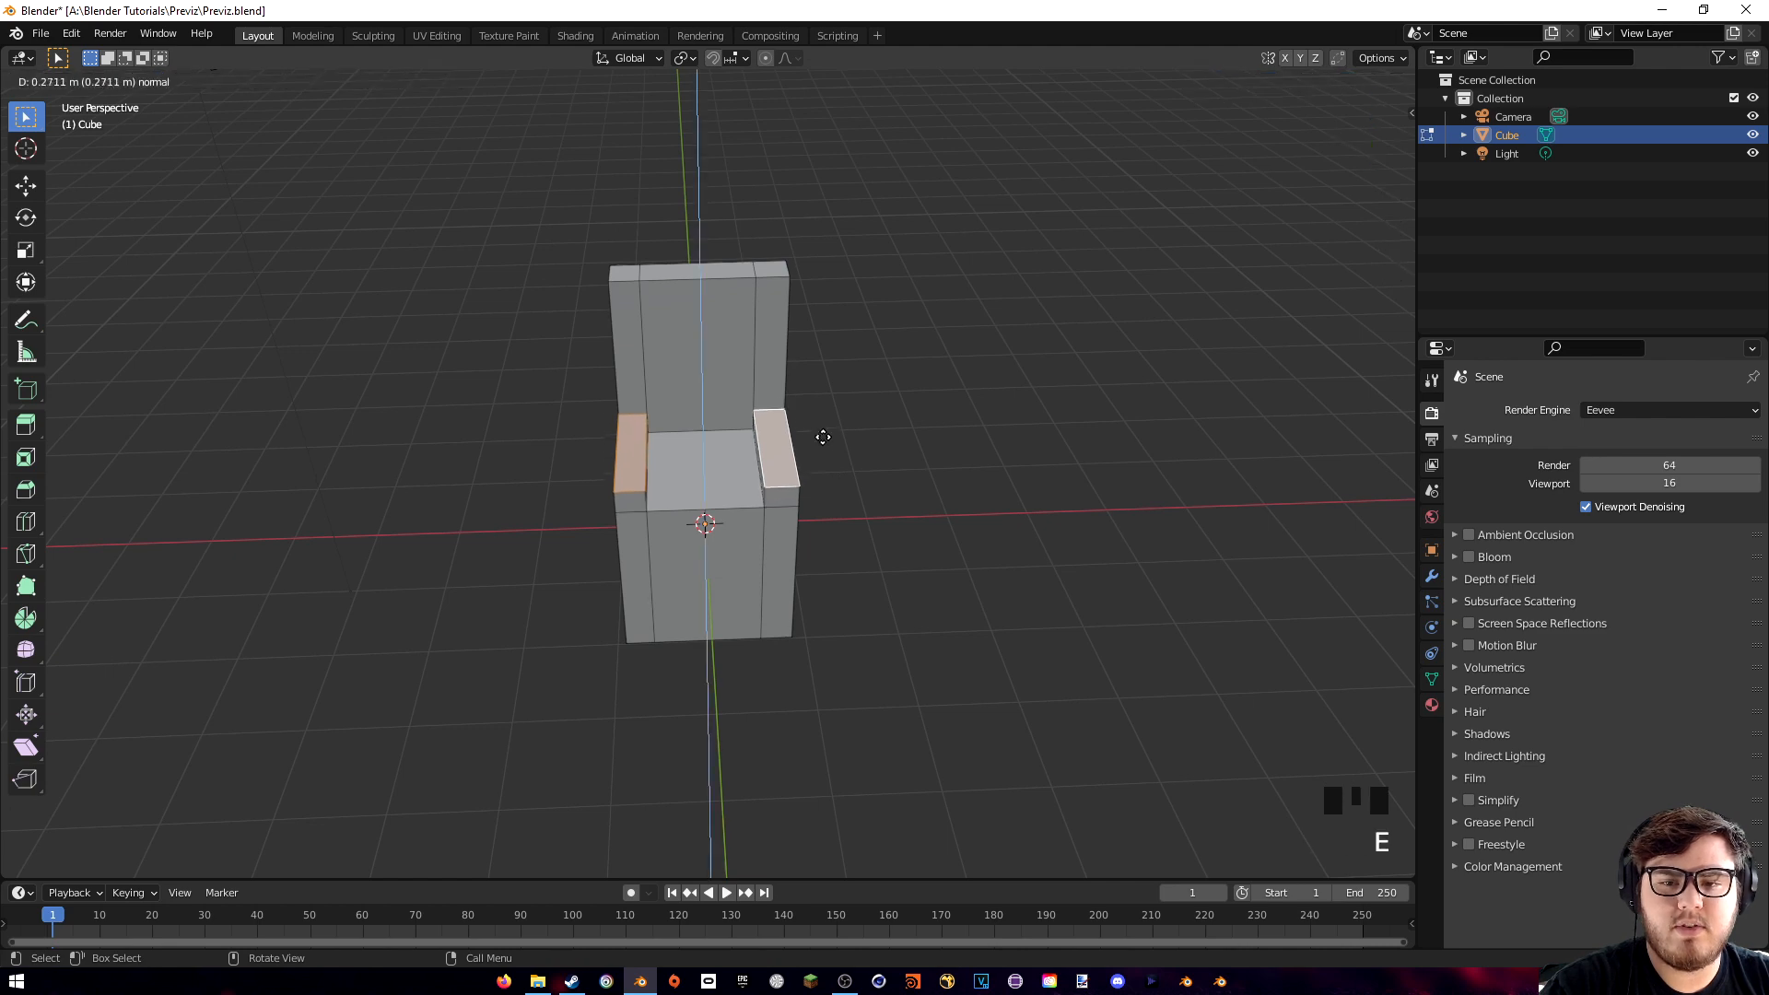
{"action": "left_click", "coordinate": [814, 402]}
- Return to Object Mode and delete the chair object
{"action": "mouse_move", "coordinate": [805, 402]}
{"action": "middle_mouse_down"}
{"action": "mouse_move", "coordinate": [977, 384]}
{"action": "mouse_move", "coordinate": [964, 412]}
{"action": "mouse_move", "coordinate": [825, 409]}
{"action": "middle_mouse_up"}
{"action": "key", "text": "Tab"}
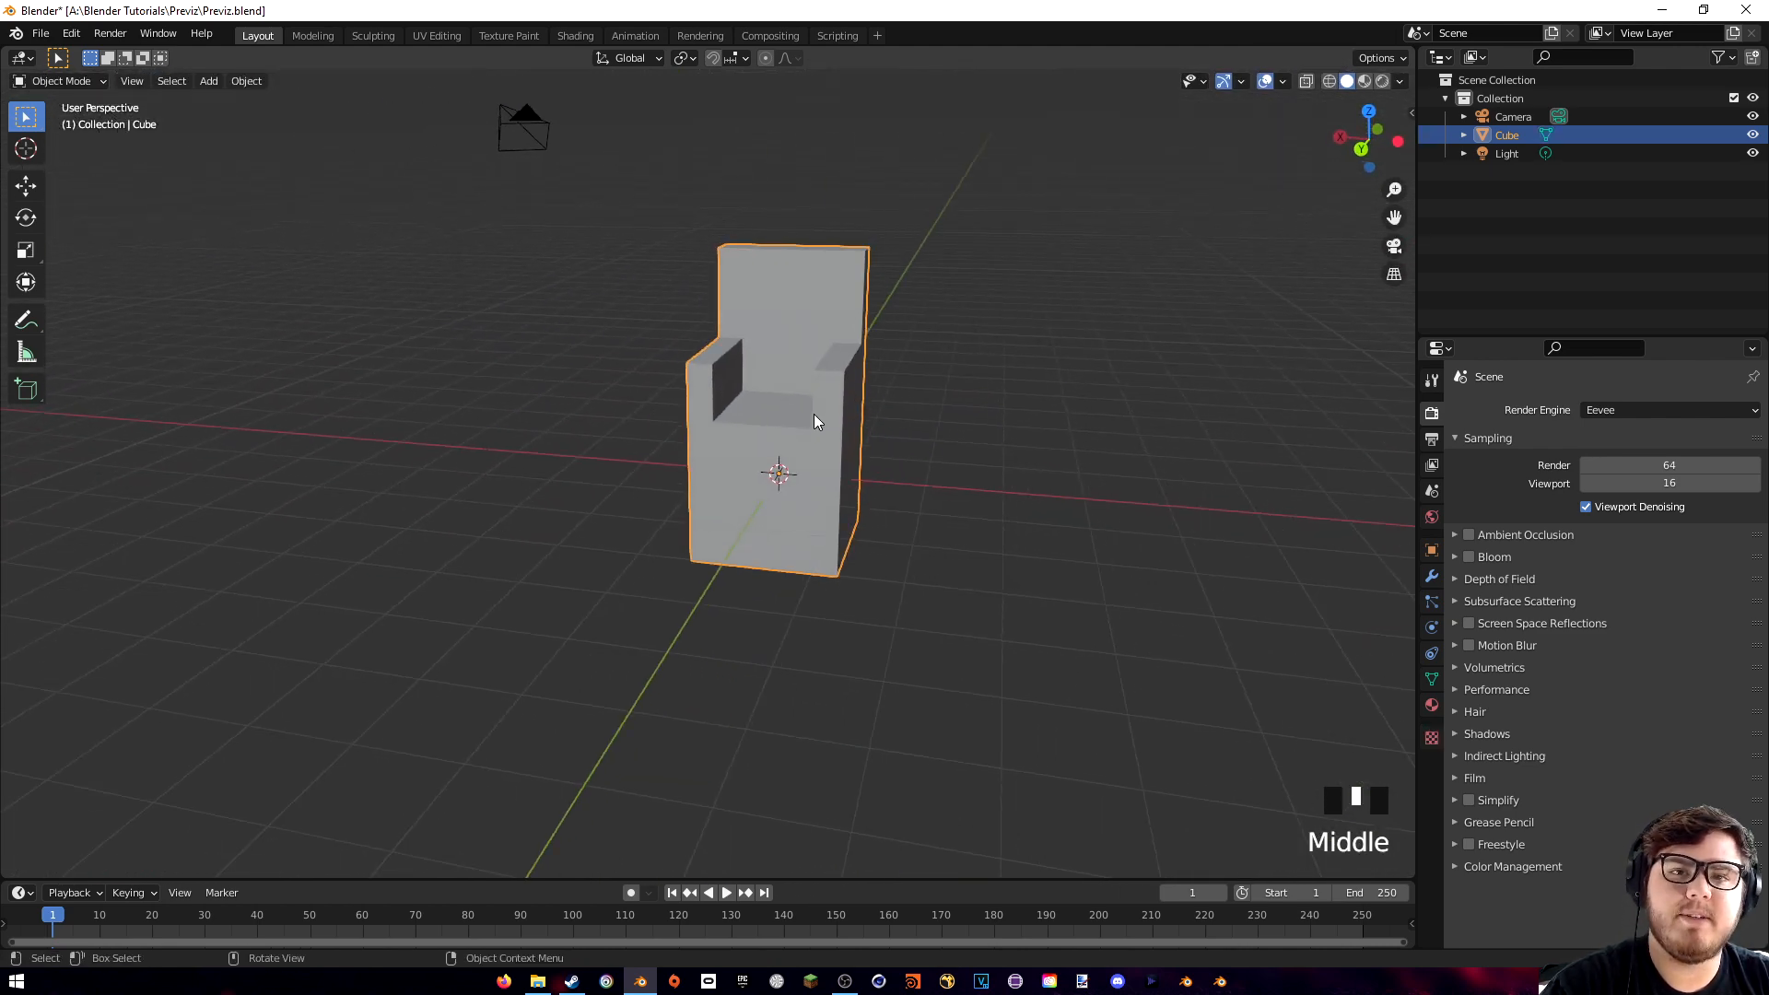
{"action": "key", "text": "Tab"}
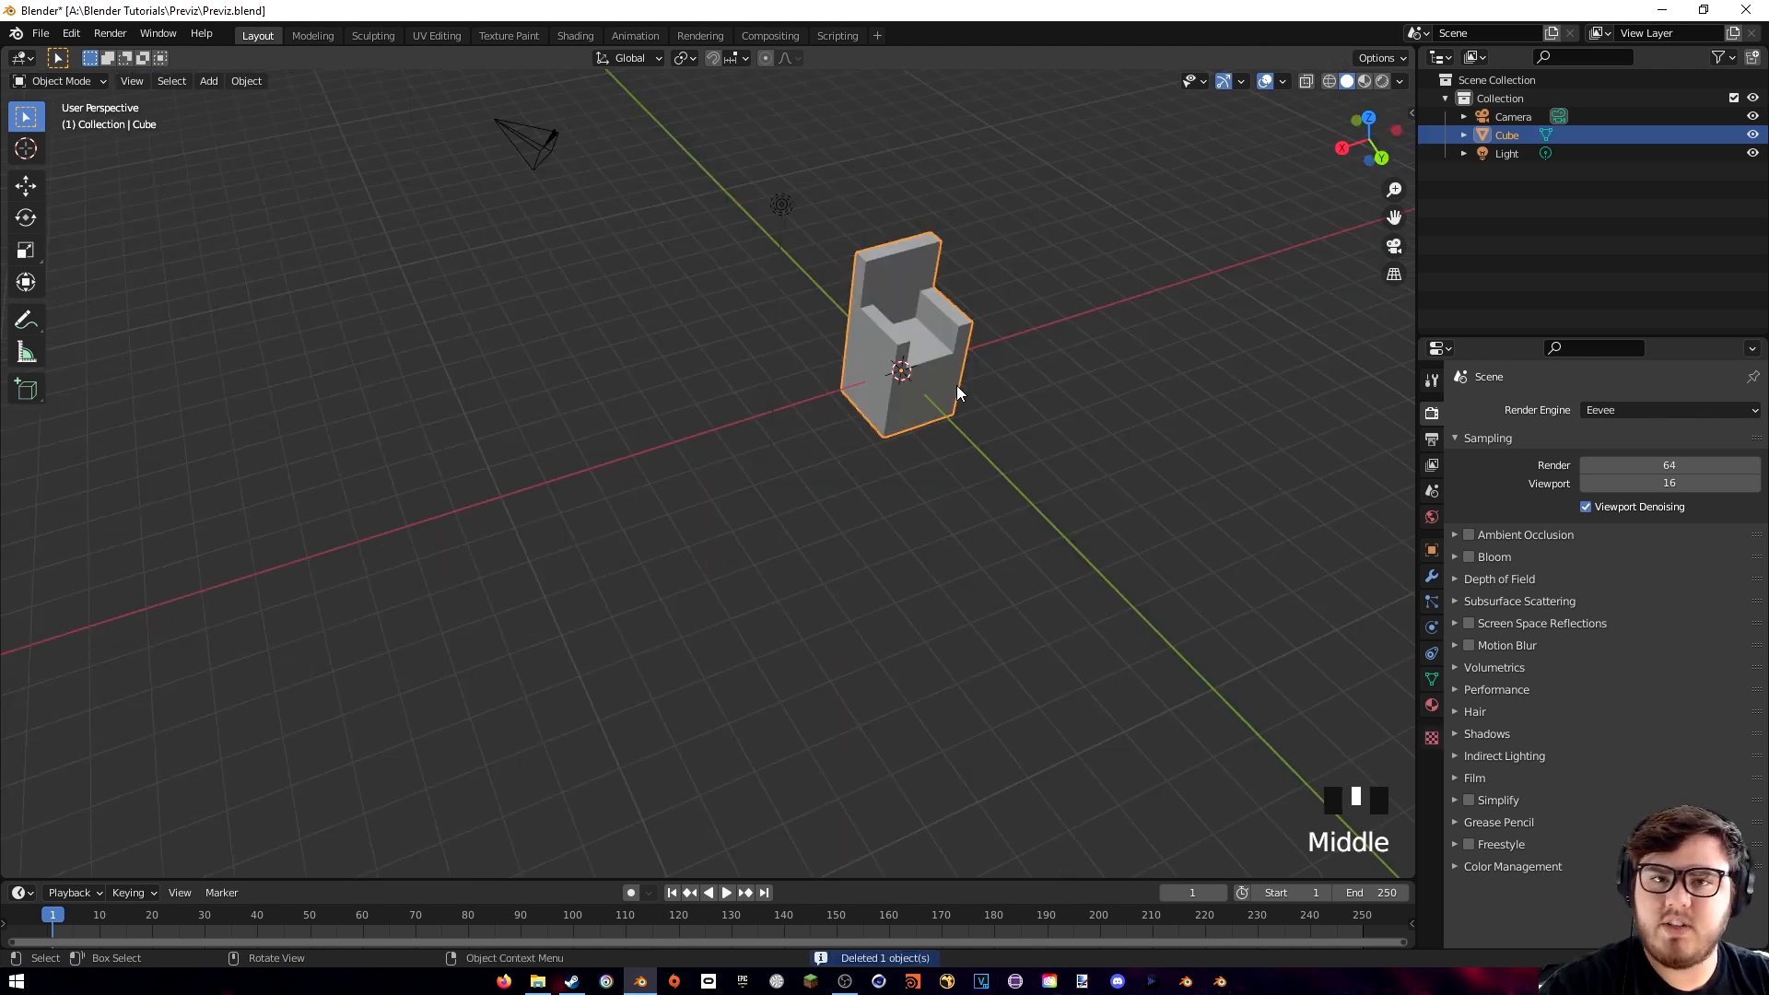
{"action": "key", "text": "Delete"}
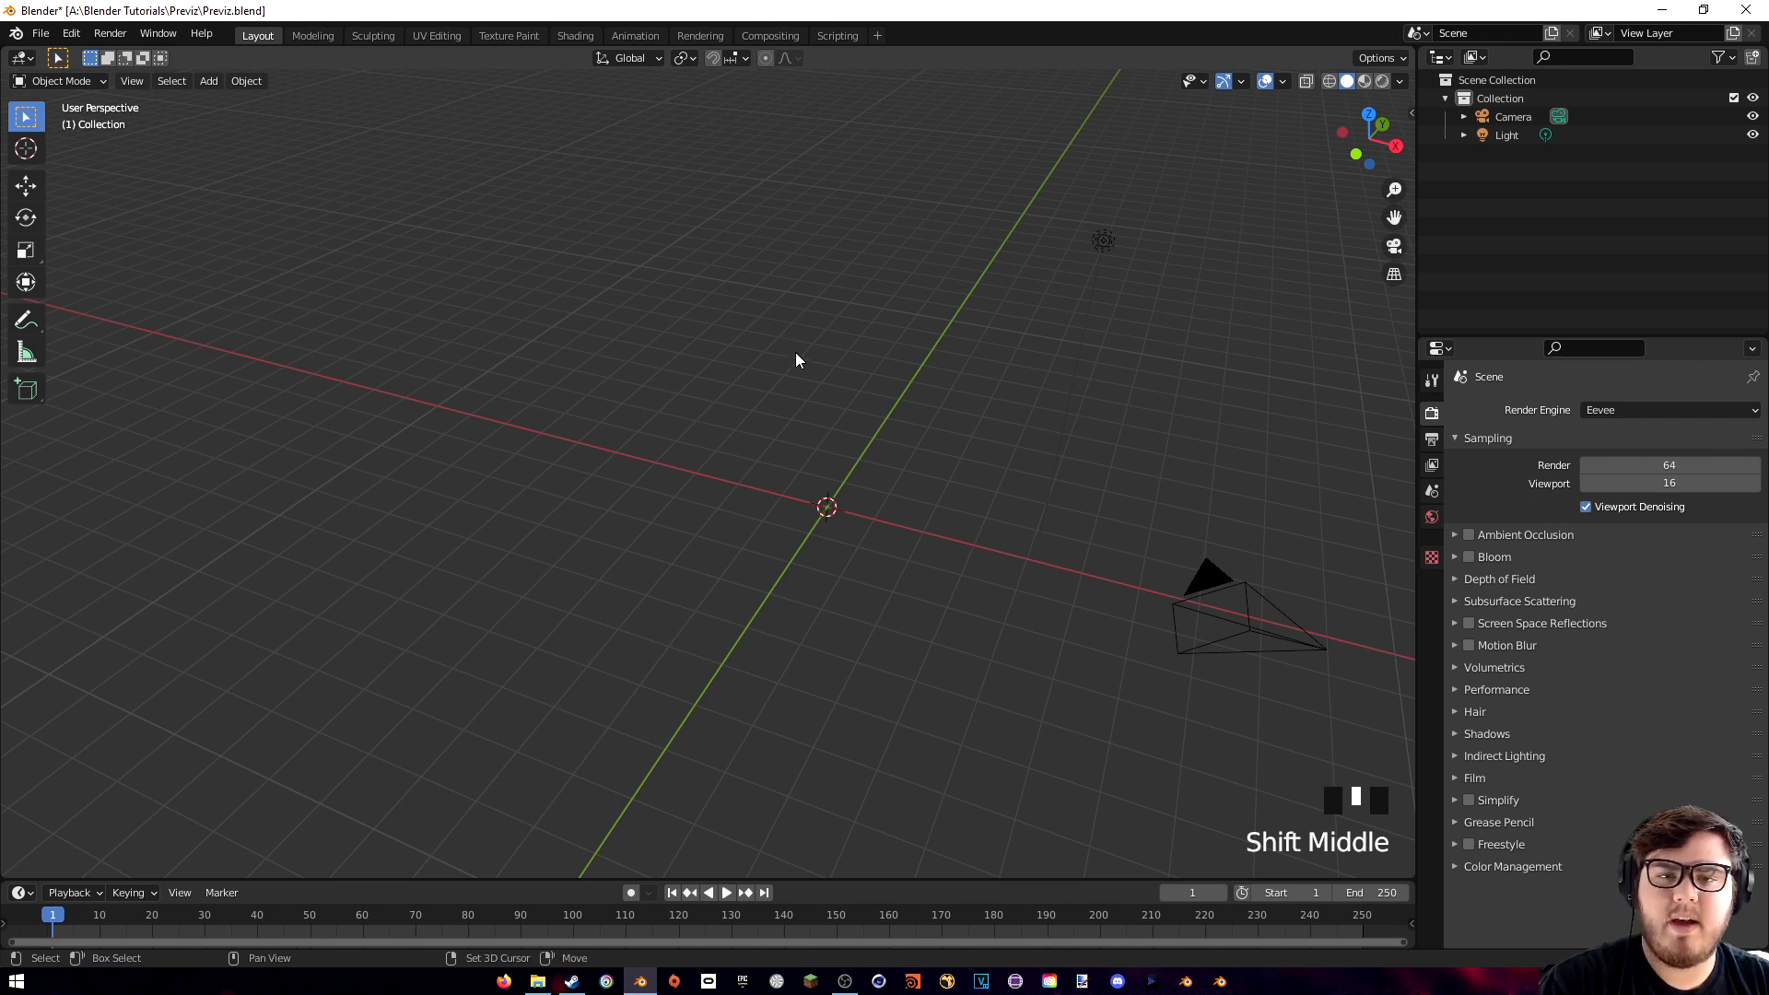
- Add a new cube mesh at the world origin
{"action": "key", "text": "shift+a"}
{"action": "mouse_move", "coordinate": [754, 357]}
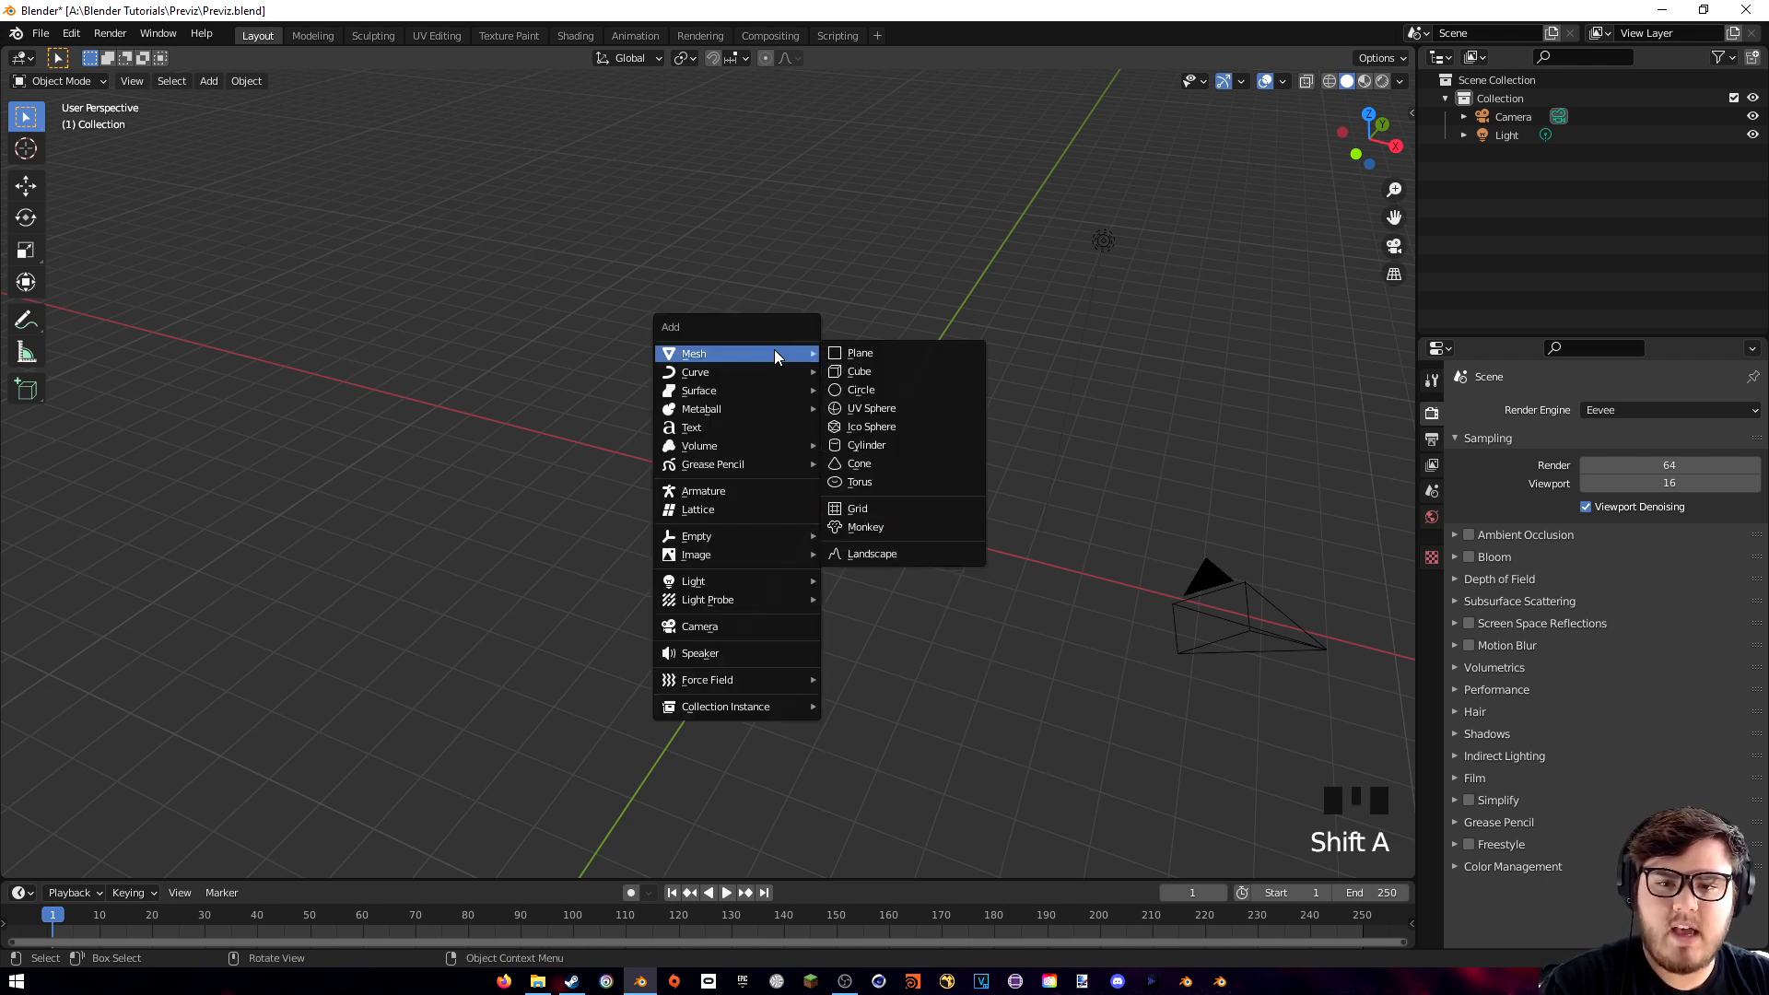
{"action": "left_click", "coordinate": [866, 373]}
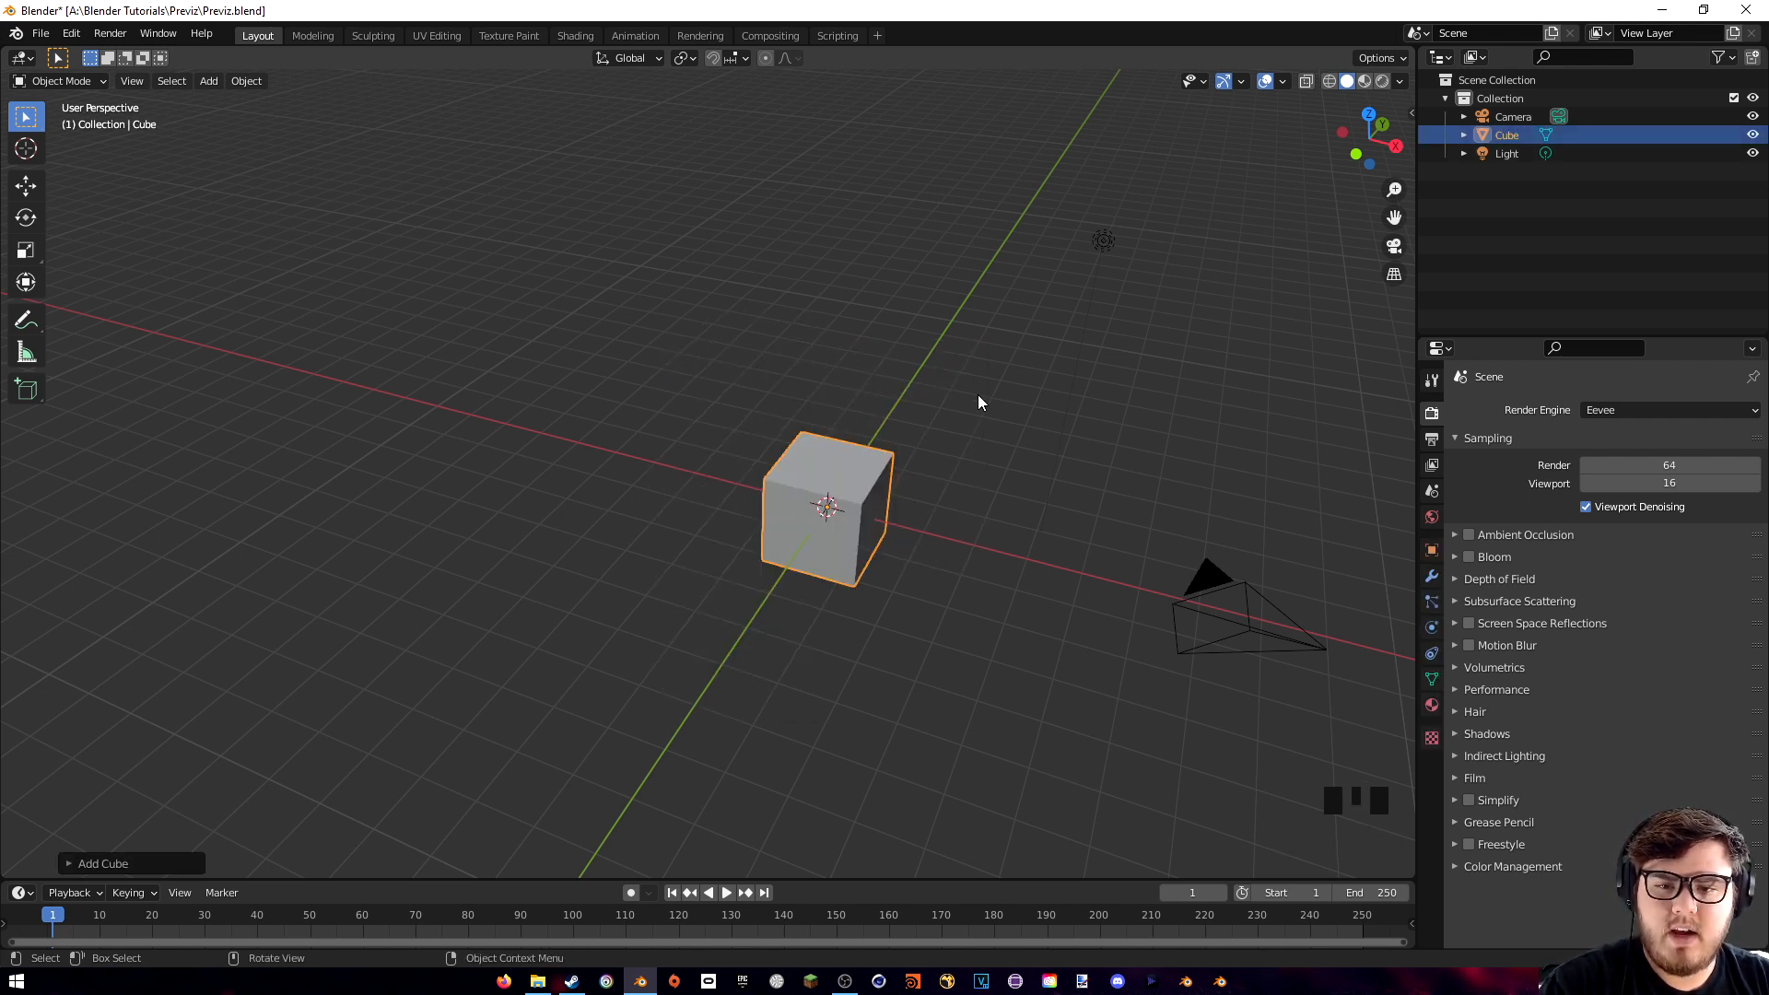
{"action": "middle_click_drag", "start_coordinate": [1024, 381], "coordinate": [925, 404], "text": "shift"}
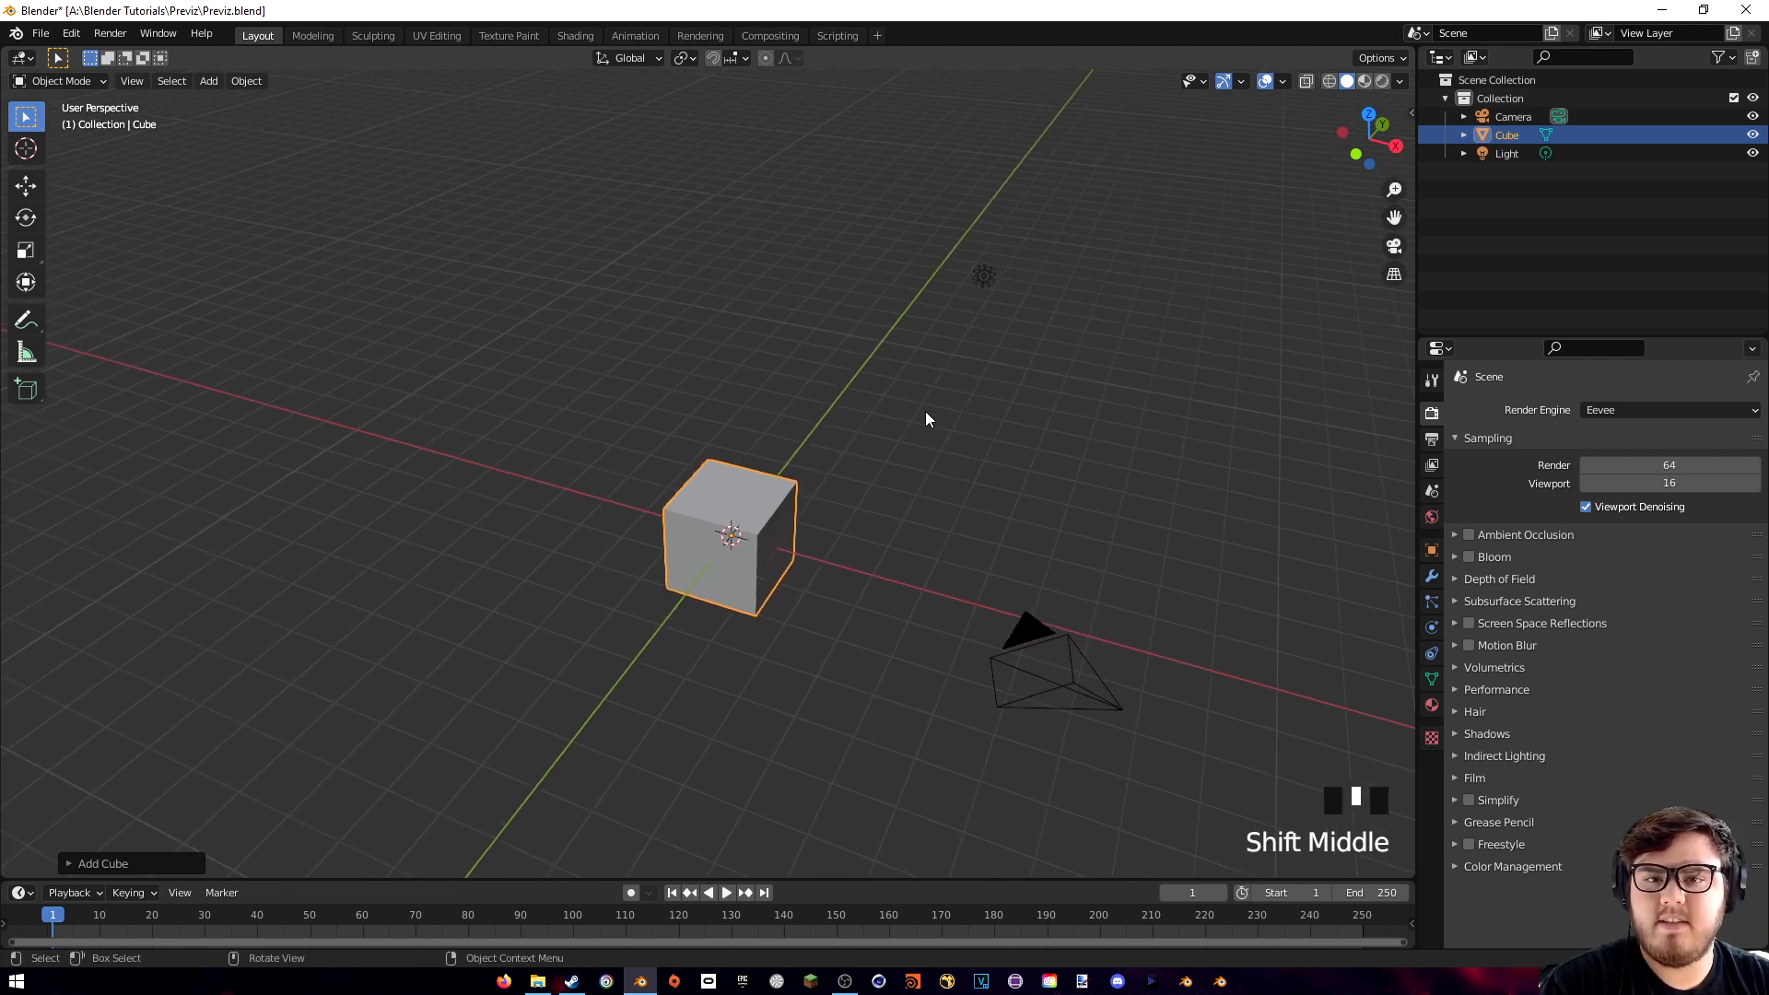
- Scale the new cube down along the global X axis into a thin upright slab
{"action": "key", "text": "s"}
{"action": "key", "text": "s"}
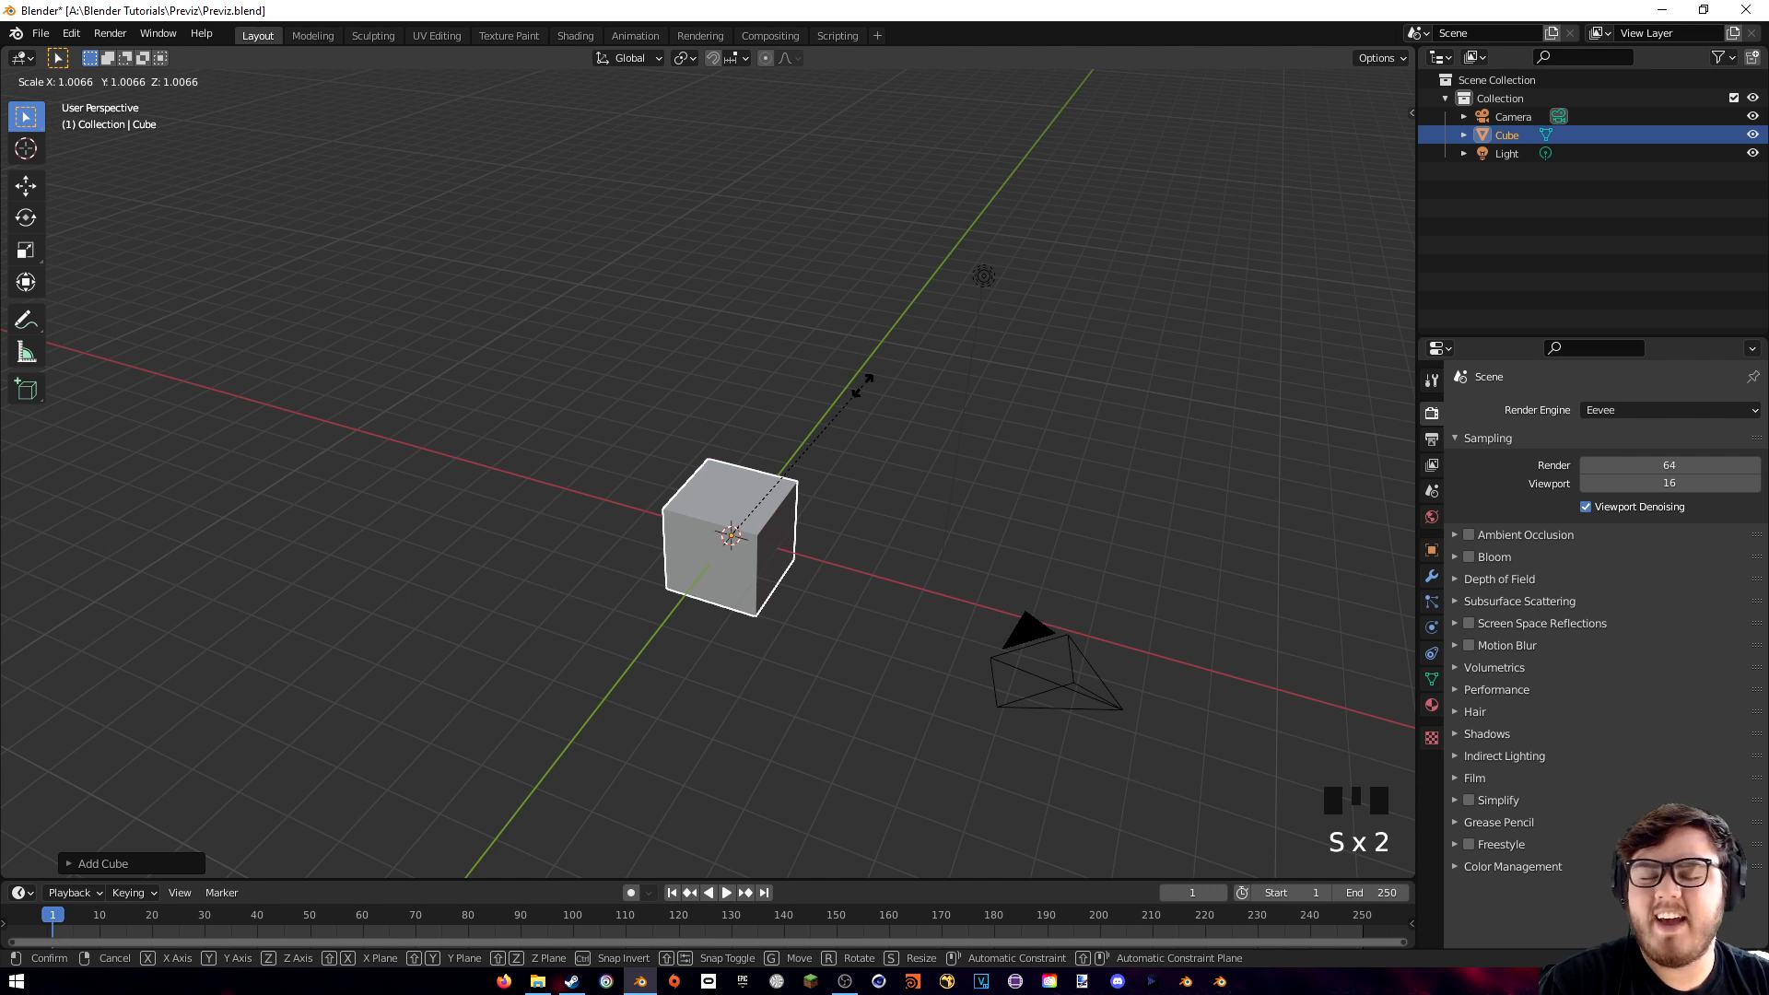
{"action": "key", "text": "x"}
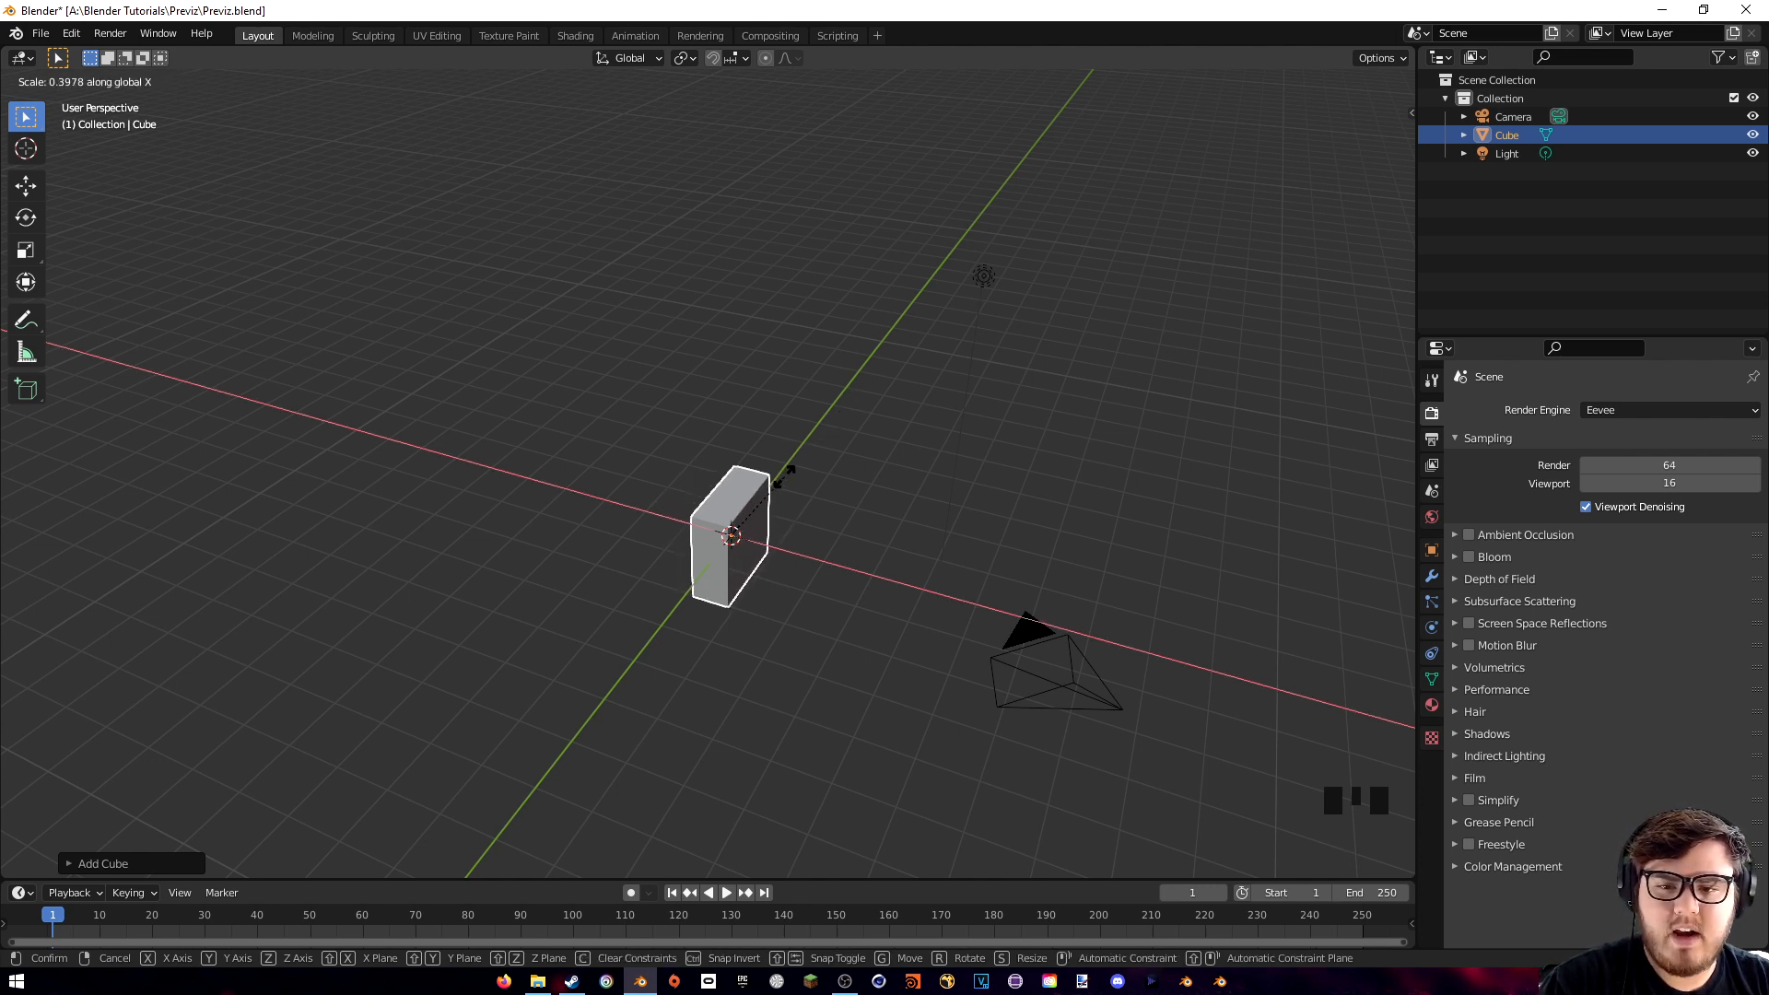
{"action": "left_click", "coordinate": [804, 506]}
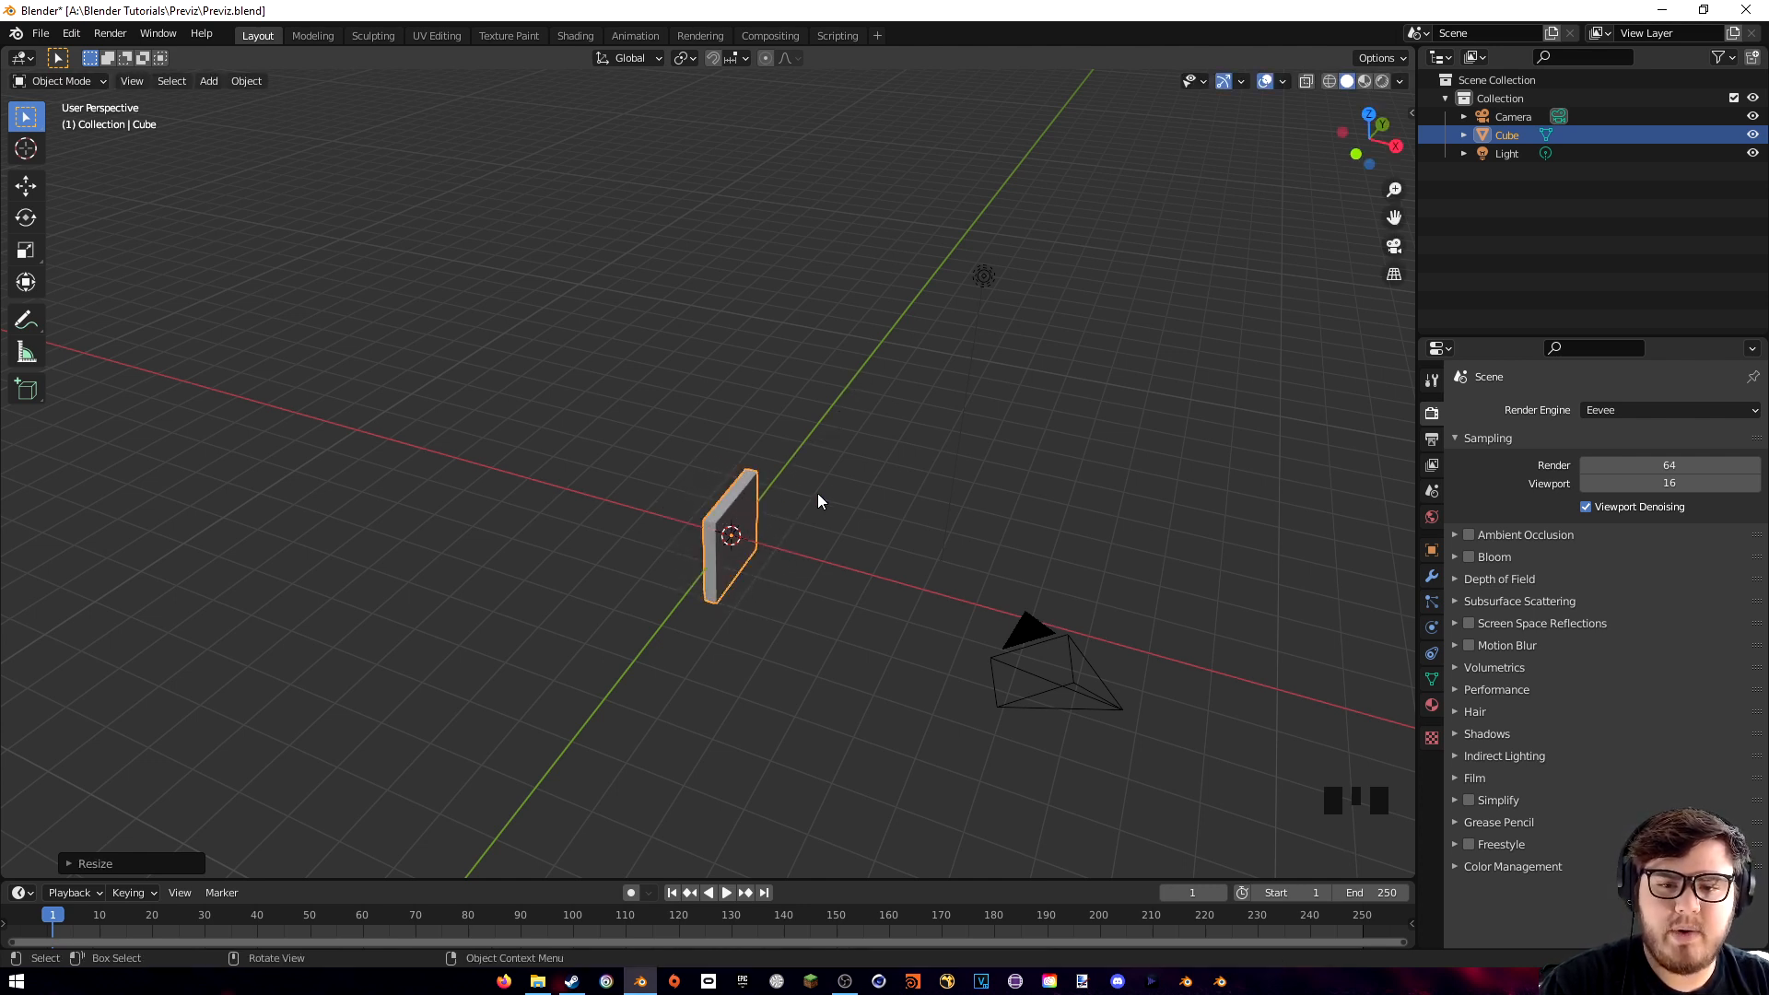
- Move the thin slab 1 m up along the global Z axis so its base rests on the ground grid
{"action": "middle_click_drag", "start_coordinate": [821, 450], "coordinate": [893, 424]}
{"action": "key", "text": "g"}
{"action": "key", "text": "z"}
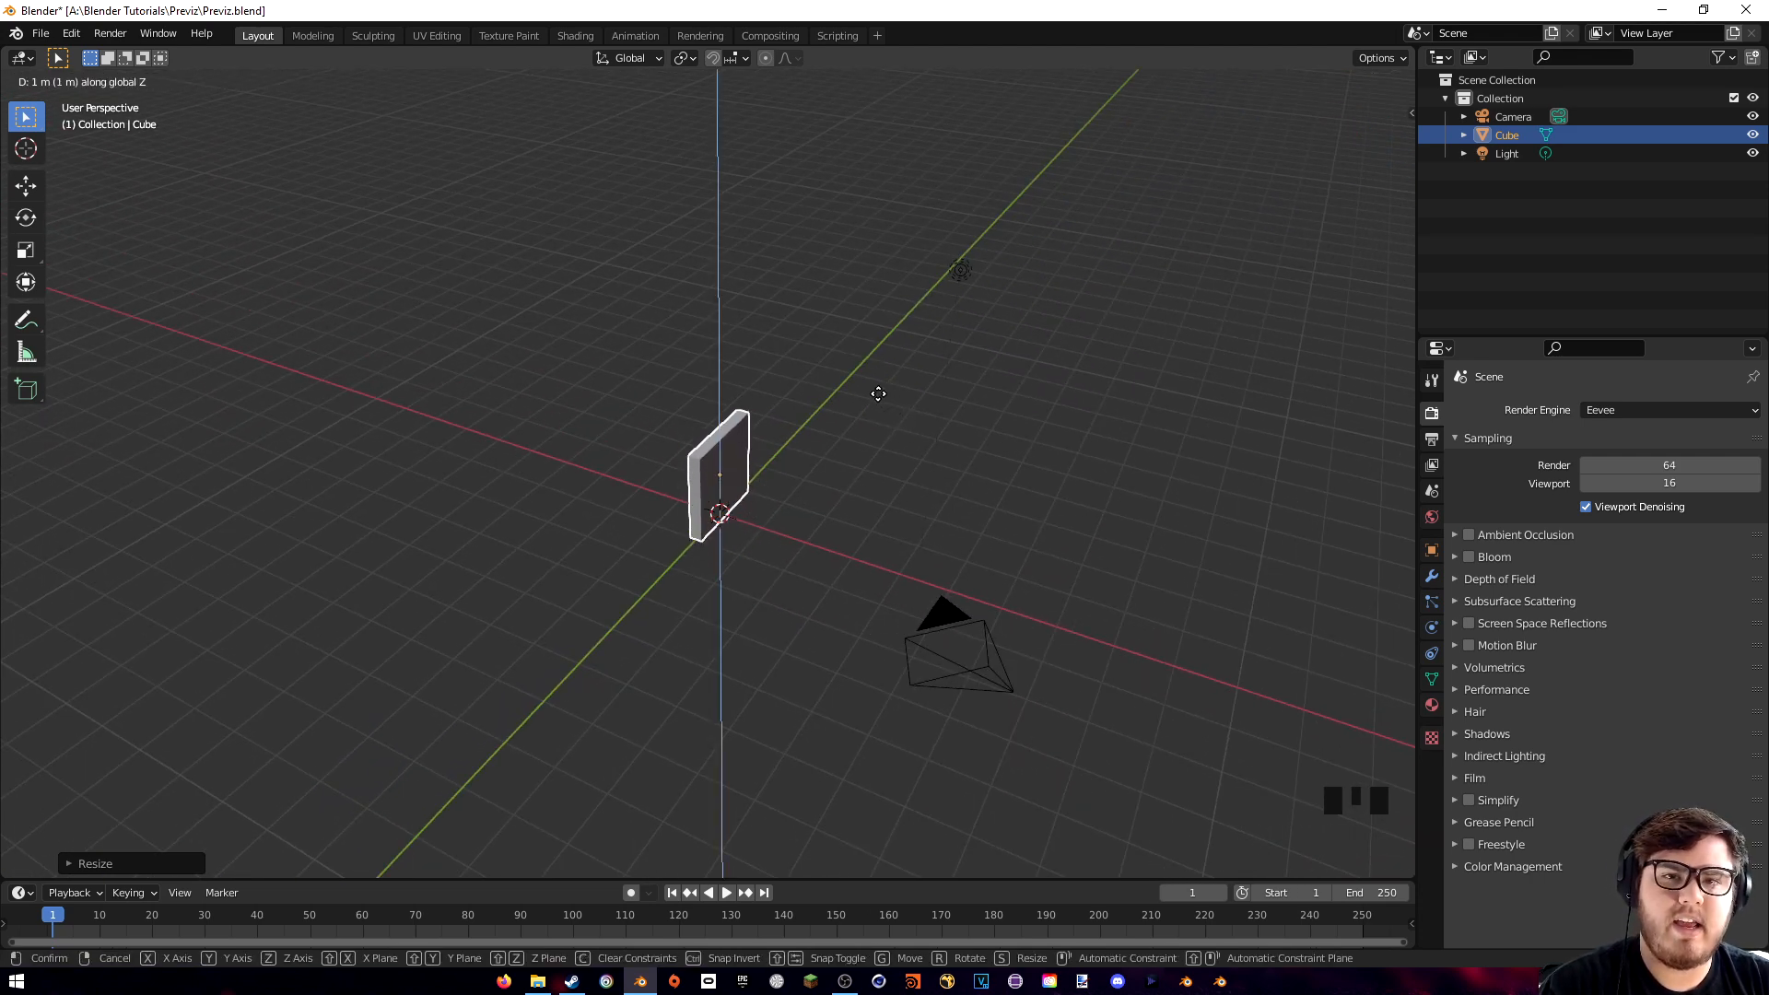
{"action": "left_click", "coordinate": [878, 394]}
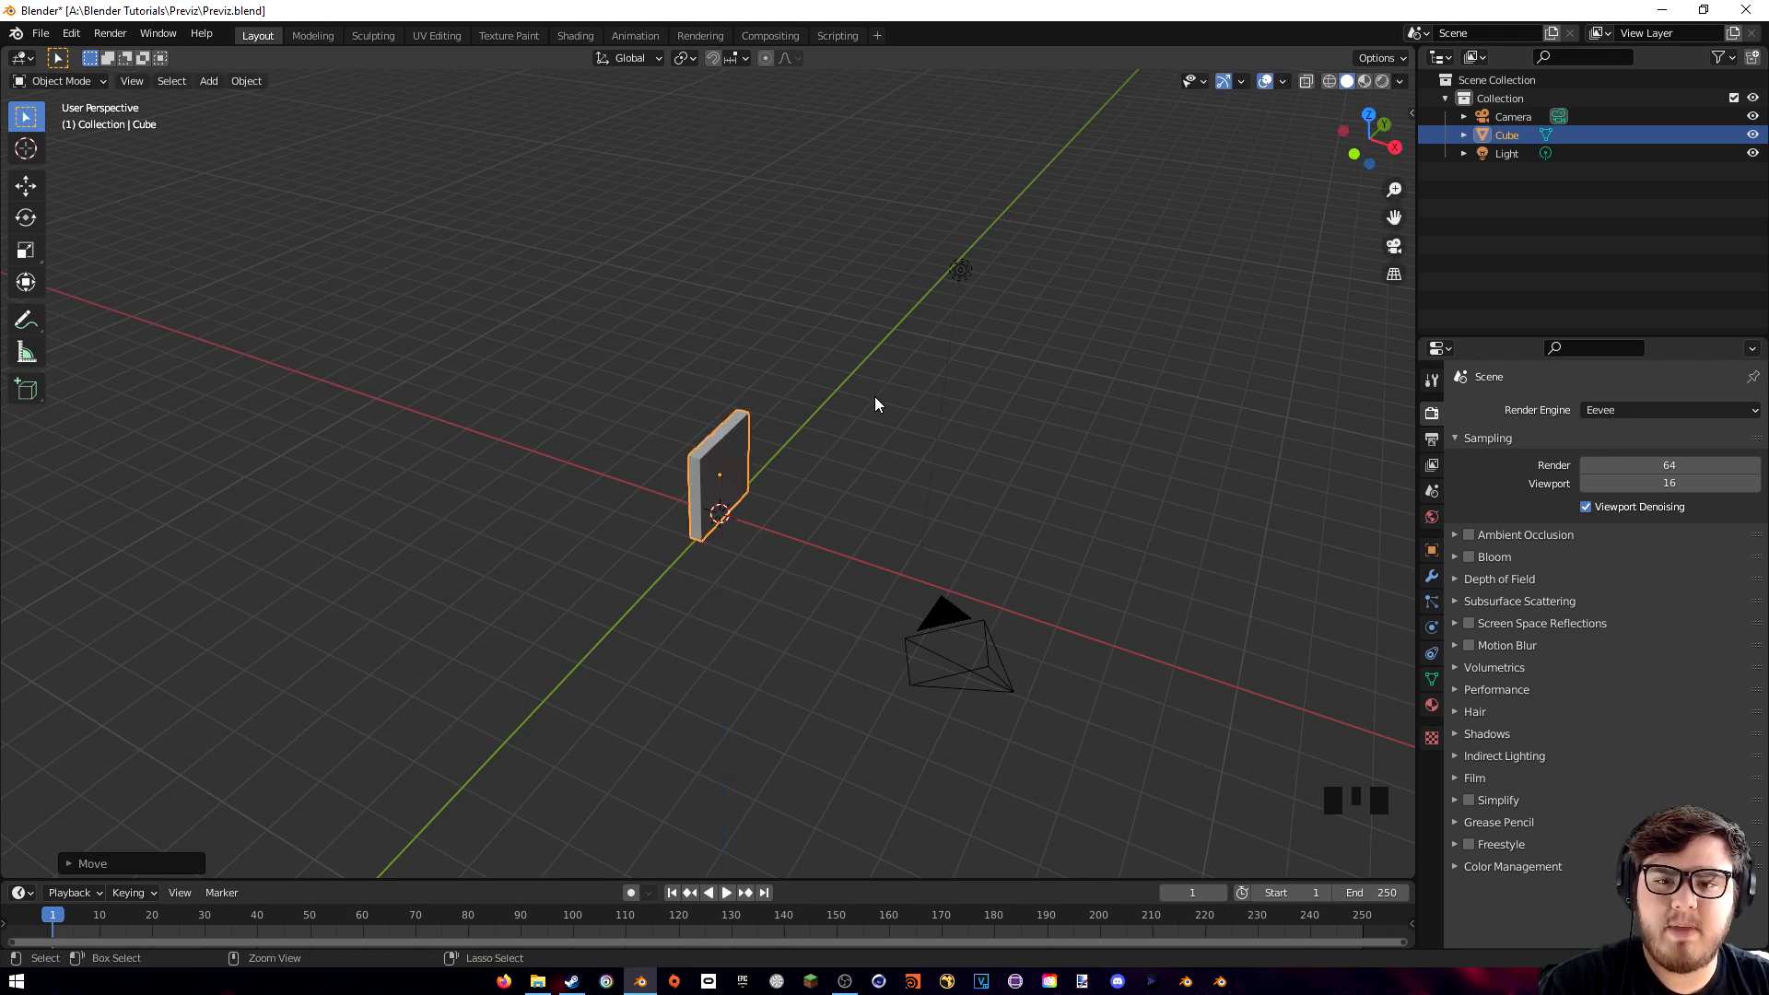
- In Edit Mode, select the slab's narrow end face on the positive Y side and move it along Y to form a long wall
{"action": "middle_click_drag", "start_coordinate": [803, 513], "coordinate": [696, 488]}
{"action": "middle_click_drag", "start_coordinate": [696, 488], "coordinate": [761, 484], "text": "shift"}
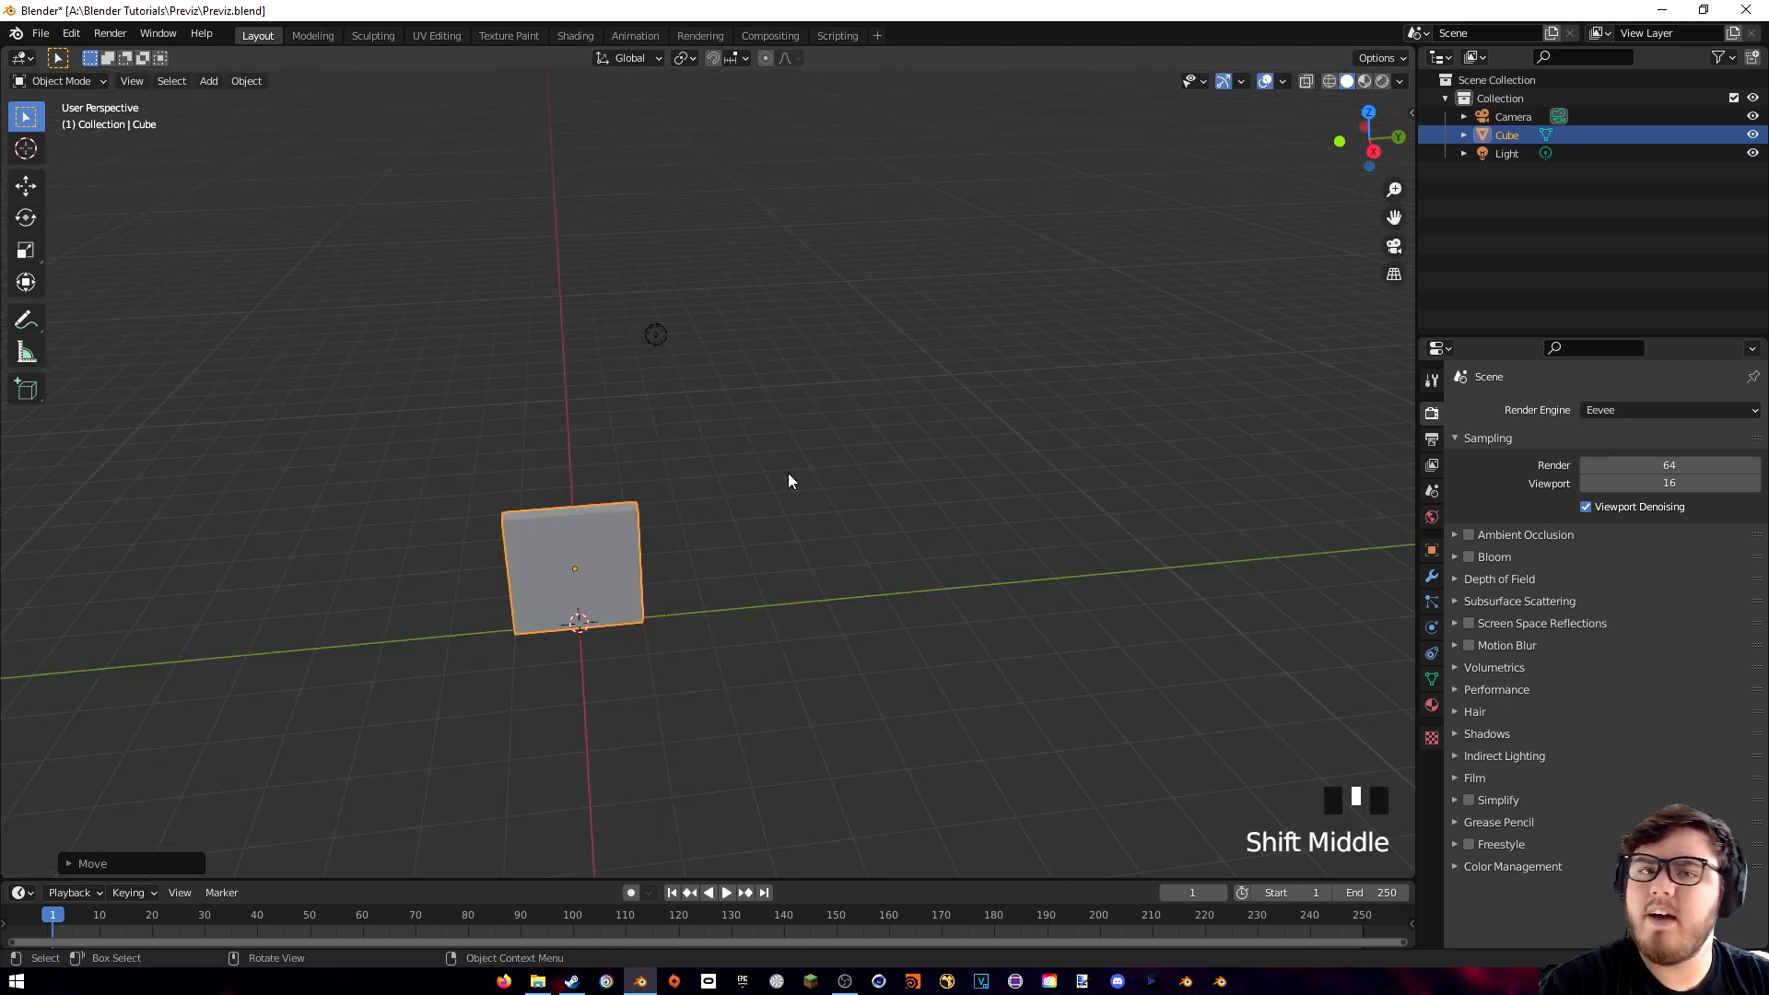
{"action": "middle_click_drag", "start_coordinate": [935, 371], "coordinate": [890, 378]}
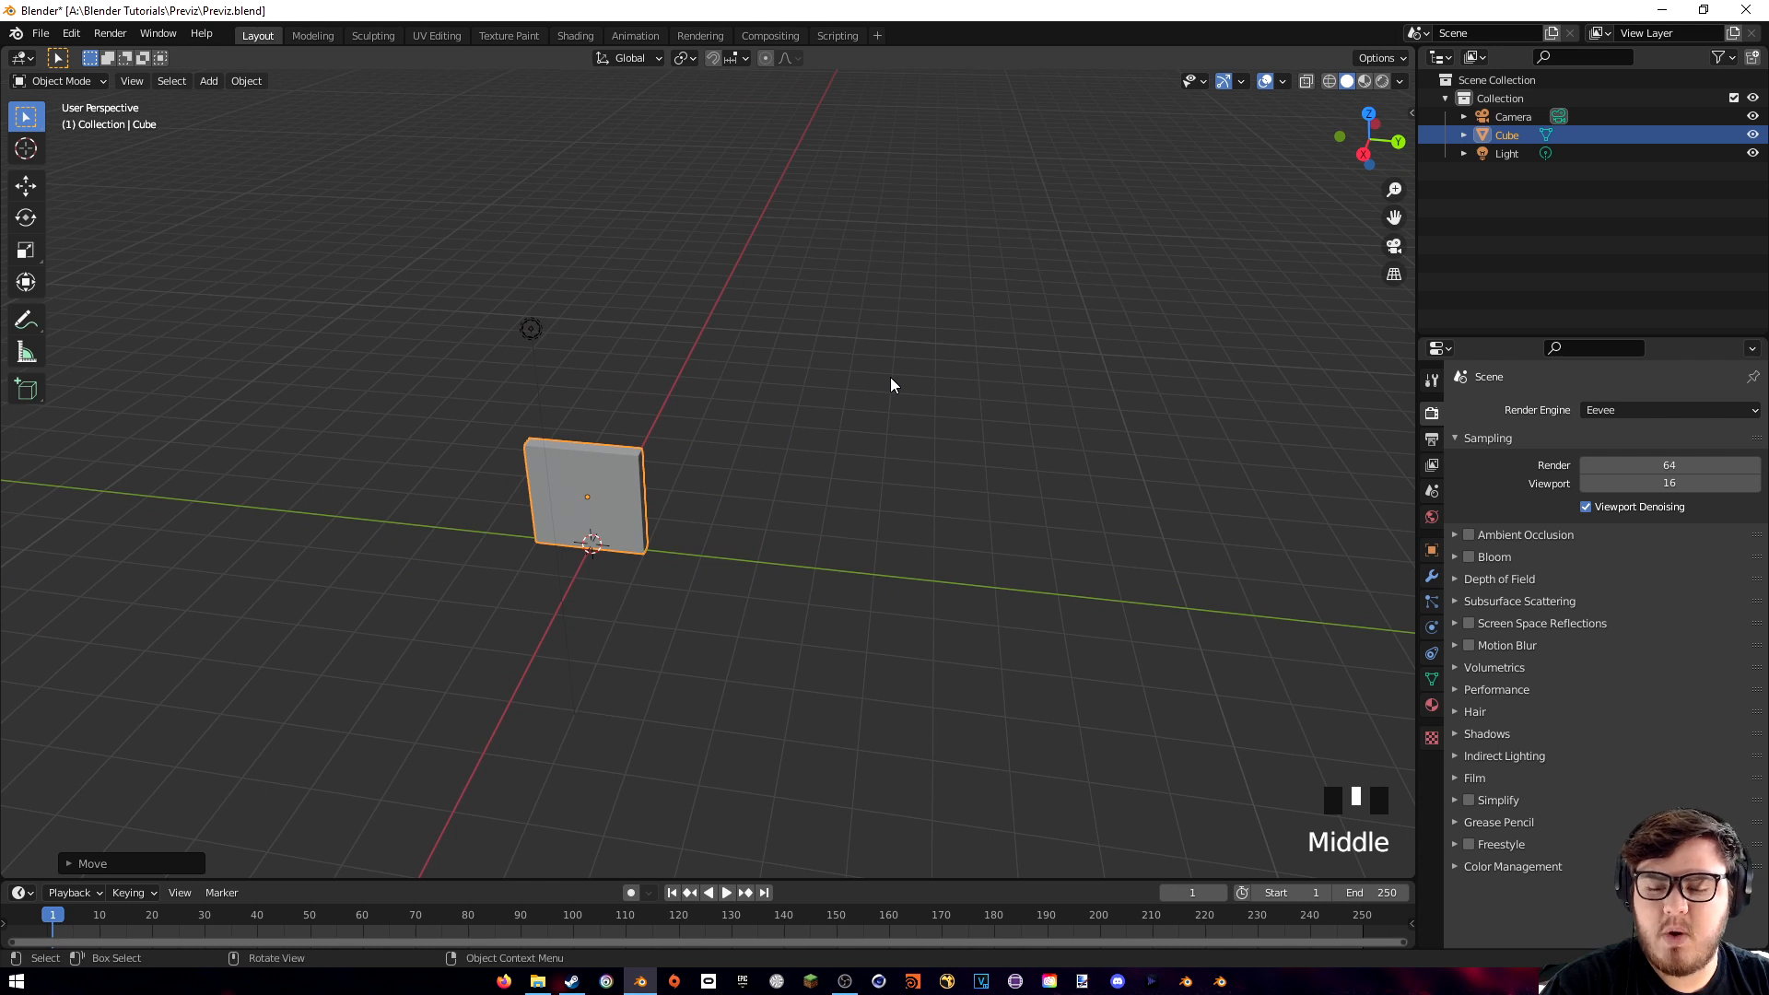
{"action": "key", "text": "Tab"}
{"action": "mouse_move", "coordinate": [739, 470]}
{"action": "middle_mouse_down"}
{"action": "mouse_move", "coordinate": [682, 468]}
{"action": "mouse_move", "coordinate": [710, 489]}
{"action": "middle_mouse_up"}
{"action": "scroll", "coordinate": [703, 473], "scroll_direction": "up", "scroll_amount": 2}
{"action": "key", "text": "3"}
{"action": "left_click", "coordinate": [688, 468]}
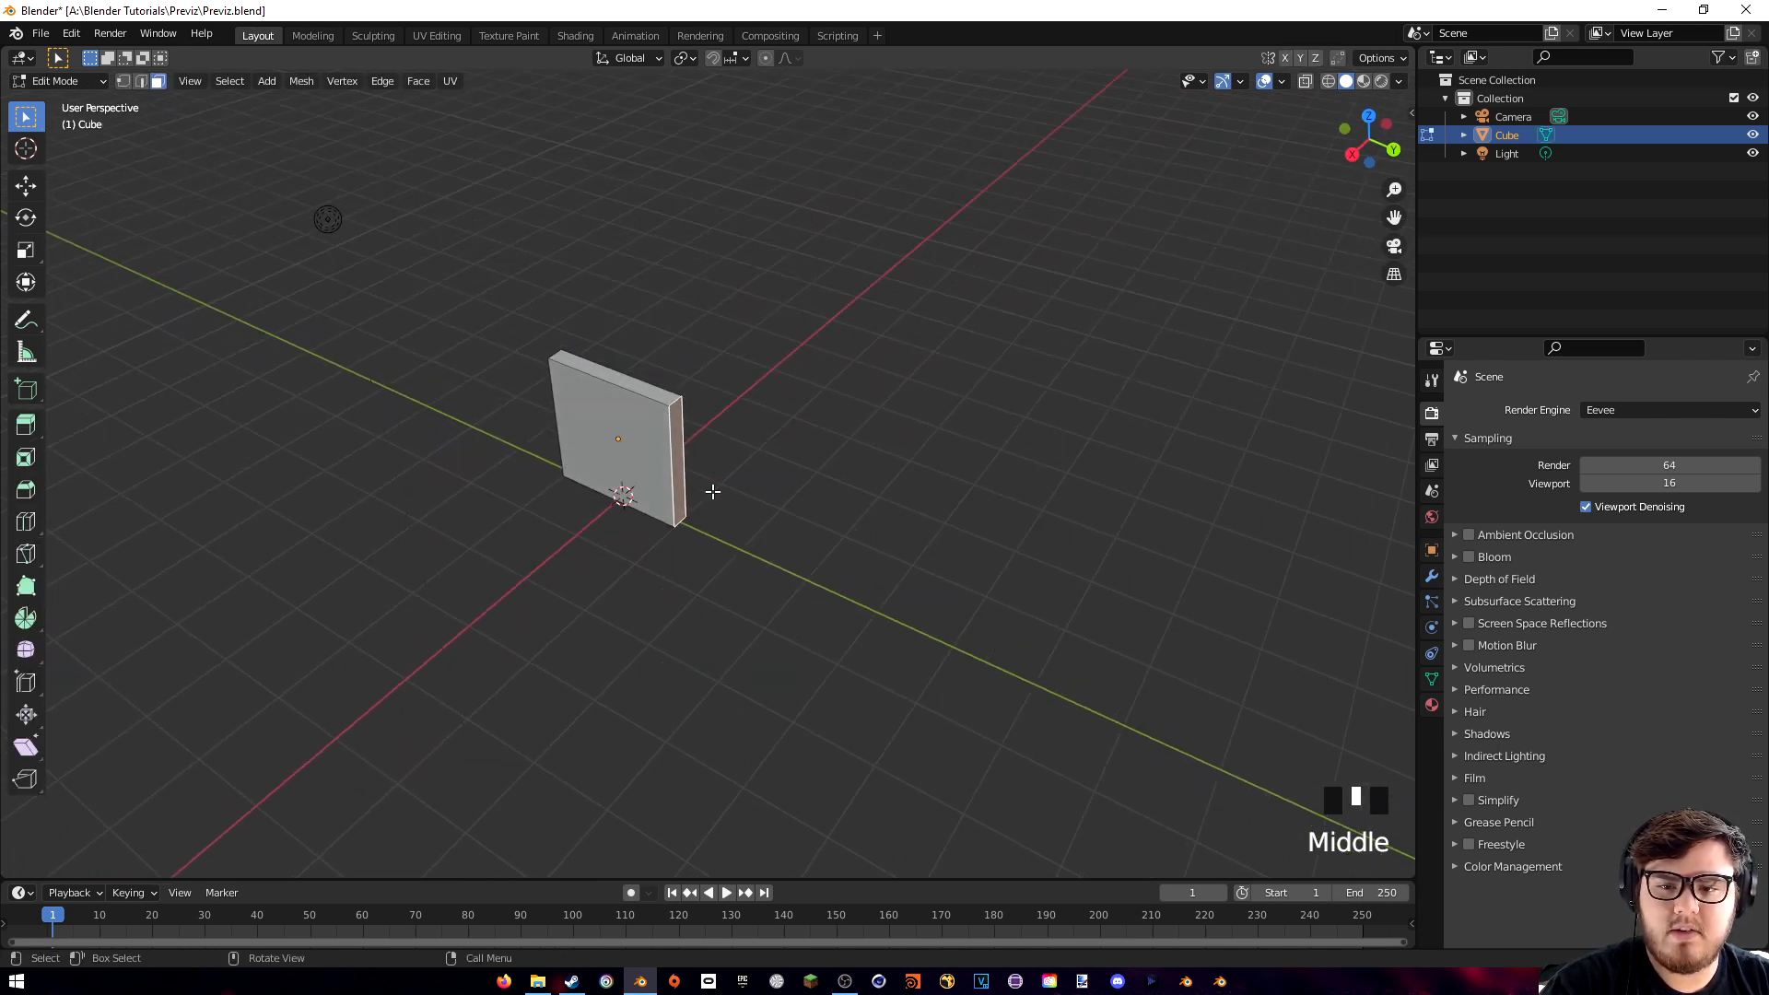
{"action": "scroll", "coordinate": [717, 486], "scroll_direction": "down", "scroll_amount": 4}
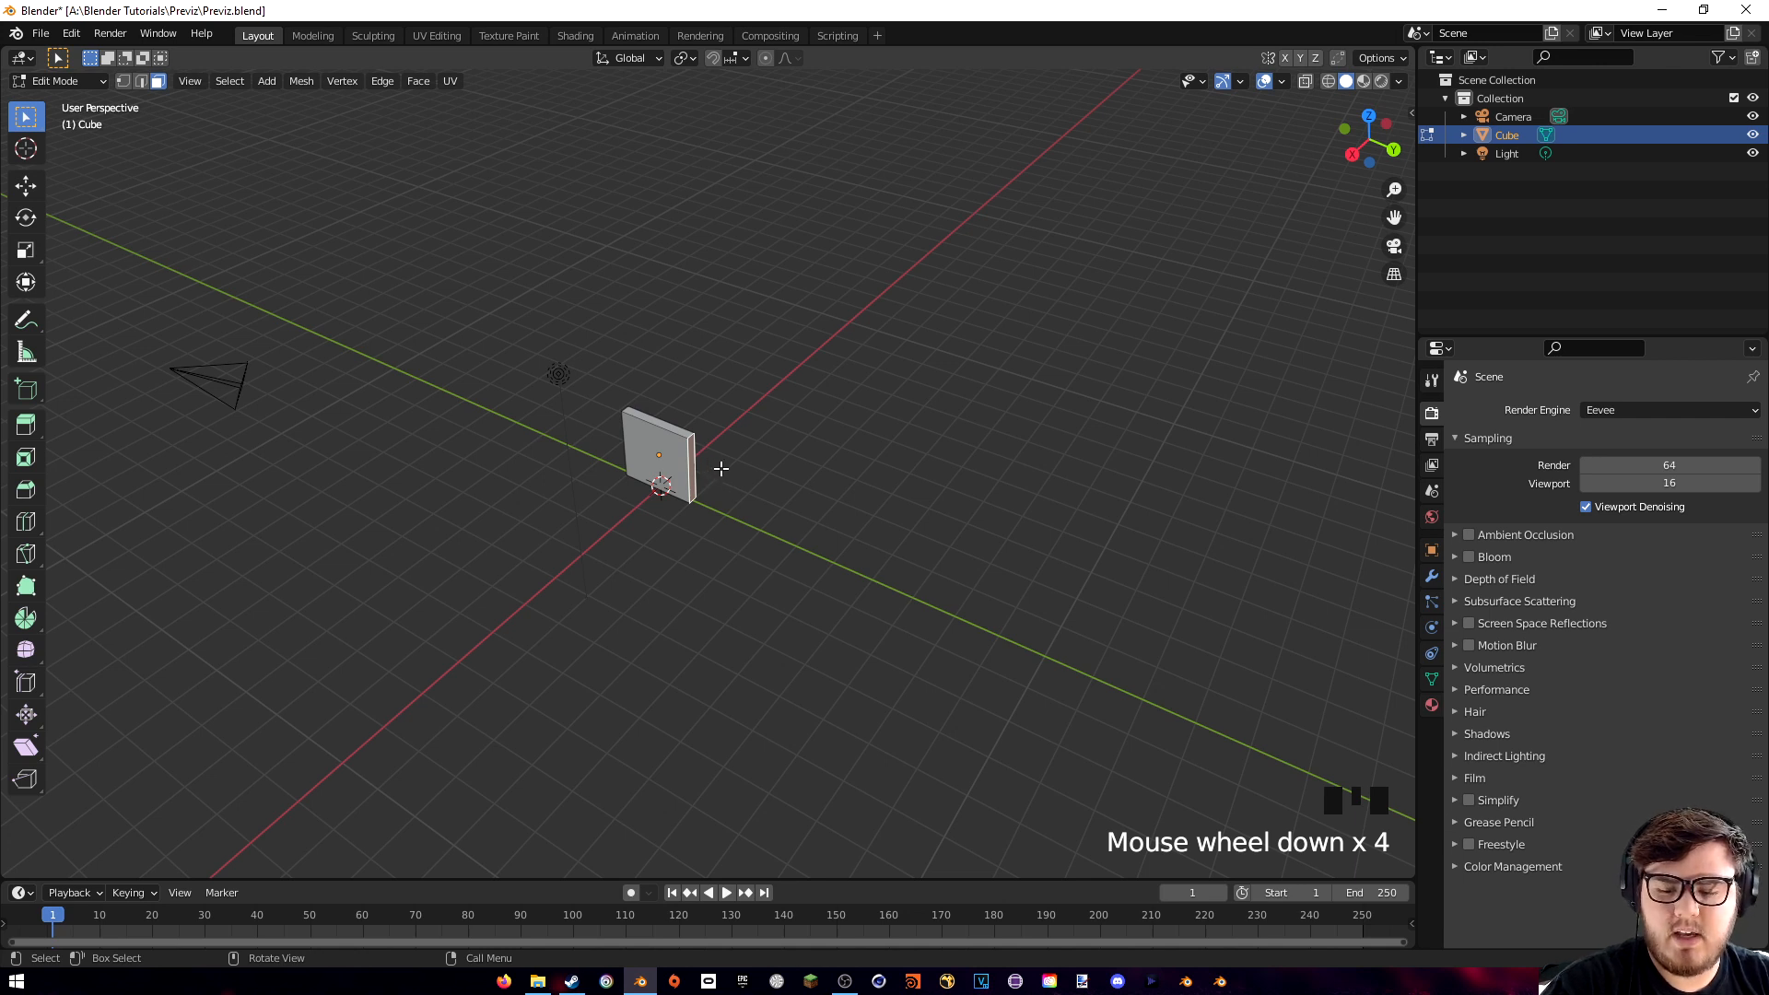
{"action": "key", "text": "g"}
{"action": "key", "text": "y"}
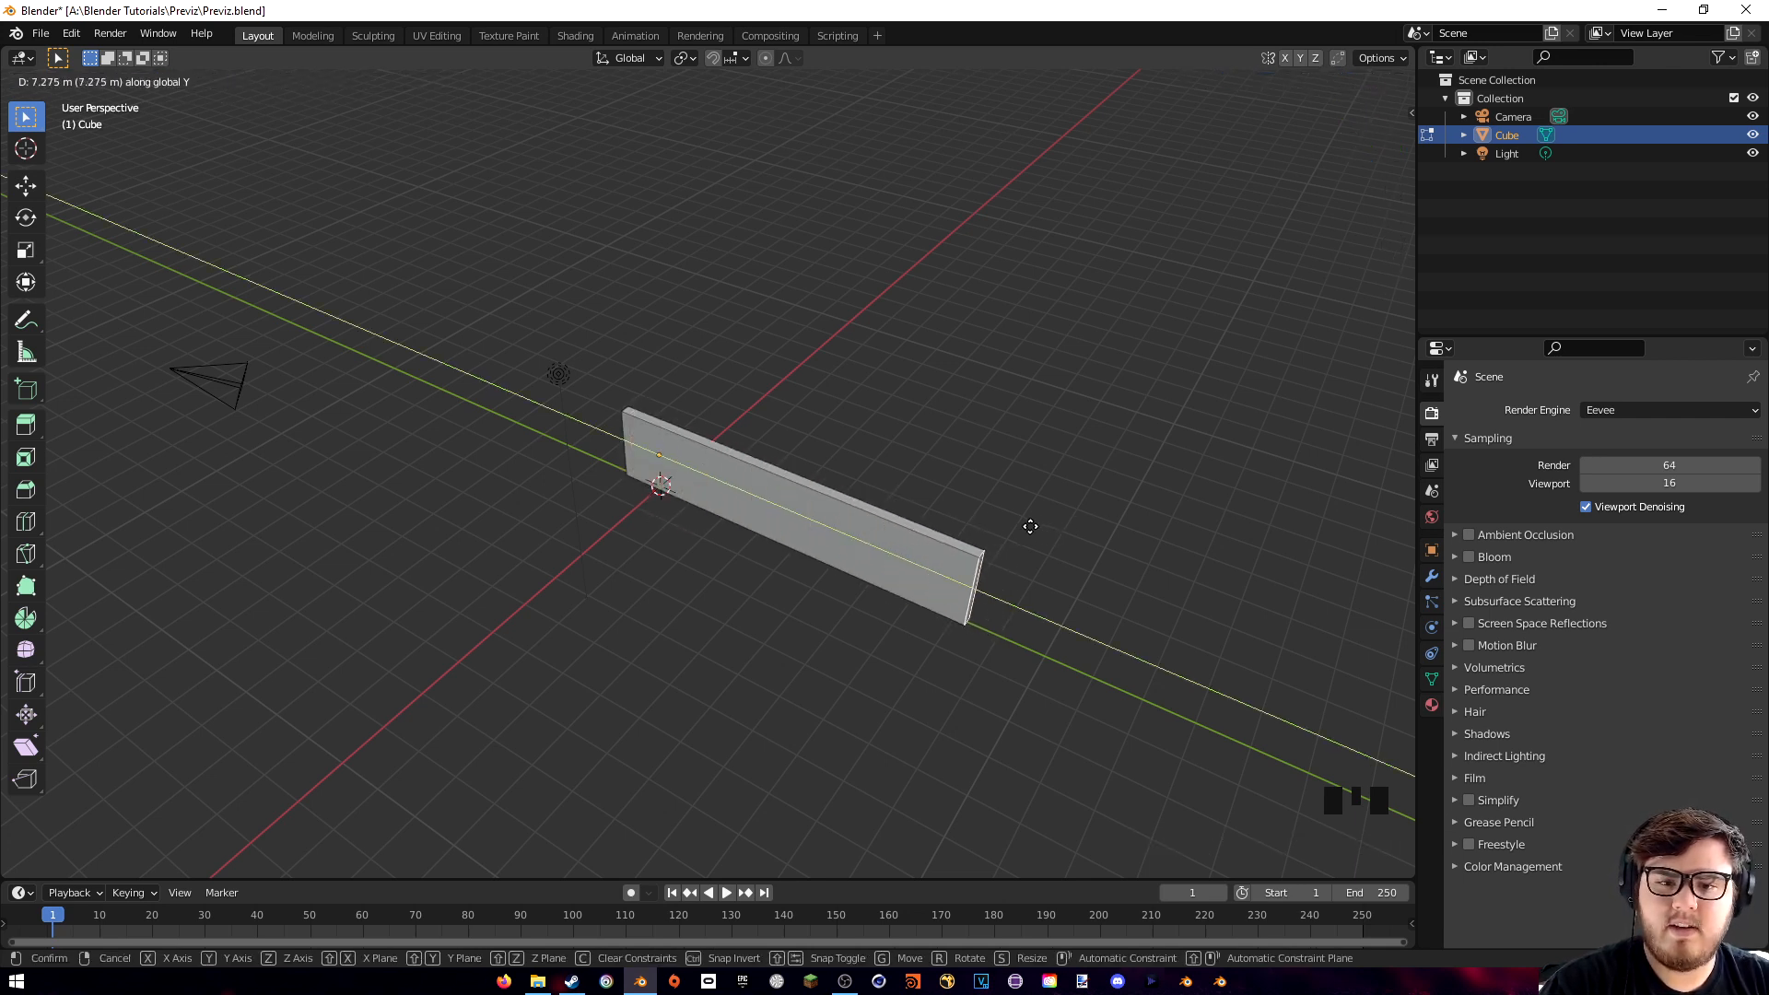
{"action": "left_click", "coordinate": [1168, 560]}
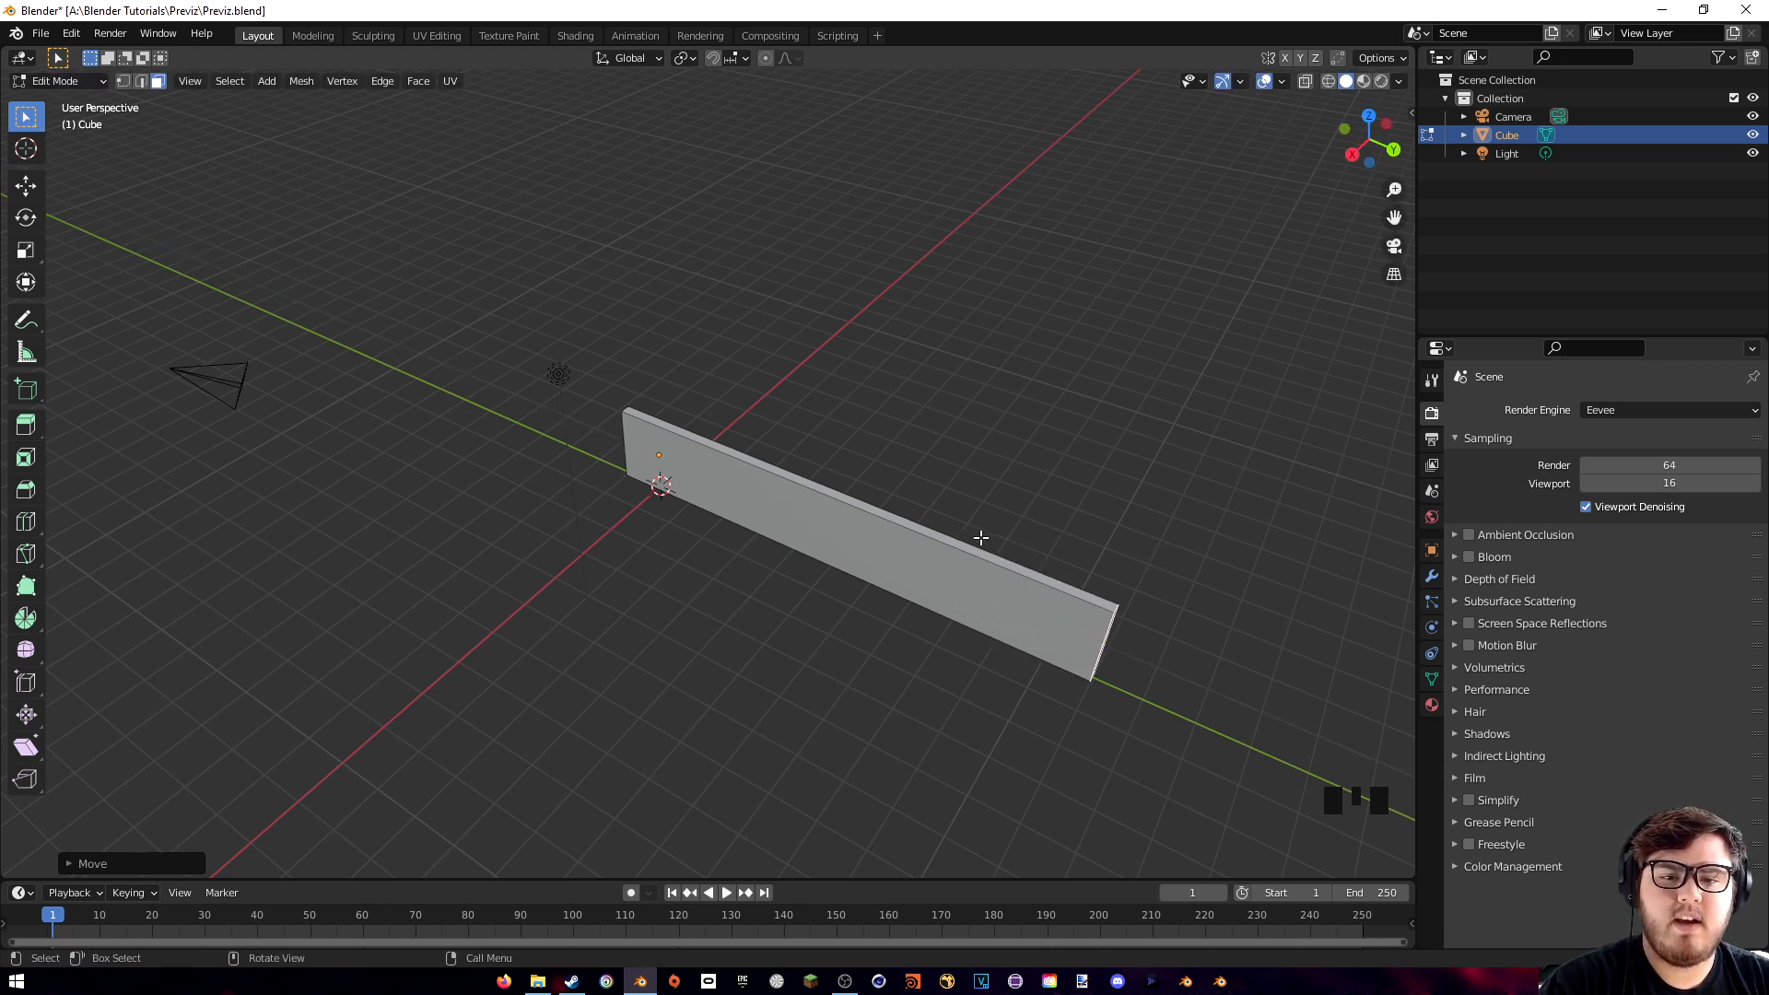
- Select the wall's top face and move it up about 3 m along Z to make the wall taller
{"action": "left_click", "coordinate": [886, 515]}
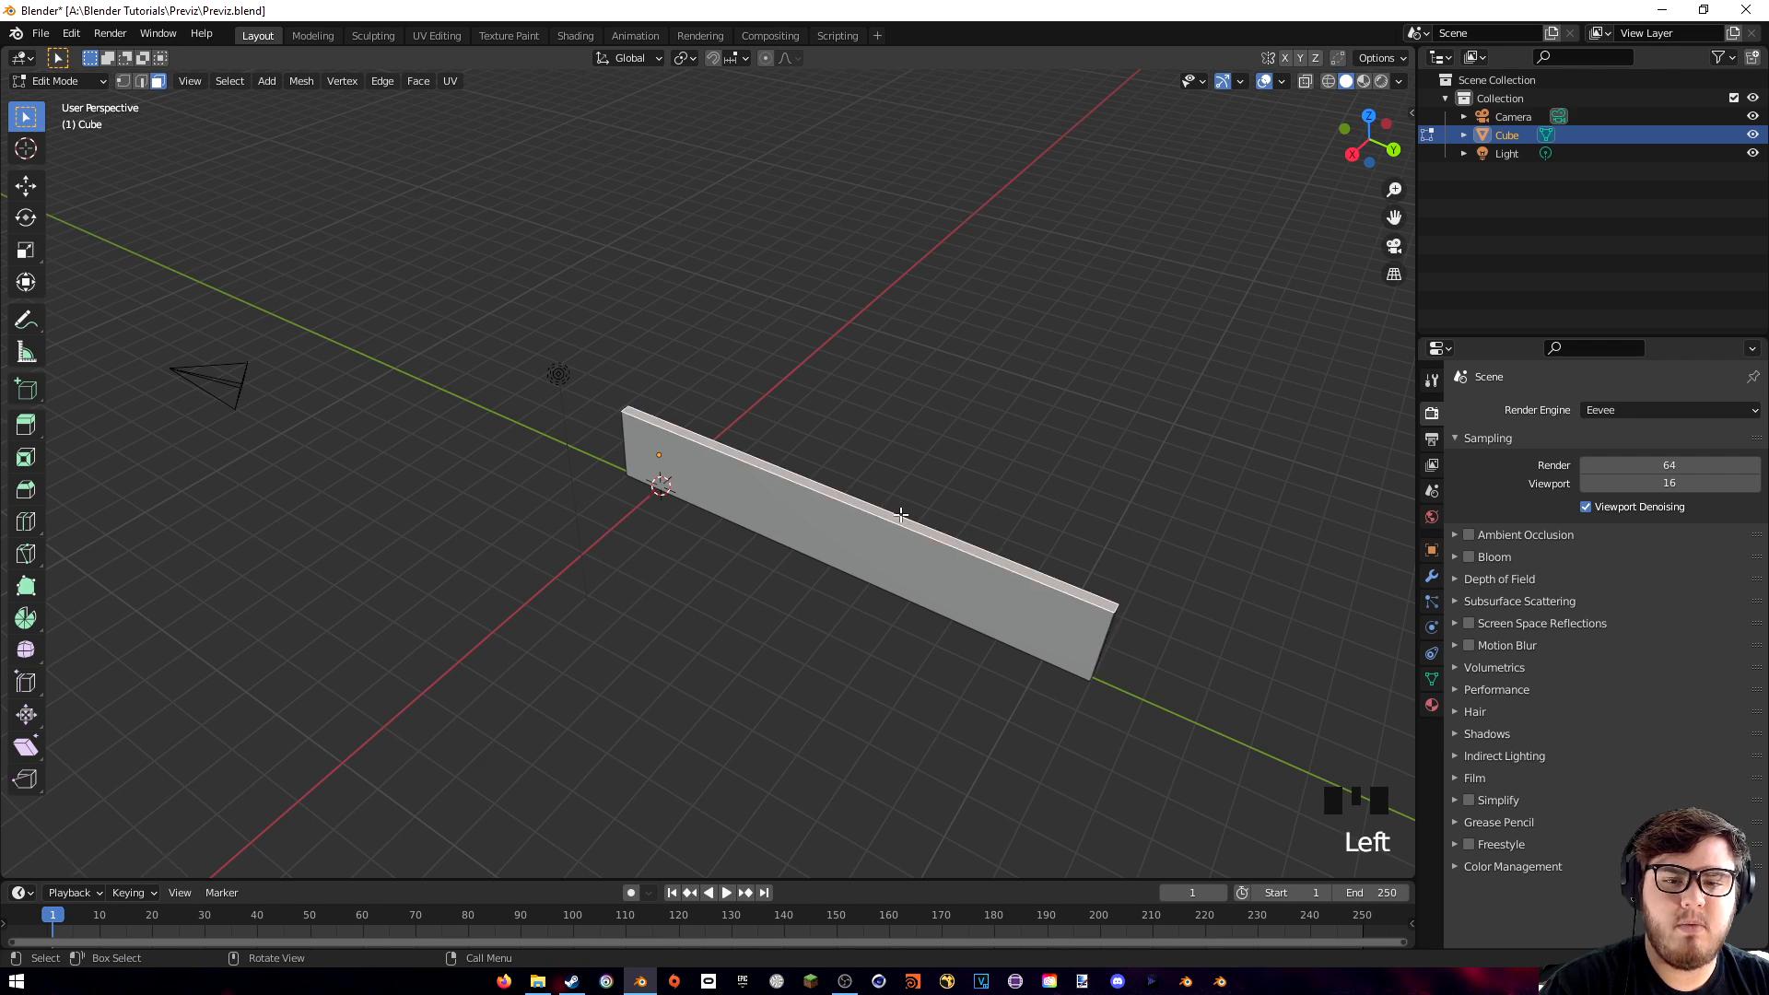
{"action": "key", "text": "g"}
{"action": "key", "text": "z"}
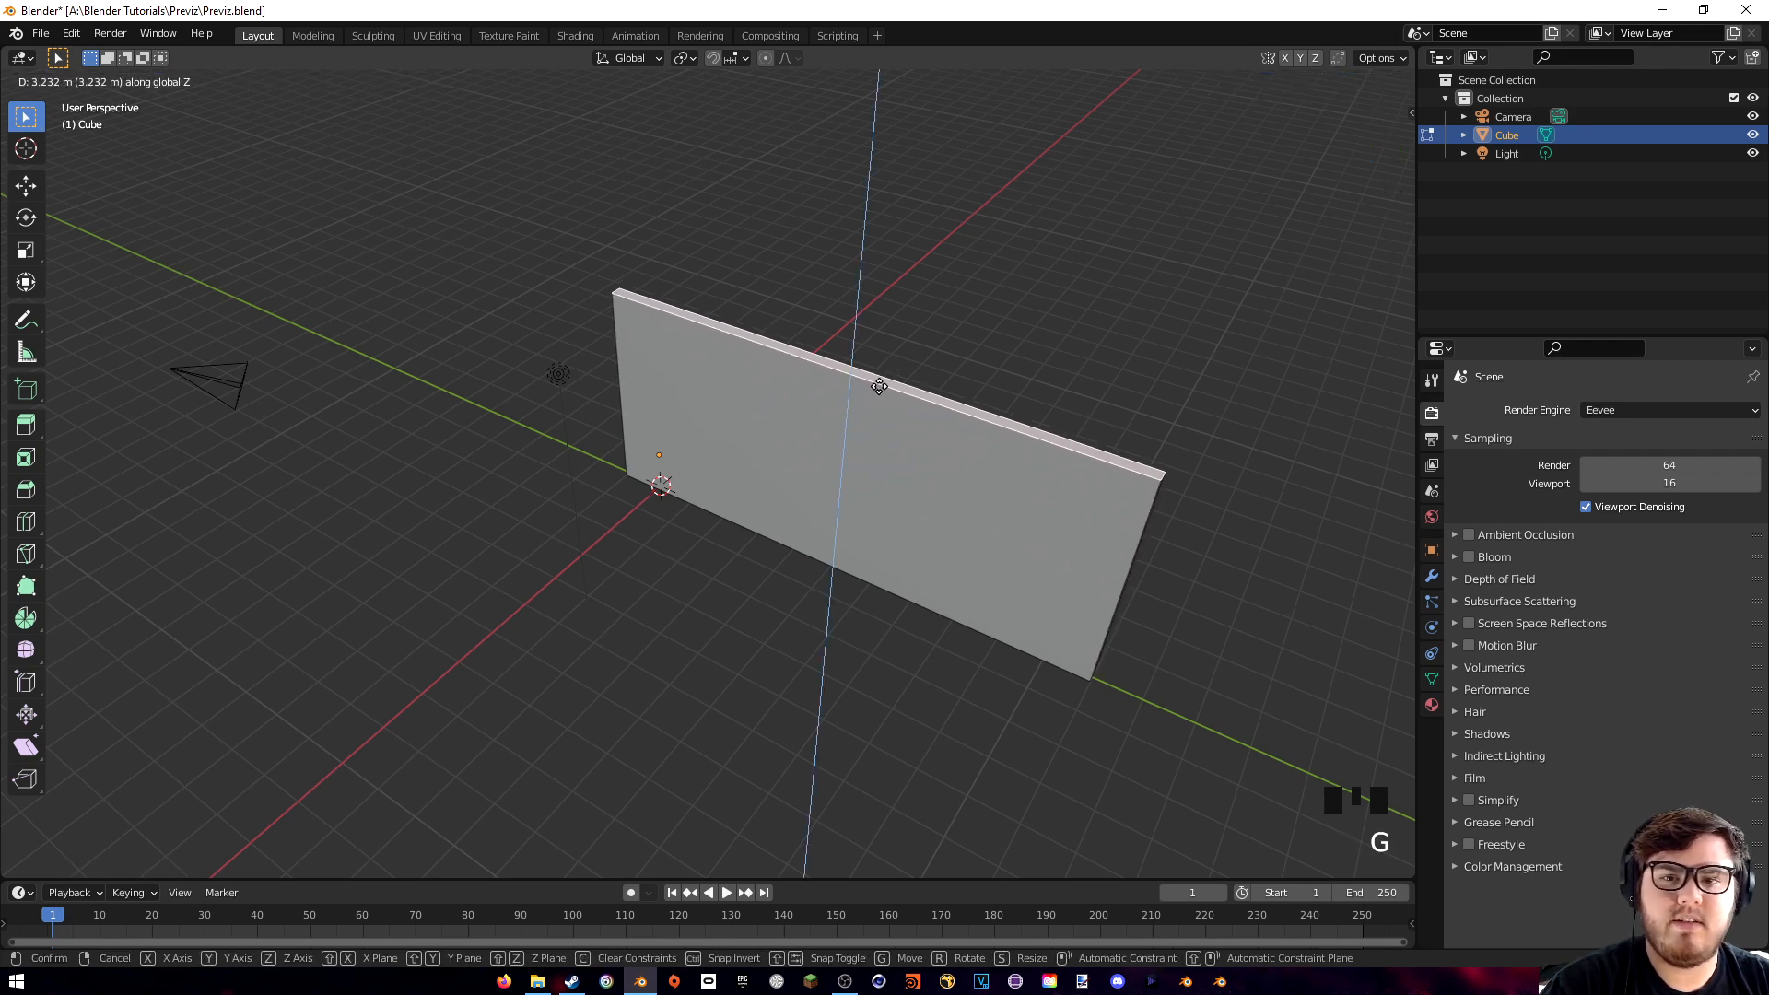
{"action": "left_click", "coordinate": [882, 378]}
- Add a vertical loop cut to the wall and slide it close to the end farthest from the origin
{"action": "middle_click_drag", "start_coordinate": [881, 378], "coordinate": [948, 448], "text": "shift"}
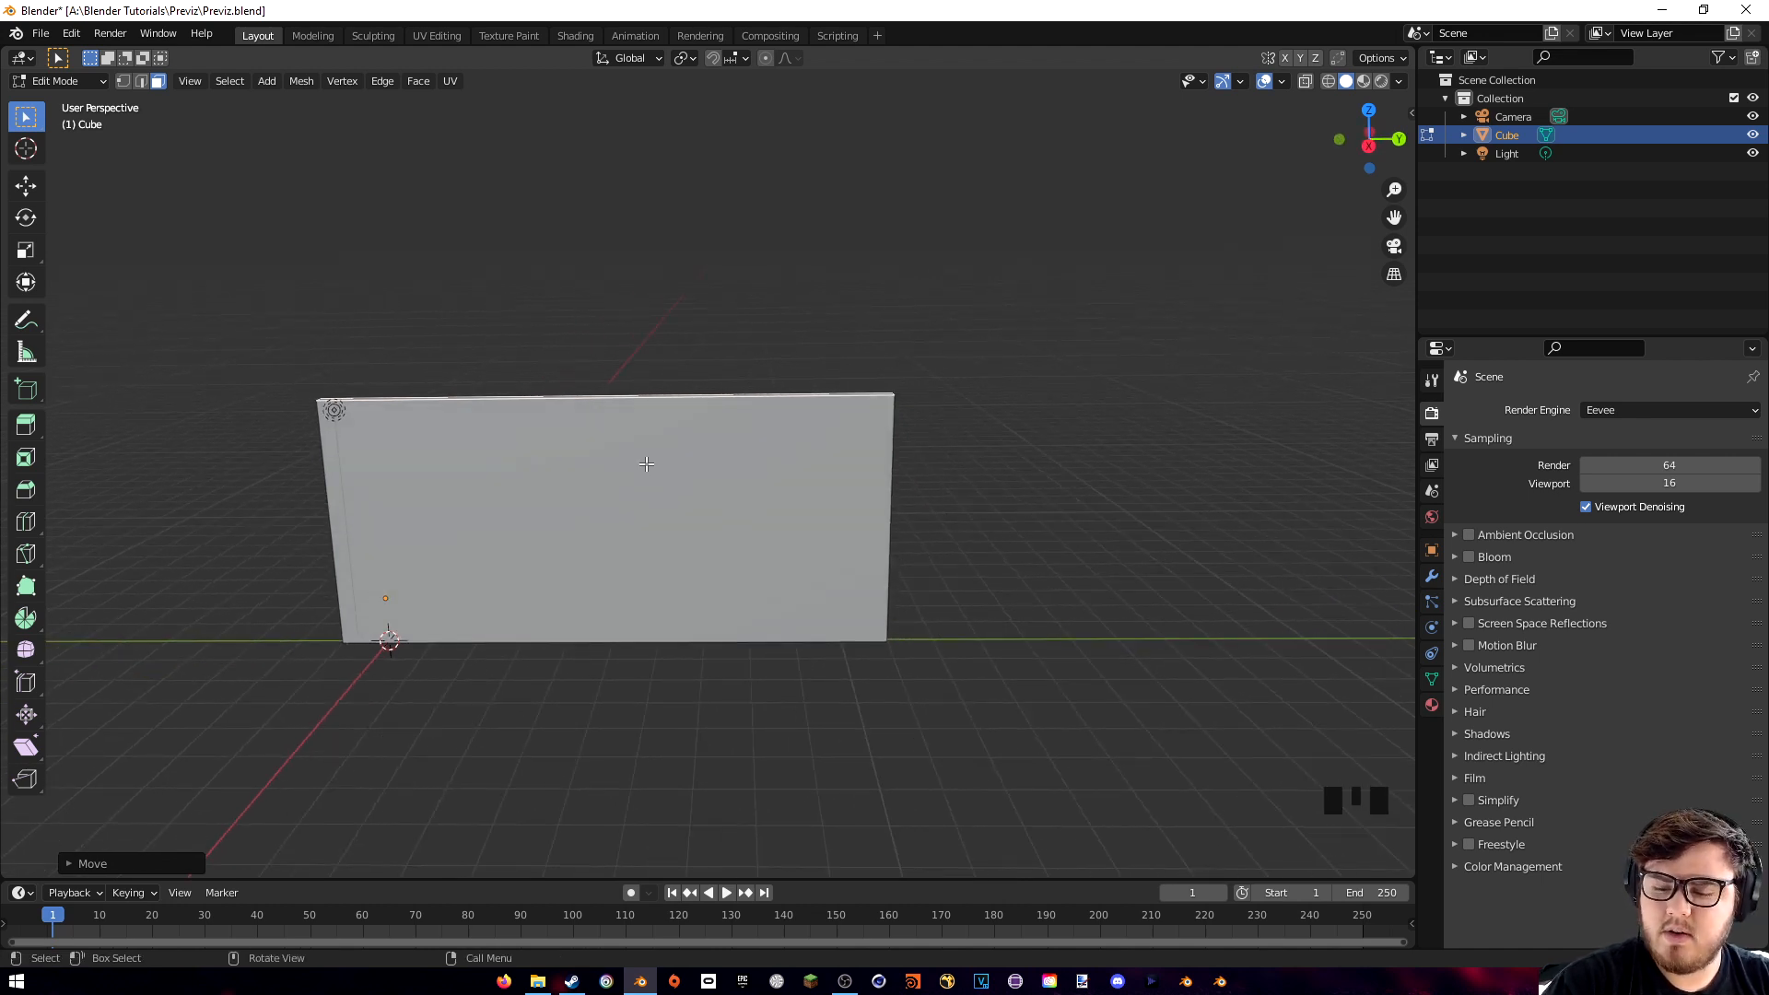
{"action": "key", "text": "ctrl+r"}
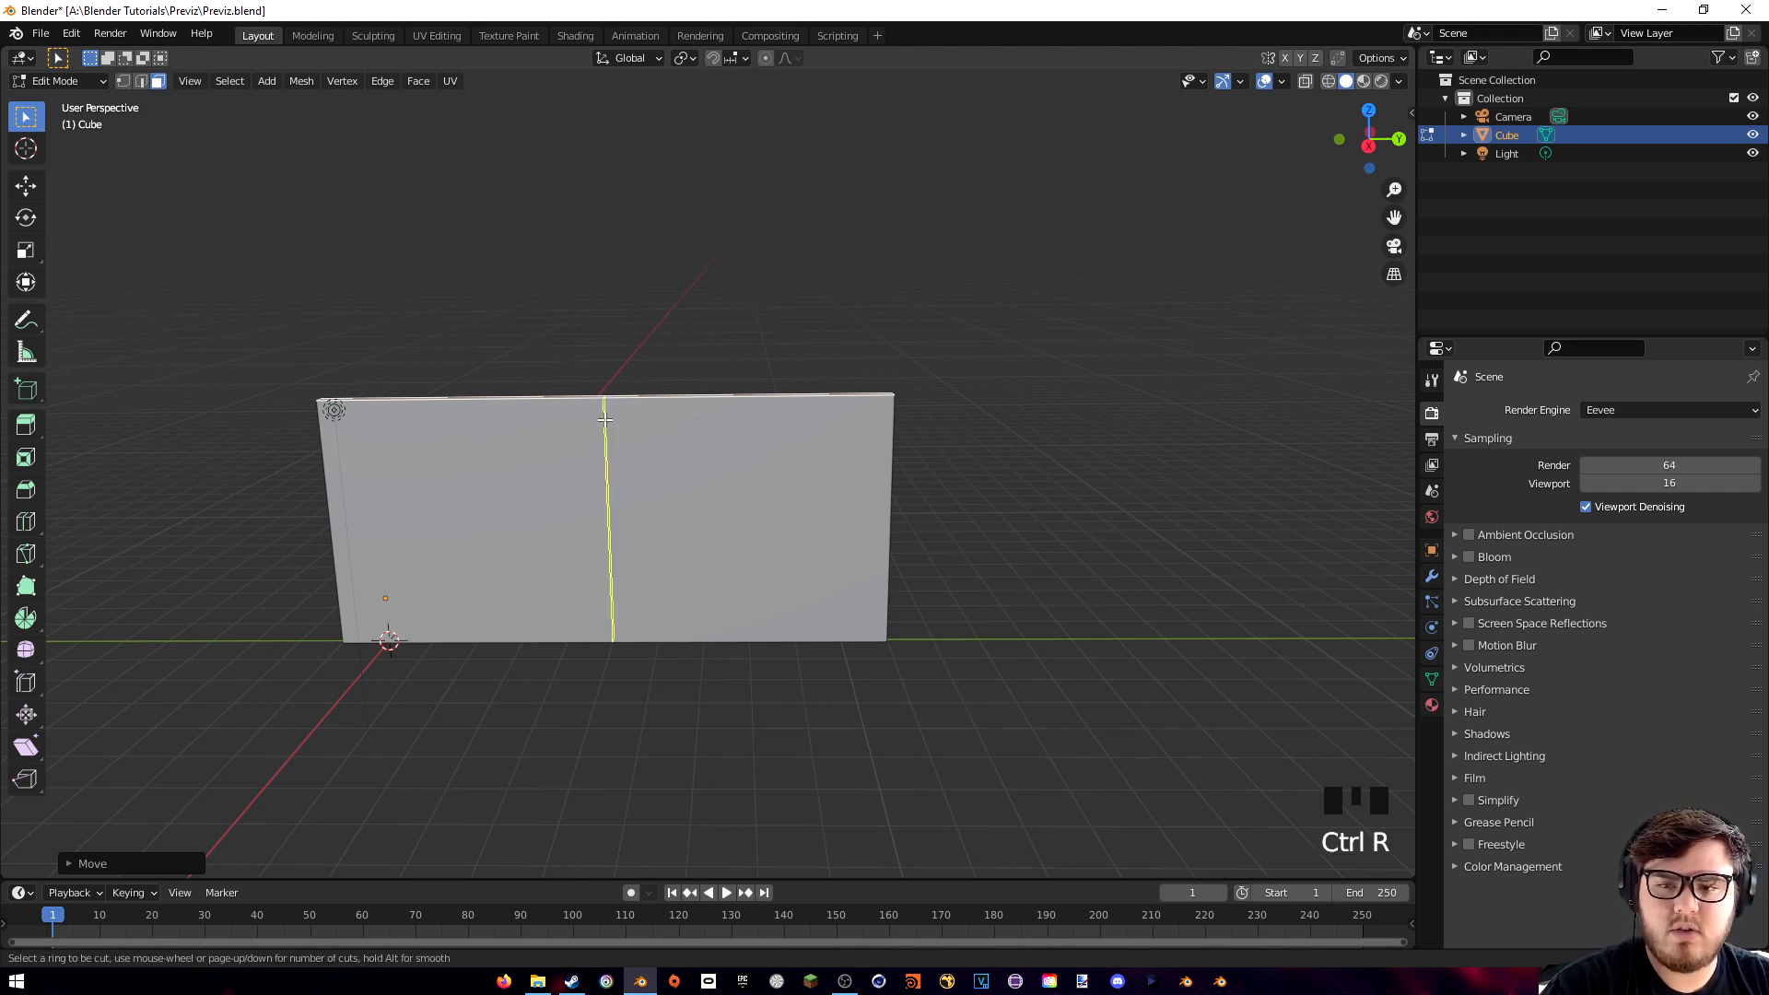
{"action": "left_click", "coordinate": [603, 415]}
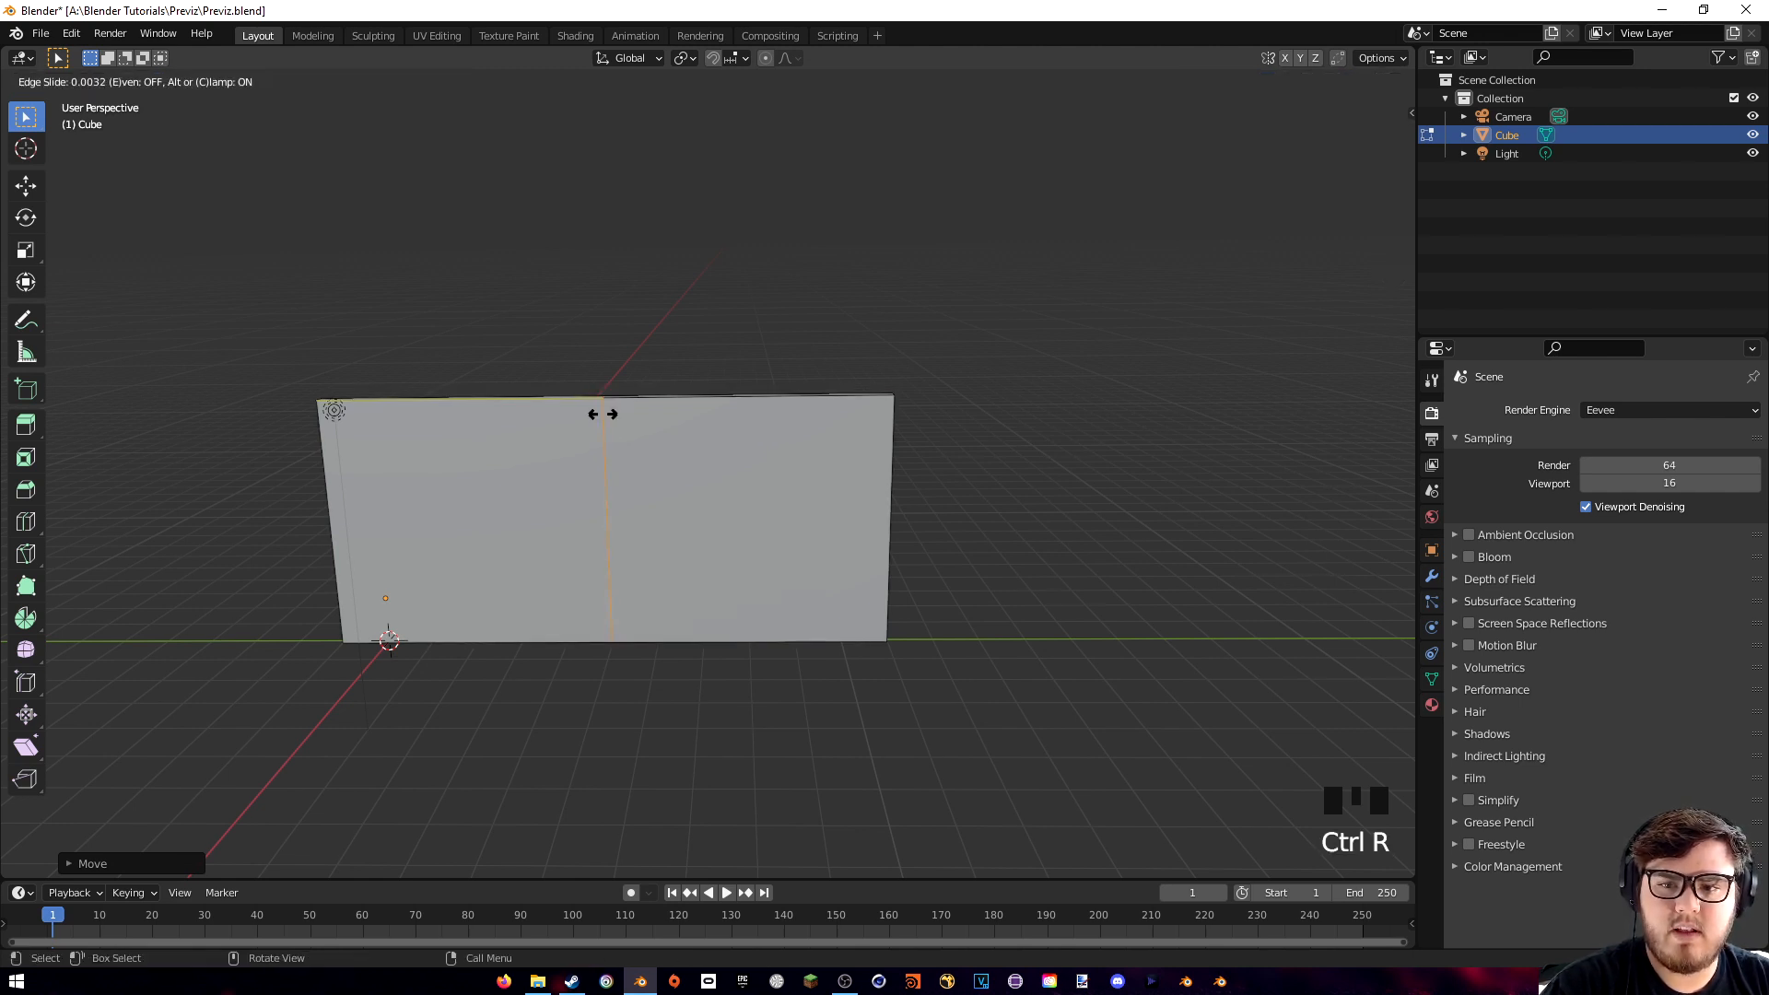
{"action": "left_click", "coordinate": [882, 417]}
- Select the narrow face strip at the wall's far end and extrude it along its normal into a perpendicular second wall
{"action": "scroll", "coordinate": [929, 500], "scroll_direction": "up", "scroll_amount": 2}
{"action": "middle_click_drag", "start_coordinate": [924, 501], "coordinate": [803, 445], "text": "shift"}
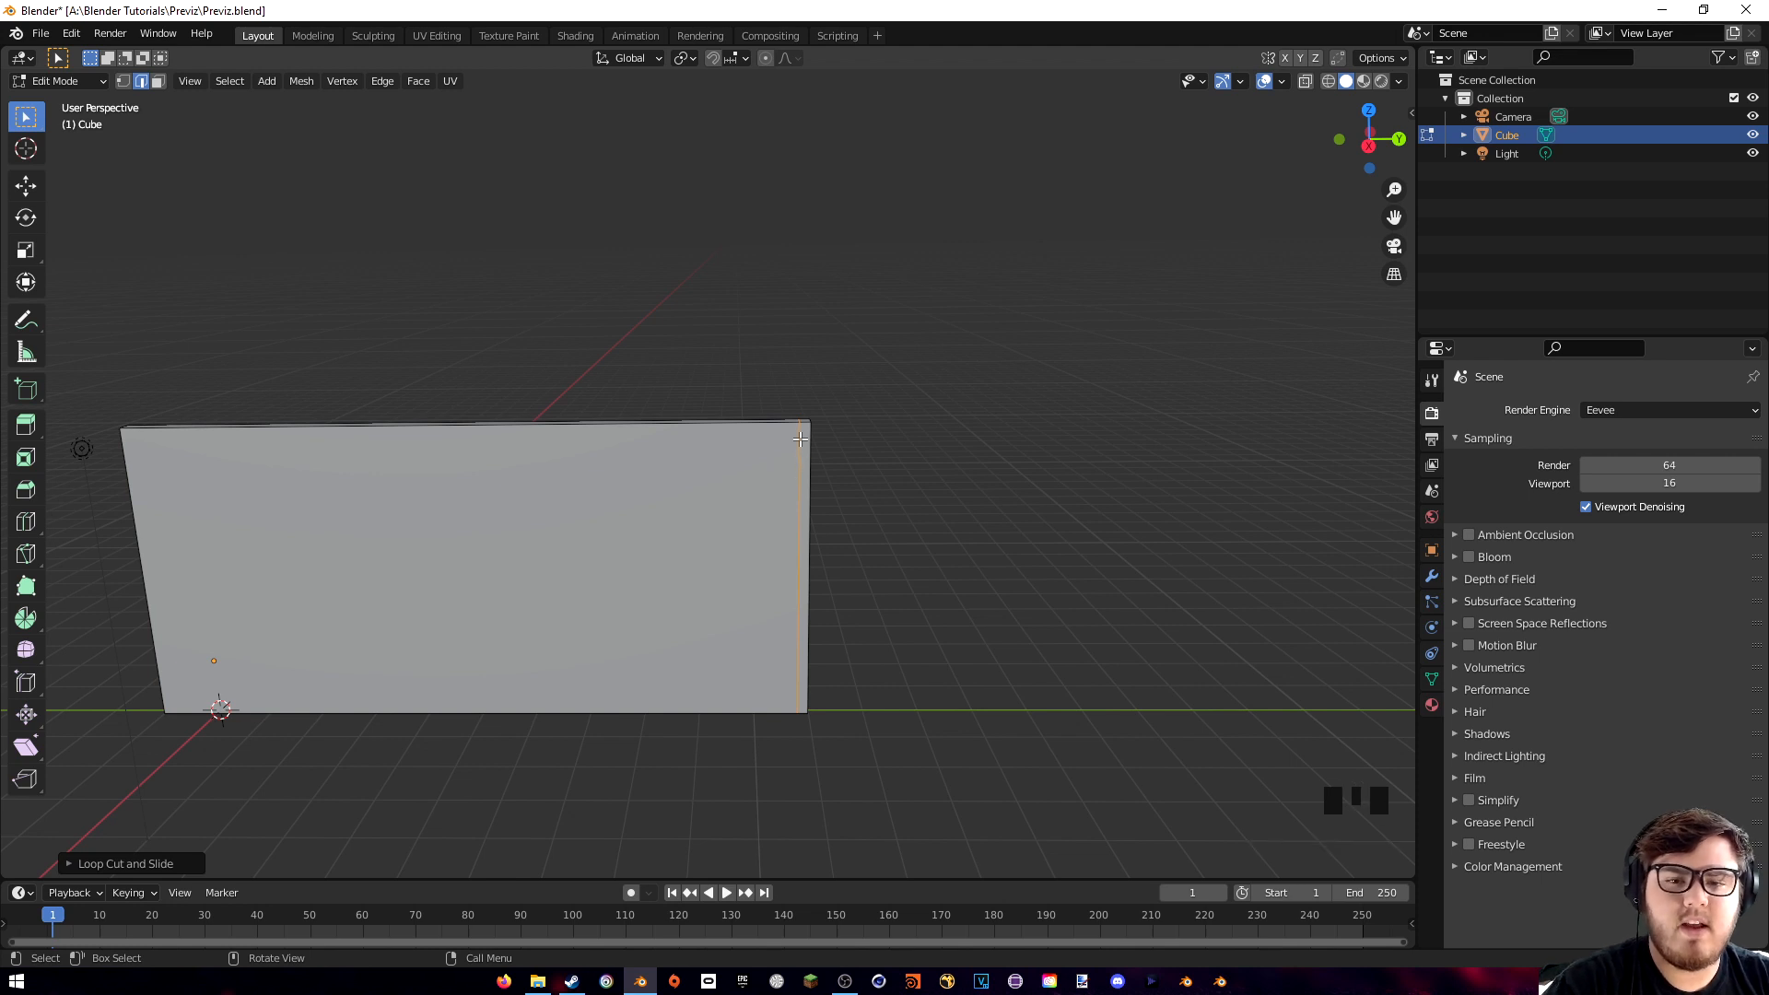
{"action": "key", "text": "3"}
{"action": "left_click", "coordinate": [807, 436]}
{"action": "middle_click_drag", "start_coordinate": [807, 437], "coordinate": [872, 347]}
{"action": "scroll", "coordinate": [872, 378], "scroll_direction": "down", "scroll_amount": 4}
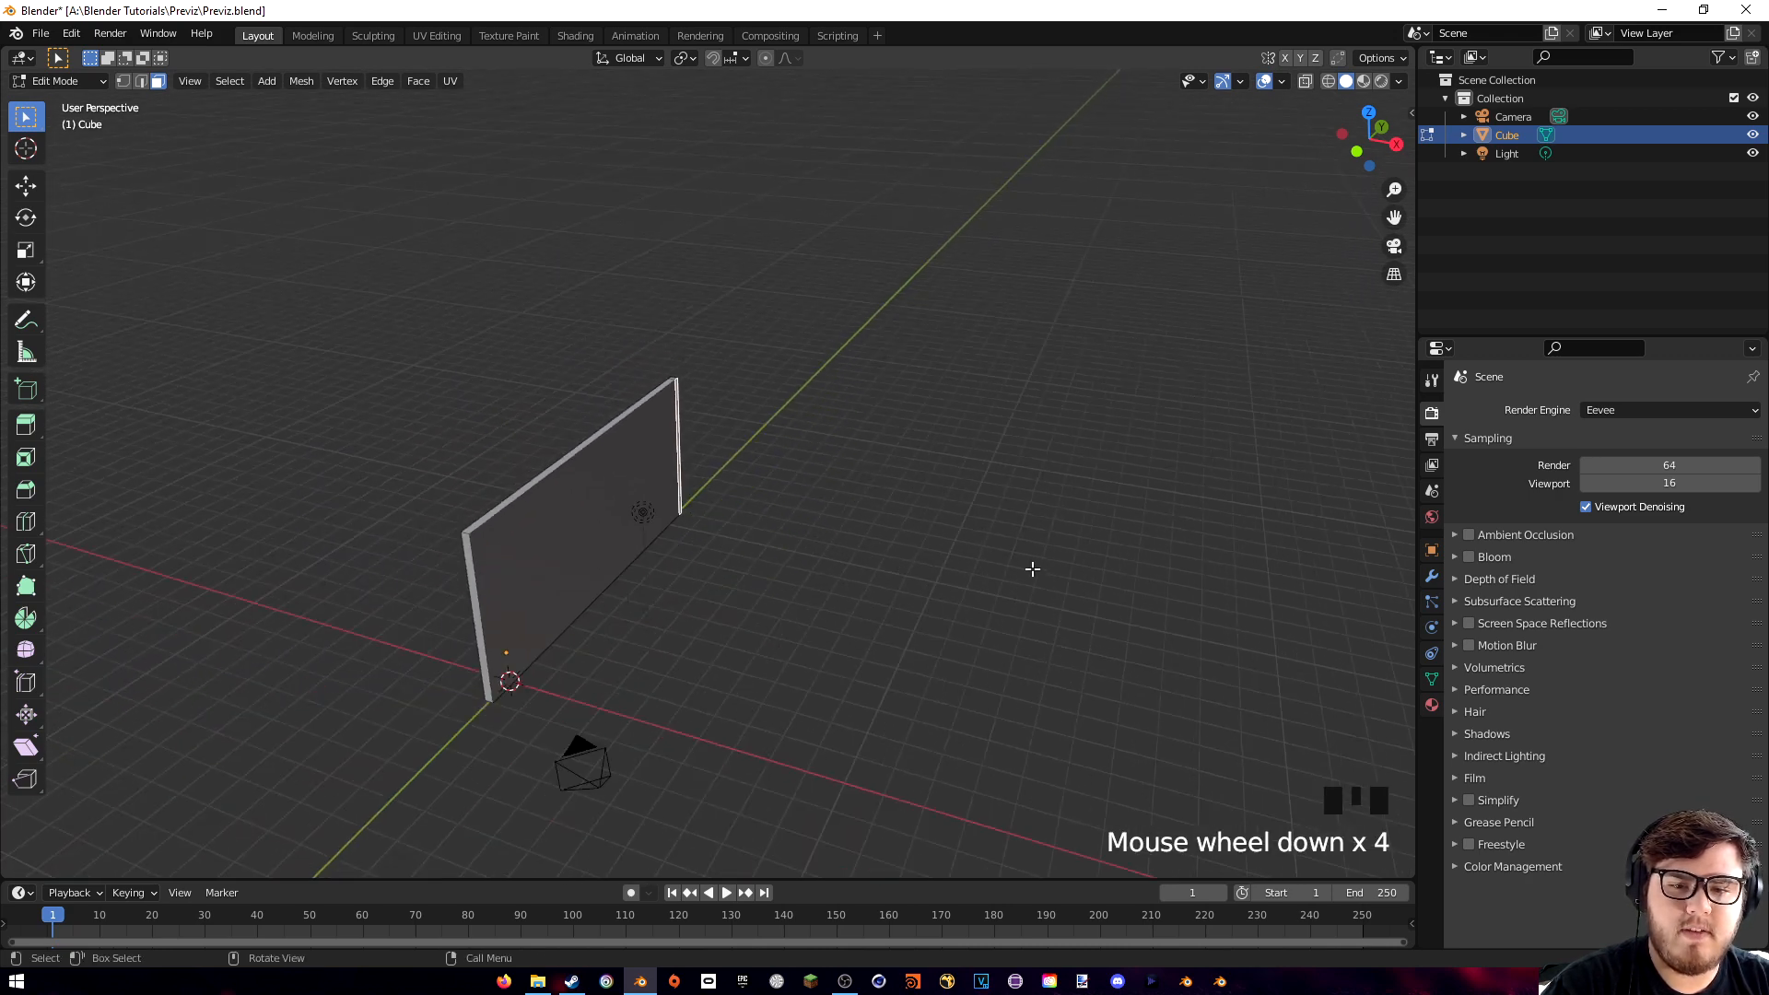
{"action": "scroll", "coordinate": [699, 372], "scroll_direction": "up", "scroll_amount": 1}
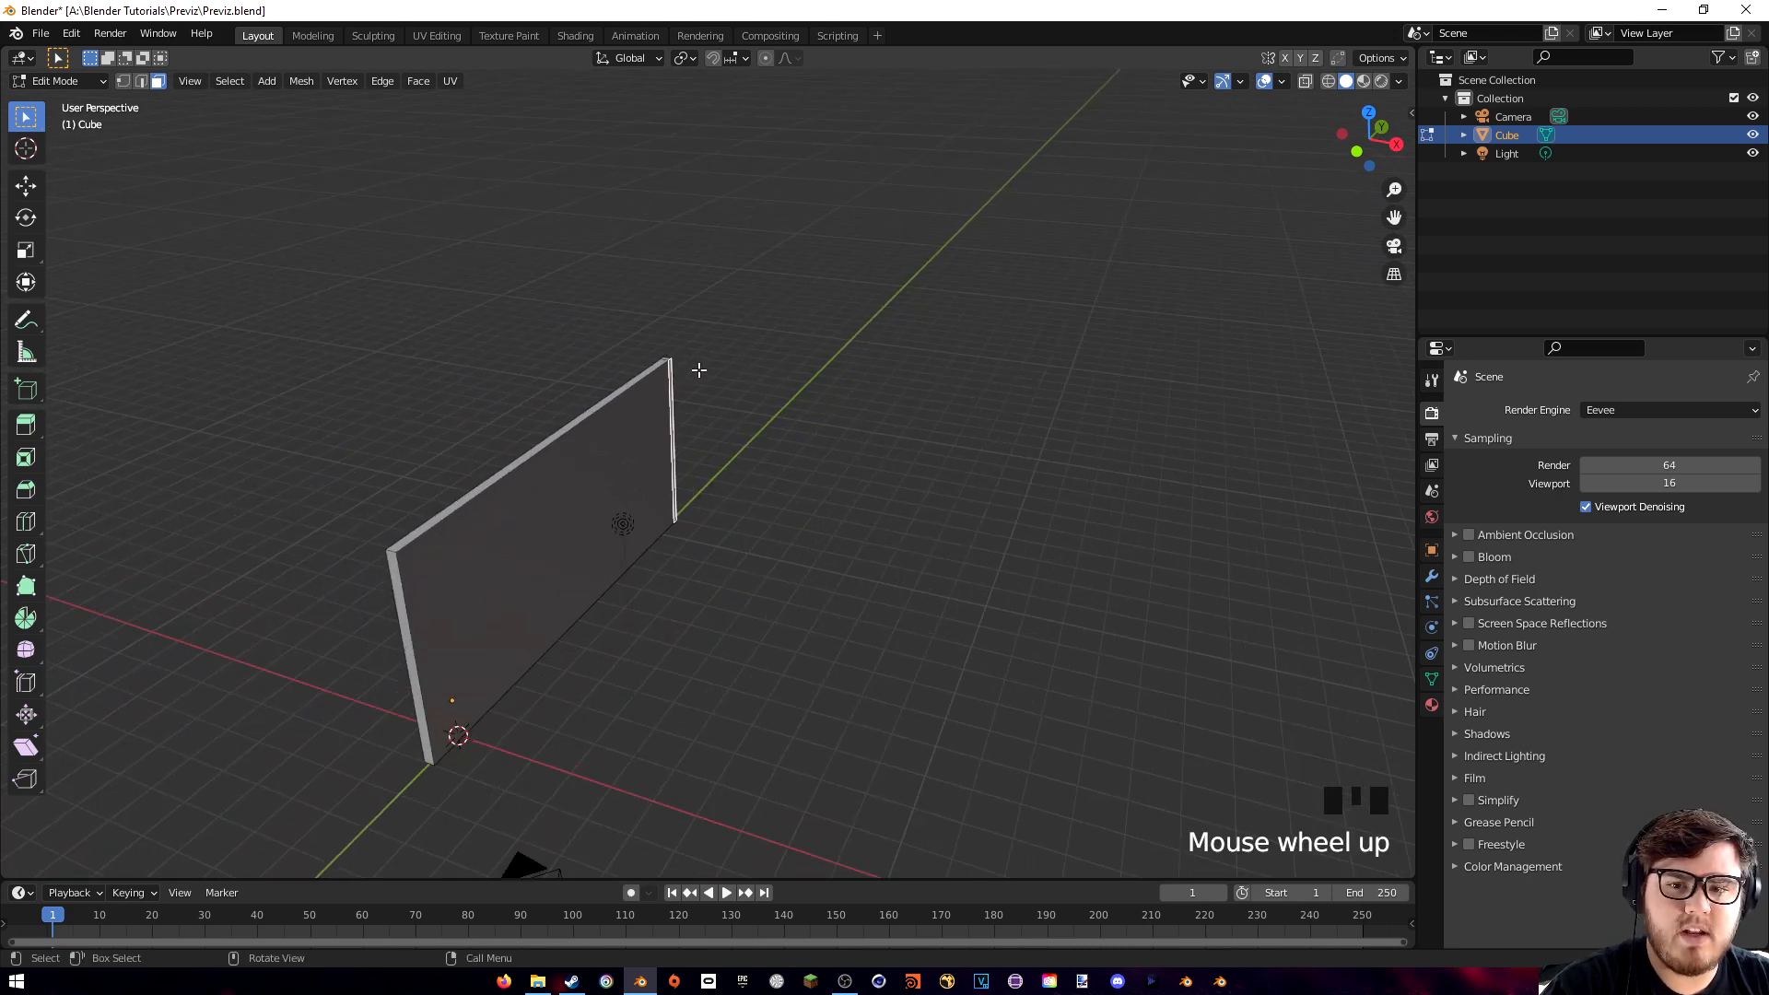
{"action": "key", "text": "e"}
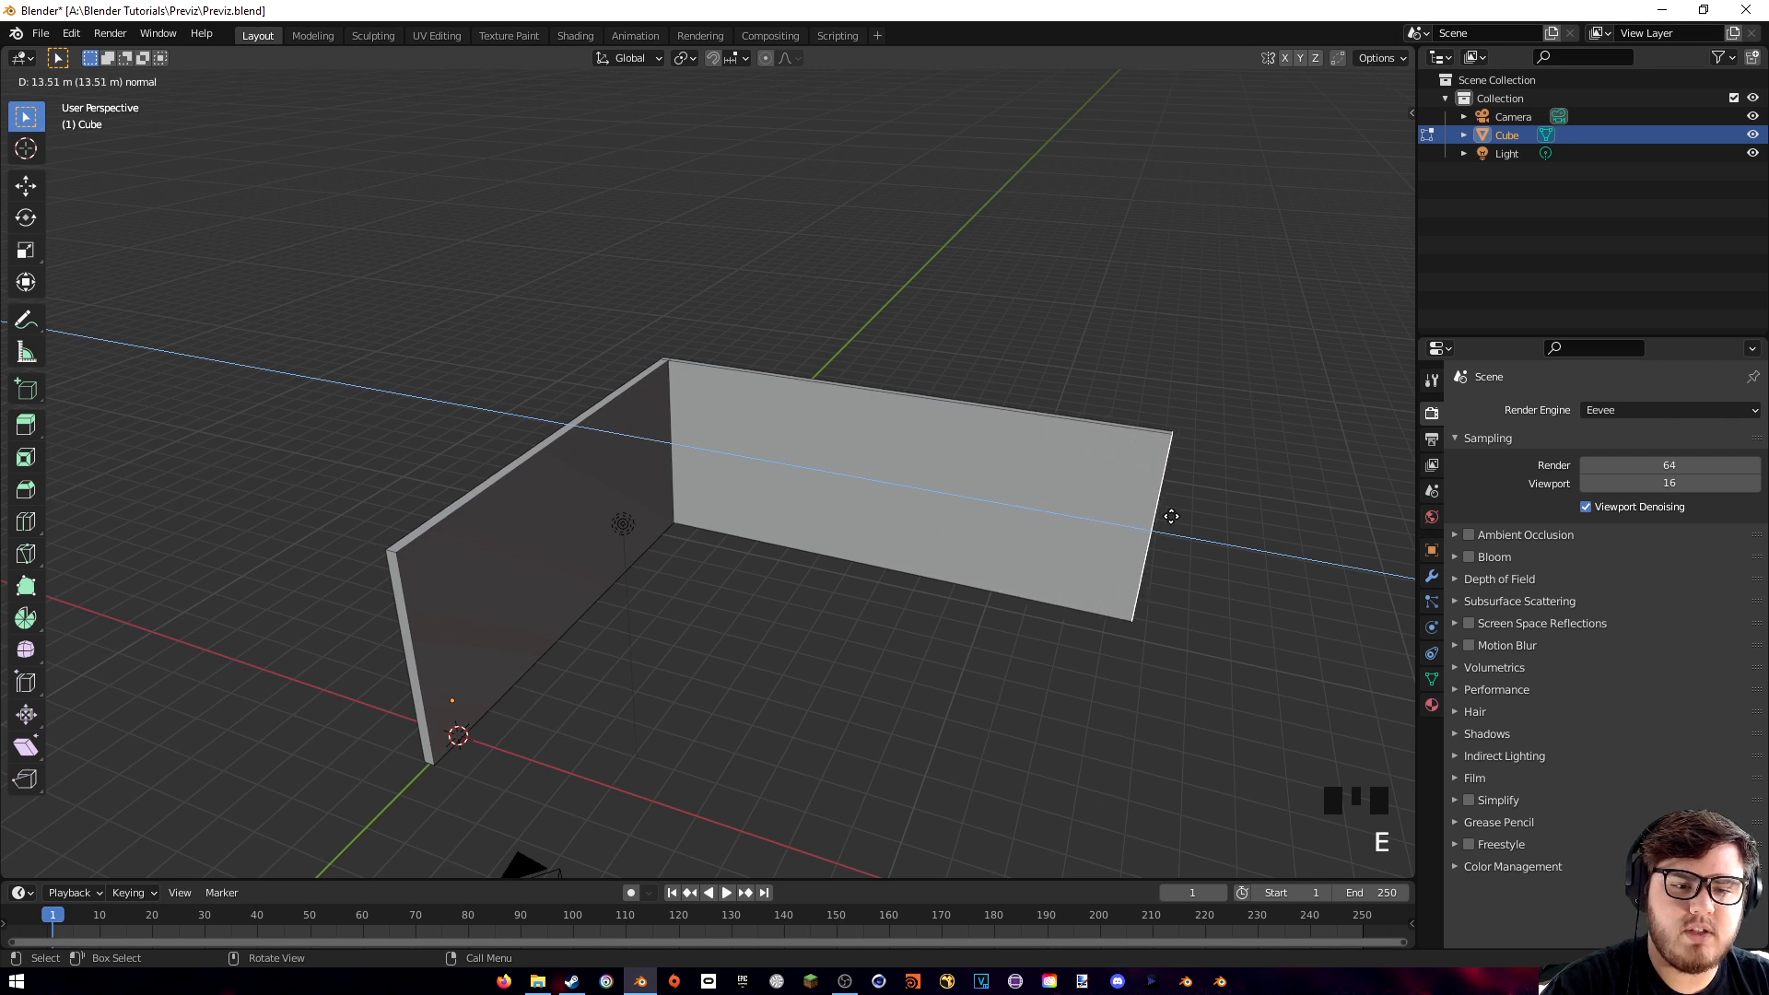
{"action": "left_click", "coordinate": [1234, 514]}
- Add a vertical loop cut to the second wall and slide it close to its free end
{"action": "middle_click_drag", "start_coordinate": [1235, 514], "coordinate": [1025, 484], "text": "shift"}
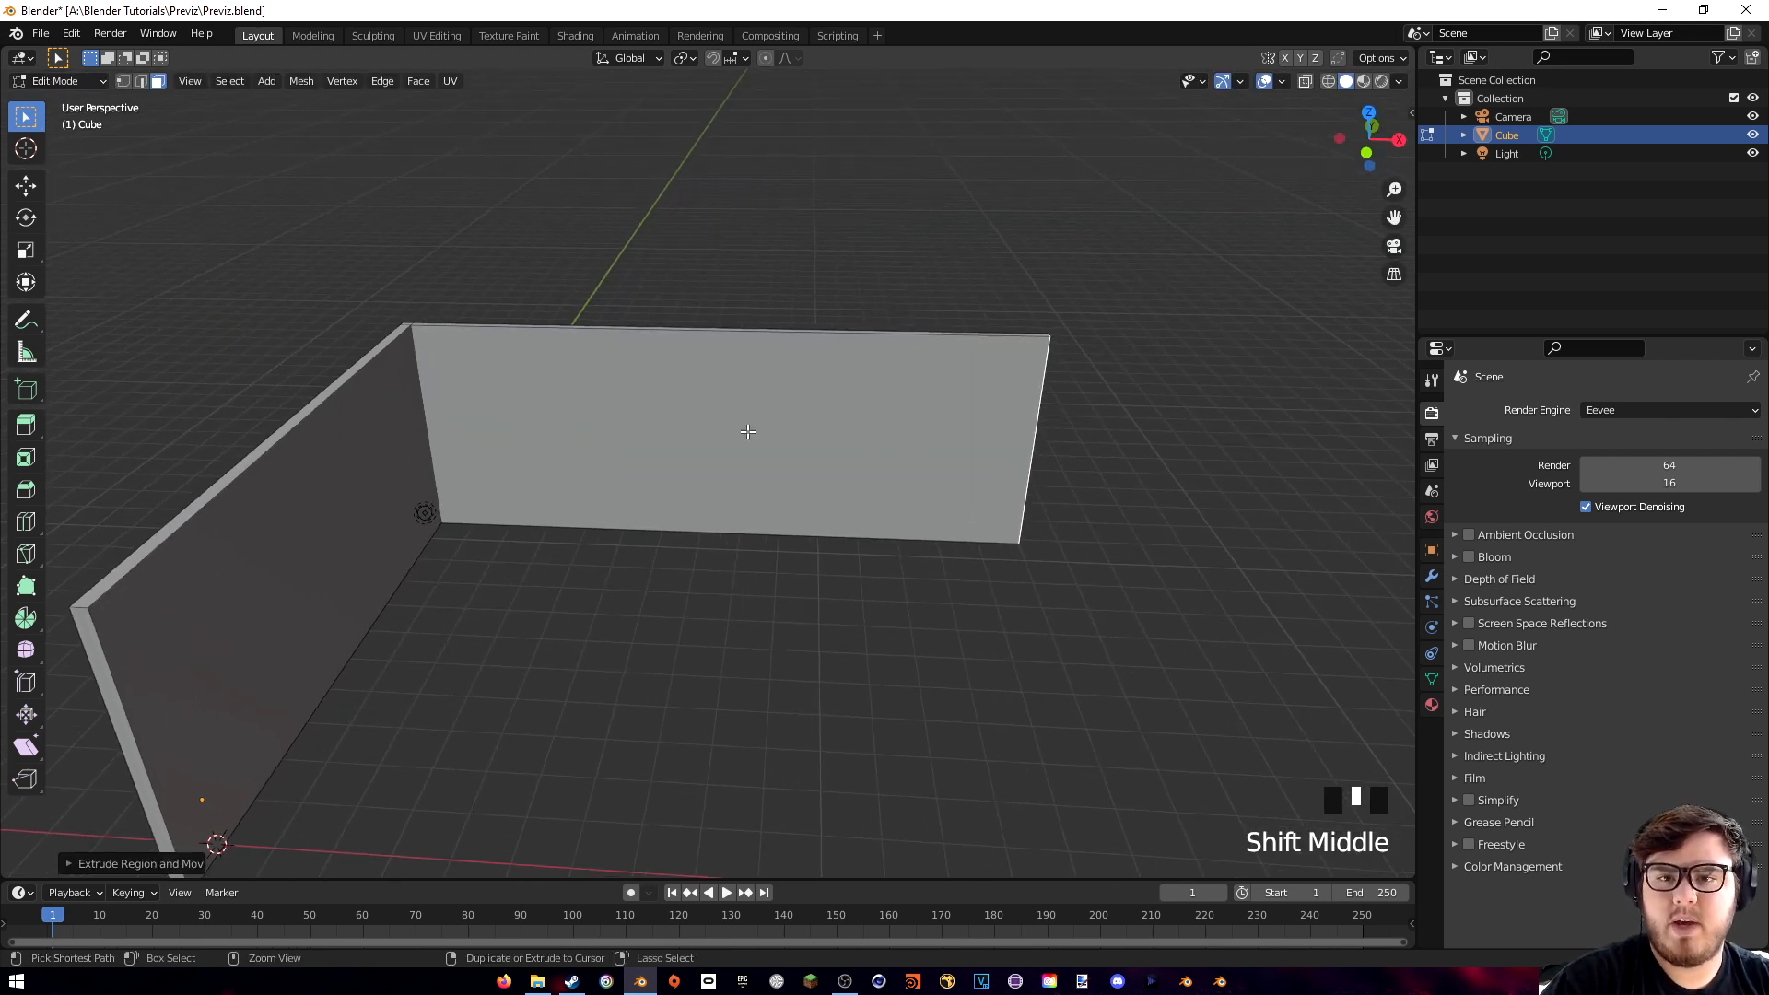
{"action": "key", "text": "ctrl+r"}
{"action": "left_click", "coordinate": [690, 350]}
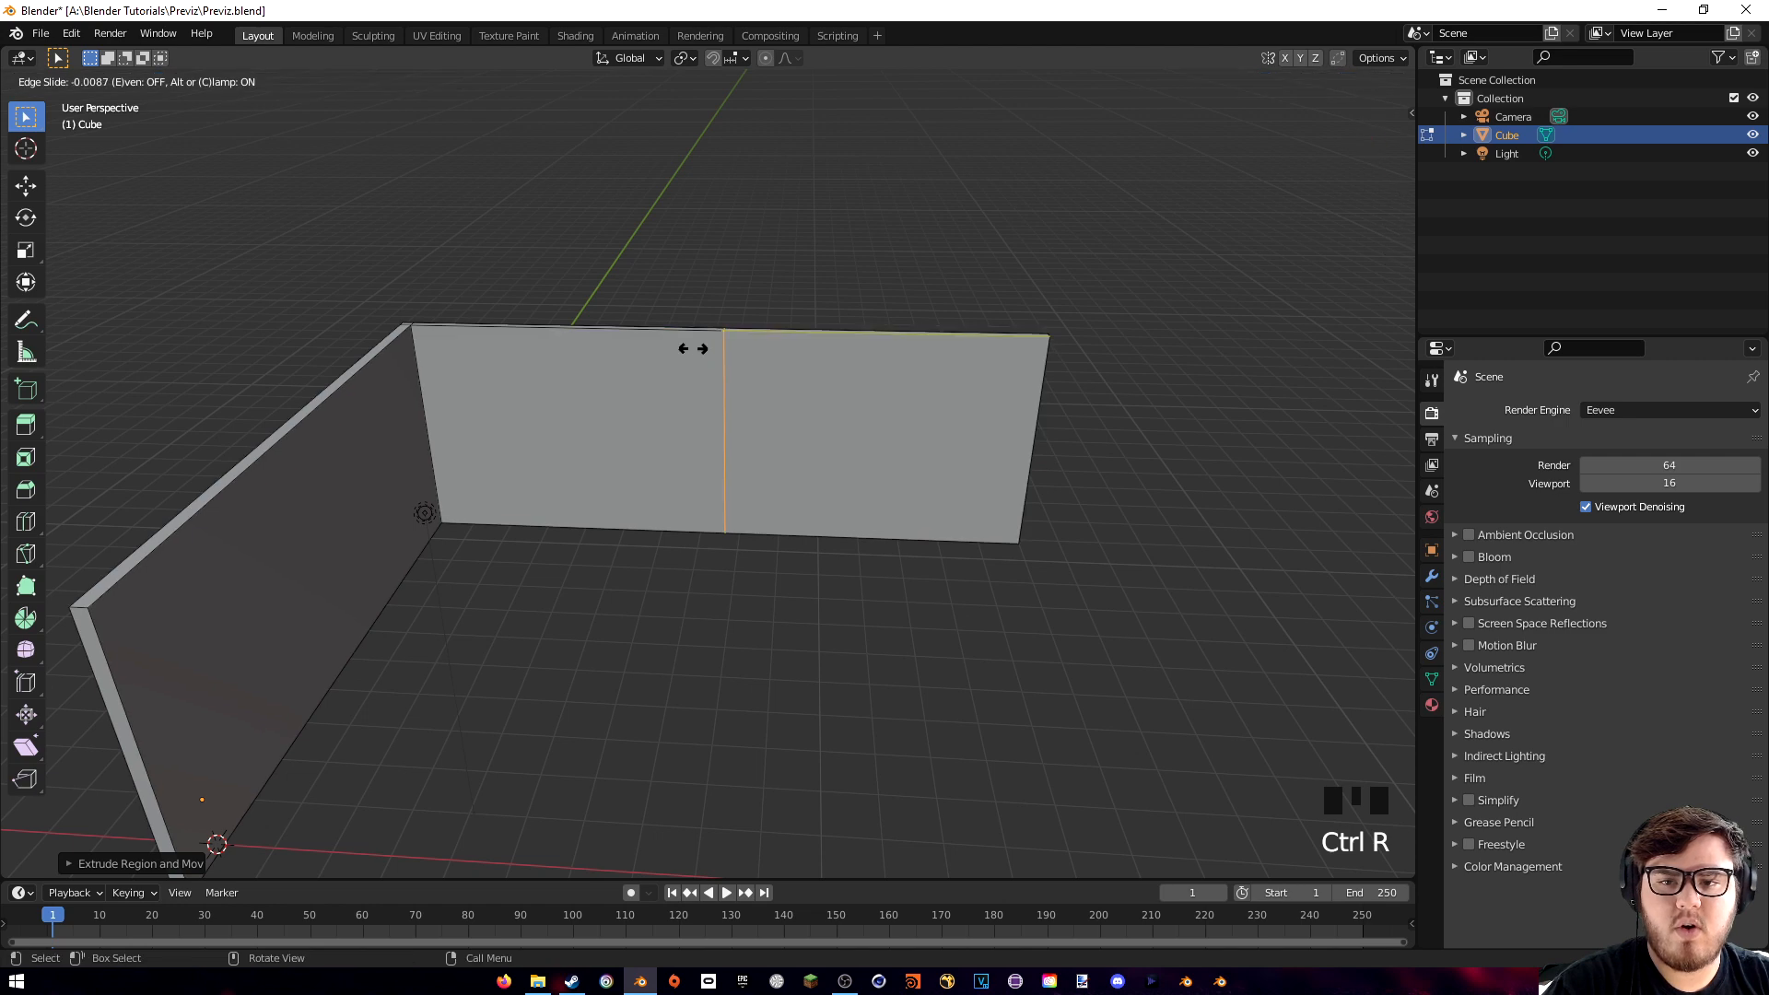
{"action": "left_click", "coordinate": [1009, 385]}
- Extrude the narrow inner strip at the second wall's end into a third wall facing the first, and return to Object Mode
{"action": "key", "text": "3"}
{"action": "left_click", "coordinate": [1037, 387]}
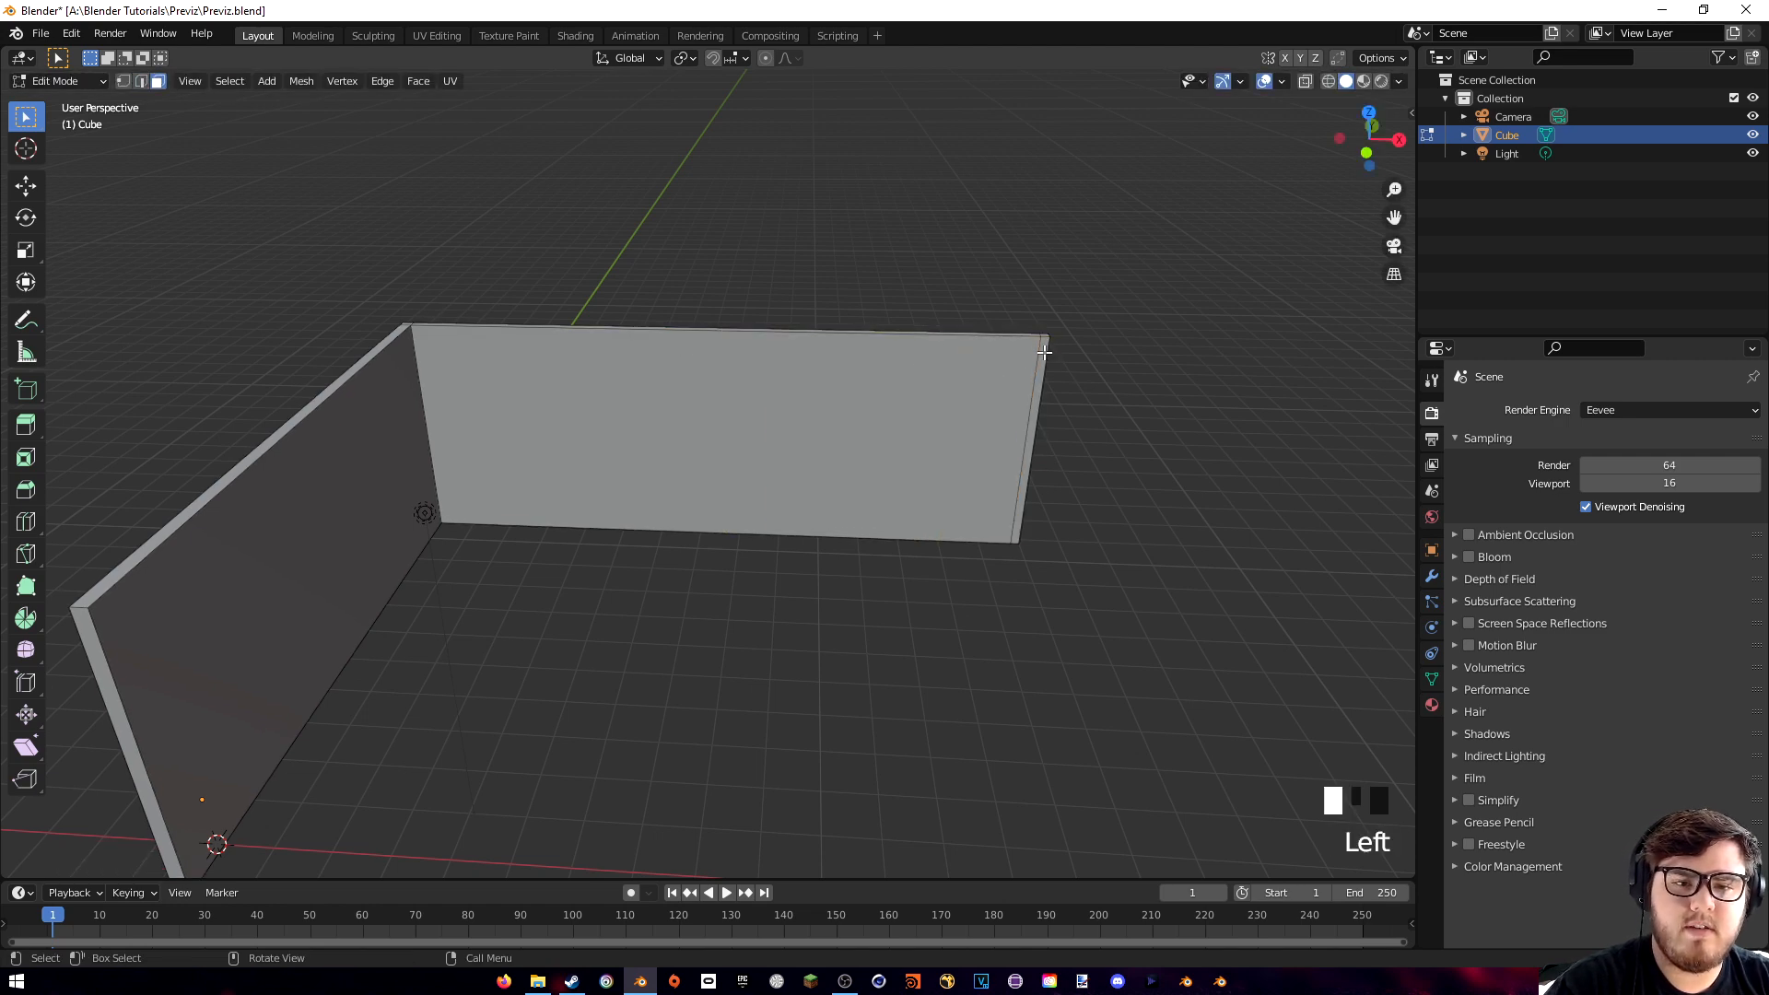
{"action": "middle_click_drag", "start_coordinate": [963, 589], "coordinate": [975, 458]}
{"action": "key", "text": "e"}
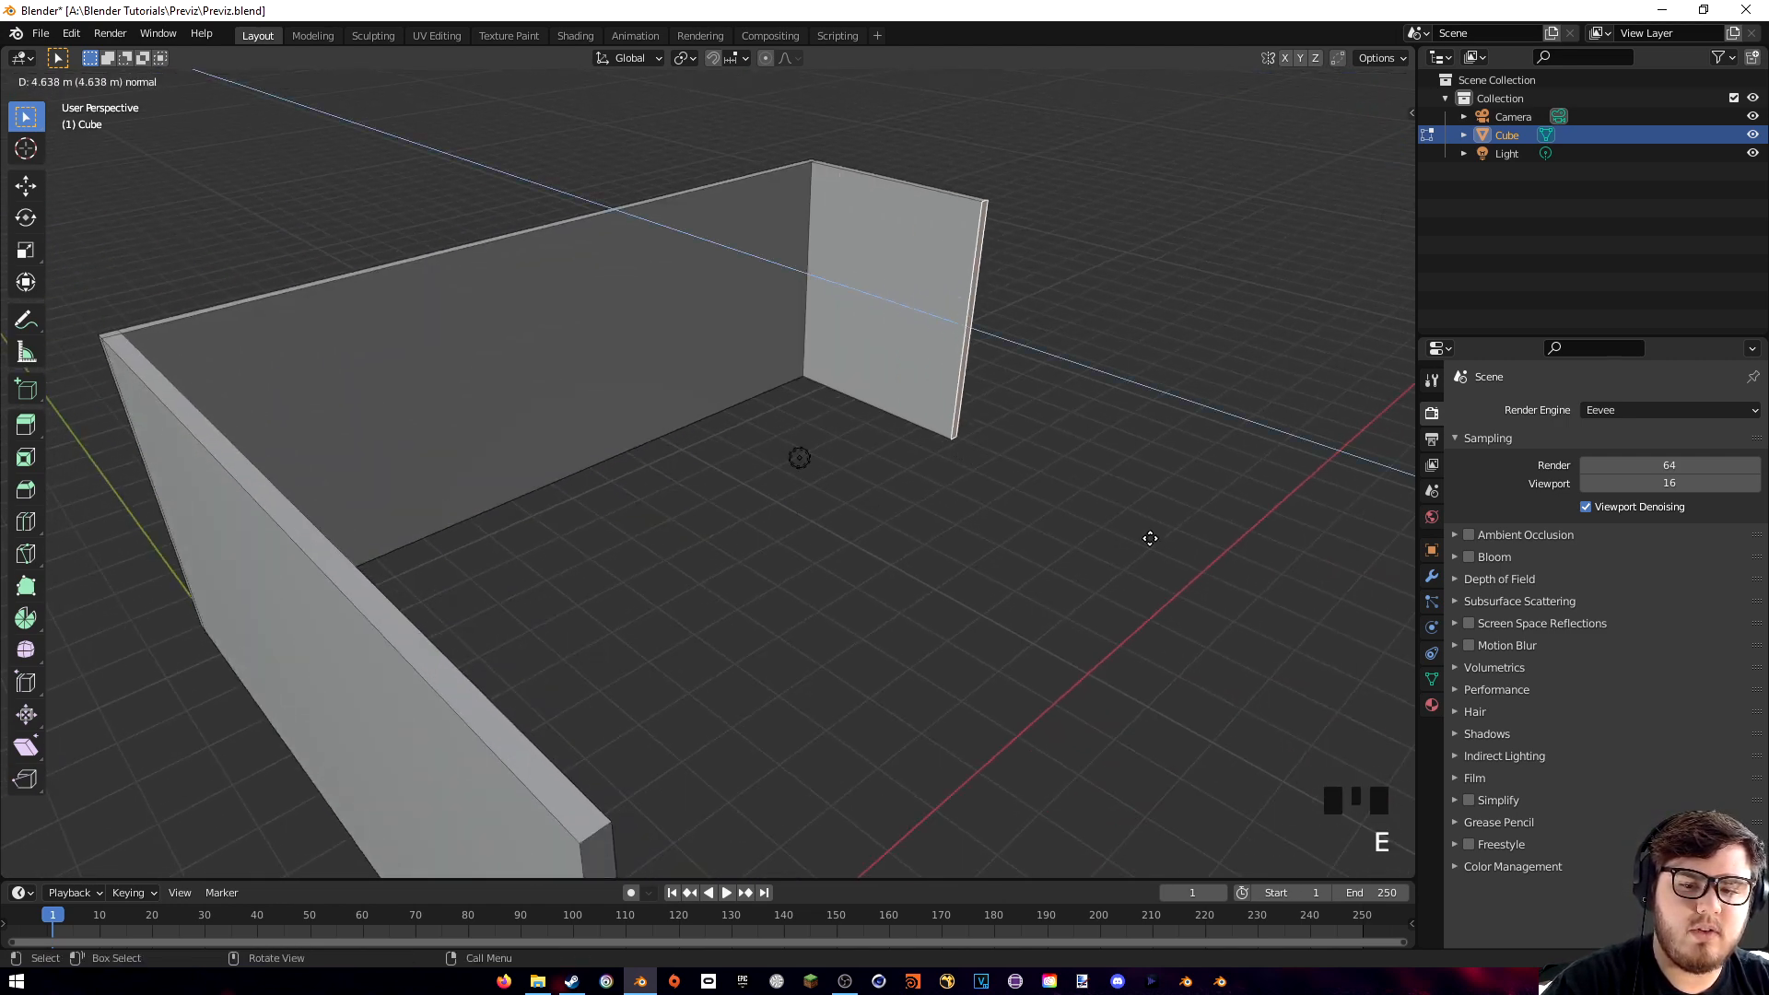
{"action": "left_click", "coordinate": [105, 577]}
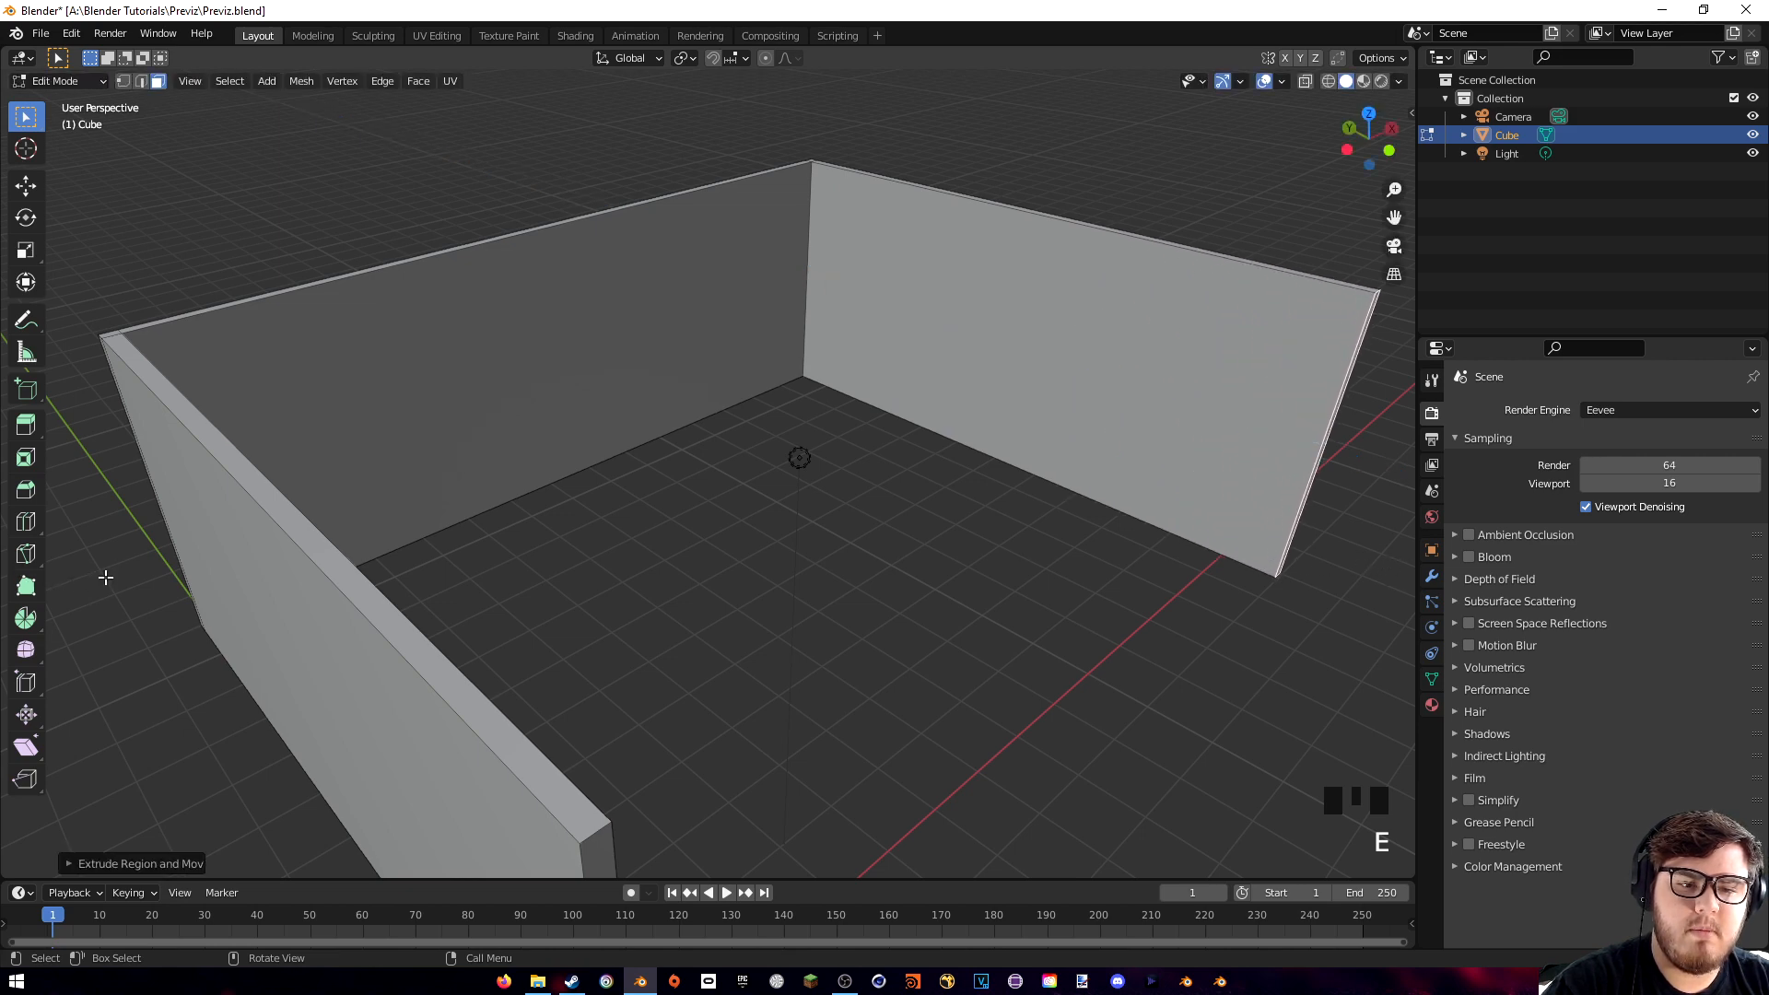
{"action": "key", "text": "Tab"}
{"action": "scroll", "coordinate": [433, 473], "scroll_direction": "down", "scroll_amount": 4}
{"action": "middle_click_drag", "start_coordinate": [562, 492], "coordinate": [847, 496]}
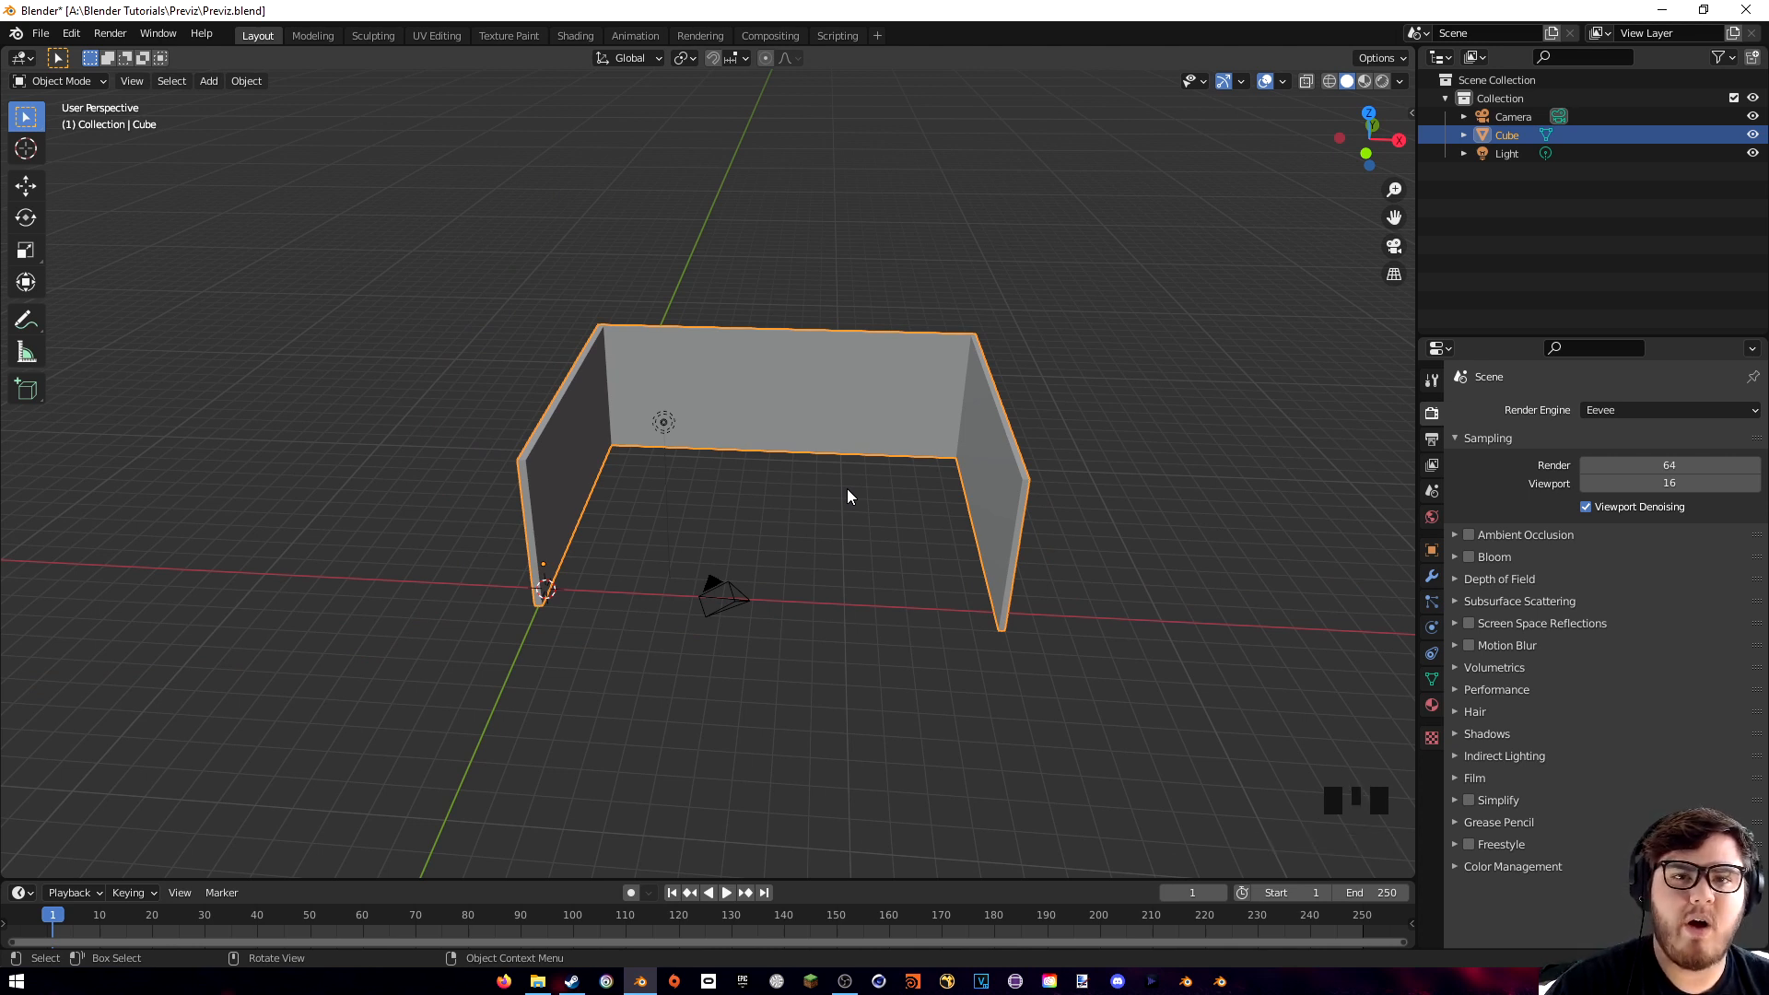
- Re-enter Edit Mode and add two vertical loop cuts near the first wall's corner end to mark a doorway's sides
{"action": "key", "text": "Tab"}
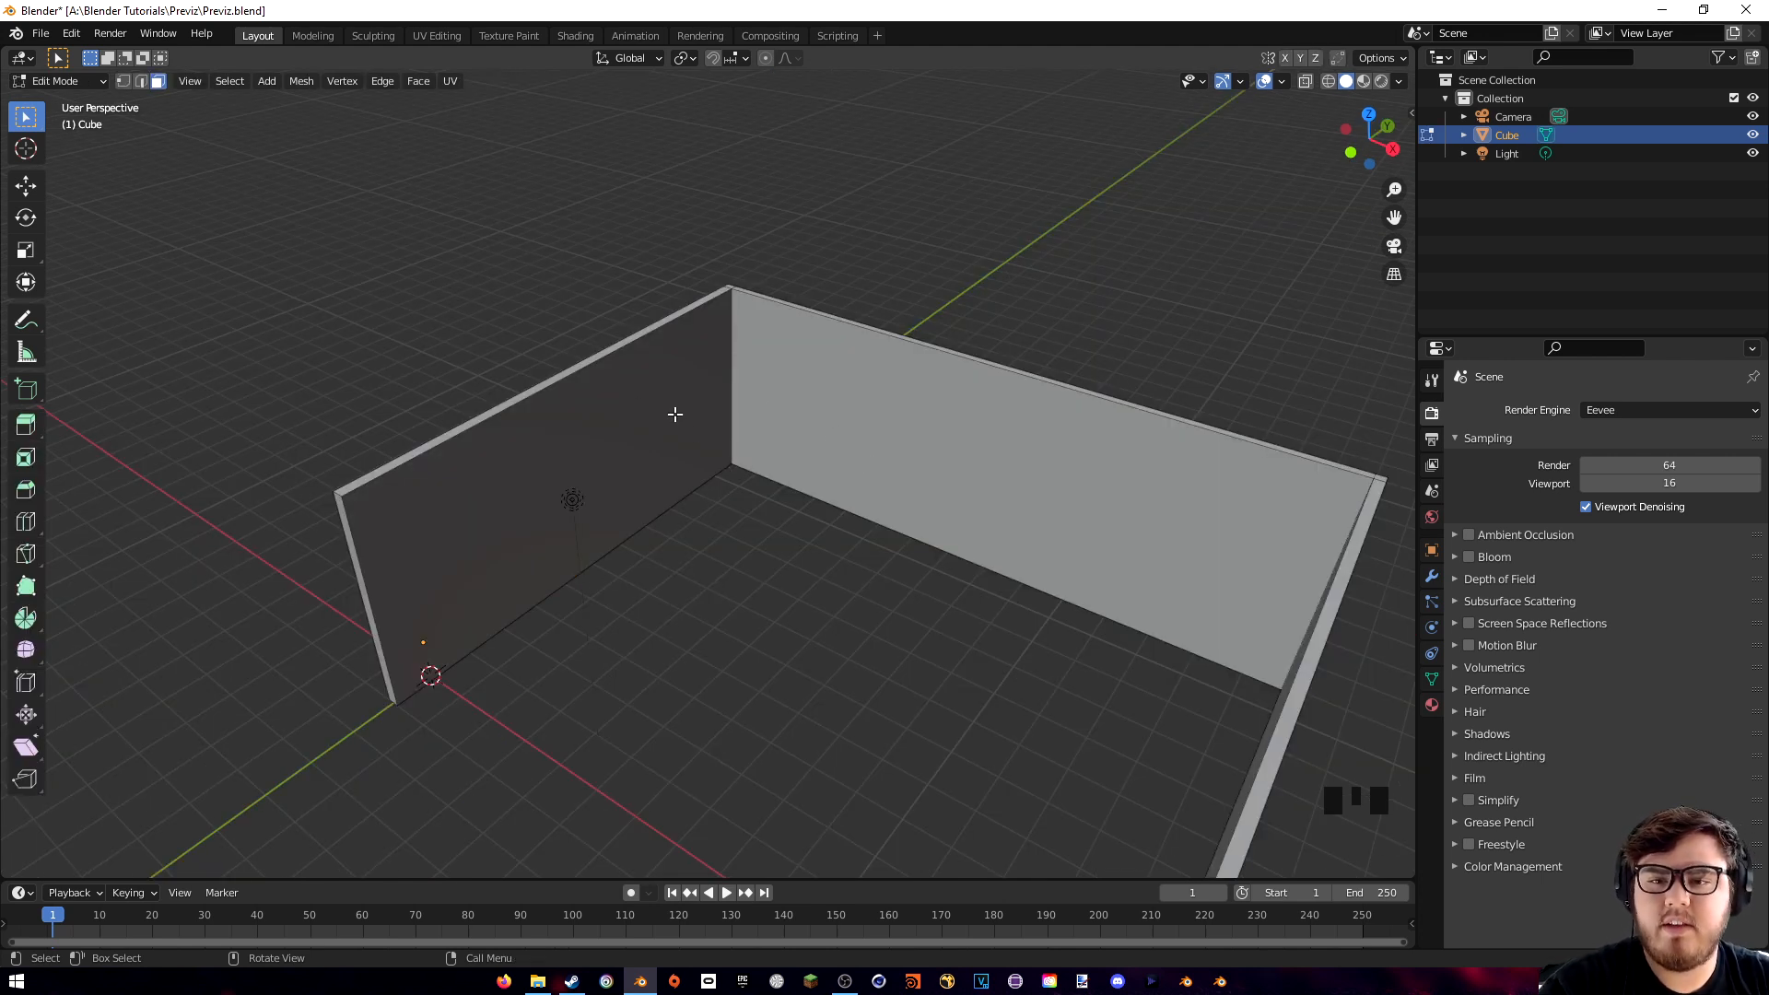
{"action": "middle_click_drag", "start_coordinate": [776, 513], "coordinate": [671, 525]}
{"action": "scroll", "coordinate": [642, 435], "scroll_direction": "up", "scroll_amount": 2}
{"action": "key", "text": "ctrl+r"}
{"action": "left_click", "coordinate": [525, 298]}
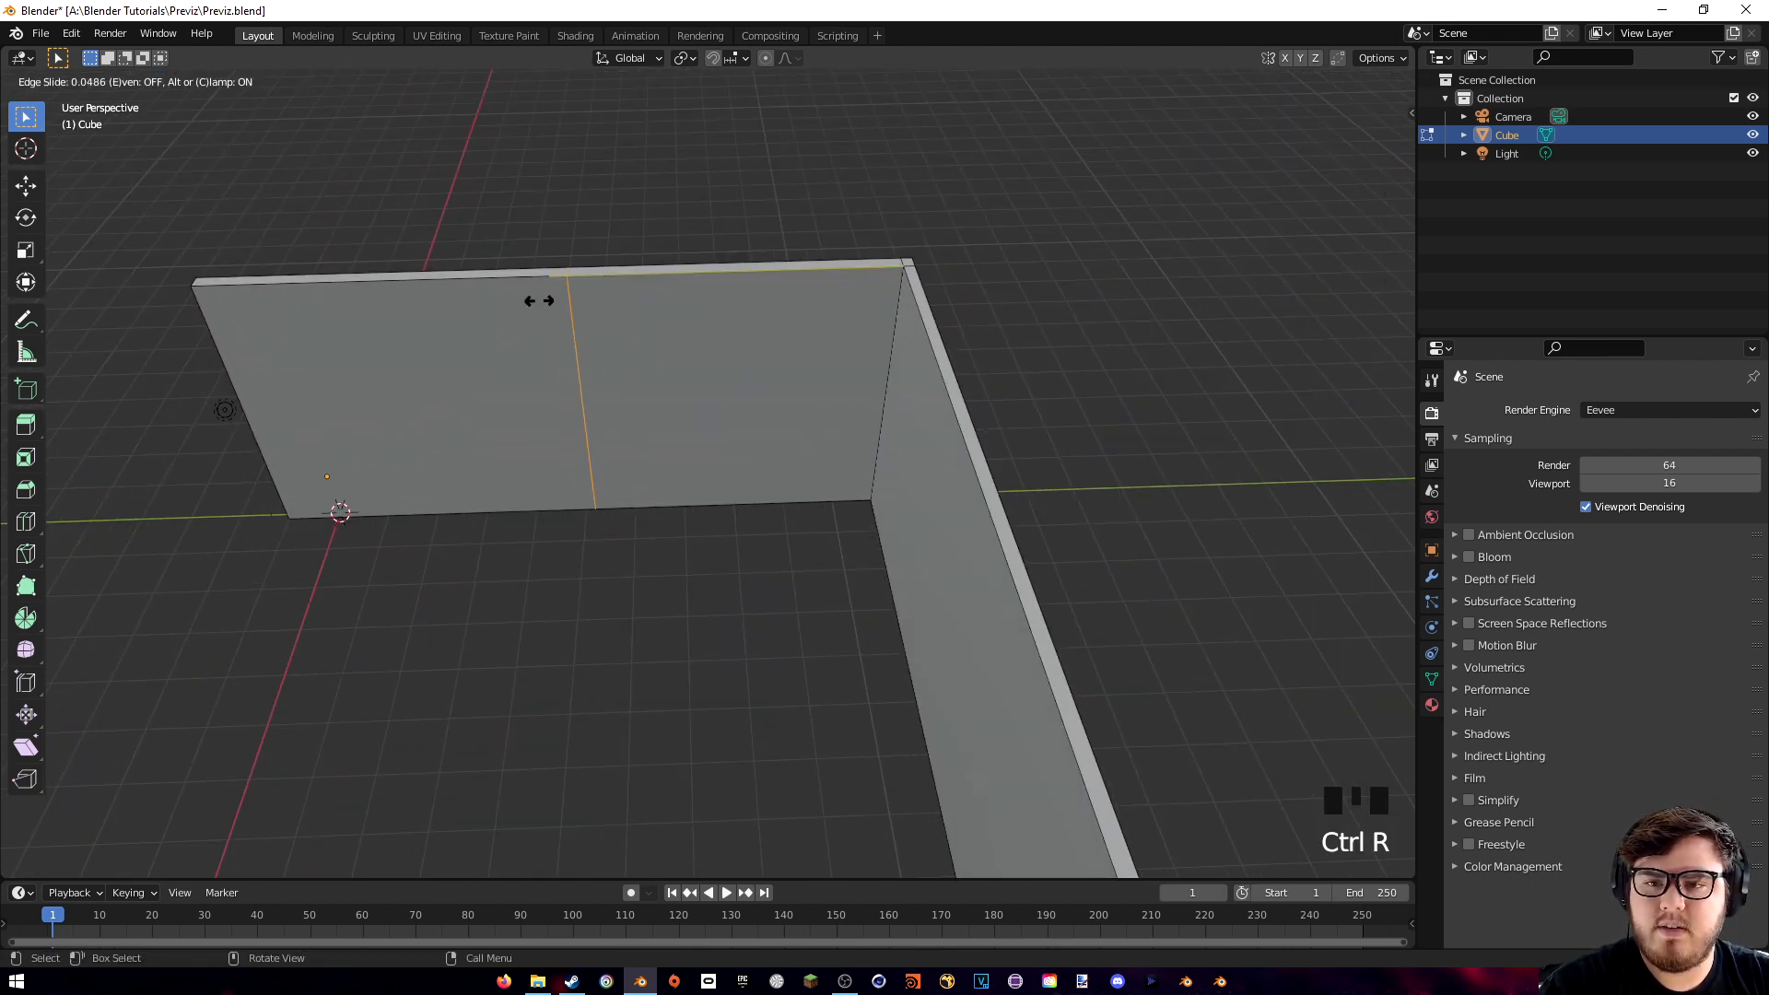
{"action": "left_click", "coordinate": [680, 312]}
{"action": "key", "text": "ctrl+r"}
{"action": "left_click", "coordinate": [829, 296]}
{"action": "left_click", "coordinate": [854, 297]}
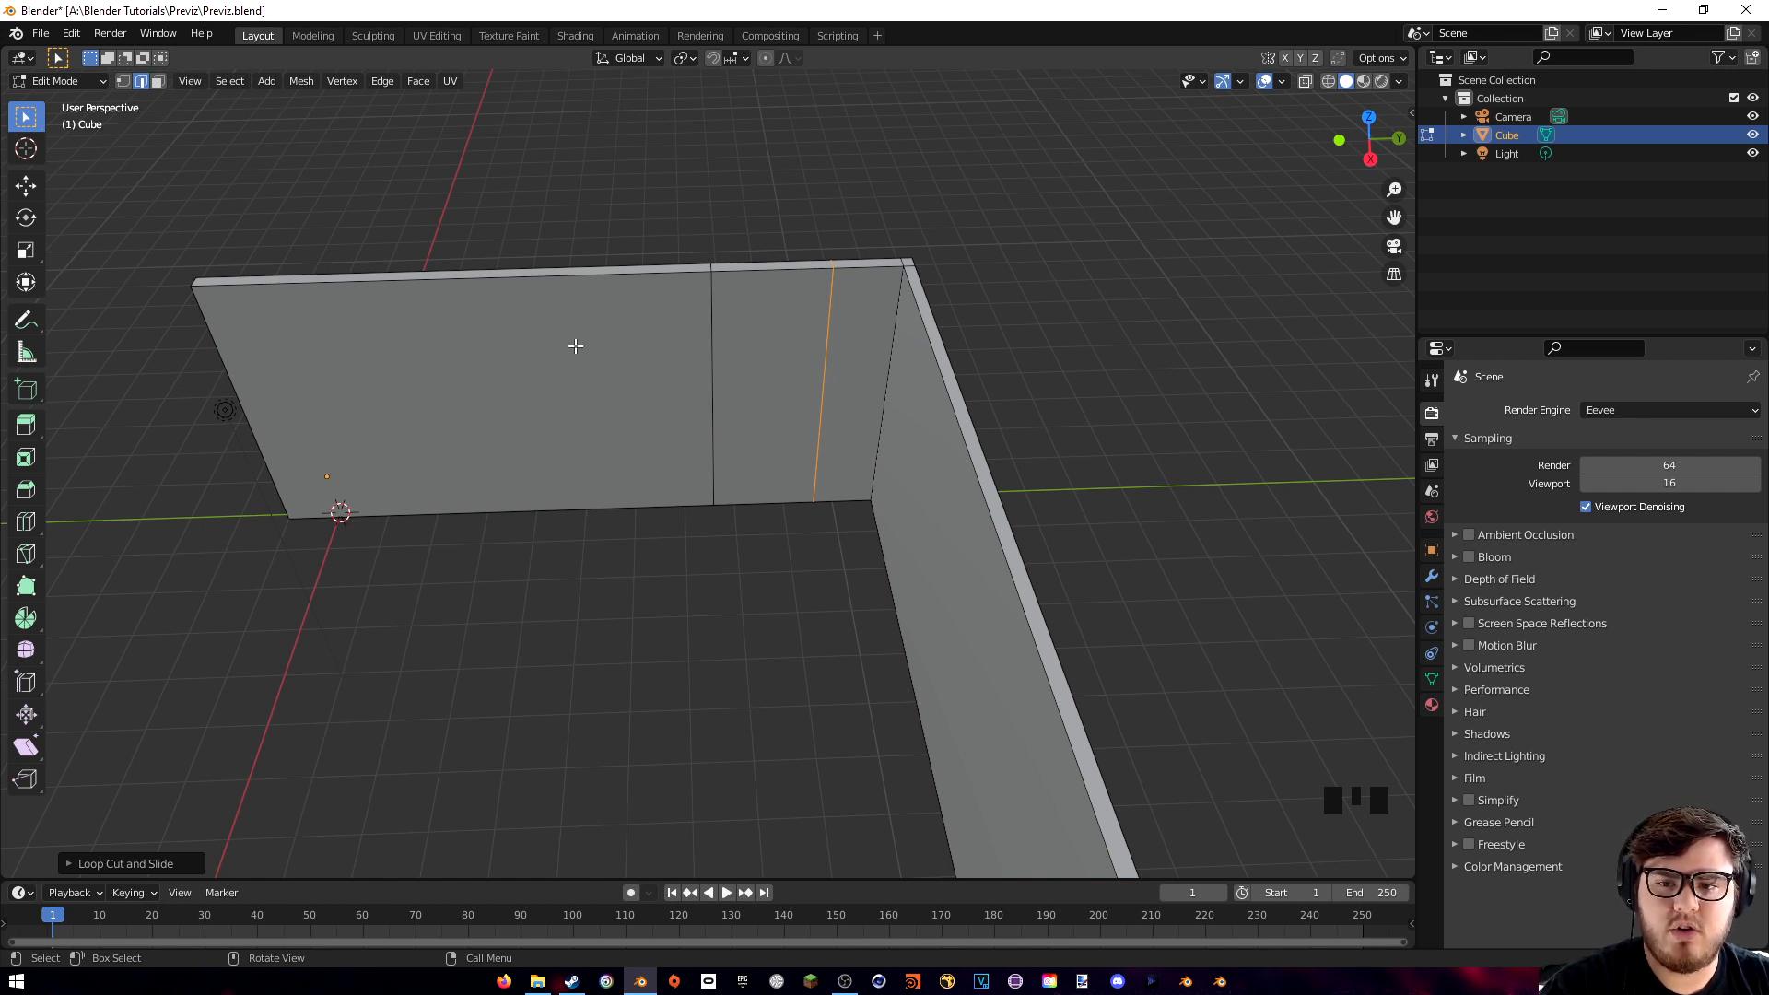
- Add a horizontal loop cut around the walls and slide it above mid-height to mark the top of the doorway
{"action": "key", "text": "ctrl+r"}
{"action": "left_click", "coordinate": [272, 403]}
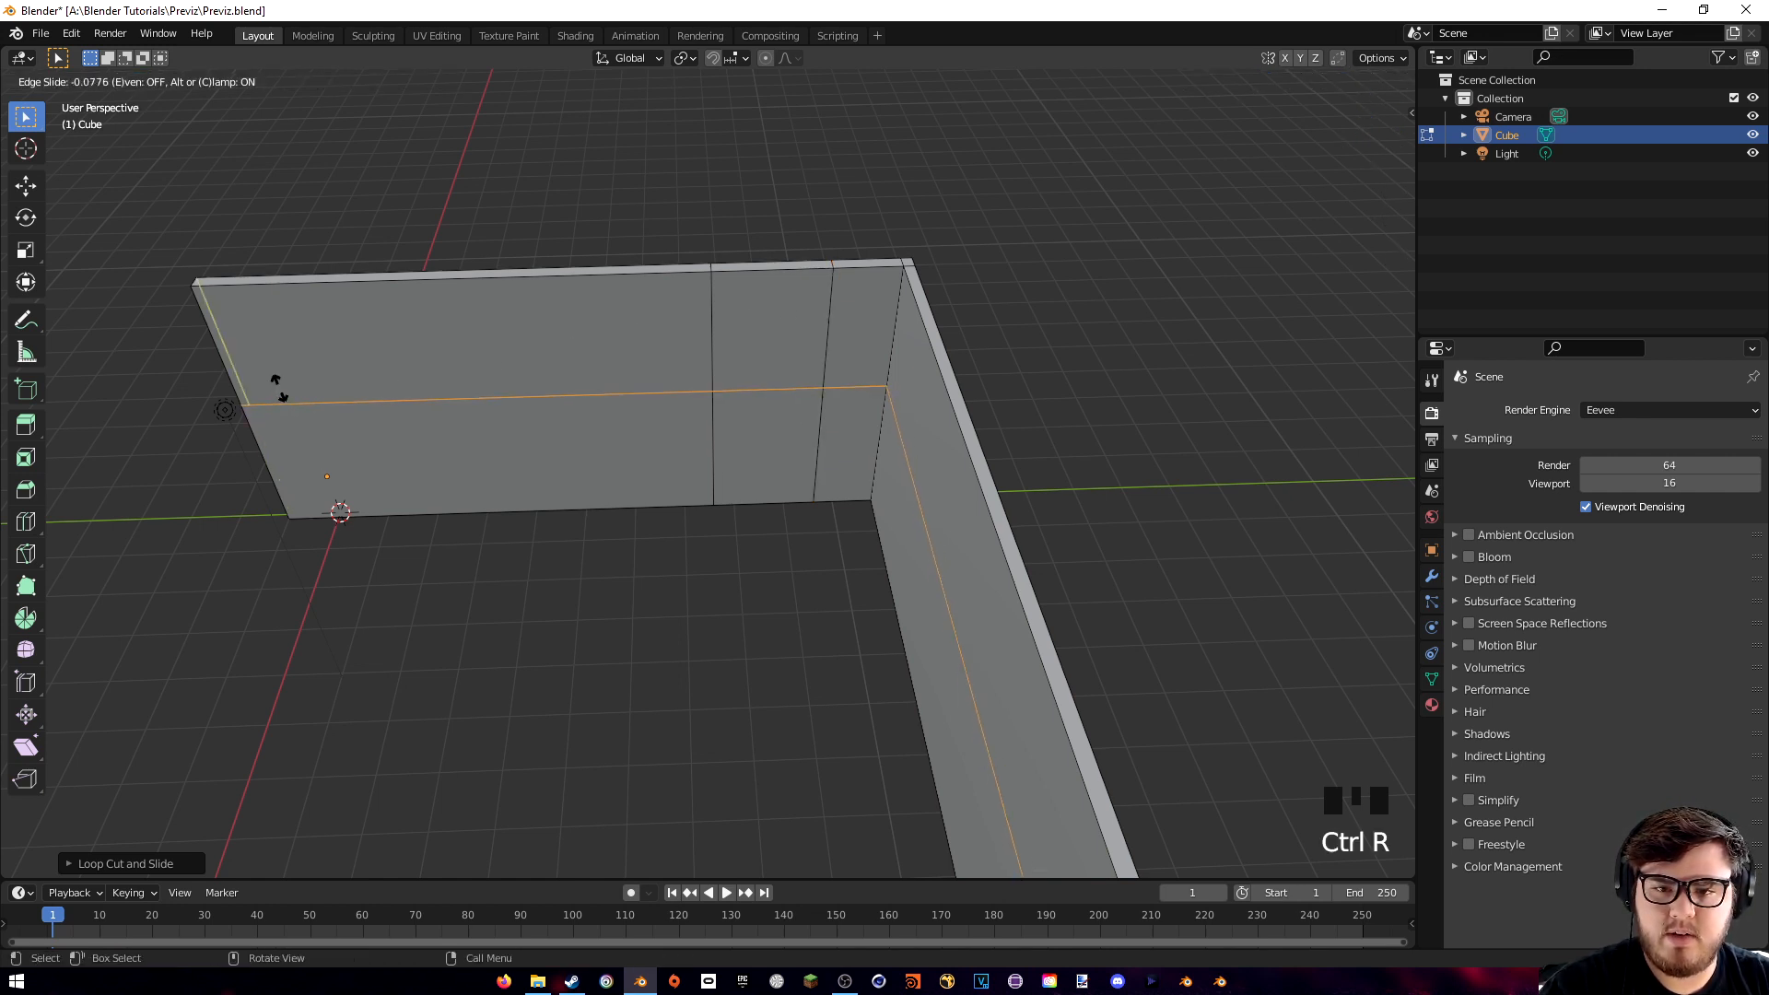
{"action": "left_click", "coordinate": [283, 352]}
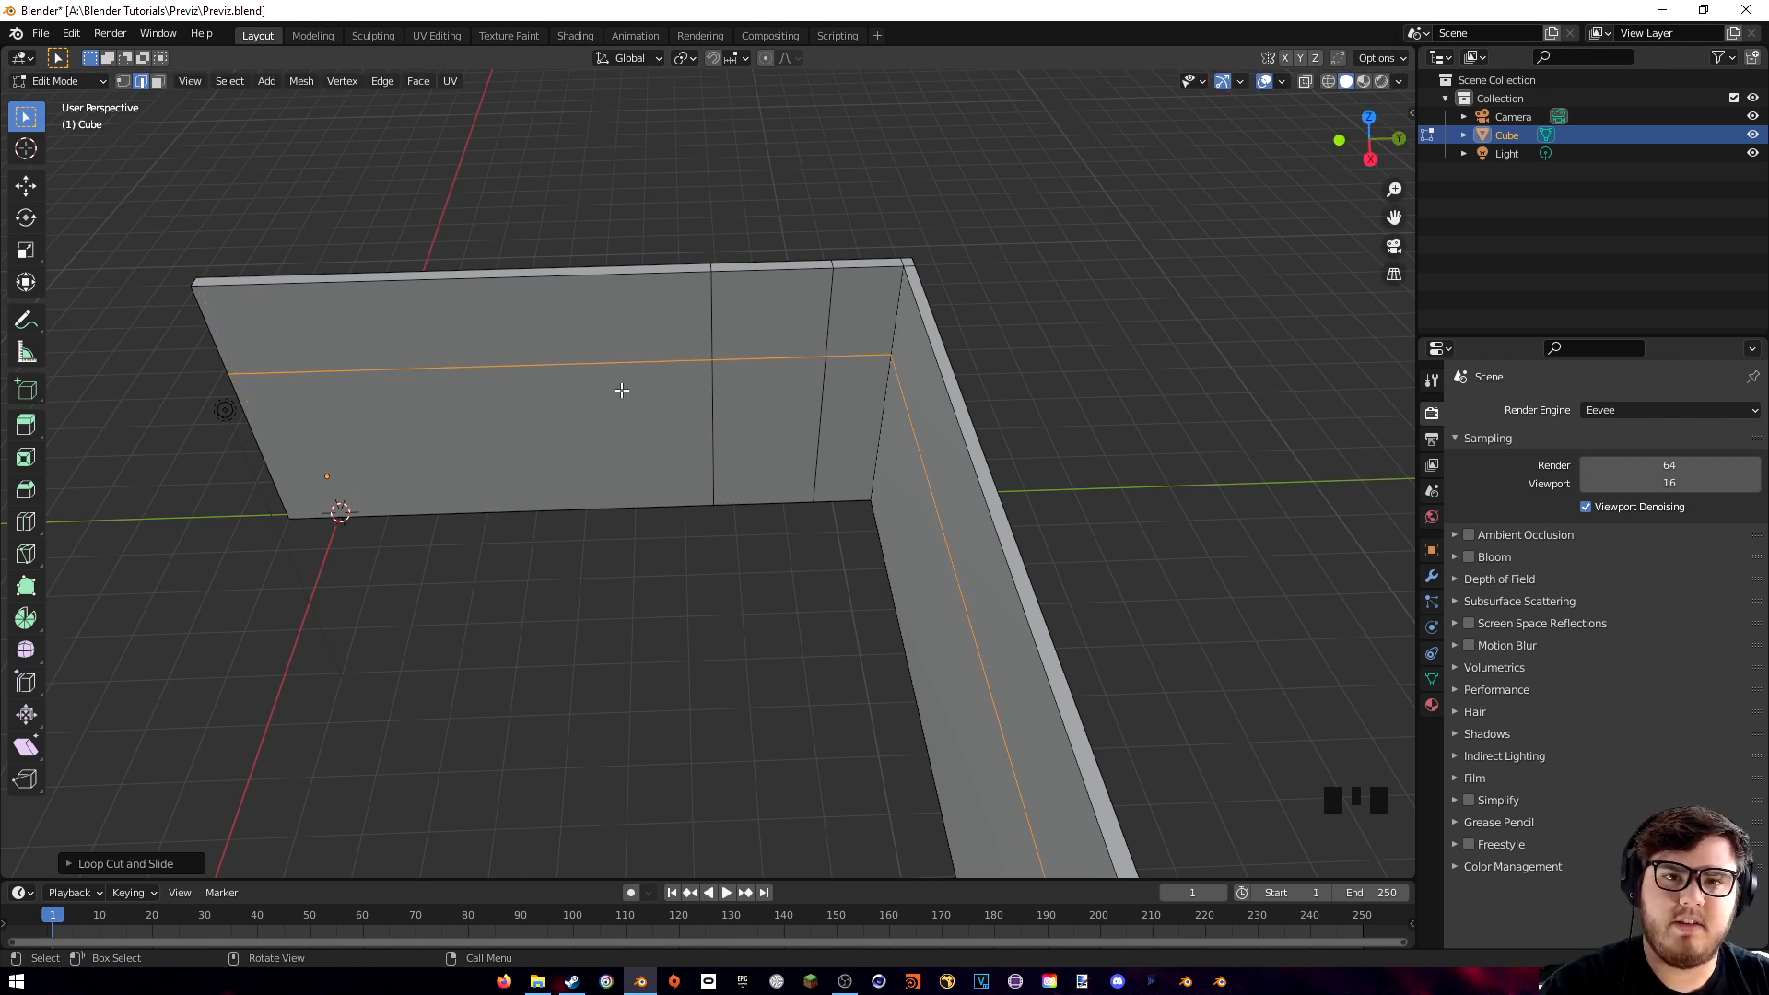
- Delete the near and far faces of the marked doorway section to open a hole through the first wall
{"action": "middle_click_drag", "start_coordinate": [698, 483], "coordinate": [752, 406]}
{"action": "scroll", "coordinate": [819, 593], "scroll_direction": "up", "scroll_amount": 2}
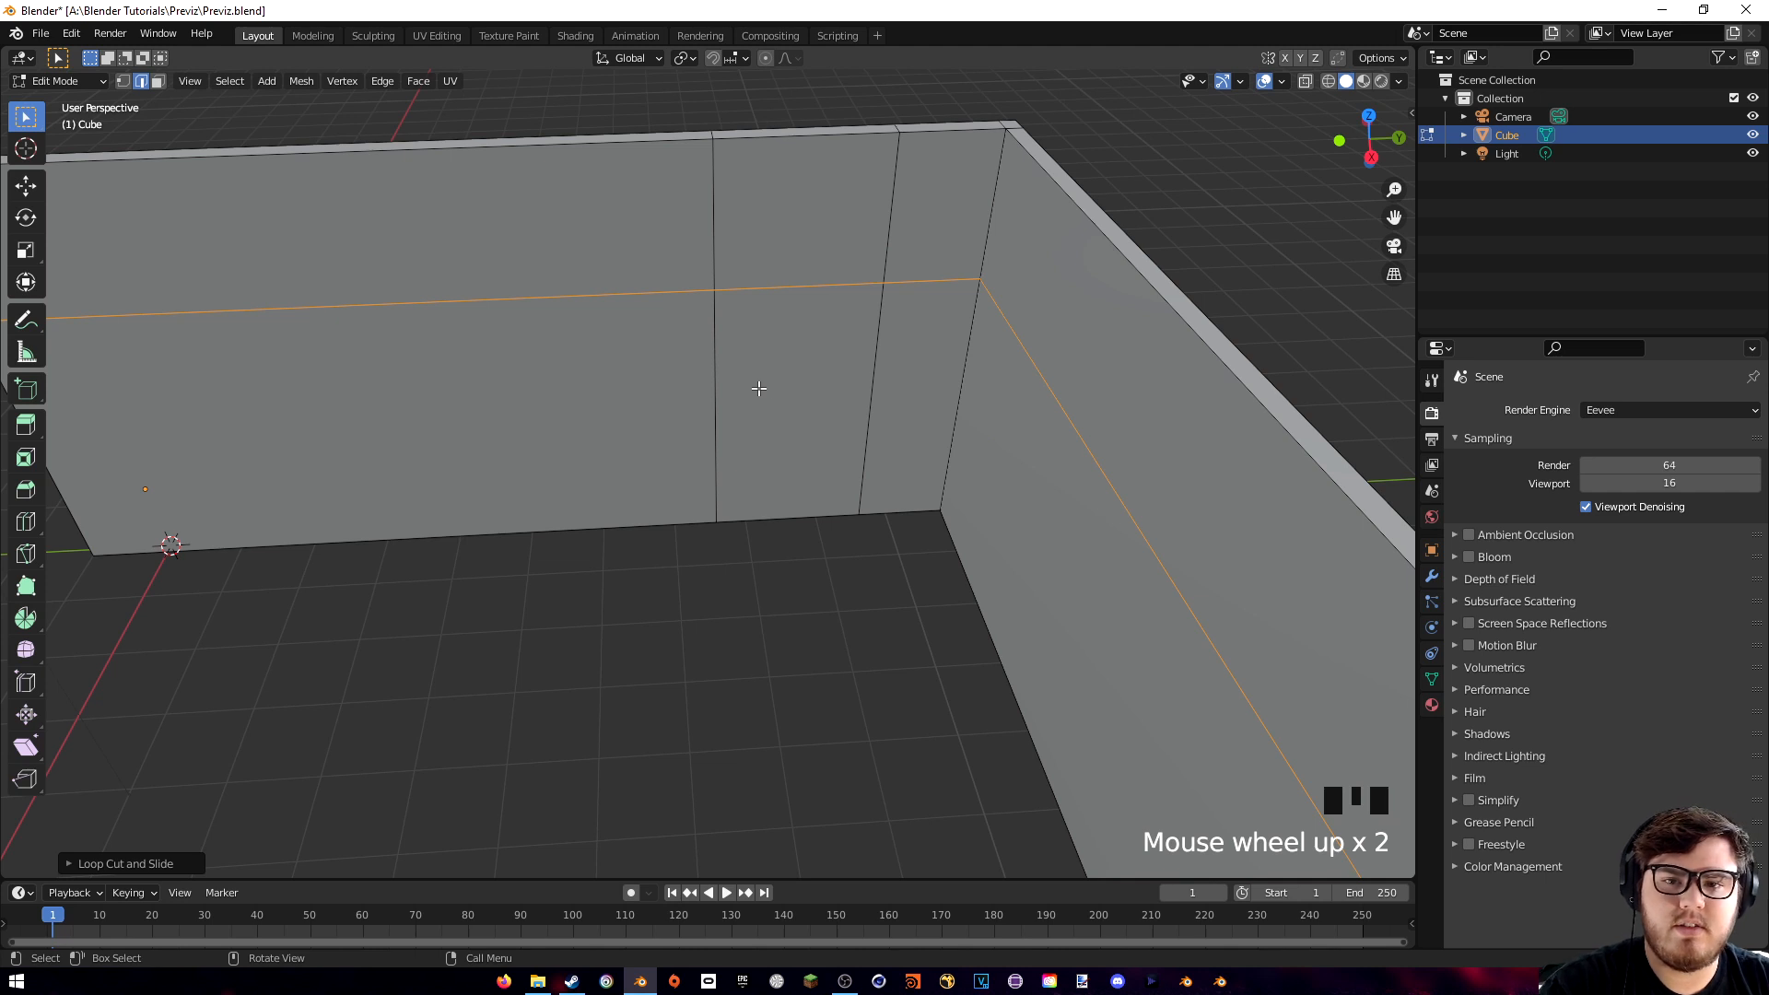
{"action": "key", "text": "3"}
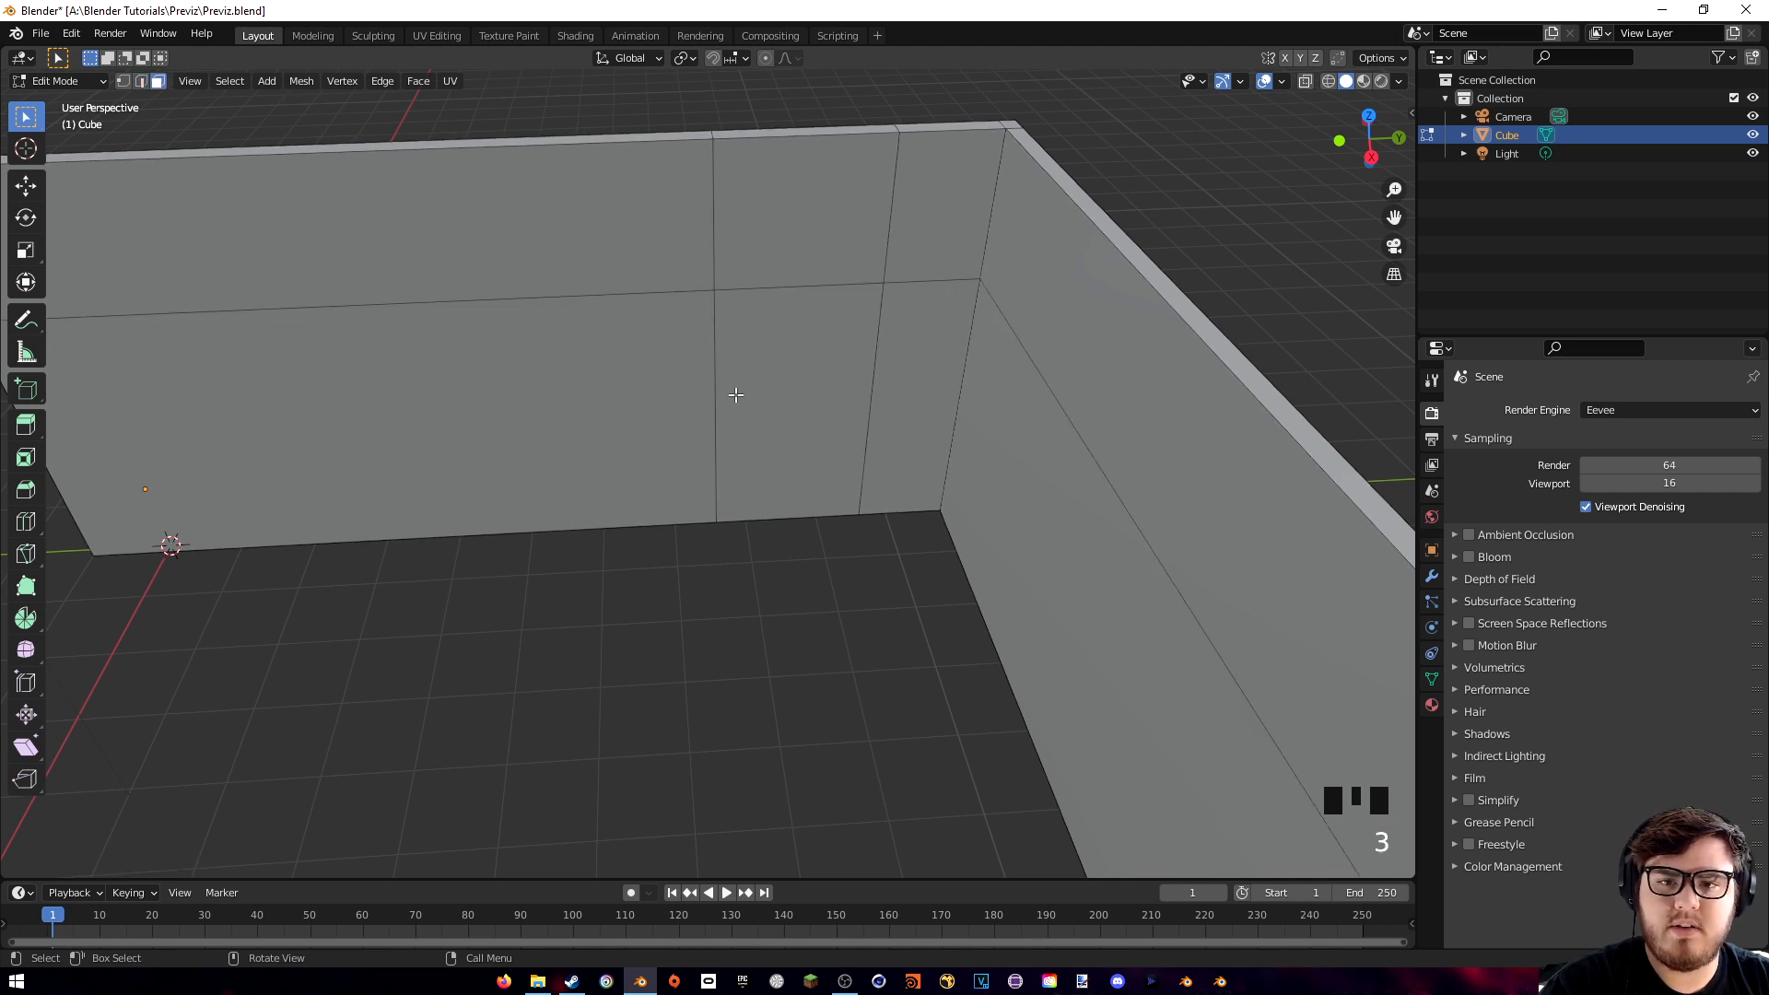
{"action": "left_click", "coordinate": [755, 394]}
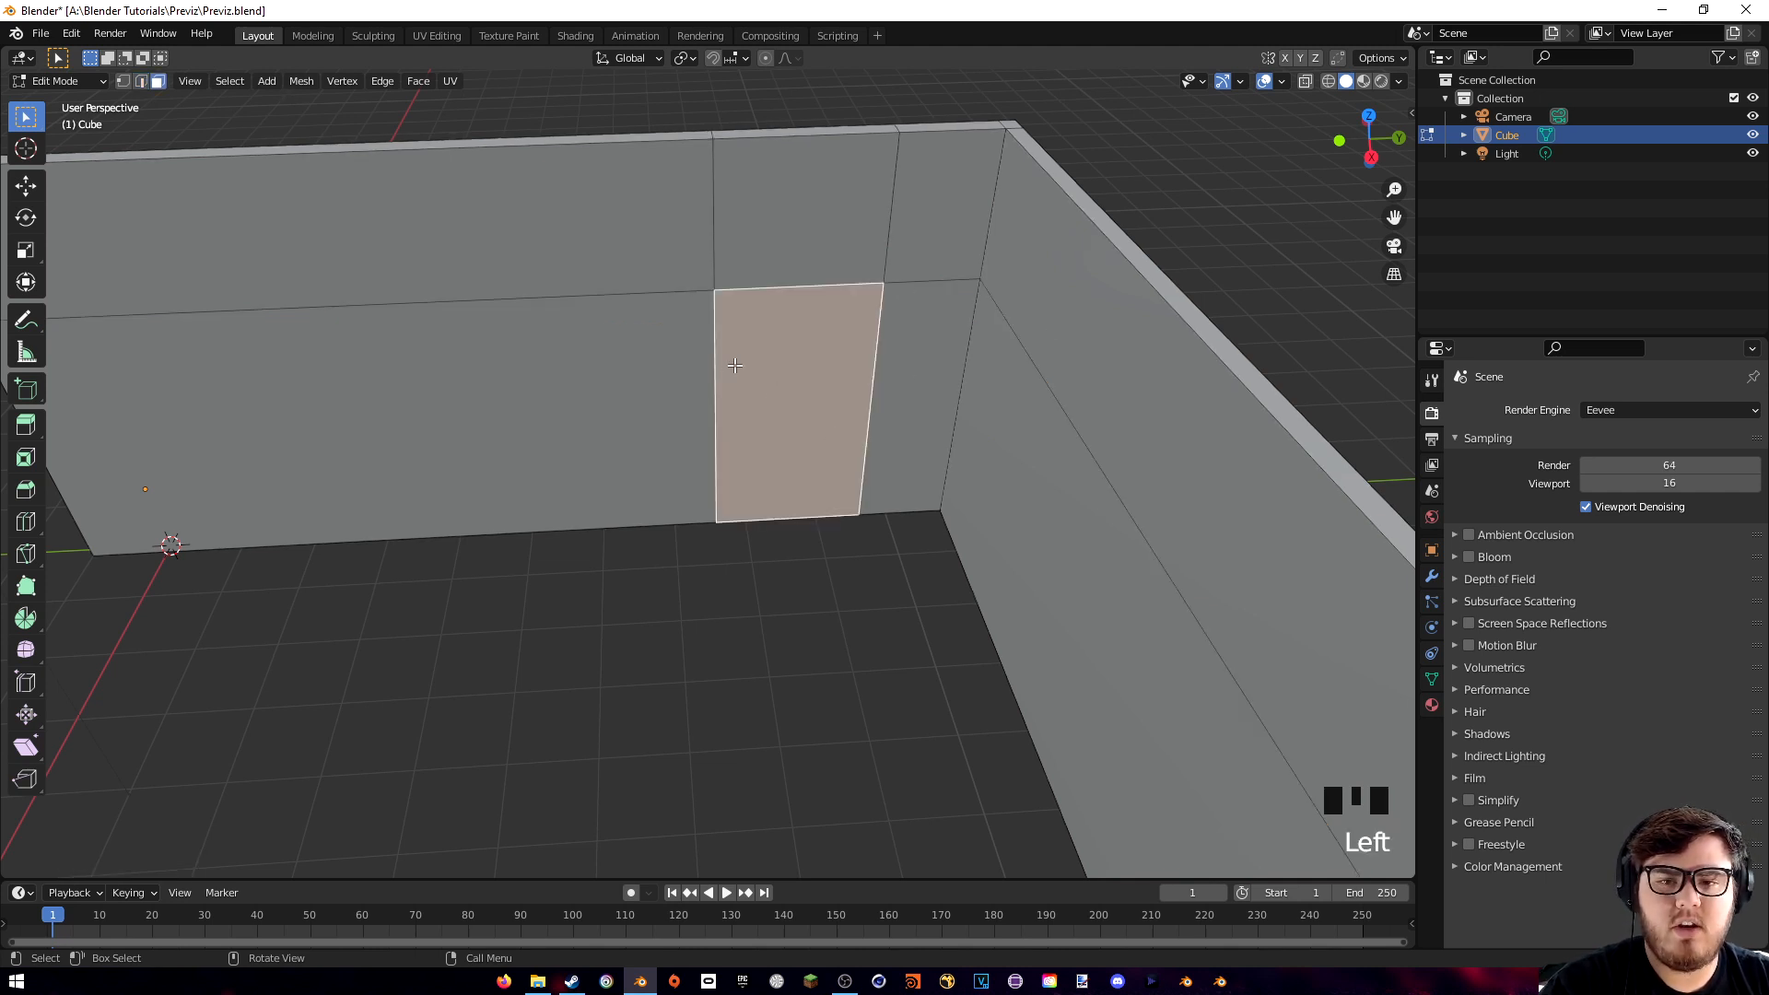
{"action": "key", "text": "x"}
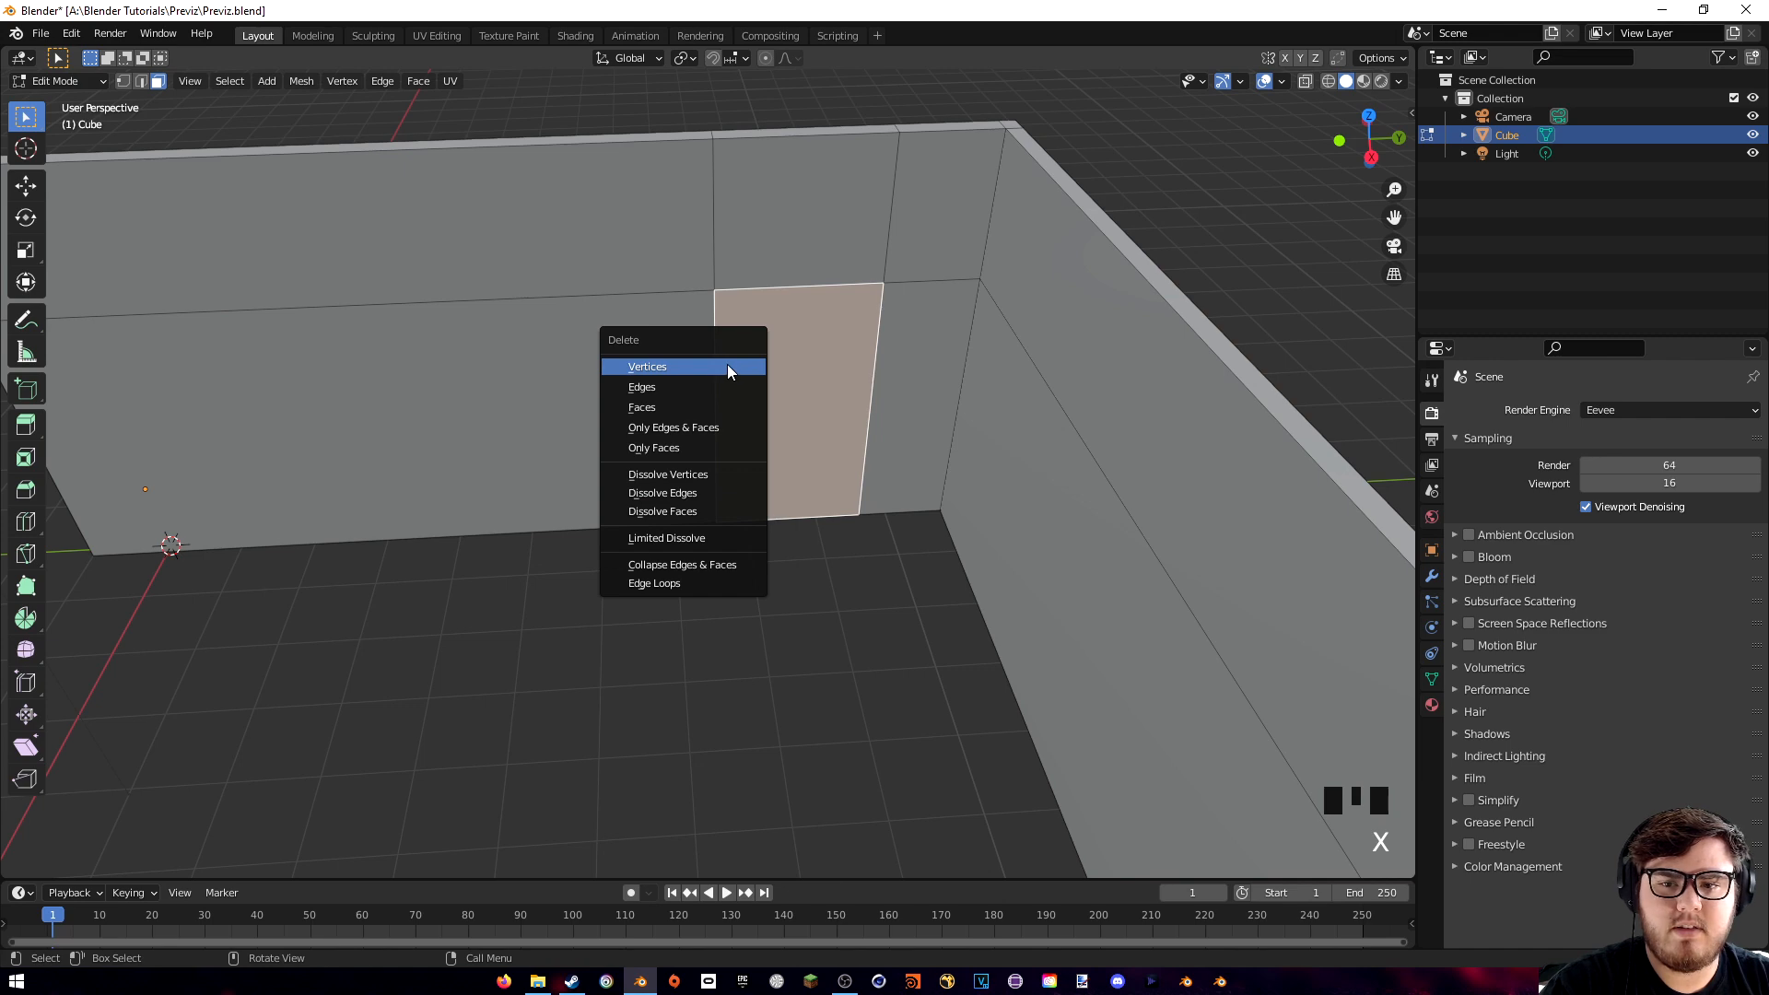
{"action": "left_click", "coordinate": [658, 406]}
{"action": "left_click", "coordinate": [827, 368]}
{"action": "key", "text": "x"}
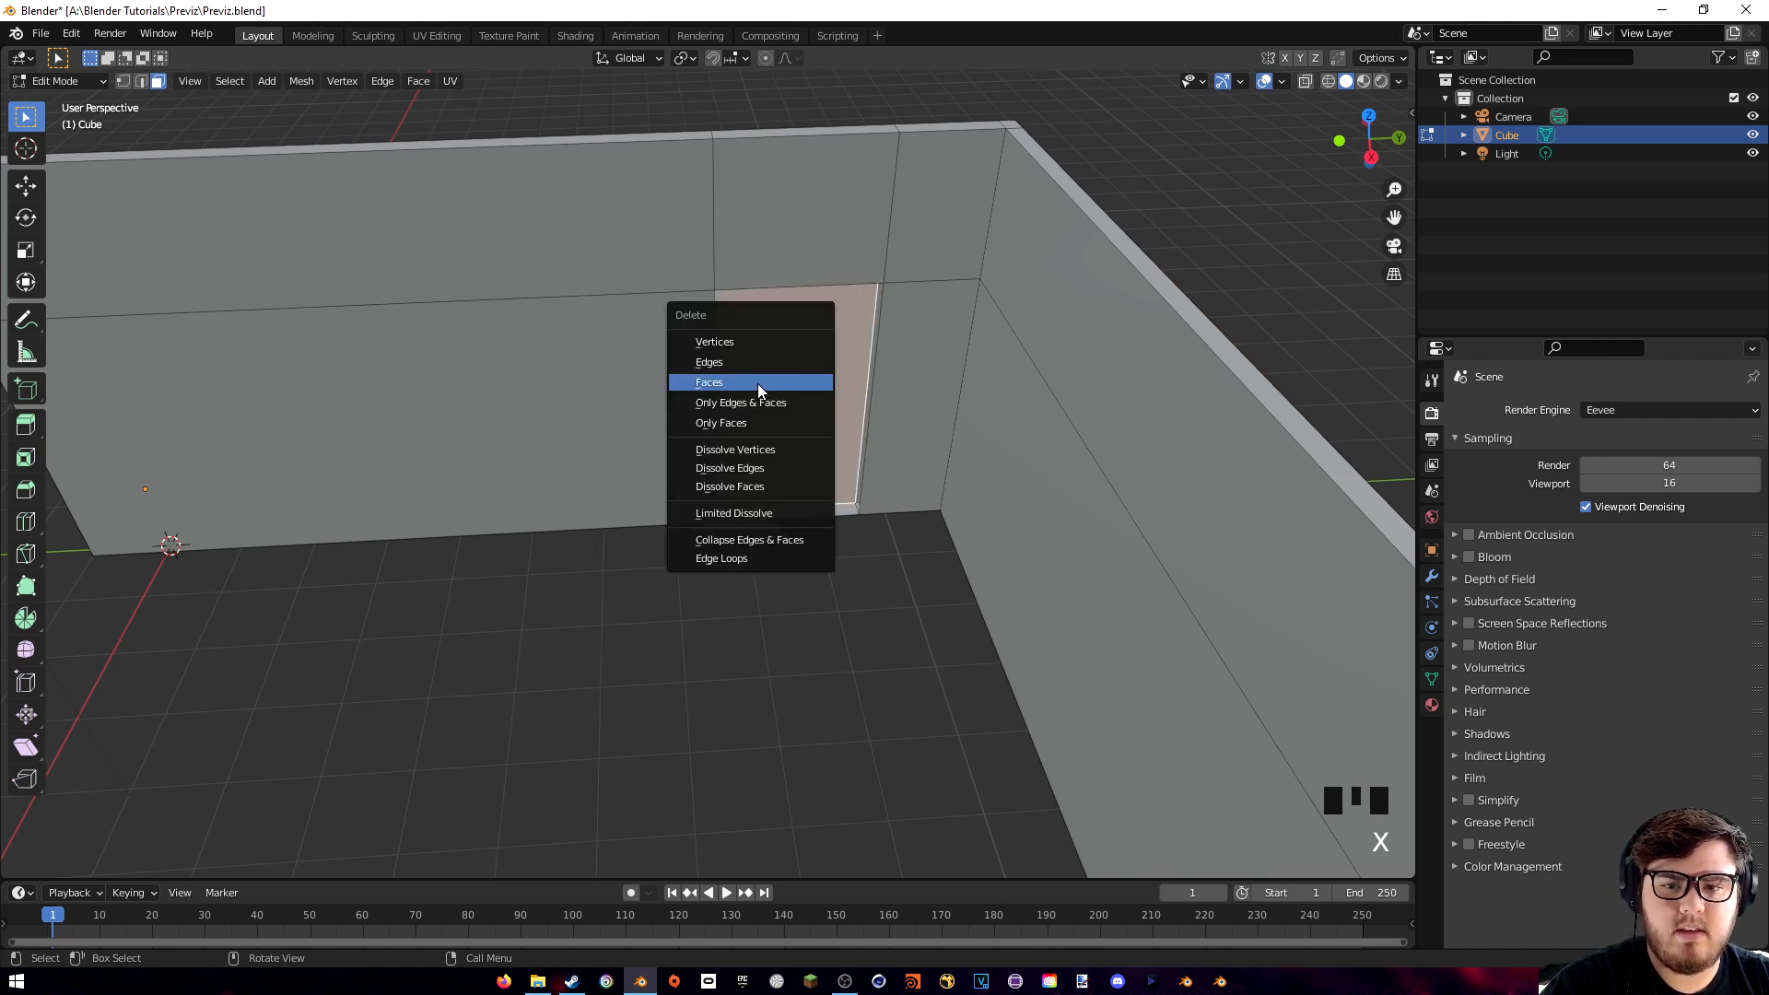
{"action": "left_click", "coordinate": [759, 390]}
- Examine the inner edges and threshold of the doorway opening from several angles
{"action": "middle_click_drag", "start_coordinate": [805, 395], "coordinate": [694, 553]}
{"action": "scroll", "coordinate": [674, 556], "scroll_direction": "down", "scroll_amount": 2}
{"action": "scroll", "coordinate": [672, 533], "scroll_direction": "up", "scroll_amount": 2}
{"action": "middle_click_drag", "start_coordinate": [620, 510], "coordinate": [513, 494]}
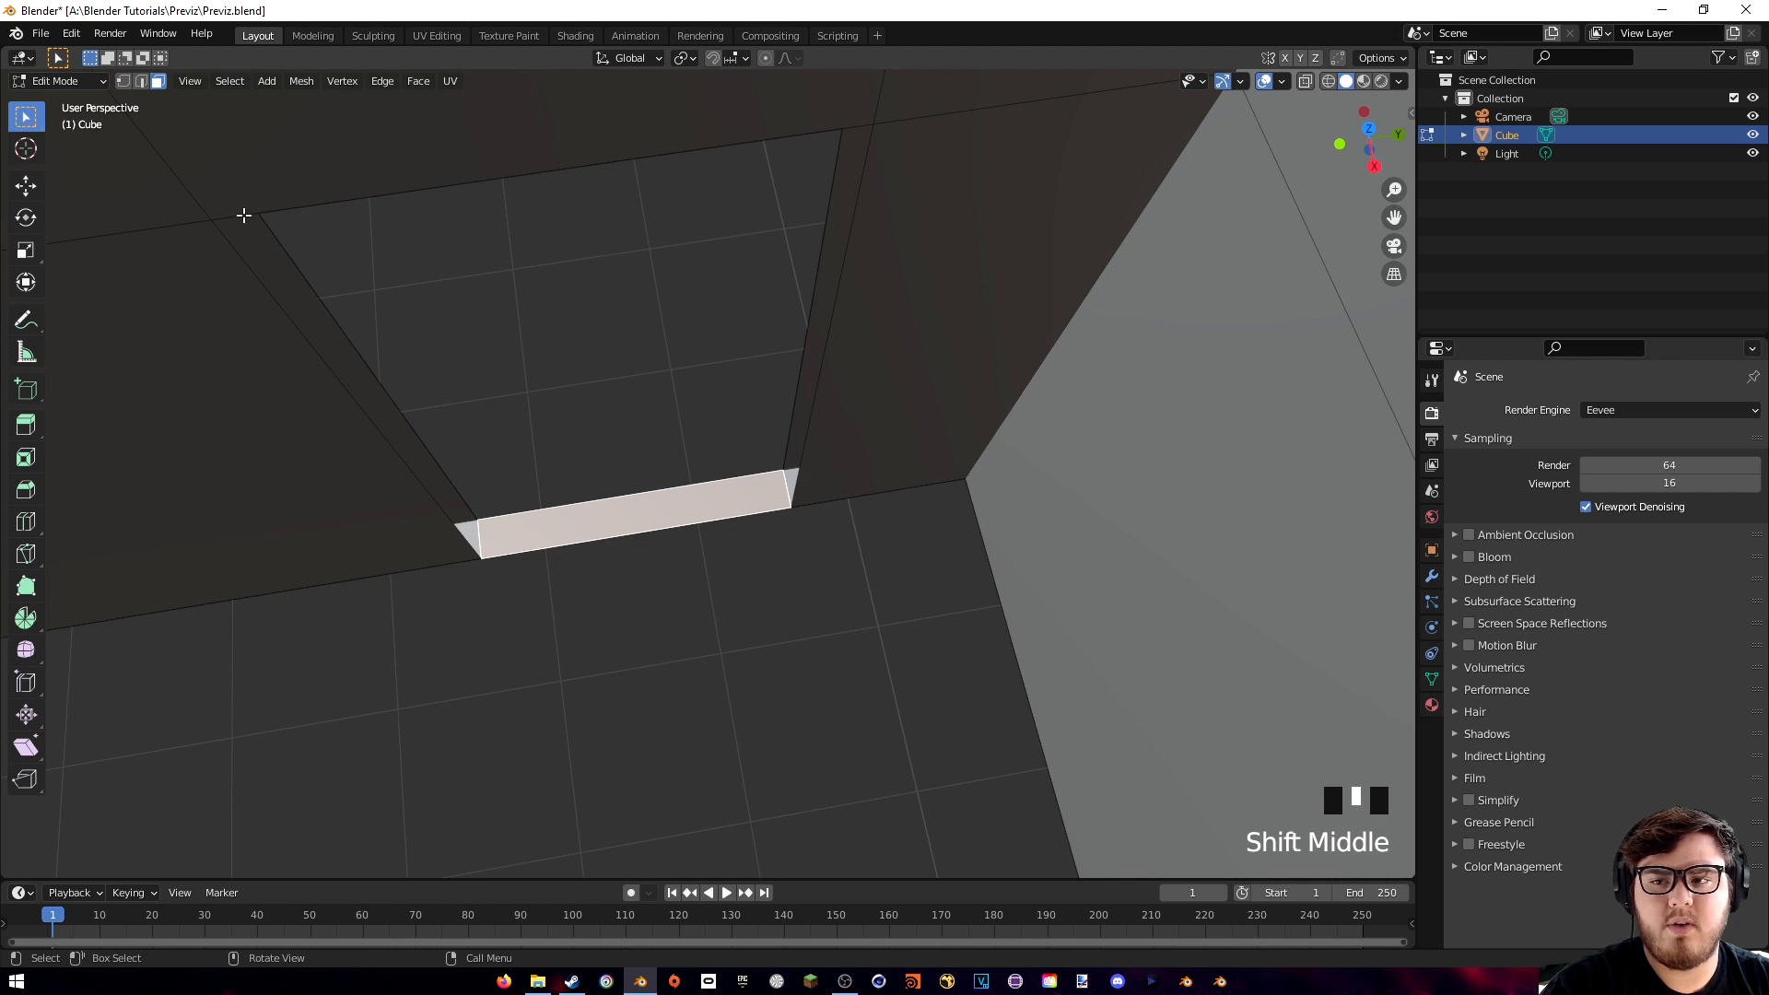
{"action": "middle_click_drag", "start_coordinate": [434, 543], "coordinate": [454, 473]}
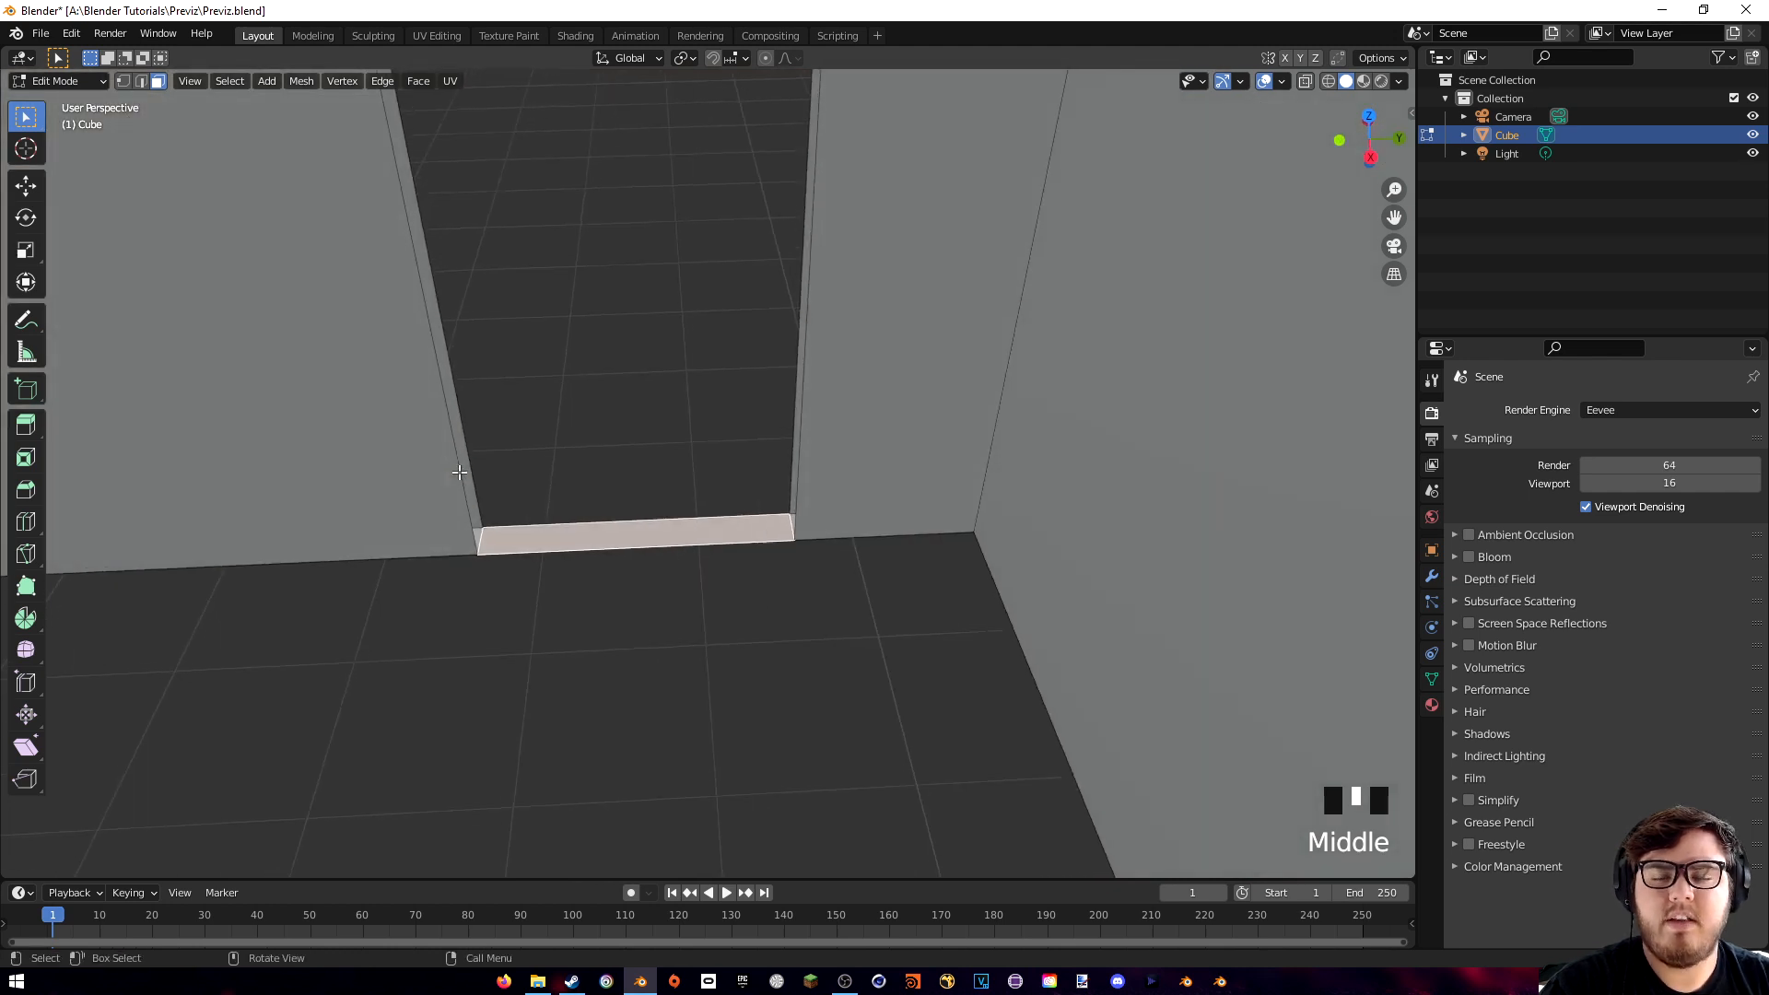
- Delete the threshold face across the bottom of the doorway opening
{"action": "key", "text": "x"}
{"action": "left_click", "coordinate": [623, 403]}
{"action": "middle_click_drag", "start_coordinate": [636, 414], "coordinate": [724, 409]}
{"action": "scroll", "coordinate": [627, 489], "scroll_direction": "down", "scroll_amount": 2}
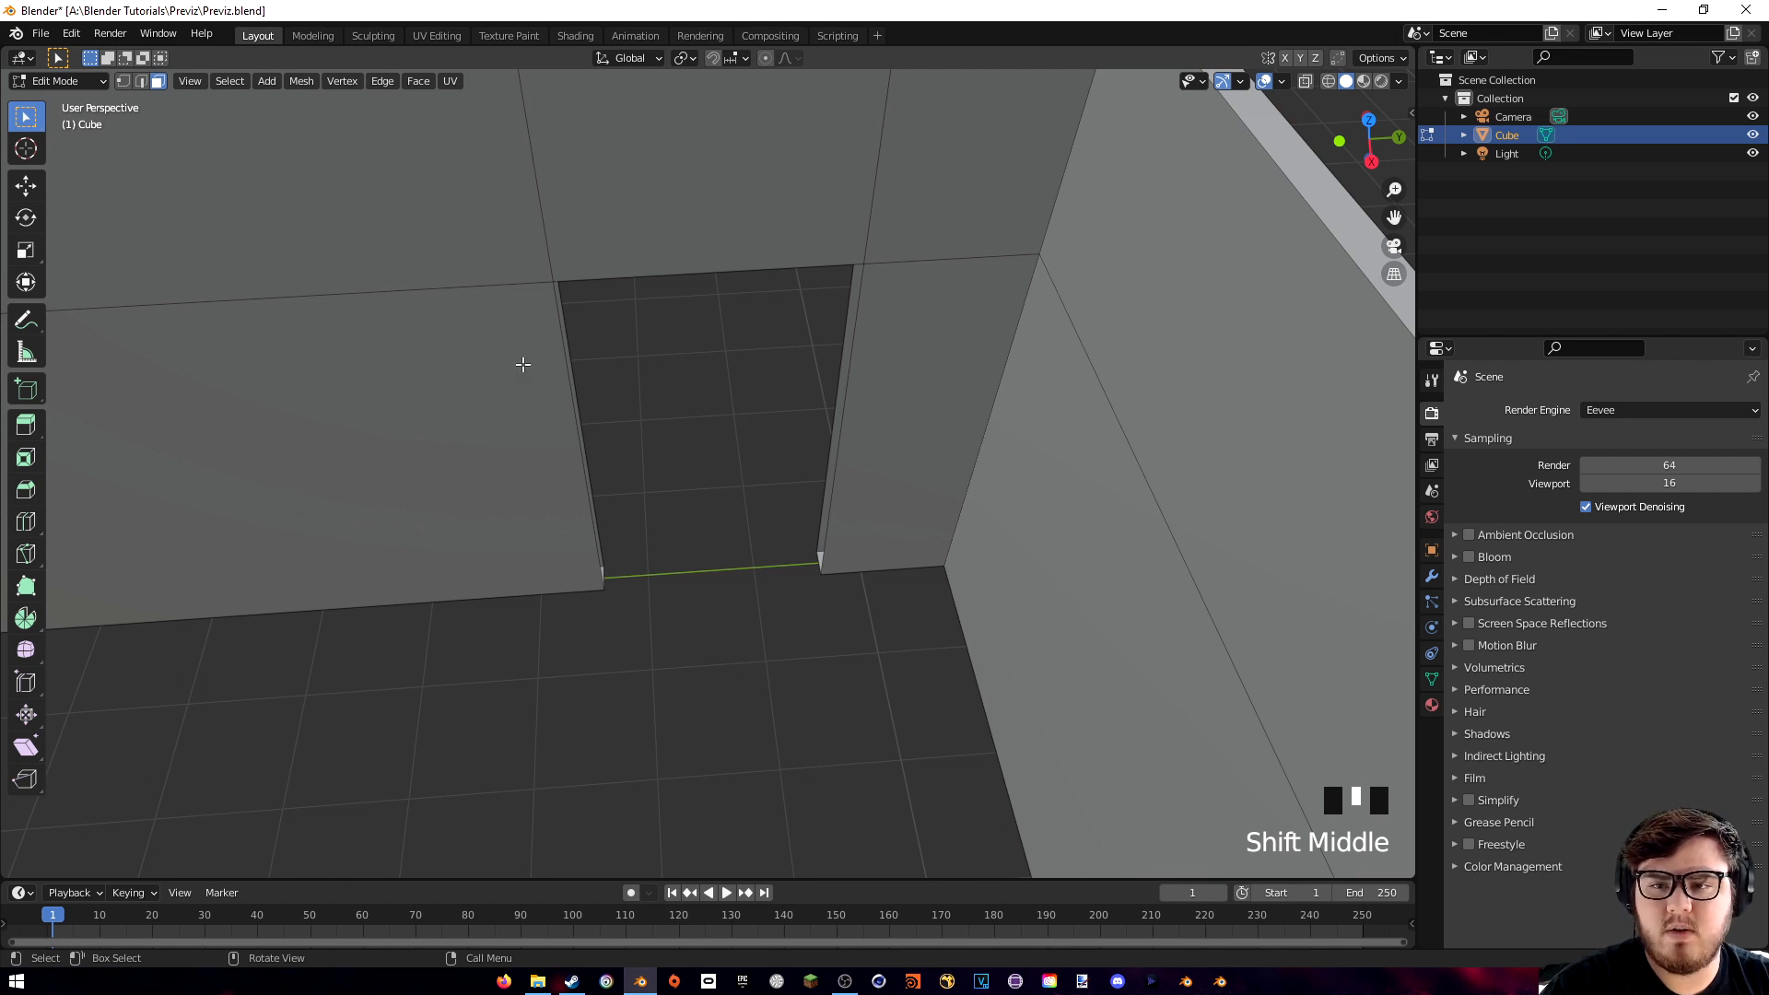
{"action": "scroll", "coordinate": [675, 399], "scroll_direction": "up", "scroll_amount": 2}
{"action": "scroll", "coordinate": [682, 403], "scroll_direction": "down", "scroll_amount": 1}
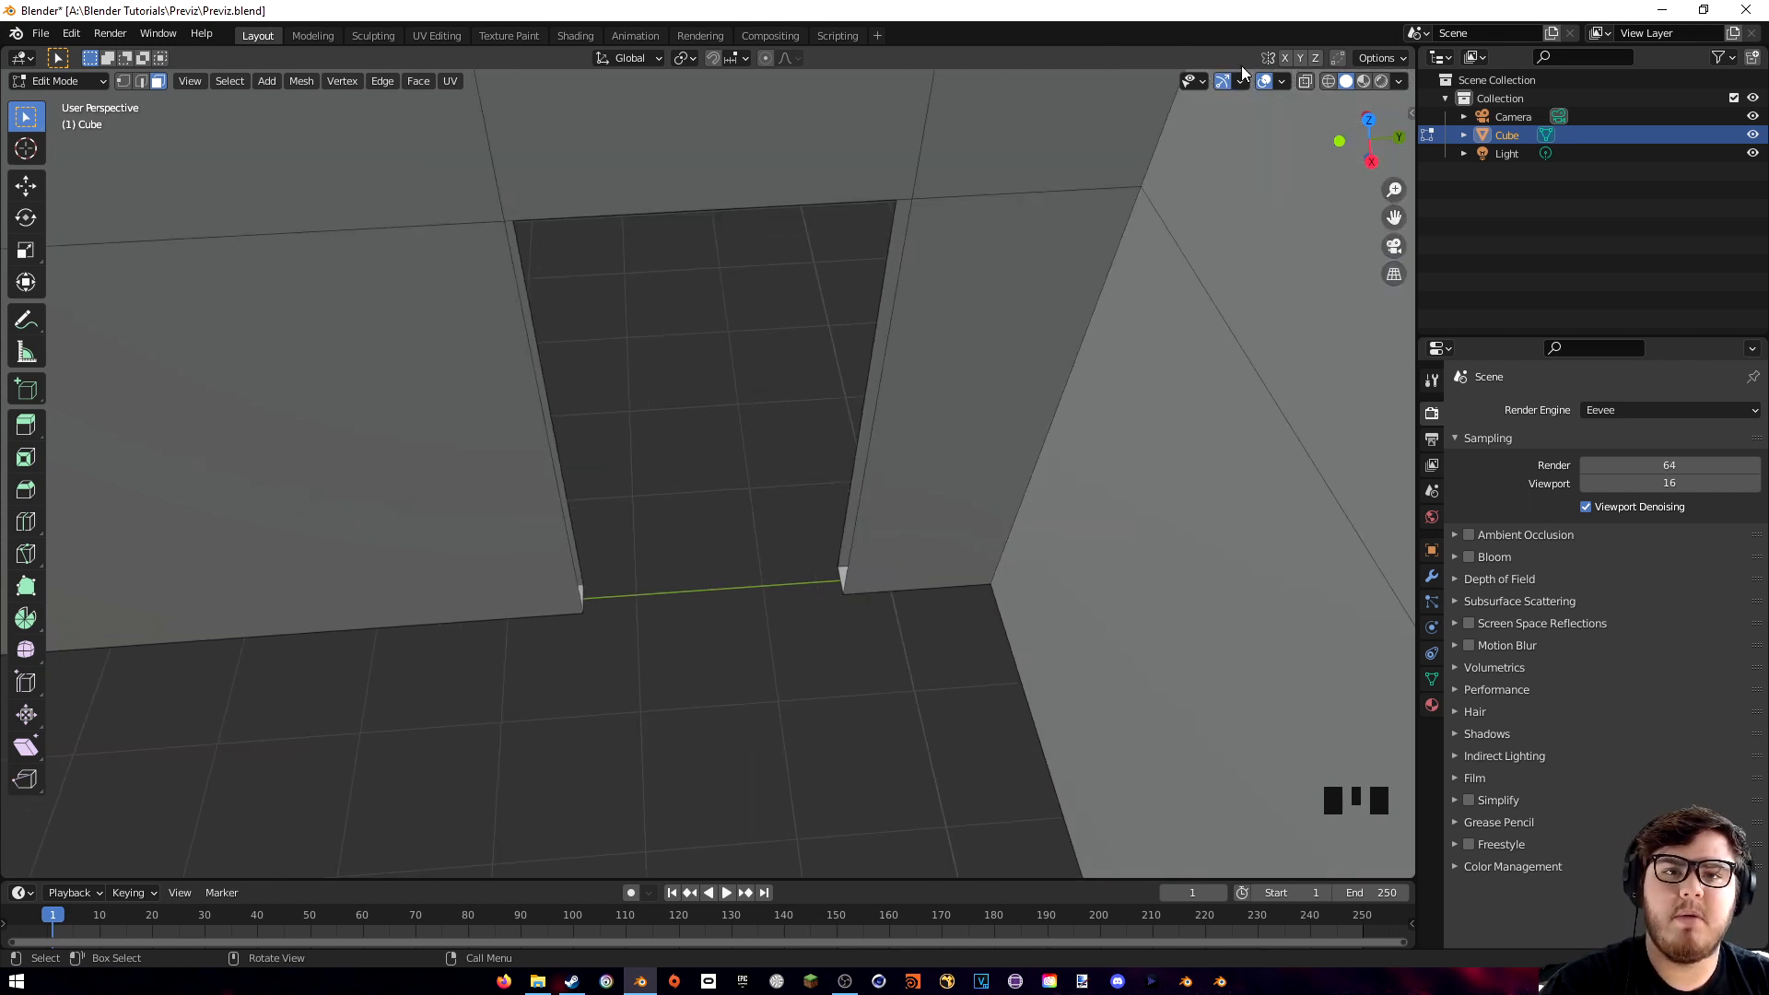
- Show the walls in wireframe with vertex selection and test-select the vertices at the doorway's upper corner away from the room corner
{"action": "left_click", "coordinate": [1327, 81]}
{"action": "middle_click_drag", "start_coordinate": [833, 266], "coordinate": [884, 262]}
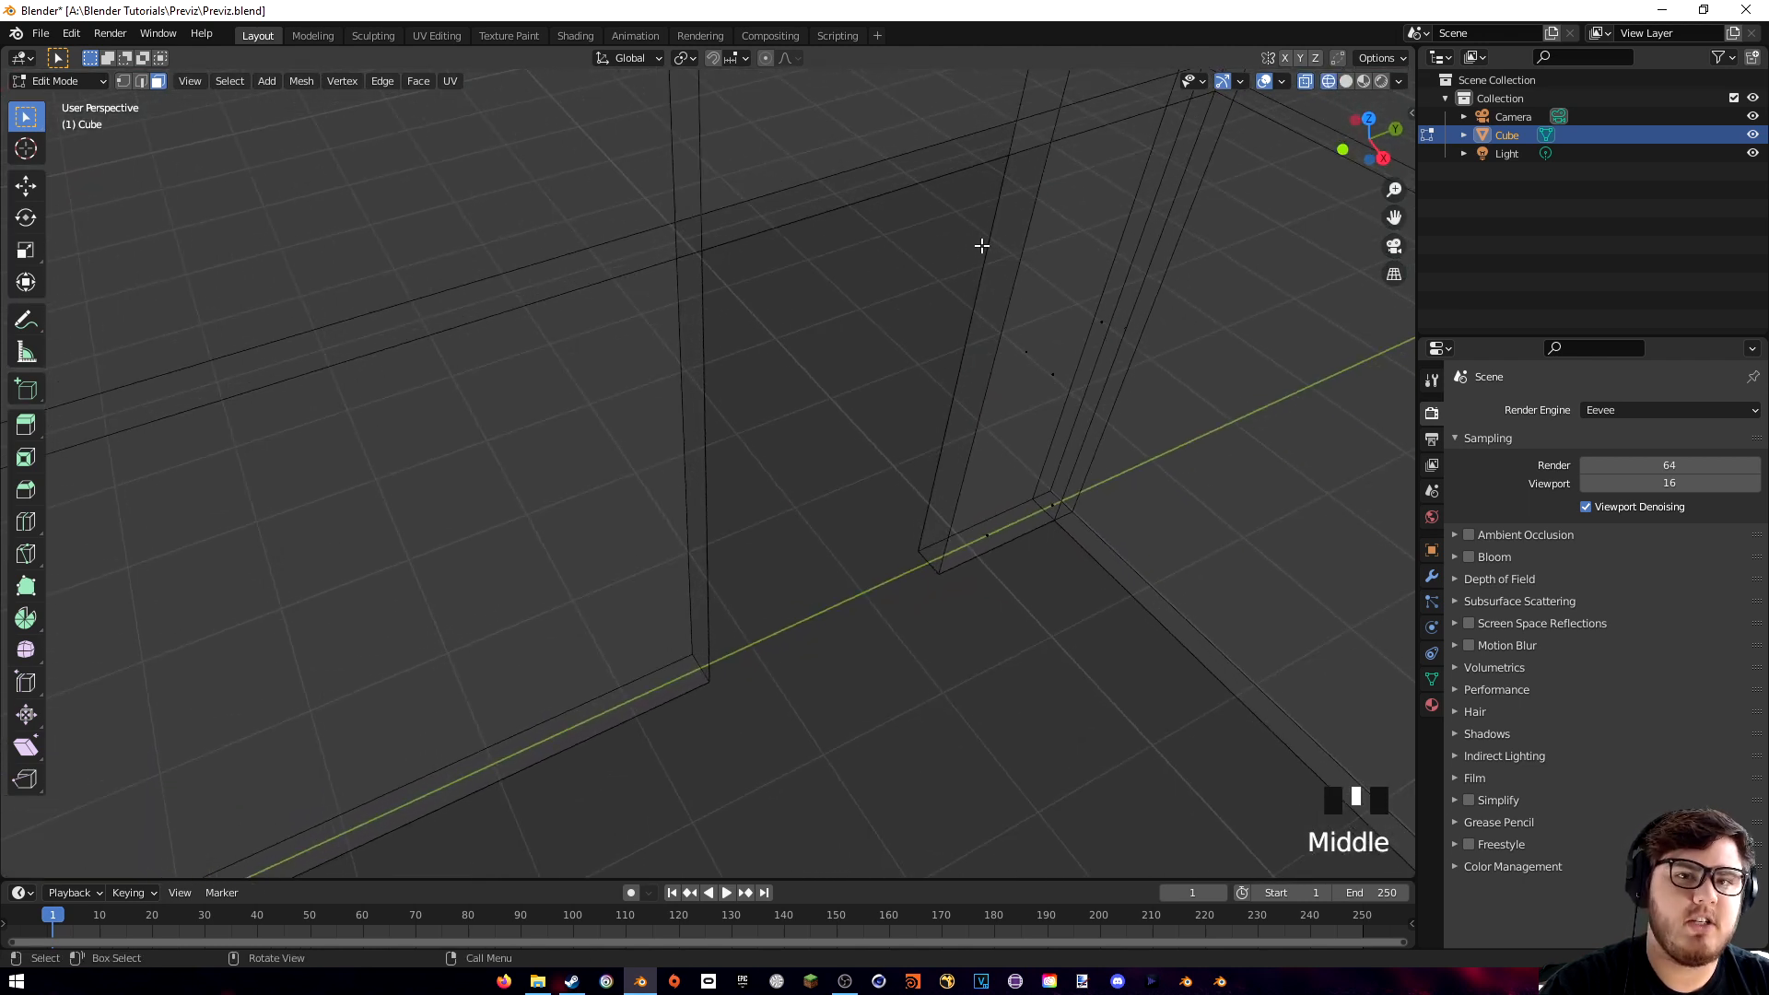
{"action": "middle_click_drag", "start_coordinate": [994, 248], "coordinate": [934, 248], "text": "shift"}
{"action": "left_click", "coordinate": [122, 81]}
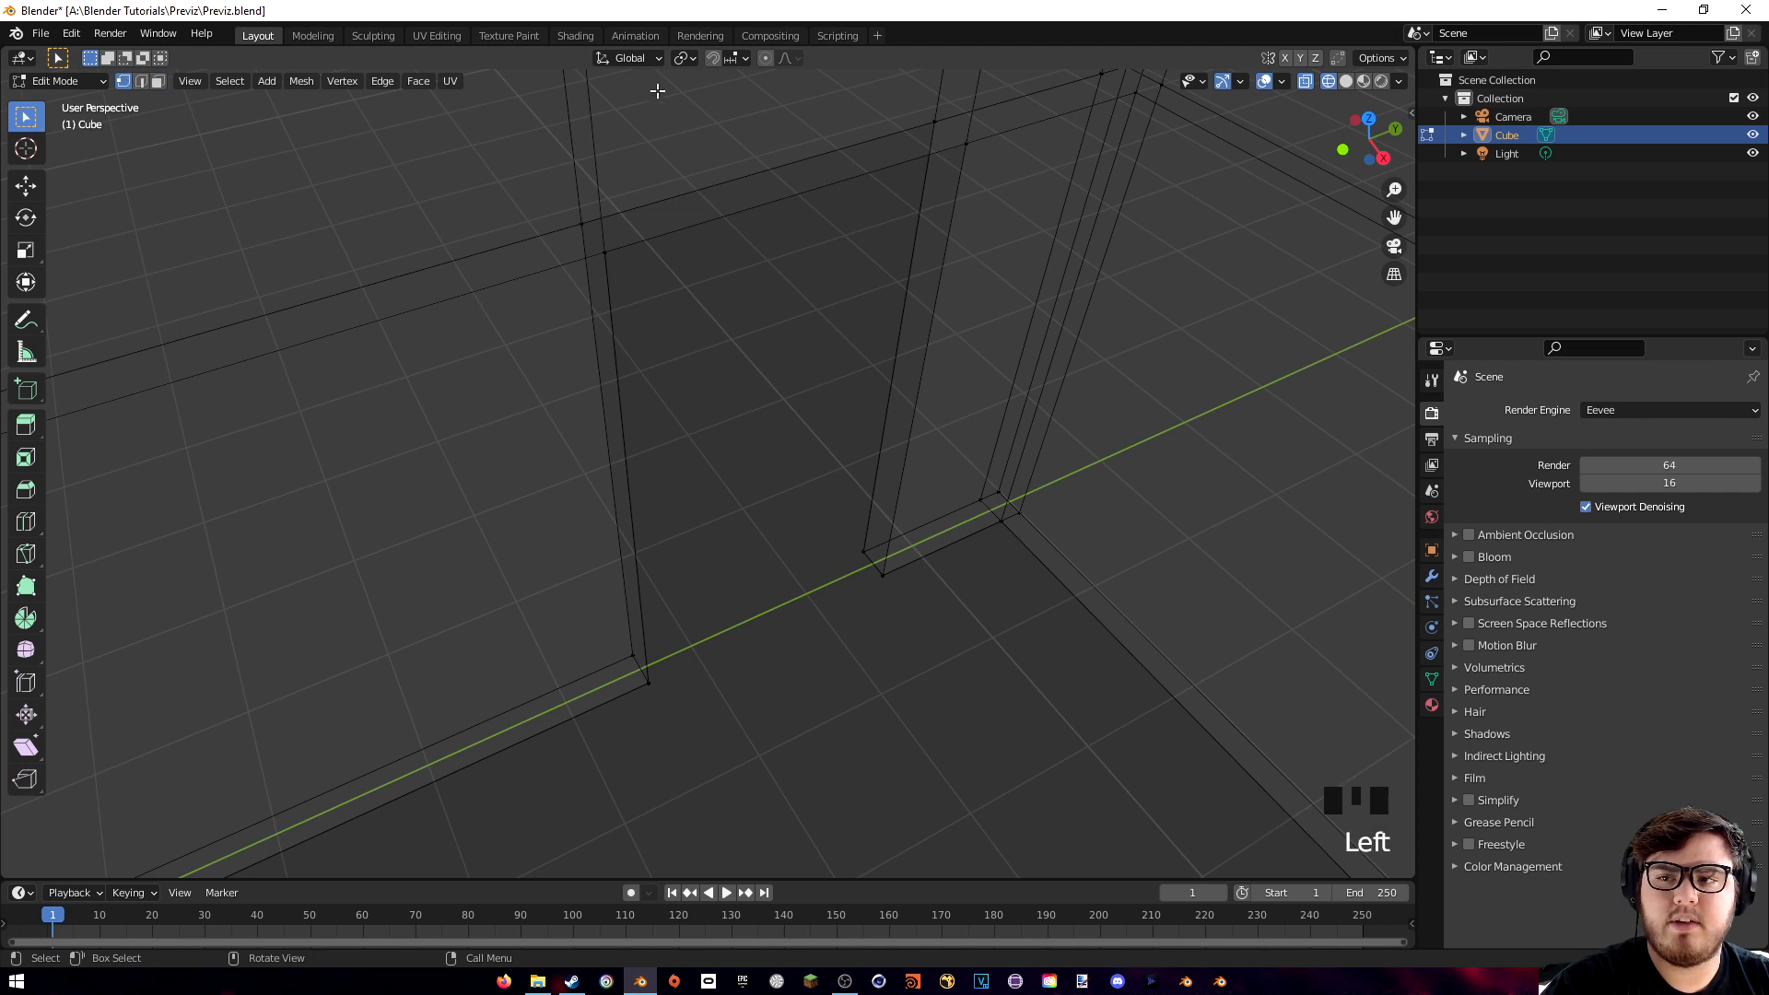
{"action": "middle_click_drag", "start_coordinate": [635, 241], "coordinate": [612, 272]}
{"action": "left_click_drag", "start_coordinate": [427, 169], "coordinate": [589, 297]}
{"action": "key", "text": "g"}
{"action": "right_click", "coordinate": [808, 261]}
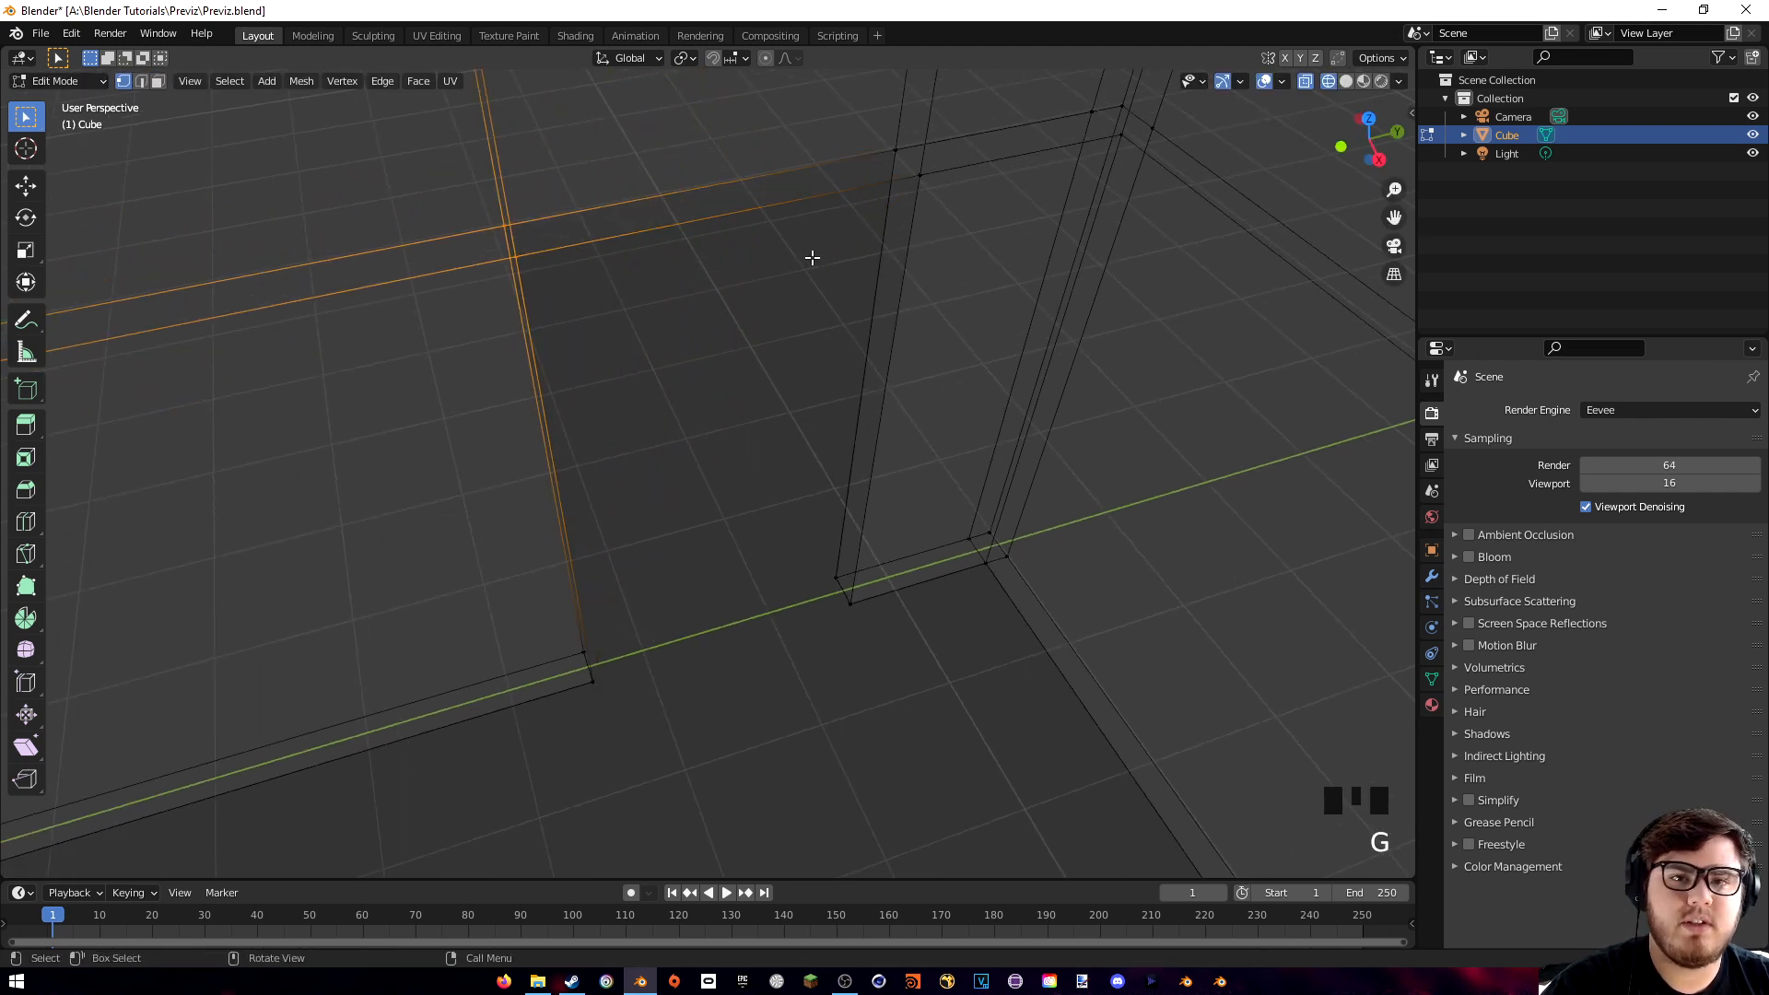
{"action": "left_click", "coordinate": [1346, 81]}
{"action": "left_click", "coordinate": [1204, 186]}
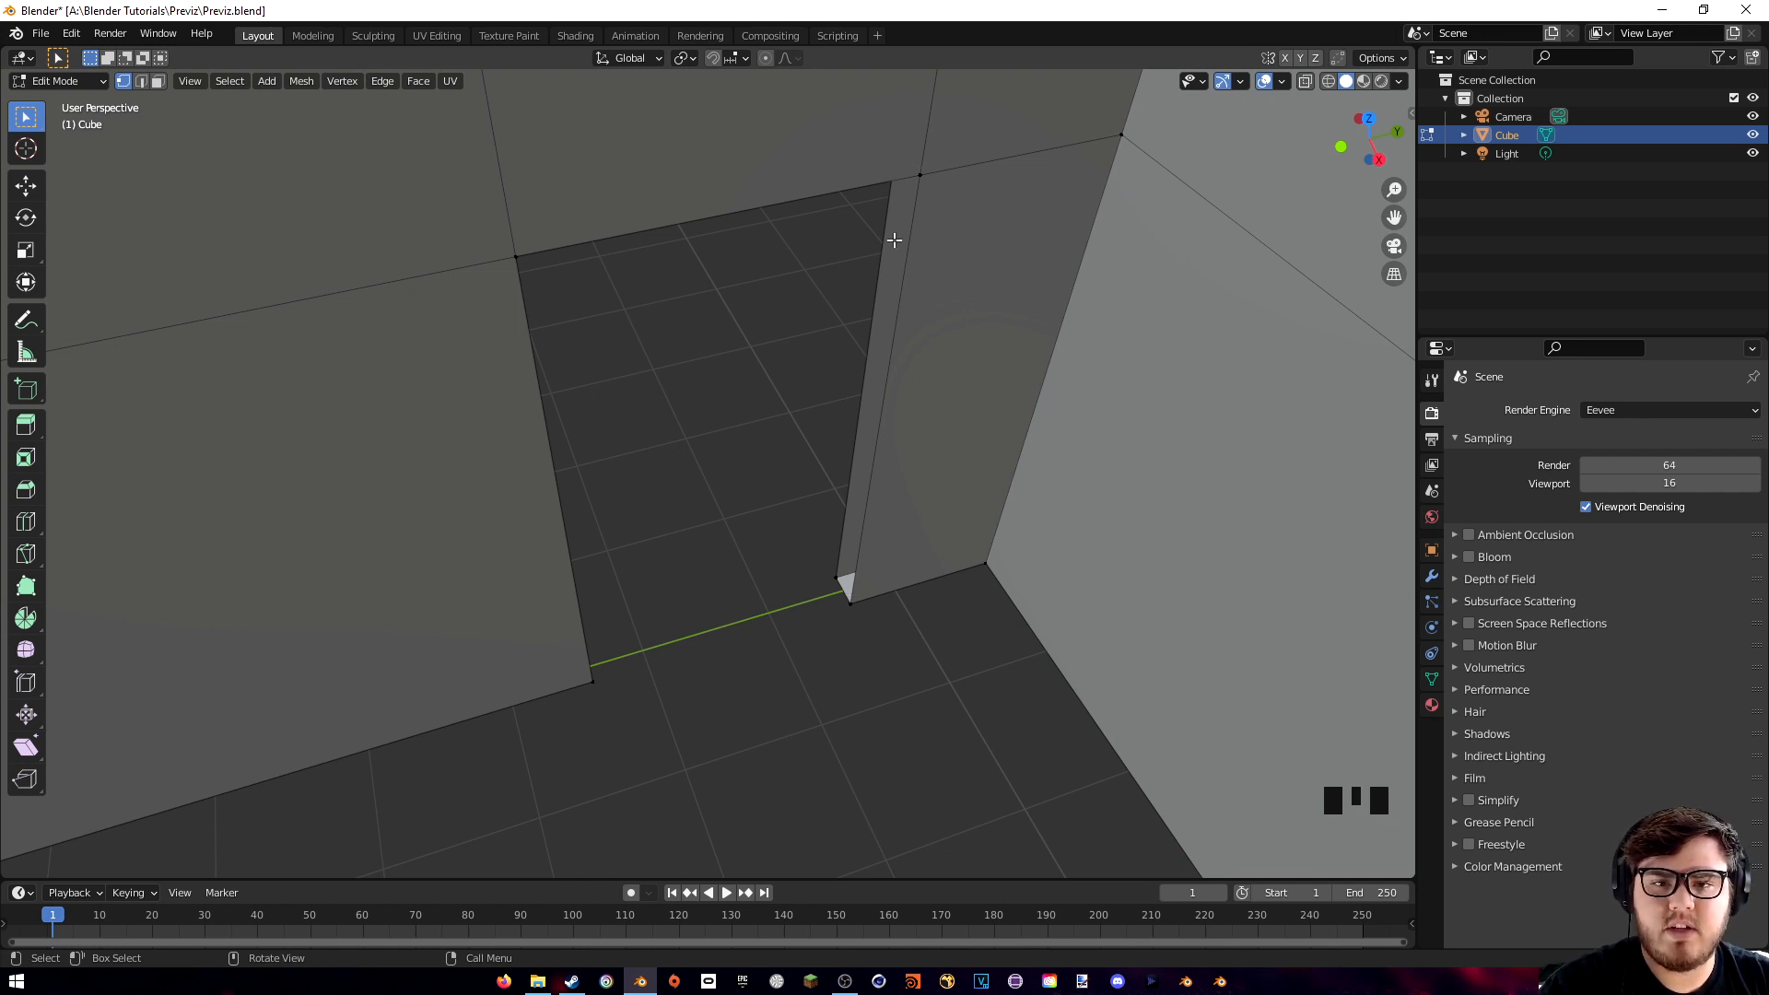
{"action": "left_click", "coordinate": [1328, 81]}
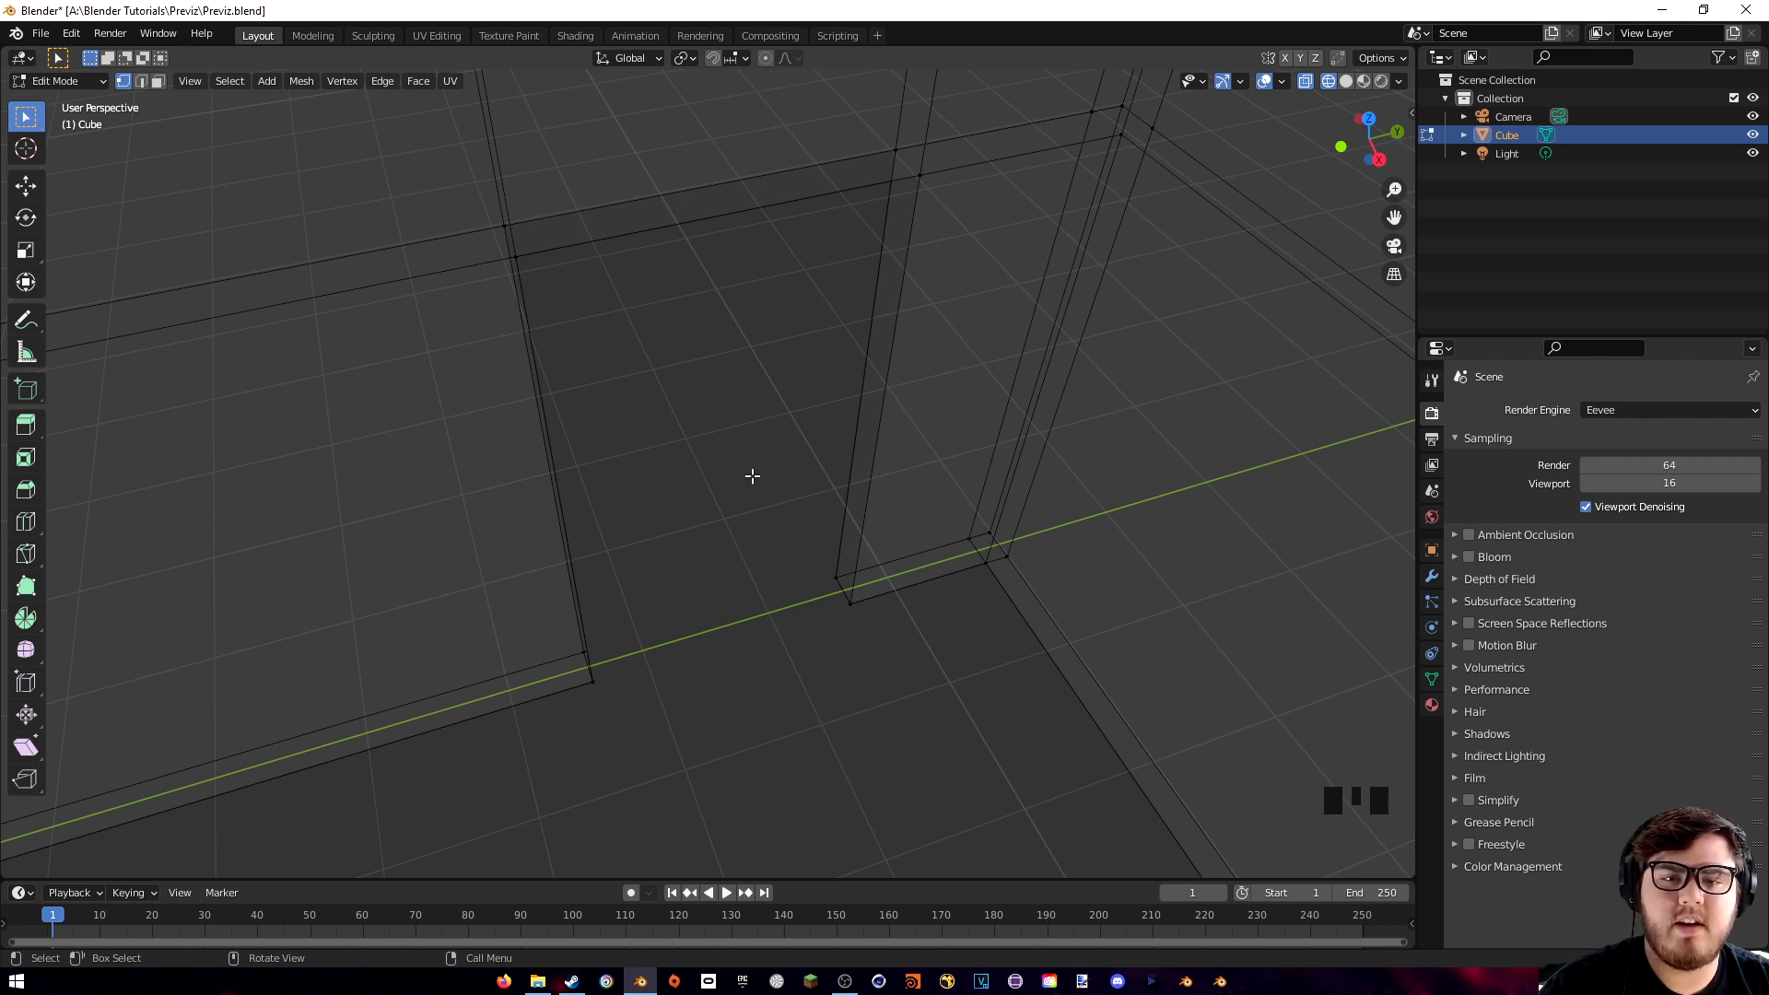
- Select the four vertices of the doorway side nearest the room corner and fill them with a jamb face
{"action": "left_click_drag", "start_coordinate": [839, 118], "coordinate": [980, 212]}
{"action": "middle_click_drag", "start_coordinate": [824, 431], "coordinate": [762, 393], "text": "shift"}
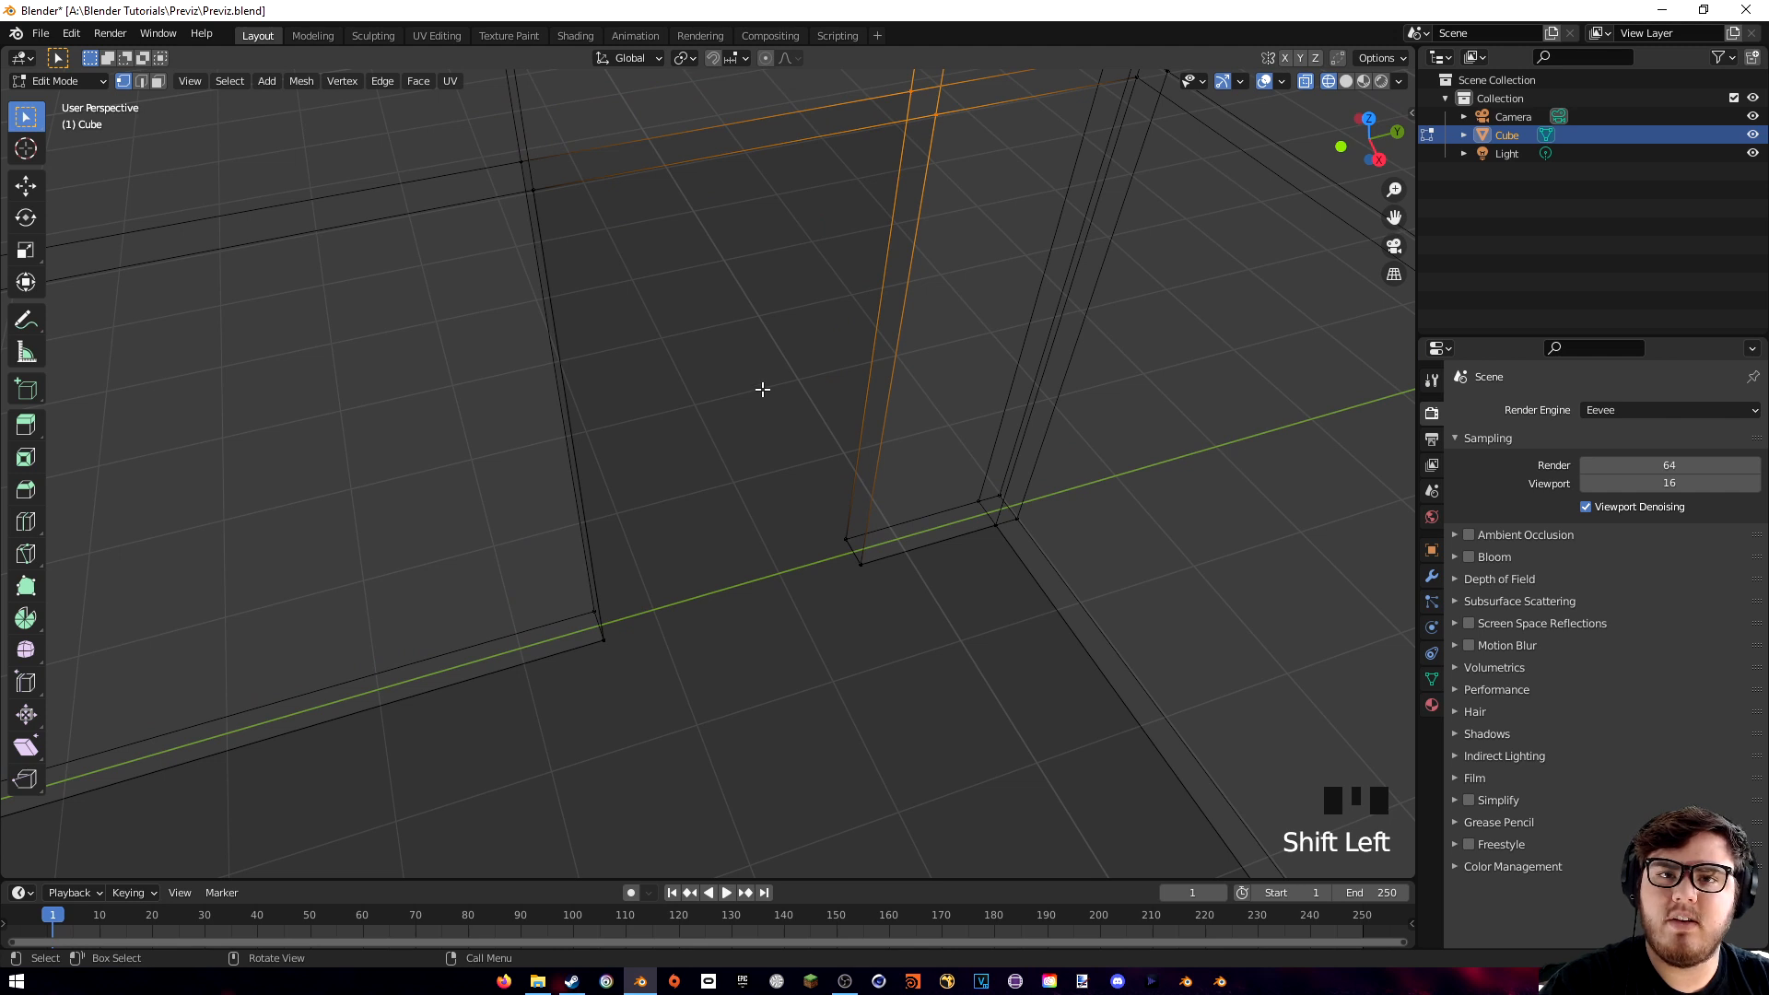
{"action": "left_click_drag", "start_coordinate": [788, 470], "coordinate": [907, 615], "text": "shift"}
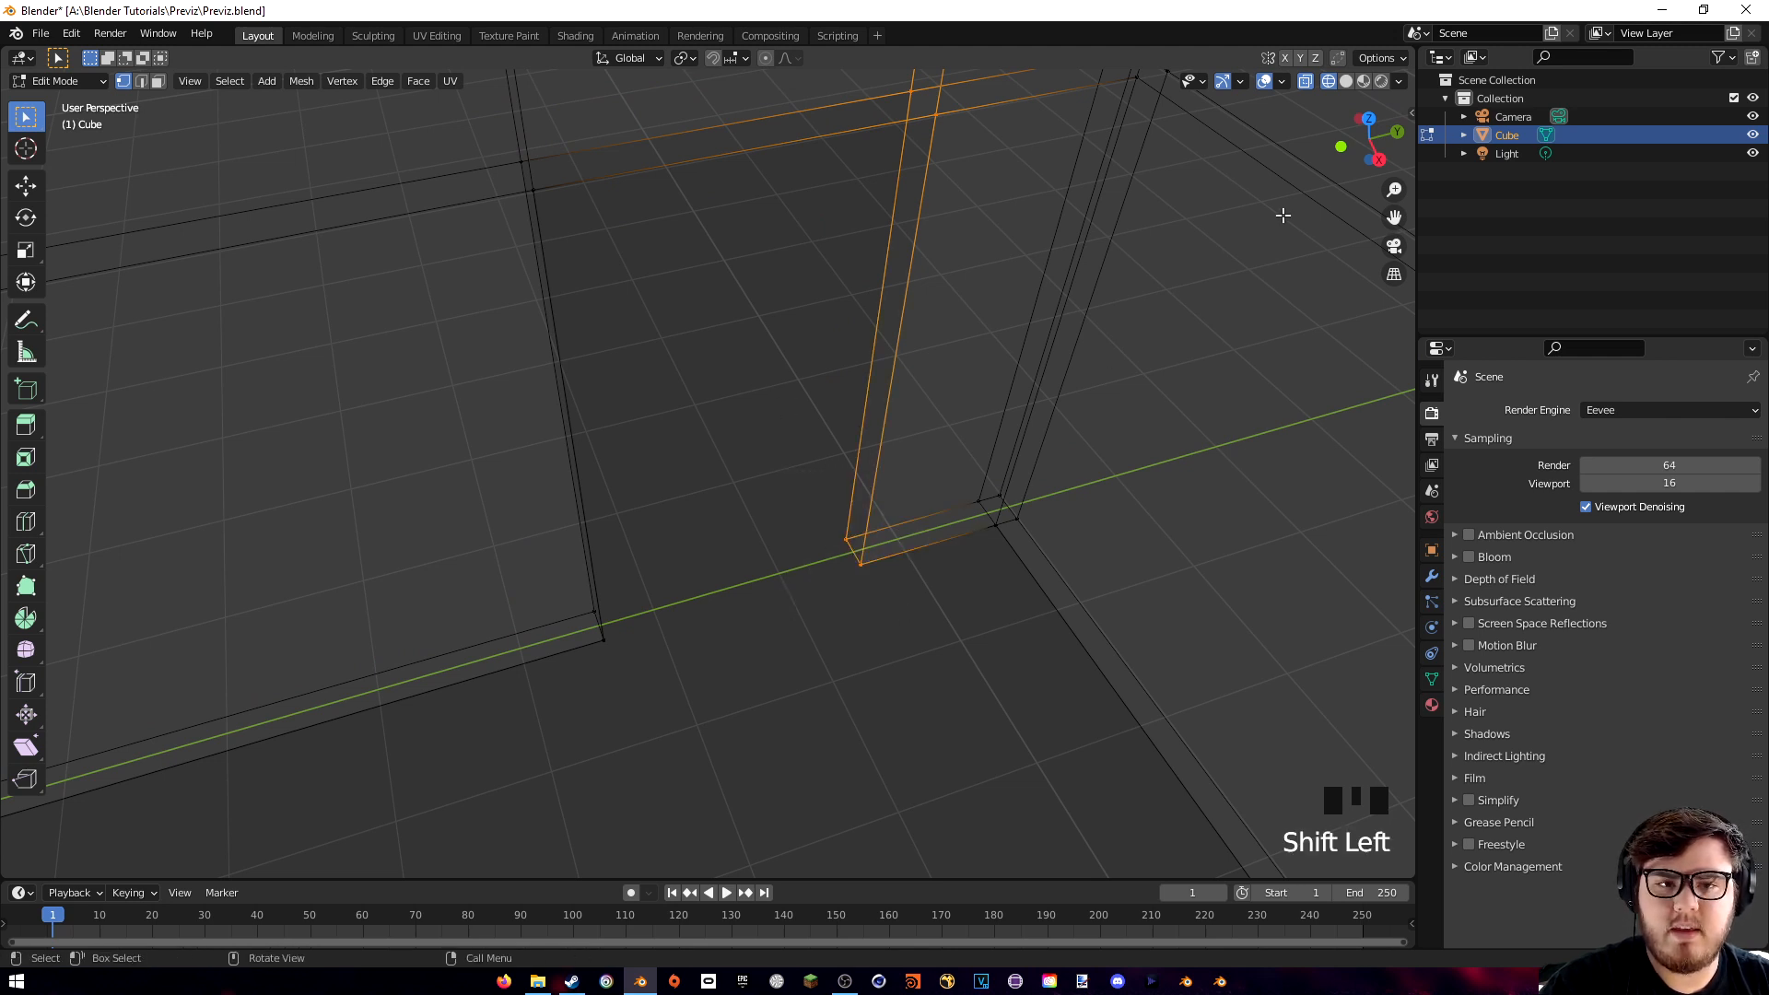
{"action": "left_click", "coordinate": [1345, 81]}
{"action": "scroll", "coordinate": [890, 442], "scroll_direction": "up", "scroll_amount": 2}
{"action": "mouse_move", "coordinate": [1000, 395]}
{"action": "middle_mouse_down", "text": "shift"}
{"action": "mouse_move", "coordinate": [928, 437]}
{"action": "mouse_move", "coordinate": [905, 531]}
{"action": "middle_mouse_up", "text": "shift"}
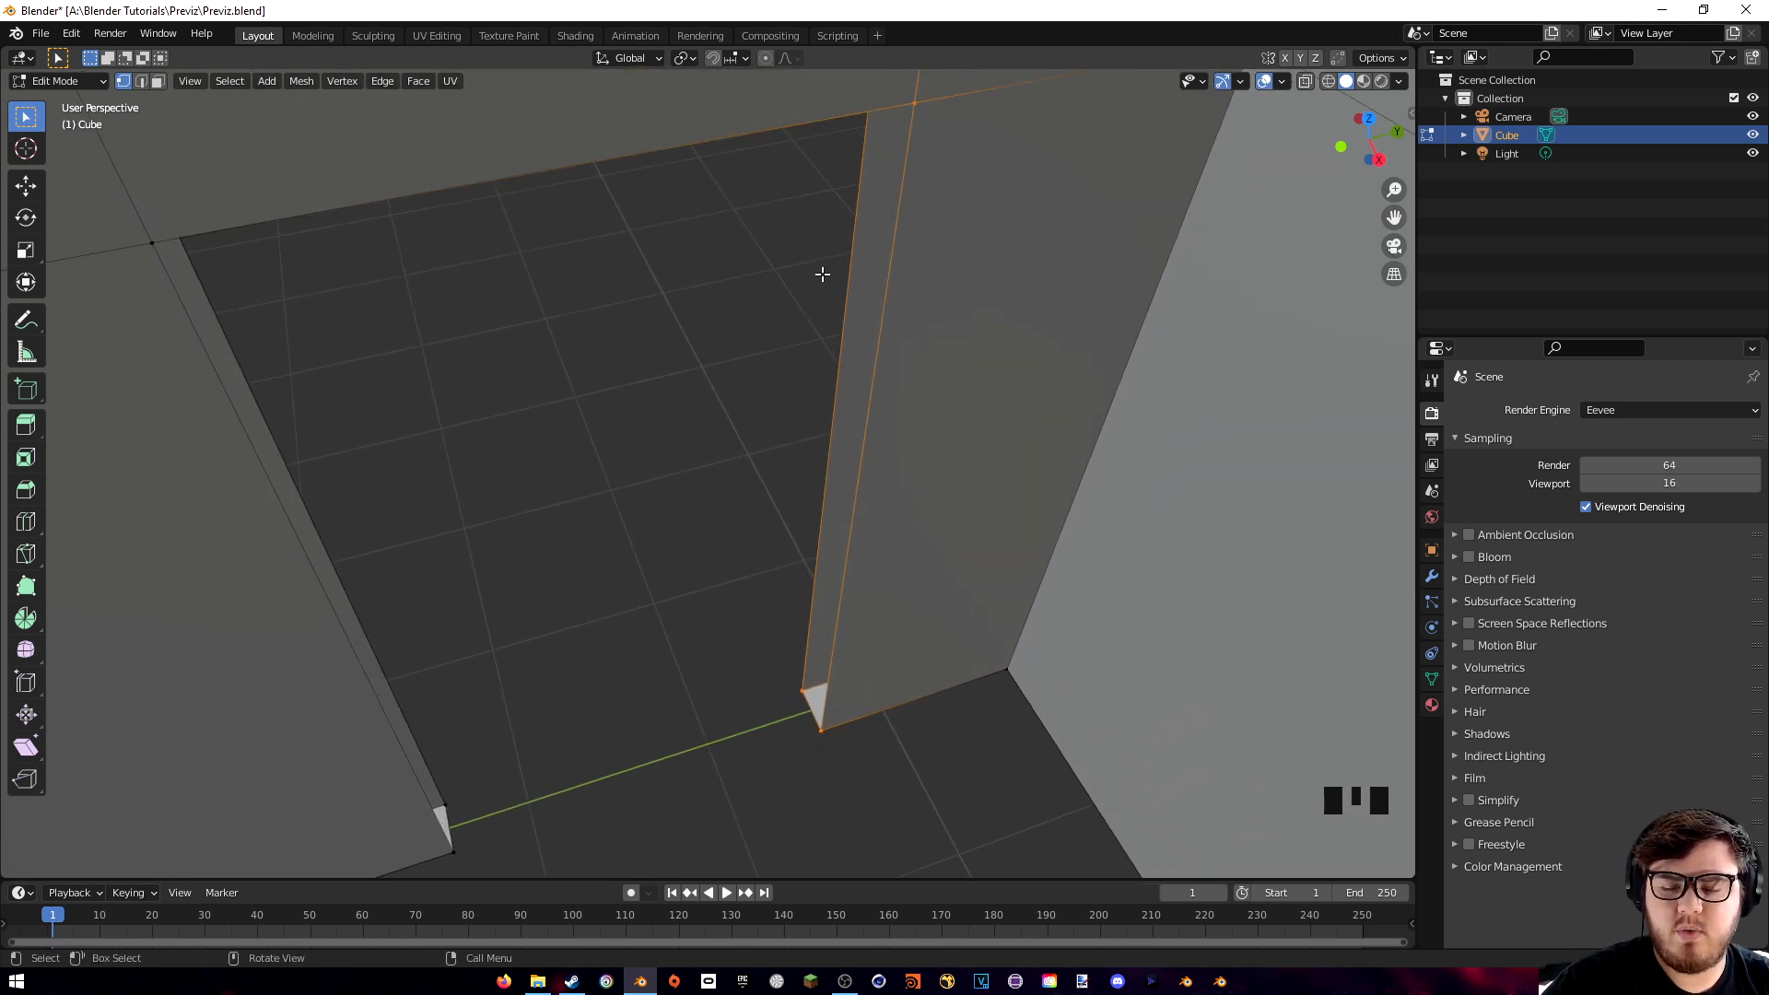
{"action": "key", "text": "f"}
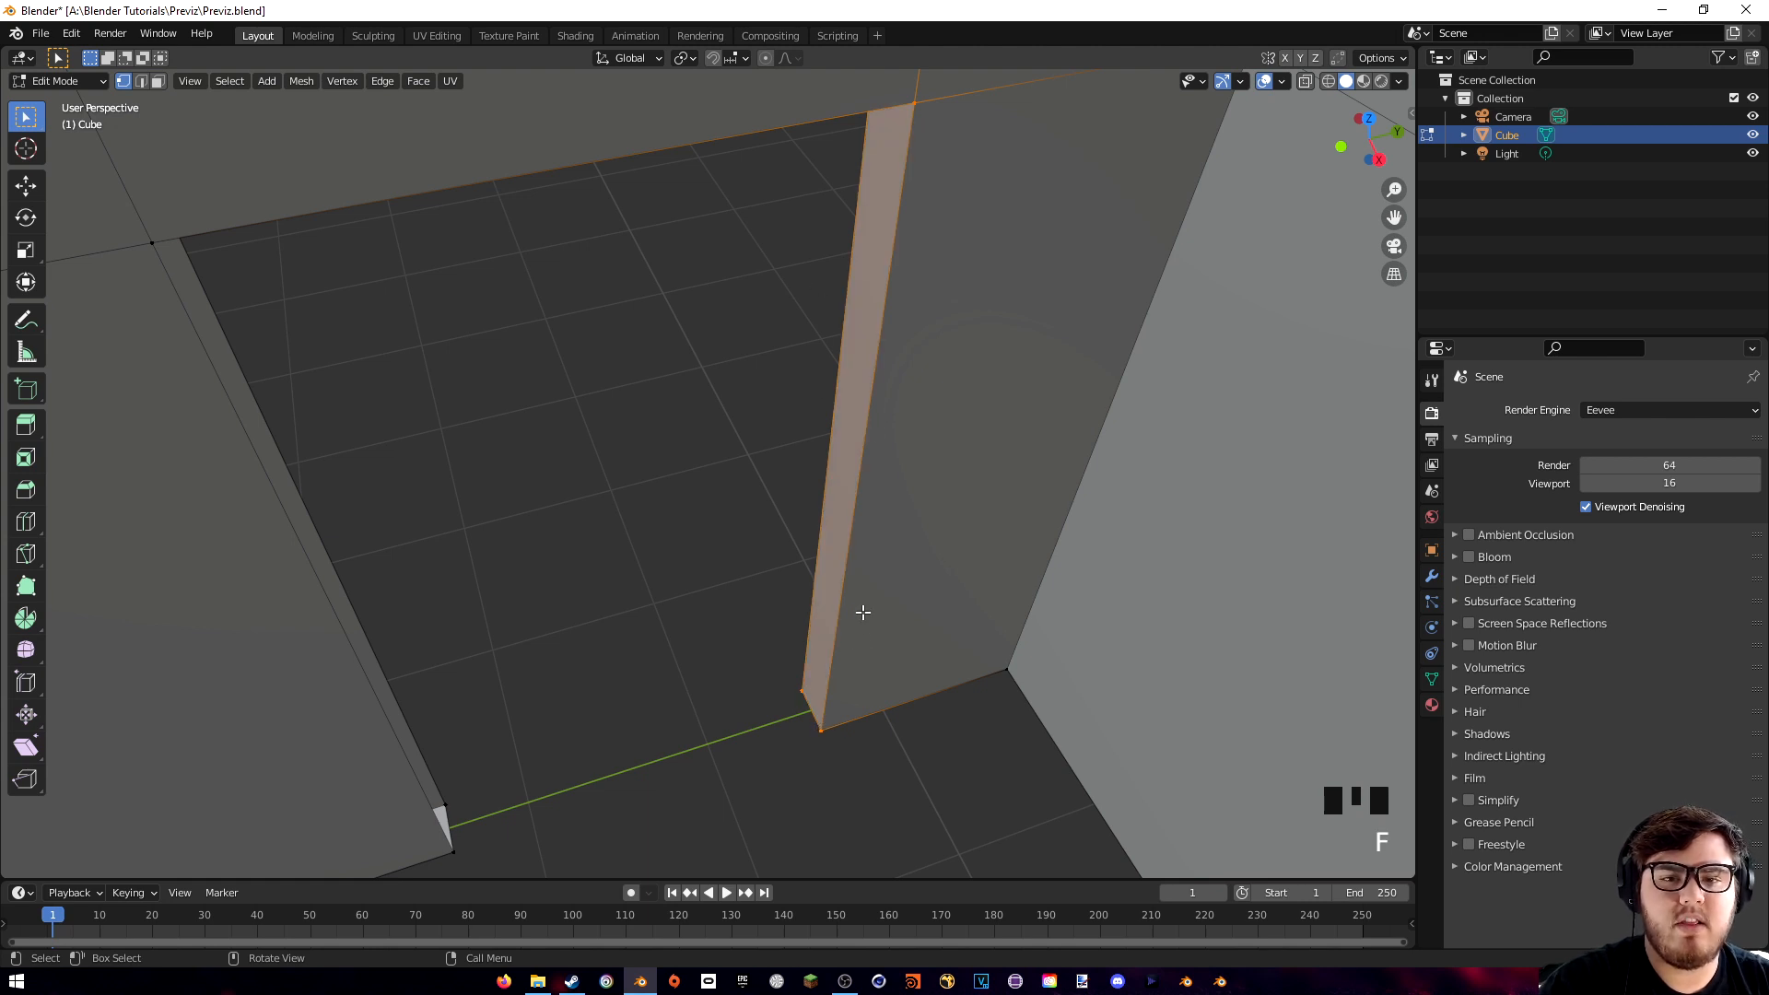
{"action": "left_click", "coordinate": [695, 423]}
- In wireframe, select the four upper vertices of the doorway and fill them with a face closing the wall's thickness above the opening
{"action": "left_click", "coordinate": [1327, 83]}
{"action": "middle_click_drag", "start_coordinate": [645, 304], "coordinate": [695, 284], "text": "shift"}
{"action": "scroll", "coordinate": [798, 351], "scroll_direction": "down", "scroll_amount": 2}
{"action": "middle_click_drag", "start_coordinate": [787, 355], "coordinate": [612, 394], "text": "shift"}
{"action": "left_click_drag", "start_coordinate": [424, 309], "coordinate": [643, 478]}
{"action": "left_click_drag", "start_coordinate": [876, 188], "coordinate": [1119, 346], "text": "shift"}
{"action": "key", "text": "f"}
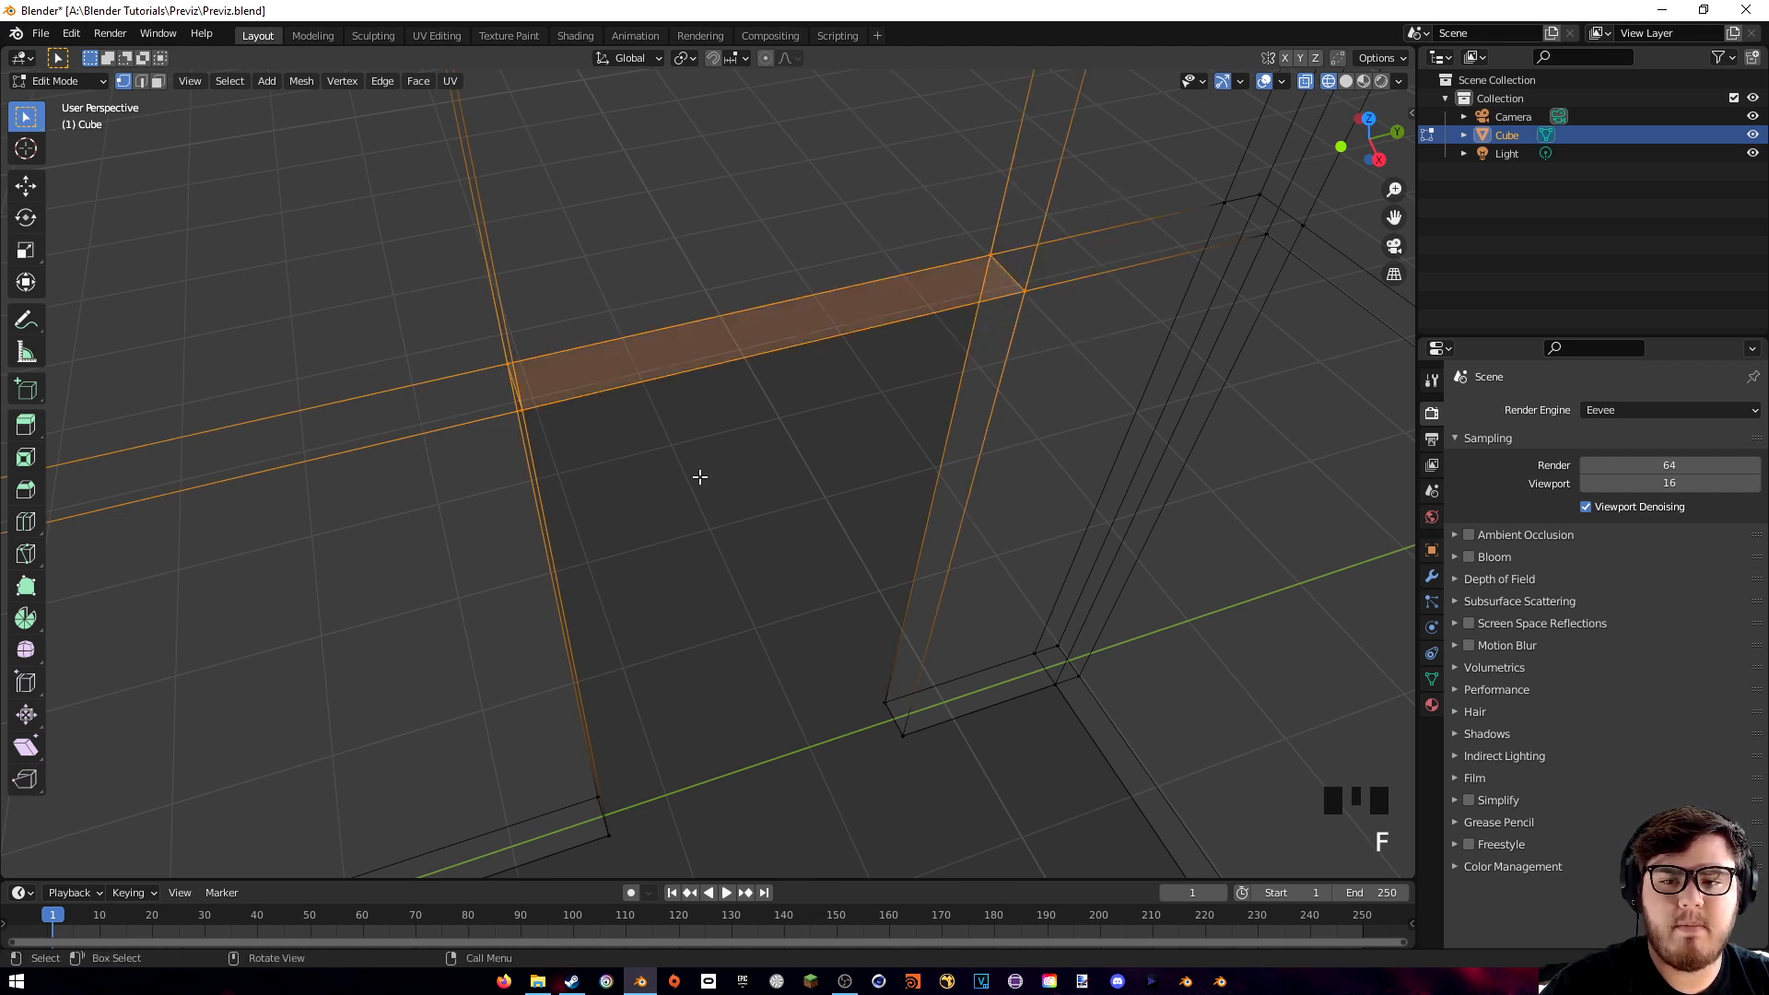
{"action": "middle_click_drag", "start_coordinate": [702, 476], "coordinate": [651, 478]}
{"action": "left_click", "coordinate": [654, 480]}
- Fill the open doorway jamb away from the room corner with a face and return the viewport to solid shading
{"action": "left_click_drag", "start_coordinate": [466, 273], "coordinate": [678, 826]}
{"action": "key", "text": "f"}
{"action": "key", "text": "Tab"}
{"action": "left_click", "coordinate": [1346, 81]}
{"action": "key", "text": "Tab"}
{"action": "middle_click_drag", "start_coordinate": [817, 659], "coordinate": [811, 649]}
{"action": "middle_click_drag", "start_coordinate": [802, 753], "coordinate": [810, 360]}
{"action": "left_click", "coordinate": [809, 541]}
{"action": "middle_click_drag", "start_coordinate": [810, 541], "coordinate": [936, 537]}
{"action": "scroll", "coordinate": [936, 537], "scroll_direction": "down", "scroll_amount": 8}
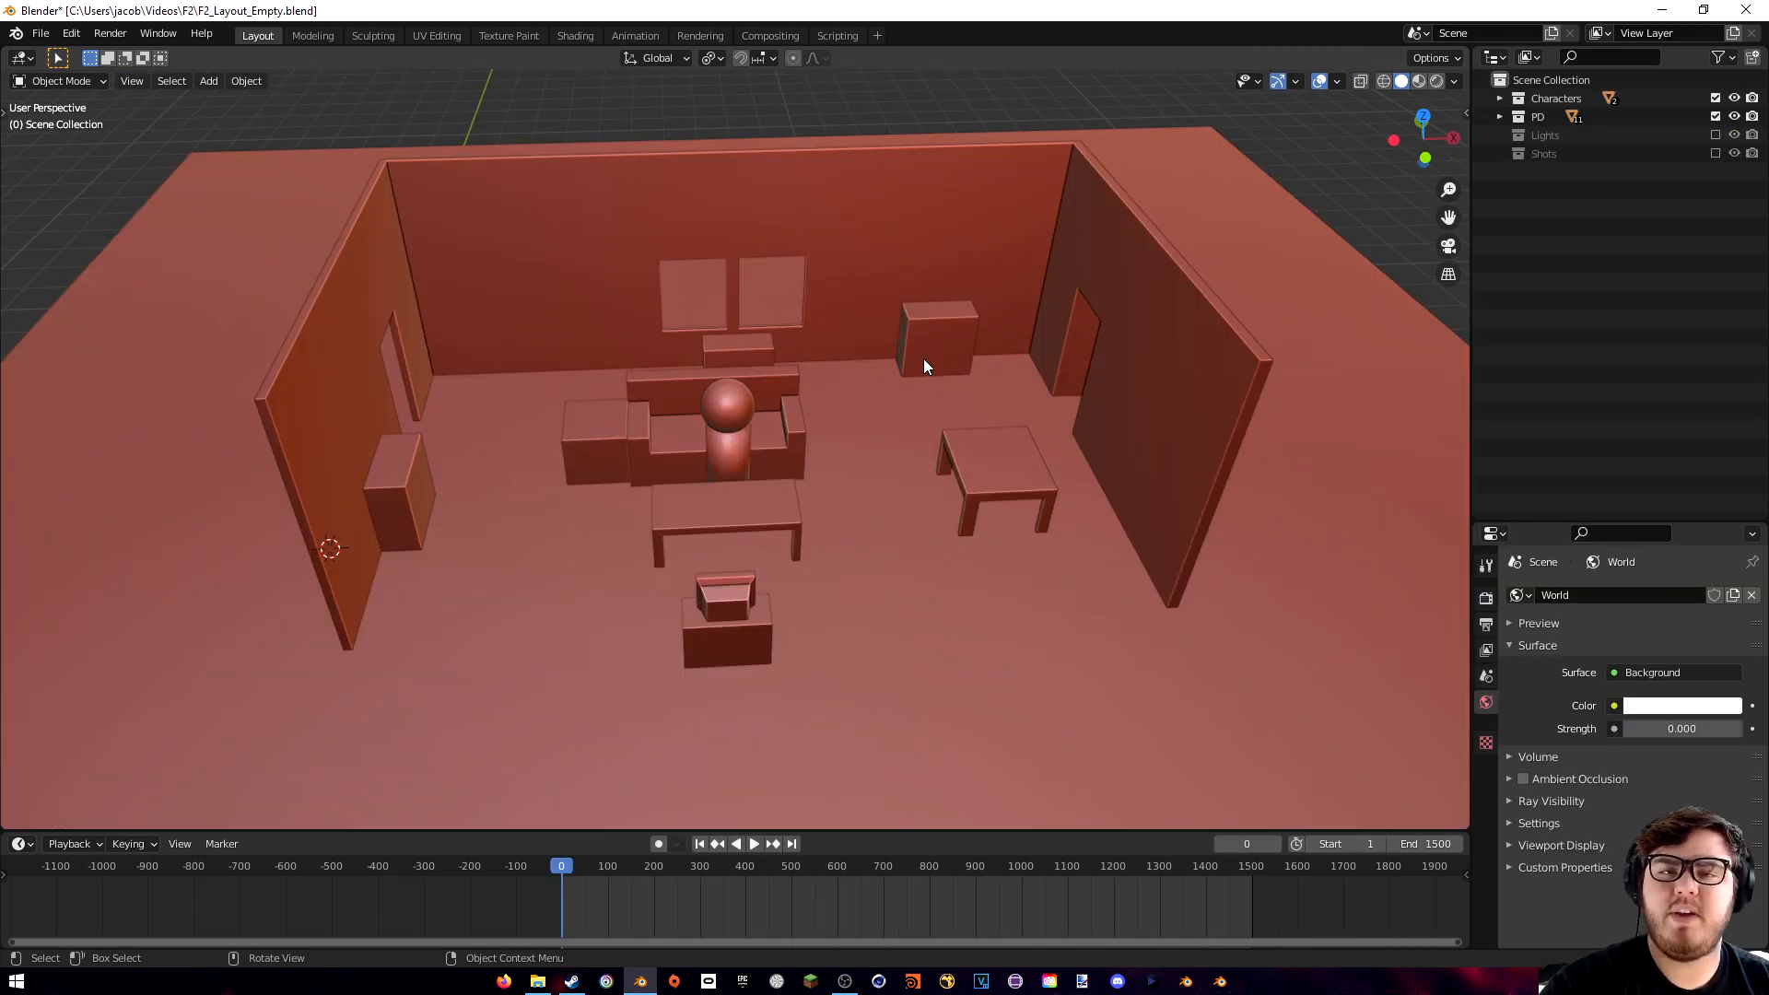
- In the F2_Layout_Empty.blend room scene, inspect the furnished layout and switch the viewport shading to Material Preview
{"action": "middle_click_drag", "start_coordinate": [890, 420], "coordinate": [840, 411]}
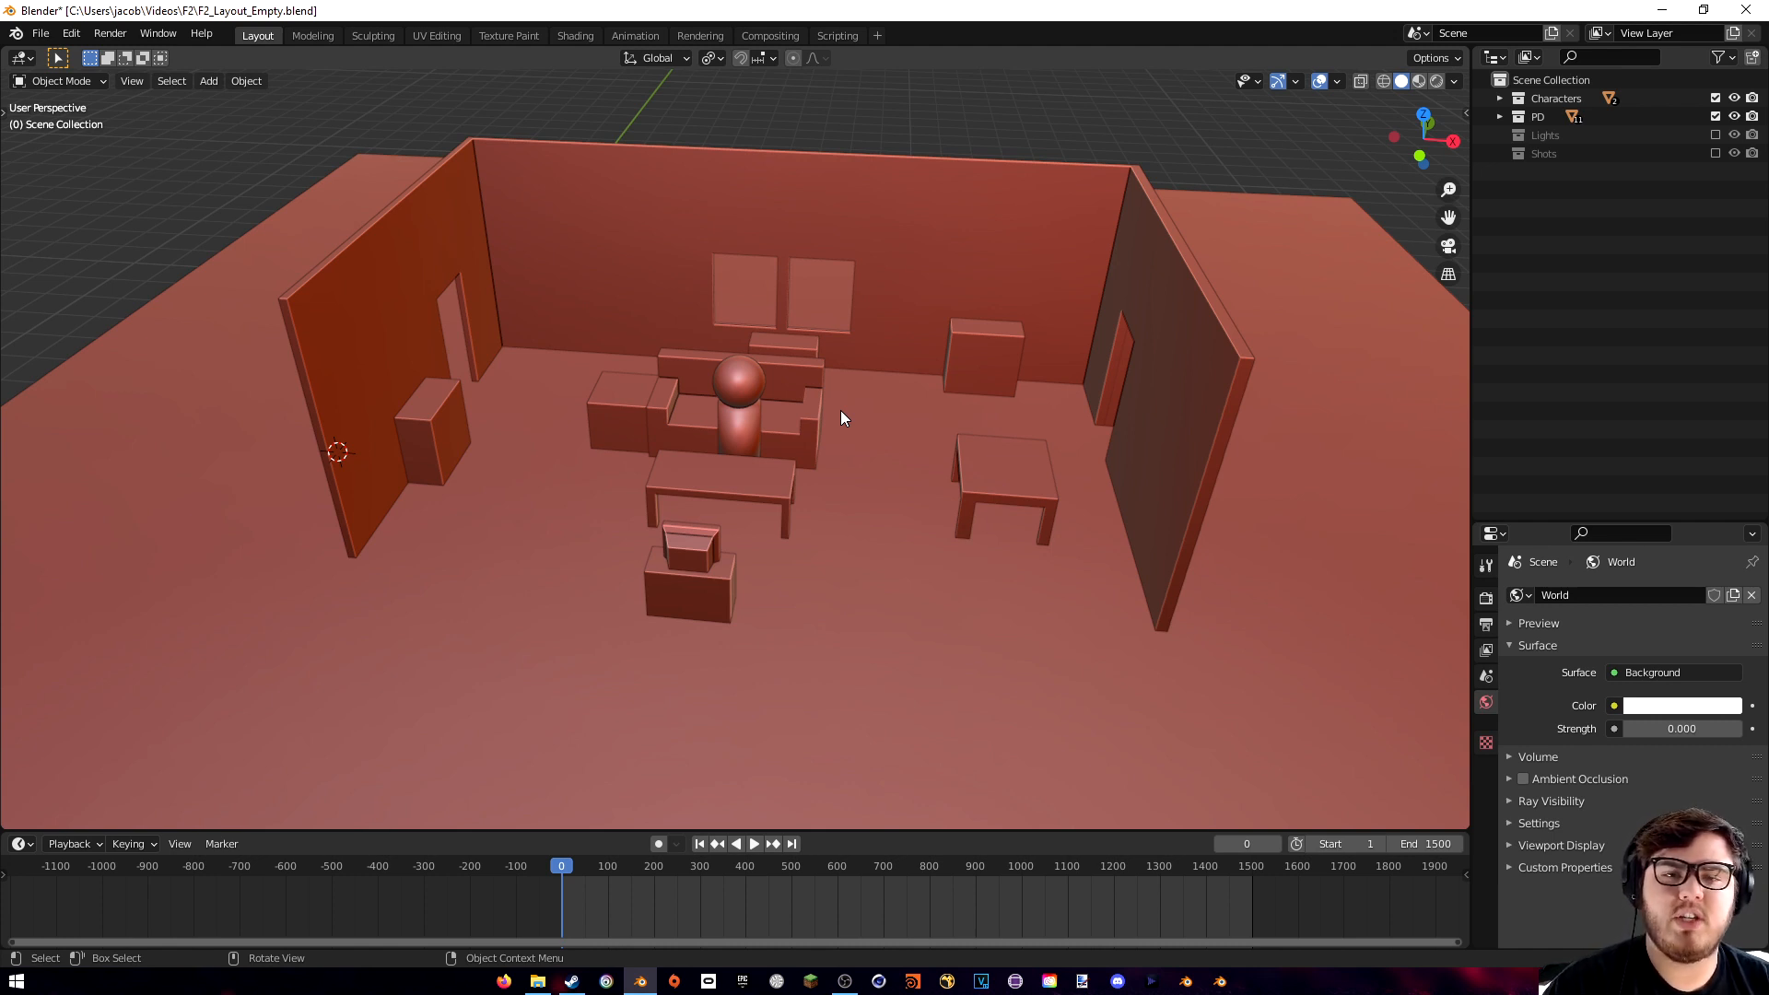
{"action": "middle_click_drag", "start_coordinate": [840, 411], "coordinate": [898, 381]}
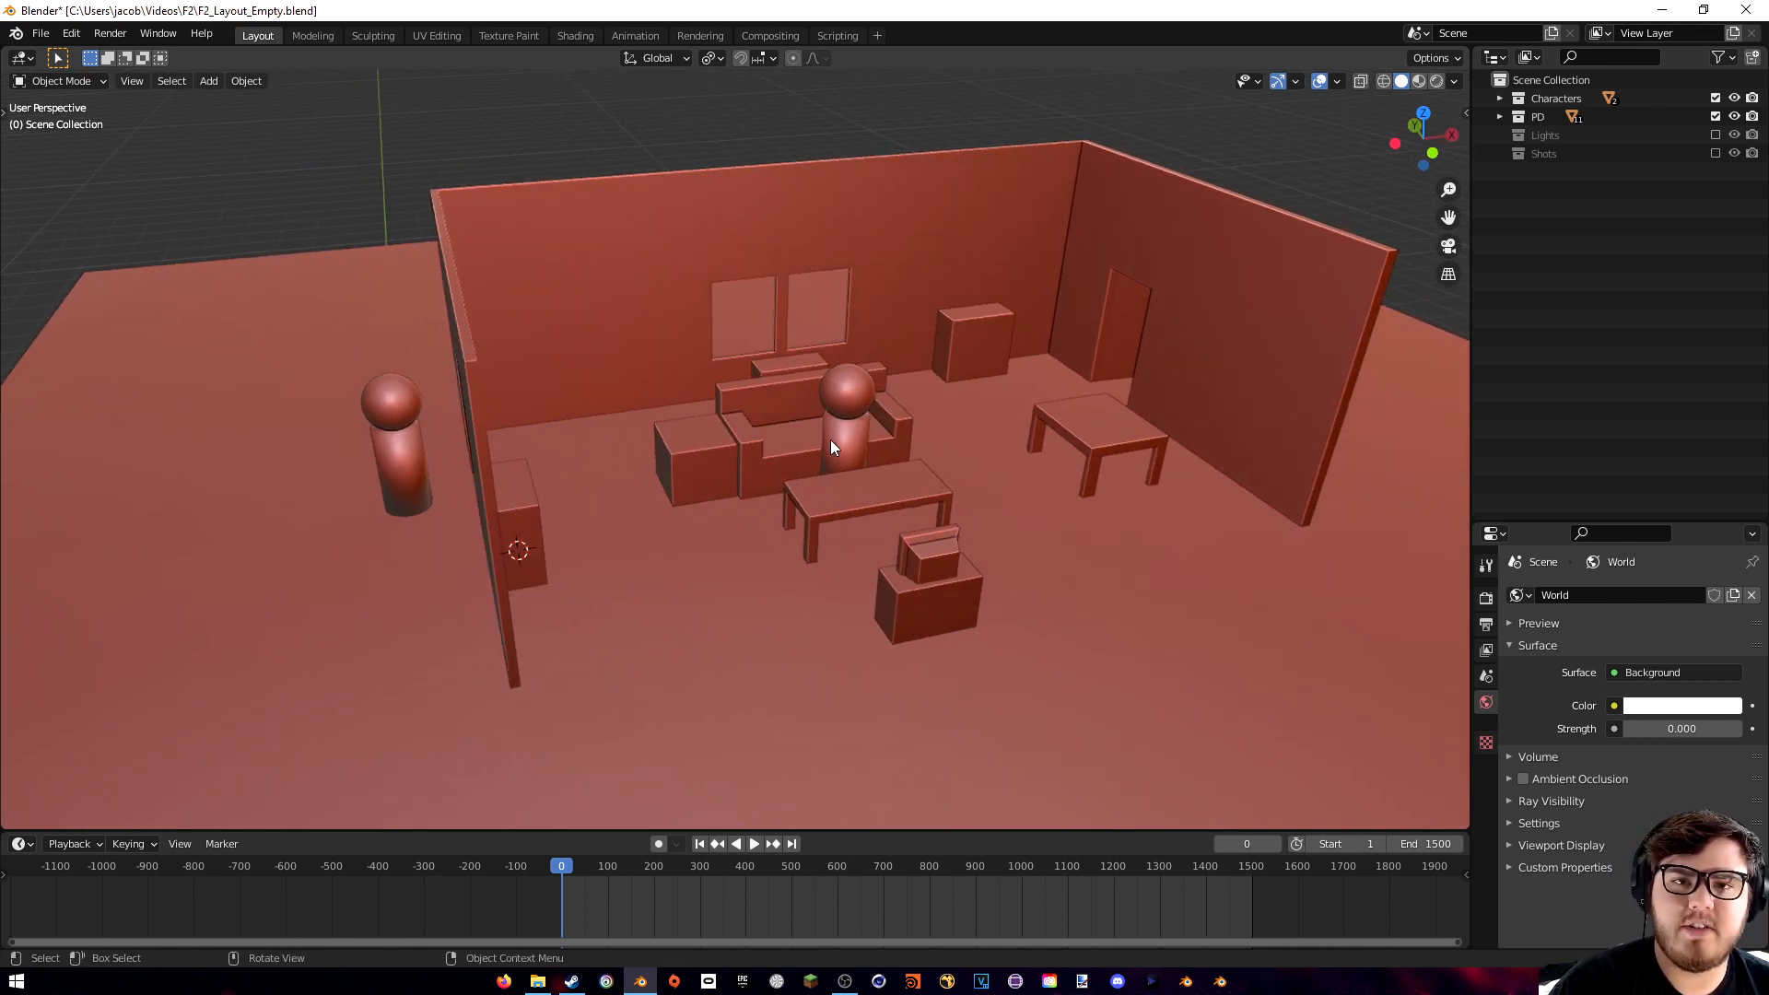
{"action": "key", "text": "z"}
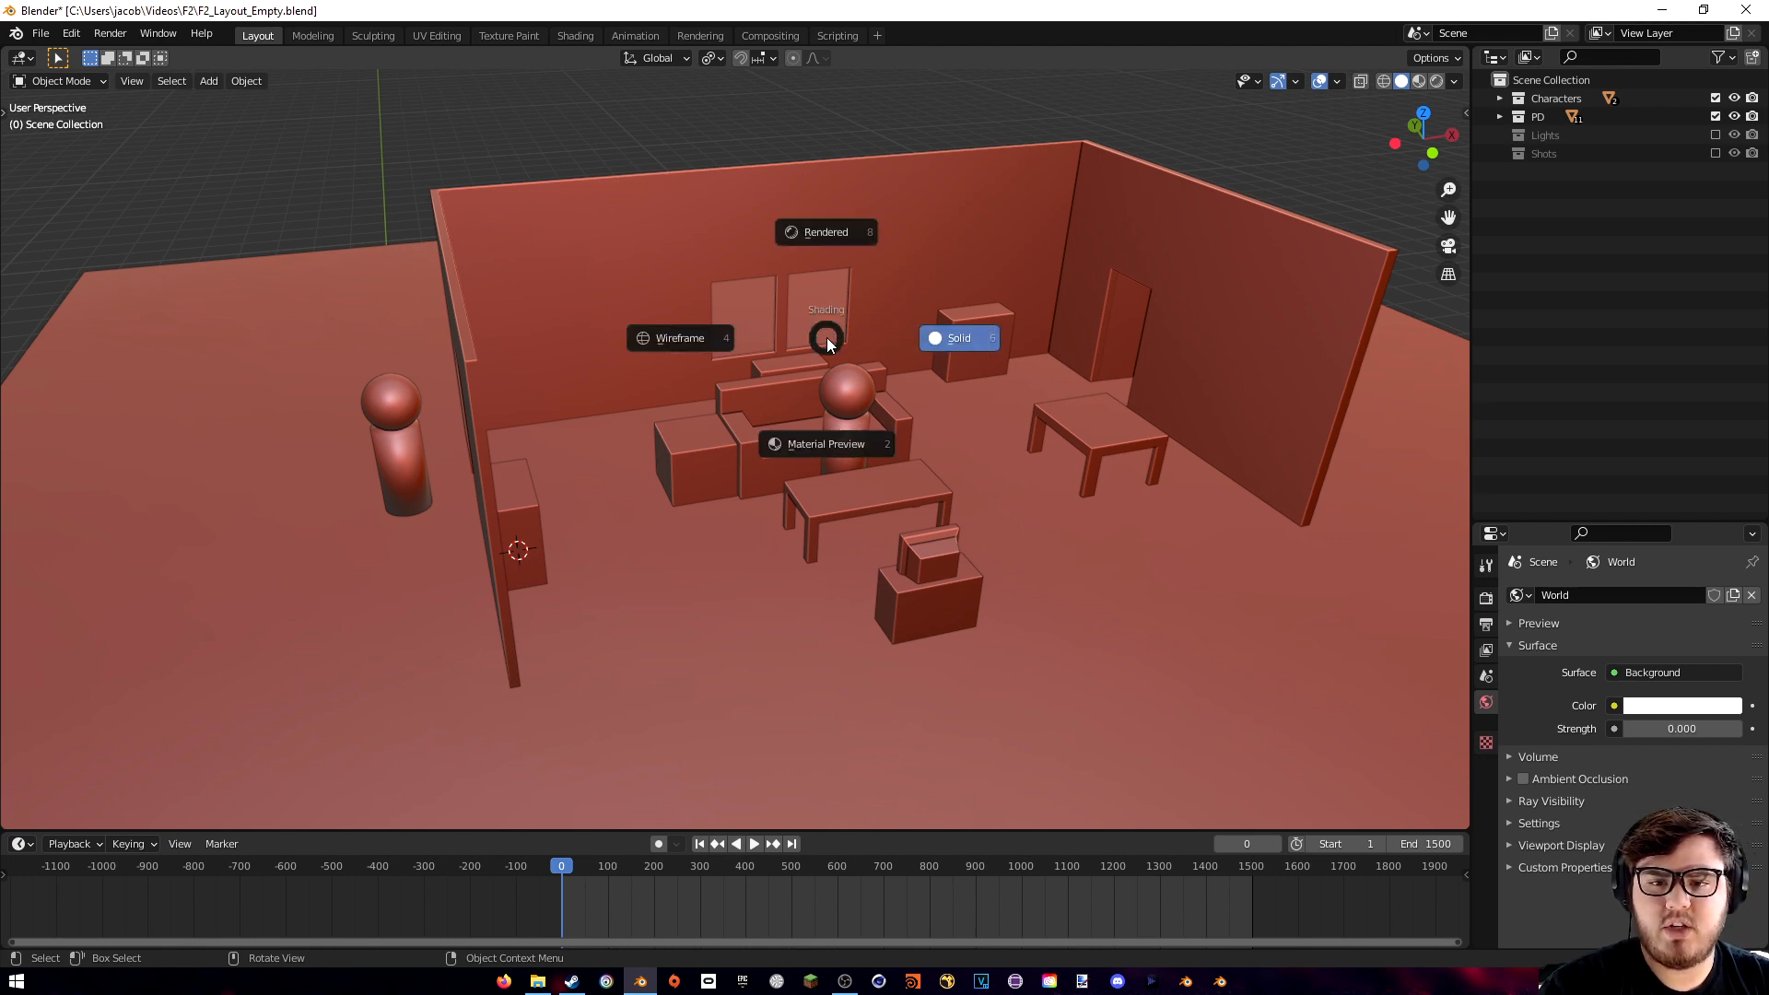
{"action": "left_click", "coordinate": [844, 444]}
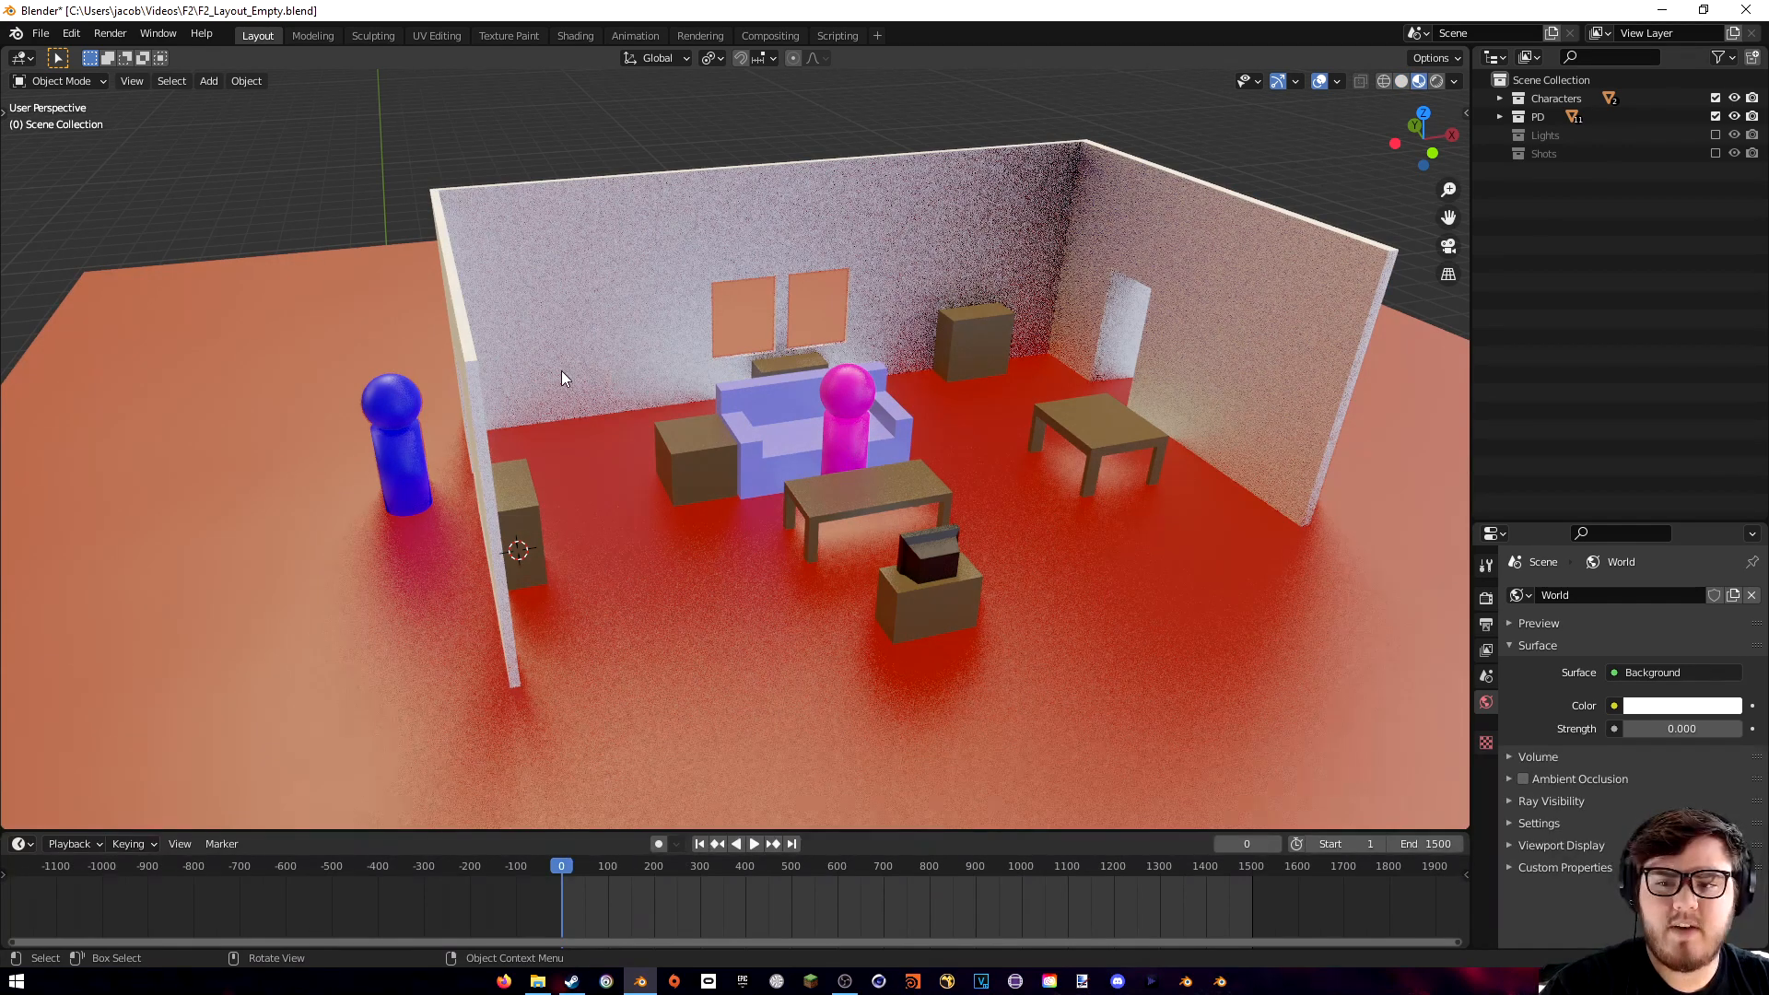
{"action": "mouse_move", "coordinate": [685, 358]}
{"action": "middle_mouse_down"}
{"action": "mouse_move", "coordinate": [663, 356]}
{"action": "mouse_move", "coordinate": [698, 341]}
{"action": "middle_mouse_up"}
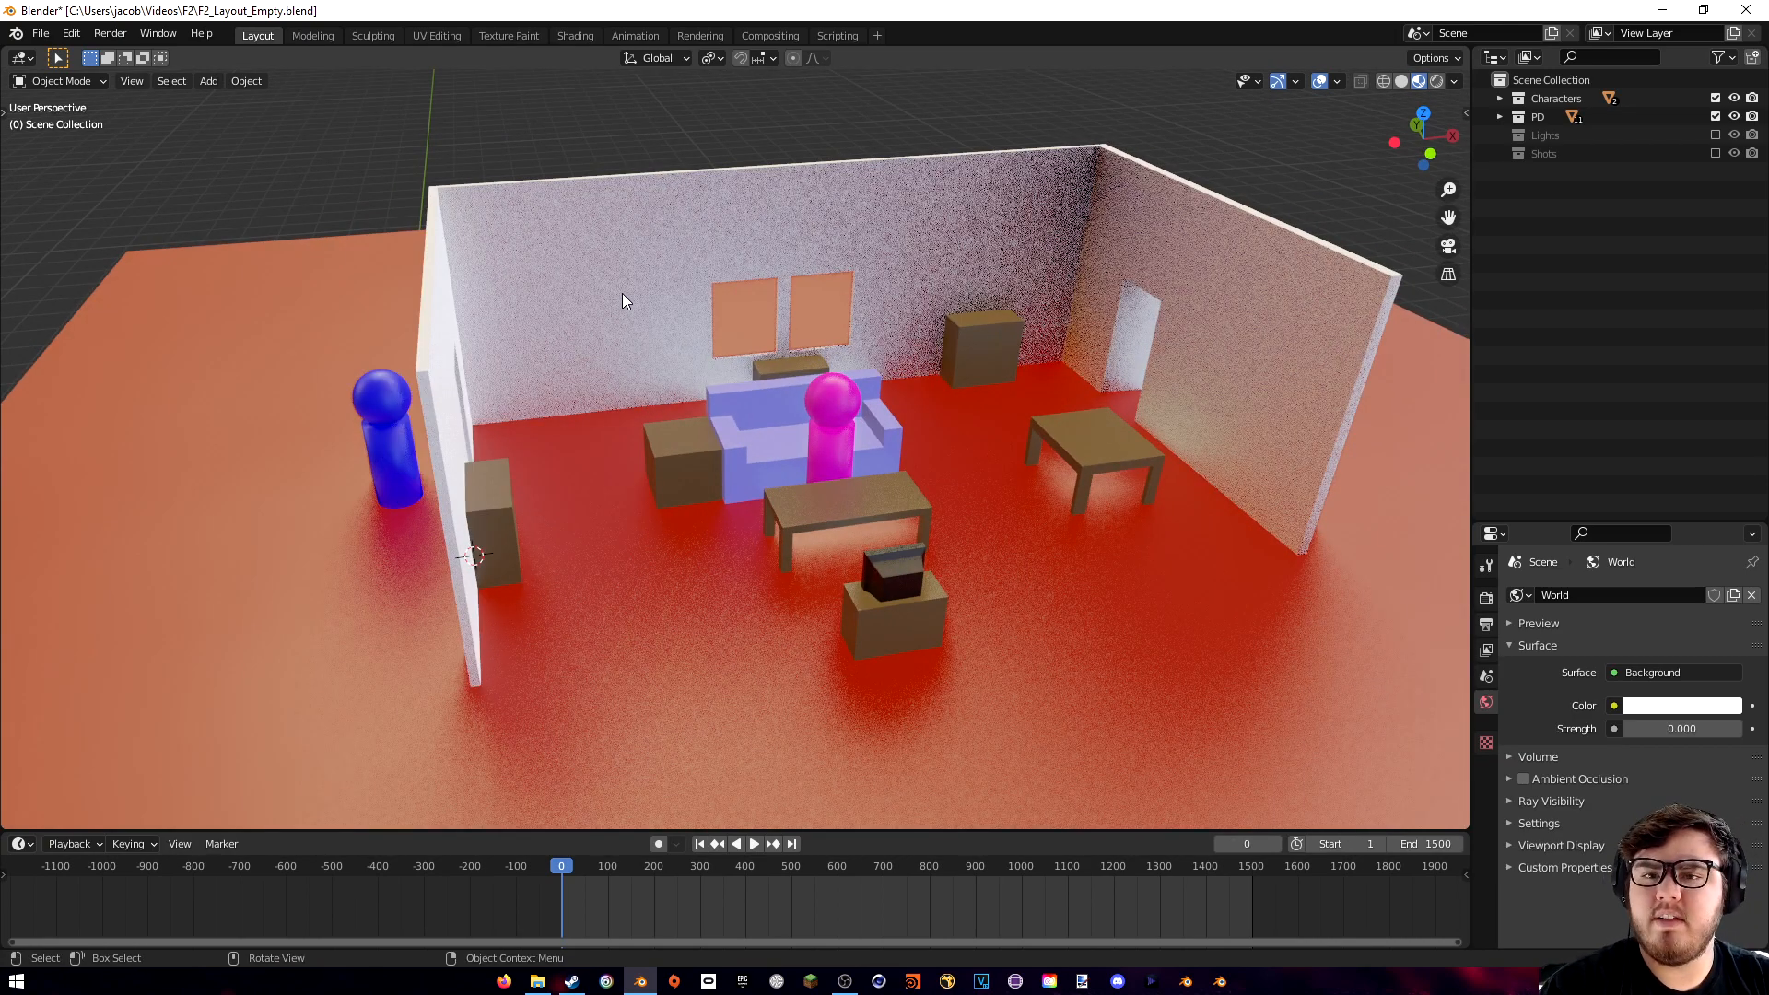
- Unlink the walls' material, assign a new material to them and adjust its base color
{"action": "left_click", "coordinate": [533, 214]}
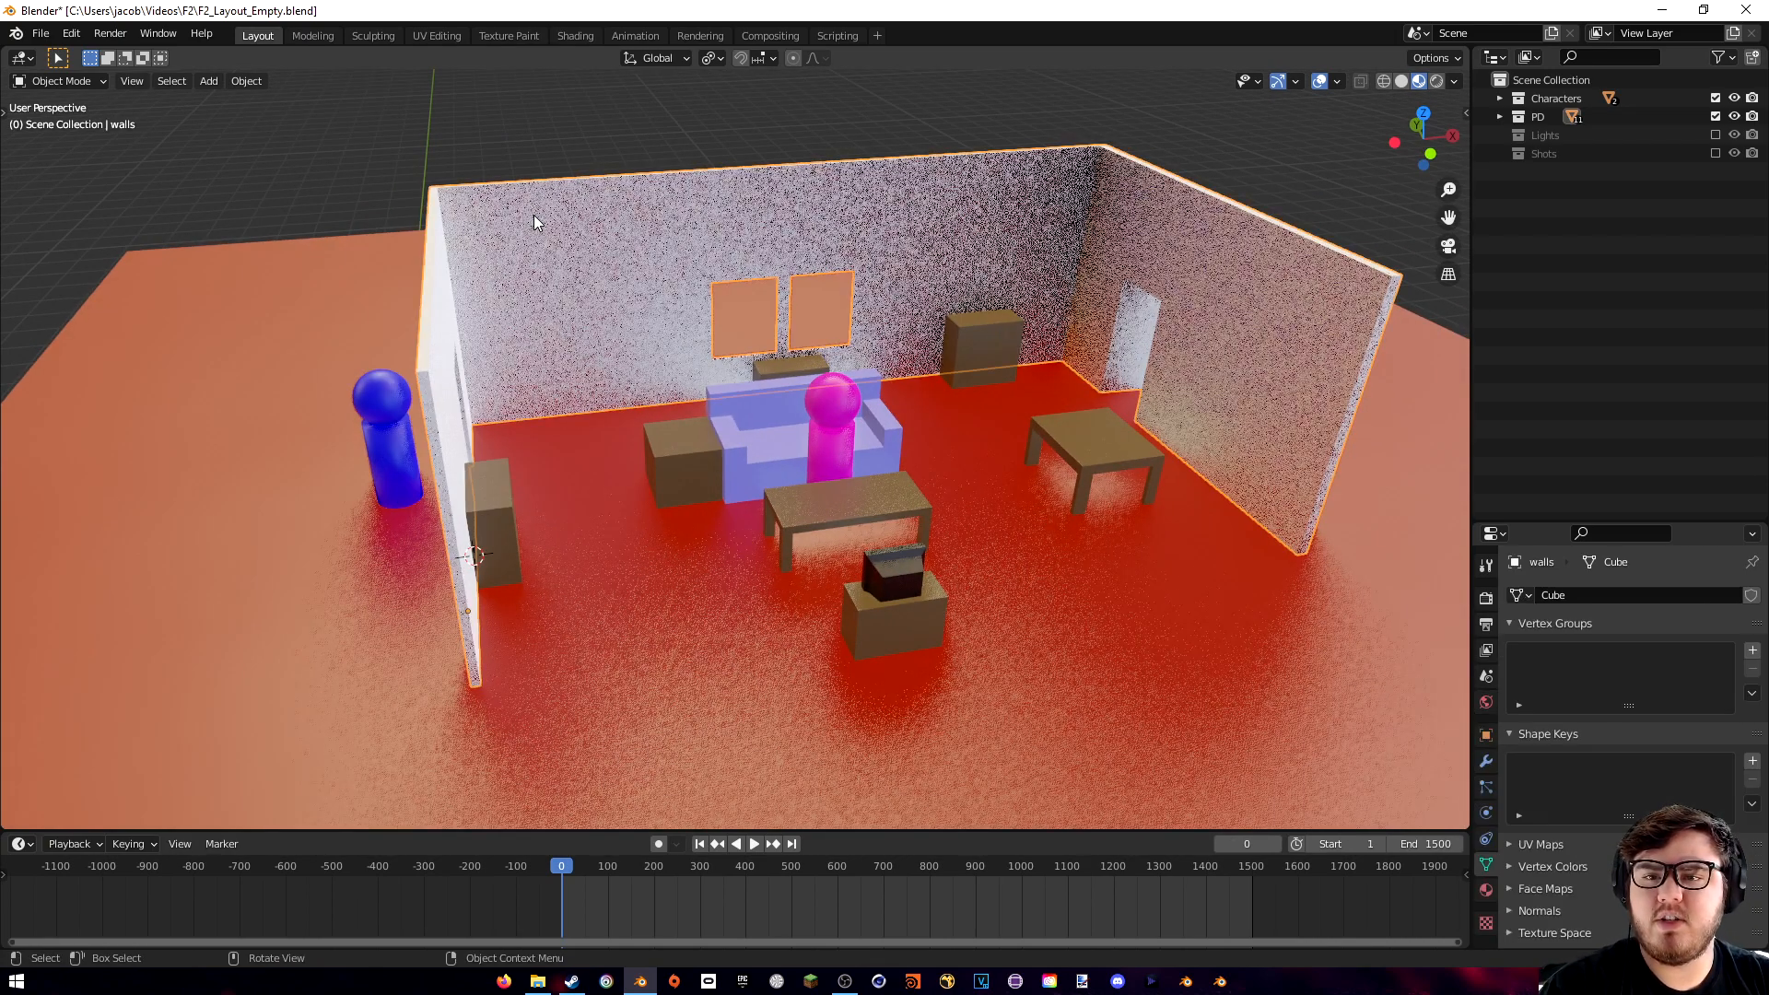
{"action": "left_click", "coordinate": [1487, 891]}
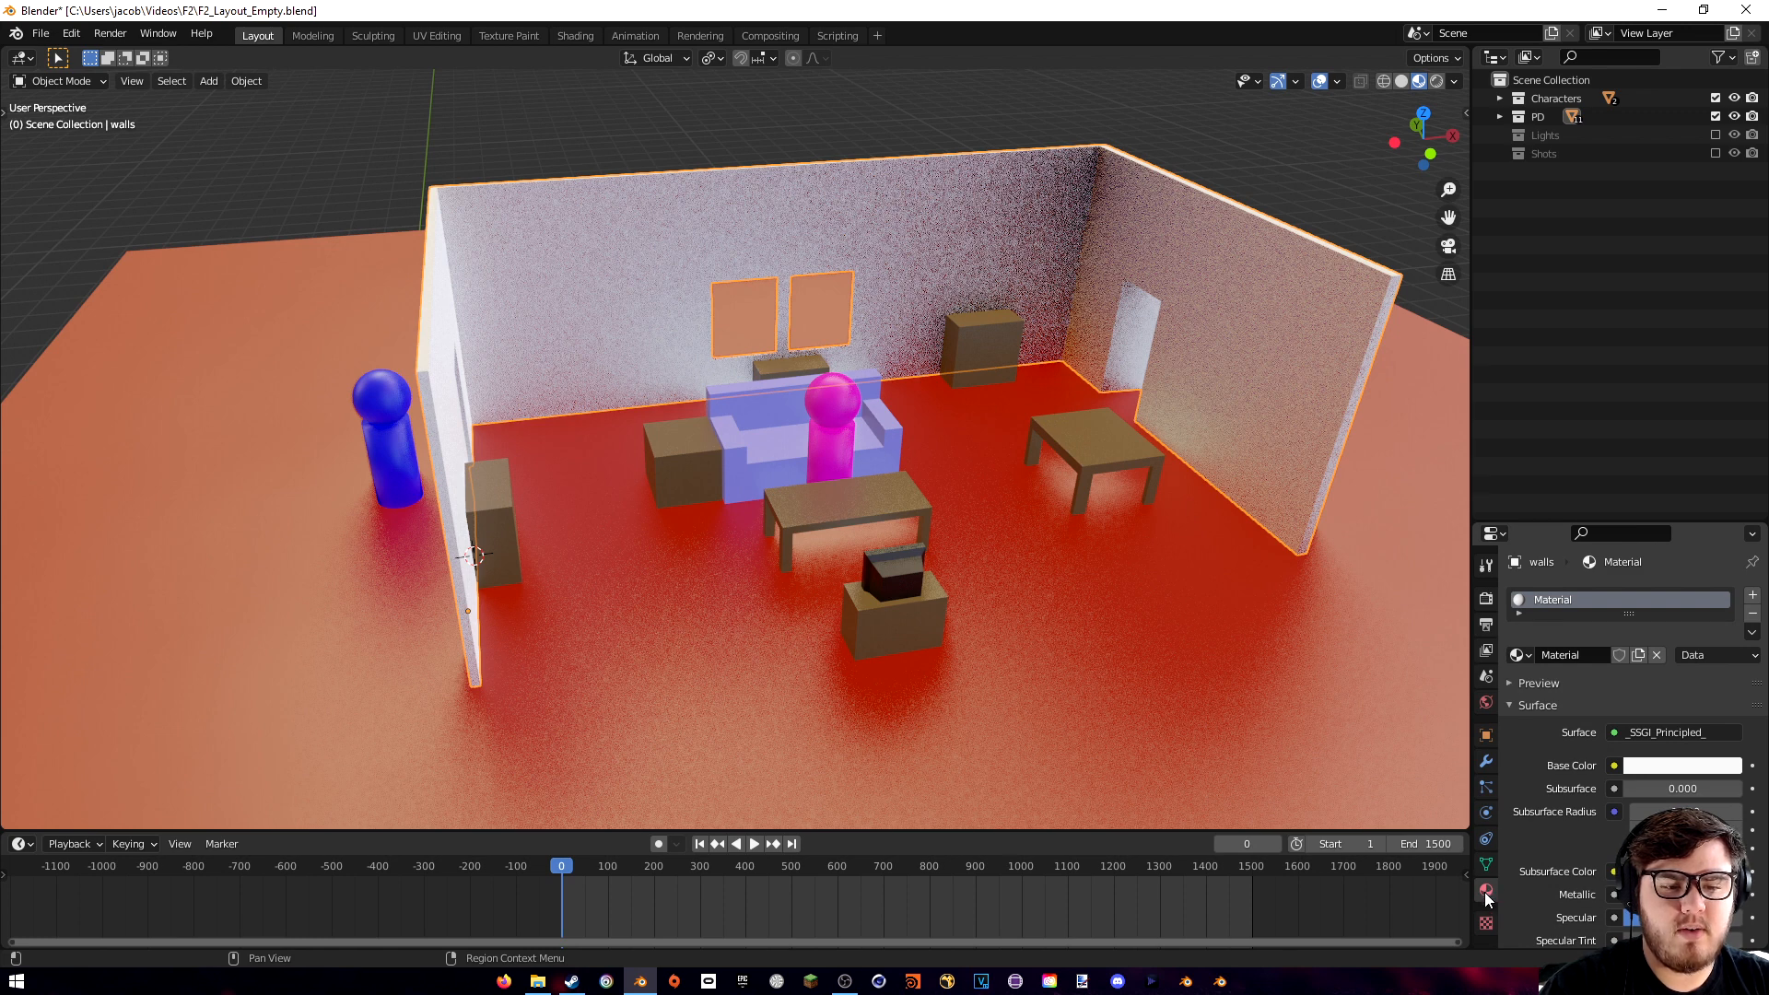
{"action": "left_click", "coordinate": [1656, 655]}
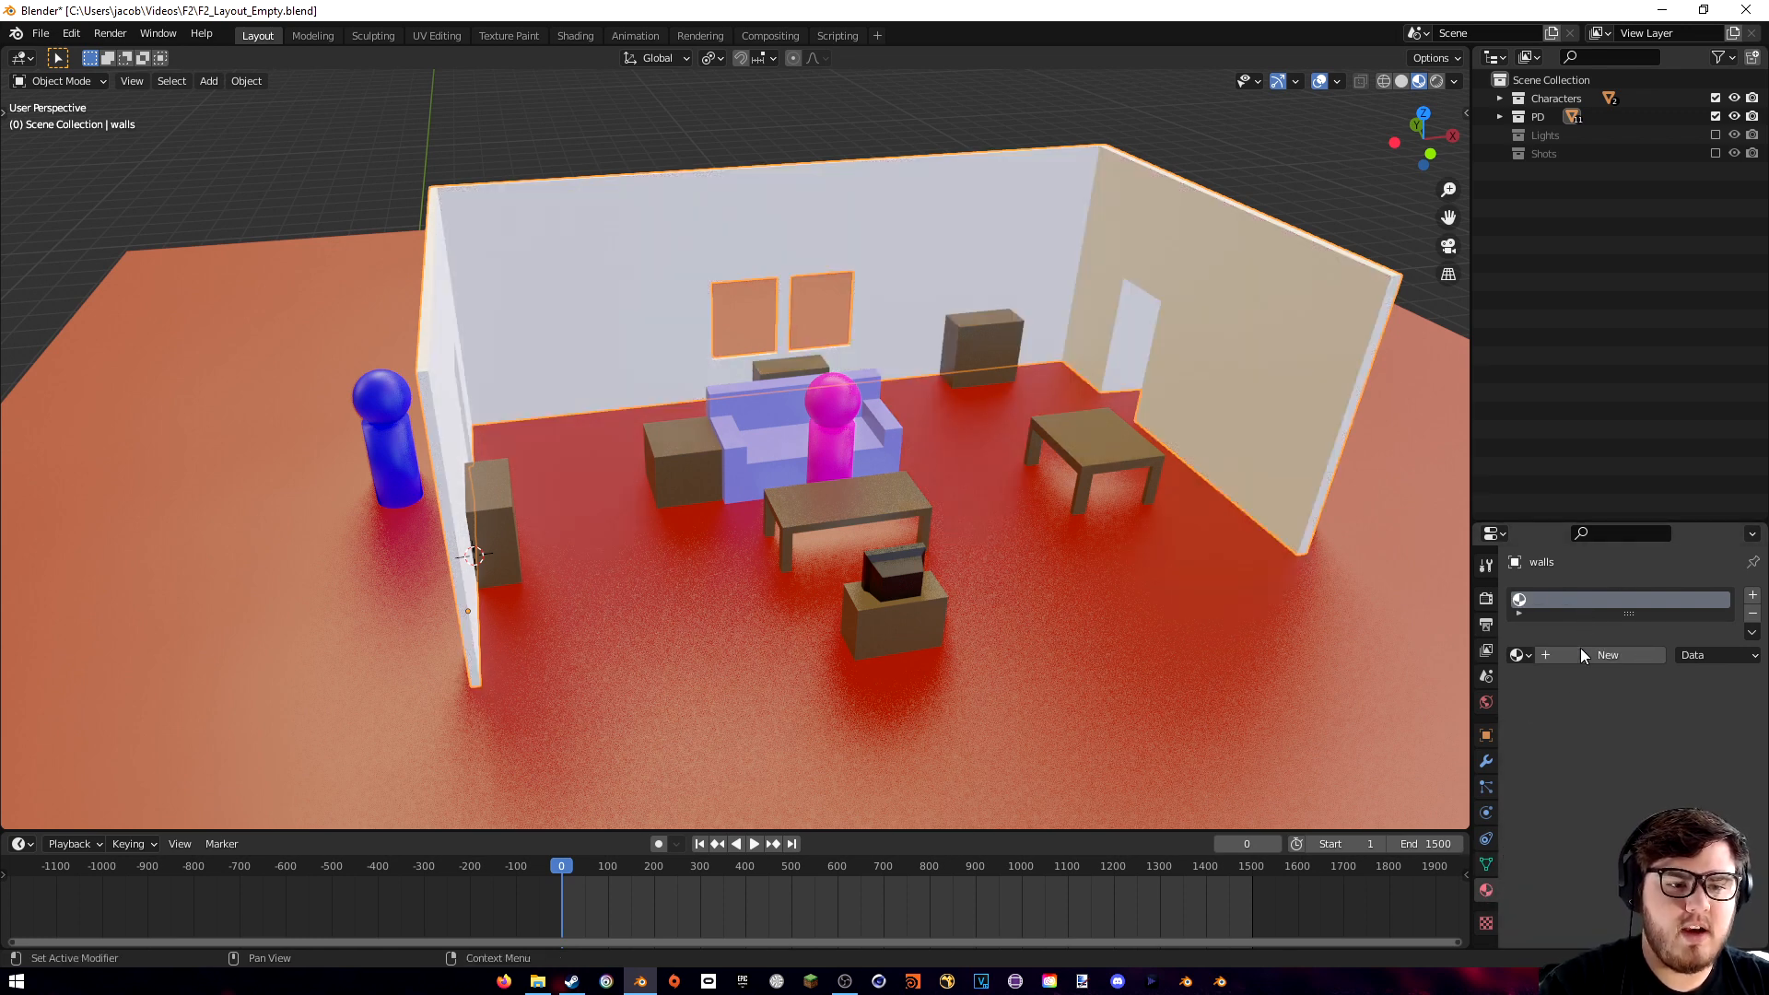
{"action": "left_click", "coordinate": [1614, 654]}
{"action": "scroll", "coordinate": [1572, 711], "scroll_direction": "down", "scroll_amount": 2}
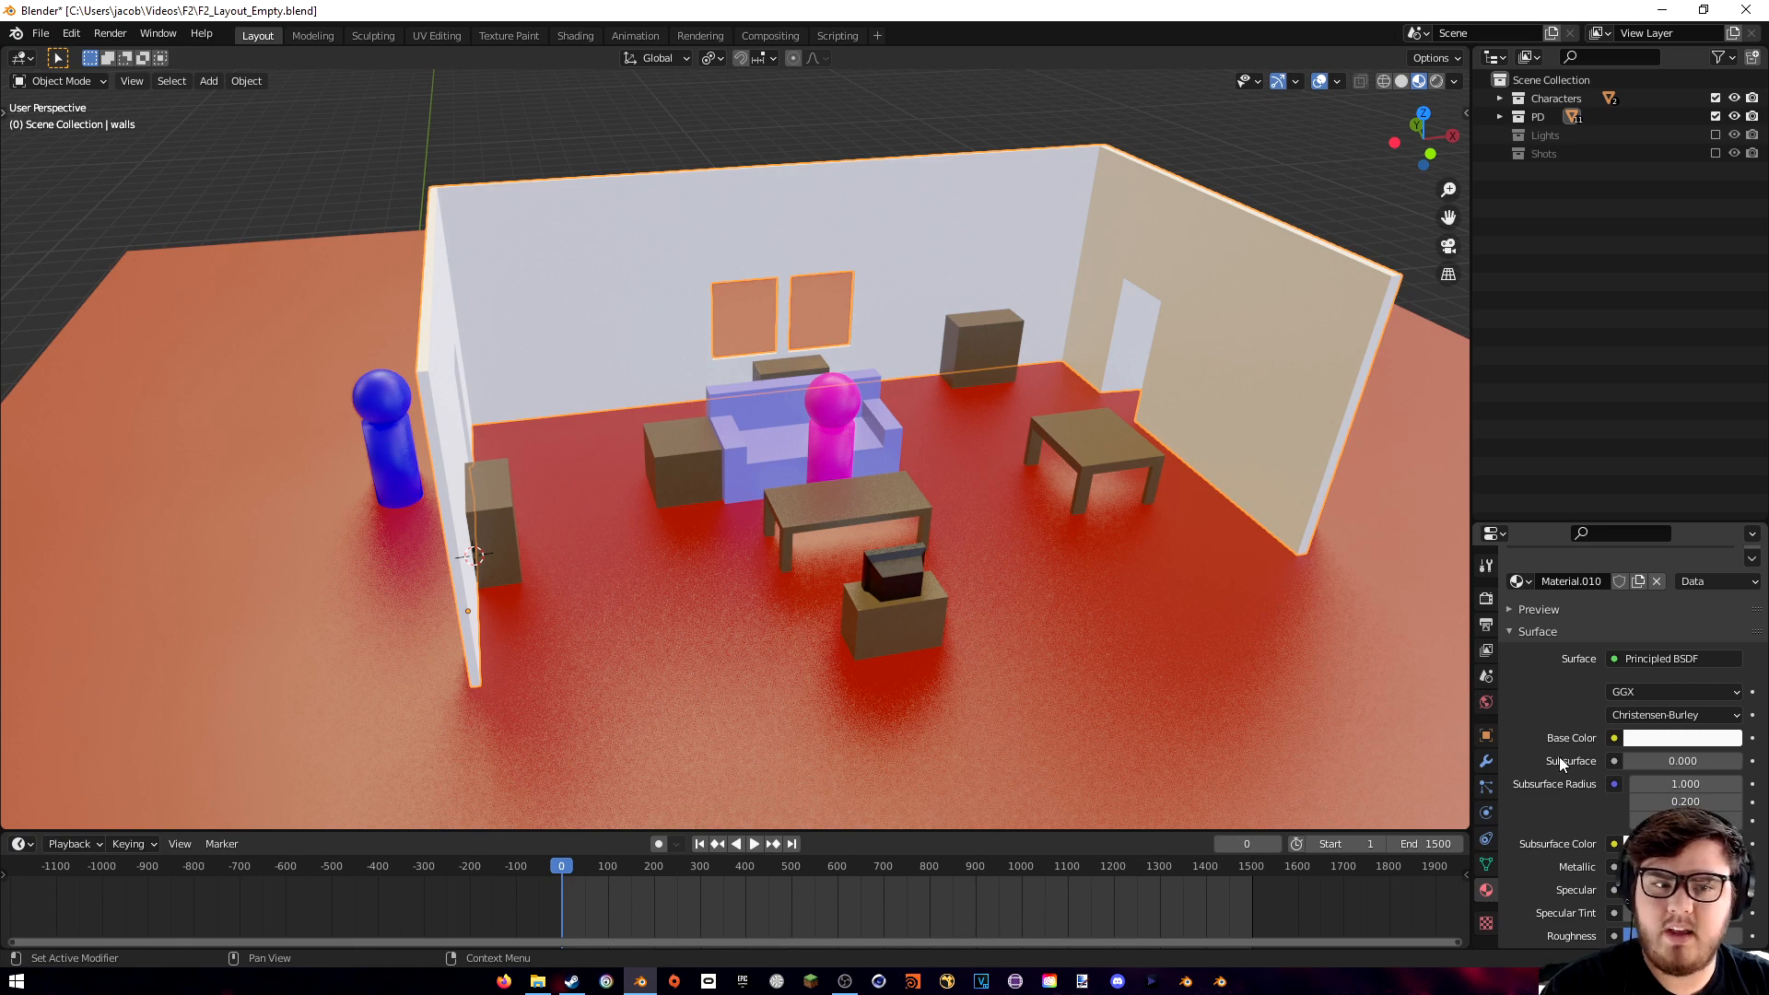
{"action": "left_click", "coordinate": [1647, 743]}
{"action": "left_click_drag", "start_coordinate": [1650, 549], "coordinate": [1658, 499]}
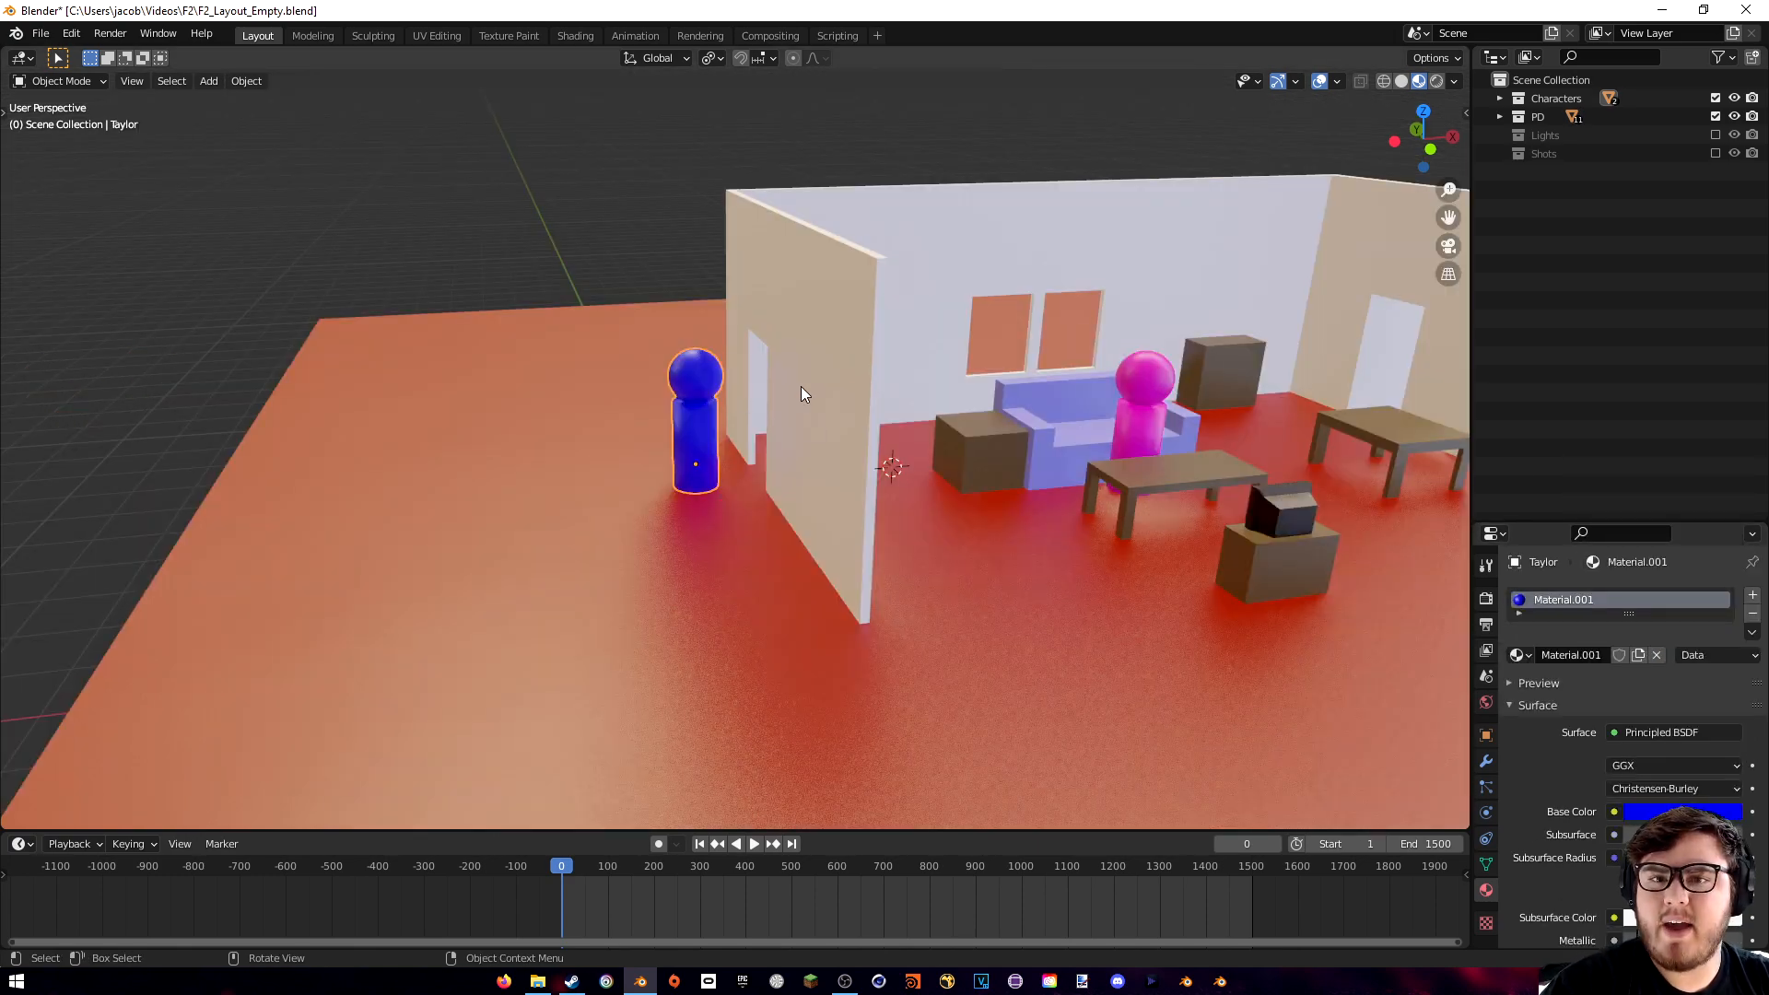
- Add a cylinder outside the room beside the blue figure and scale it along Z by about 1.85
{"action": "key", "text": "shift+a"}
{"action": "mouse_move", "coordinate": [406, 287]}
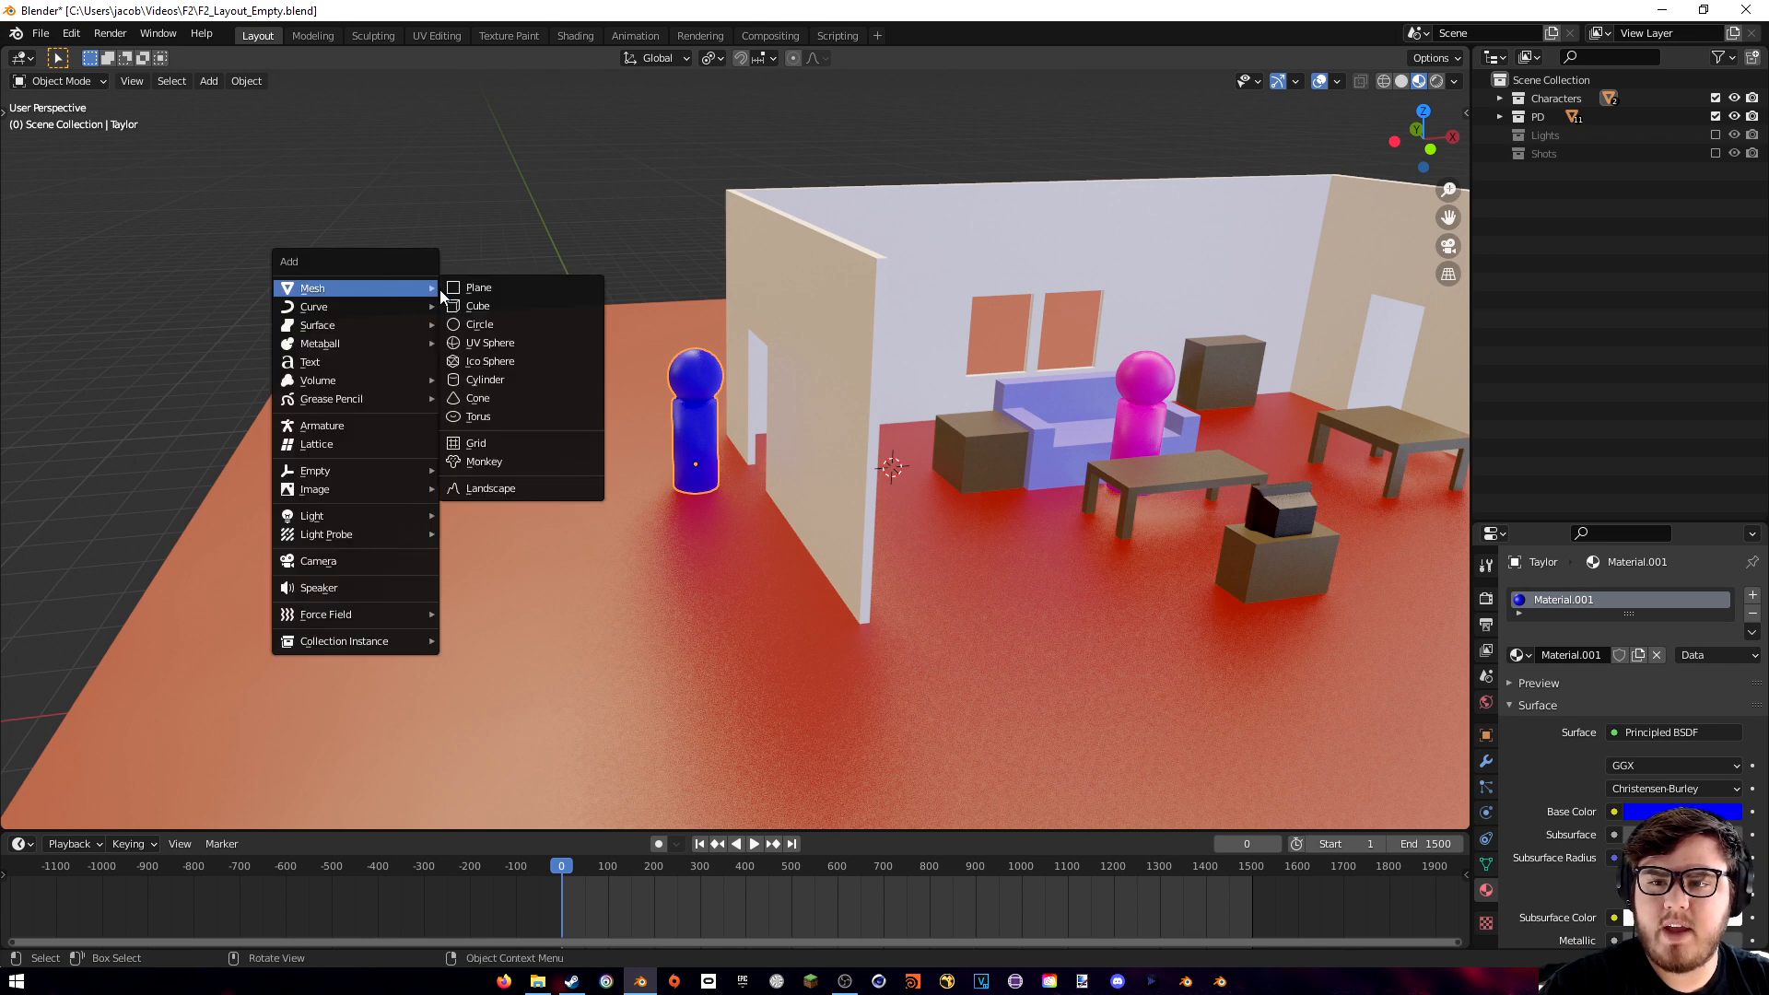
{"action": "left_click", "coordinate": [508, 379]}
{"action": "left_click", "coordinate": [475, 295]}
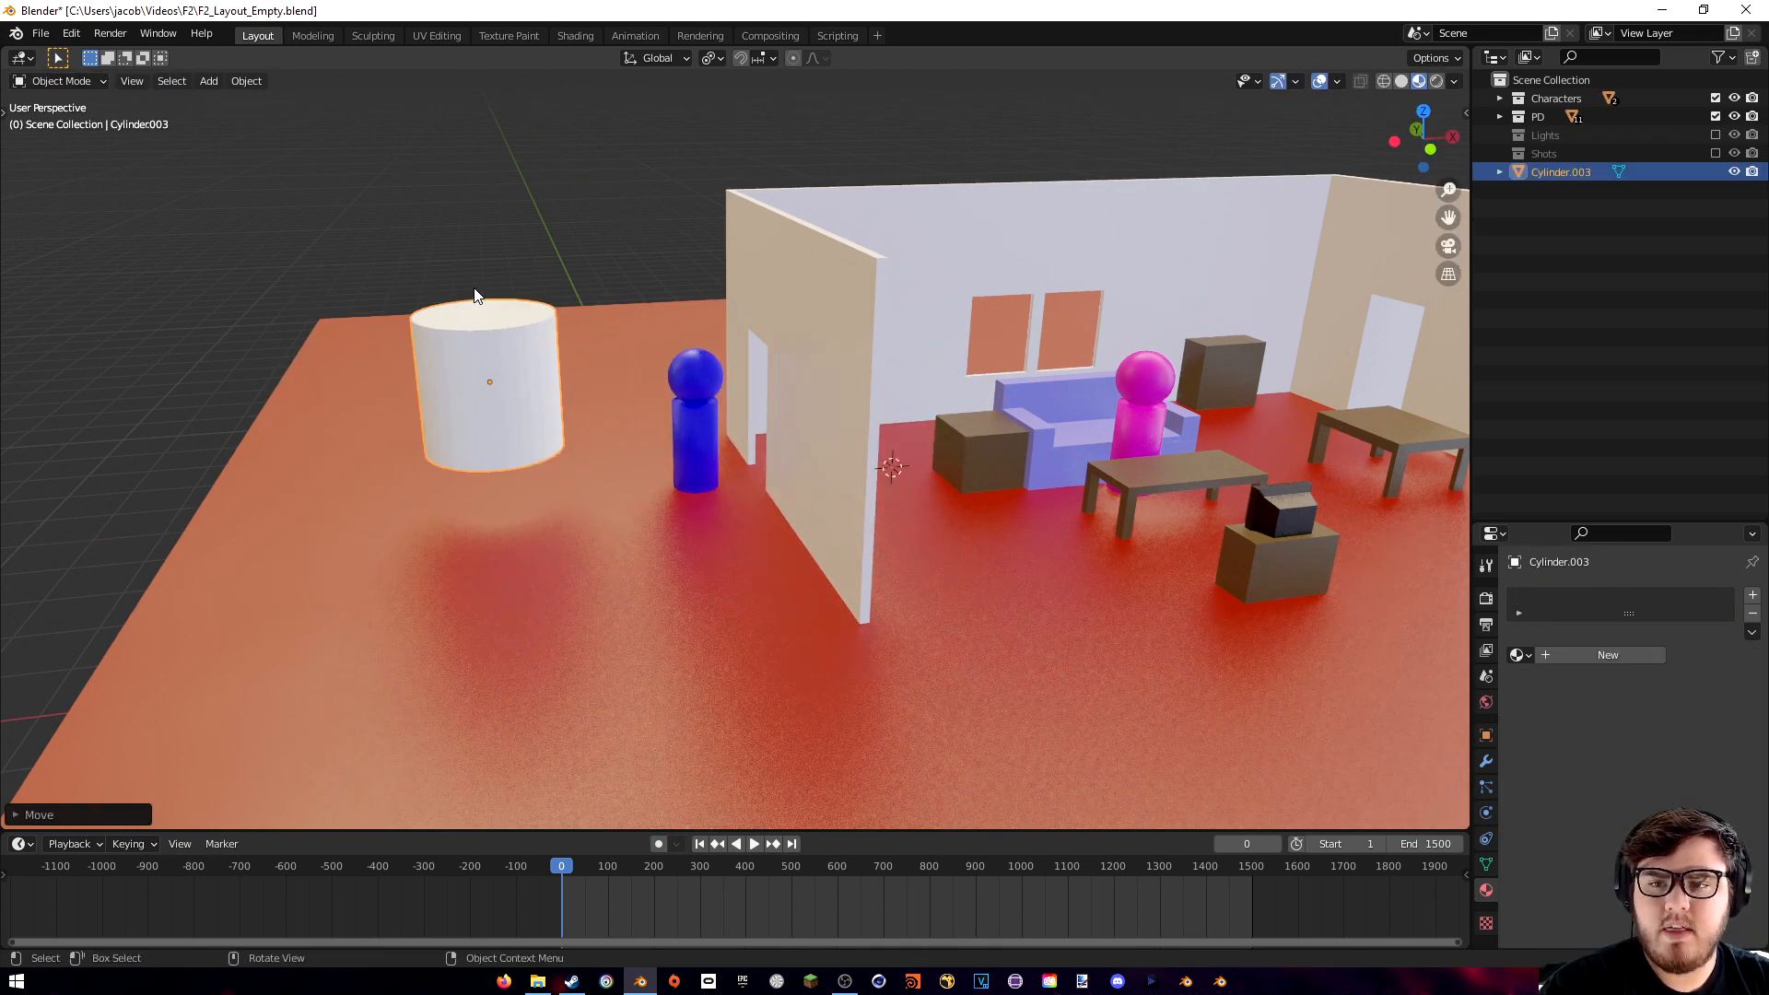
{"action": "key", "text": "s"}
{"action": "key", "text": "z"}
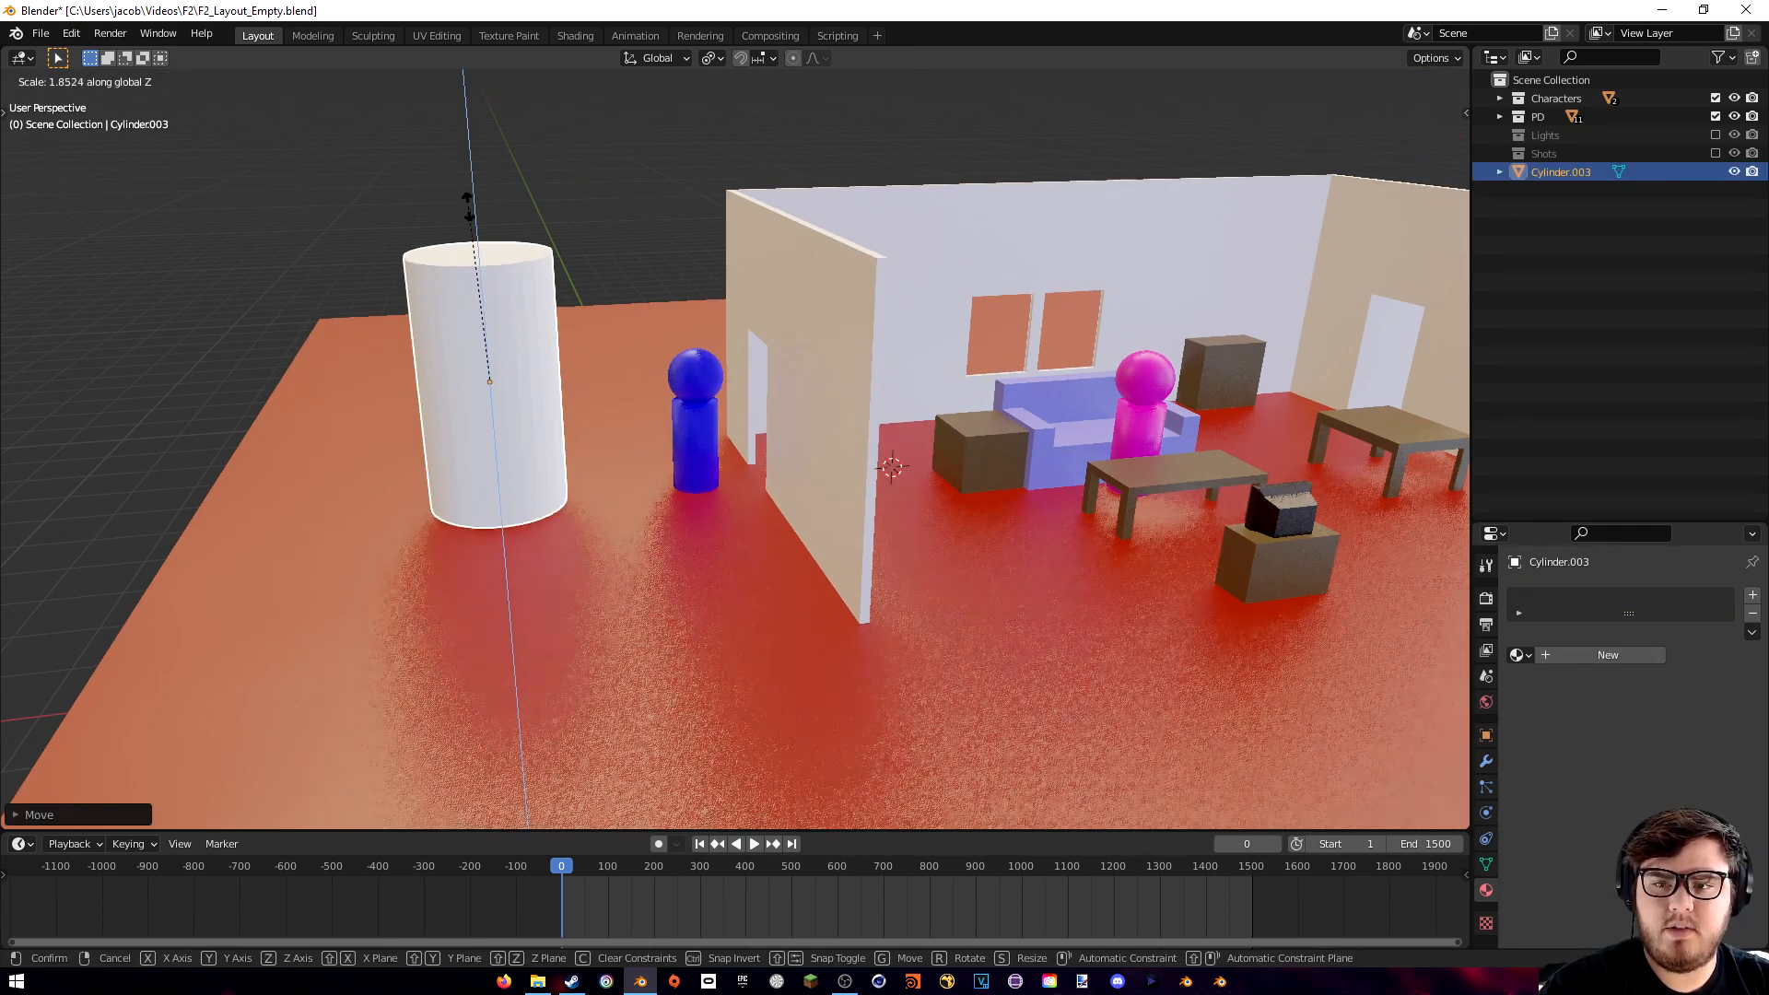
{"action": "left_click", "coordinate": [470, 214]}
{"action": "middle_click_drag", "start_coordinate": [470, 213], "coordinate": [754, 273], "text": "shift"}
- Add a UV sphere inside the cylinder's mesh, move it over horizontally and raise it along Z onto the cylinder's top as a head
{"action": "key", "text": "Tab"}
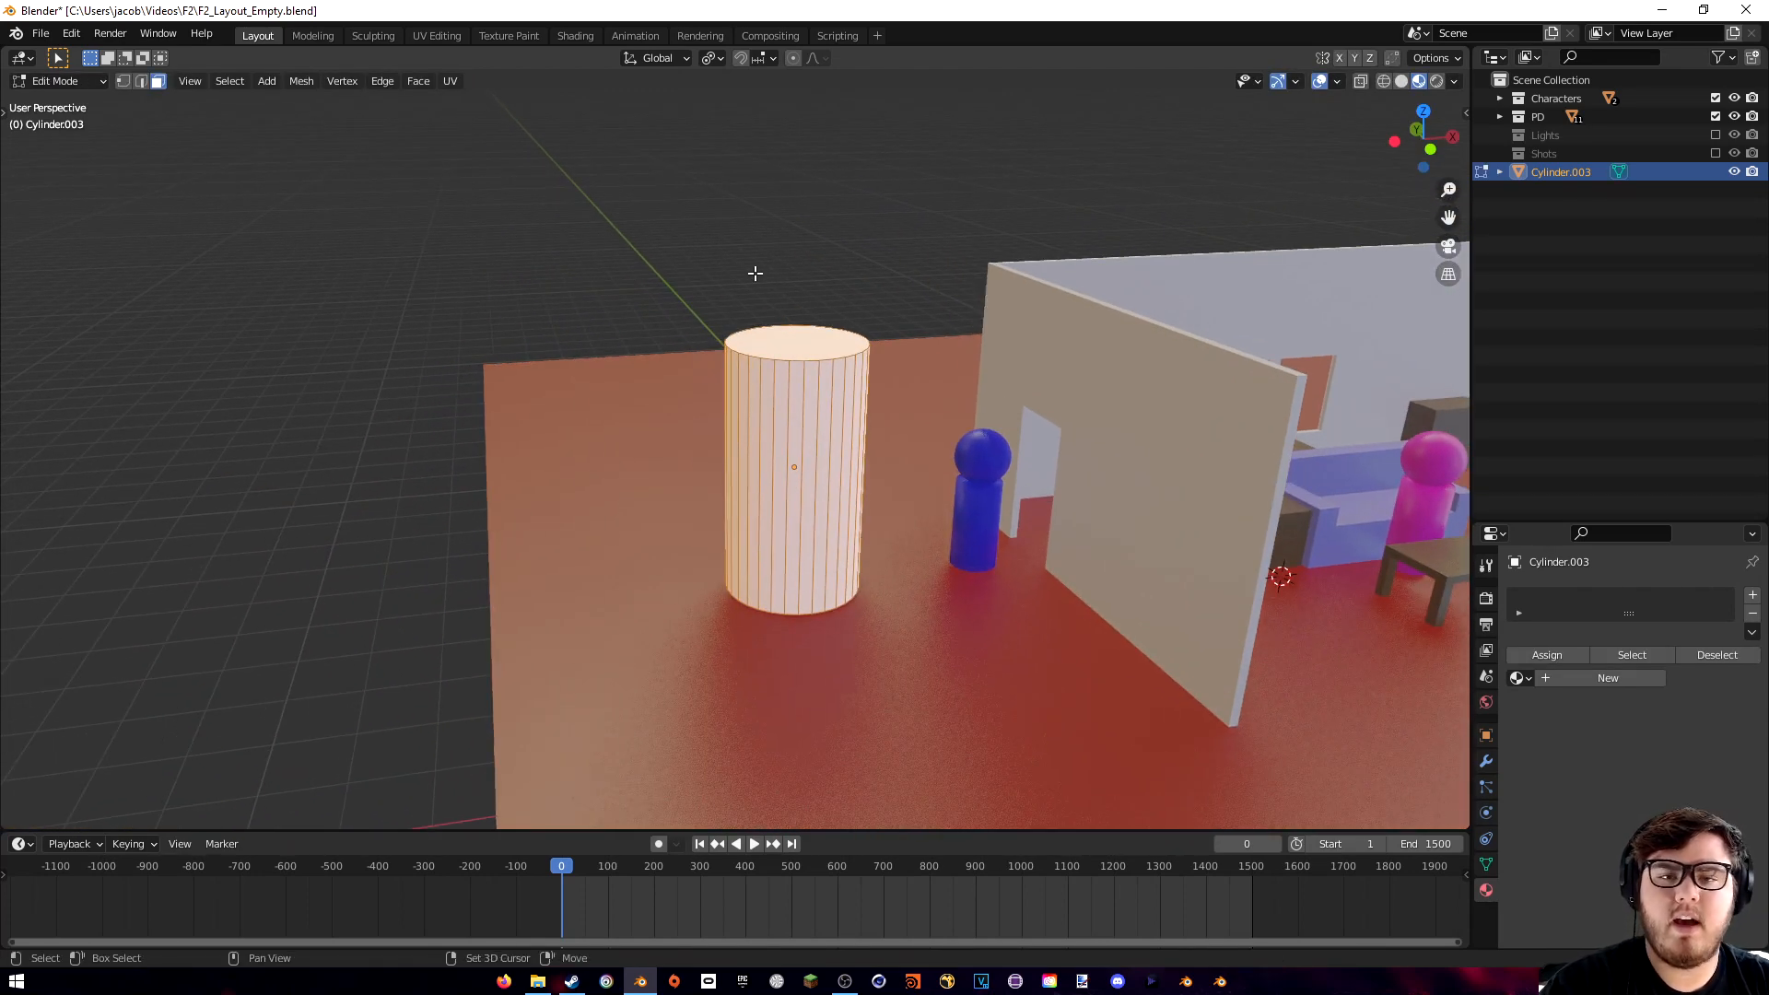
{"action": "key", "text": "shift+a"}
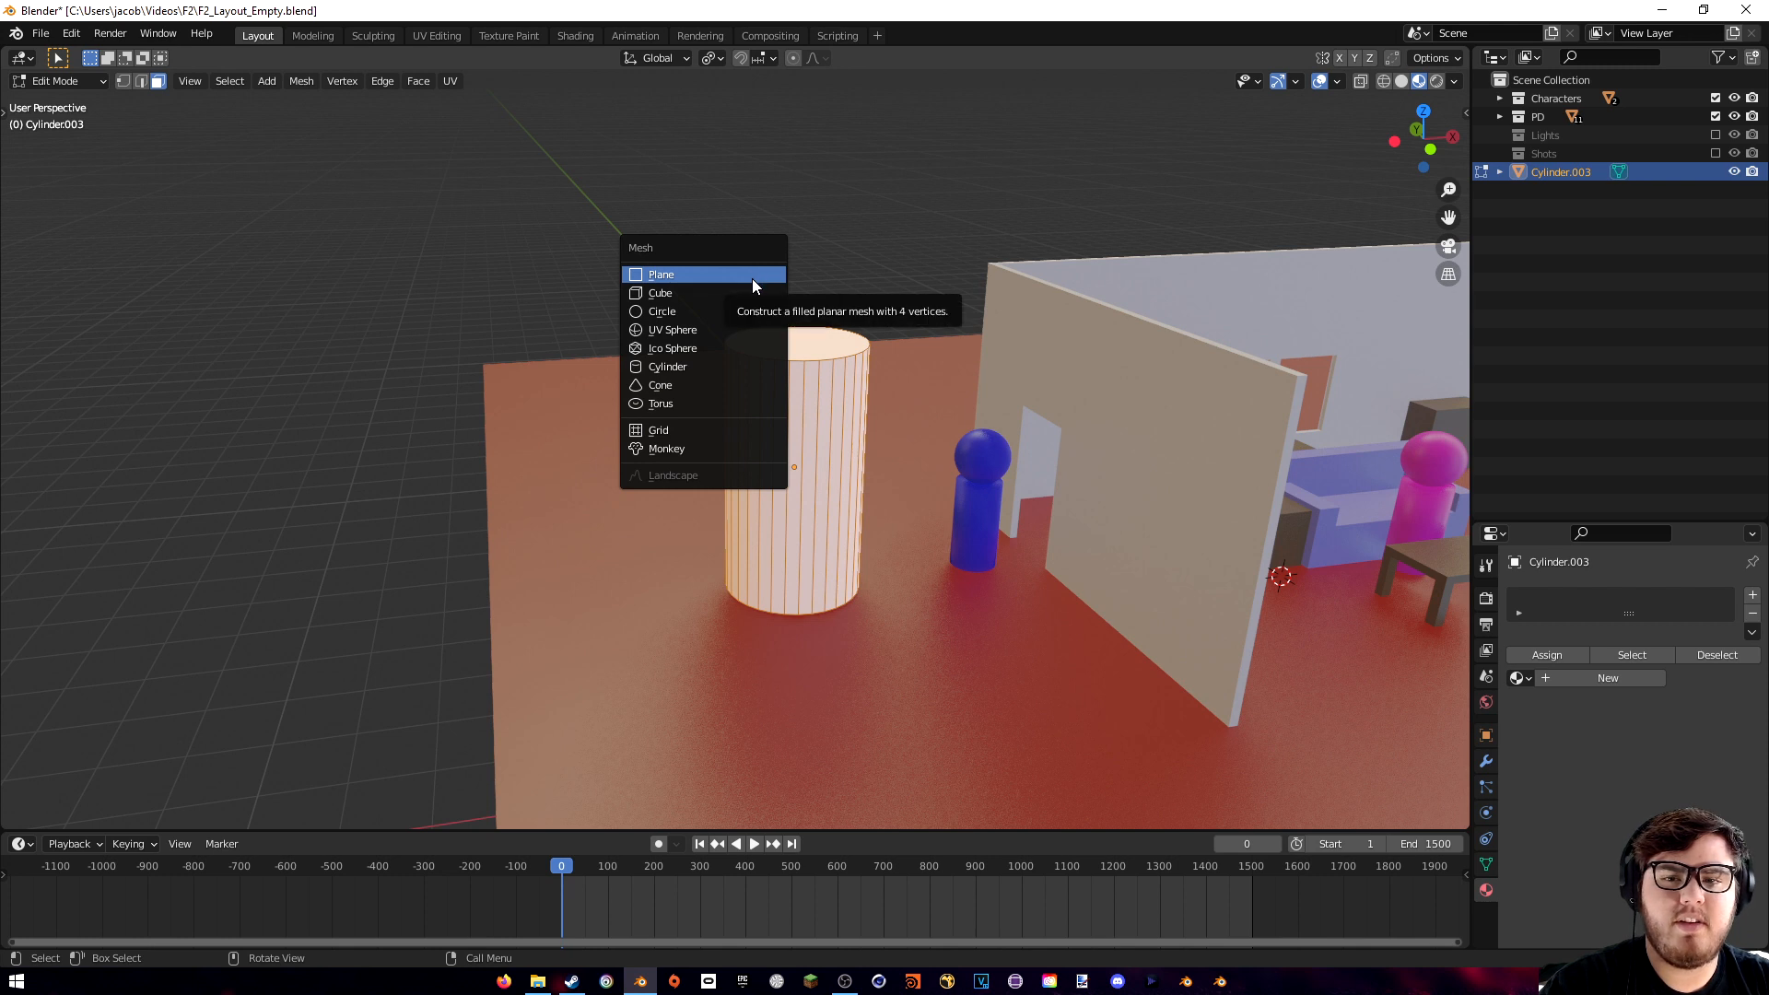
{"action": "left_click", "coordinate": [693, 332]}
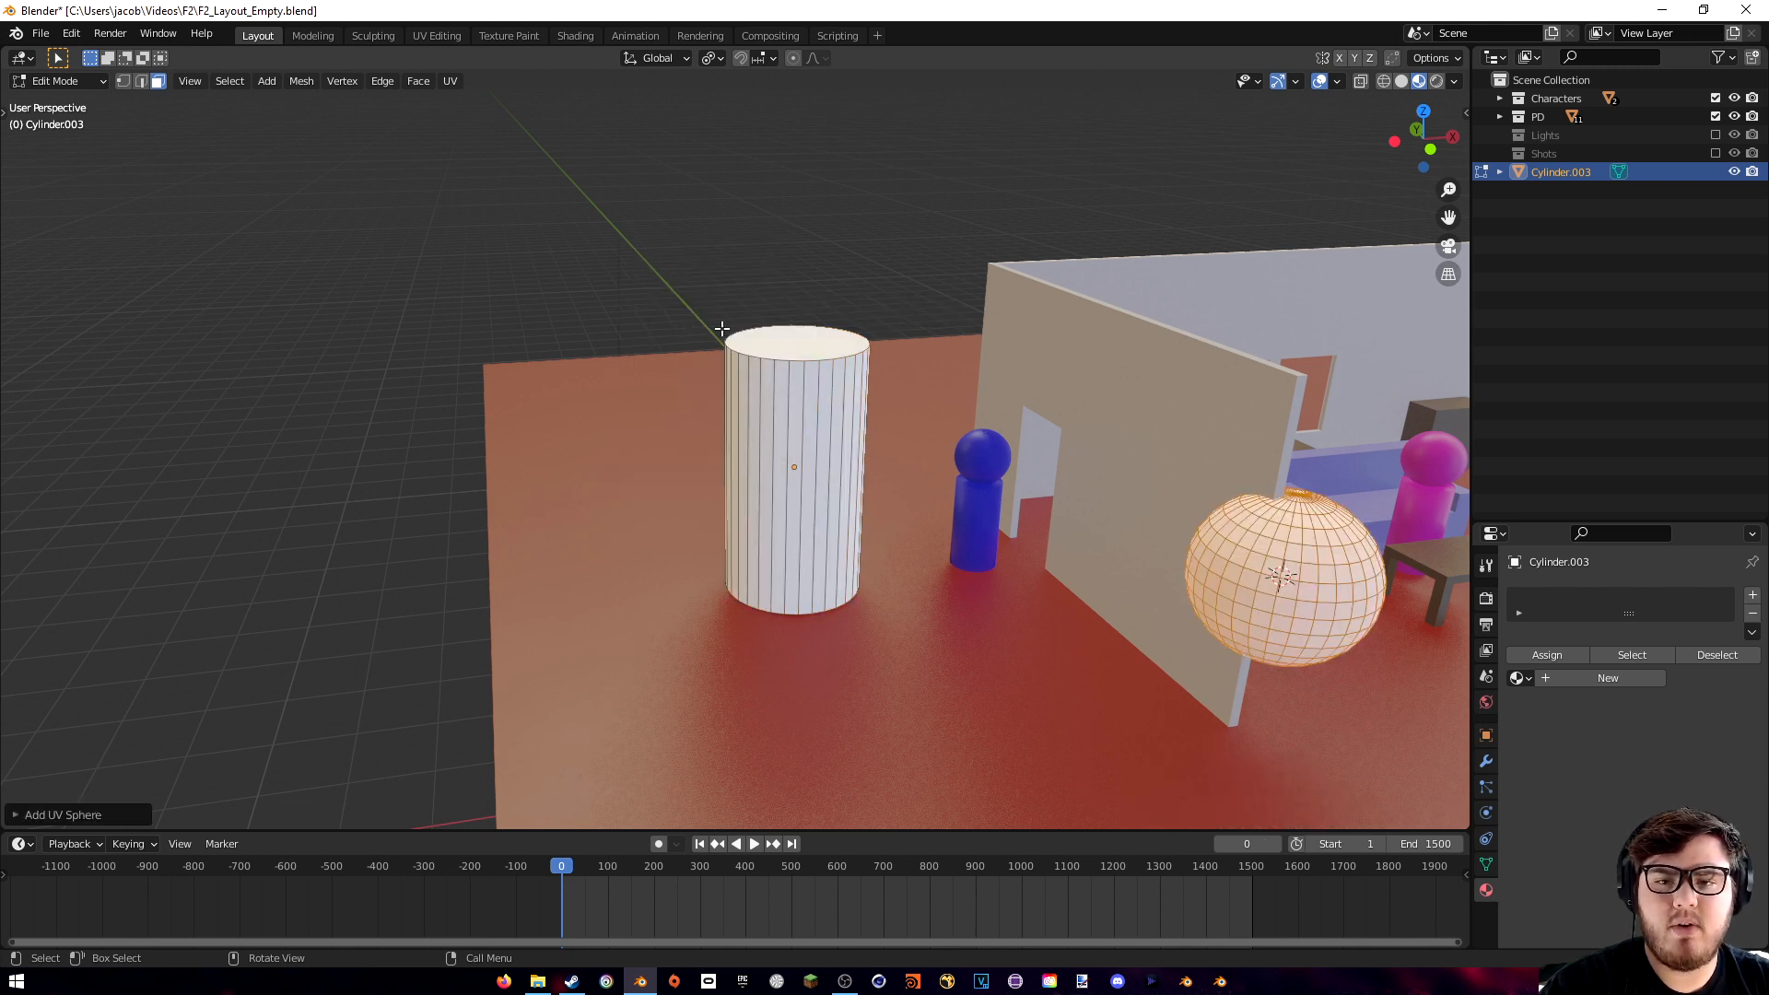
{"action": "key", "text": "g"}
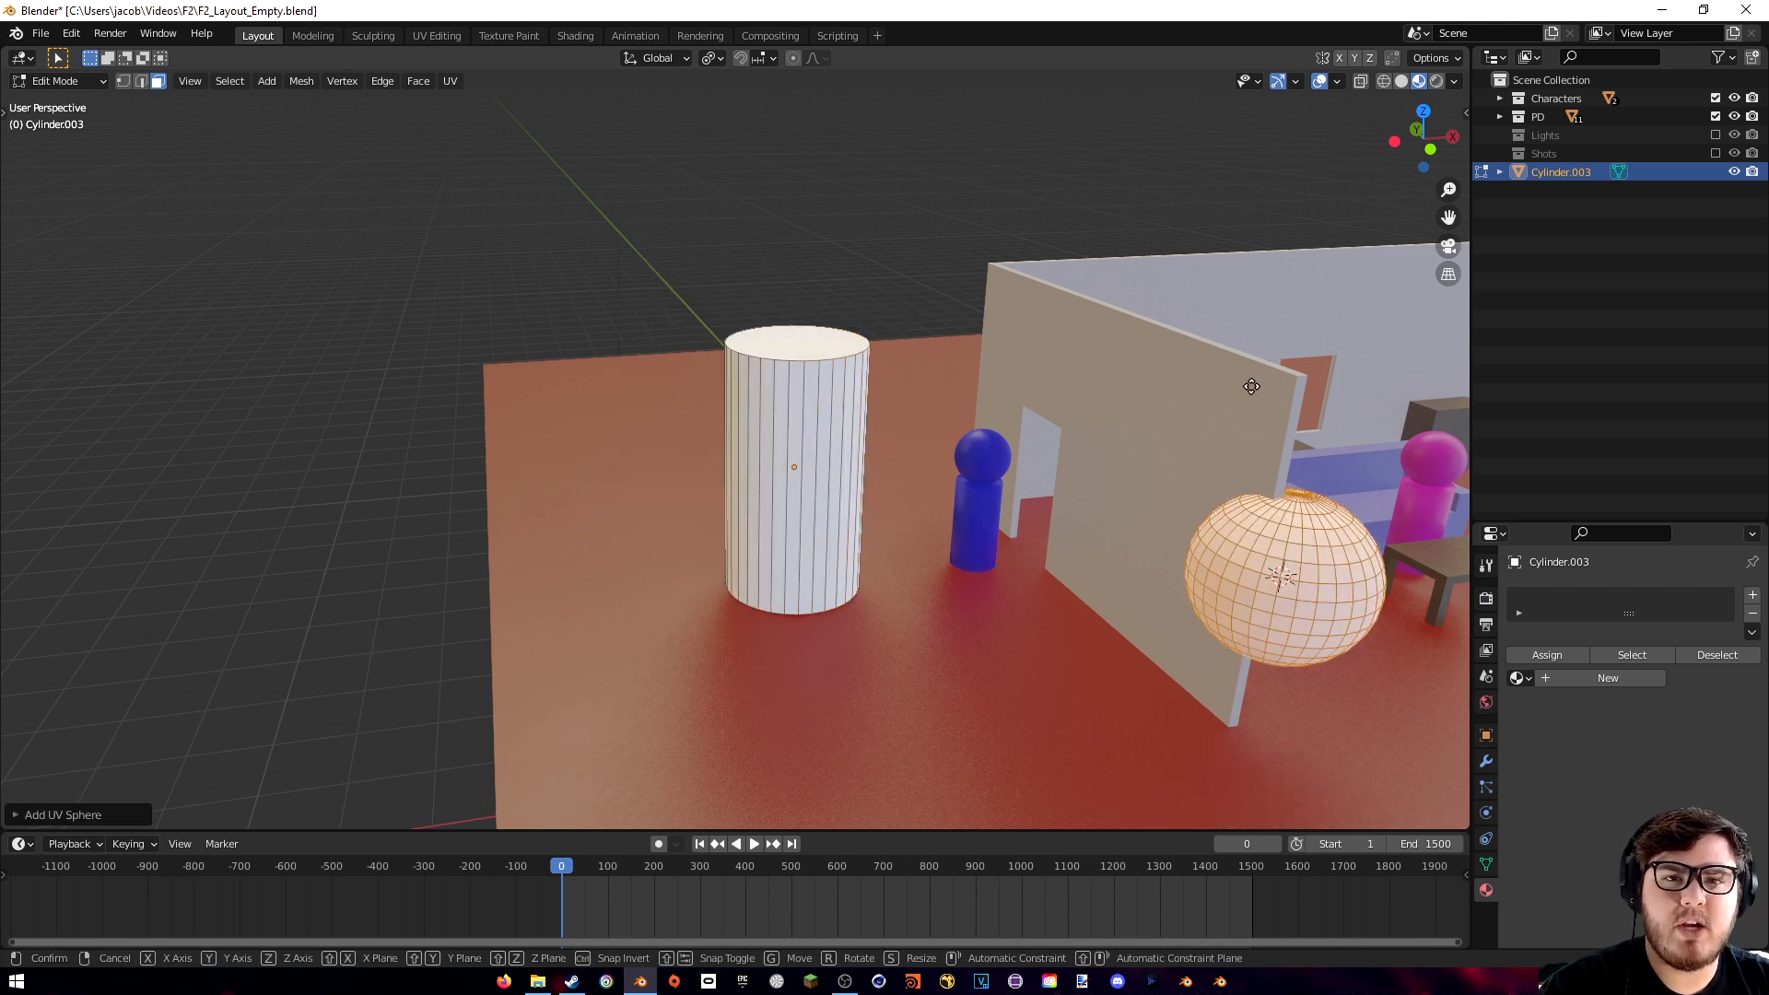
{"action": "key", "text": "shift+z"}
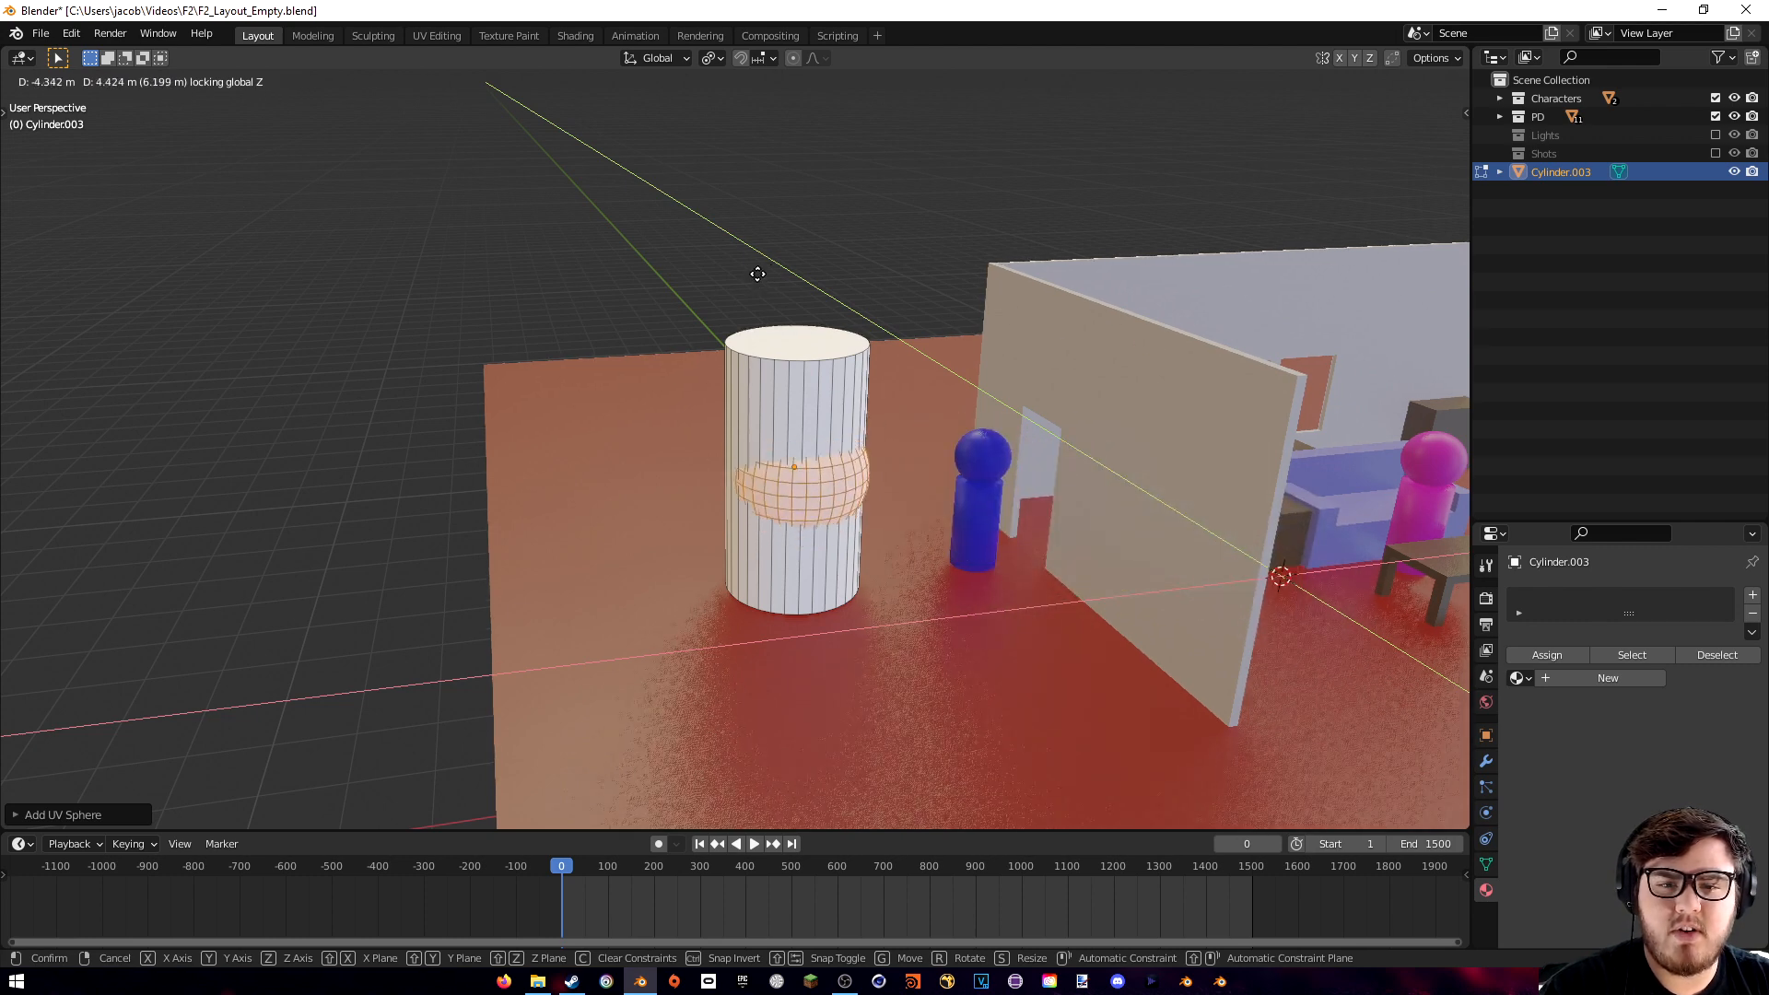
{"action": "key", "text": "z"}
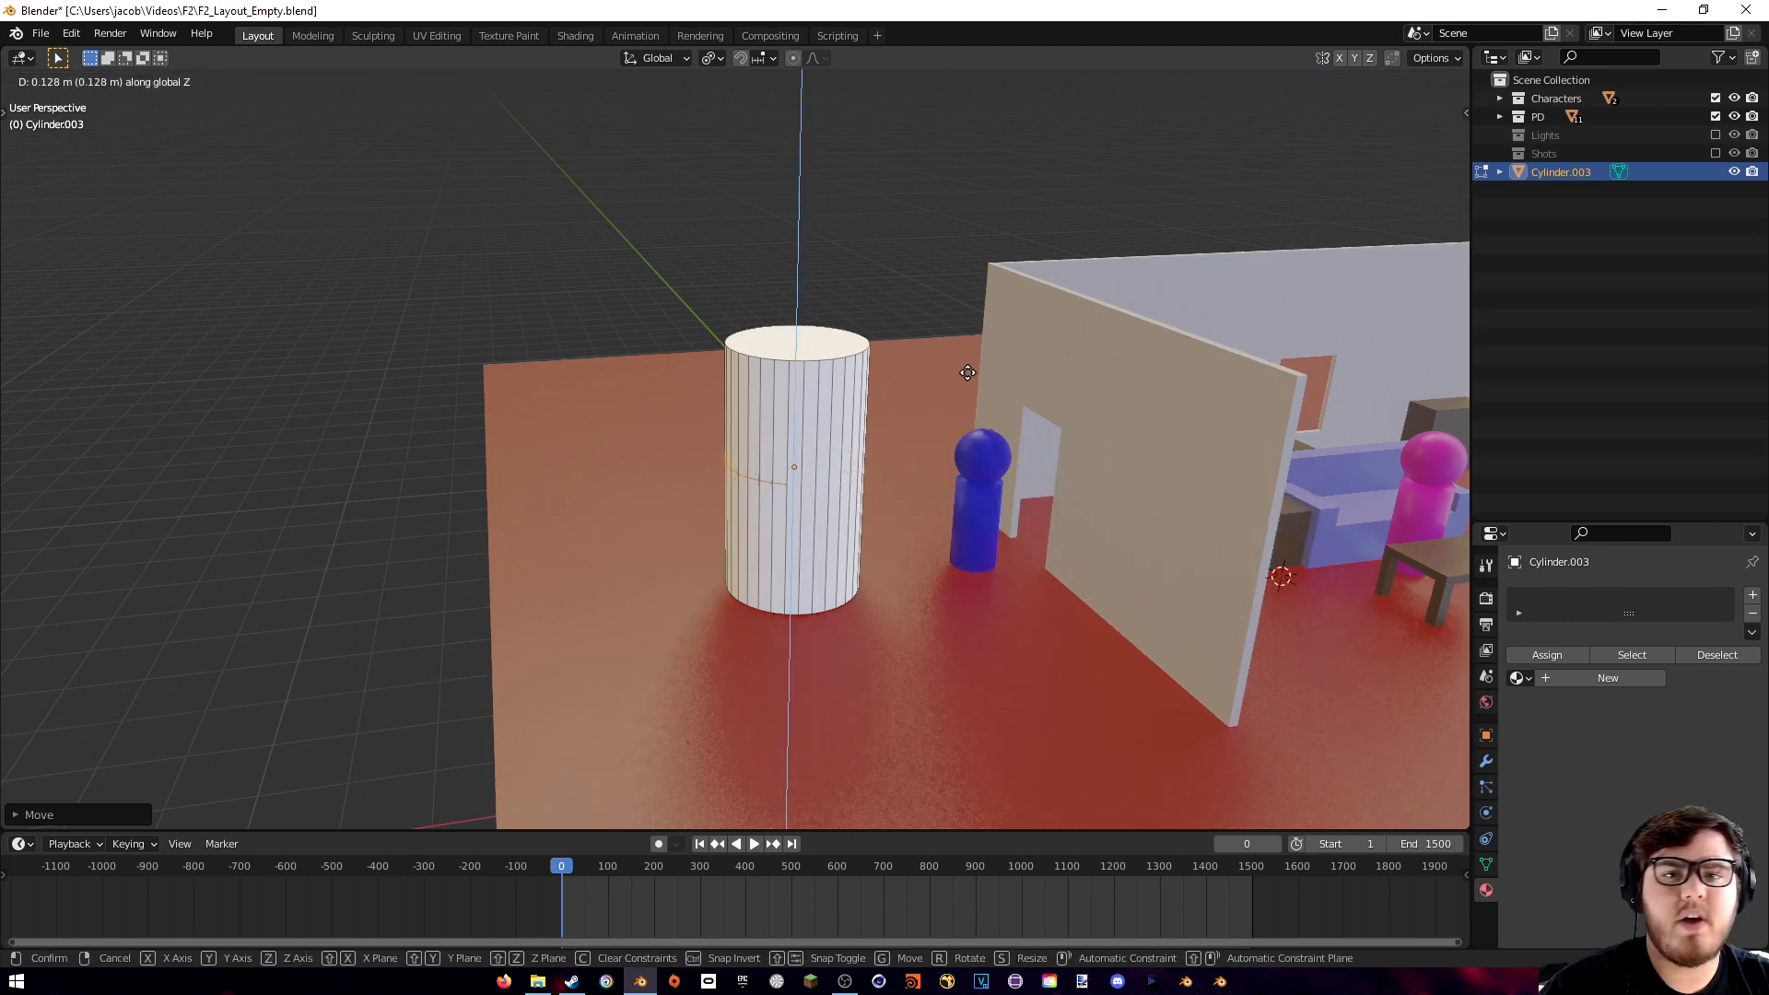
{"action": "left_click", "coordinate": [978, 210]}
{"action": "key", "text": "Tab"}
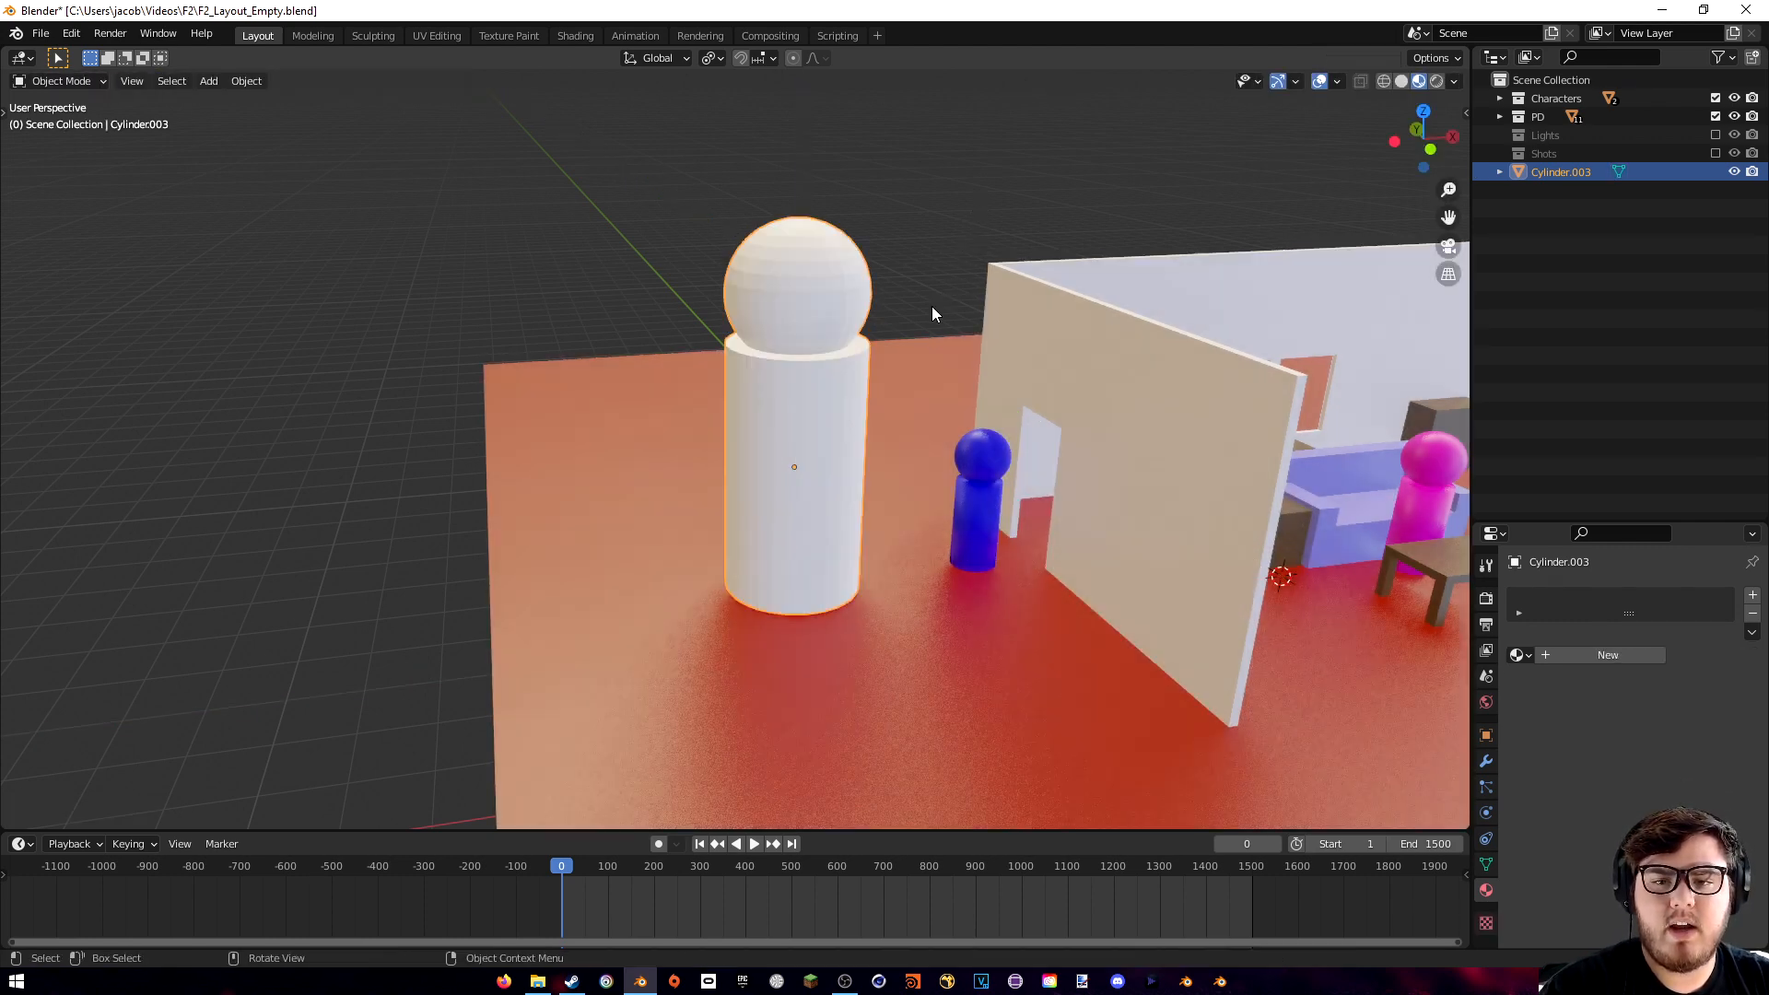
- Move the white cylinder-and-sphere figure across the floor with its Z position locked
{"action": "key", "text": "g"}
{"action": "key", "text": "shift+z"}
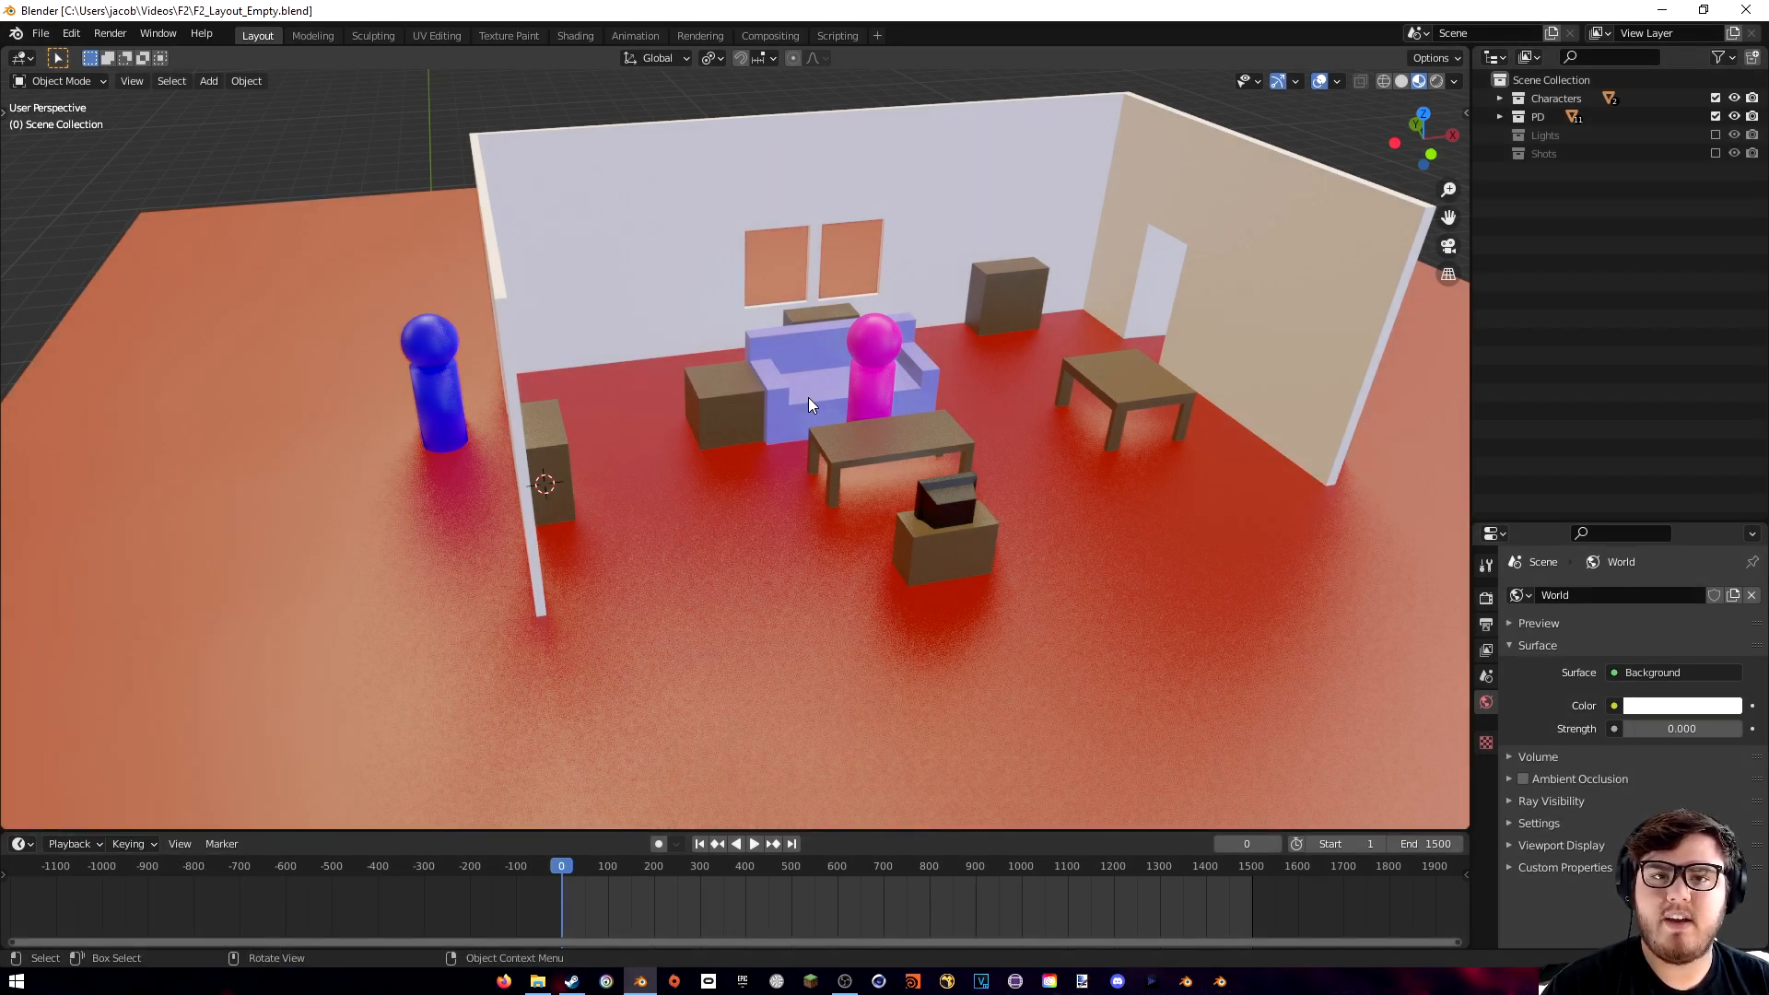
{"action": "middle_click_drag", "start_coordinate": [809, 396], "coordinate": [960, 418]}
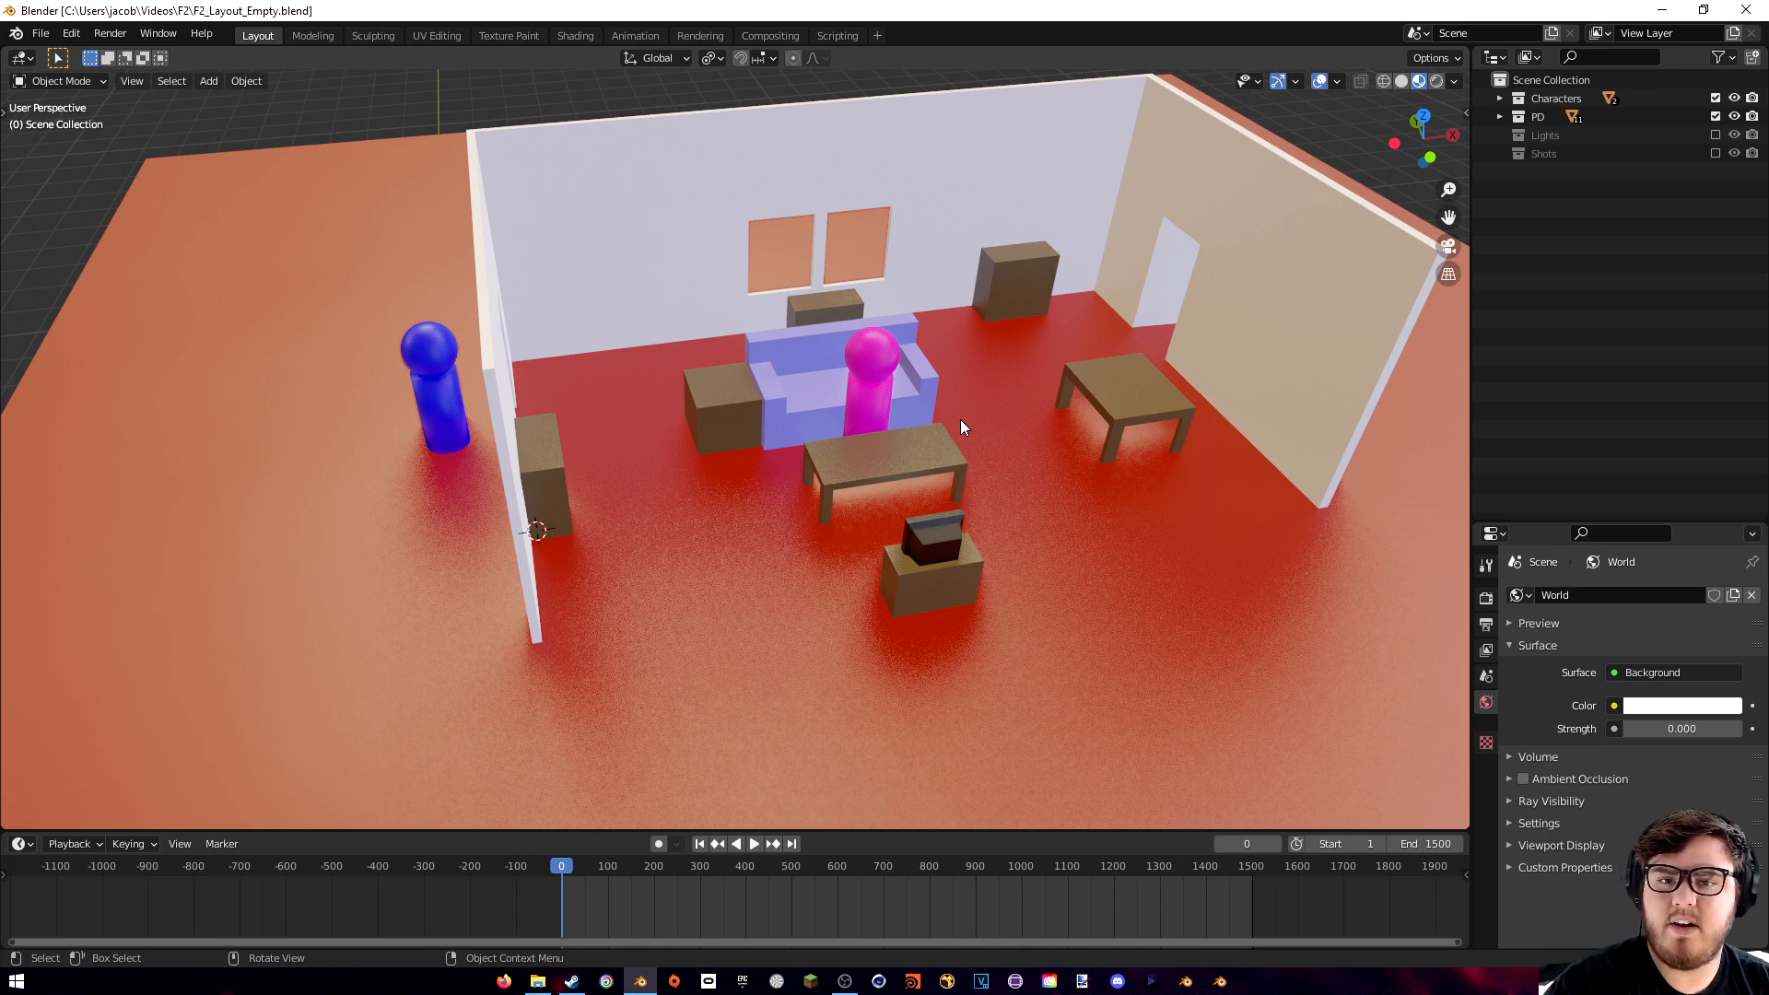
- Select the pink figure and try moving it freely and along single axes, cancelling each move
{"action": "middle_click_drag", "start_coordinate": [941, 368], "coordinate": [785, 417]}
{"action": "left_click", "coordinate": [782, 412]}
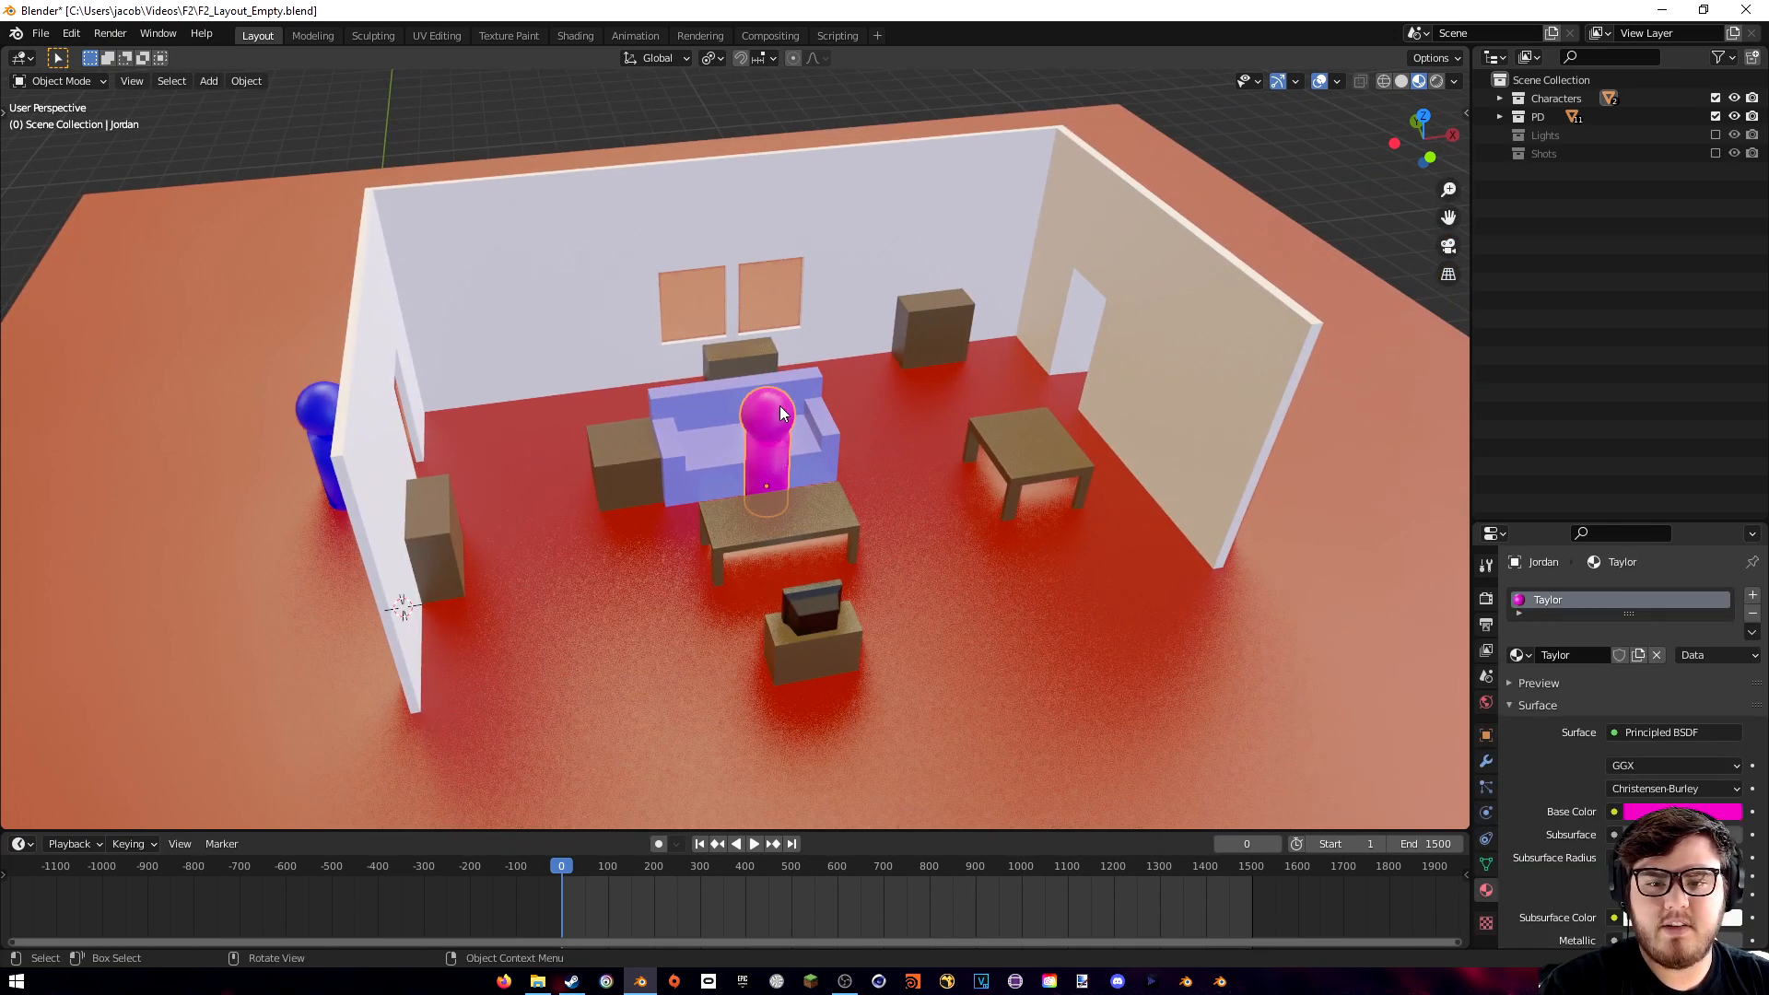
{"action": "key", "text": "g"}
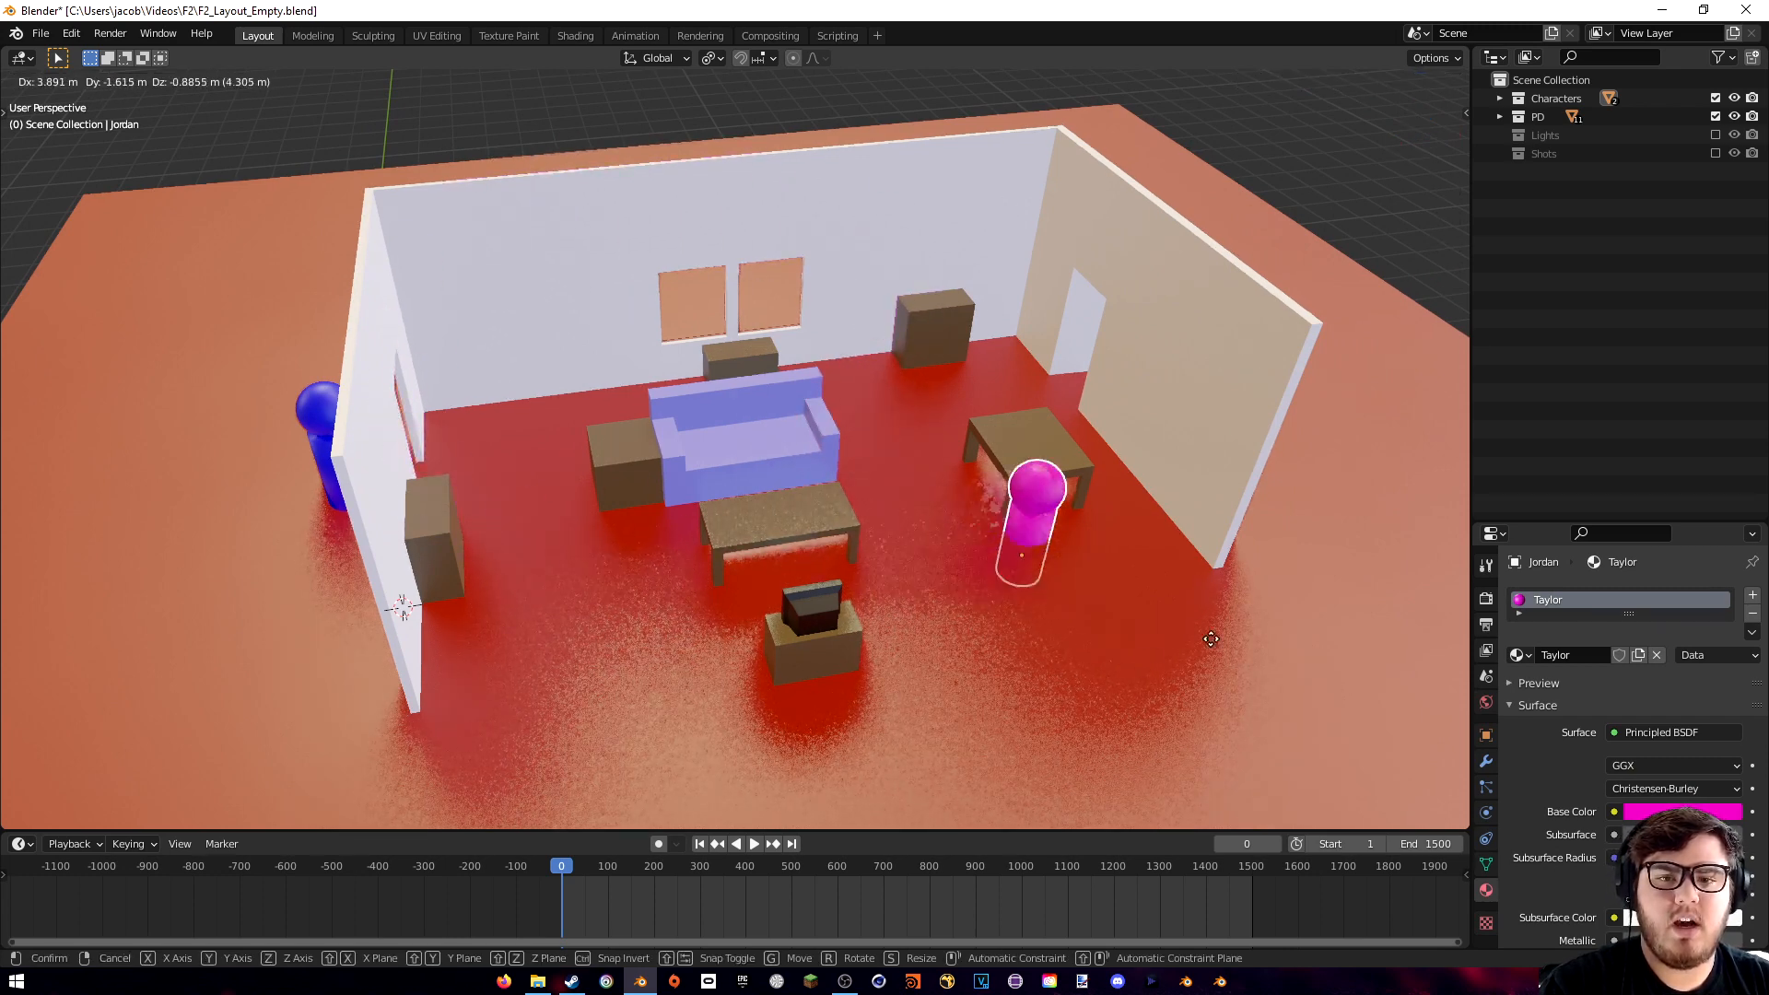
{"action": "left_click", "coordinate": [785, 371]}
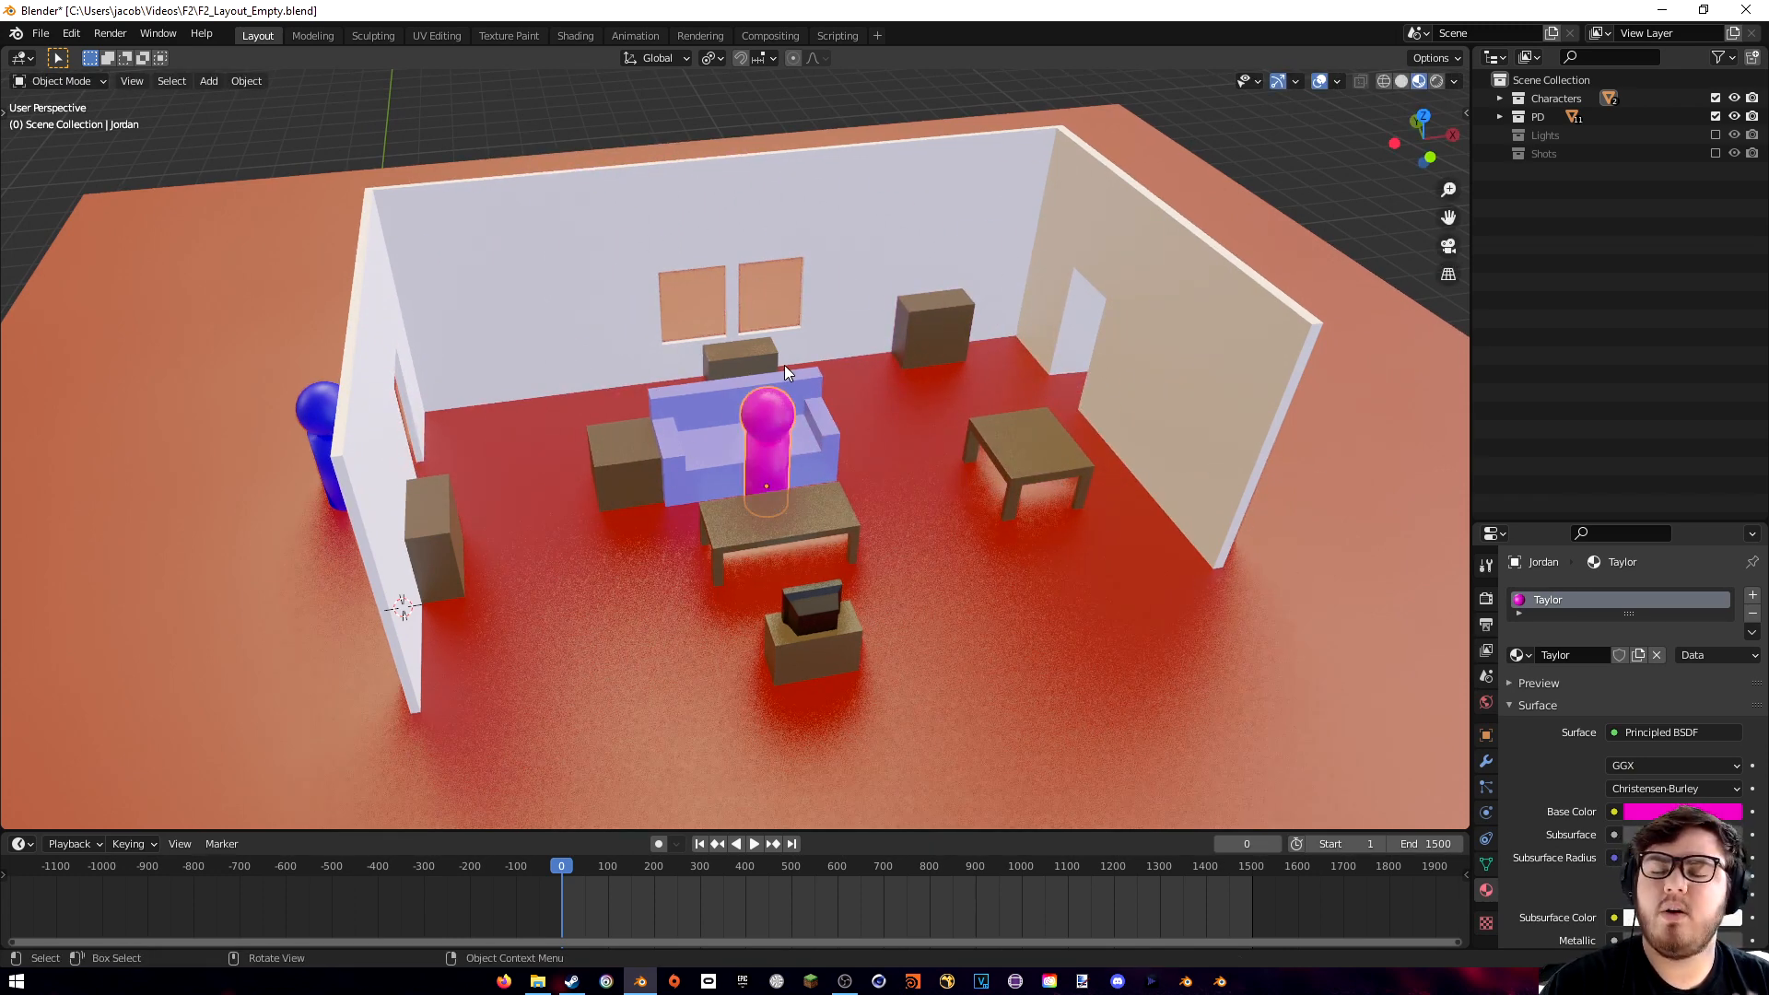
{"action": "key", "text": "g"}
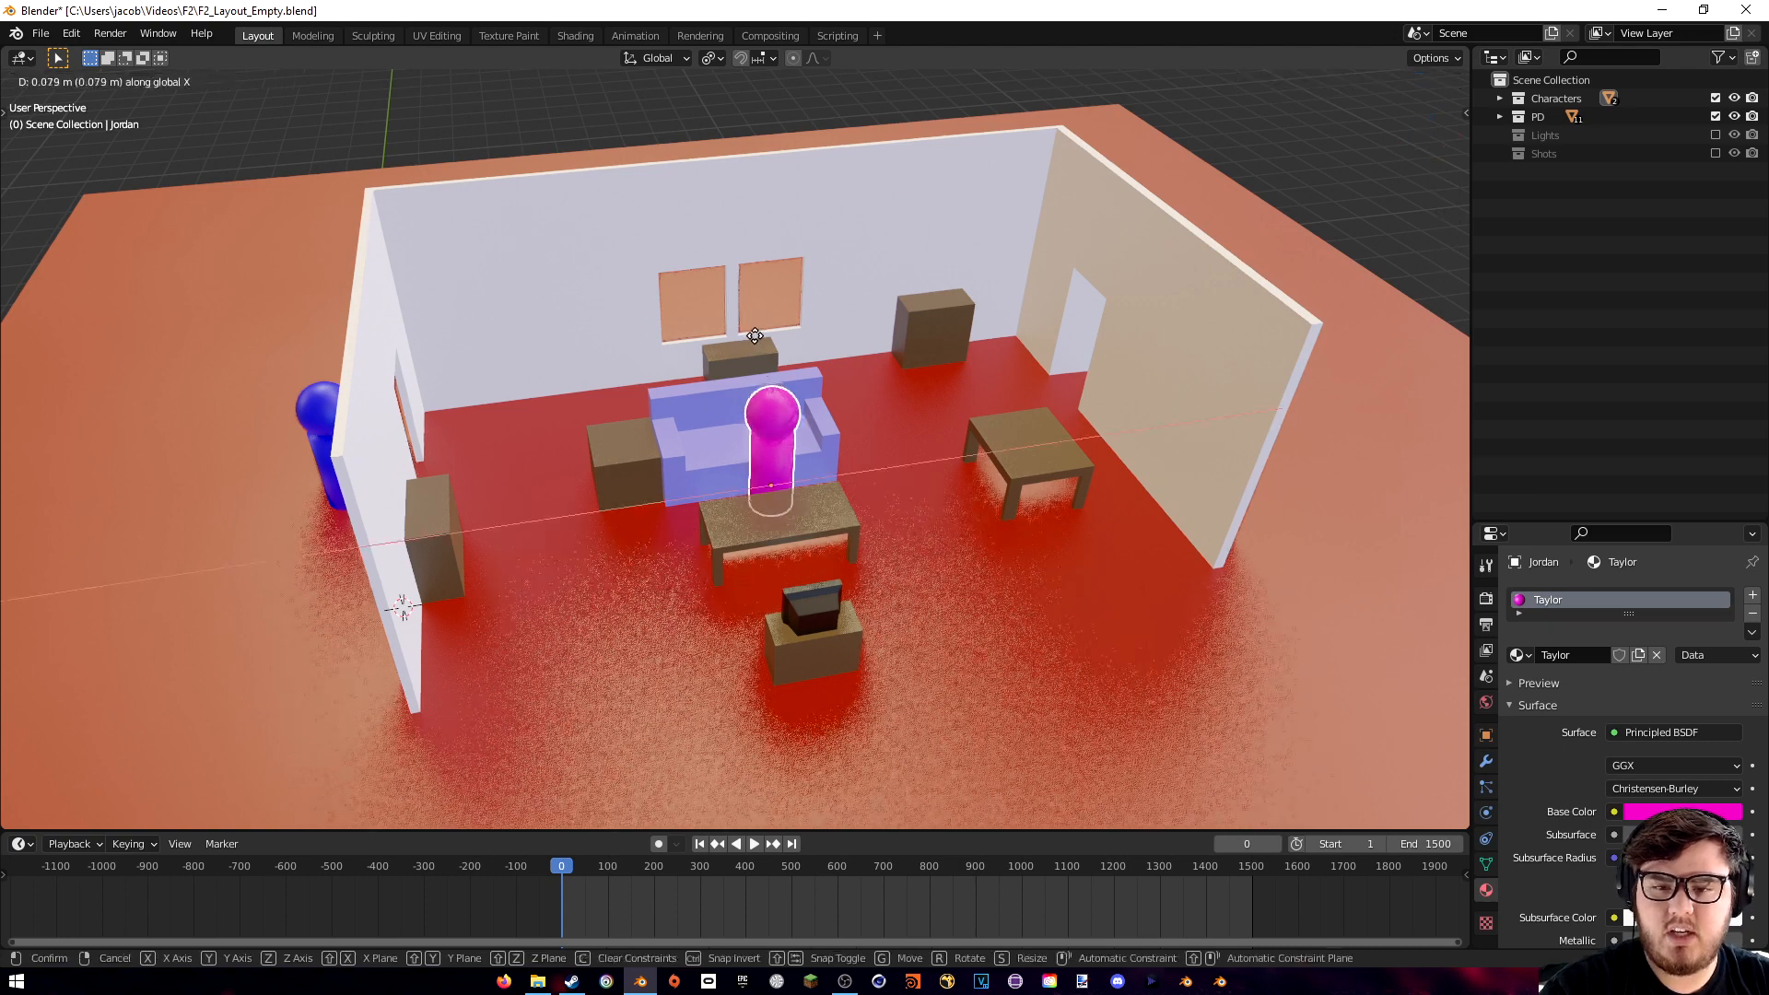
{"action": "key", "text": "y"}
{"action": "left_click", "coordinate": [565, 399]}
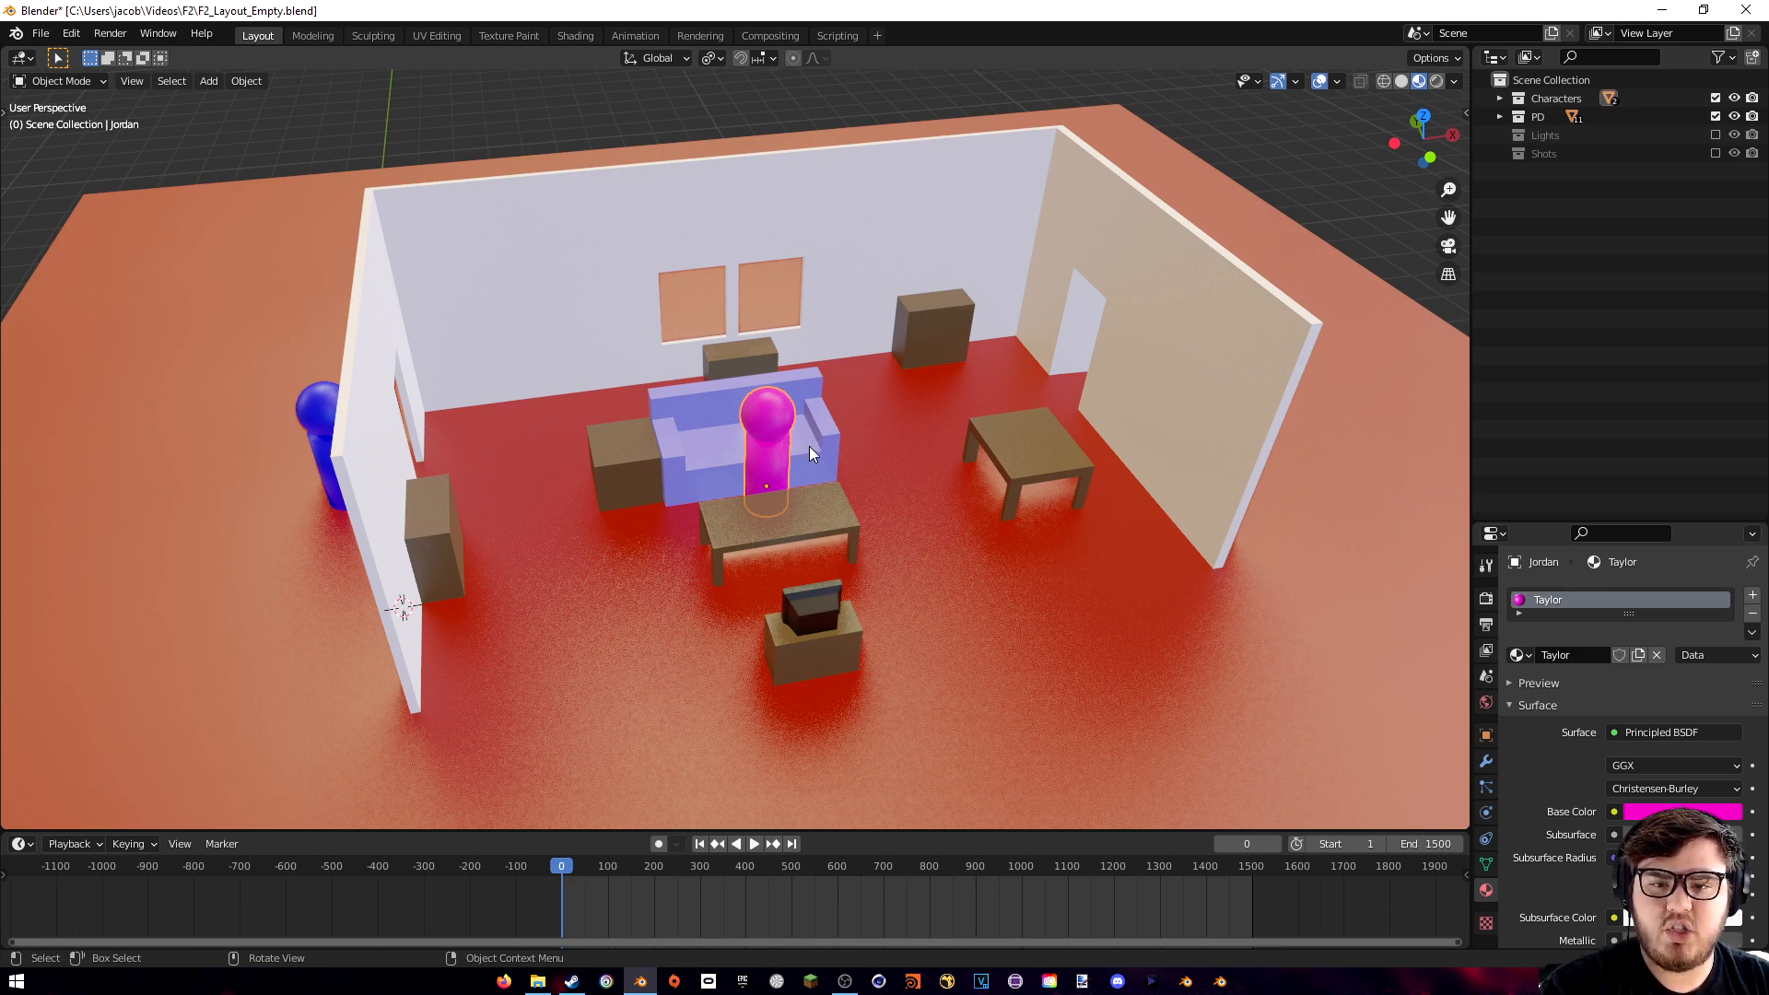
- Try moving the pink figure across the room's floor with its Z position locked and cancel the move
{"action": "key", "text": "g"}
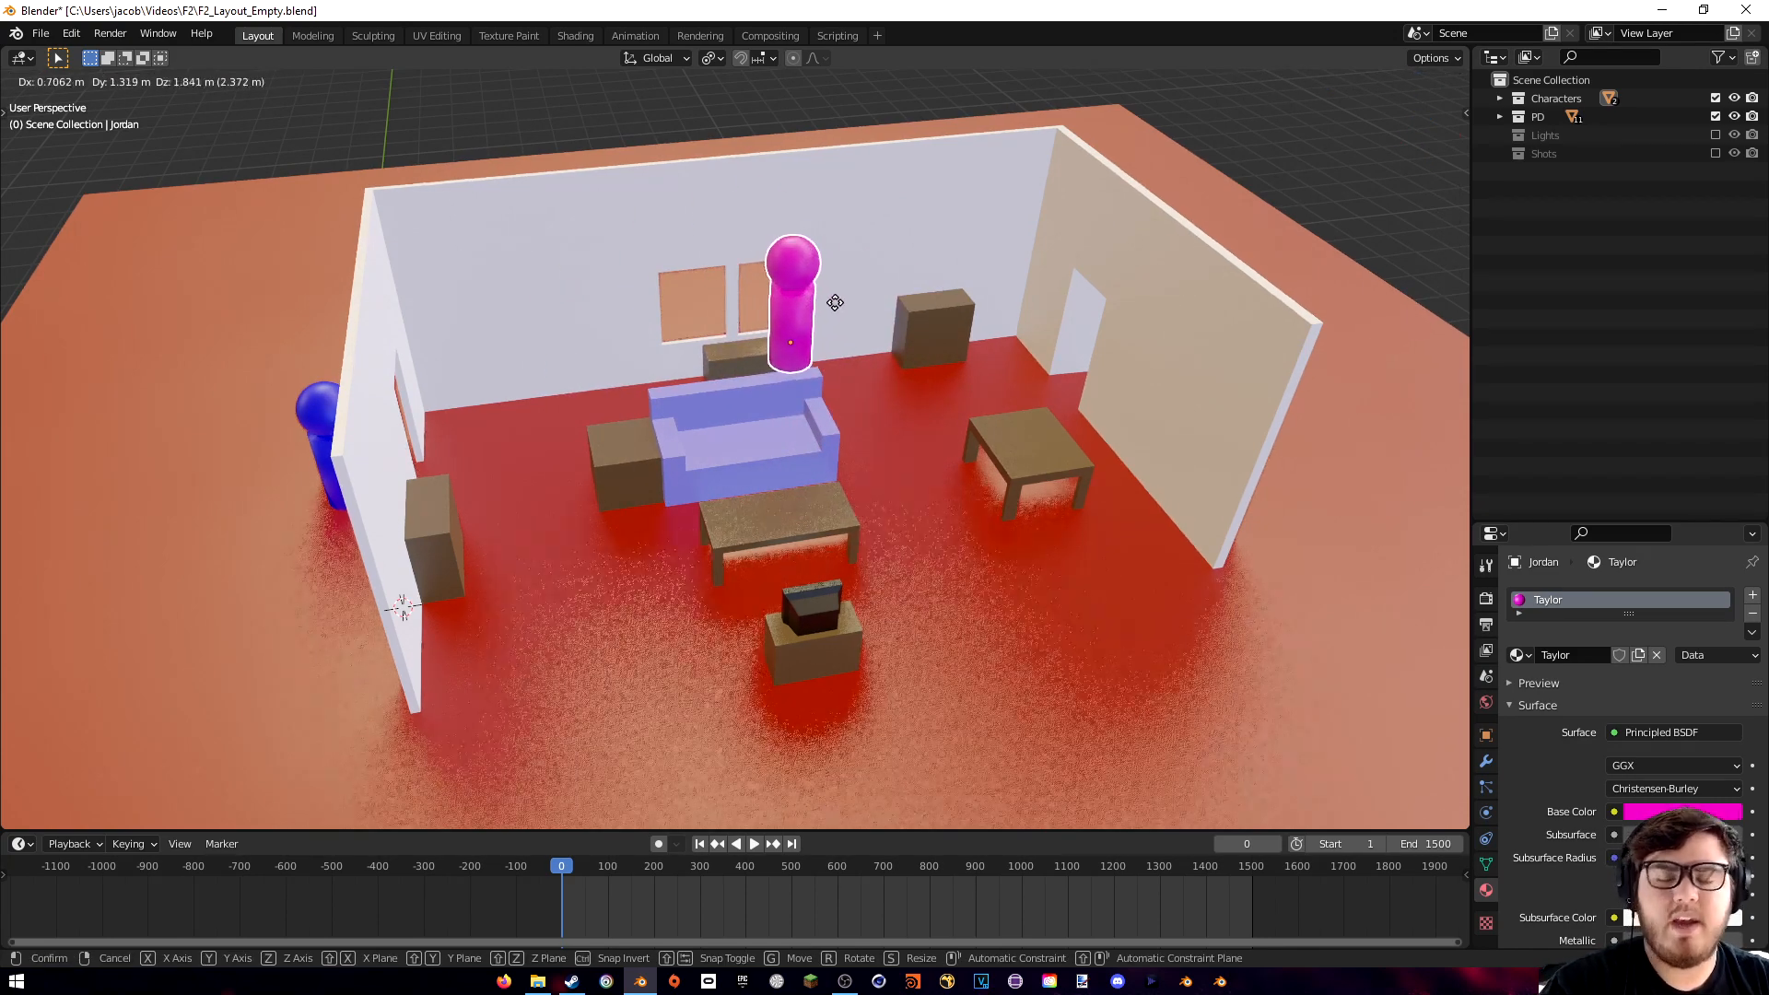
{"action": "key", "text": "shift+z"}
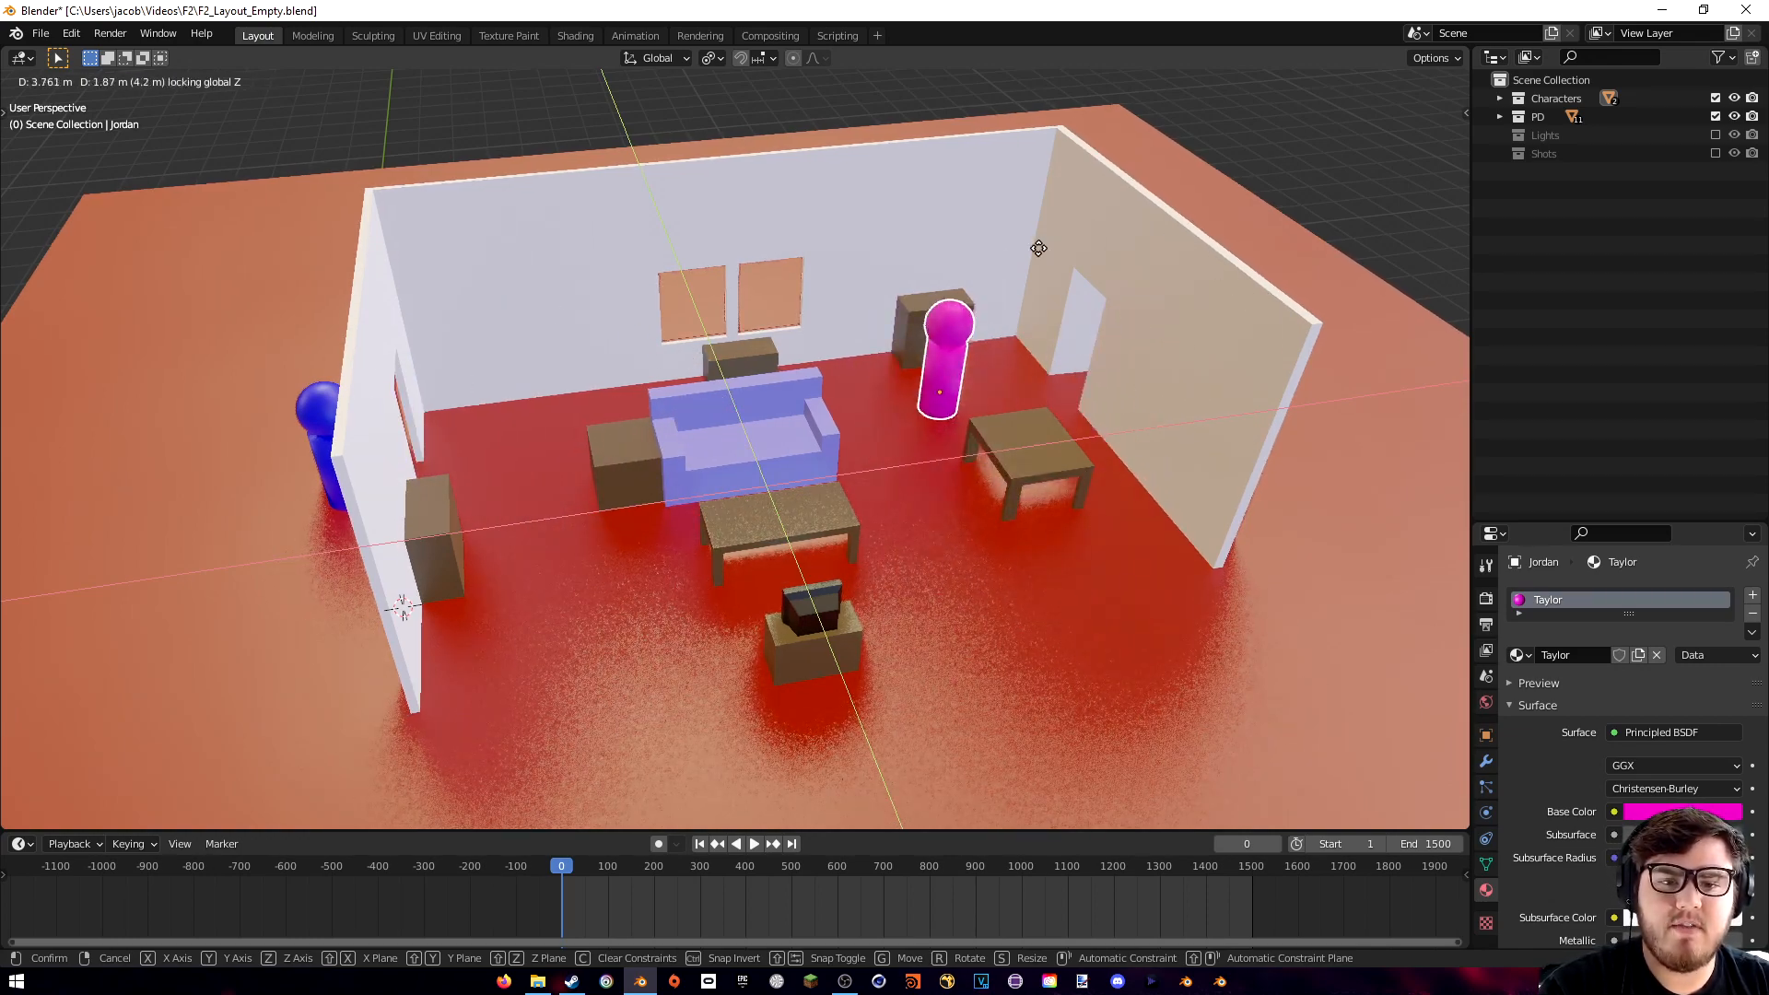
{"action": "left_click", "coordinate": [915, 330]}
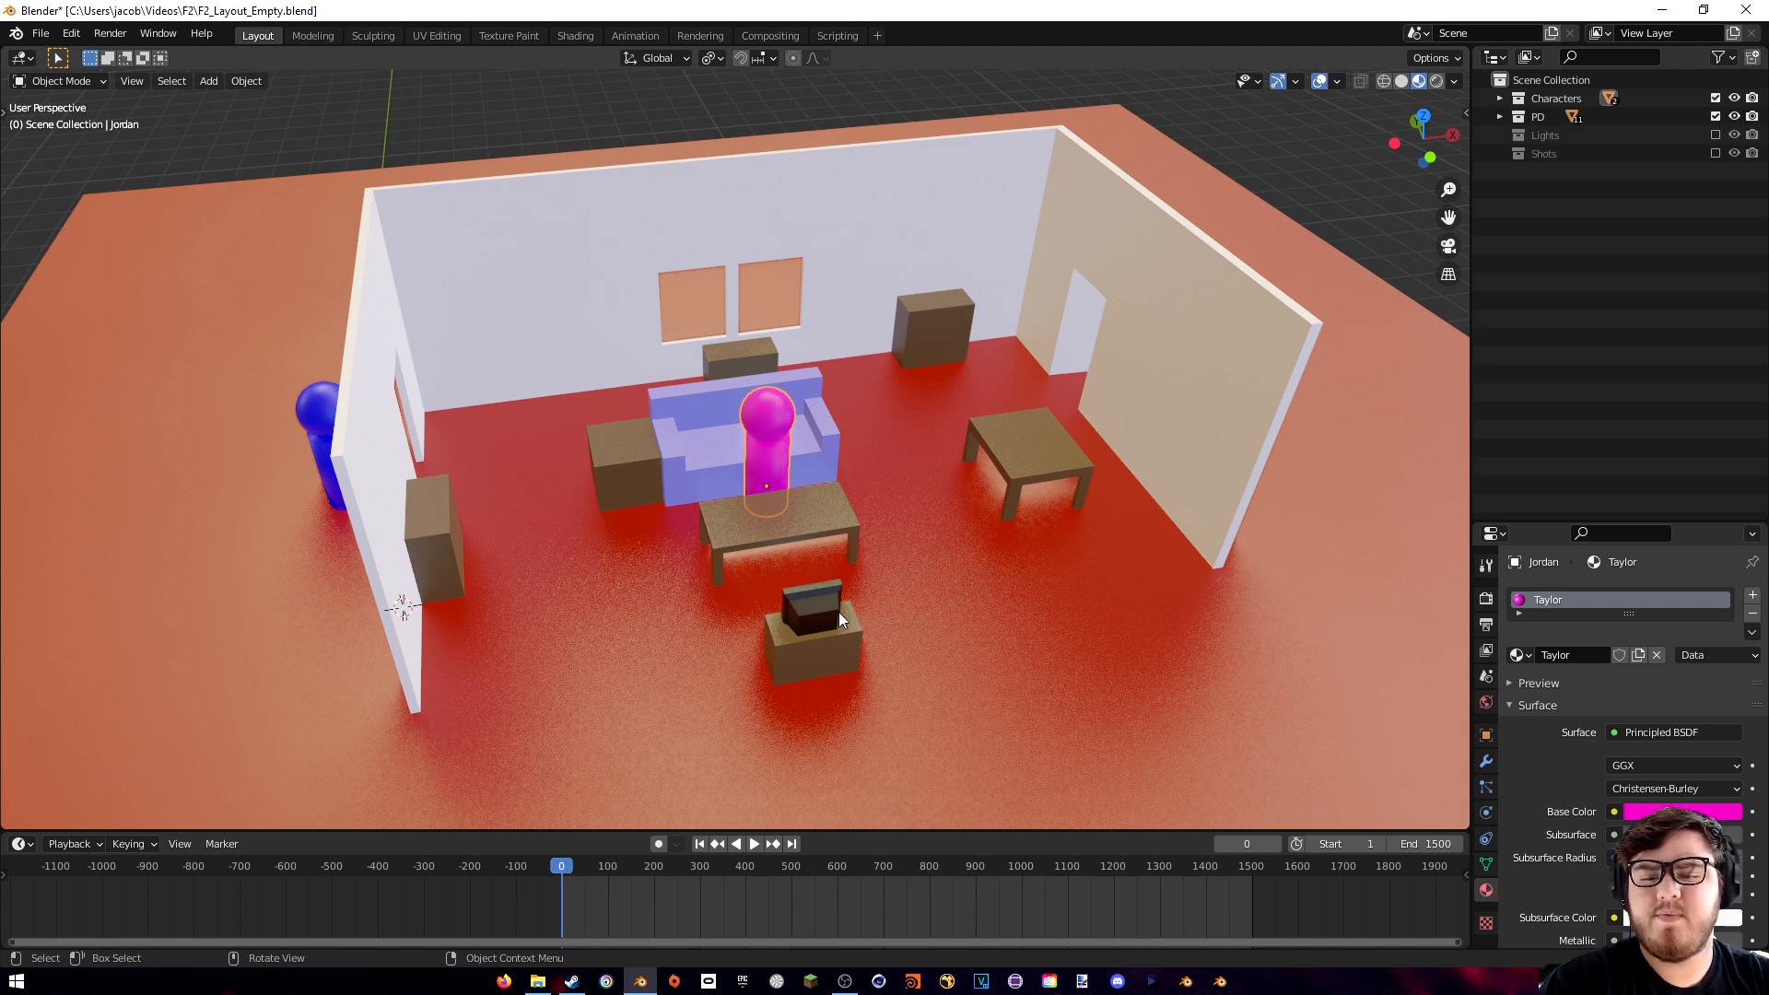
- Play the timeline while trying to move the pink figure with Z locked, cancel the move, stop playback and scrub back
{"action": "left_click", "coordinate": [753, 844]}
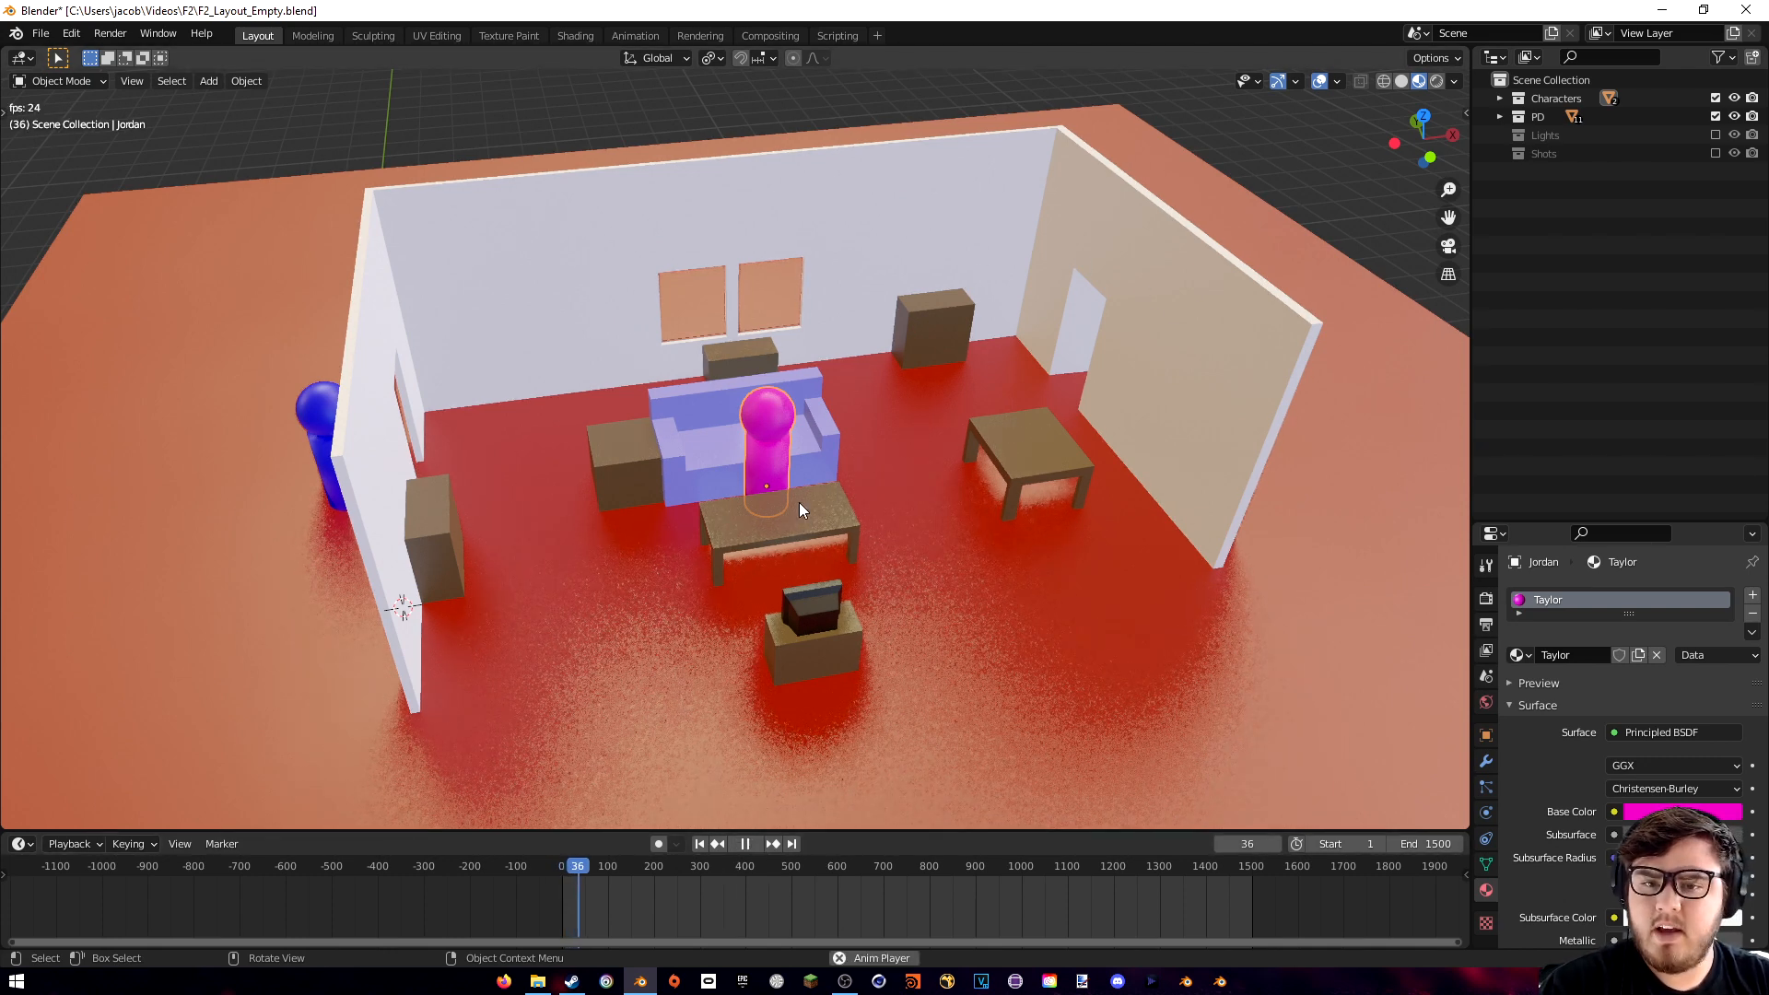
{"action": "key", "text": "g"}
{"action": "key", "text": "shift+z"}
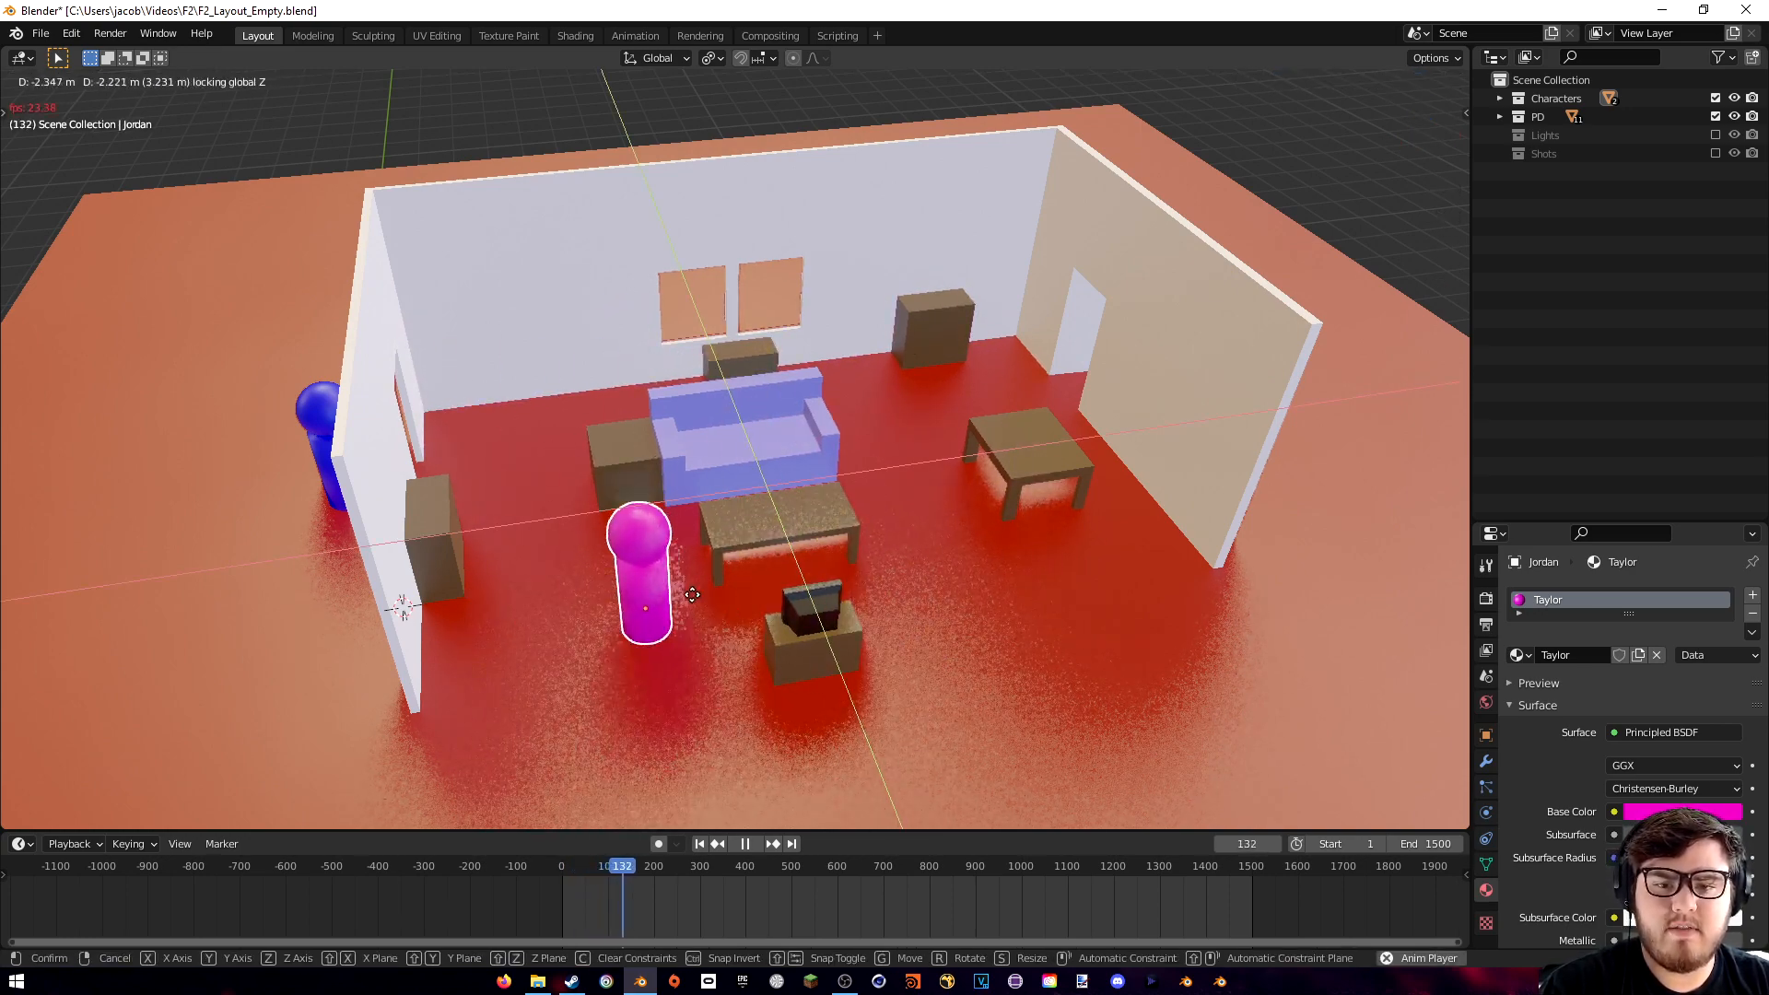
{"action": "right_click", "coordinate": [780, 748]}
{"action": "key", "text": "space"}
{"action": "left_click_drag", "start_coordinate": [632, 871], "coordinate": [593, 865]}
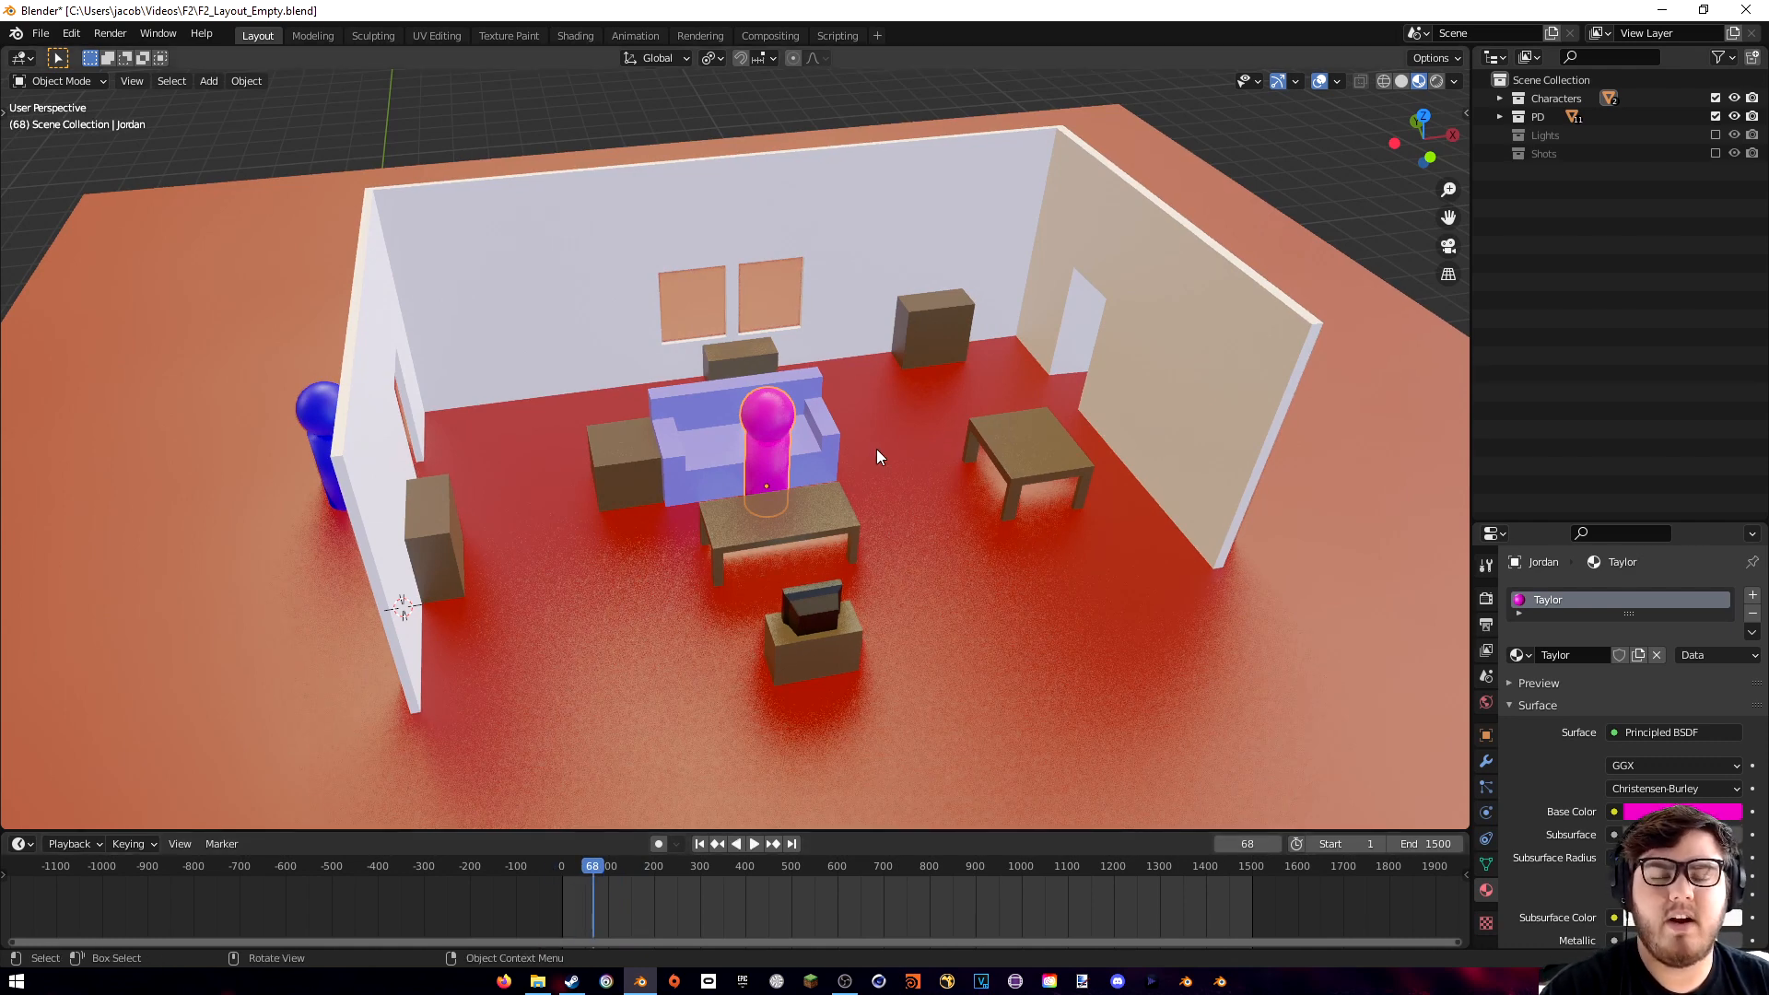
- Try moving the pink figure toward the window wall at frame 169 with Z locked, and undo the move
{"action": "key", "text": "Down"}
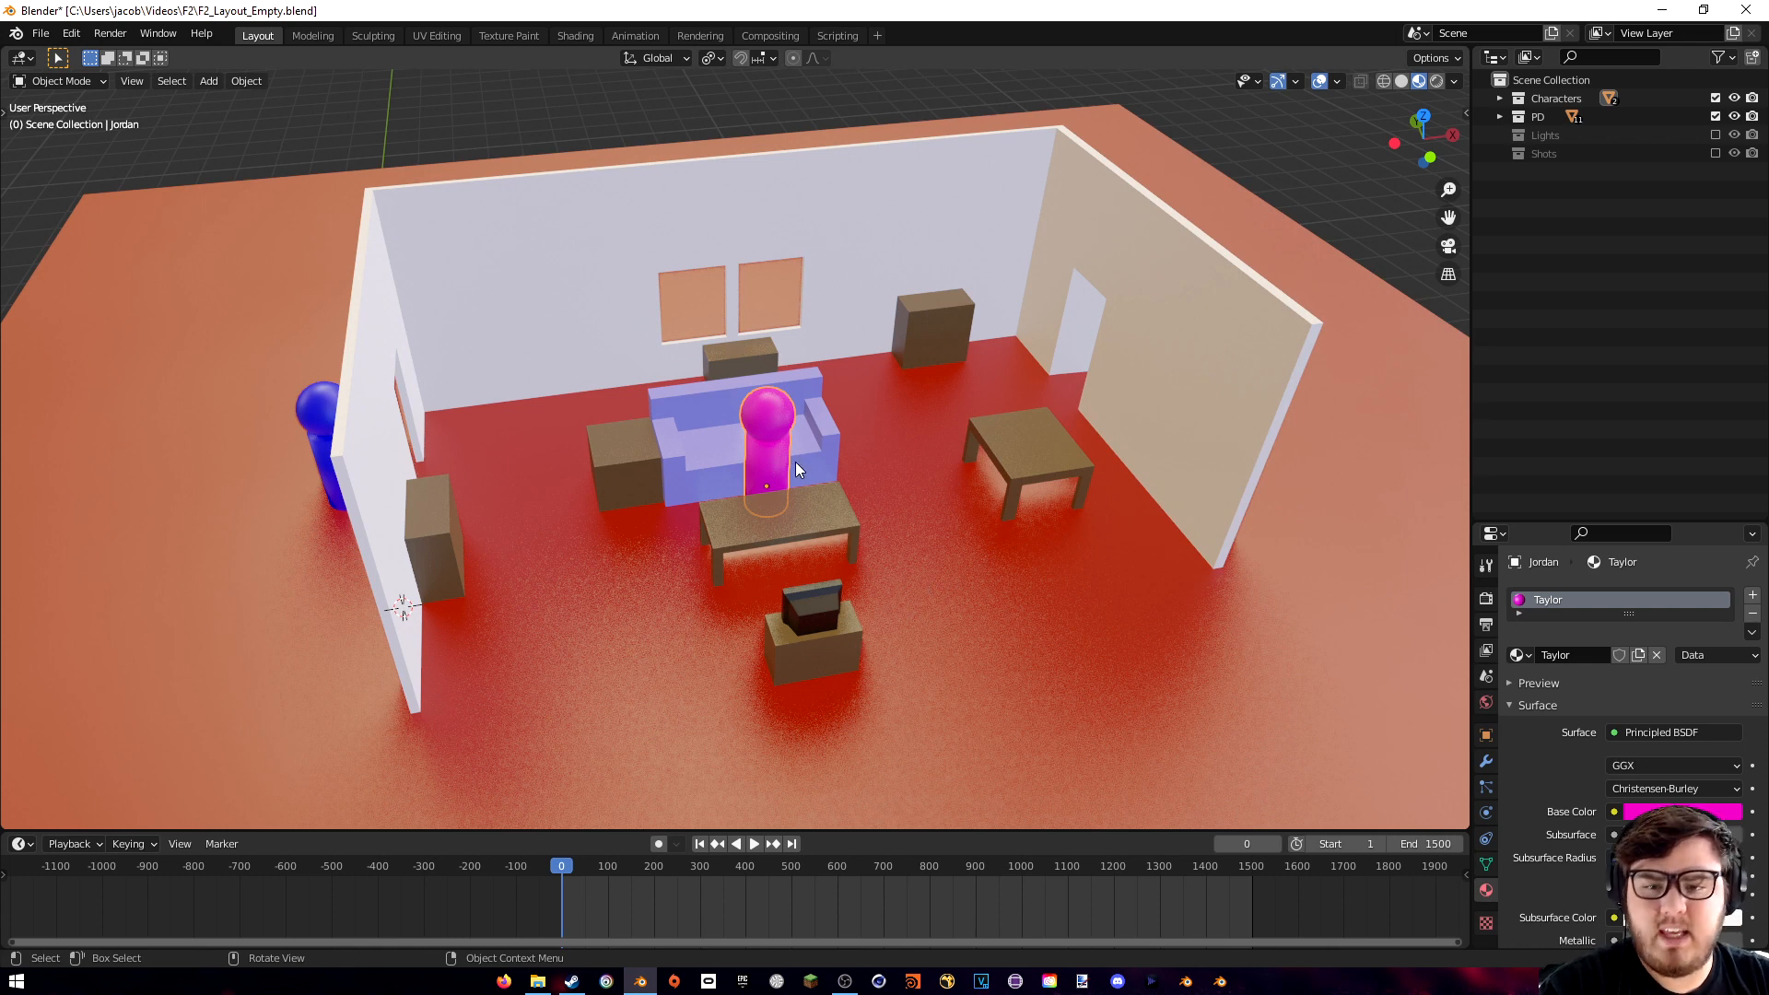
{"action": "key", "text": "i"}
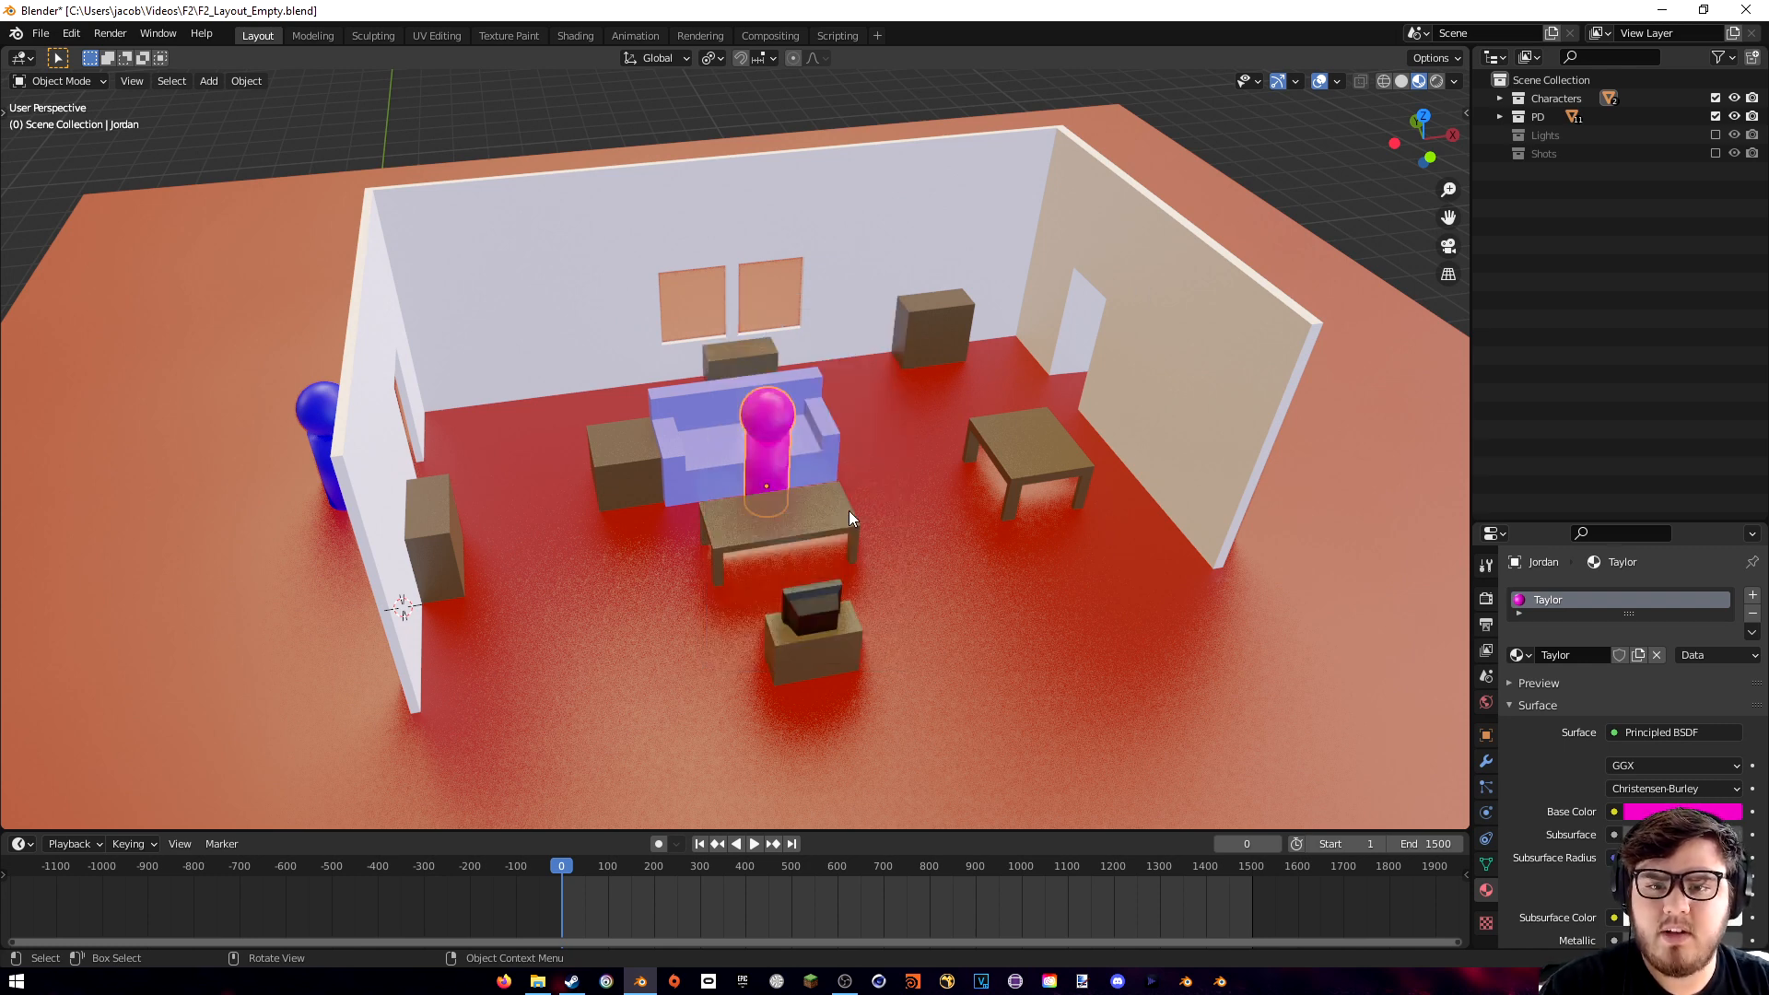
{"action": "left_click", "coordinate": [638, 866]}
{"action": "key", "text": "g"}
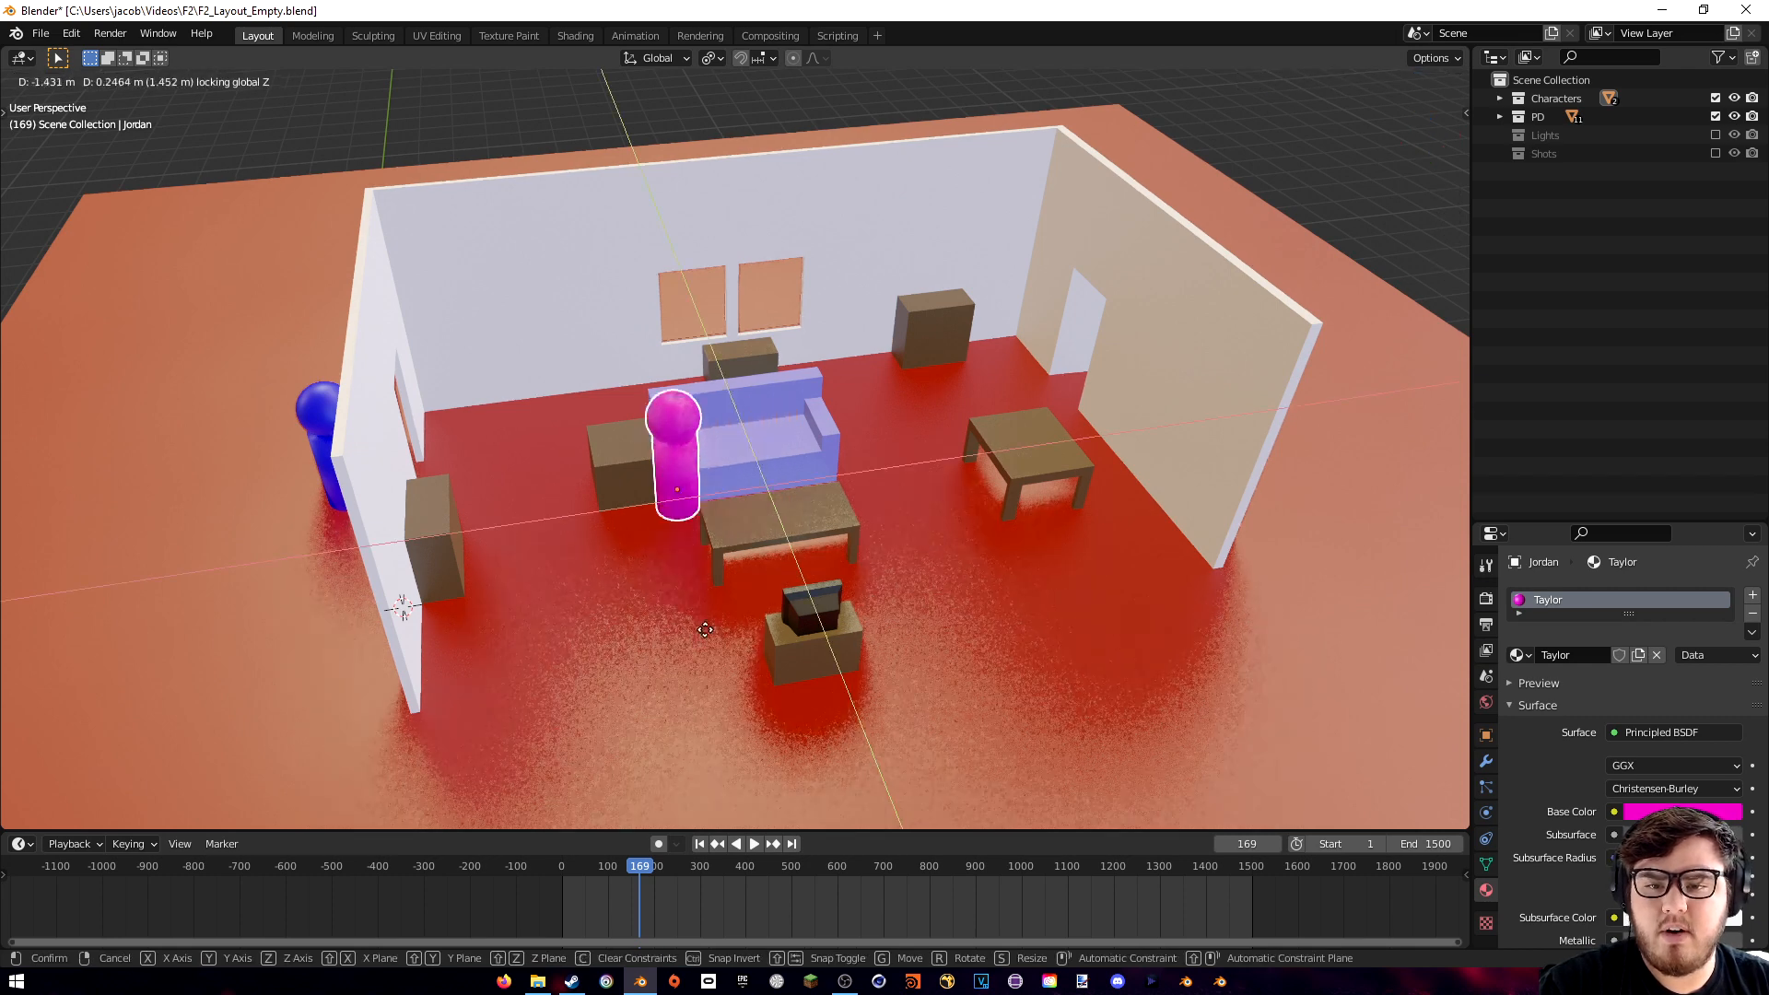
{"action": "left_click", "coordinate": [511, 613]}
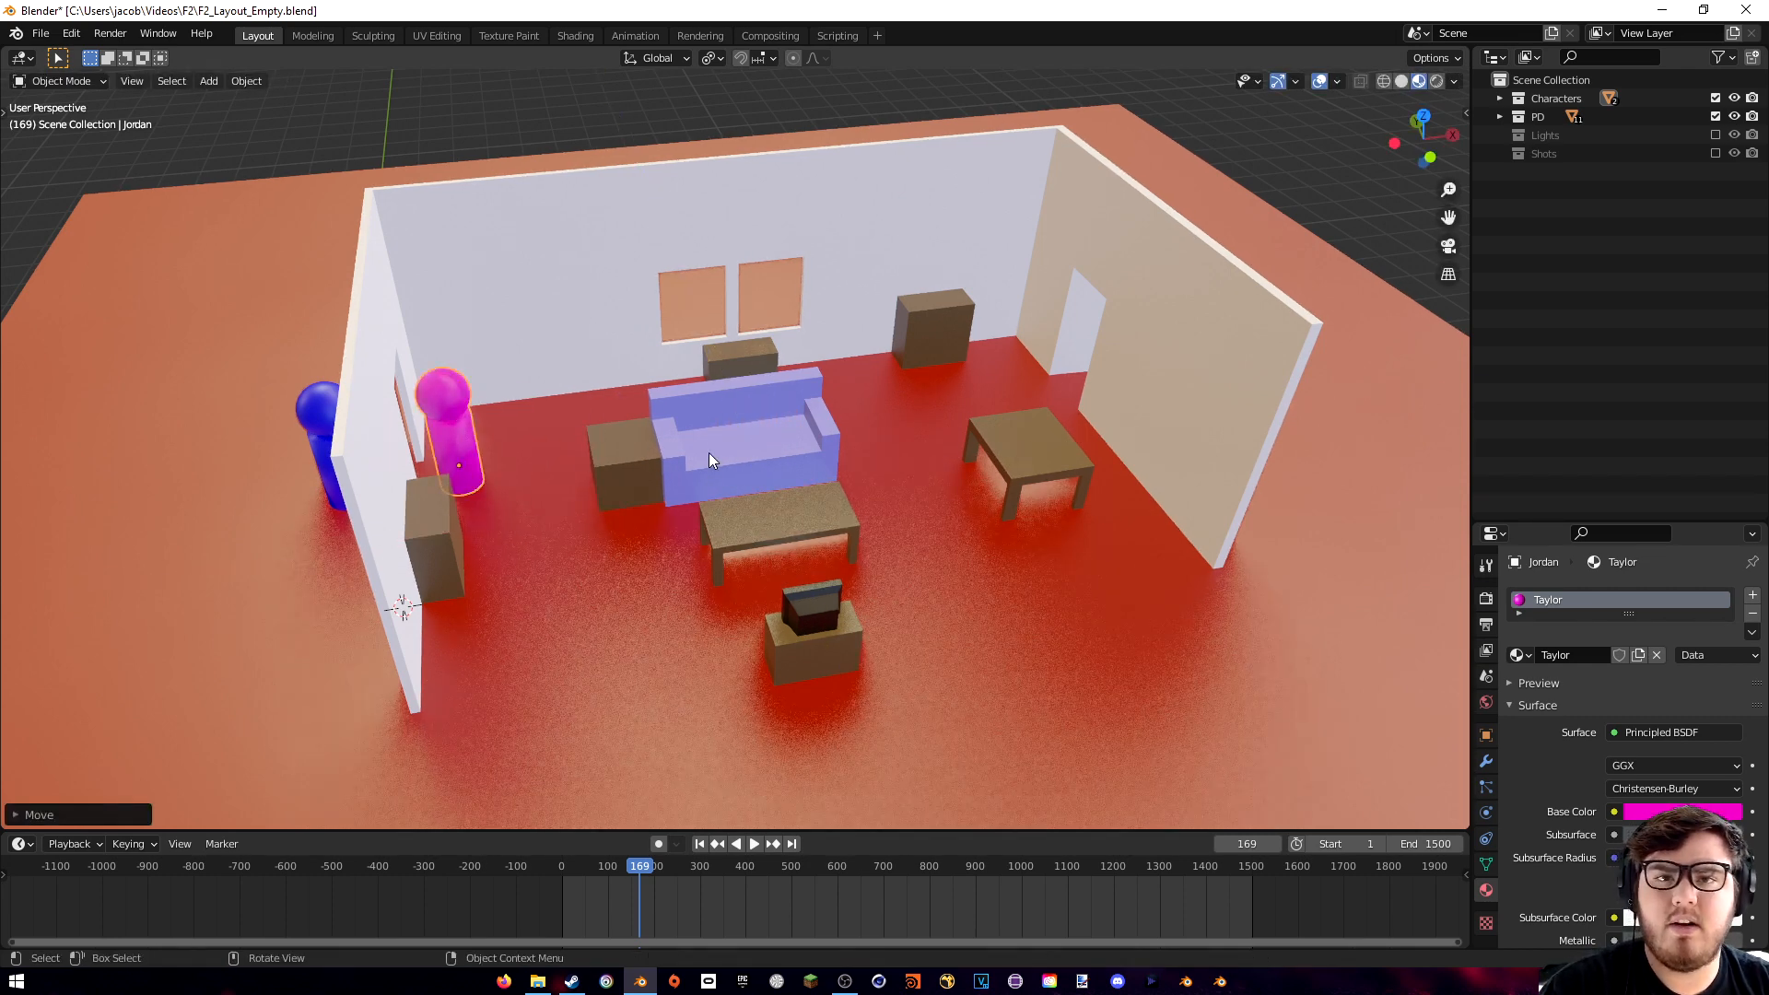
{"action": "key", "text": "ctrl+z"}
{"action": "key", "text": "ctrl+z"}
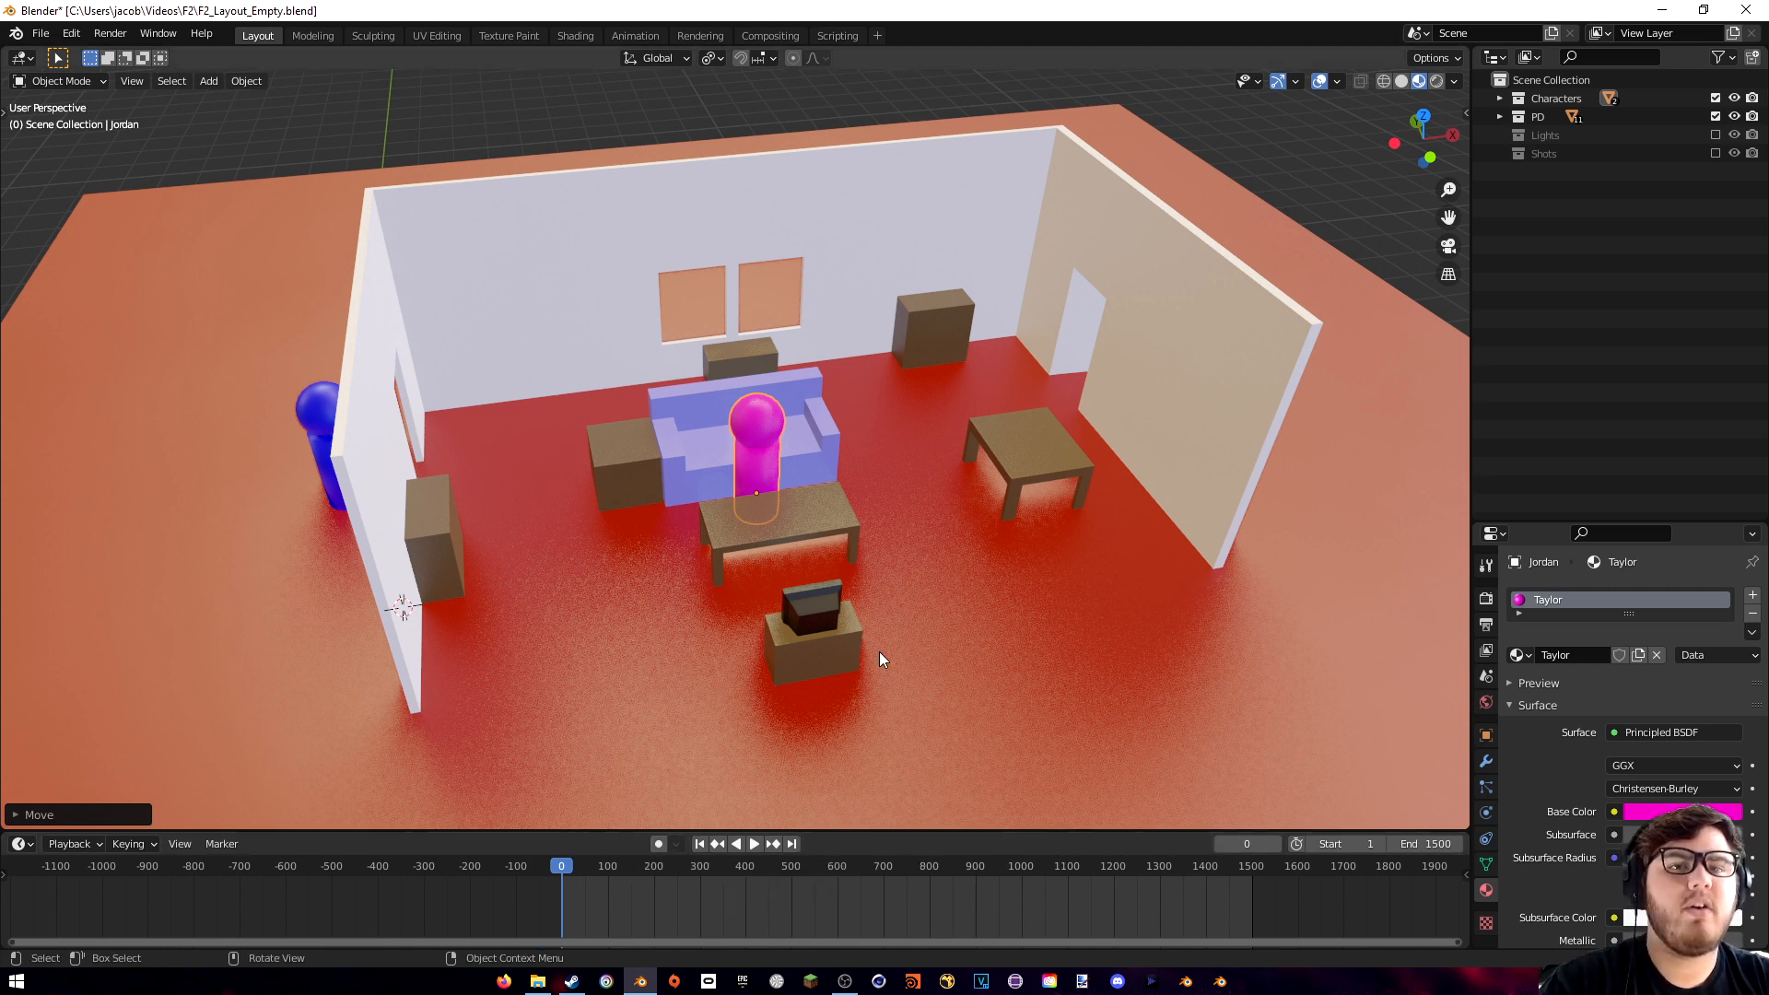
- Enable Auto Keying and record the pink figure moving around the floor with Z locked during playback, then stop and scrub back
{"action": "left_click", "coordinate": [657, 844]}
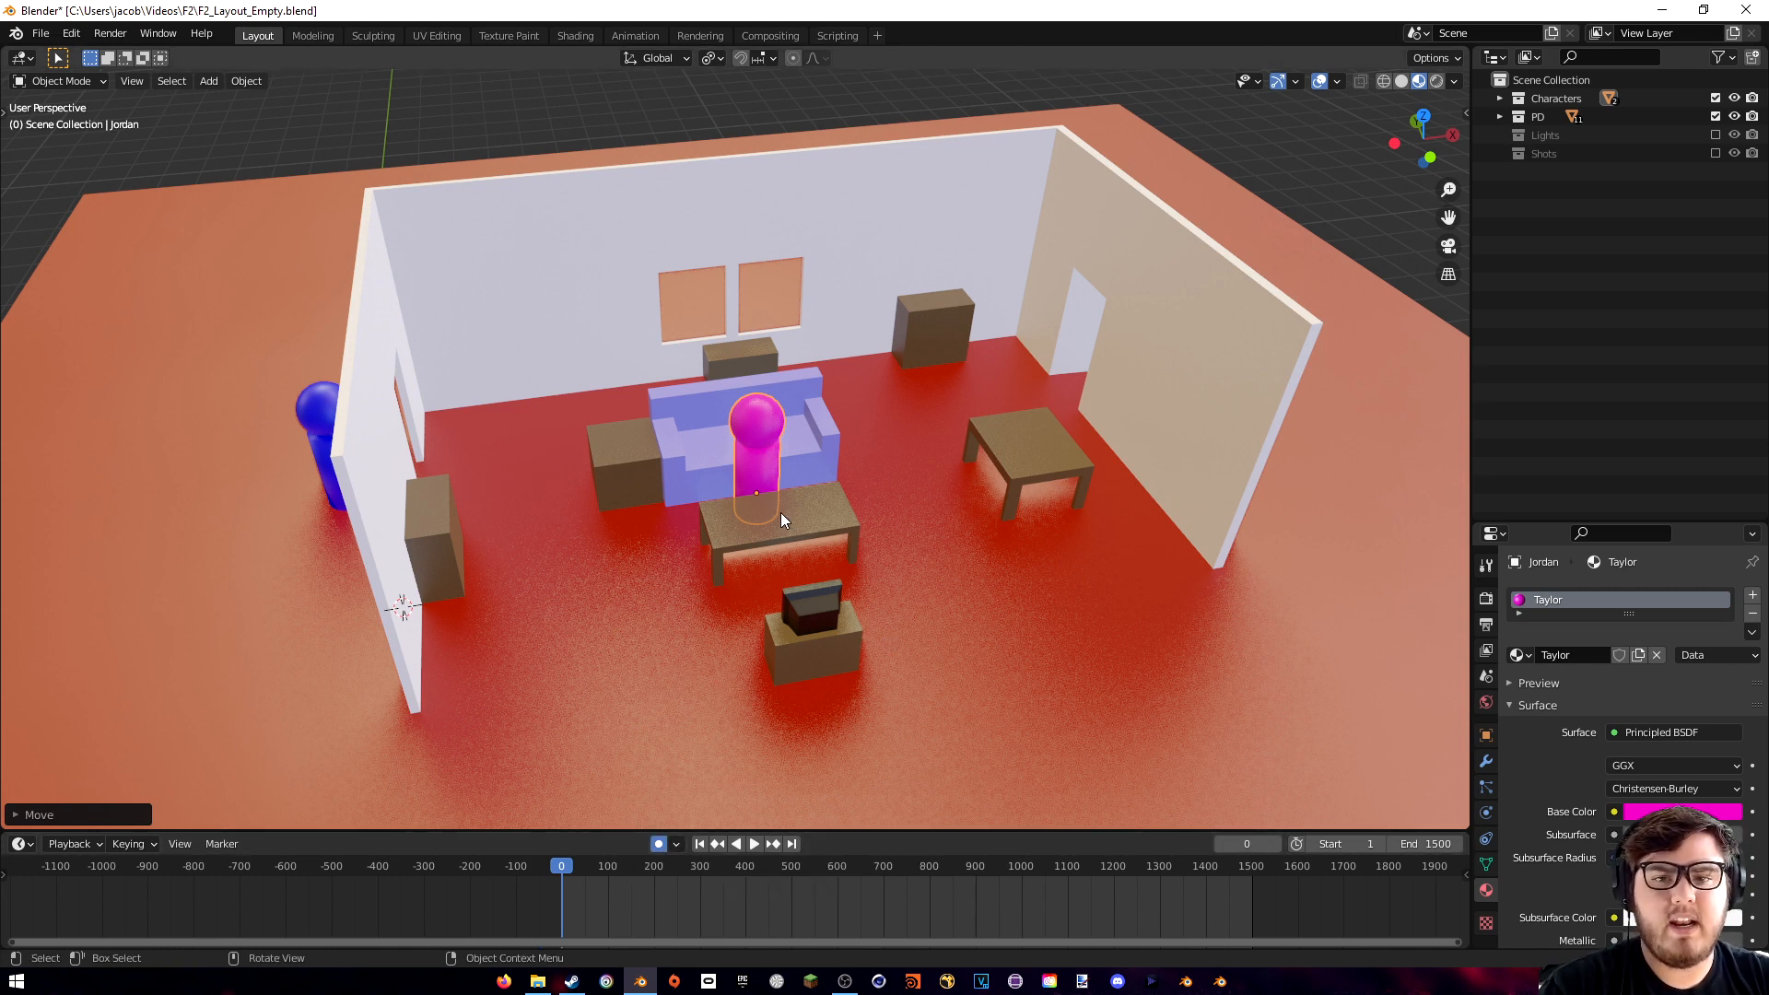
{"action": "key", "text": "space"}
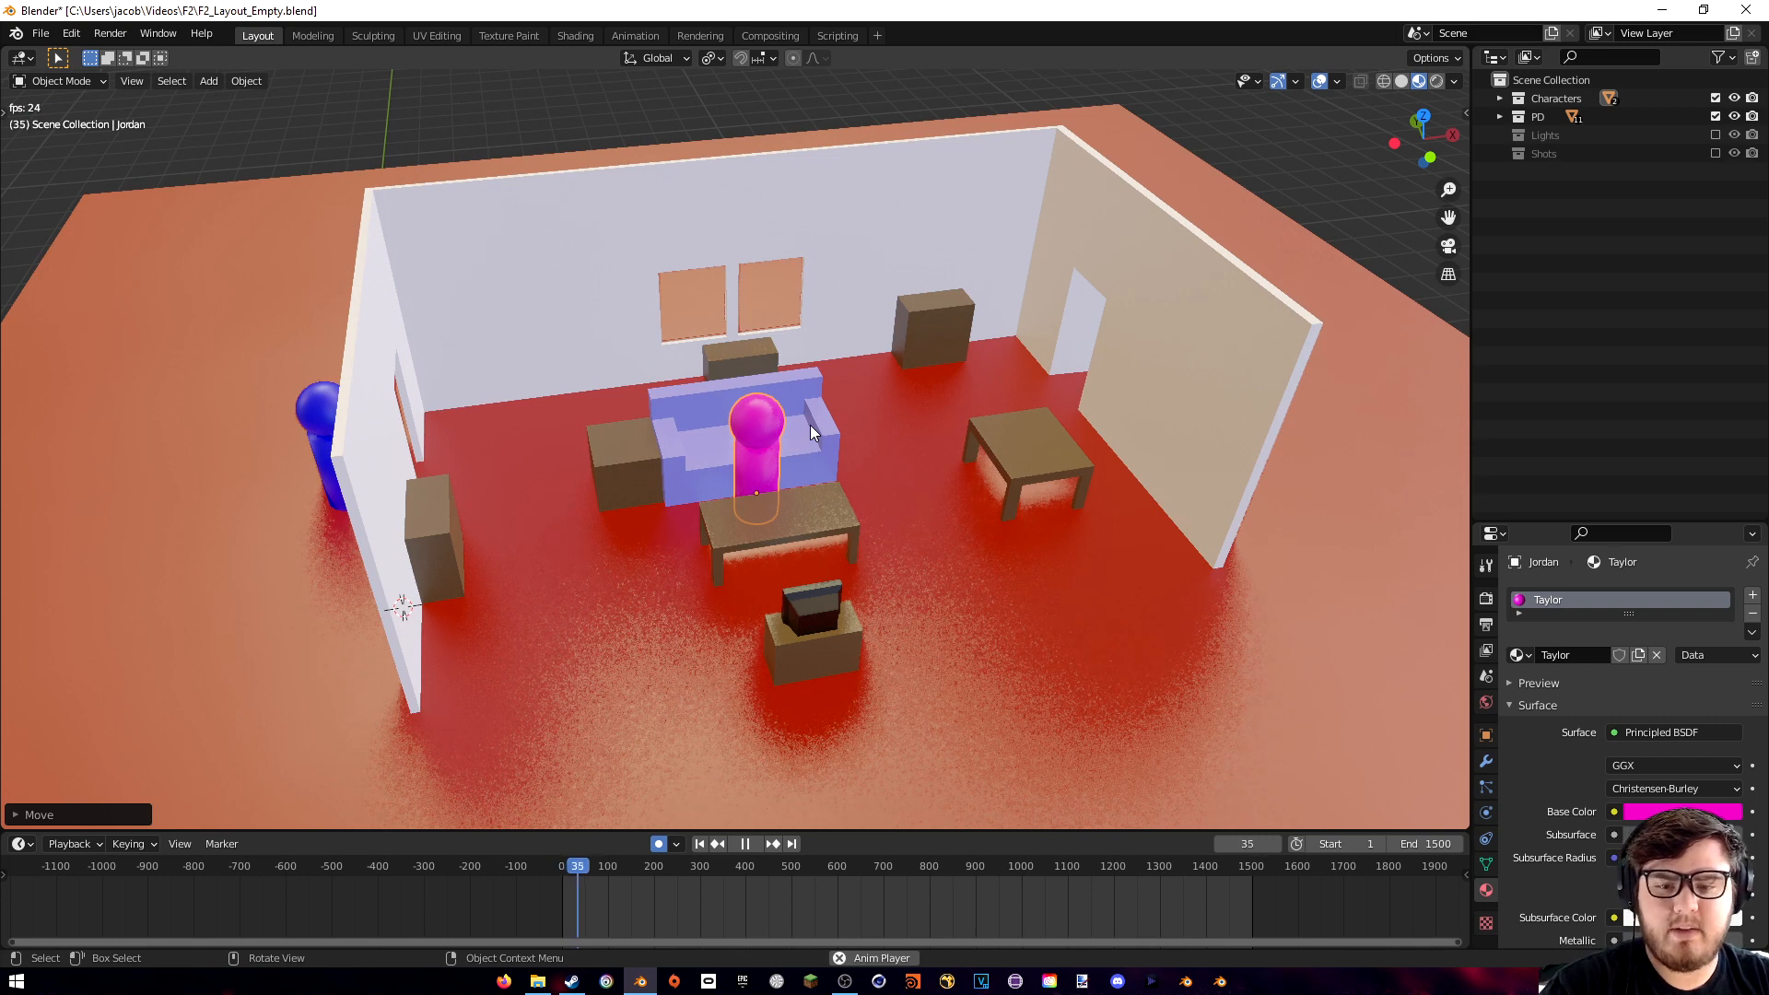
{"action": "key", "text": "g"}
{"action": "key", "text": "shift+z"}
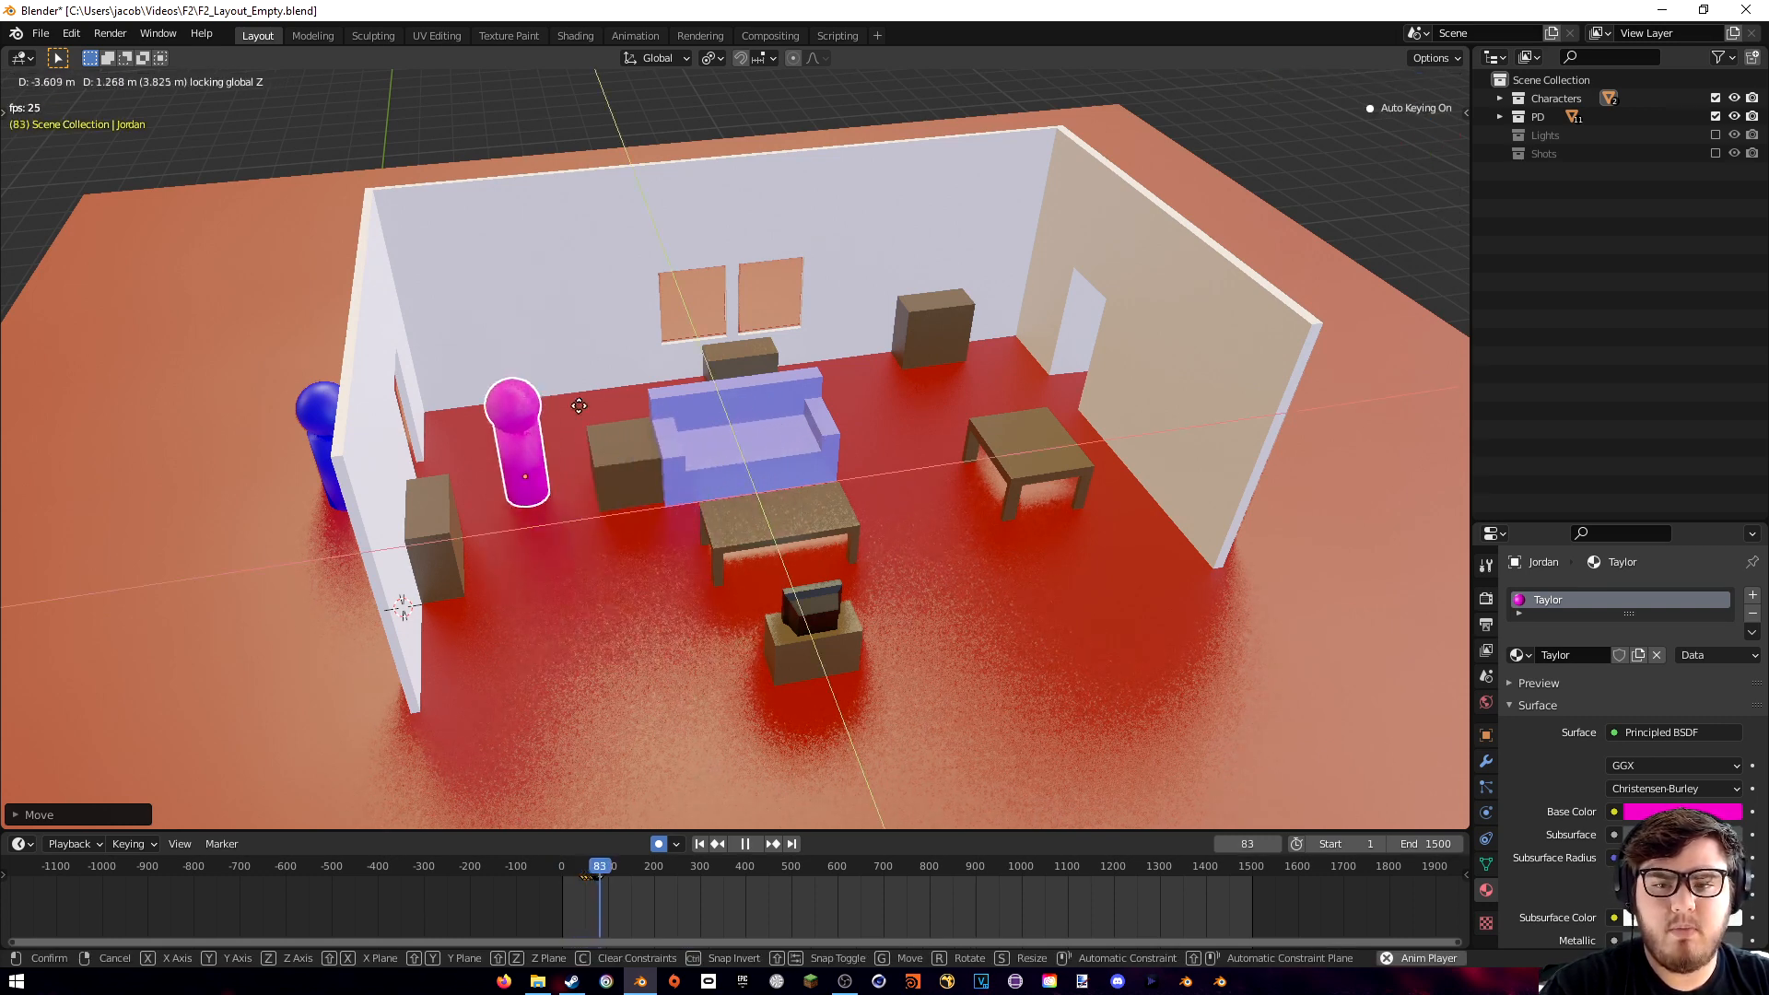
{"action": "left_click", "coordinate": [1110, 336]}
{"action": "key", "text": "space"}
{"action": "mouse_move", "coordinate": [631, 867]}
{"action": "left_mouse_down"}
{"action": "mouse_move", "coordinate": [575, 871]}
{"action": "mouse_move", "coordinate": [608, 869]}
{"action": "left_mouse_up"}
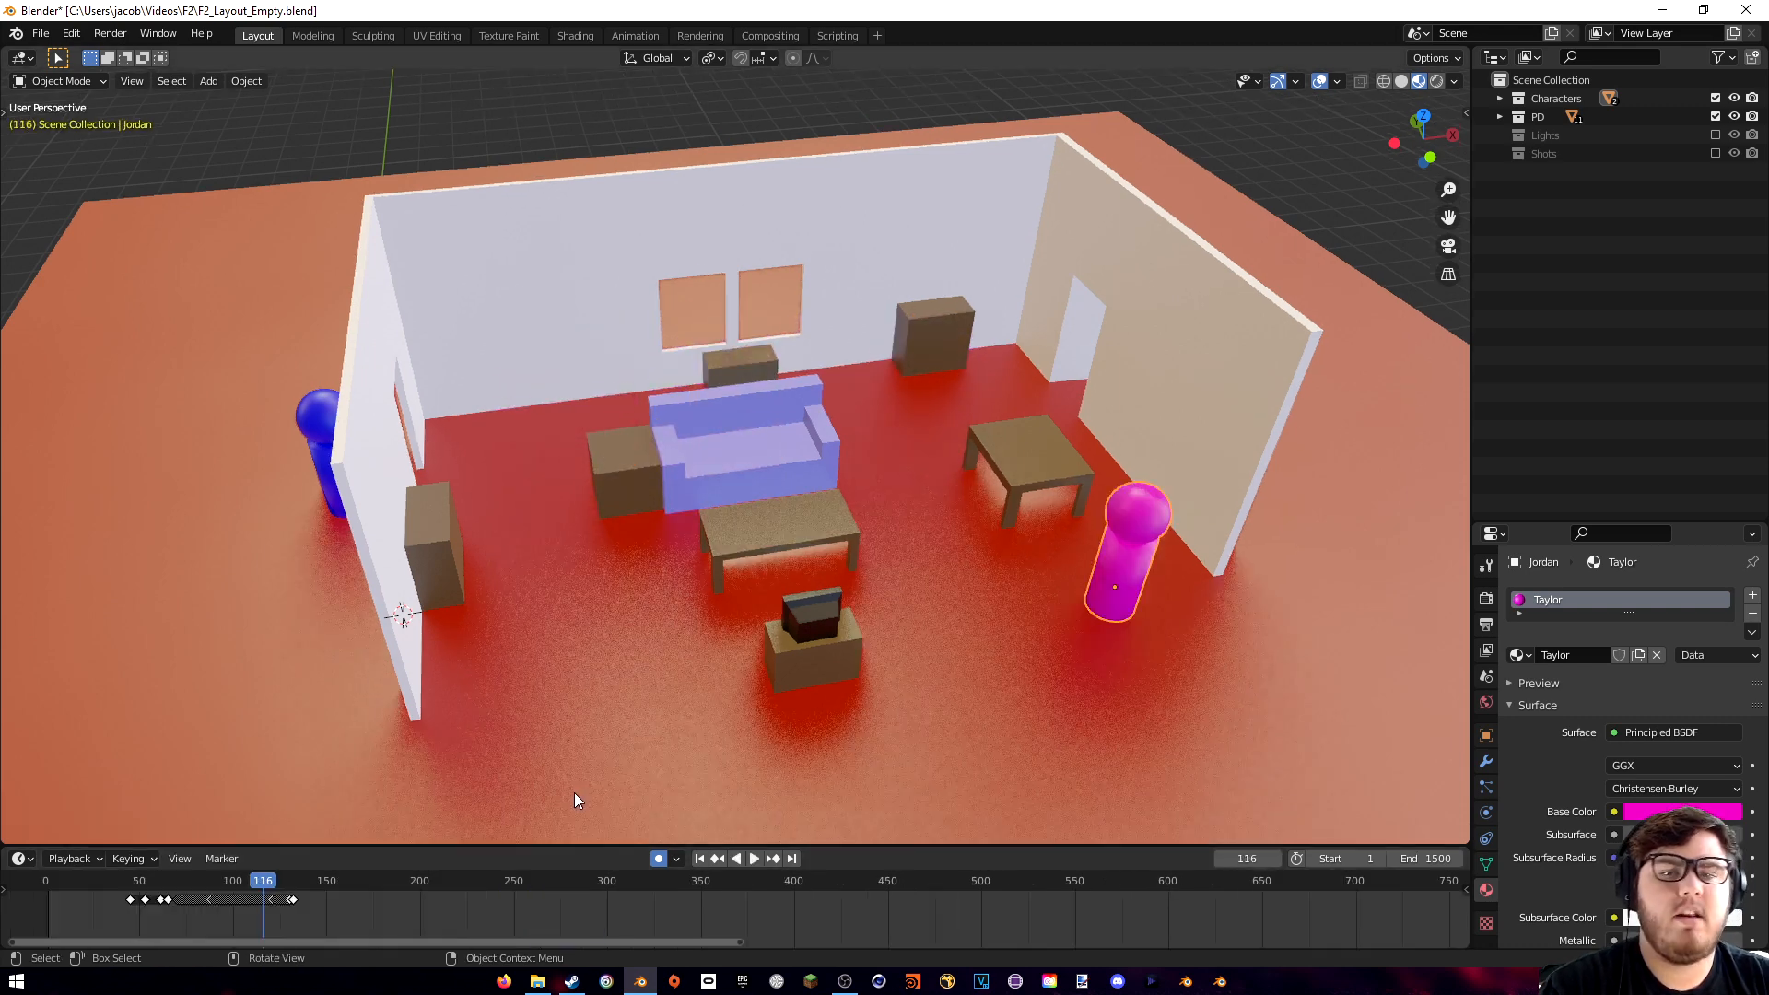
- Select all recorded keyframes and try scaling and shifting them in time, cancelling both changes
{"action": "left_click_drag", "start_coordinate": [127, 921], "coordinate": [342, 908]}
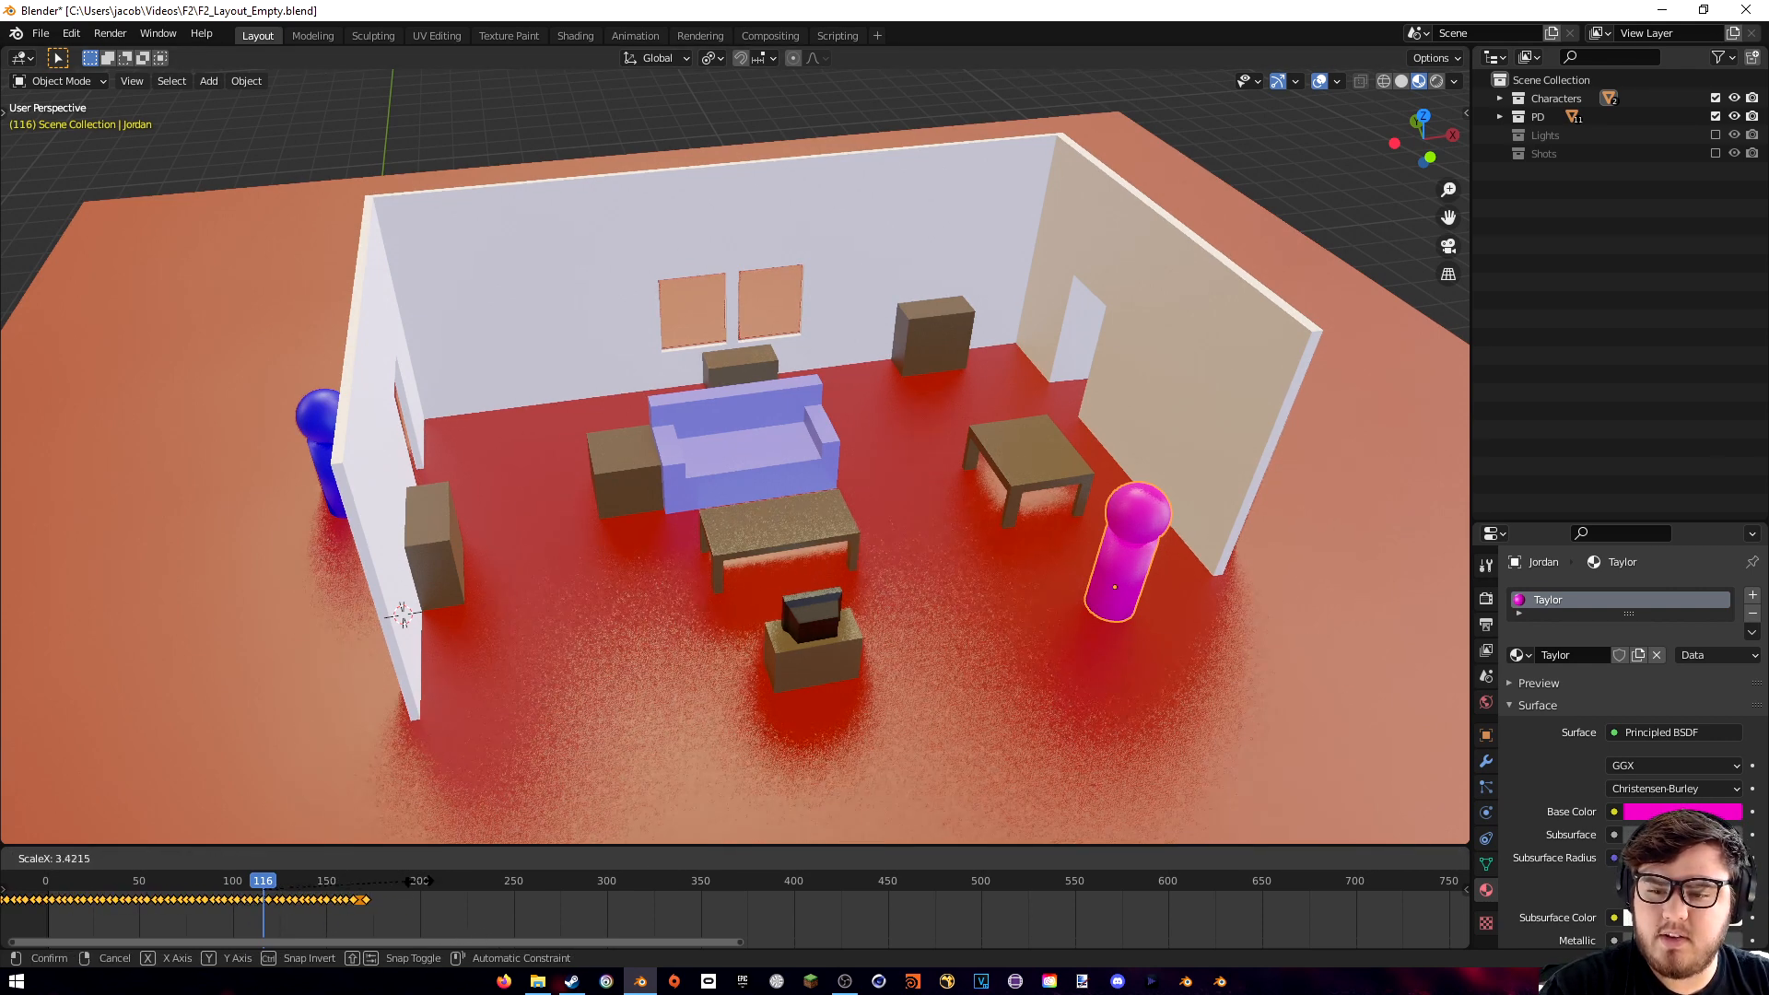
{"action": "key", "text": "space"}
{"action": "key", "text": "Escape"}
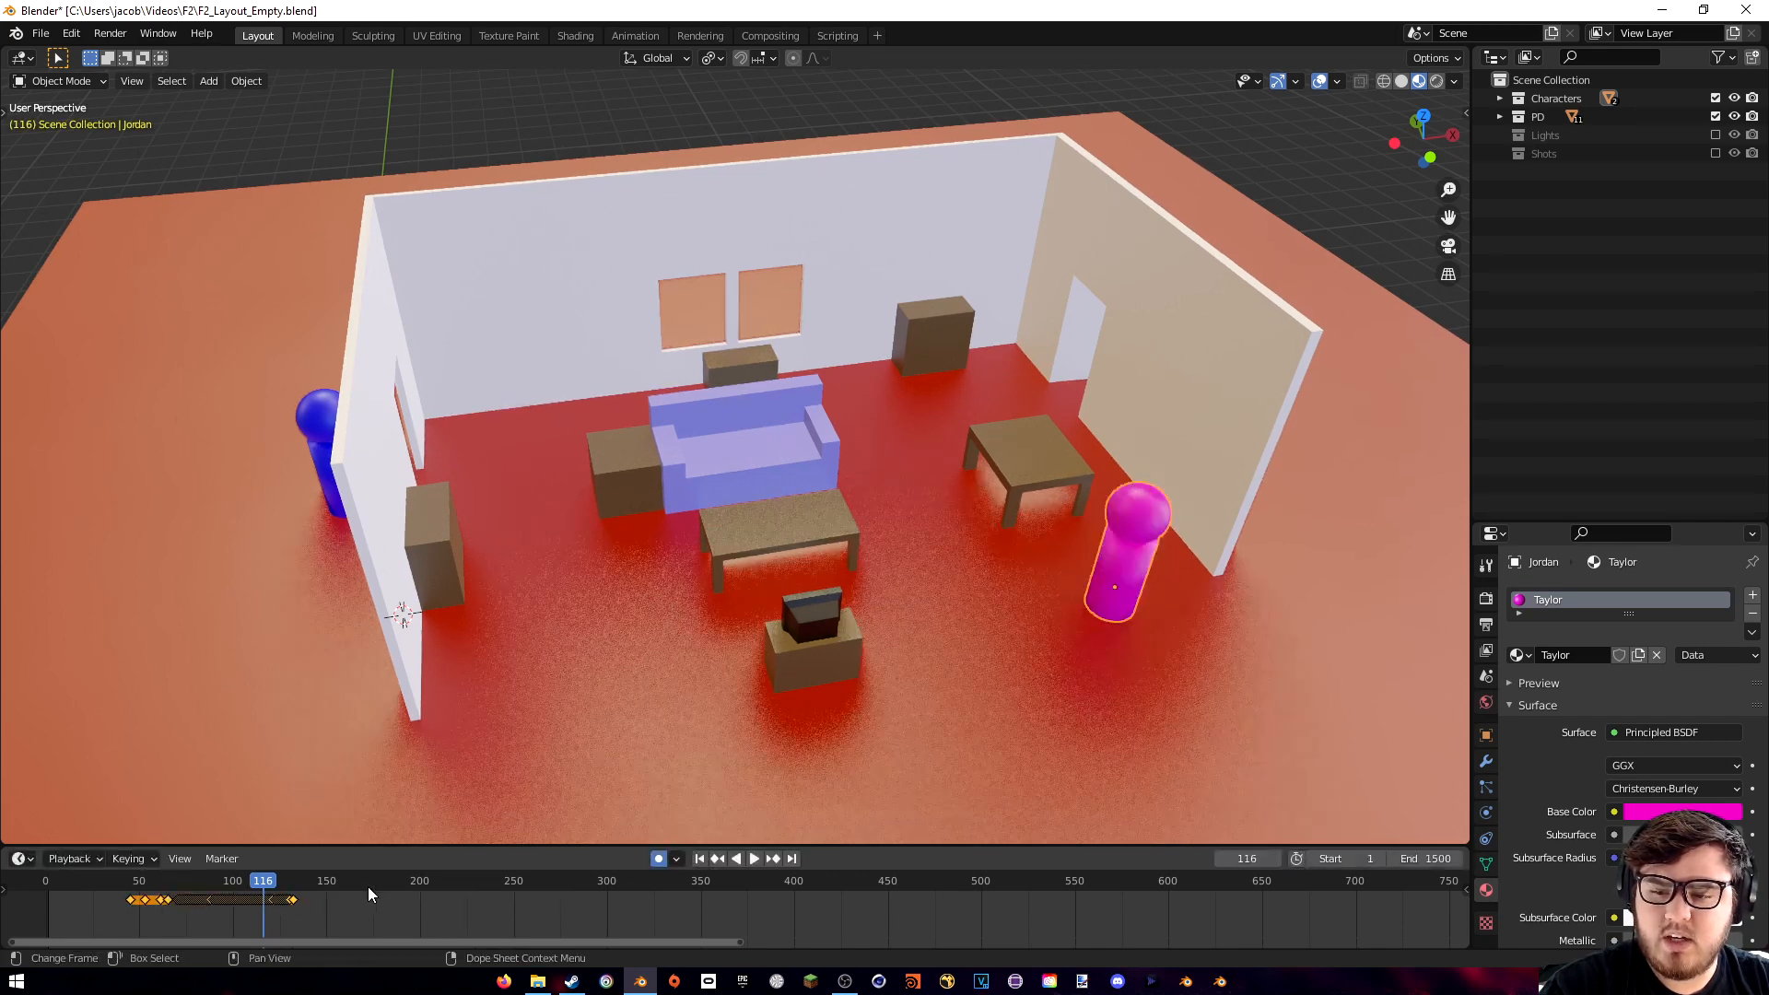
{"action": "right_click", "coordinate": [309, 919]}
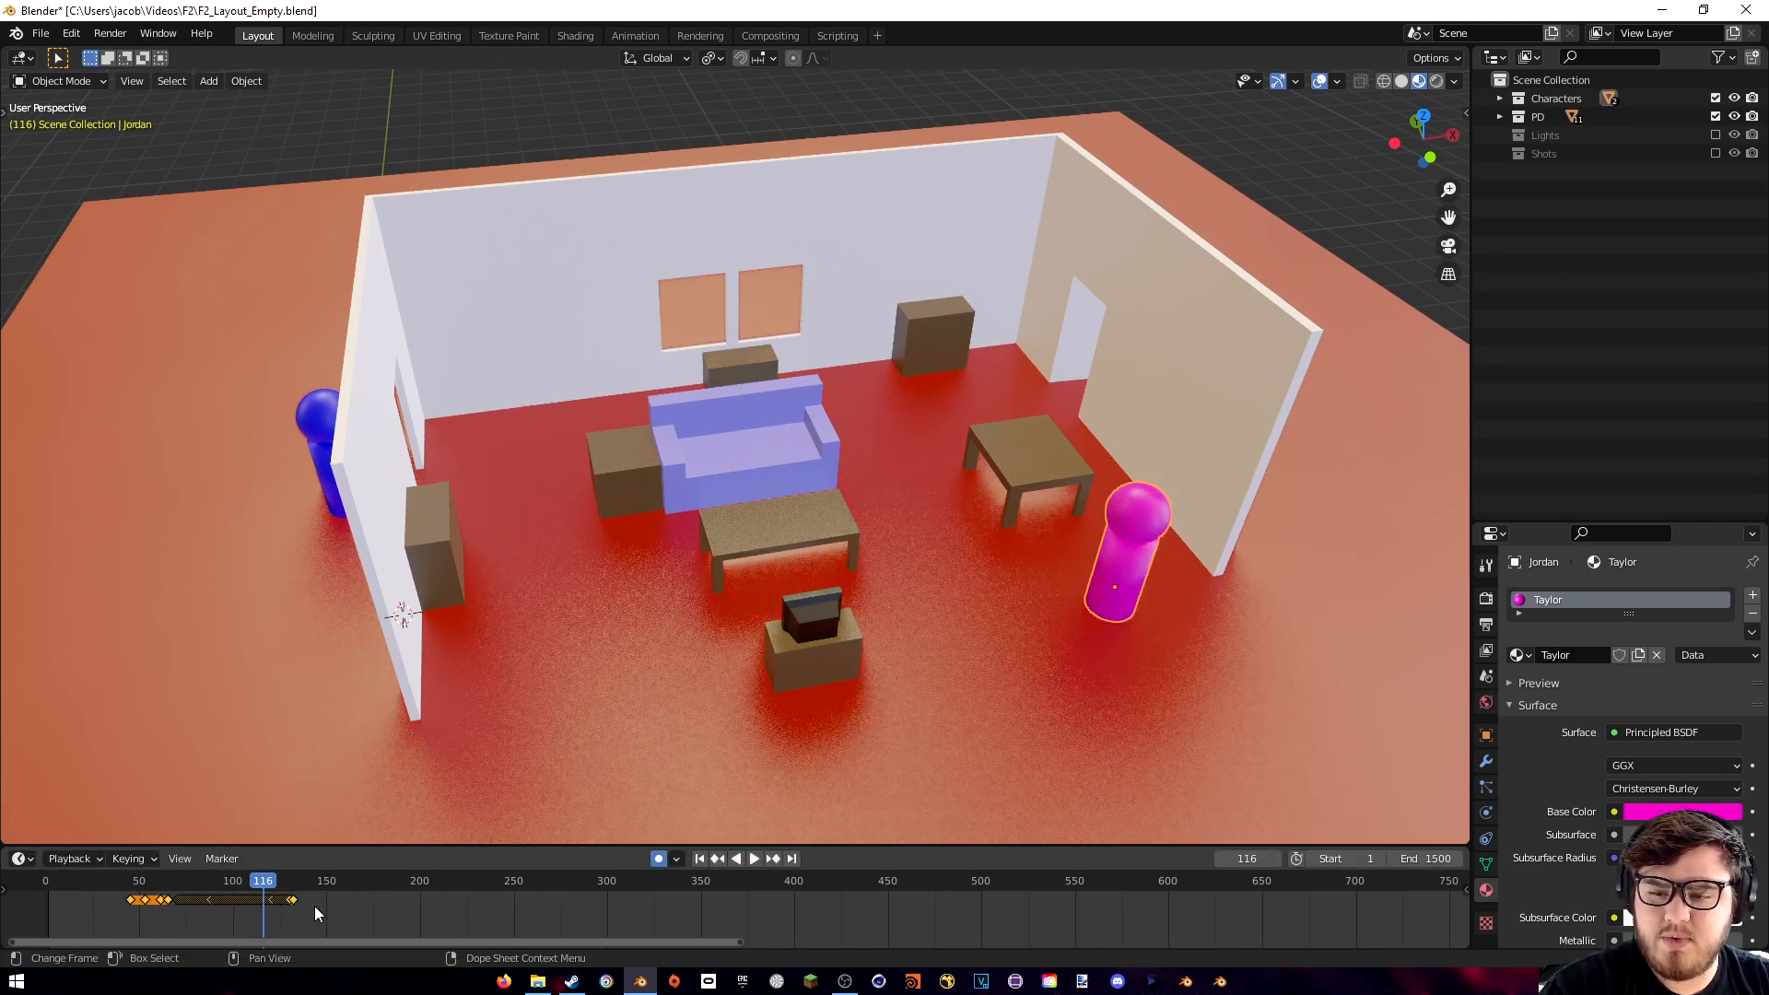
{"action": "key", "text": "g"}
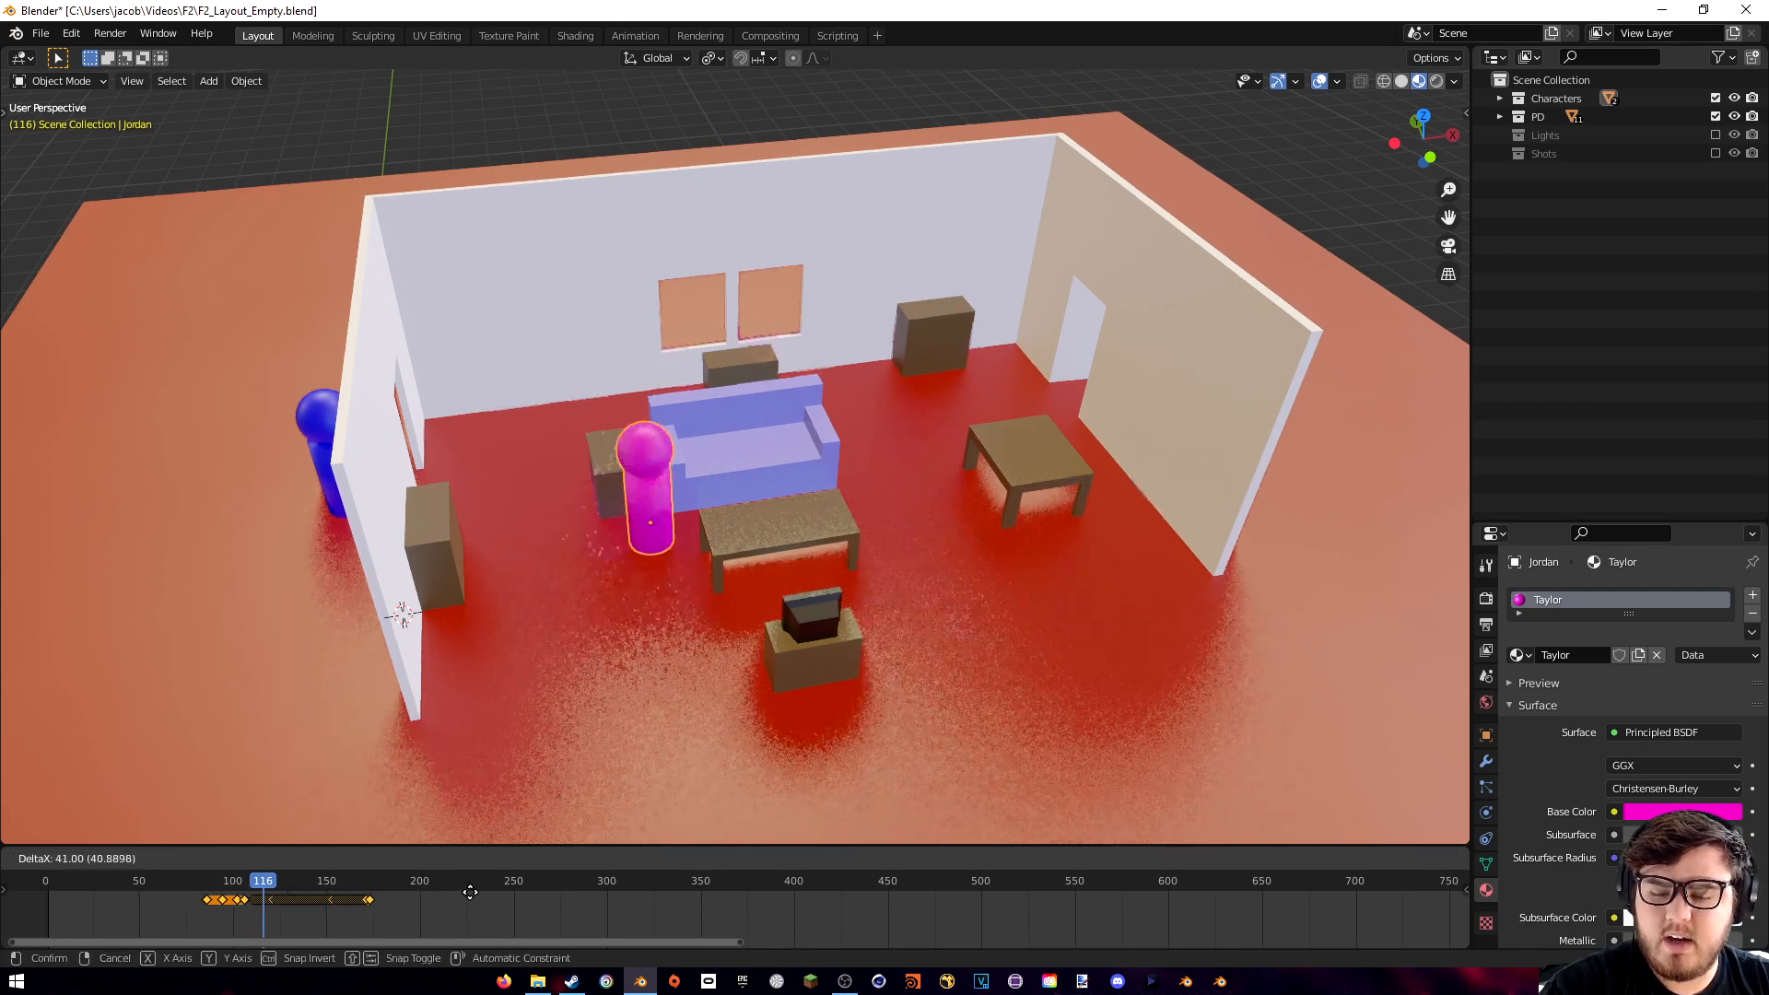
{"action": "key", "text": "Escape"}
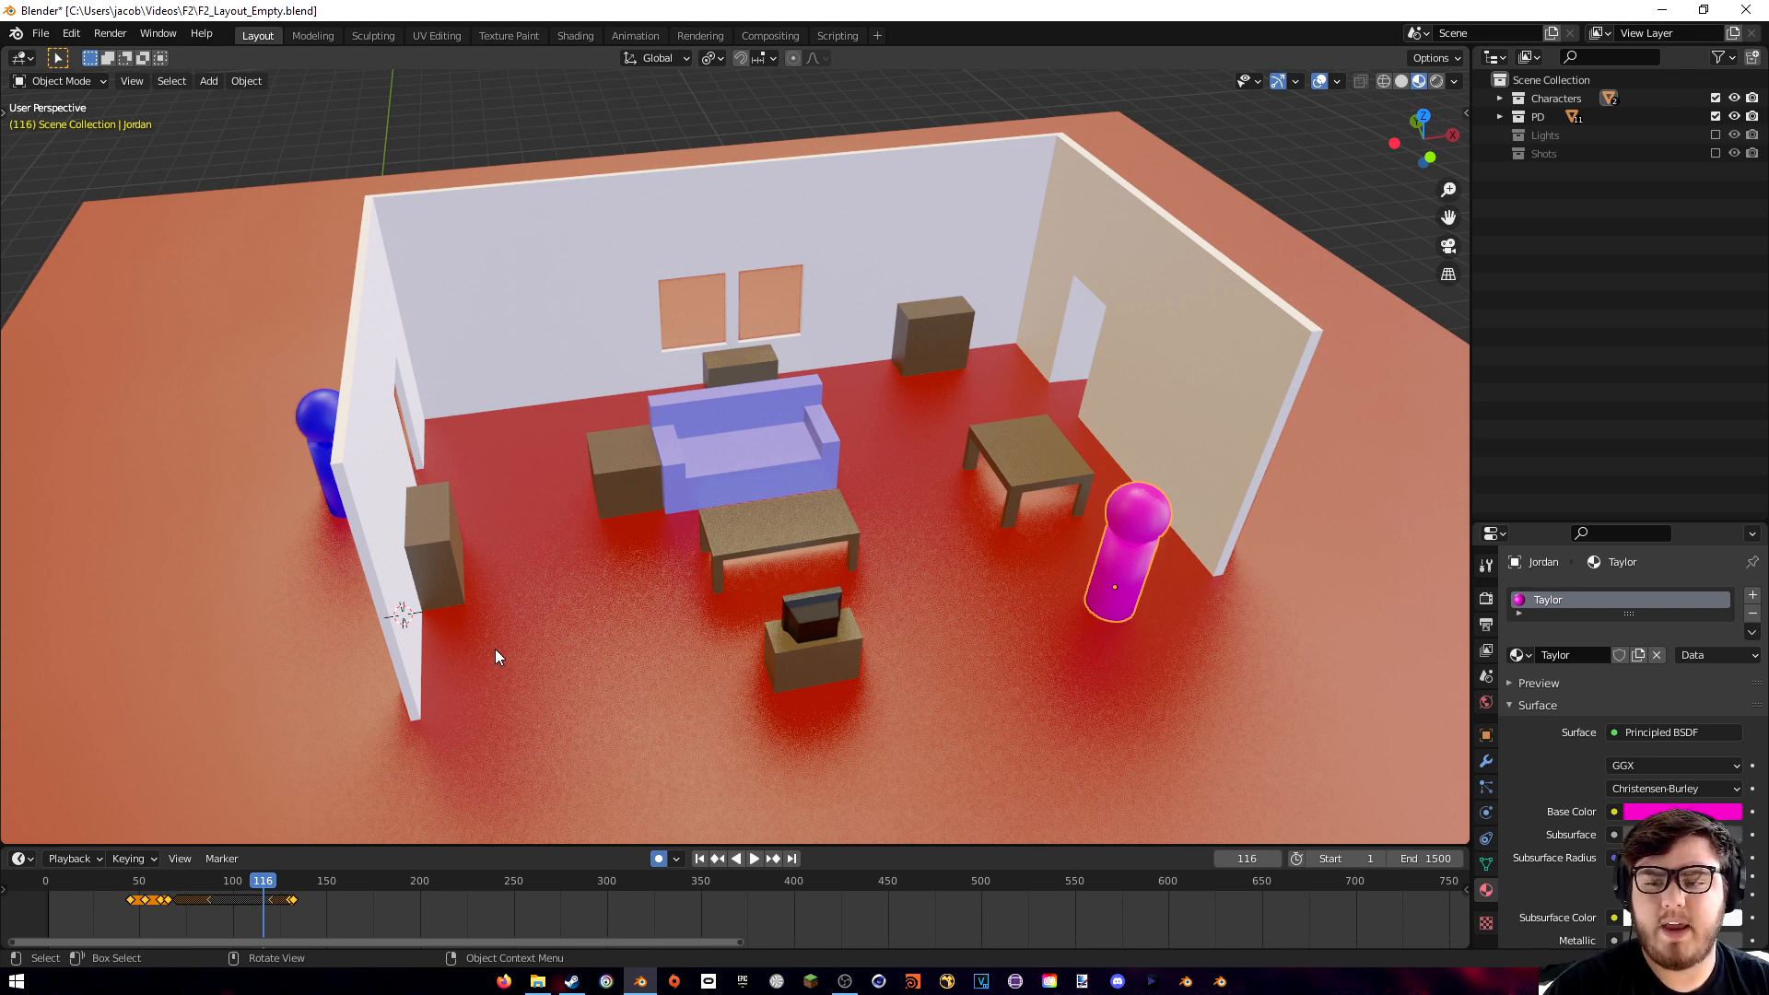
- Delete the pink figure's recorded keyframes and return the playhead to frame 1
{"action": "left_click", "coordinate": [126, 890]}
{"action": "key", "text": "Delete"}
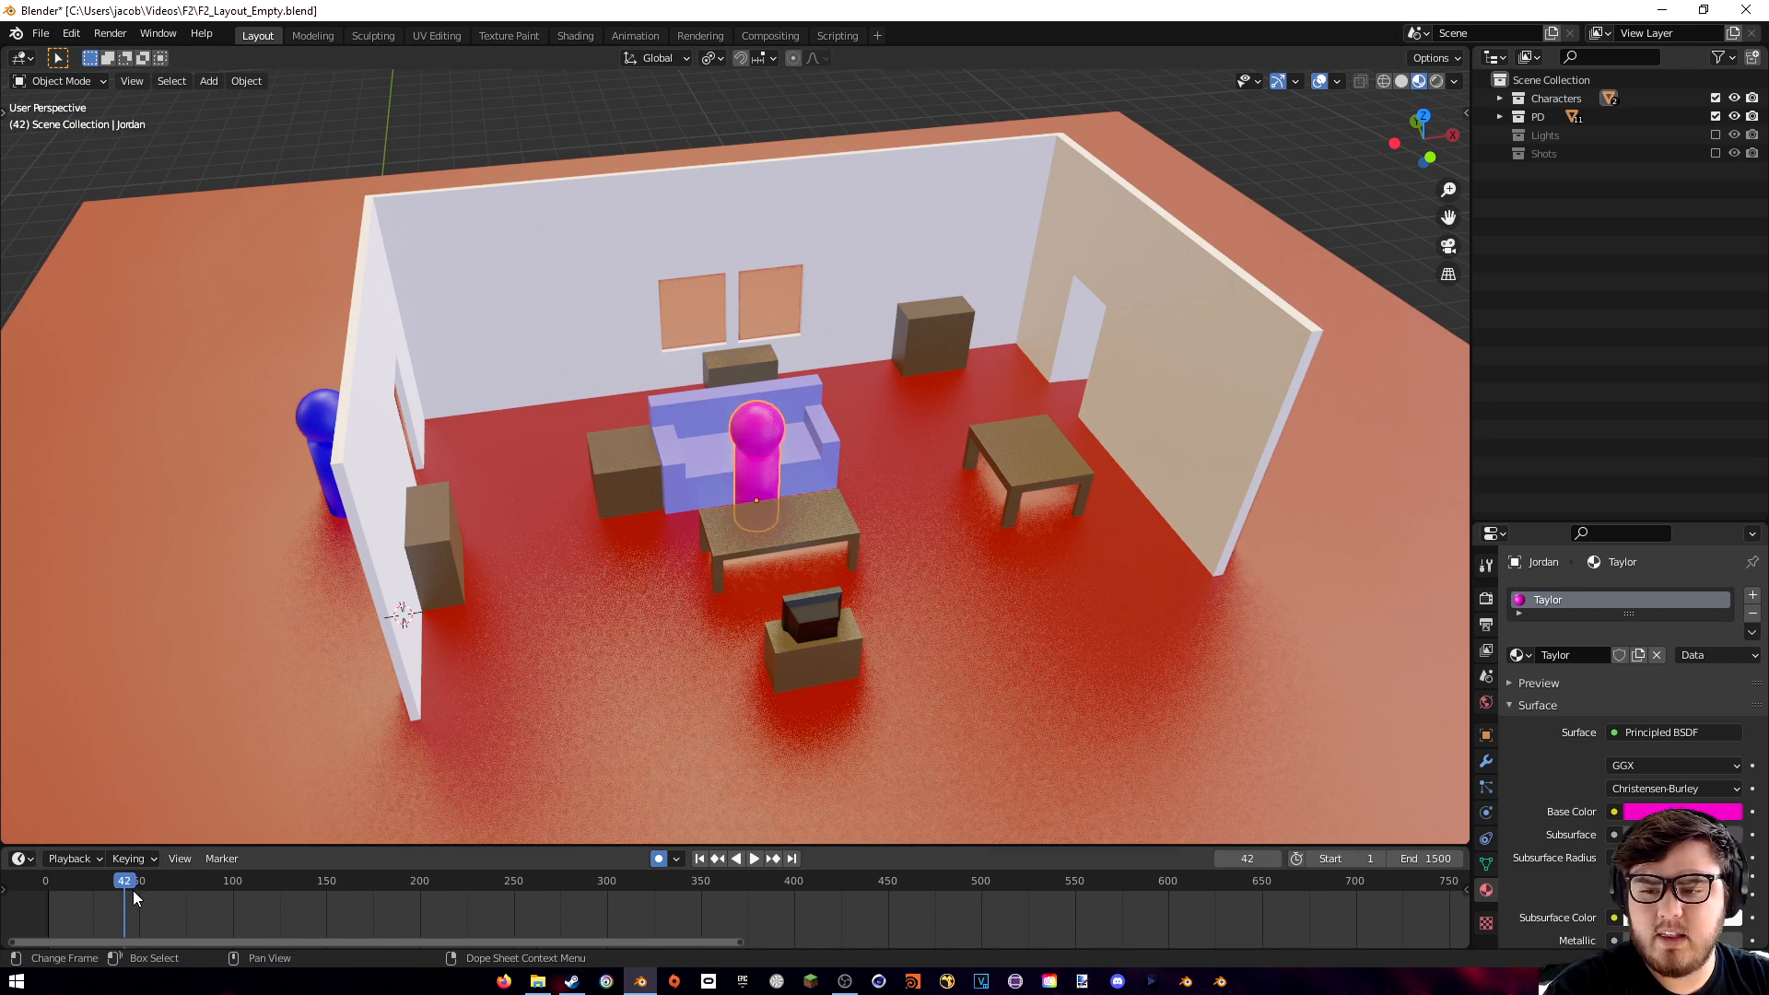
{"action": "left_click_drag", "start_coordinate": [127, 882], "coordinate": [51, 893]}
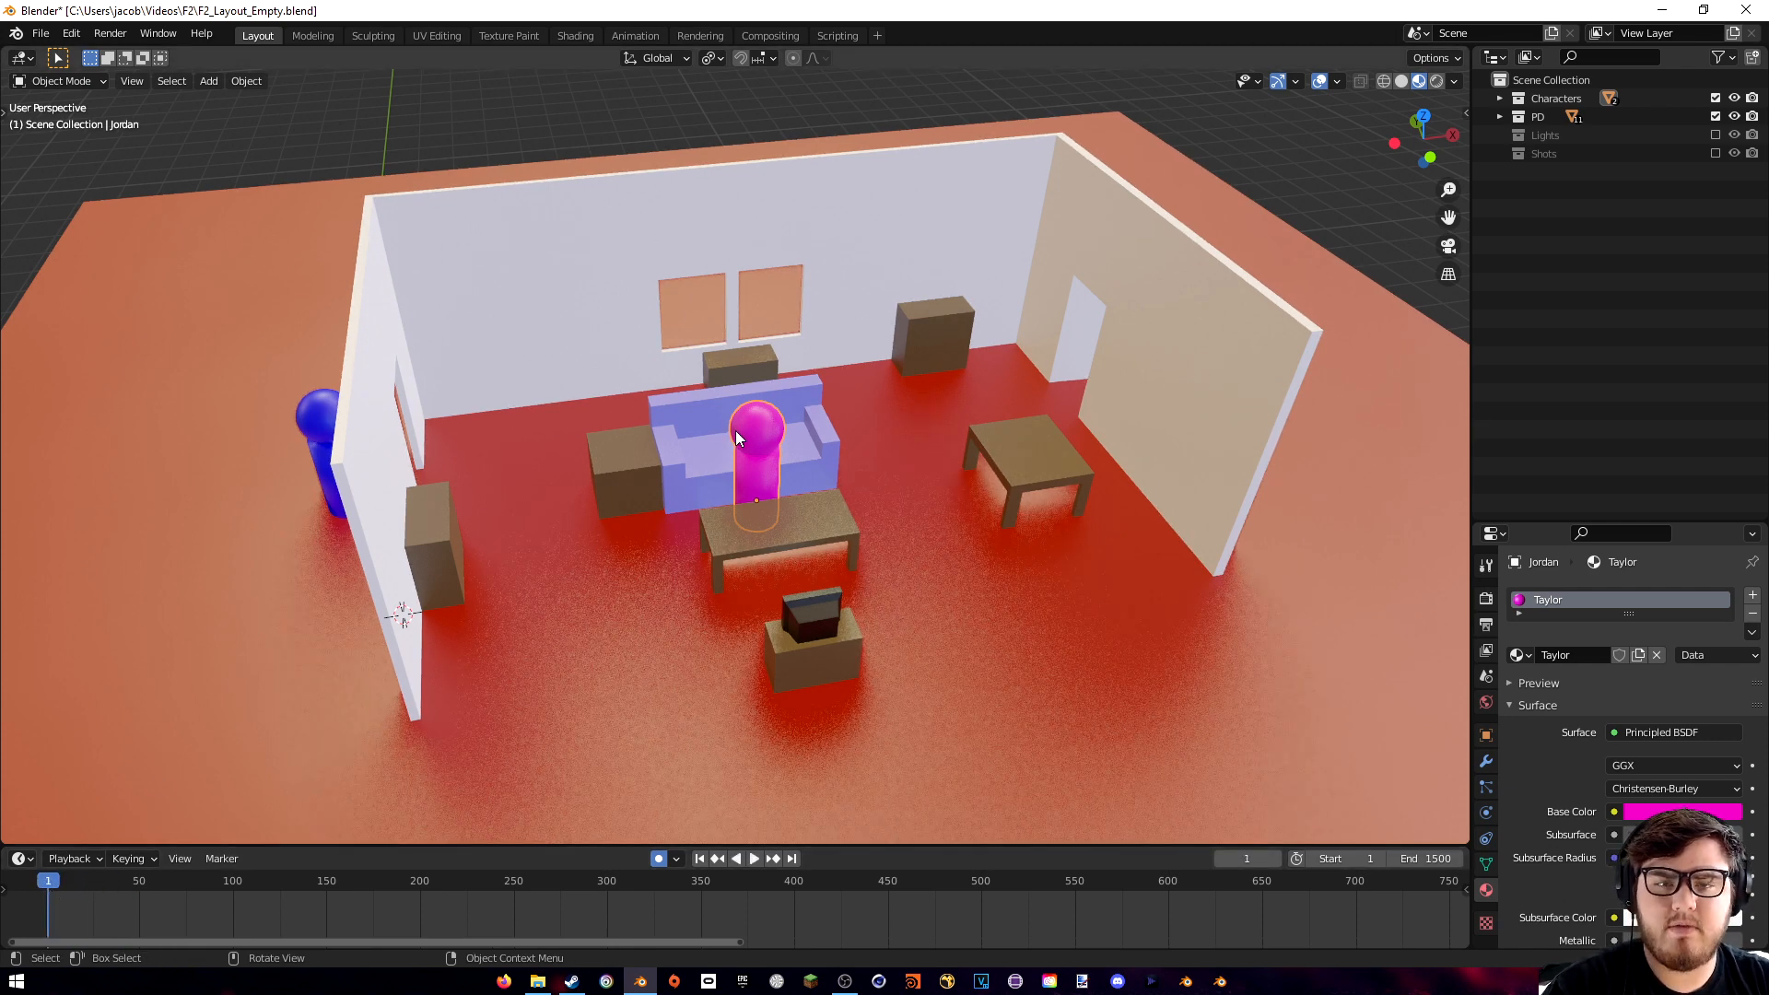
- Set the timeline's end frame to 1500
{"action": "middle_click_drag", "start_coordinate": [813, 408], "coordinate": [854, 420], "text": "shift"}
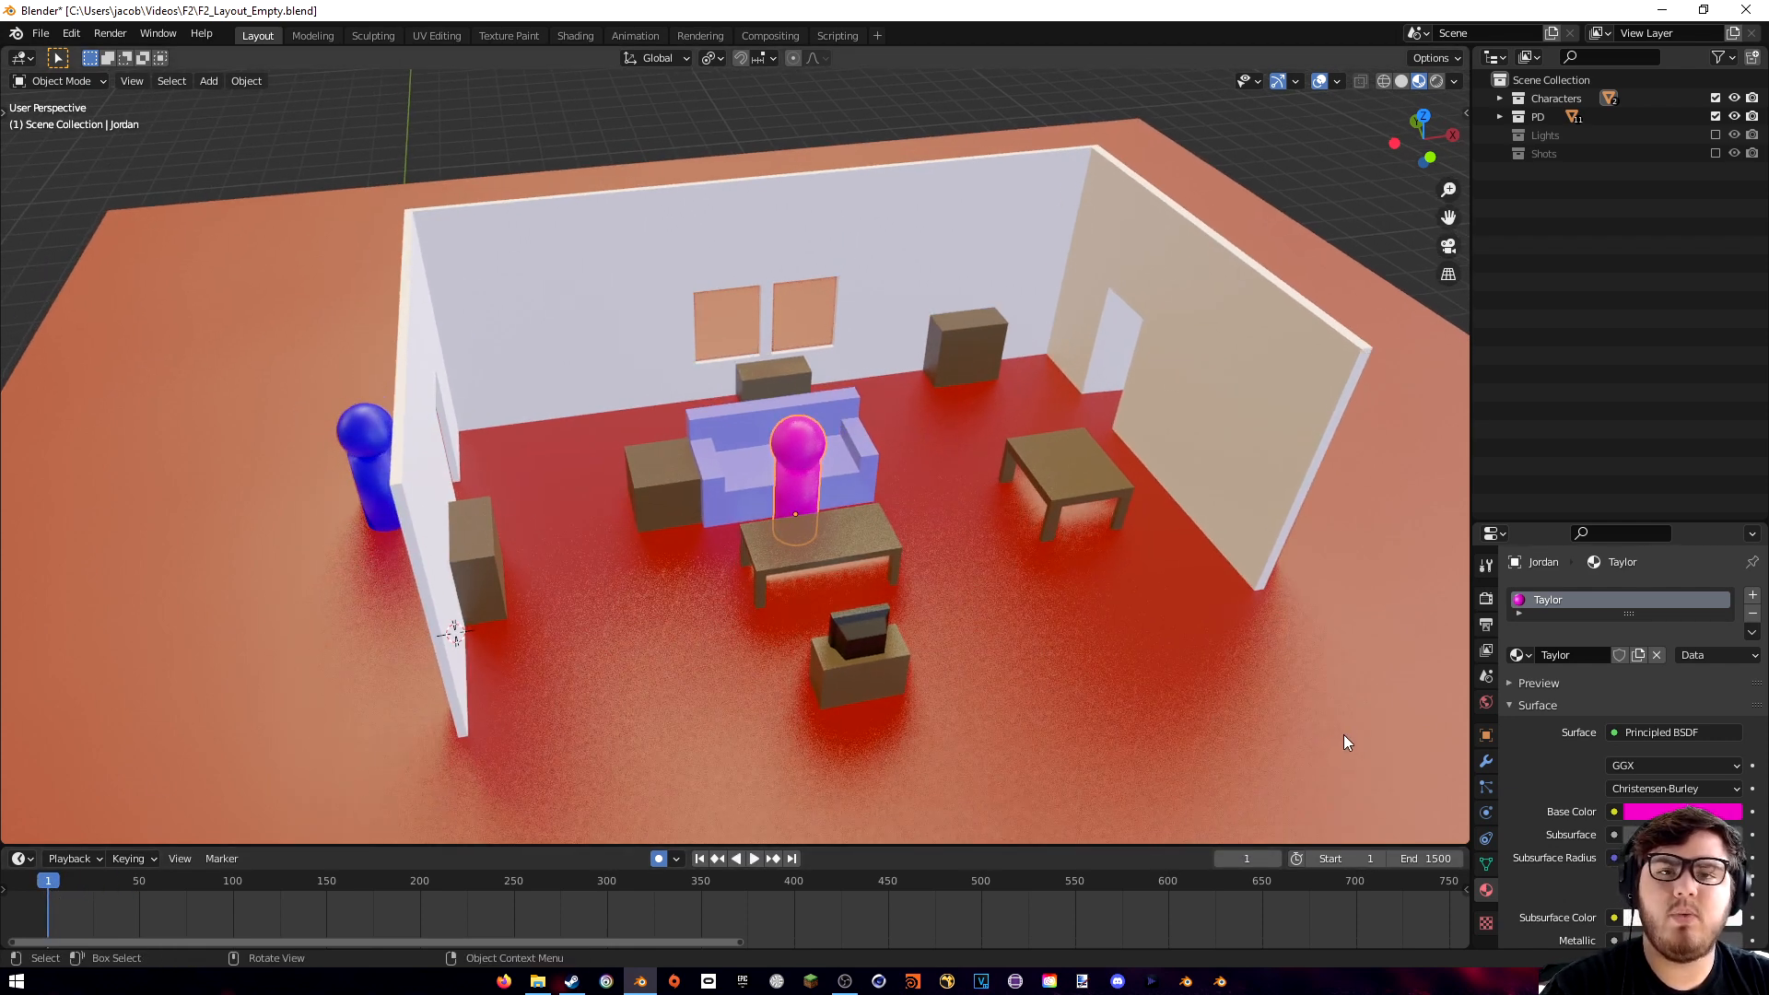
{"action": "left_click", "coordinate": [1428, 857]}
{"action": "type", "text": "1500"}
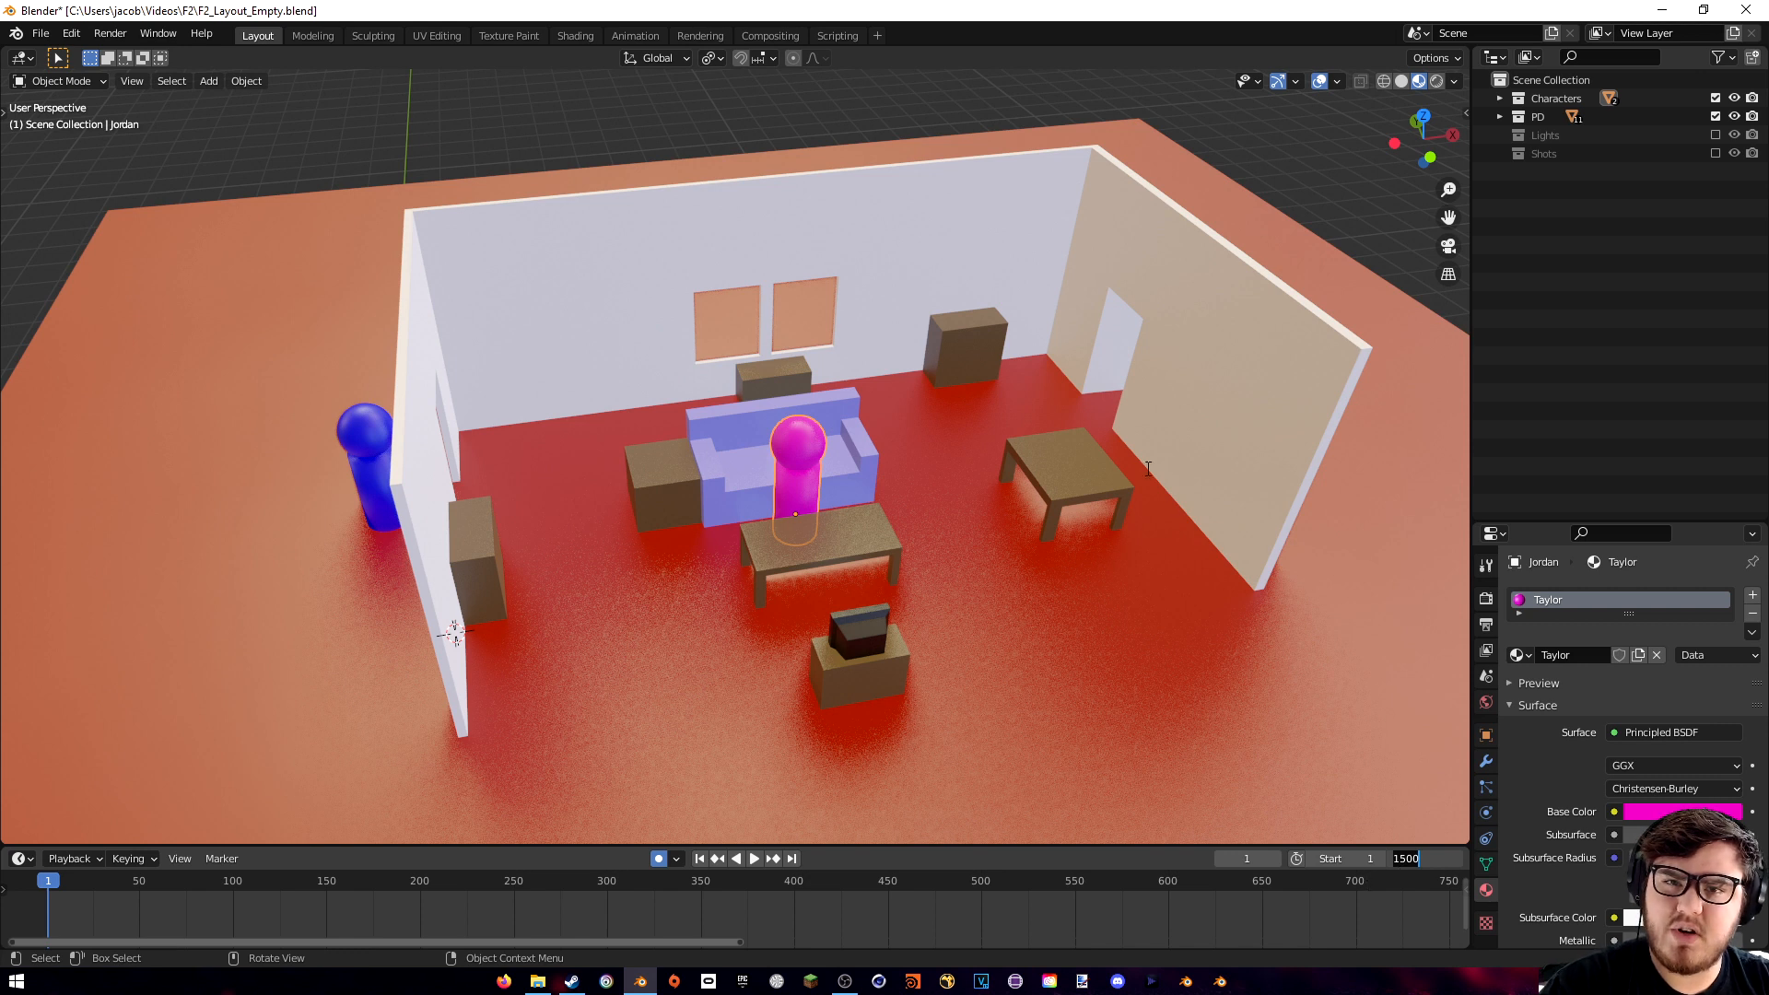
{"action": "key", "text": "Return"}
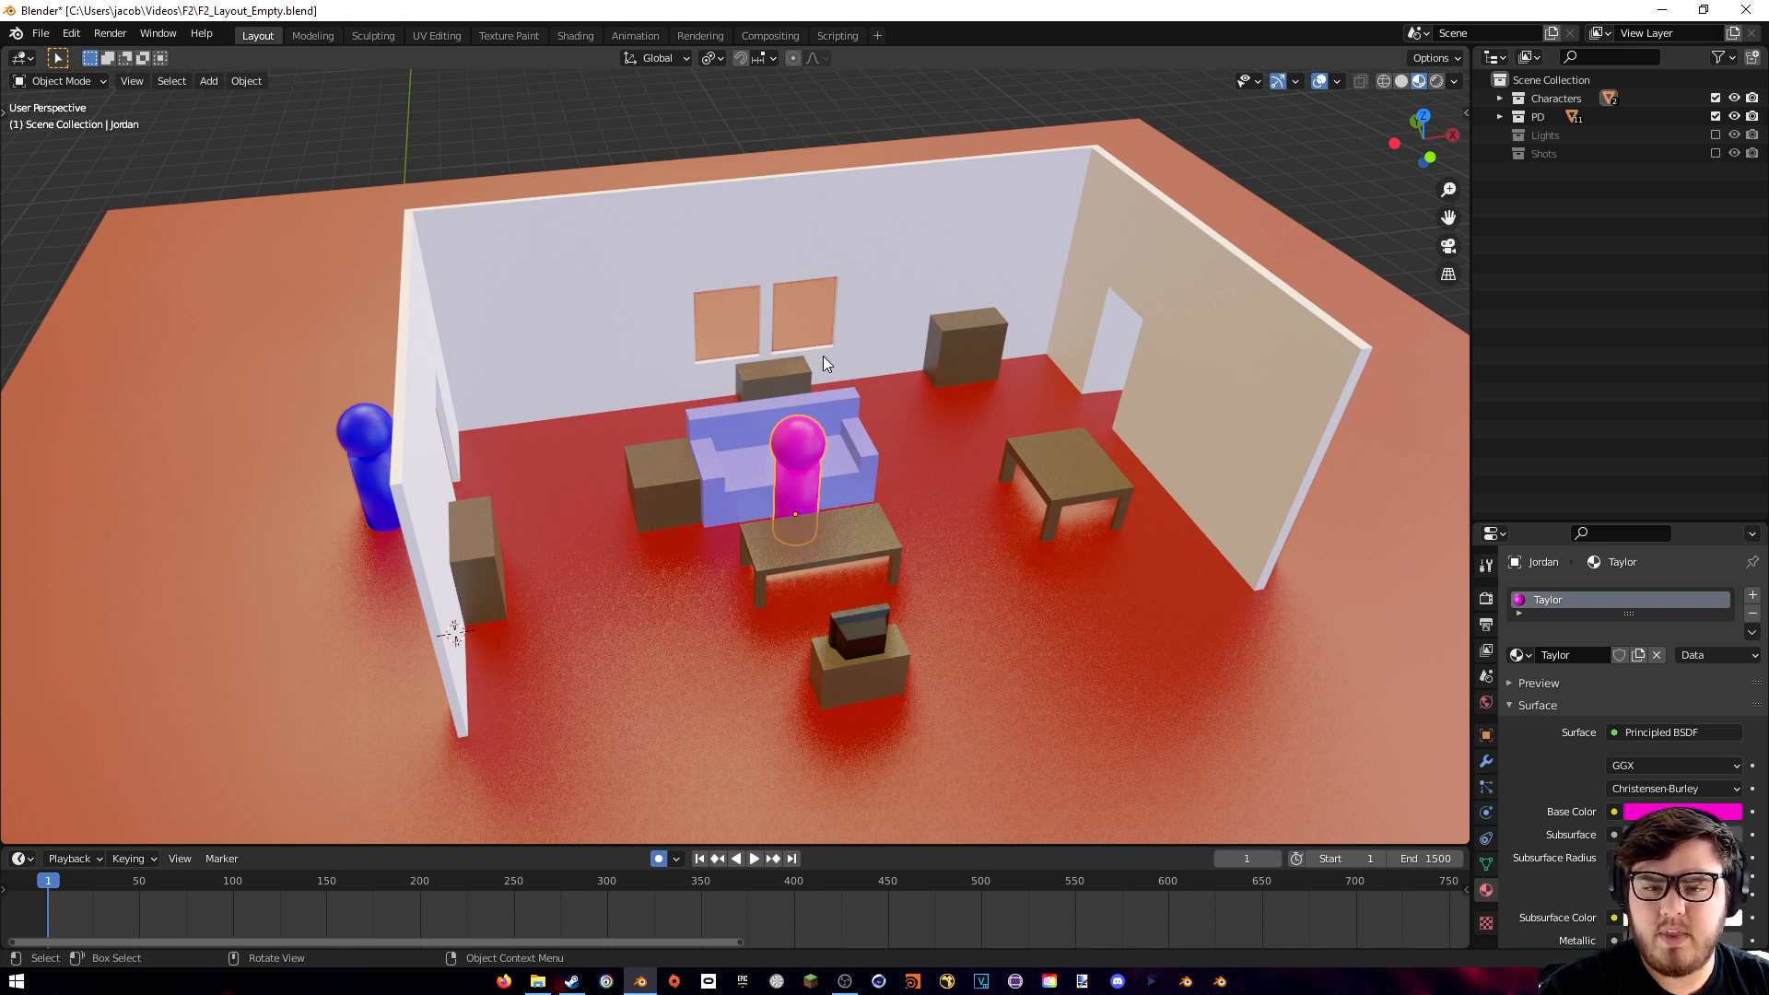
- Record the pink figure's path around the furniture by moving it with Z locked during playback, then confirm and stop
{"action": "key", "text": "space"}
{"action": "key", "text": "g"}
{"action": "key", "text": "shift+z"}
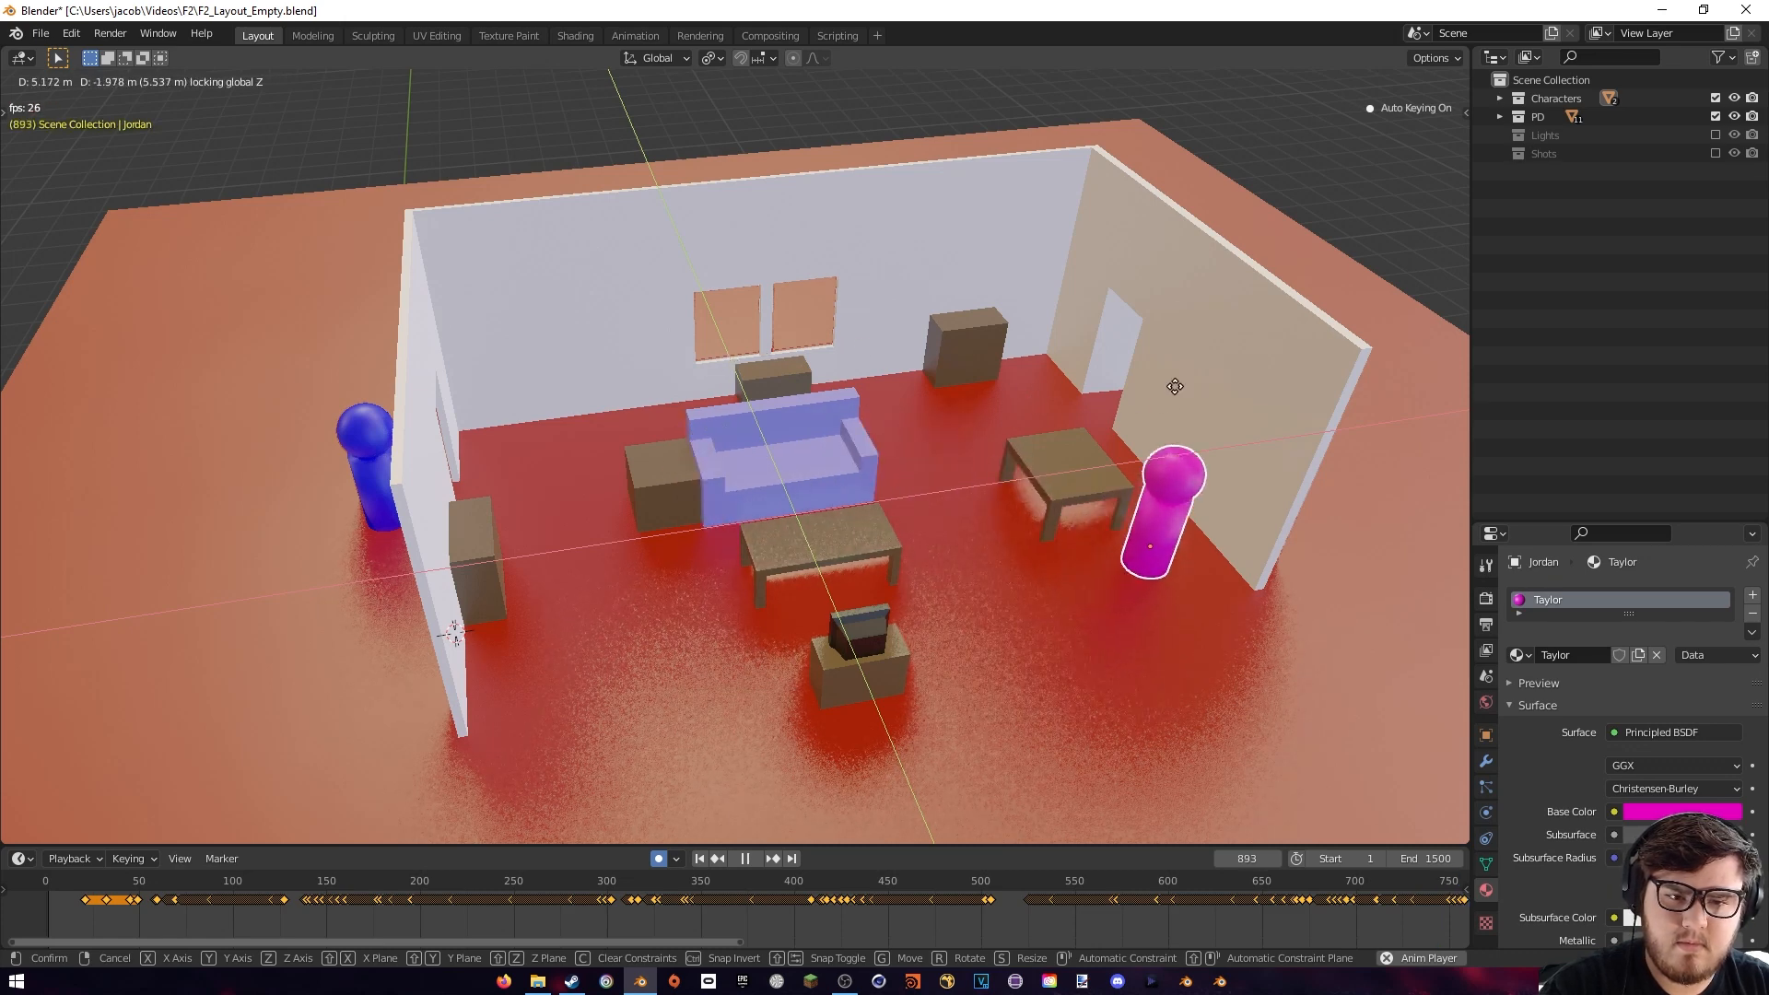
{"action": "left_click", "coordinate": [1055, 508]}
{"action": "key", "text": "space"}
- Review the pink figure's recorded movement by playing and scrubbing through its keyframes on the timeline
{"action": "key", "text": "space"}
{"action": "left_click_drag", "start_coordinate": [510, 882], "coordinate": [217, 865]}
{"action": "key", "text": "space"}
{"action": "scroll", "coordinate": [262, 887], "scroll_direction": "down", "scroll_amount": 5}
{"action": "scroll", "coordinate": [262, 882], "scroll_direction": "down", "scroll_amount": 2}
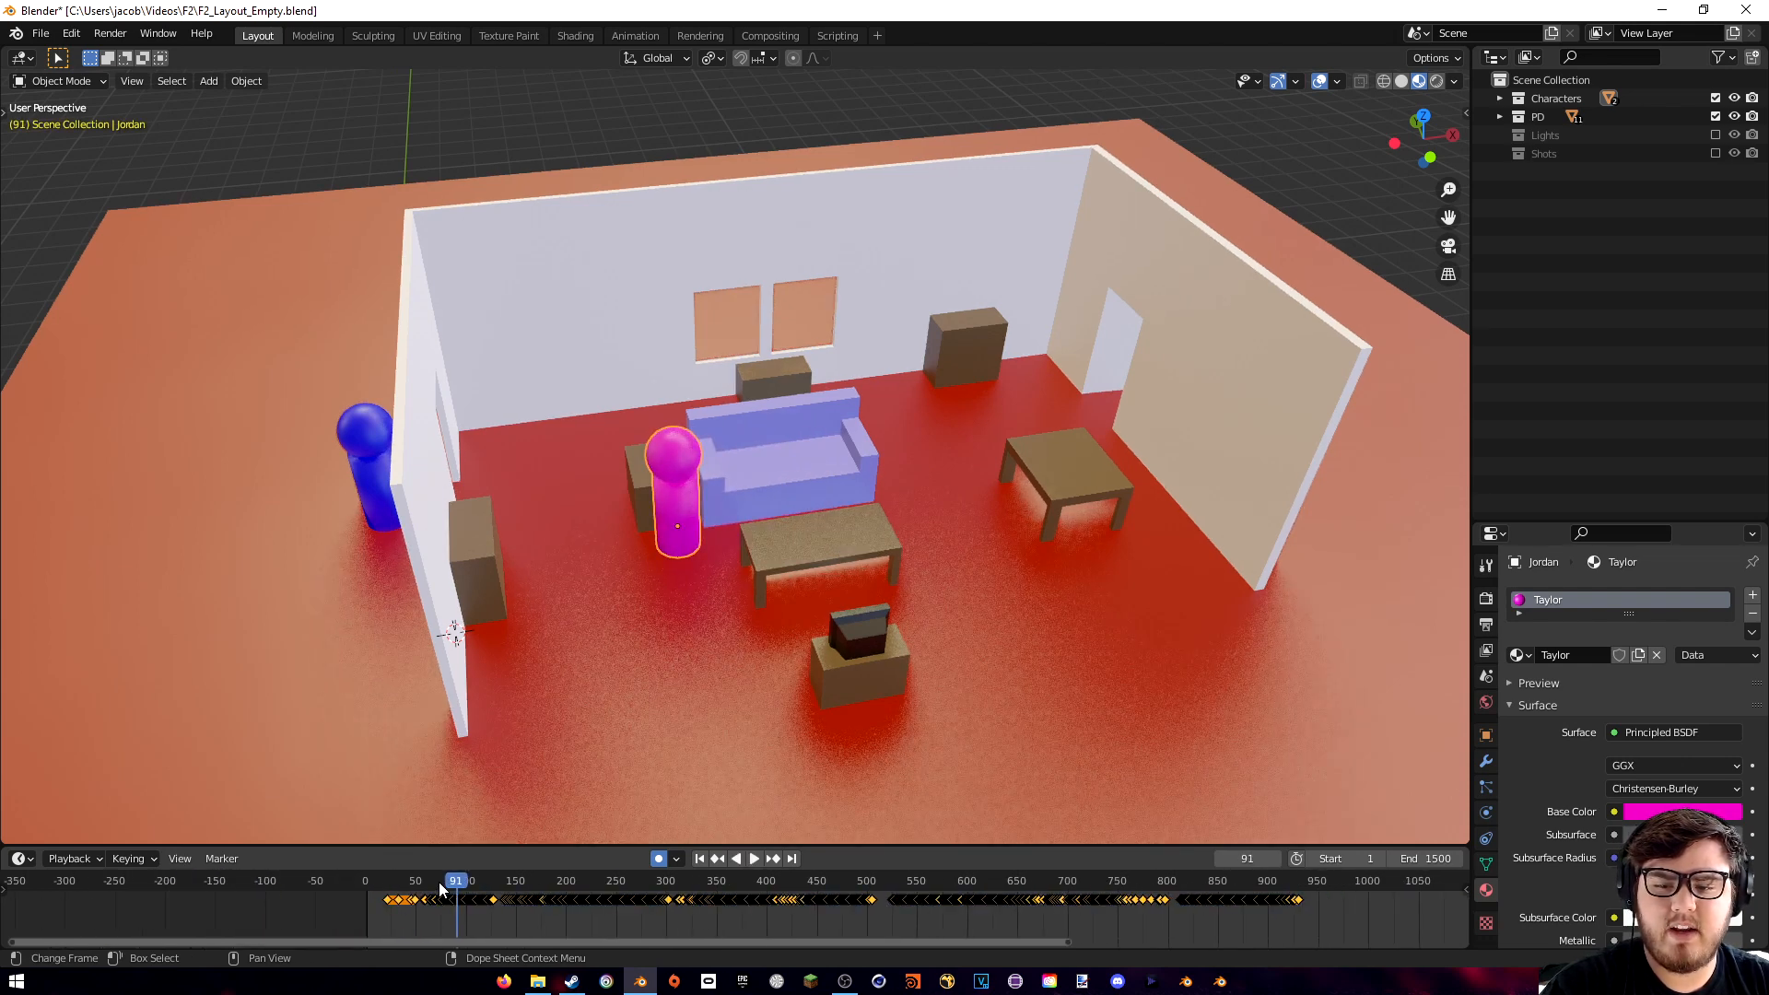
{"action": "left_click", "coordinate": [381, 881]}
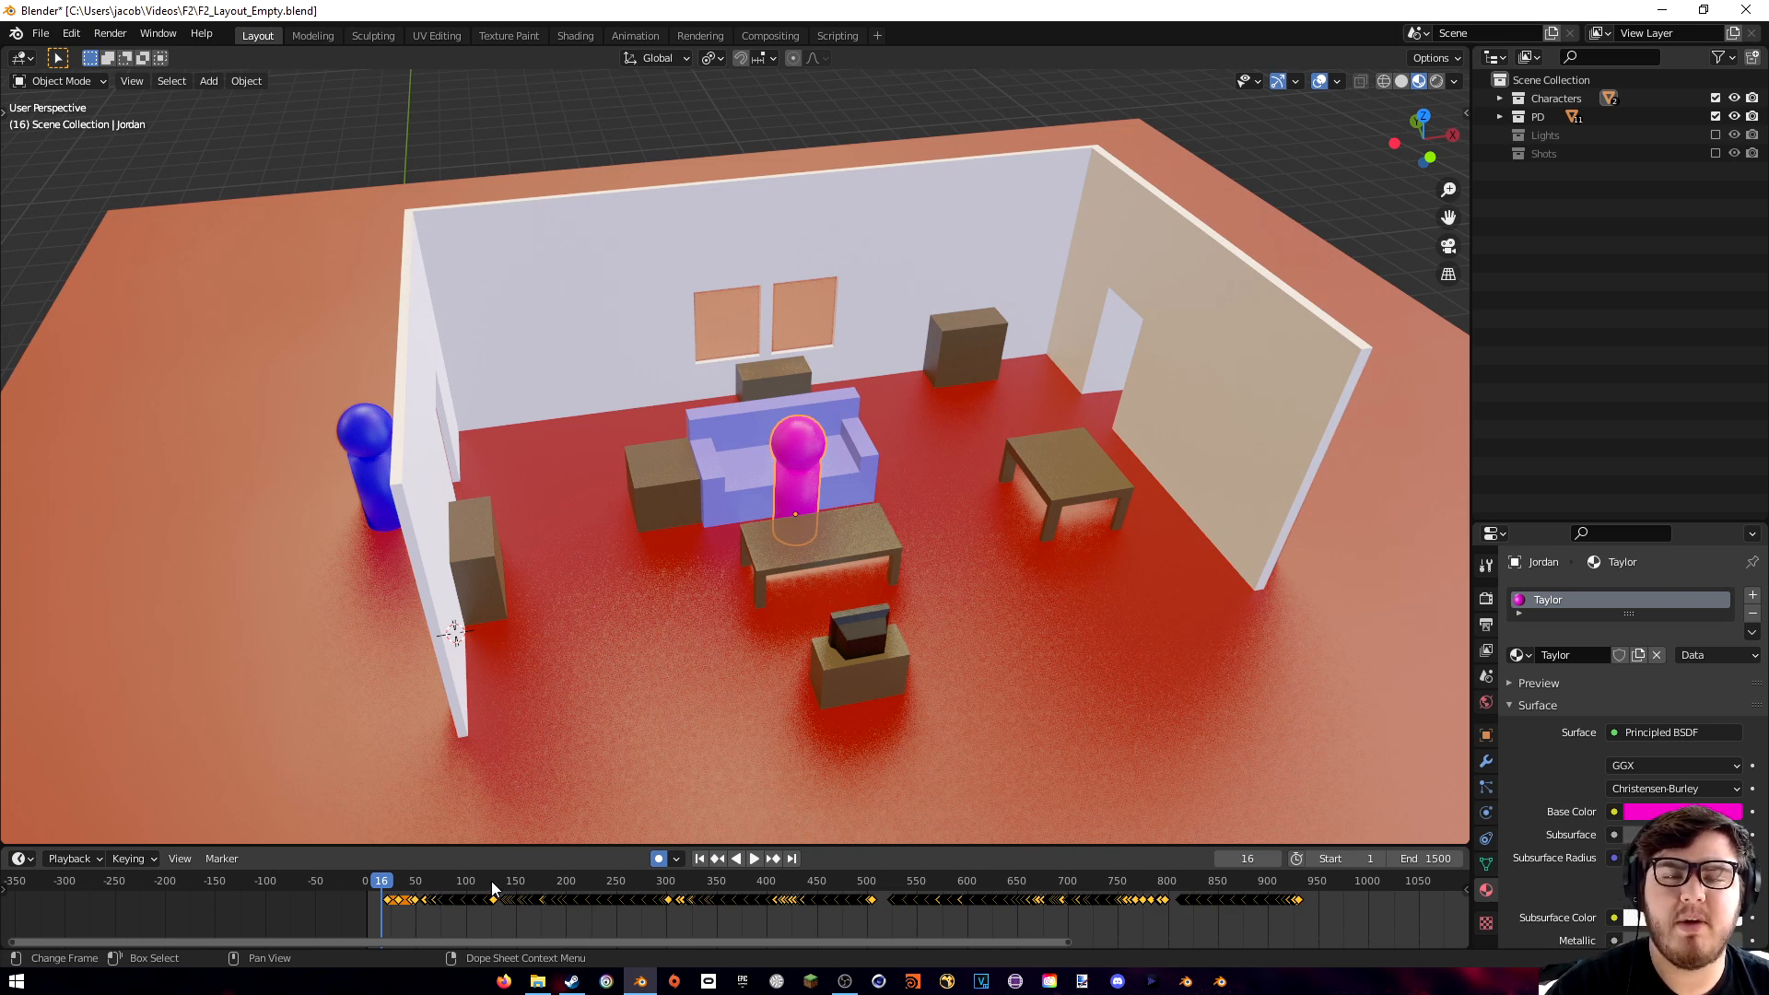
{"action": "key", "text": "space"}
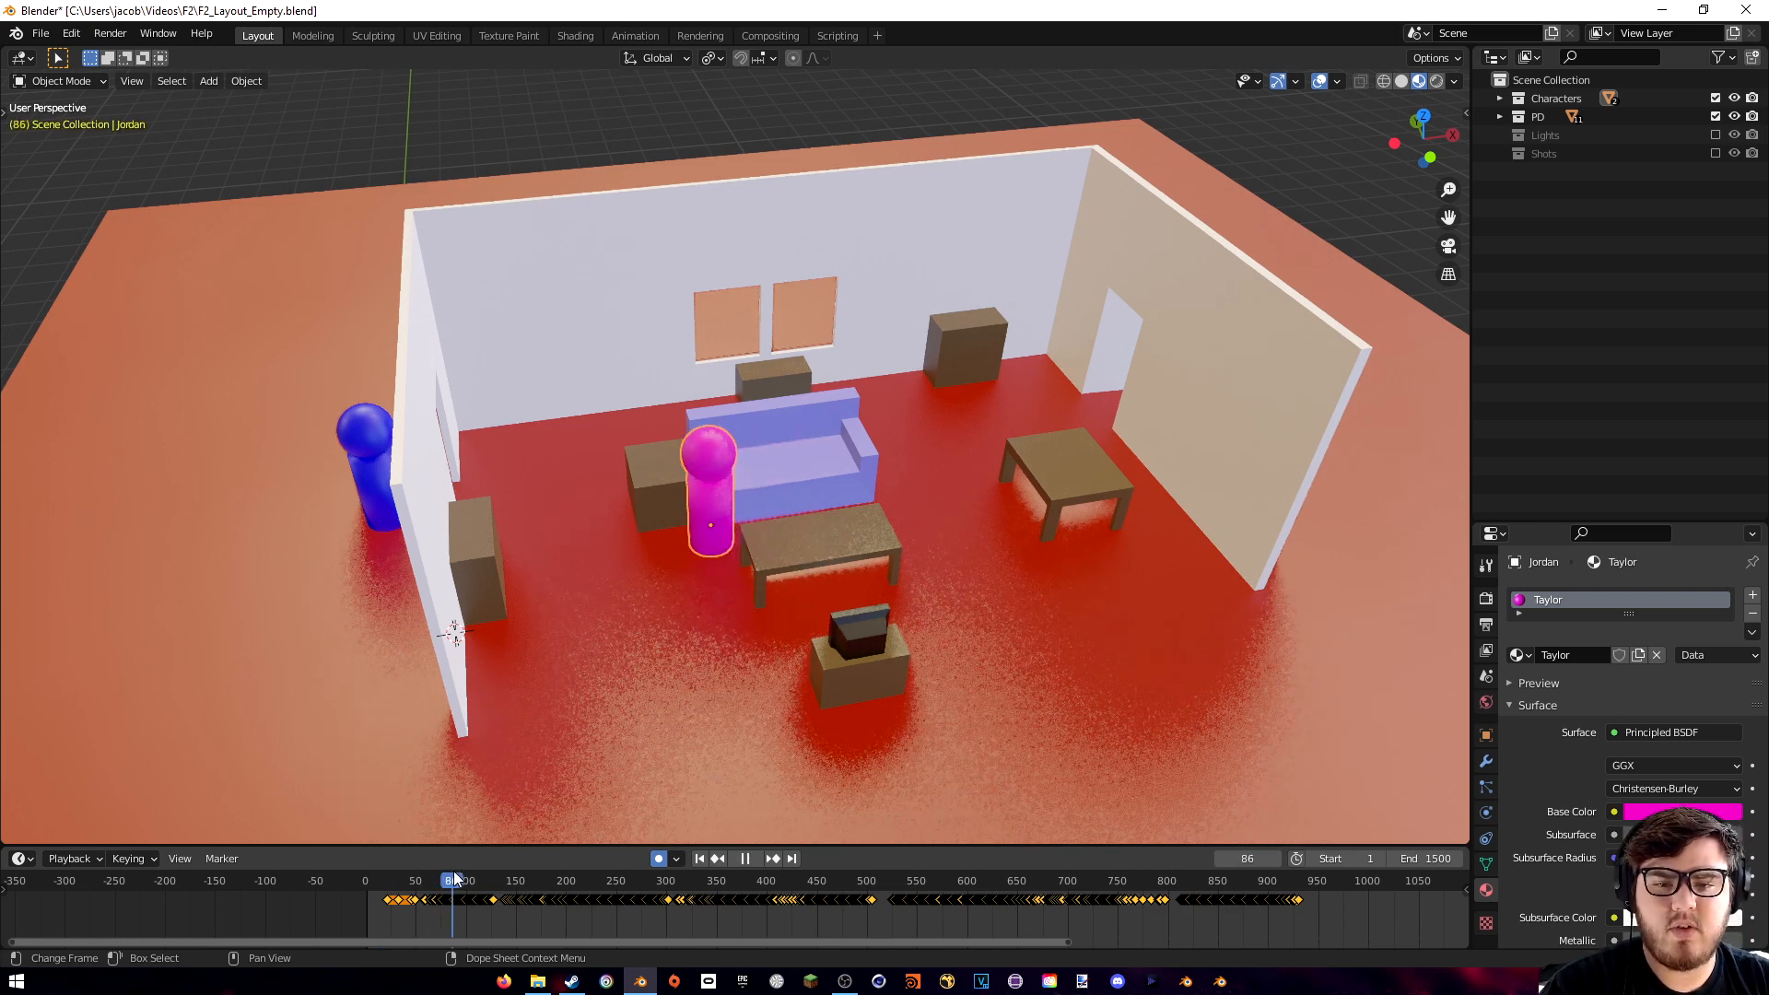
{"action": "left_click_drag", "start_coordinate": [541, 881], "coordinate": [1000, 881]}
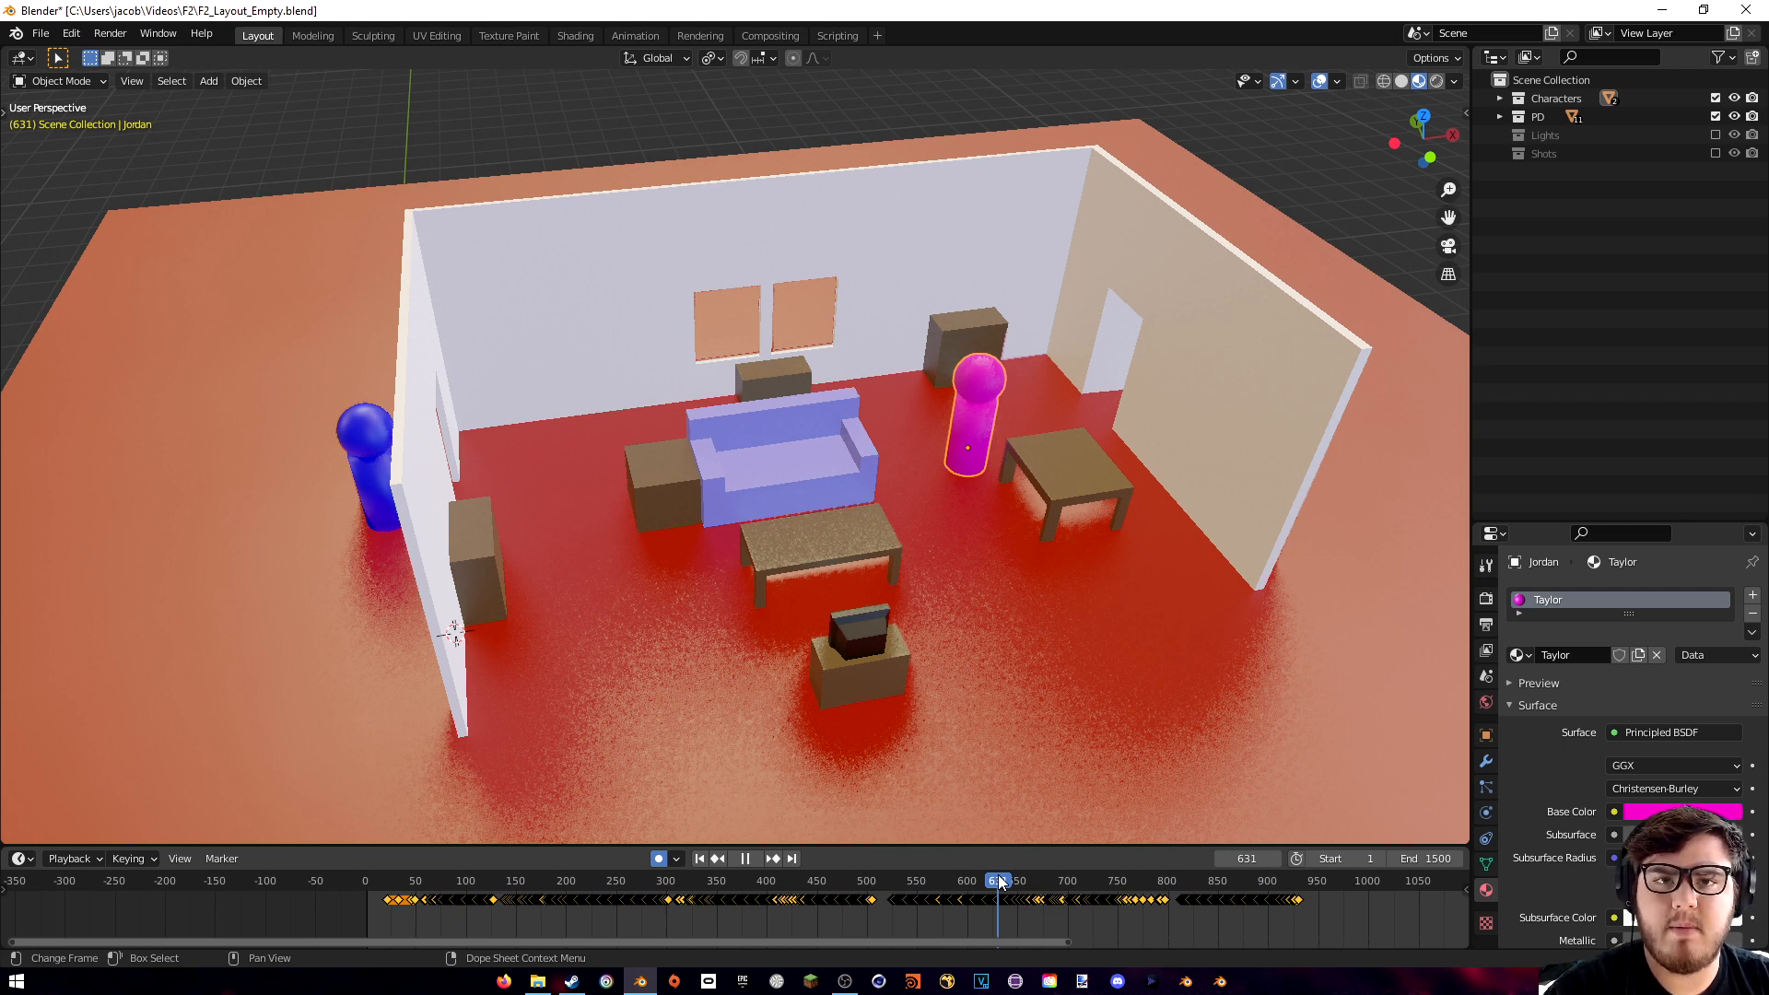
- Stop playback and scrub the timeline from the start to review the blue figure's recorded movement
{"action": "key", "text": "space"}
{"action": "left_click_drag", "start_coordinate": [1000, 877], "coordinate": [365, 884]}
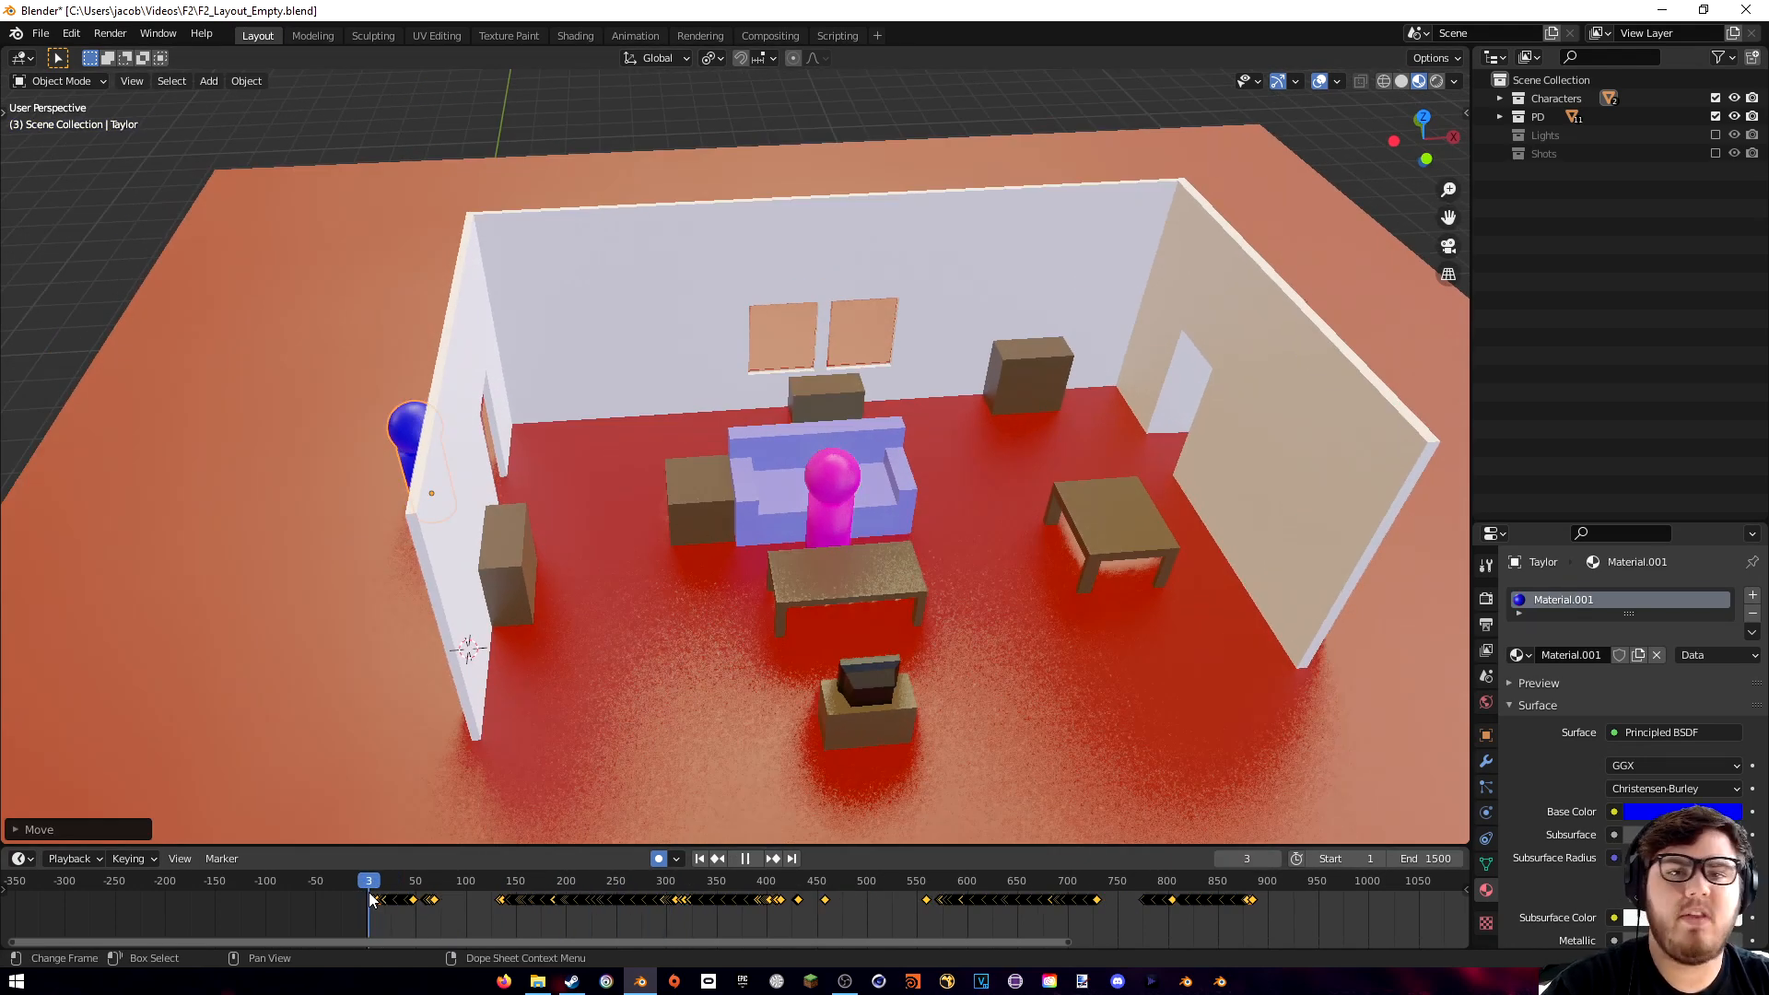
{"action": "left_click_drag", "start_coordinate": [369, 899], "coordinate": [930, 897]}
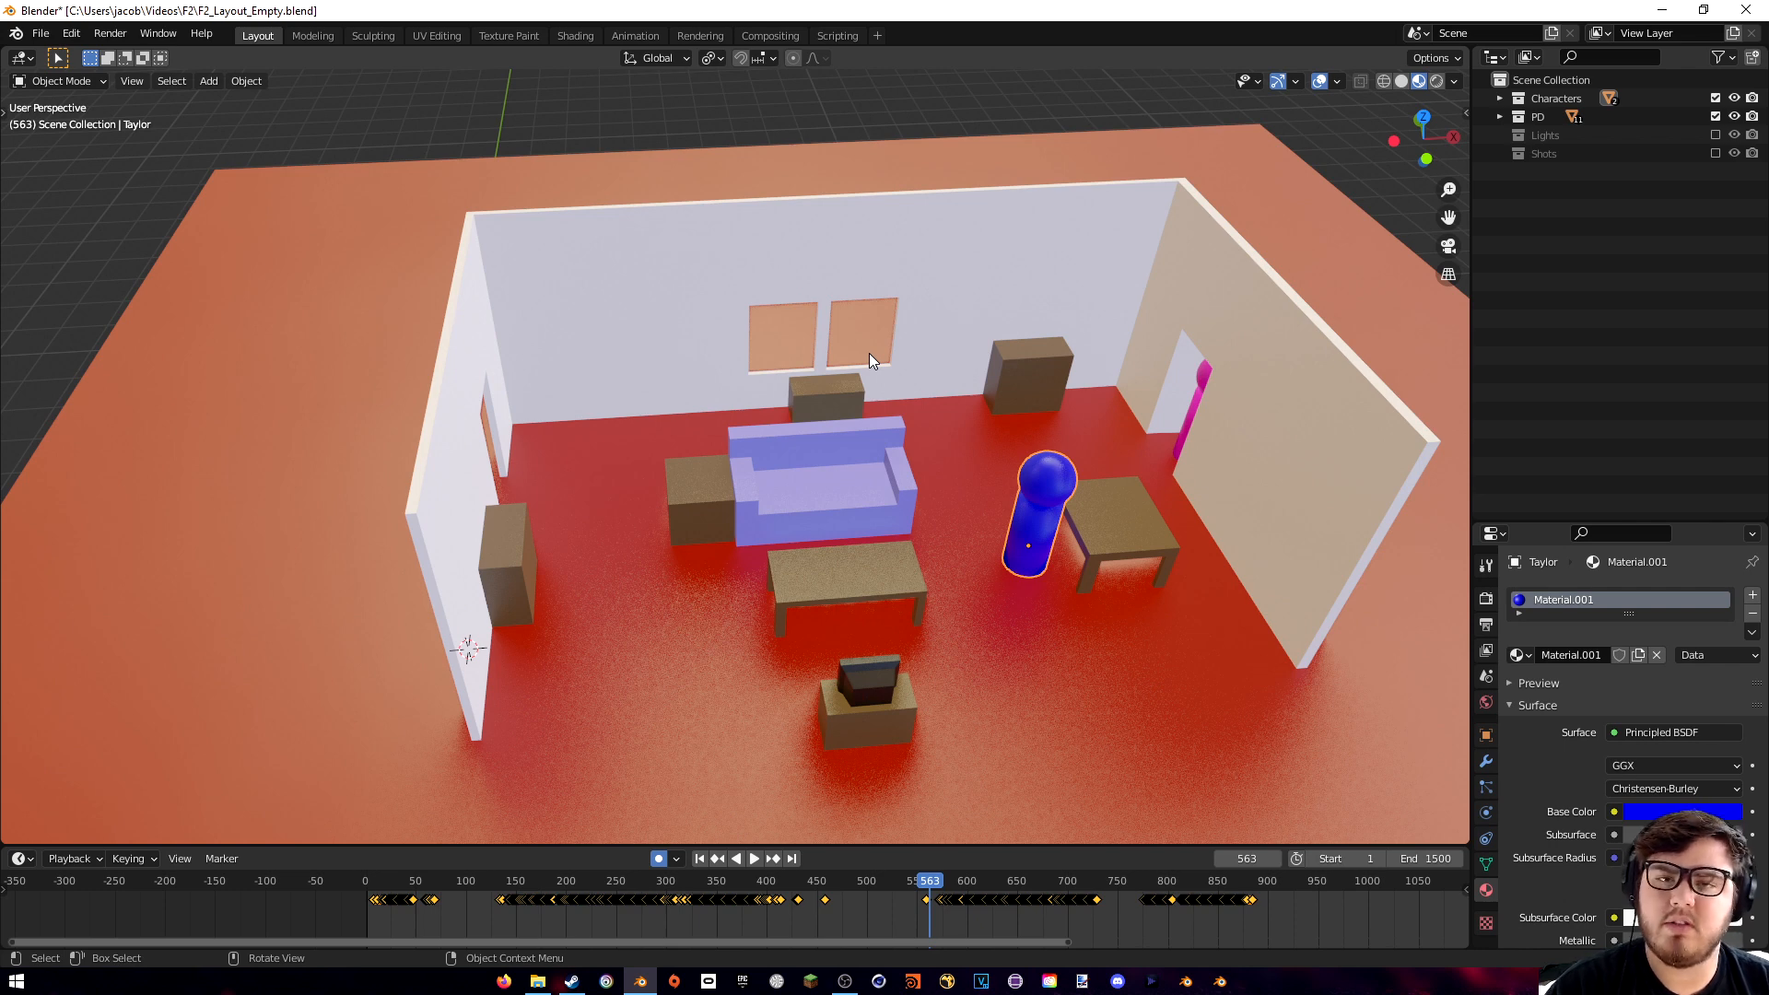
{"action": "left_click", "coordinate": [379, 891]}
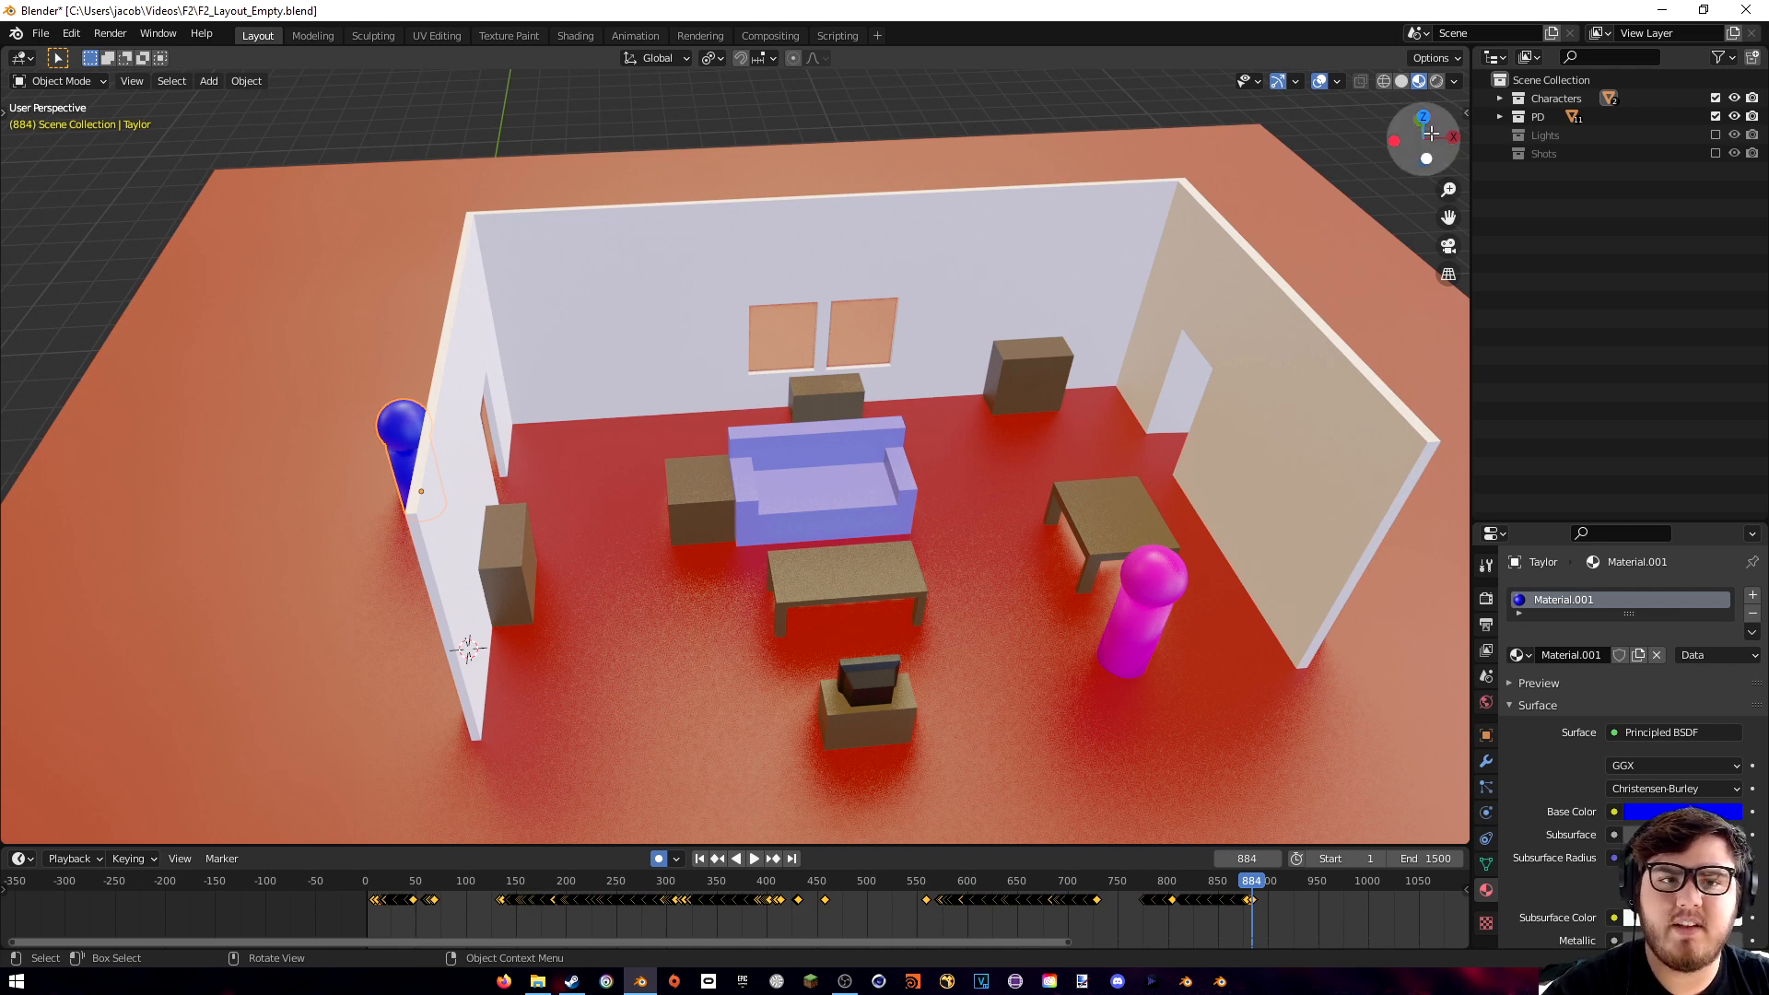
- Split the 3D viewport into two side-by-side areas and switch the new one to the Graph Editor
{"action": "left_click_drag", "start_coordinate": [1466, 47], "coordinate": [766, 101]}
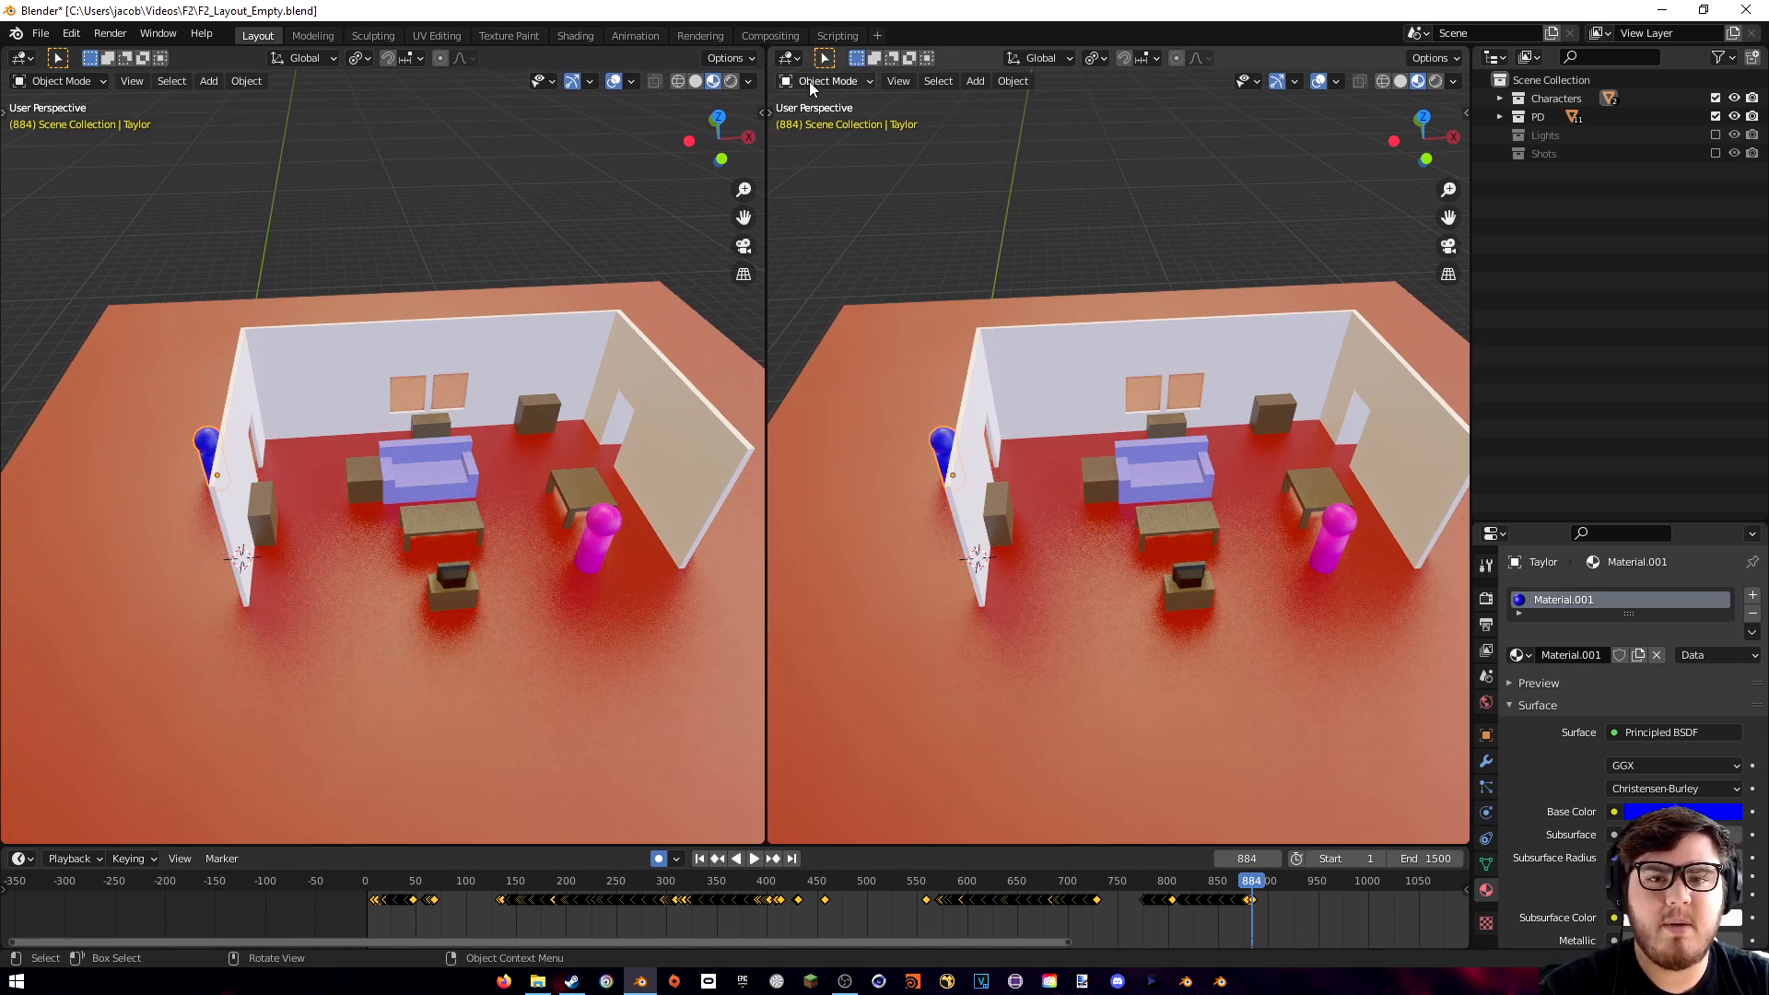
{"action": "left_click", "coordinate": [790, 58]}
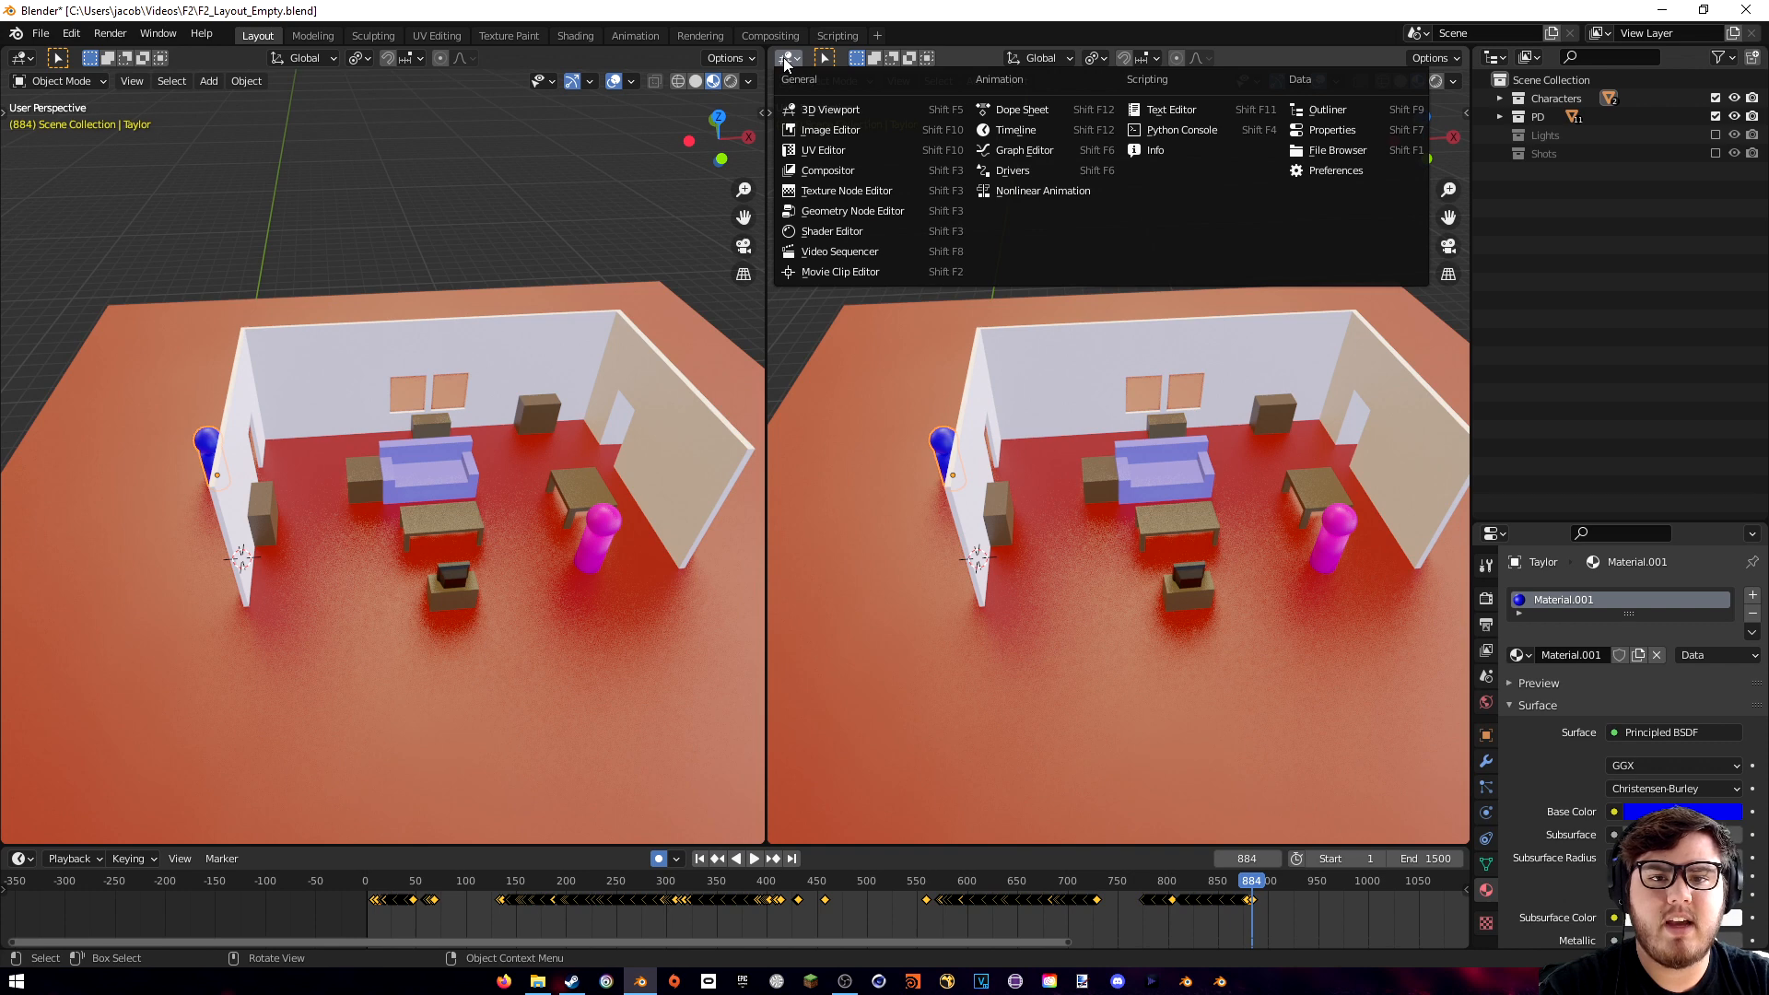
{"action": "left_click", "coordinate": [1006, 151]}
{"action": "middle_click_drag", "start_coordinate": [1087, 268], "coordinate": [1172, 383]}
{"action": "left_click", "coordinate": [1173, 370]}
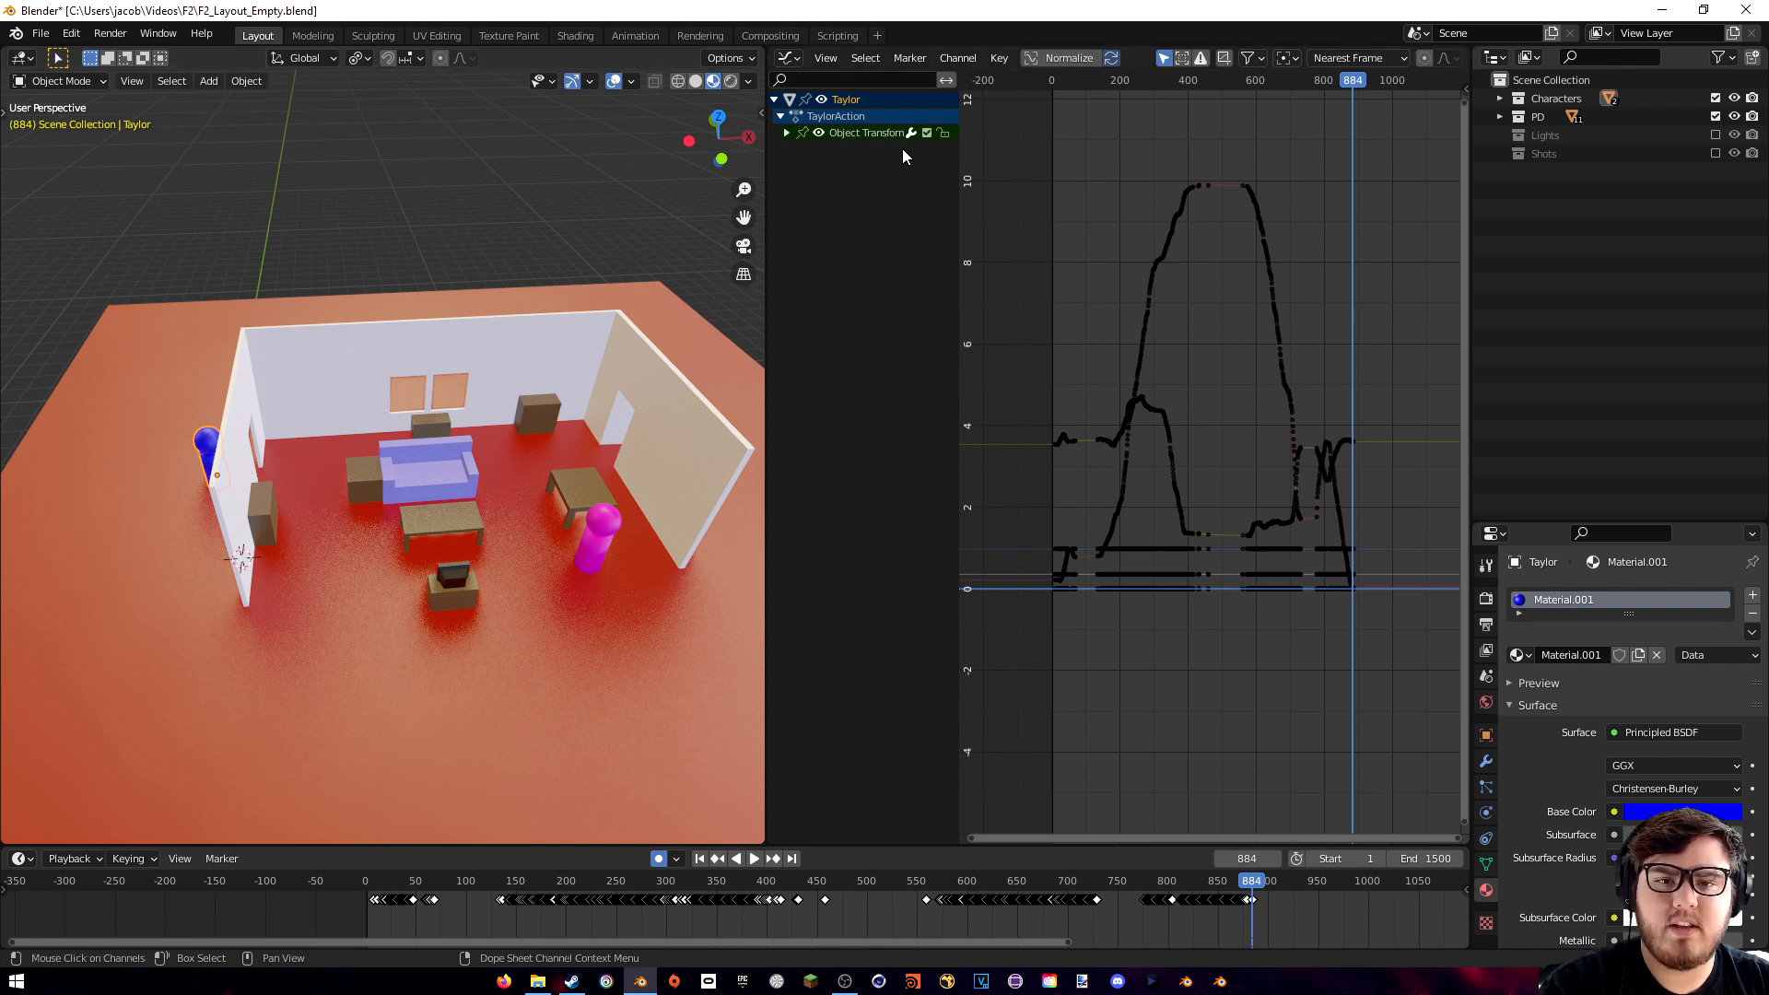
- Select all of the blue figure's transform curves, sample their keyframes on every frame and smooth them
{"action": "left_click", "coordinate": [786, 132]}
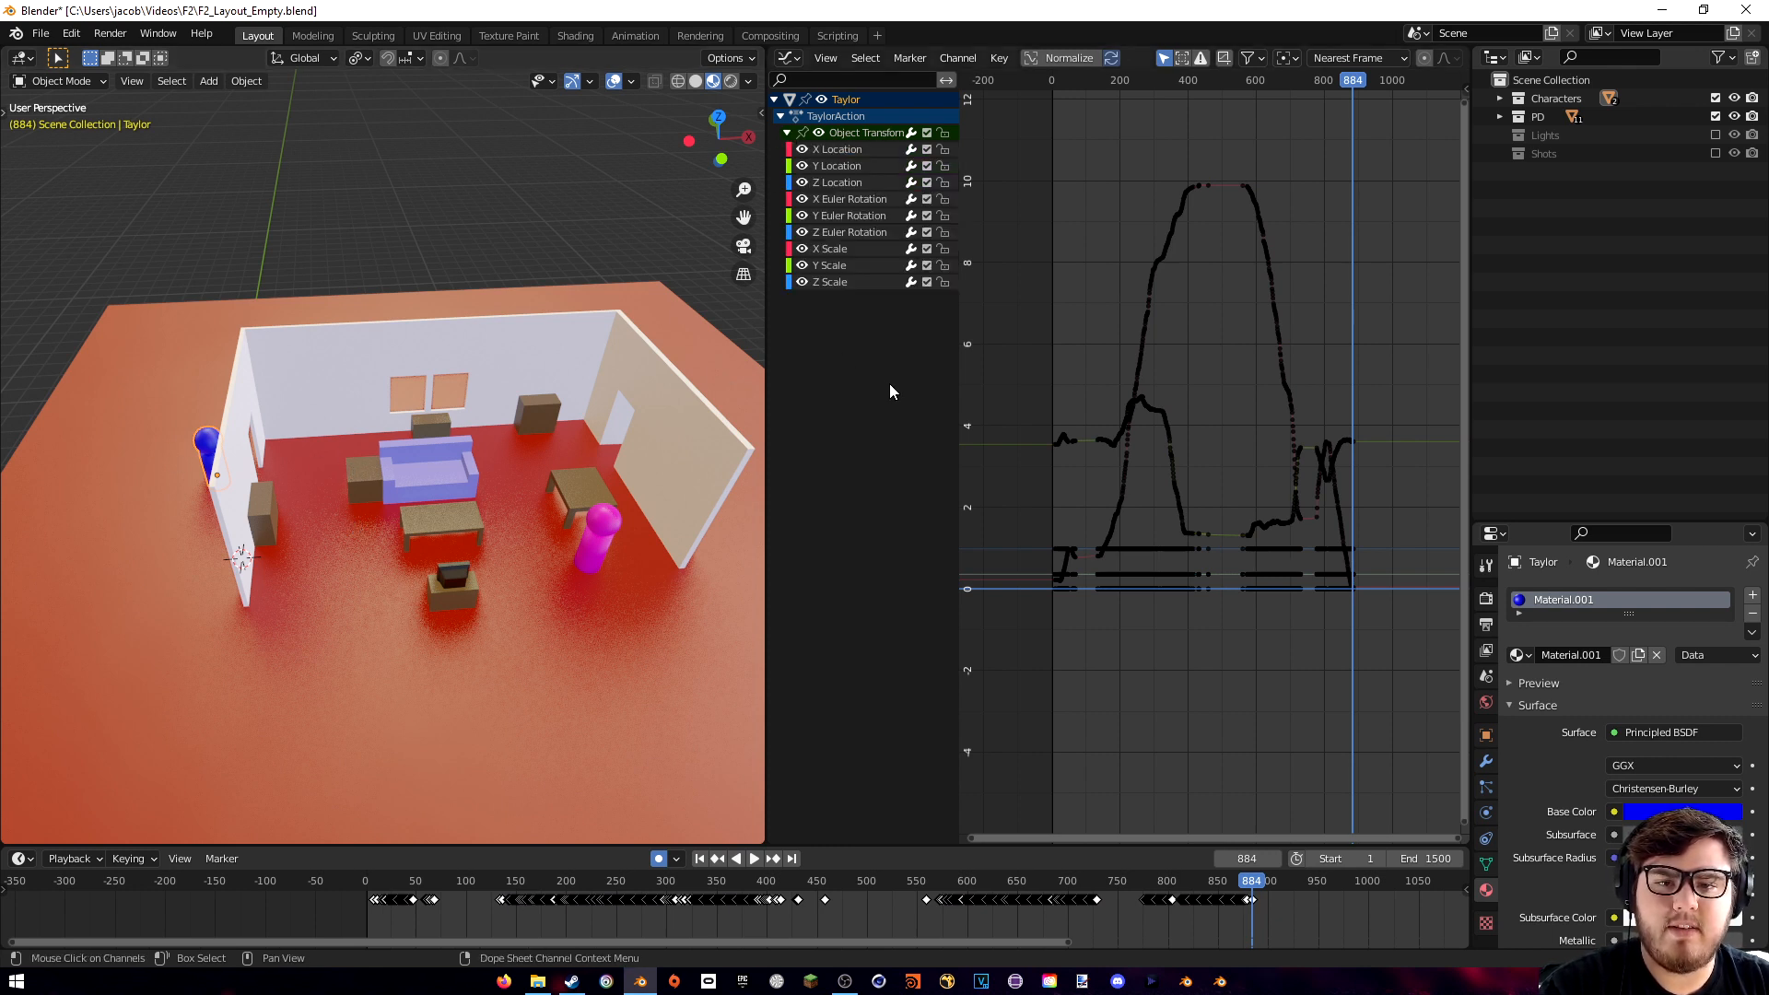
{"action": "left_click", "coordinate": [839, 282]}
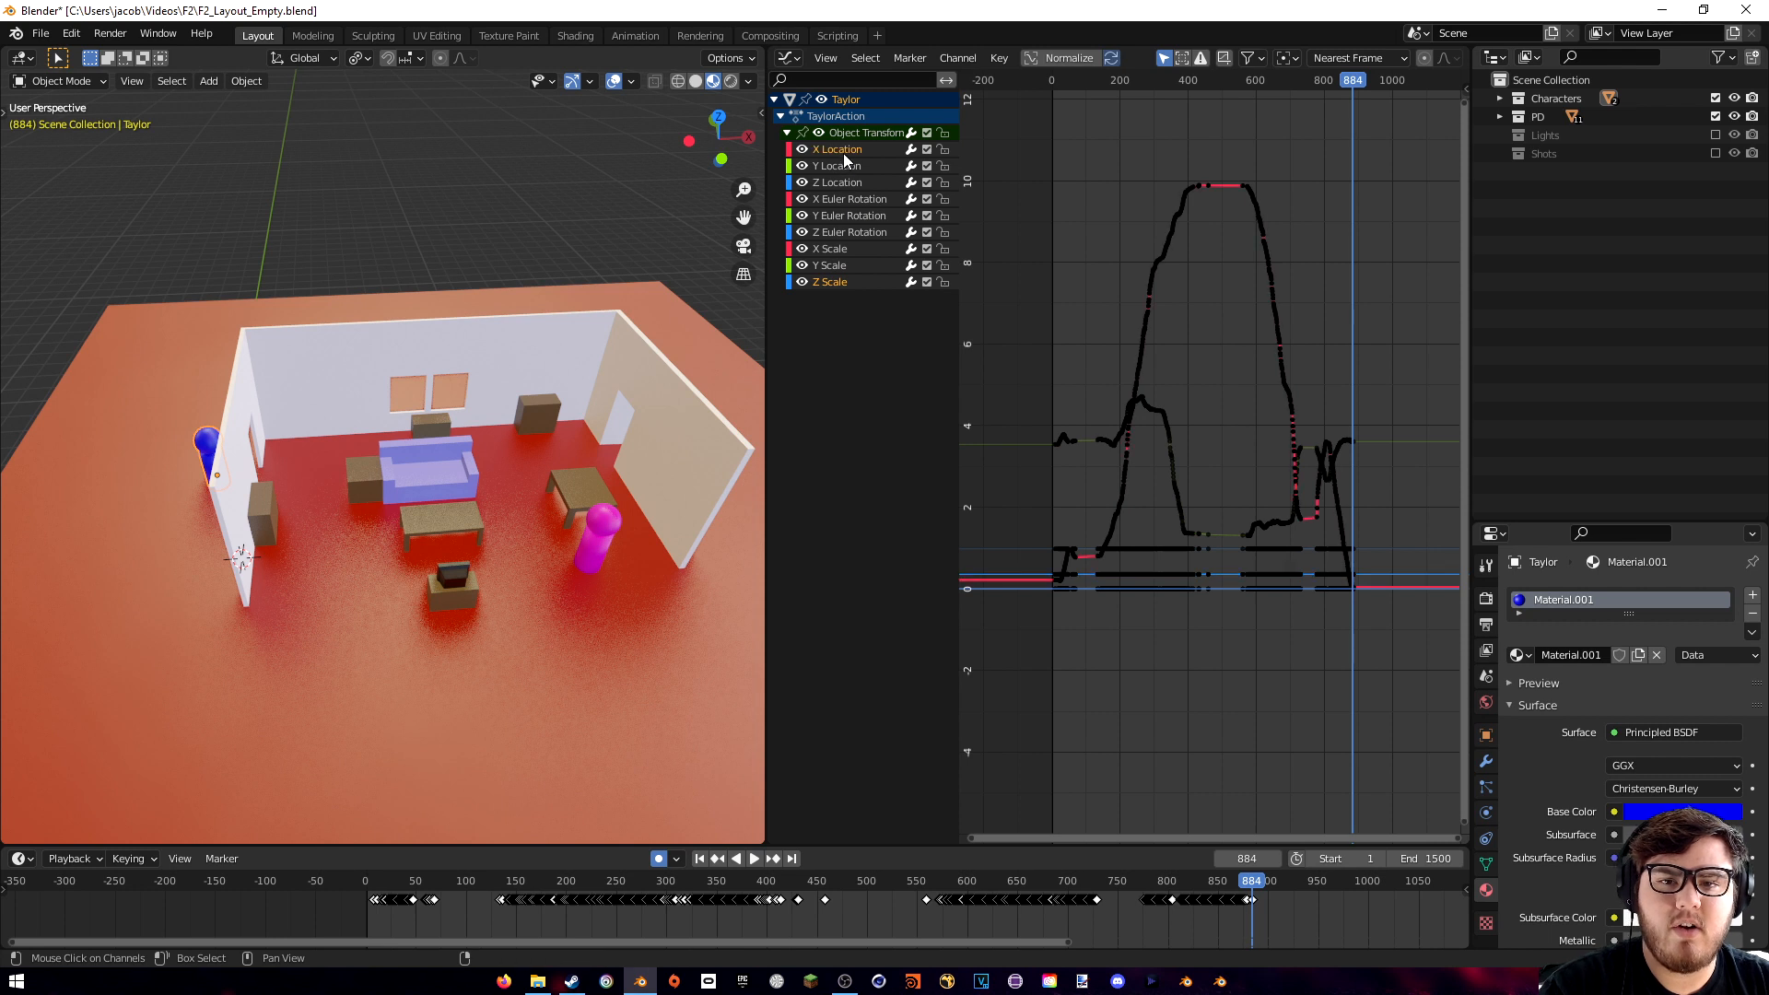
{"action": "key", "text": "a"}
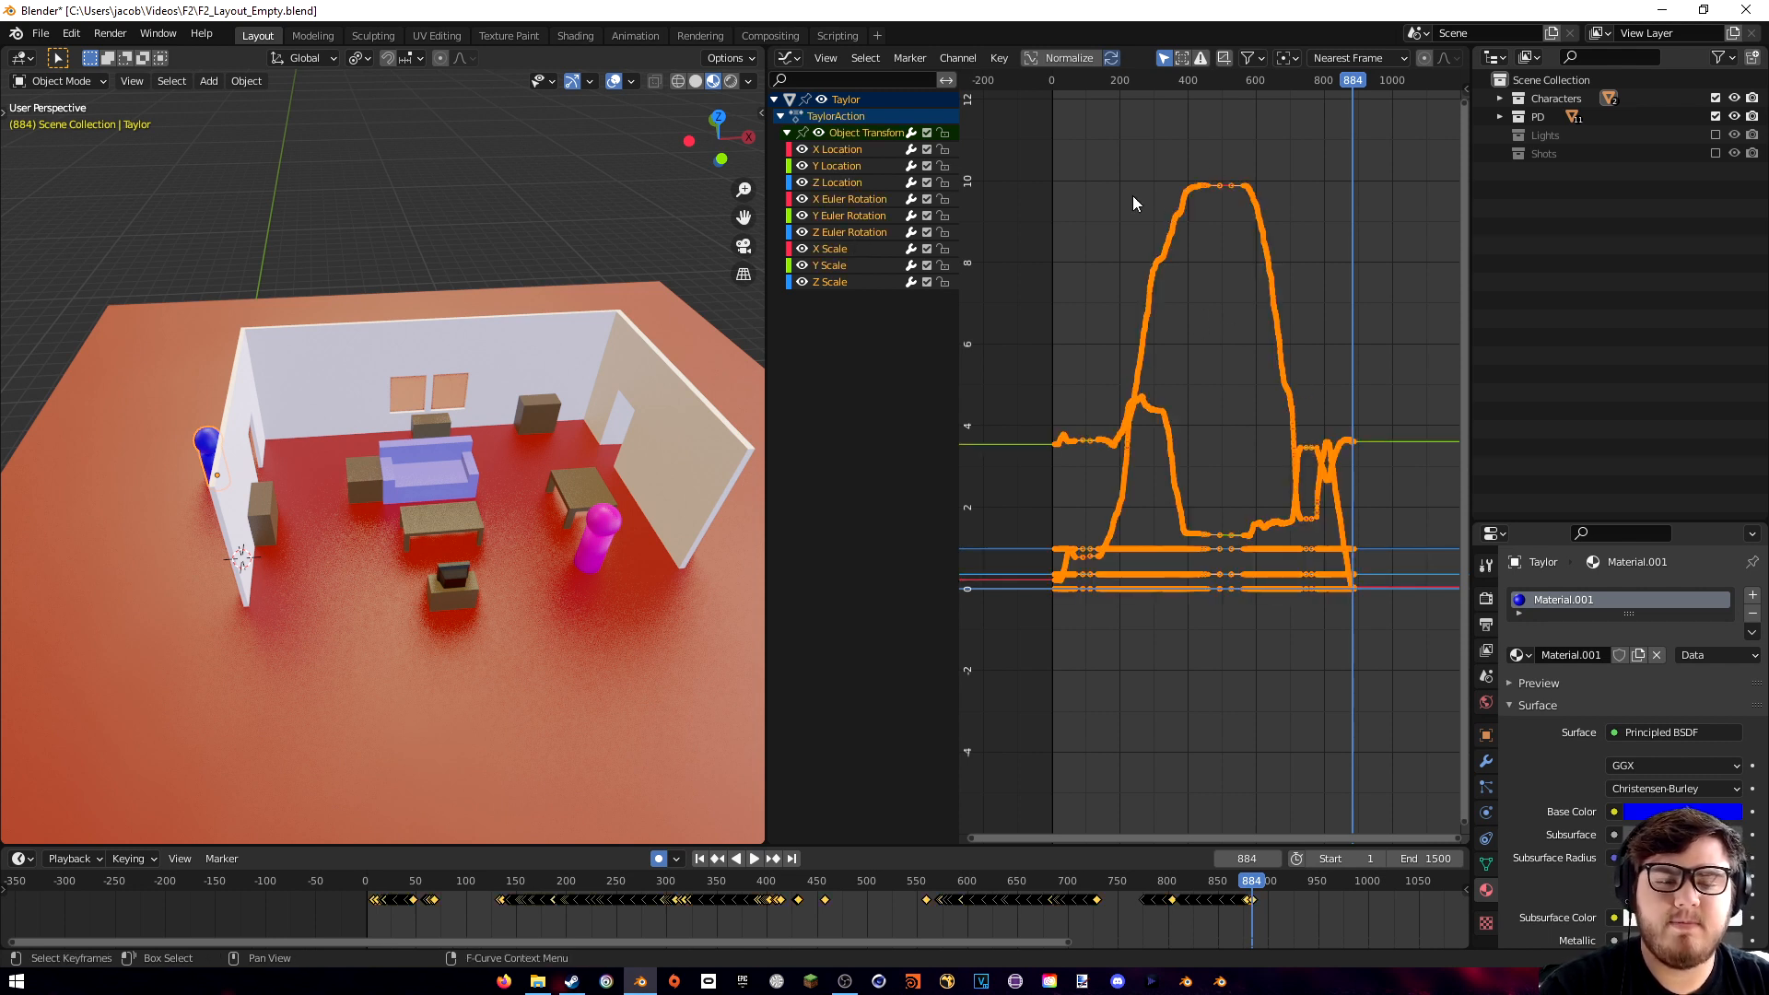
{"action": "scroll", "coordinate": [1192, 322], "scroll_direction": "up", "scroll_amount": 2}
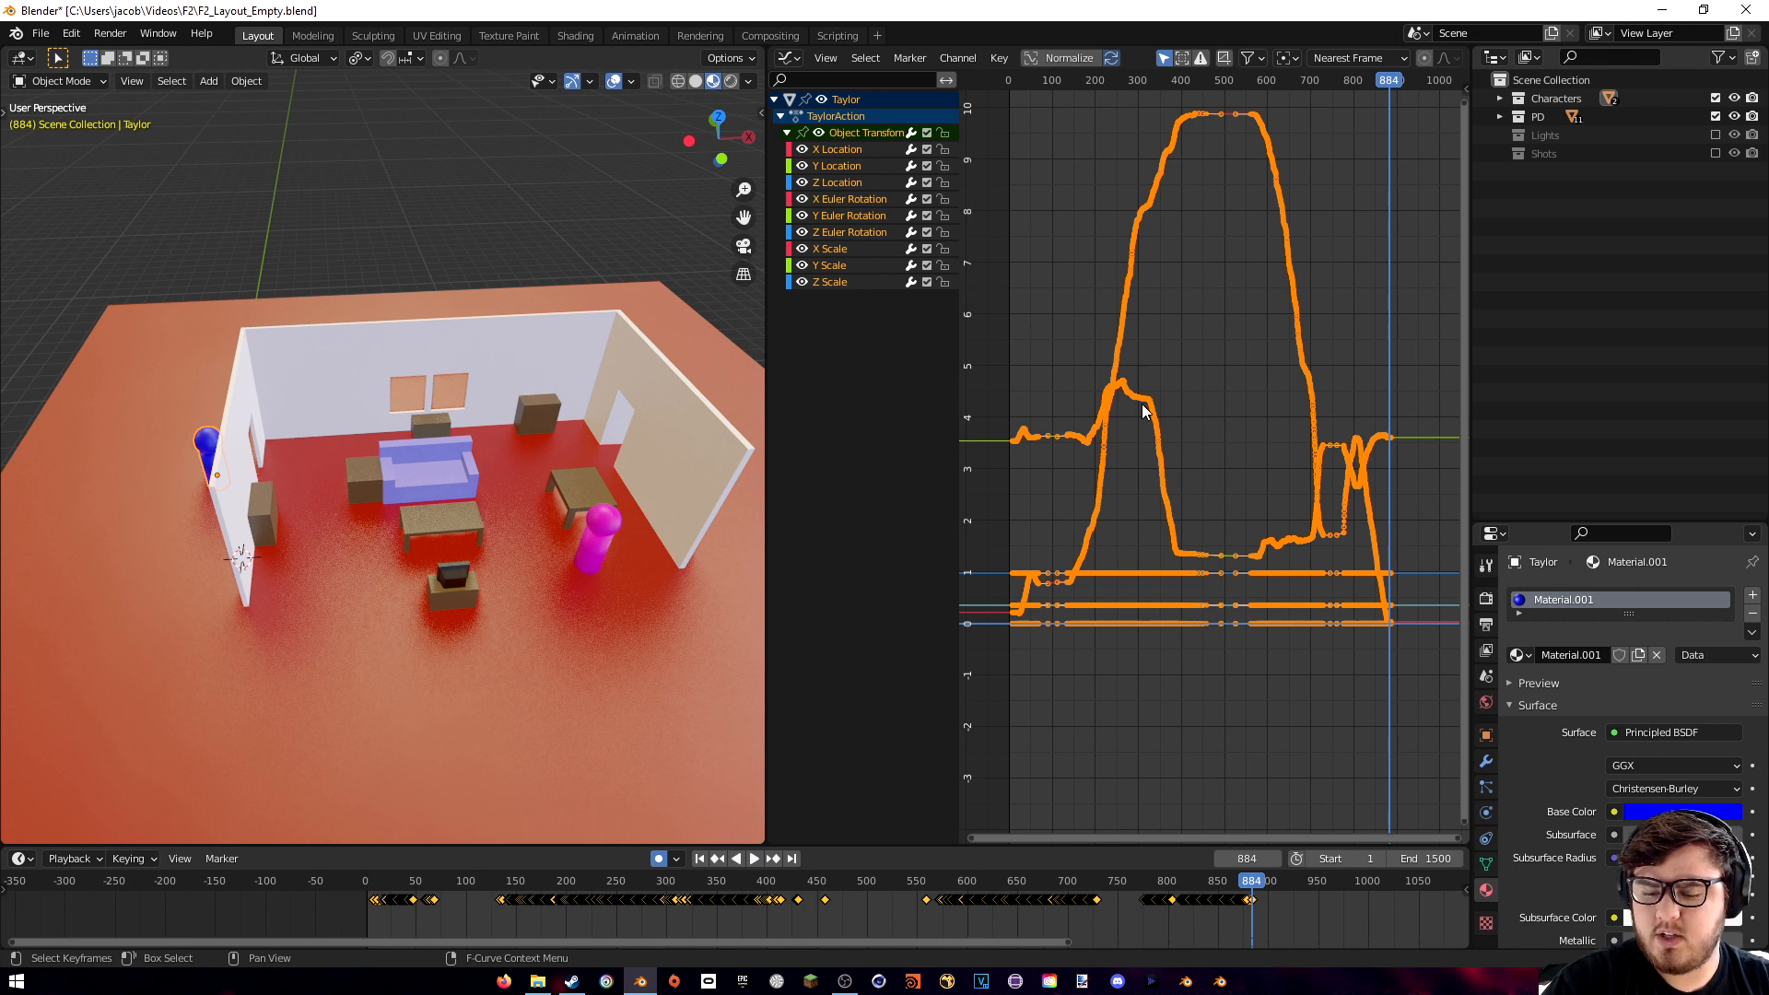
{"action": "key", "text": "alt+a"}
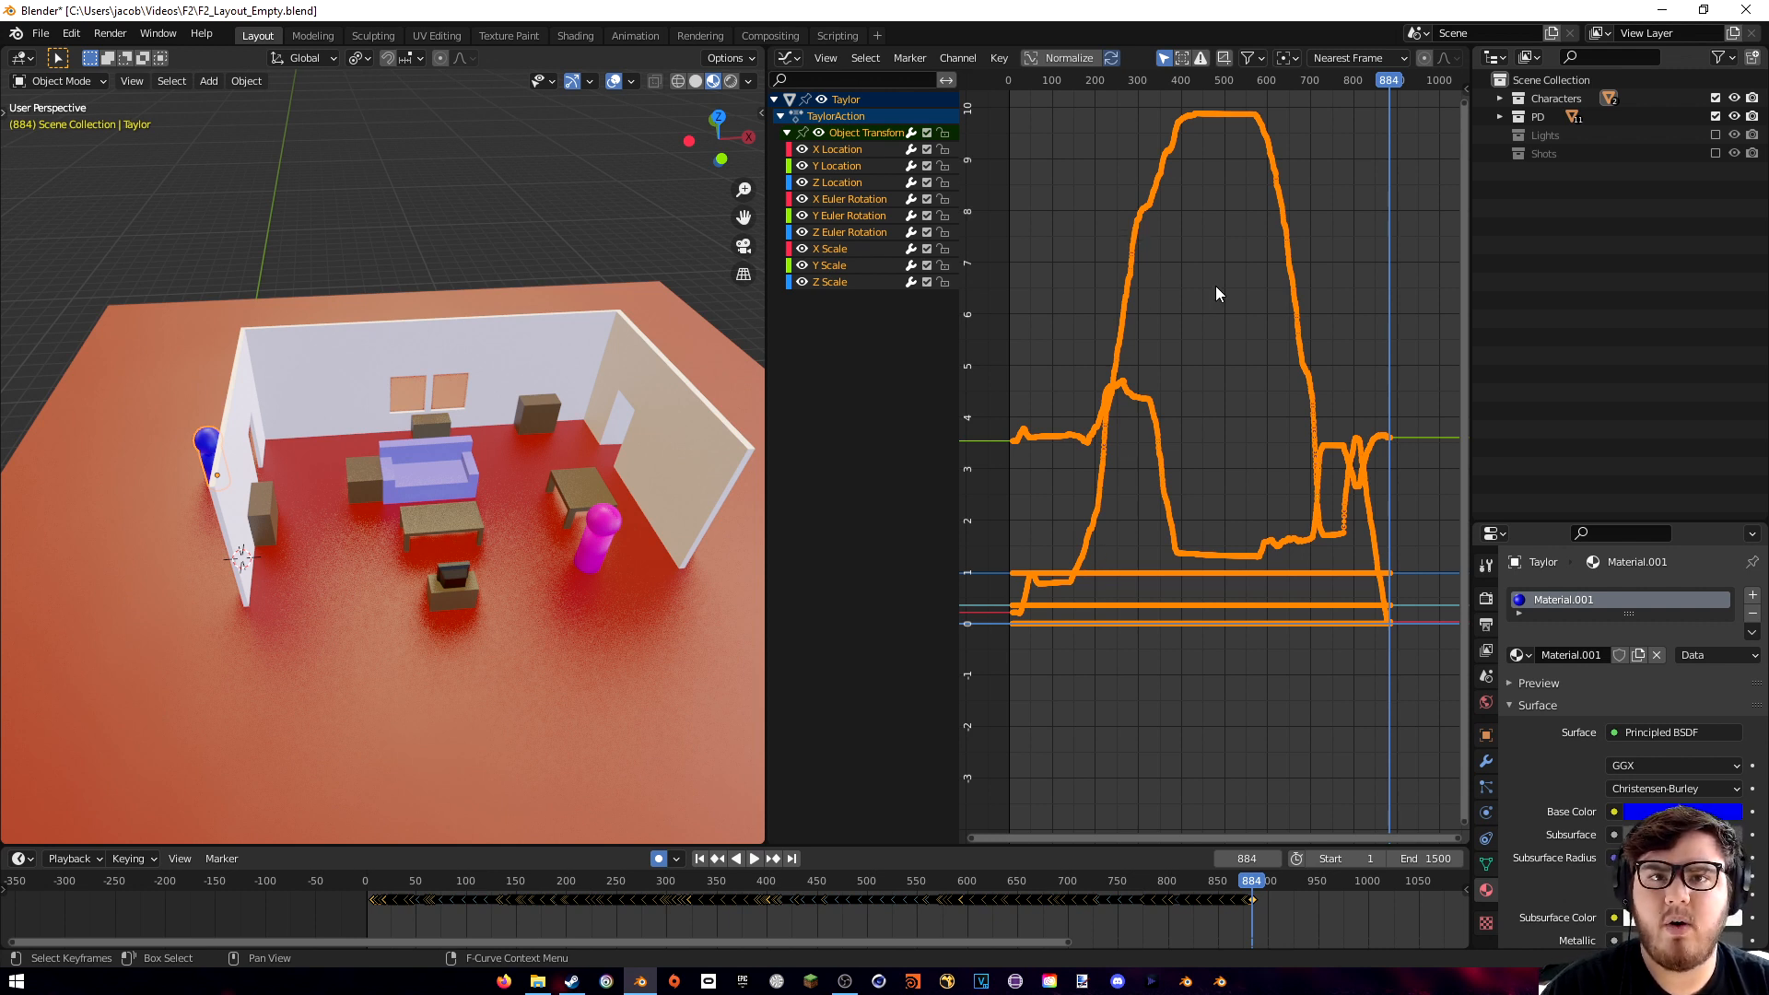
{"action": "key", "text": "alt+o"}
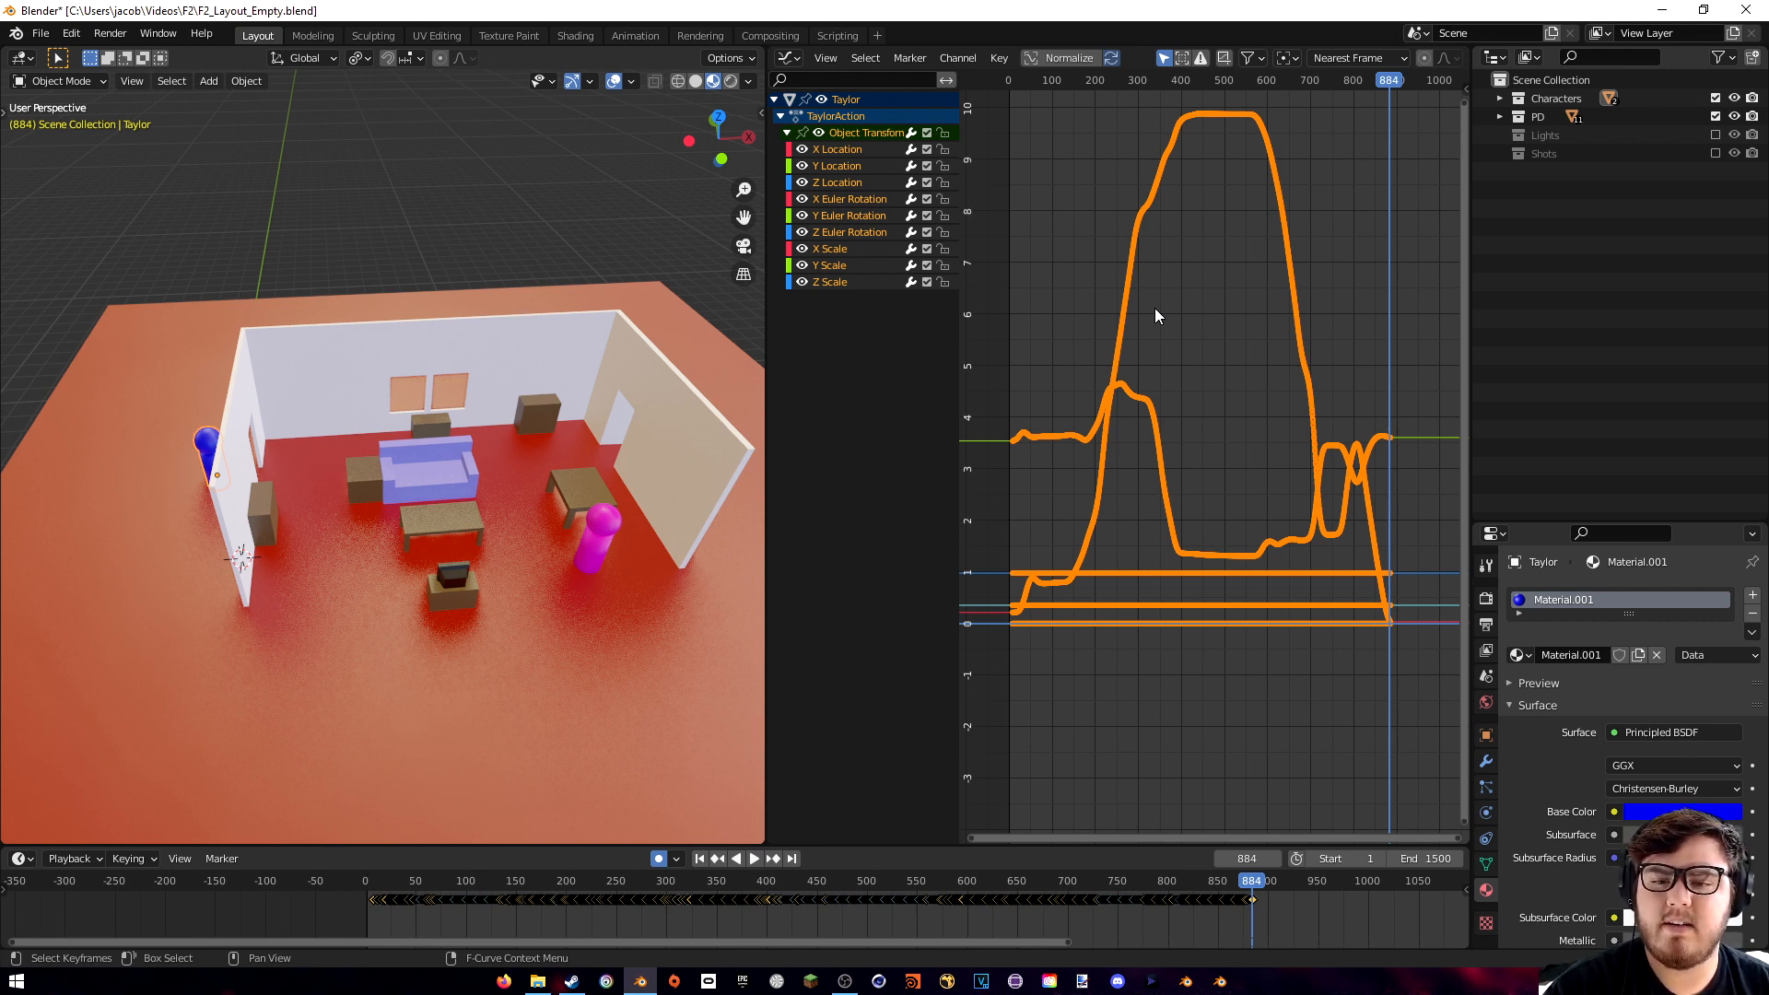
- Play the animation from the start to check the blue figure's smoothed movement
{"action": "left_click", "coordinate": [364, 882]}
{"action": "key", "text": "space"}
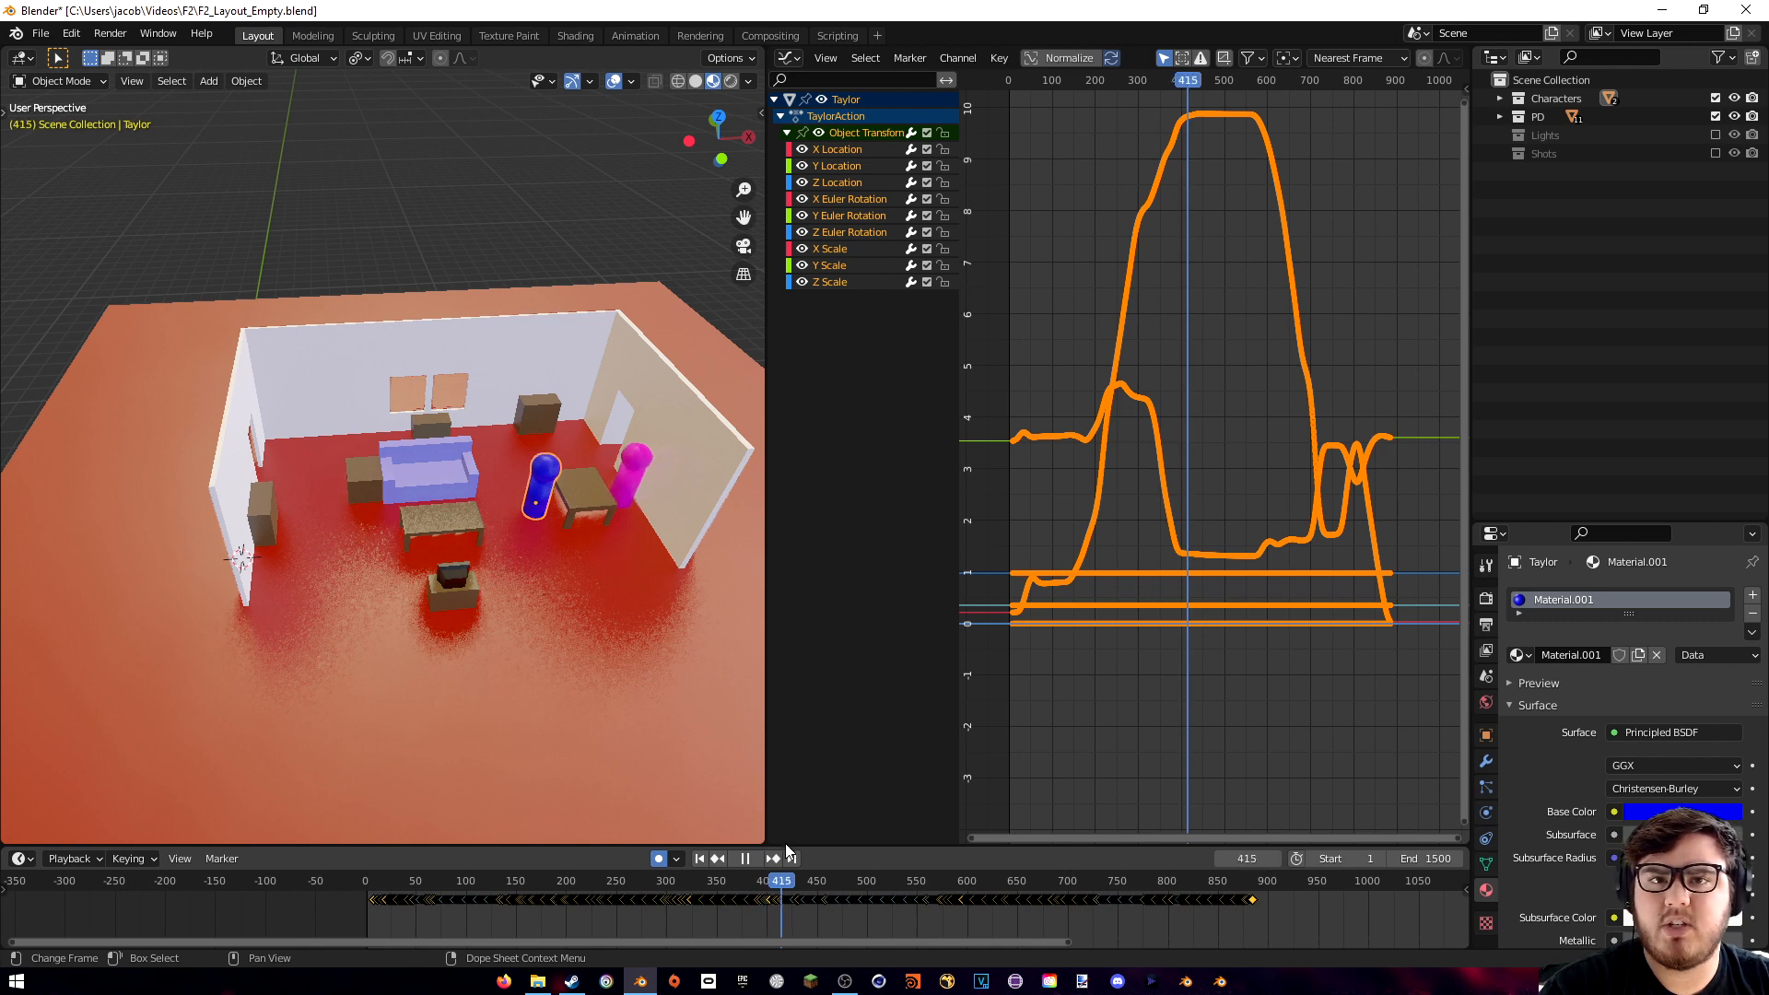
{"action": "key", "text": "space"}
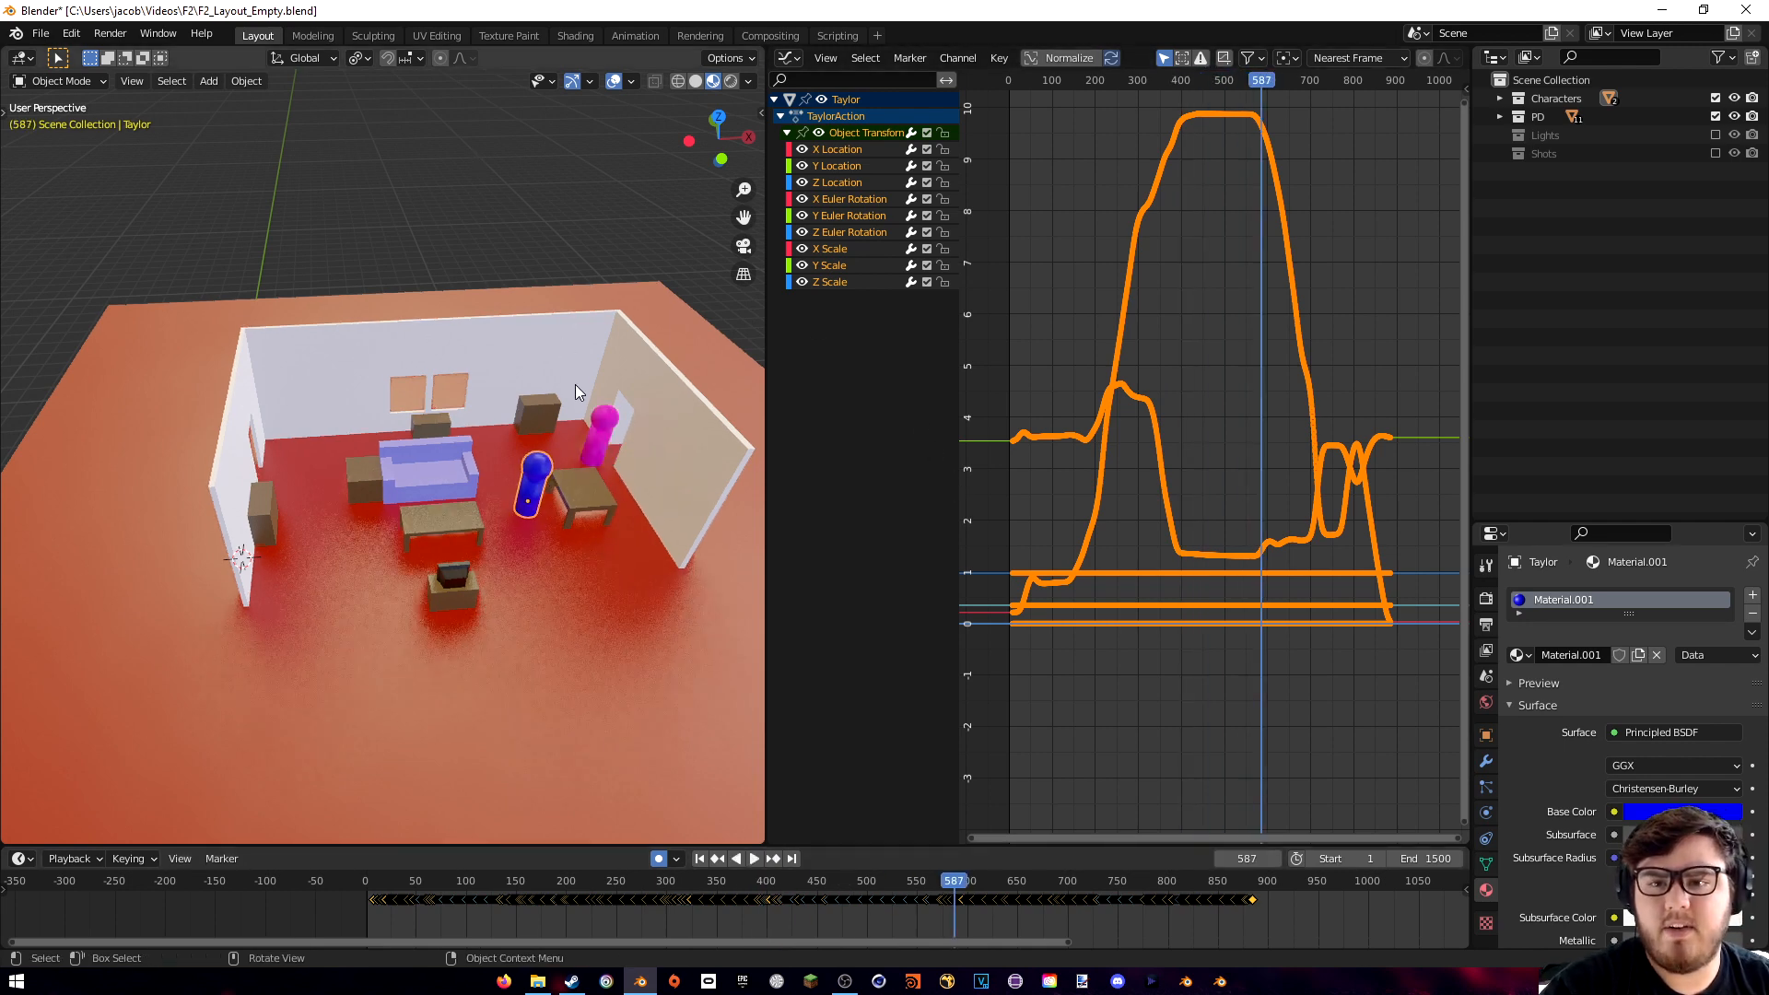
- Select the pink figure, return to the start of the timeline, then sample and smooth its animation curves
{"action": "left_click", "coordinate": [593, 425]}
{"action": "left_click", "coordinate": [375, 886]}
{"action": "key", "text": "space"}
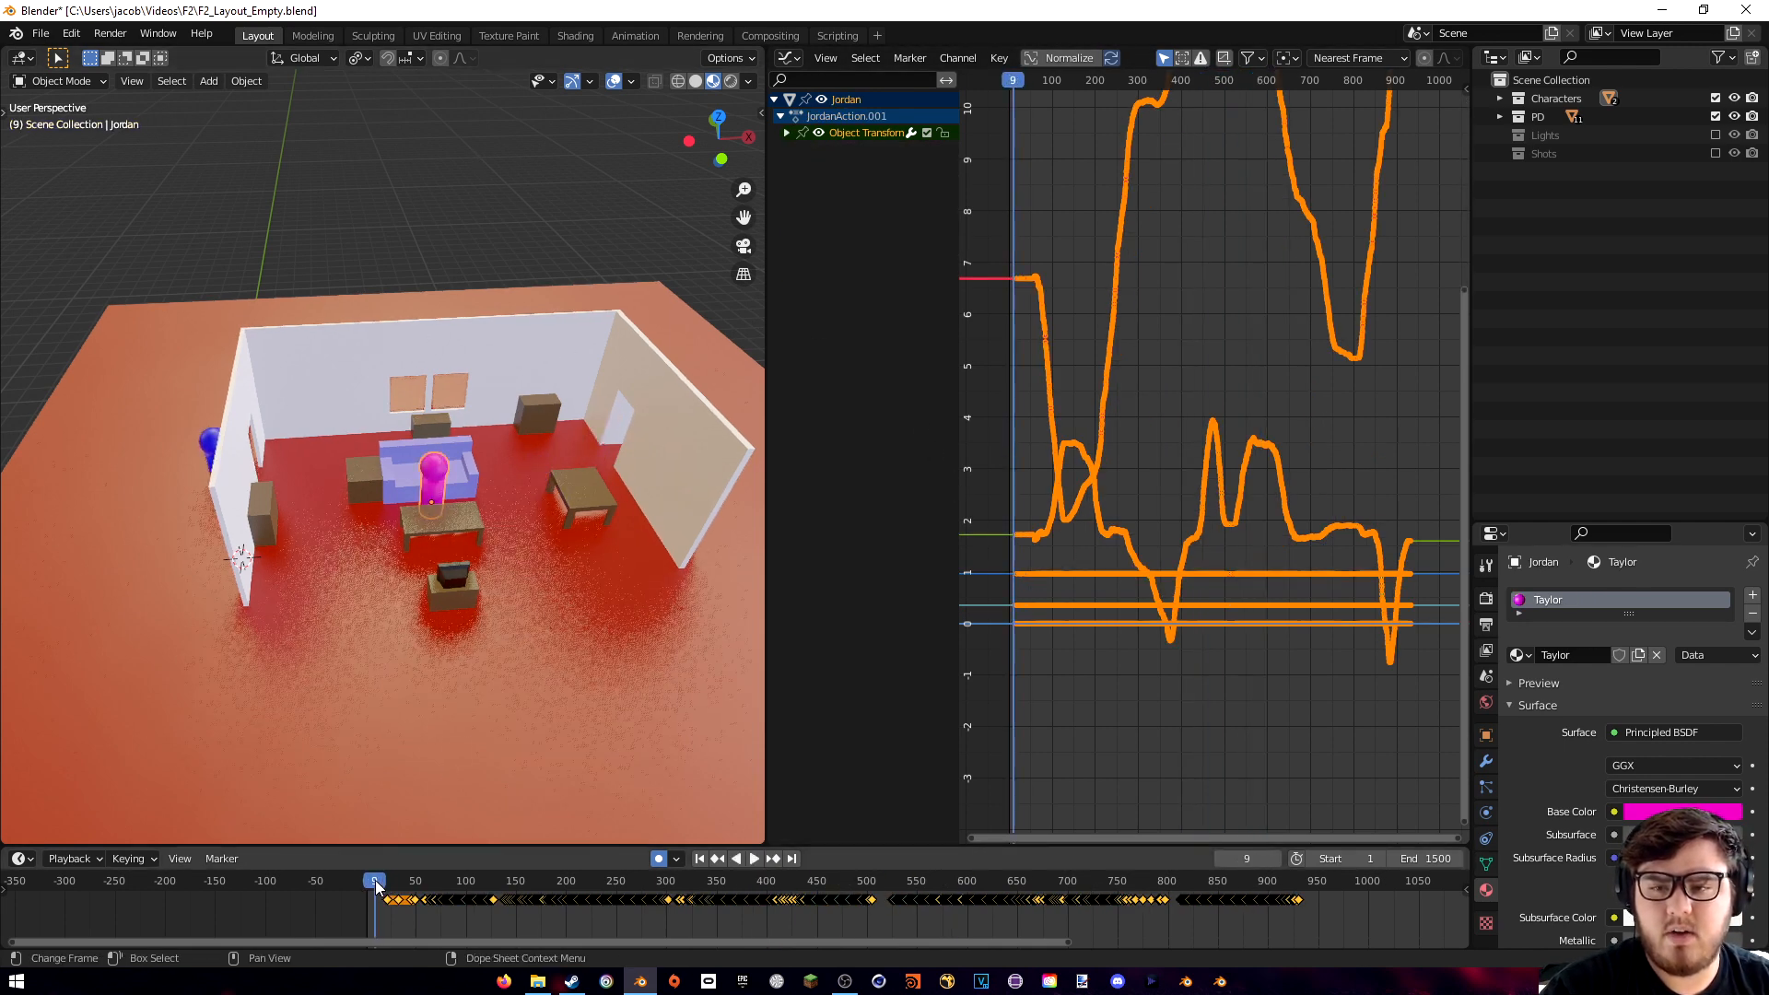
{"action": "middle_click_drag", "start_coordinate": [1255, 252], "coordinate": [1253, 387]}
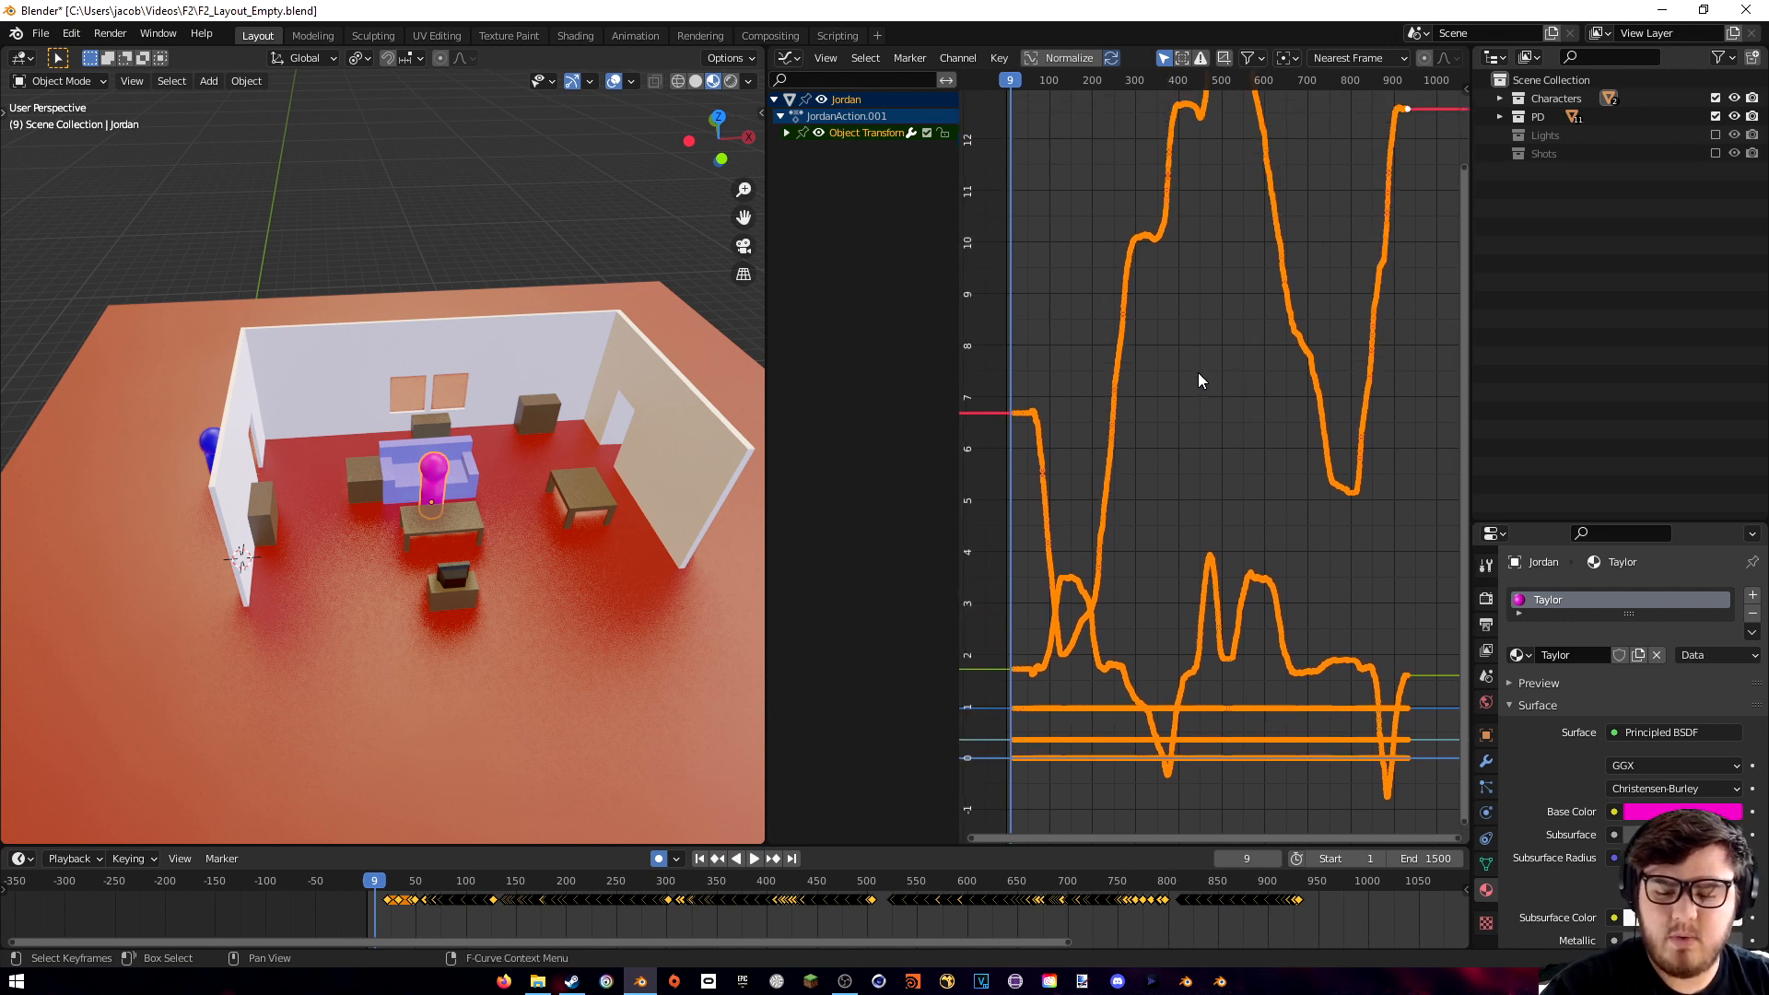
{"action": "key", "text": "alt+a"}
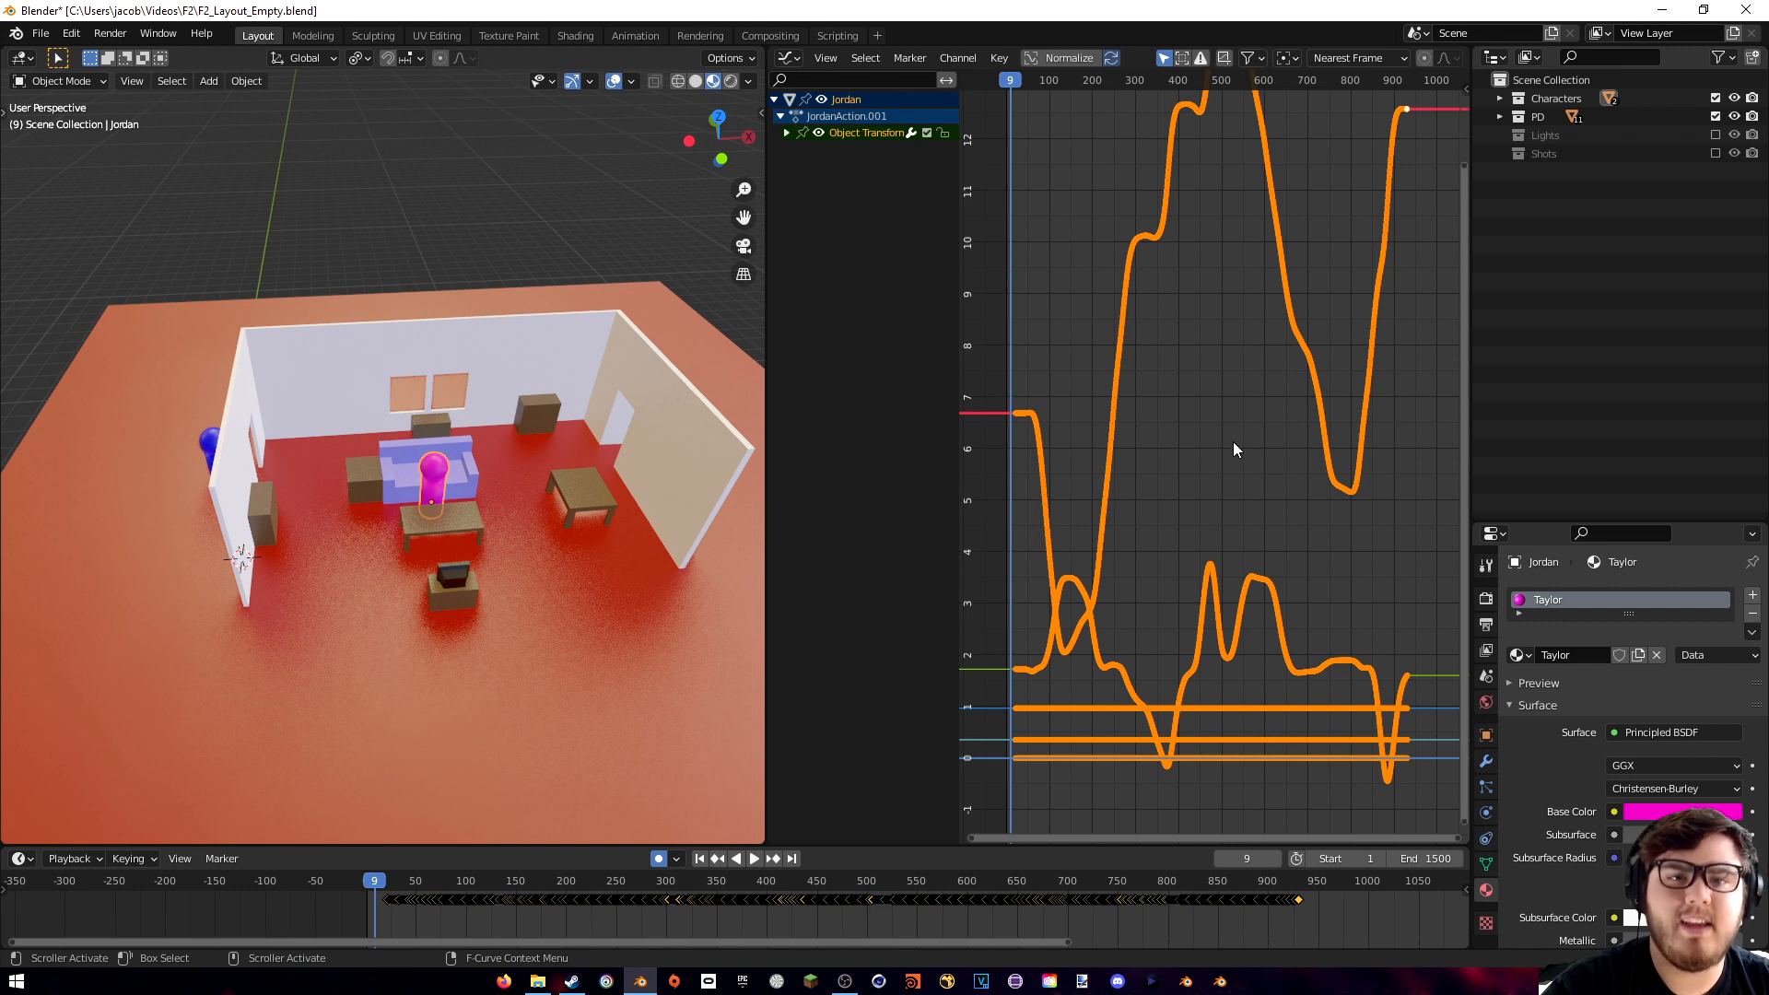
- Play and scrub through the animation to check the pink figure's smoothed movement
{"action": "key", "text": "space"}
{"action": "left_click_drag", "start_coordinate": [390, 887], "coordinate": [665, 887]}
{"action": "key", "text": "space"}
- Join the Graph Editor area back into the 3D viewport and save the file
{"action": "right_click", "coordinate": [766, 610]}
{"action": "left_click", "coordinate": [737, 611]}
{"action": "left_click", "coordinate": [1123, 692]}
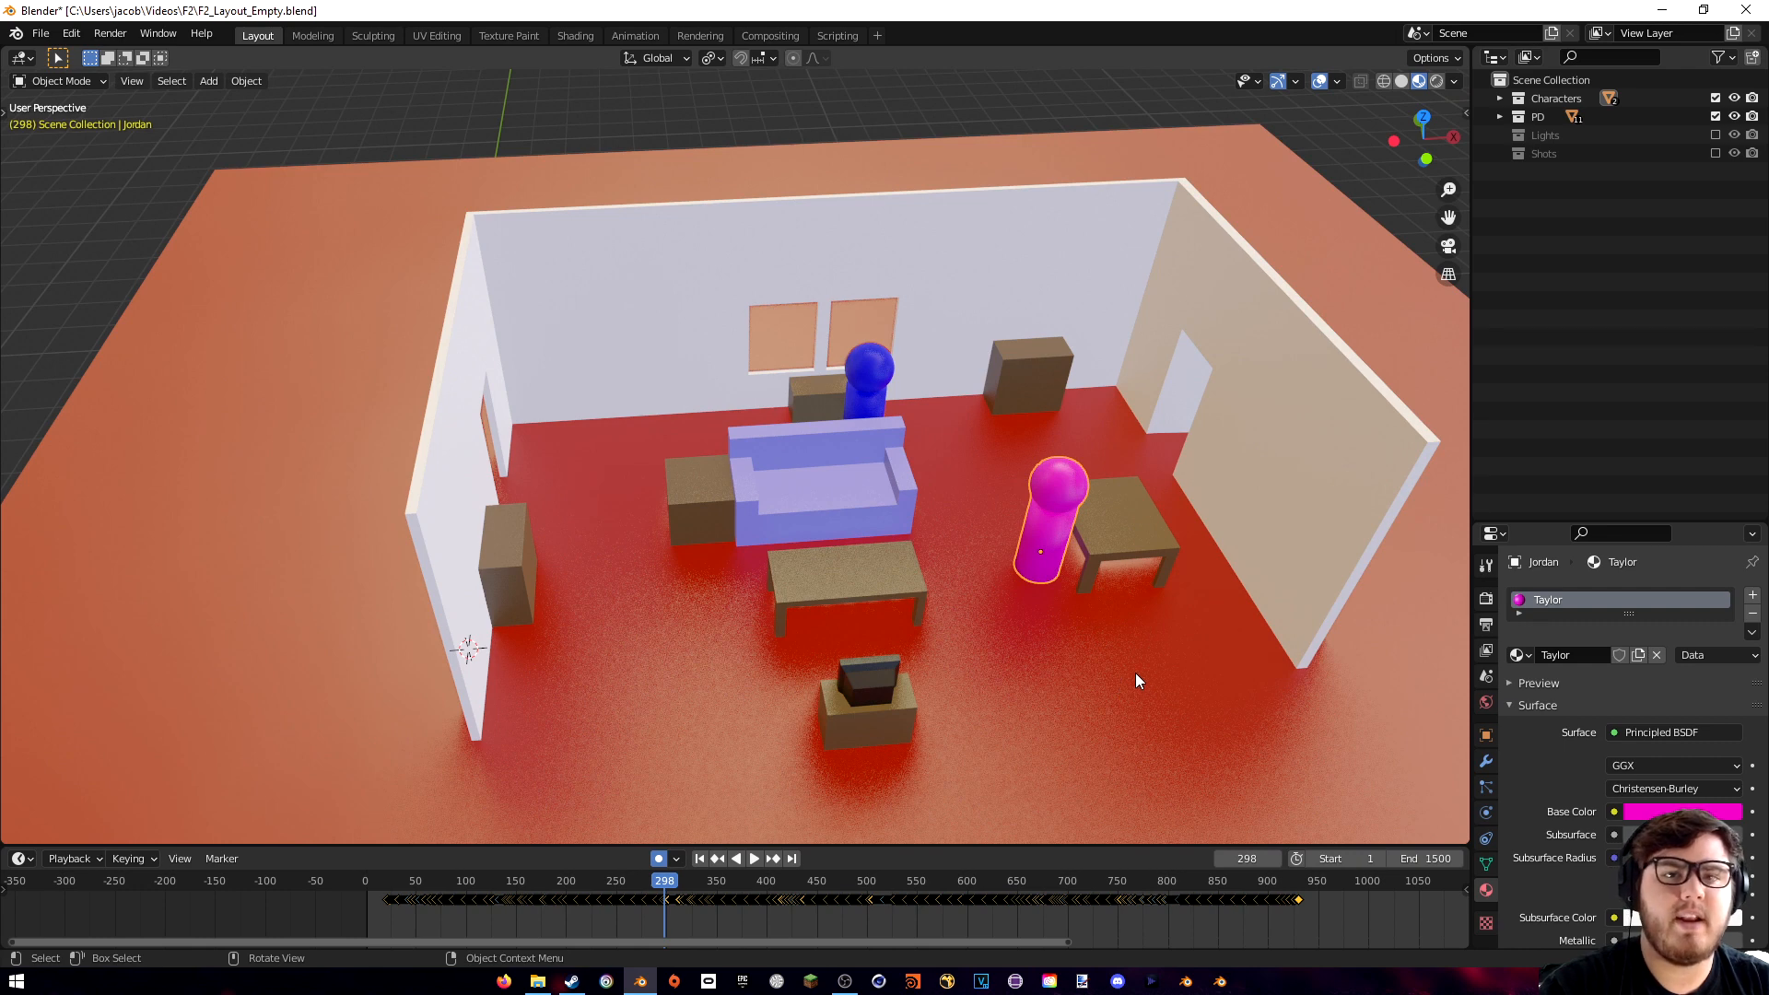
{"action": "key", "text": "ctrl+s"}
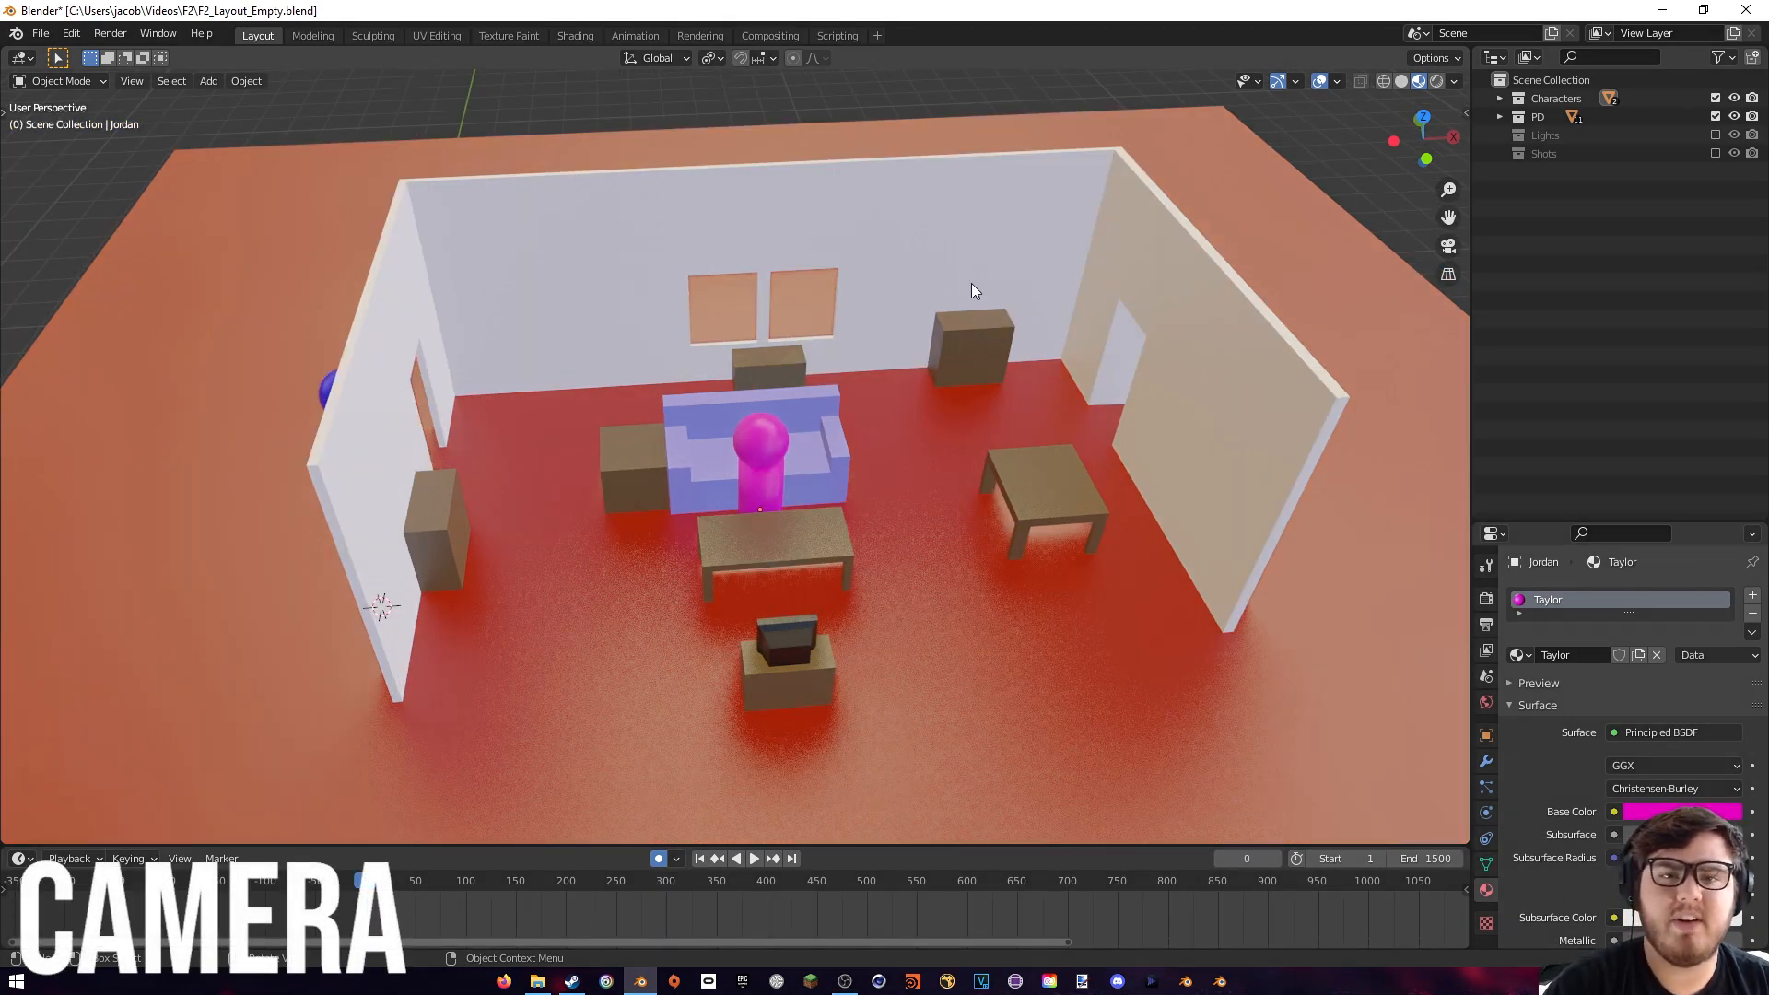
- Add a camera to the scene, make it the active scene camera and look through it
{"action": "key", "text": "shift+a"}
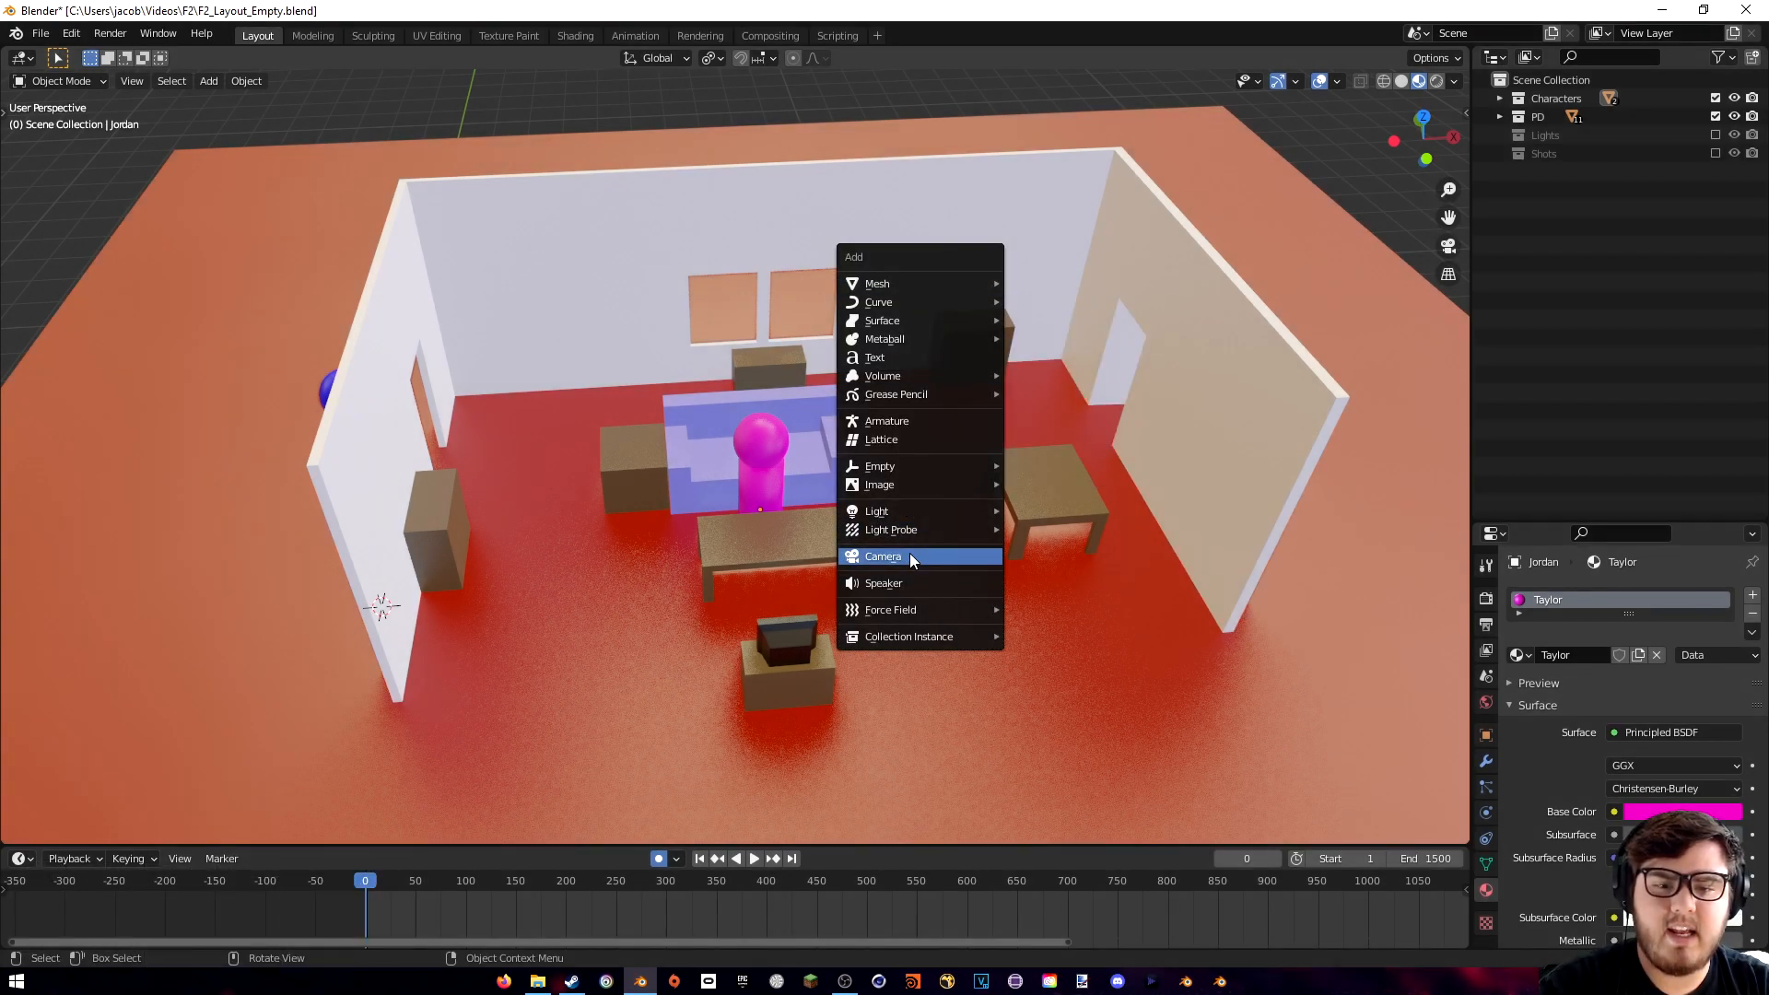
{"action": "left_click", "coordinate": [909, 555]}
{"action": "middle_click_drag", "start_coordinate": [943, 526], "coordinate": [809, 654]}
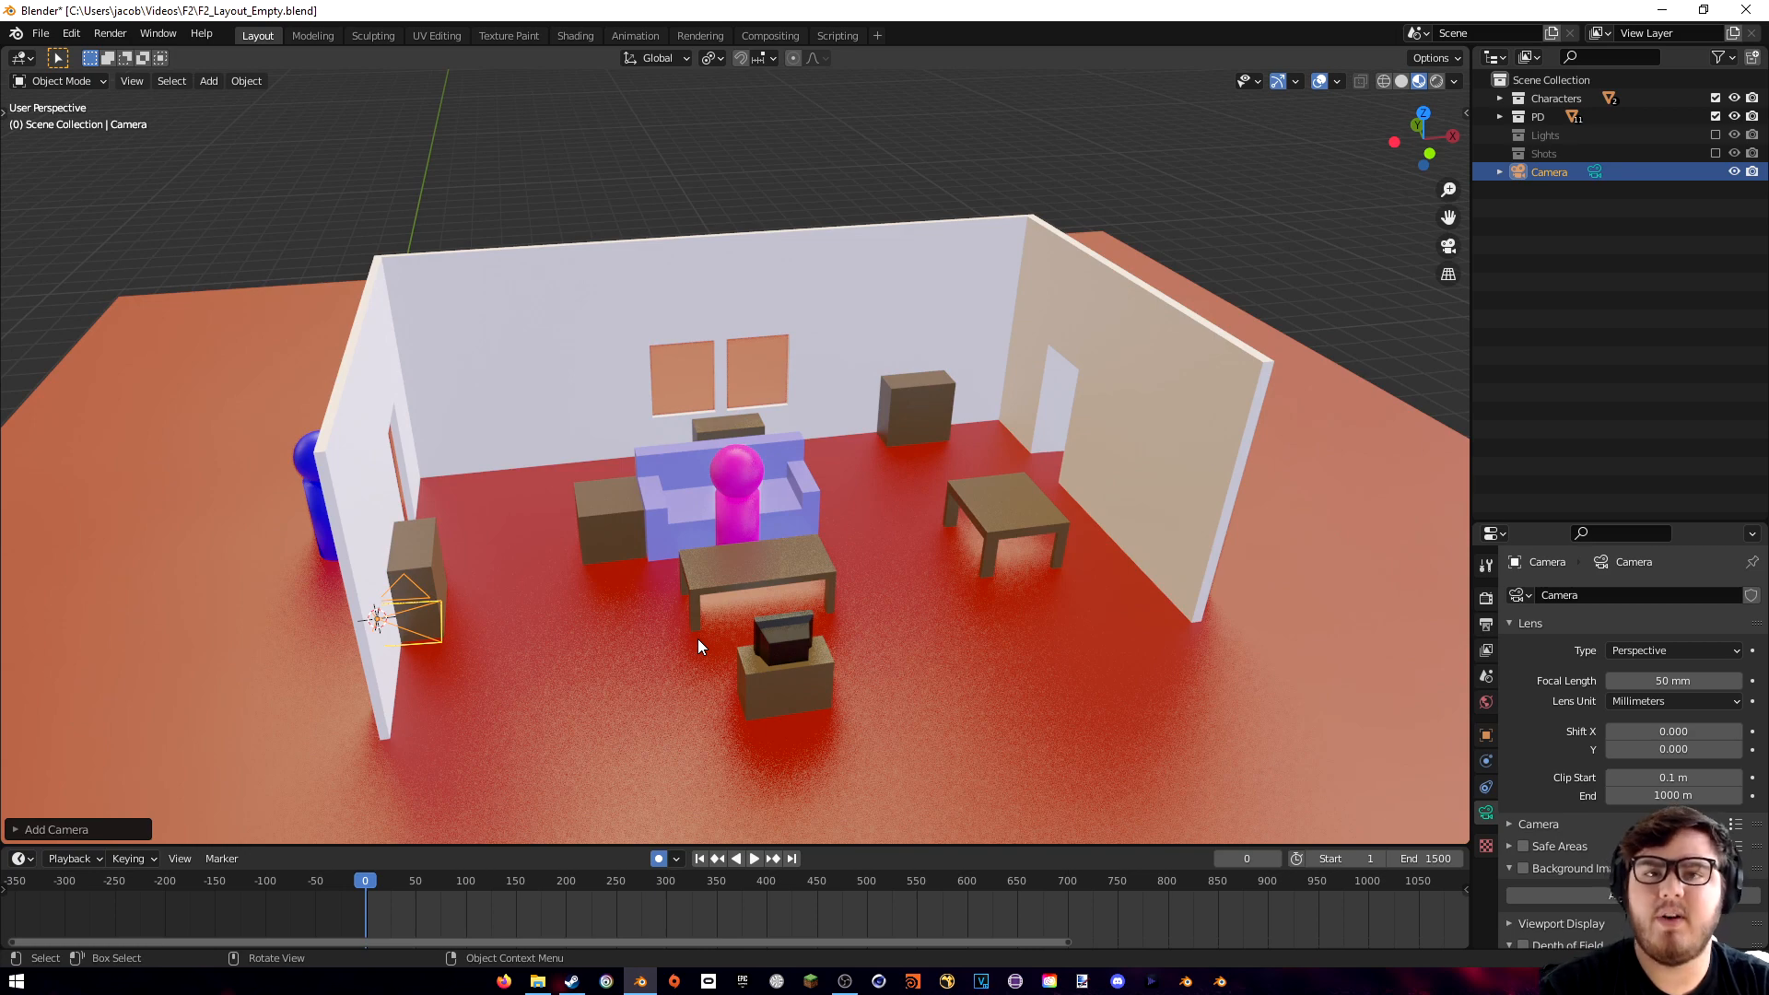
{"action": "key", "text": "KP_0"}
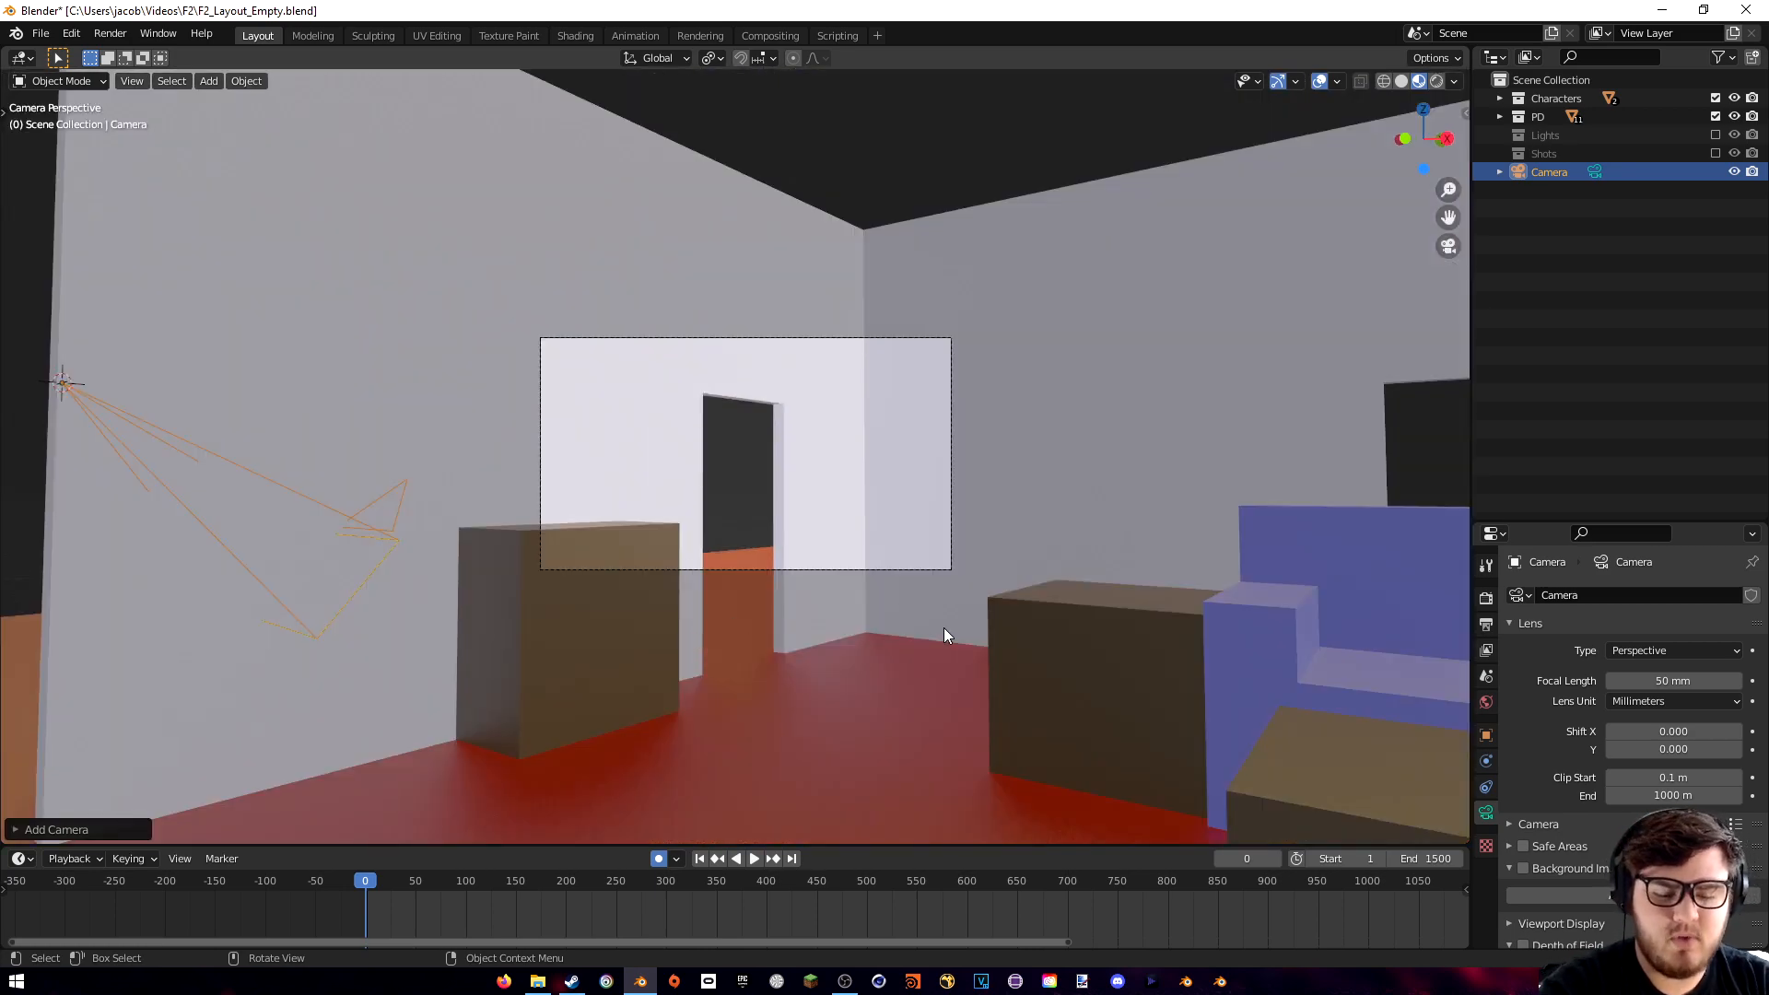
{"action": "key", "text": "KP_0"}
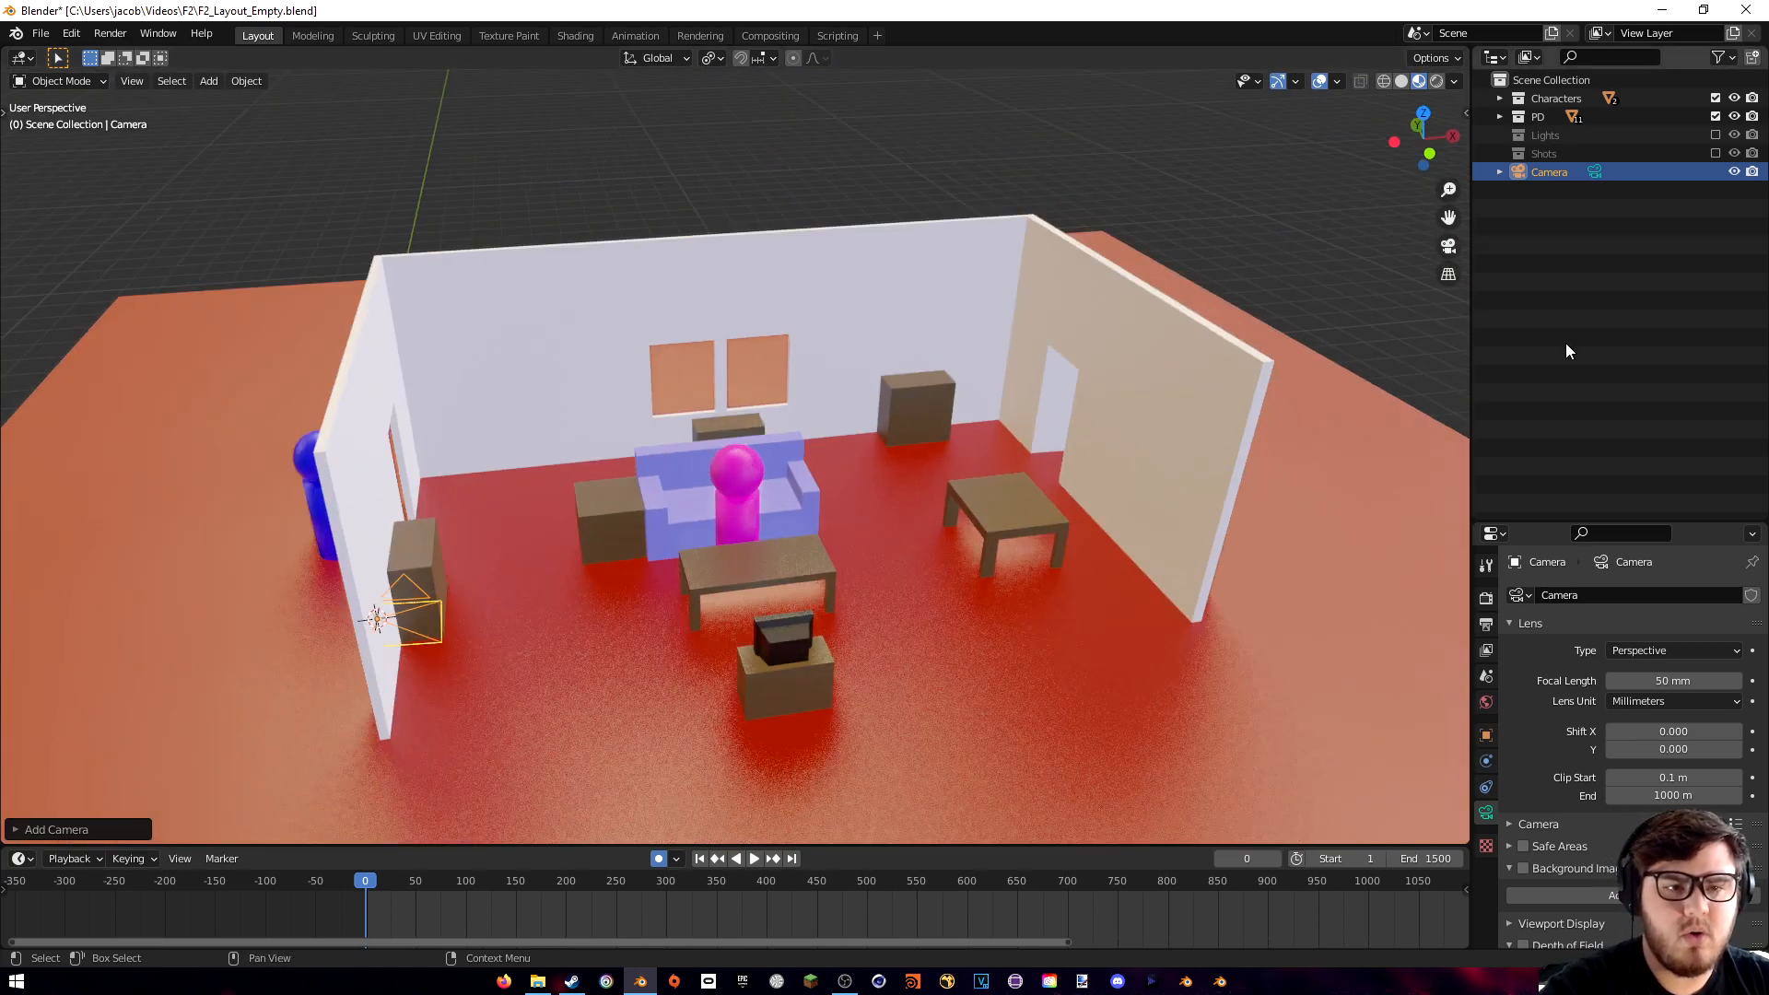
{"action": "left_click", "coordinate": [1450, 246]}
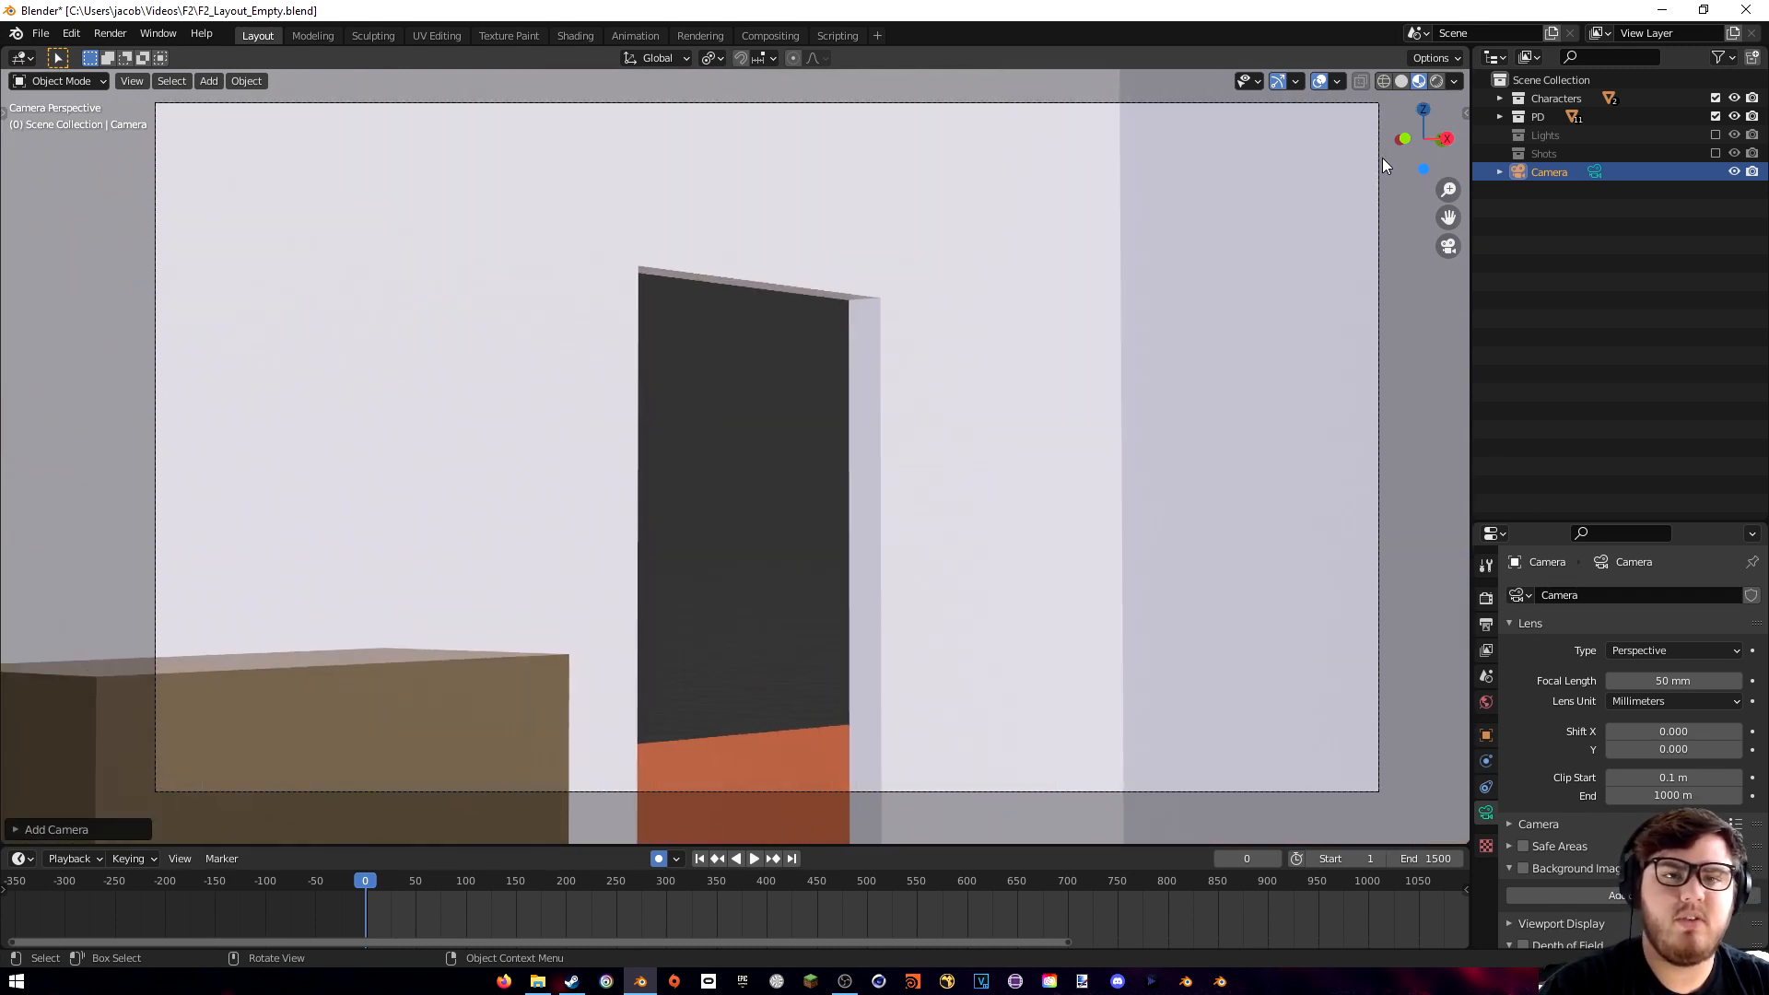
{"action": "key", "text": "ctrl+KP_0"}
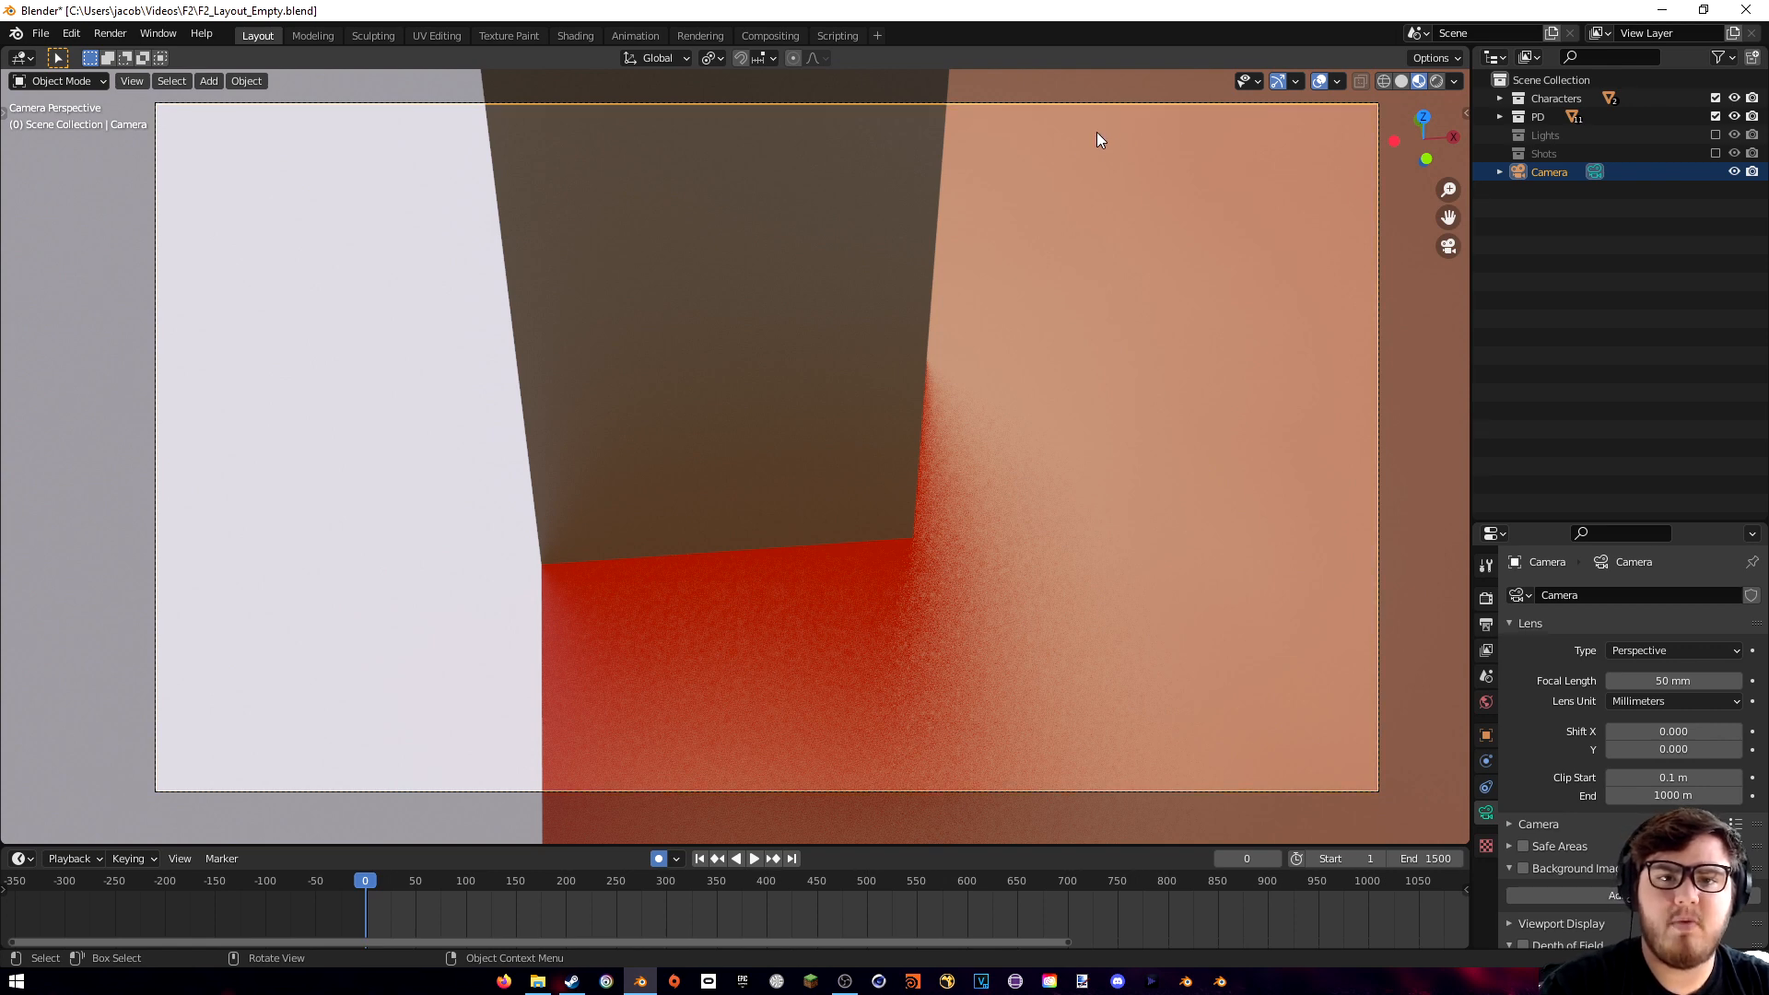
- Rotate the camera freely to frame the pink figure beside the sofa, then roll it to level the shot
{"action": "key", "text": "r"}
{"action": "key", "text": "r"}
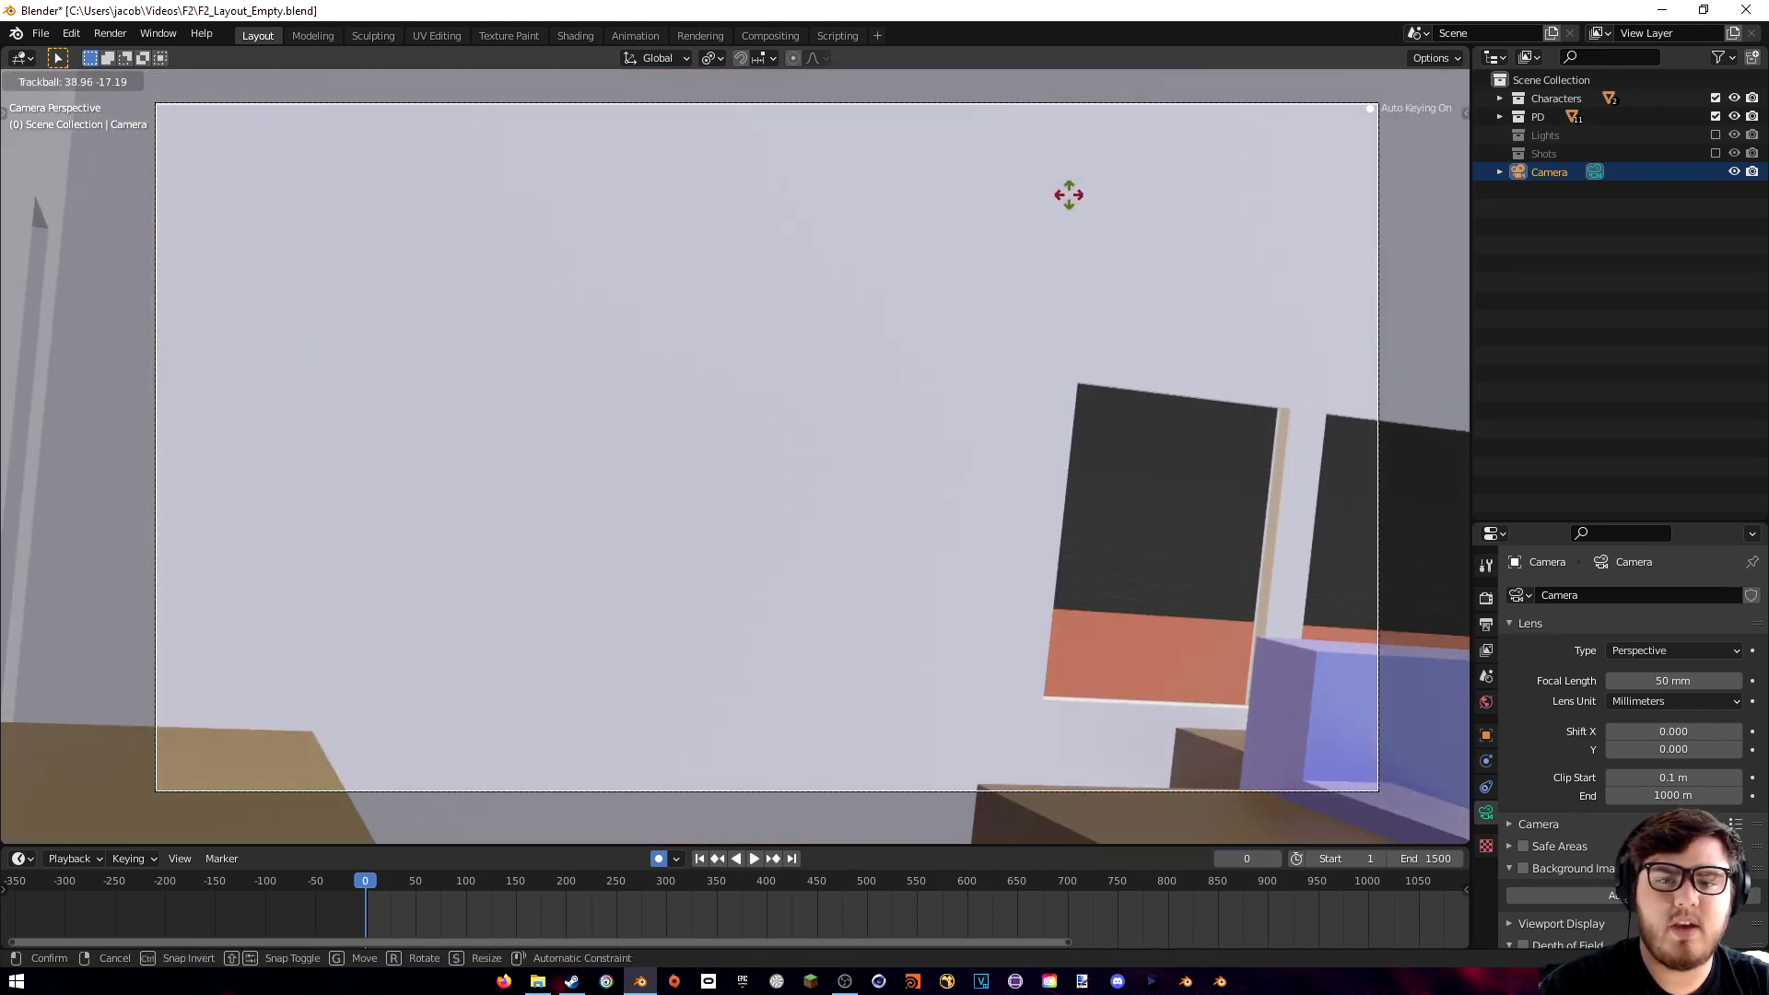
{"action": "key", "text": "r"}
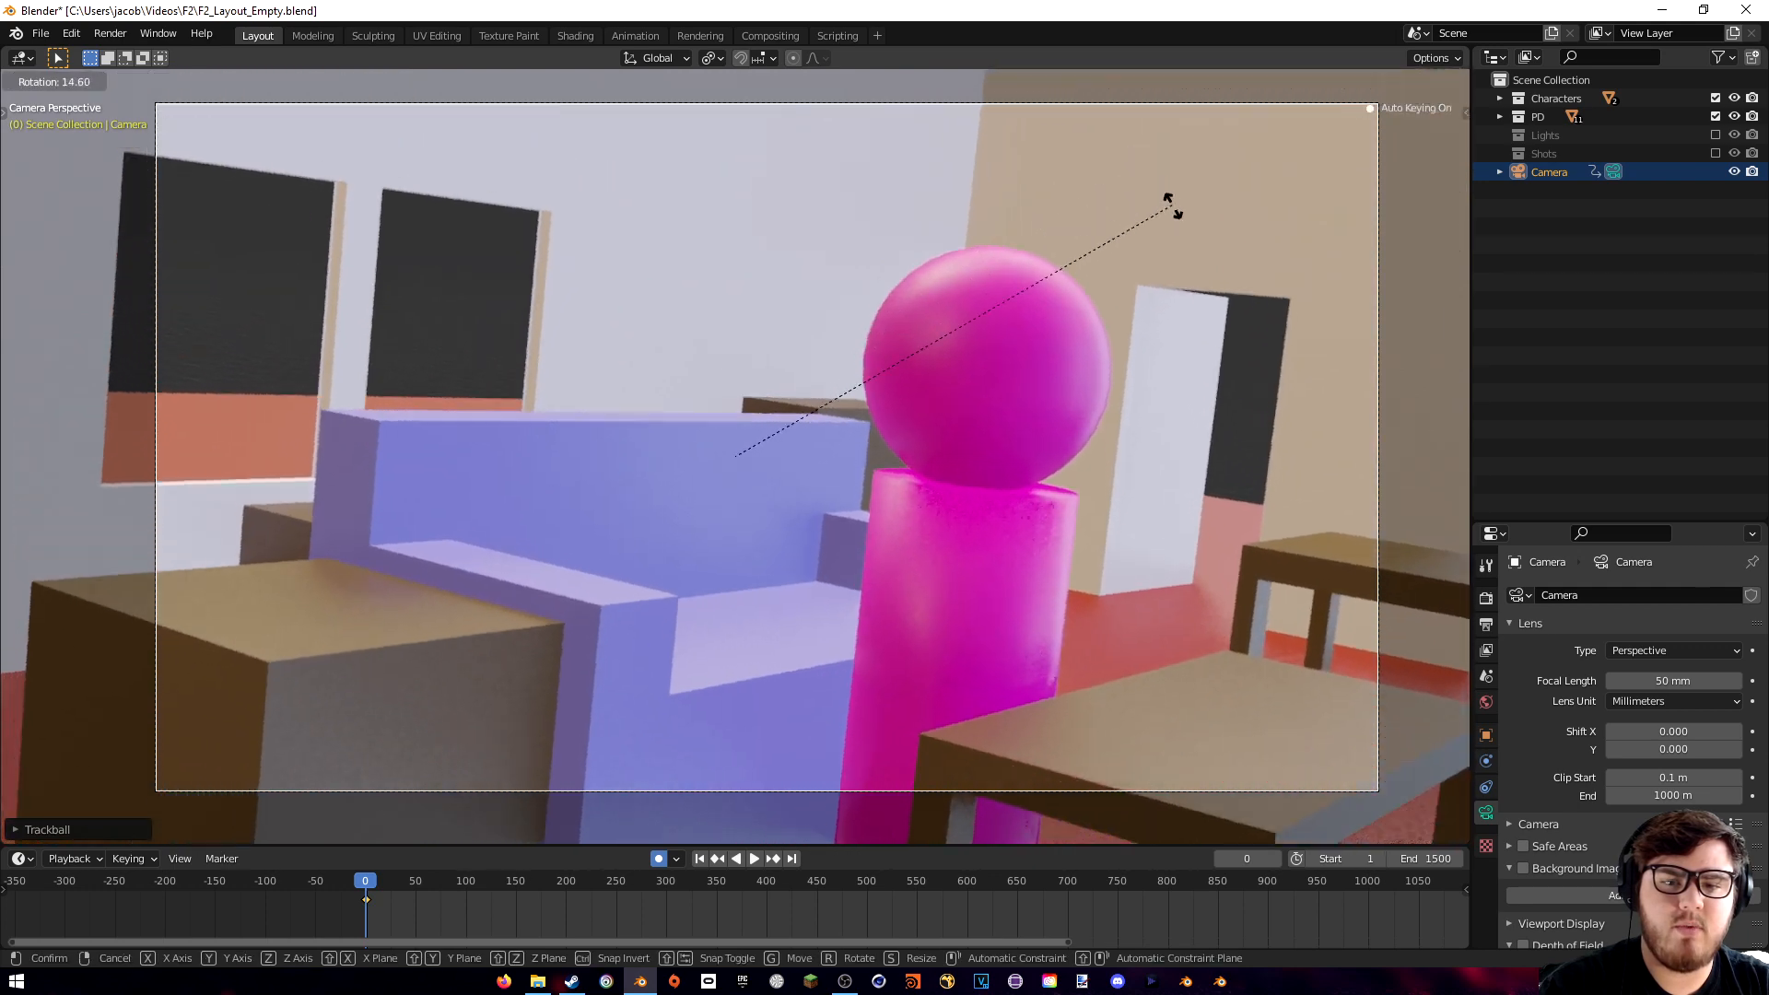
{"action": "left_click", "coordinate": [1184, 254]}
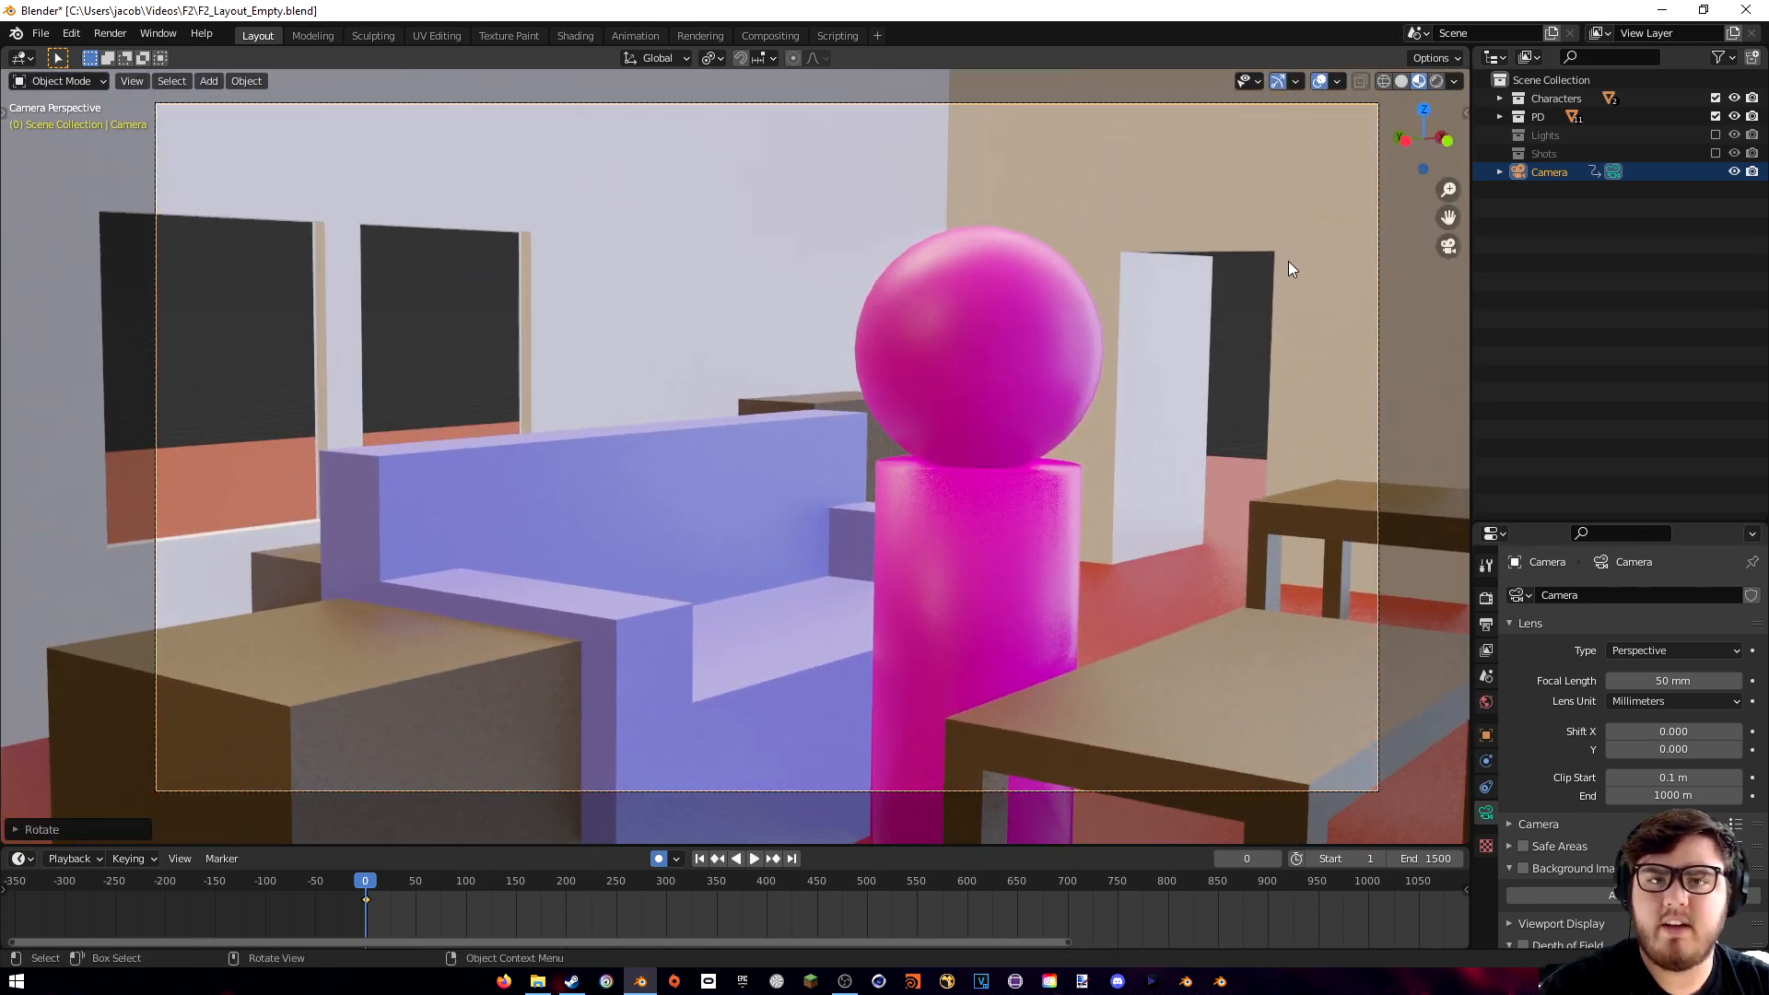
{"action": "key", "text": "g"}
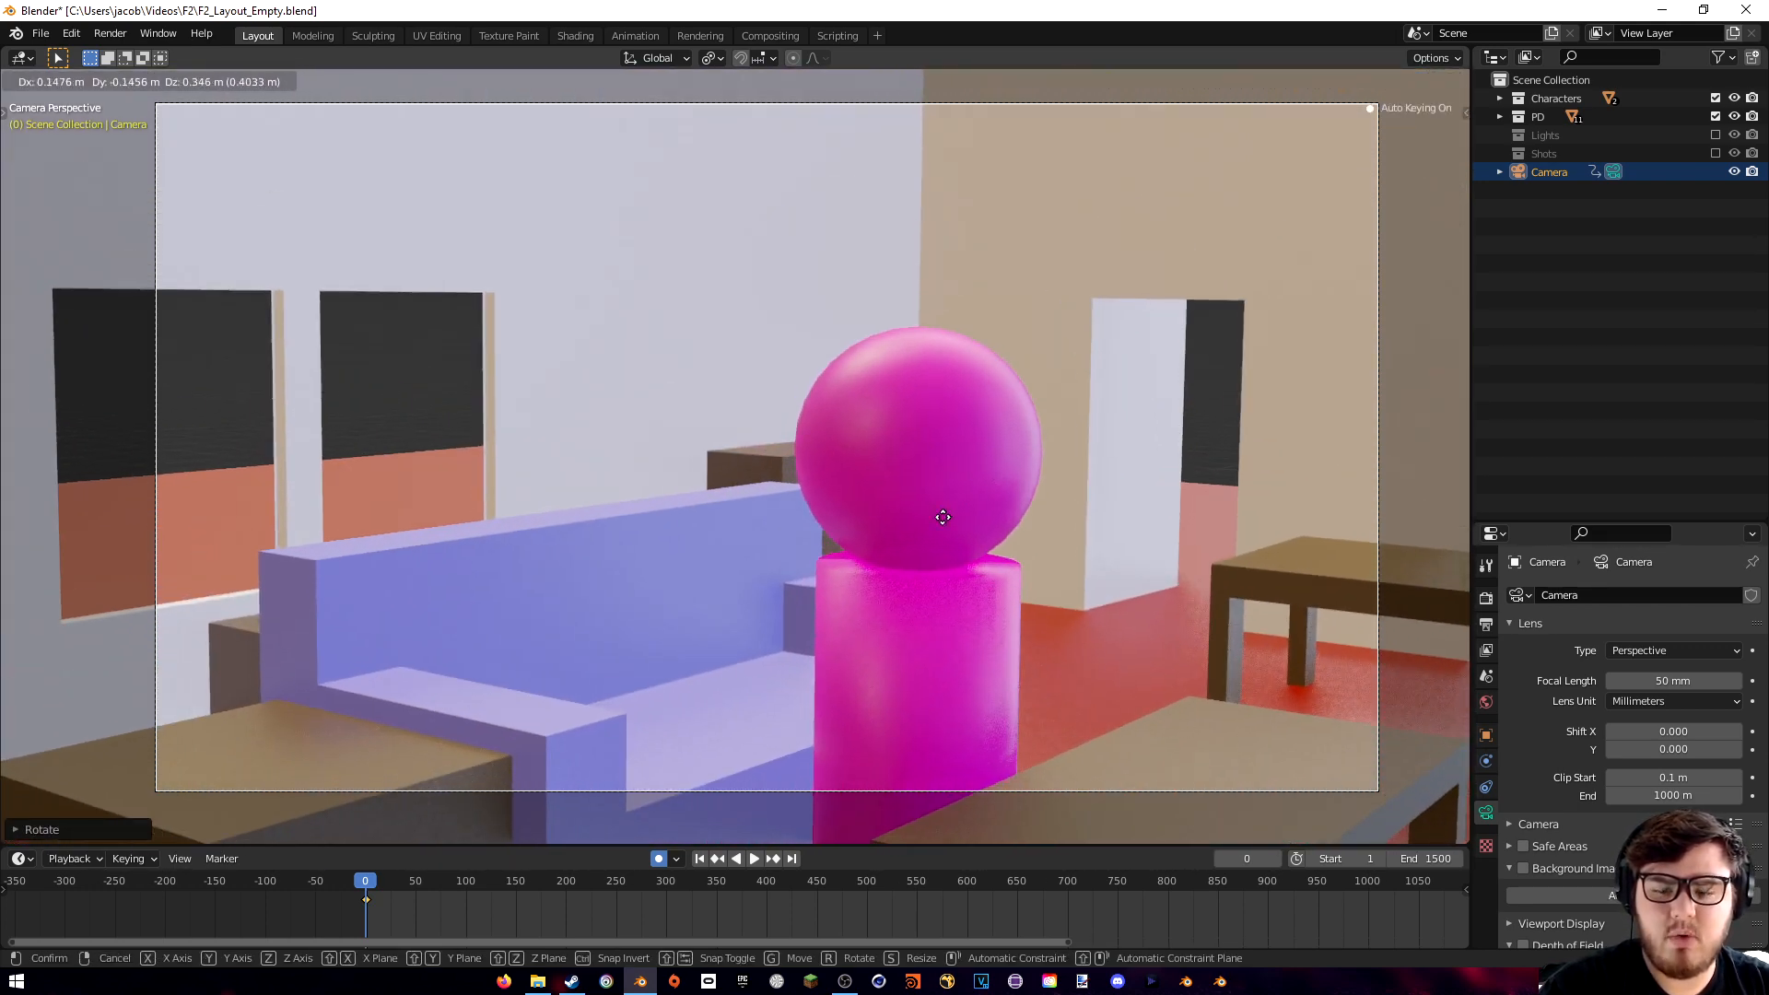
{"action": "key", "text": "x"}
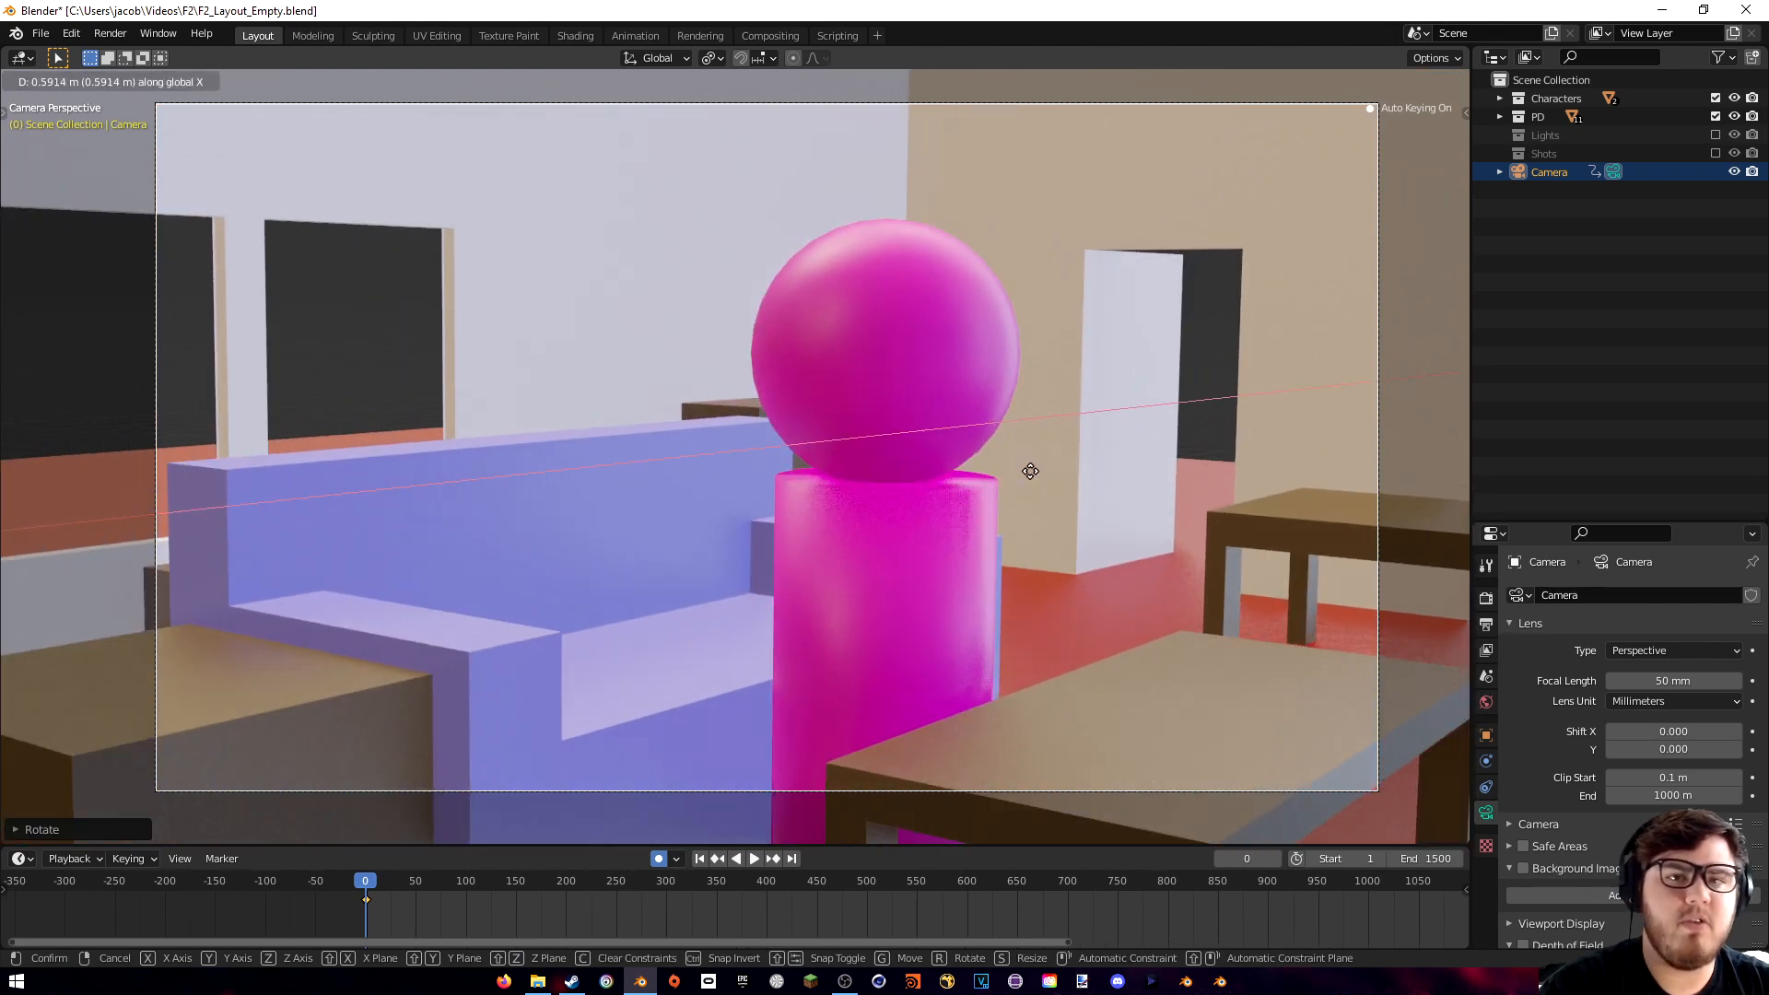
{"action": "right_click", "coordinate": [1053, 474]}
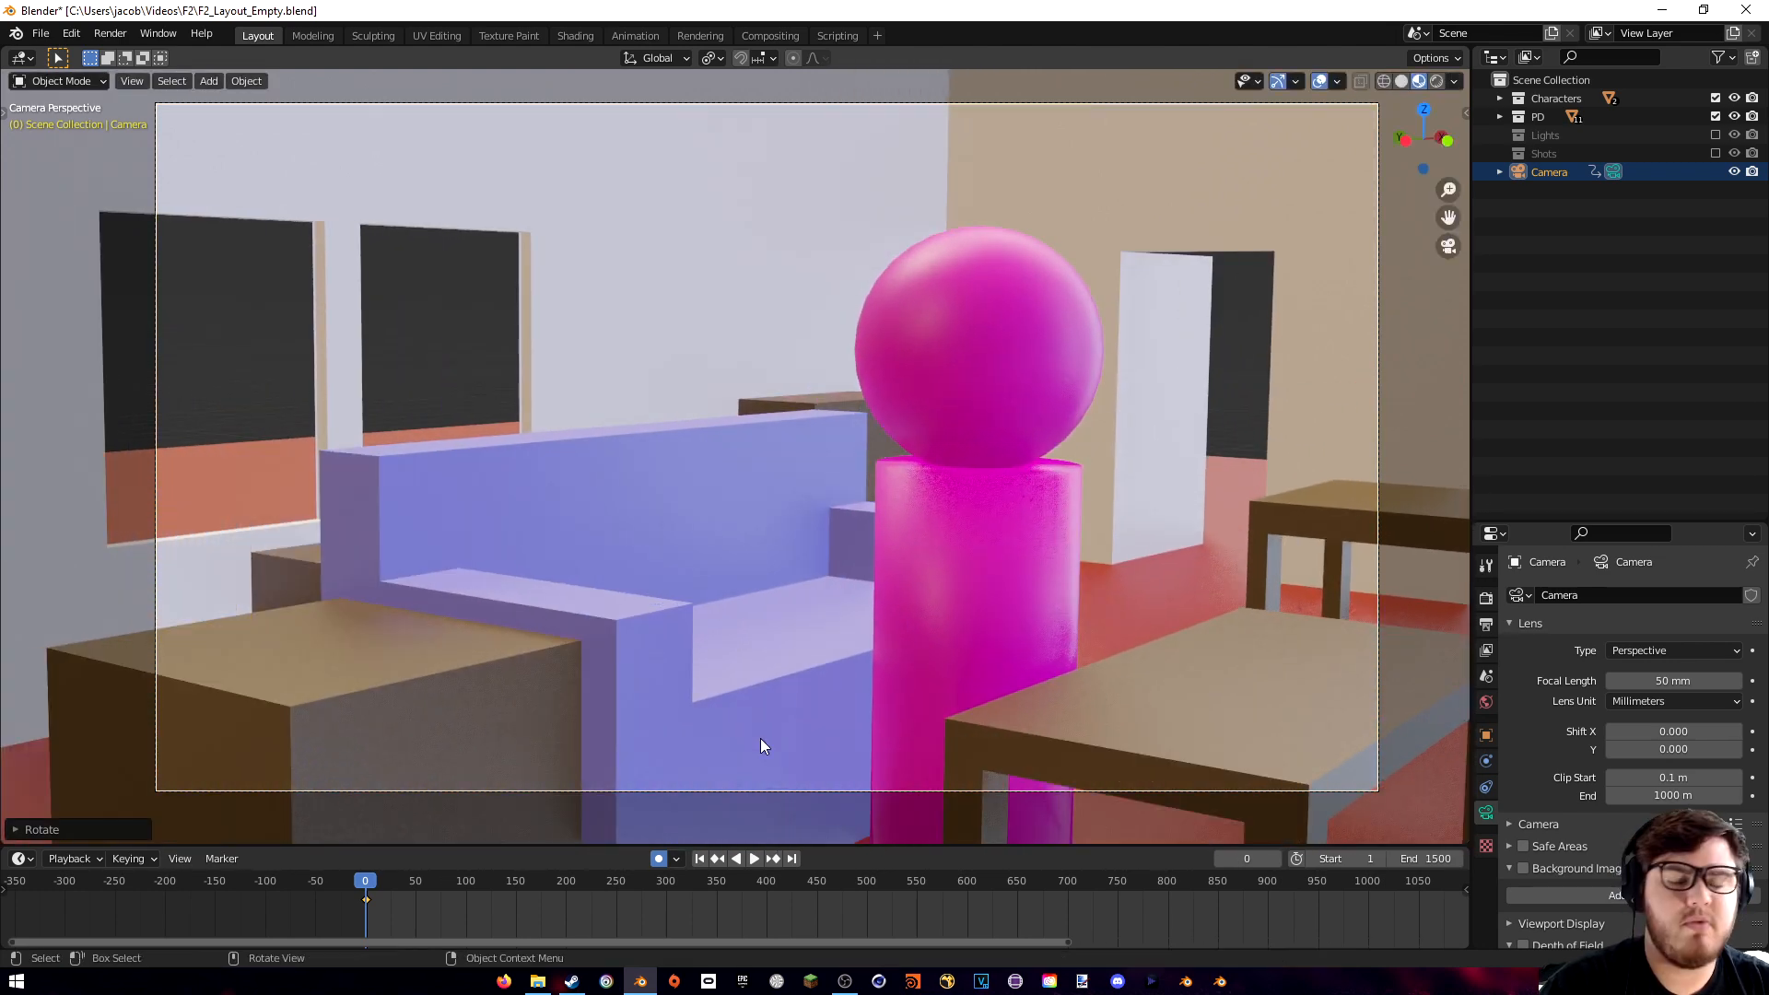
- Turn off auto keying and delete the camera's keyframe at frame 0
{"action": "left_click", "coordinate": [658, 858]}
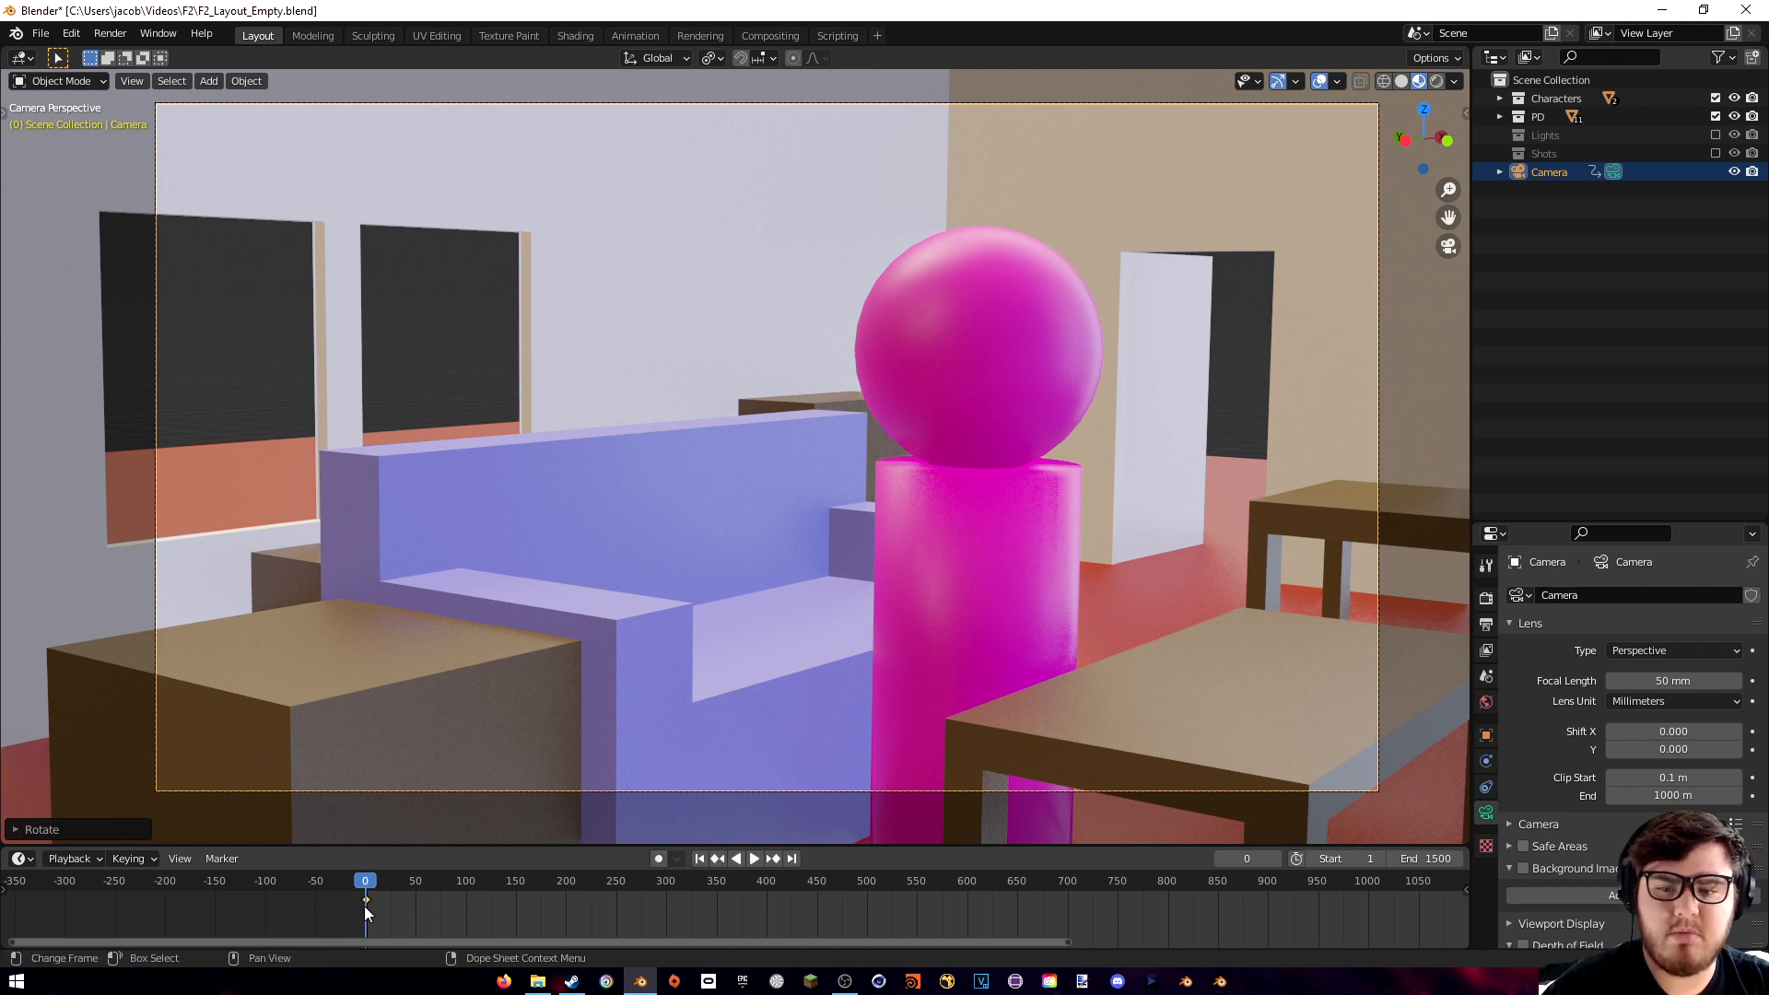
{"action": "key", "text": "Delete"}
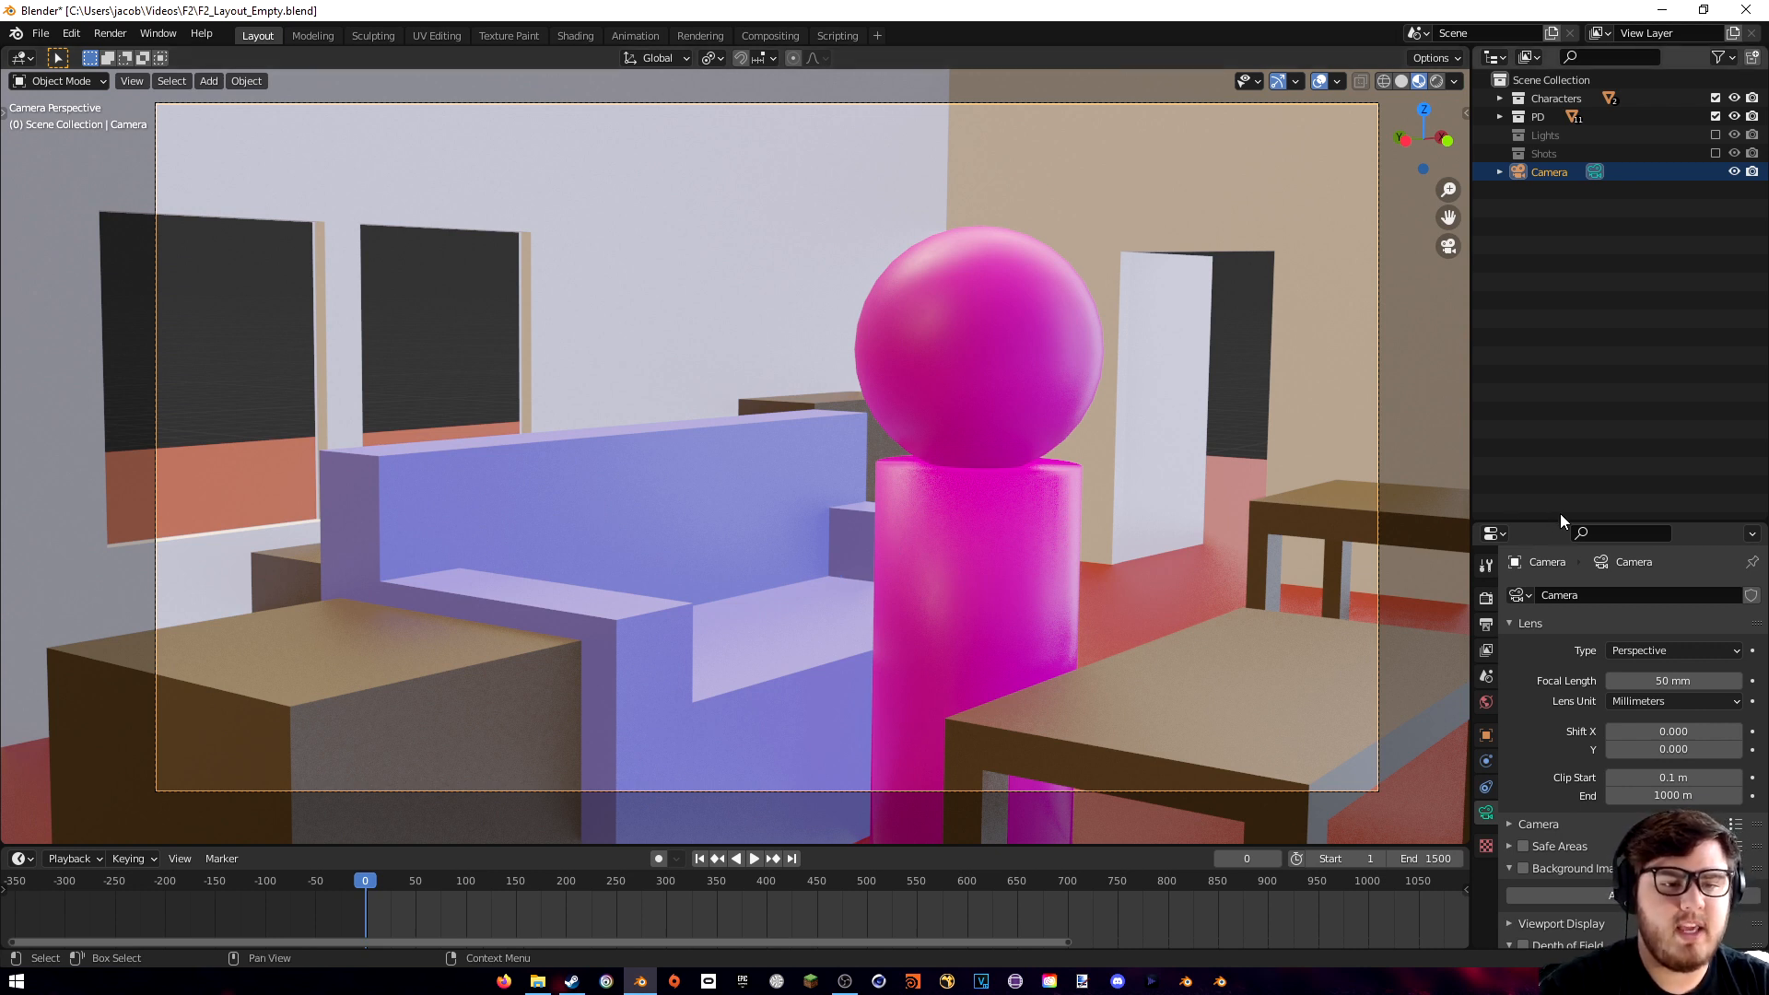
- Enlarge the camera properties area and set the camera's focal length to 61 mm
{"action": "left_click_drag", "start_coordinate": [1566, 523], "coordinate": [1571, 328]}
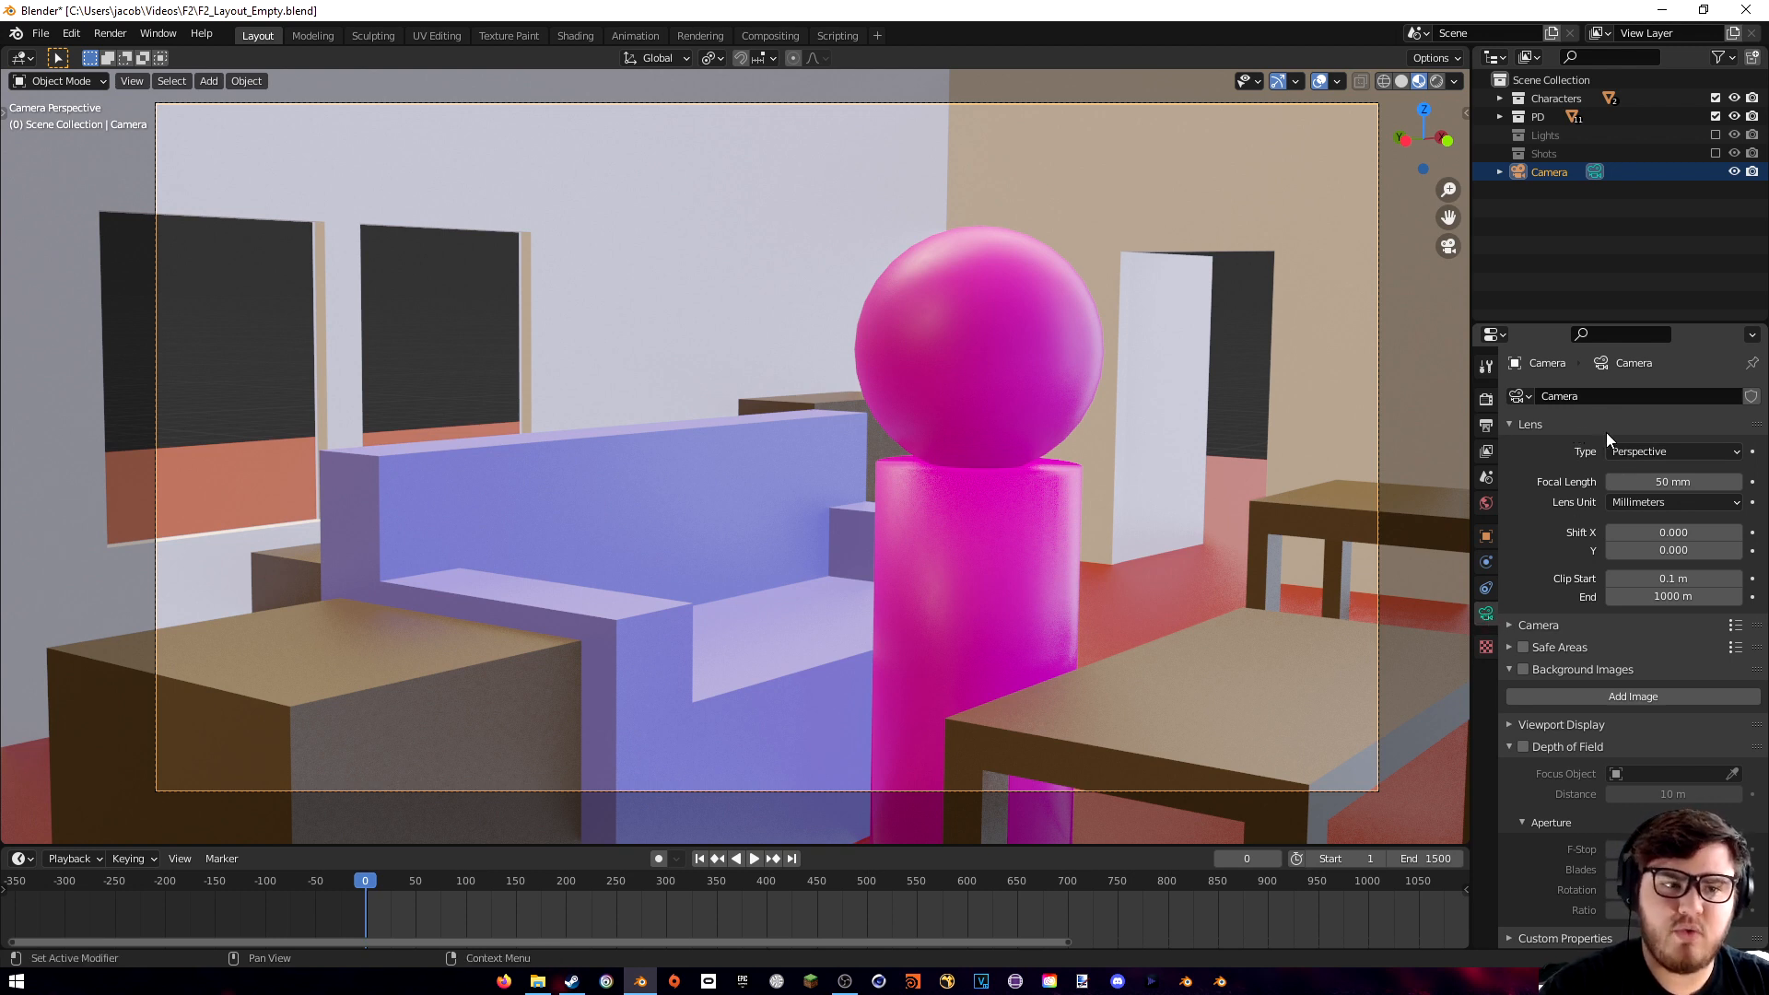
{"action": "mouse_move", "coordinate": [1655, 485]}
{"action": "left_mouse_down"}
{"action": "mouse_move", "coordinate": [1732, 486]}
{"action": "mouse_move", "coordinate": [1650, 485]}
{"action": "mouse_move", "coordinate": [1672, 486]}
{"action": "left_mouse_up"}
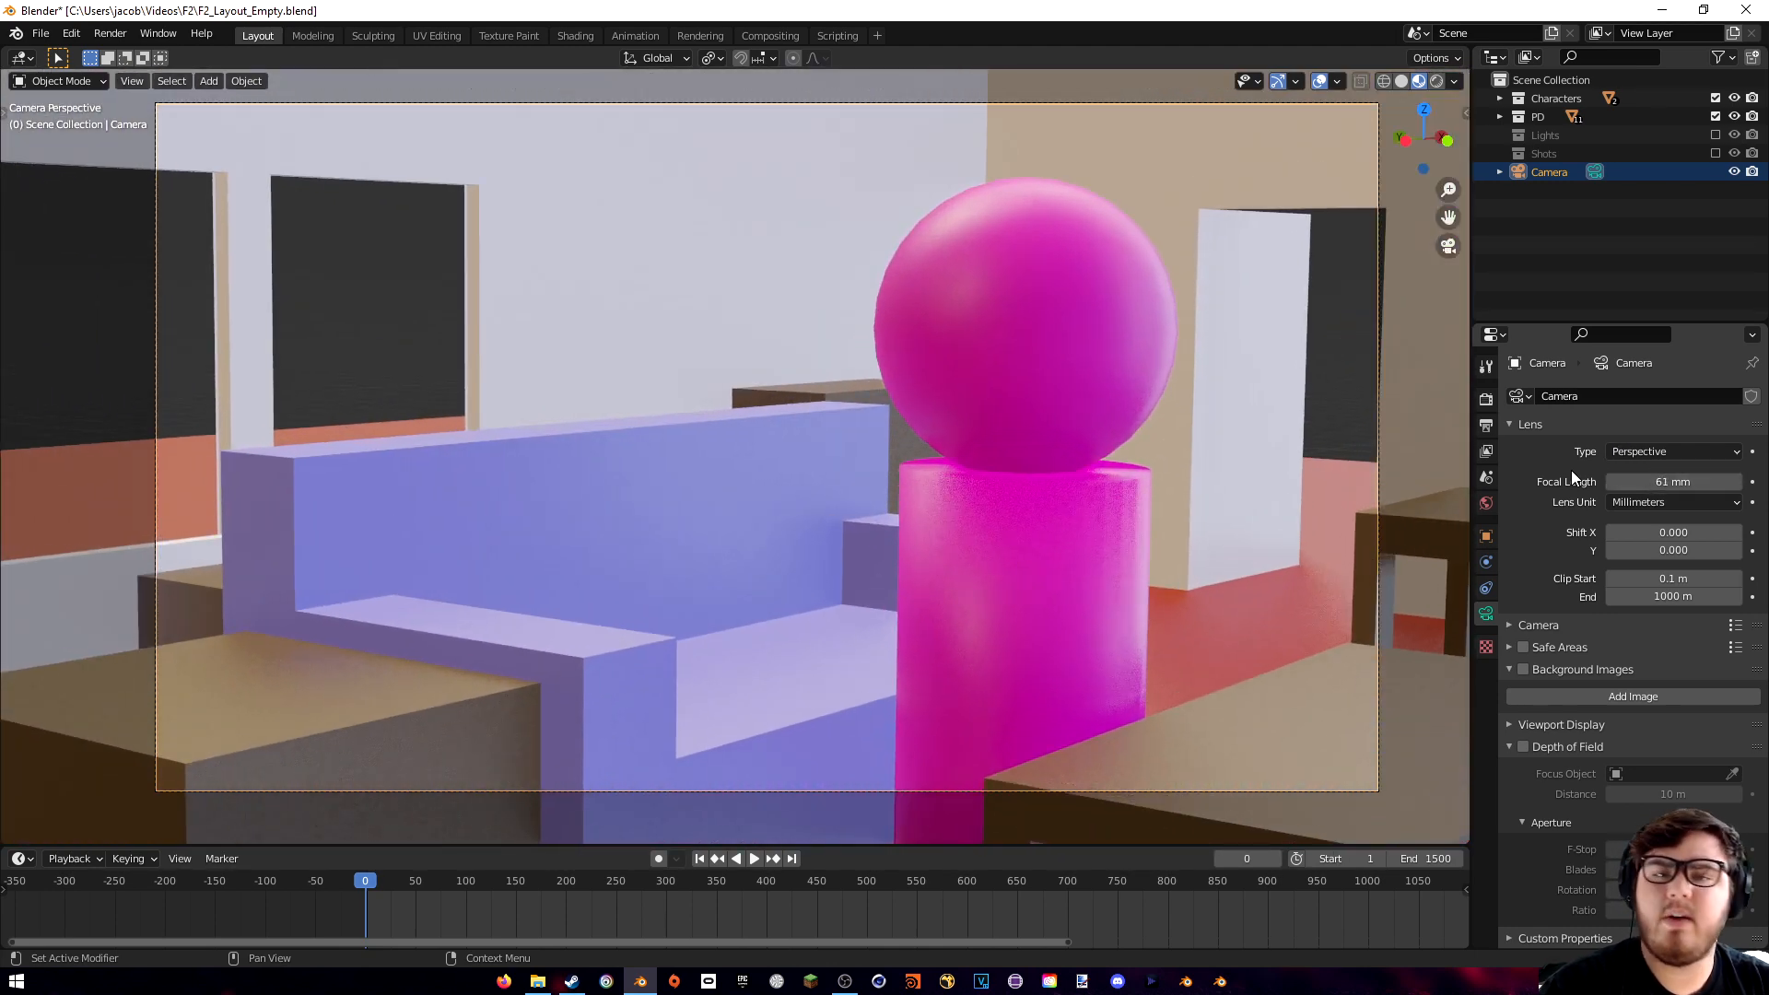
- Try the camera's depth of field with the pink figure as focus object, and switch depth of field back off
{"action": "left_click", "coordinate": [1523, 746]}
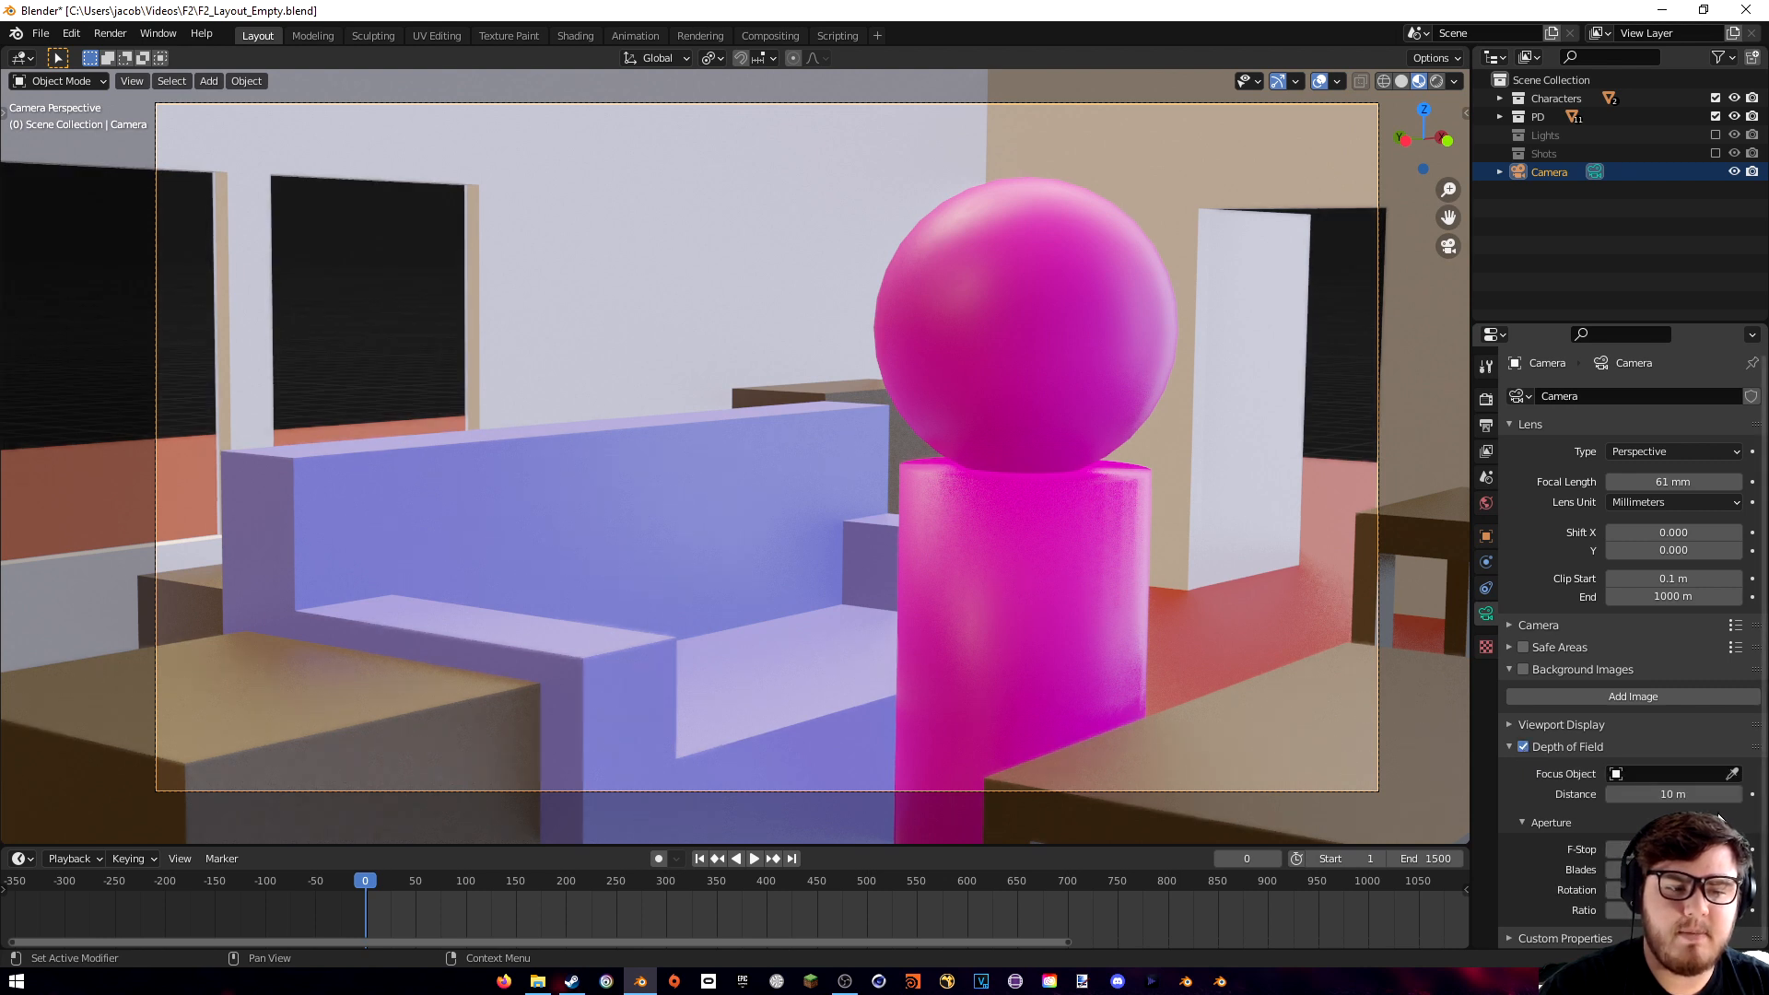
{"action": "left_click", "coordinate": [1732, 774]}
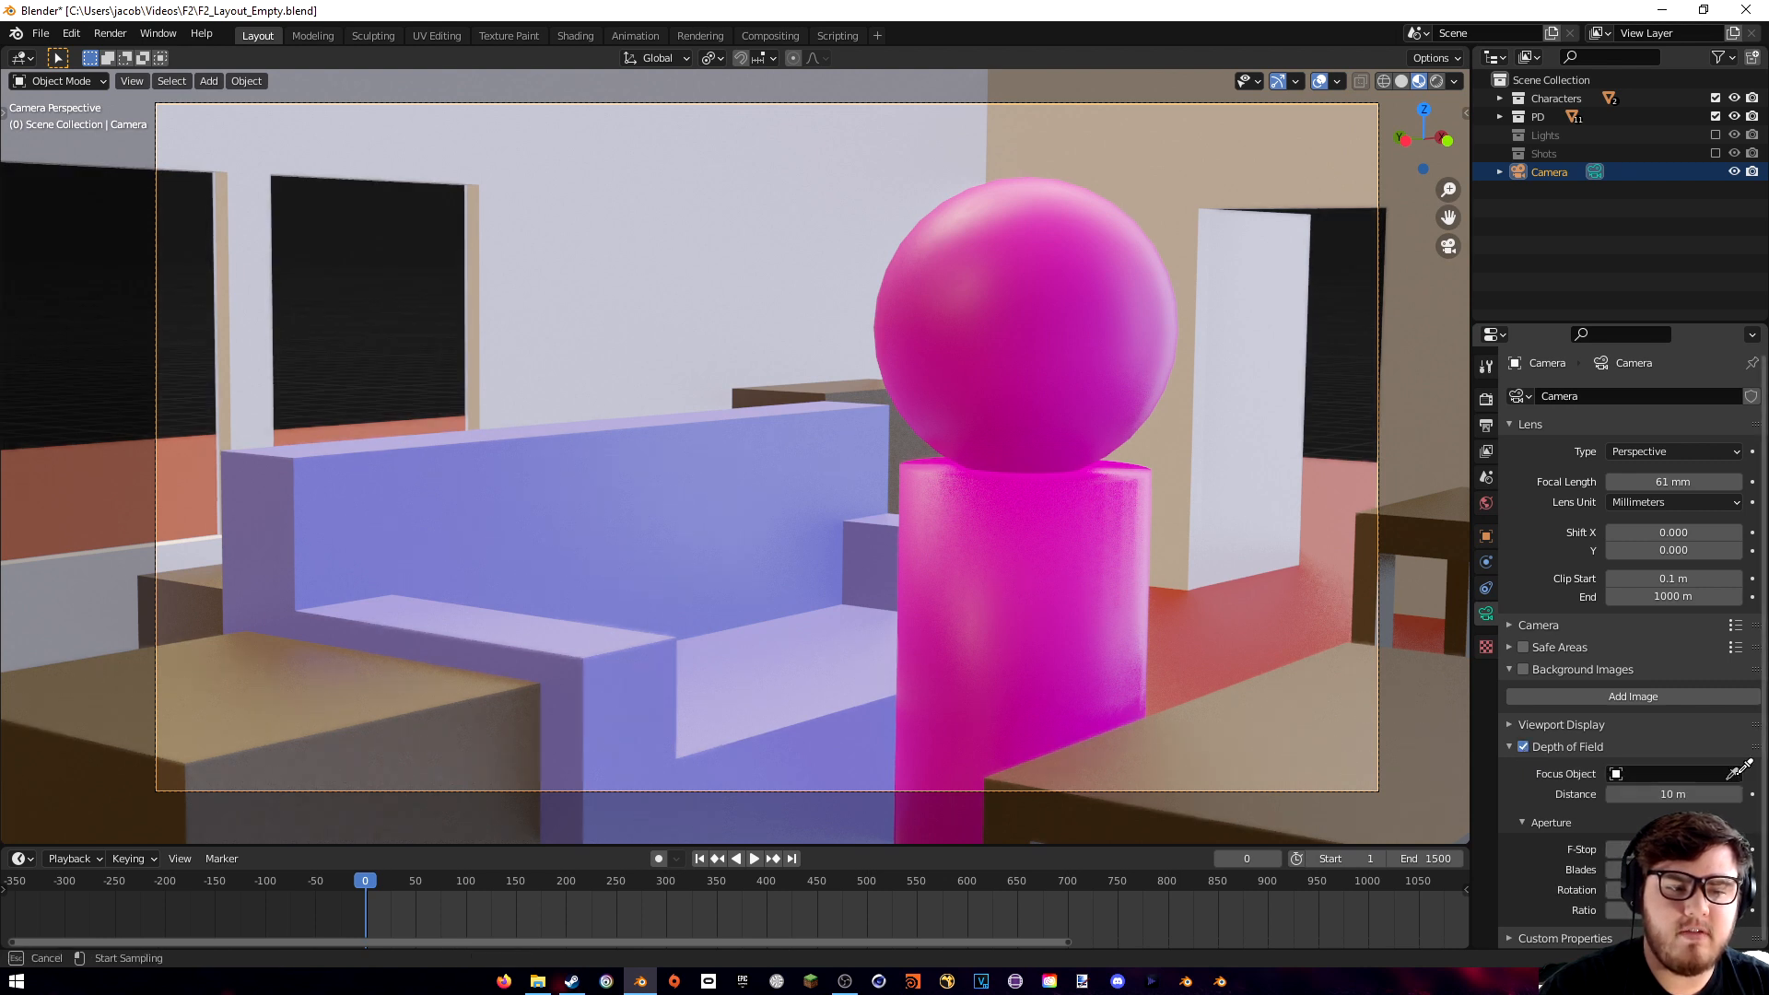
{"action": "left_click", "coordinate": [1077, 278]}
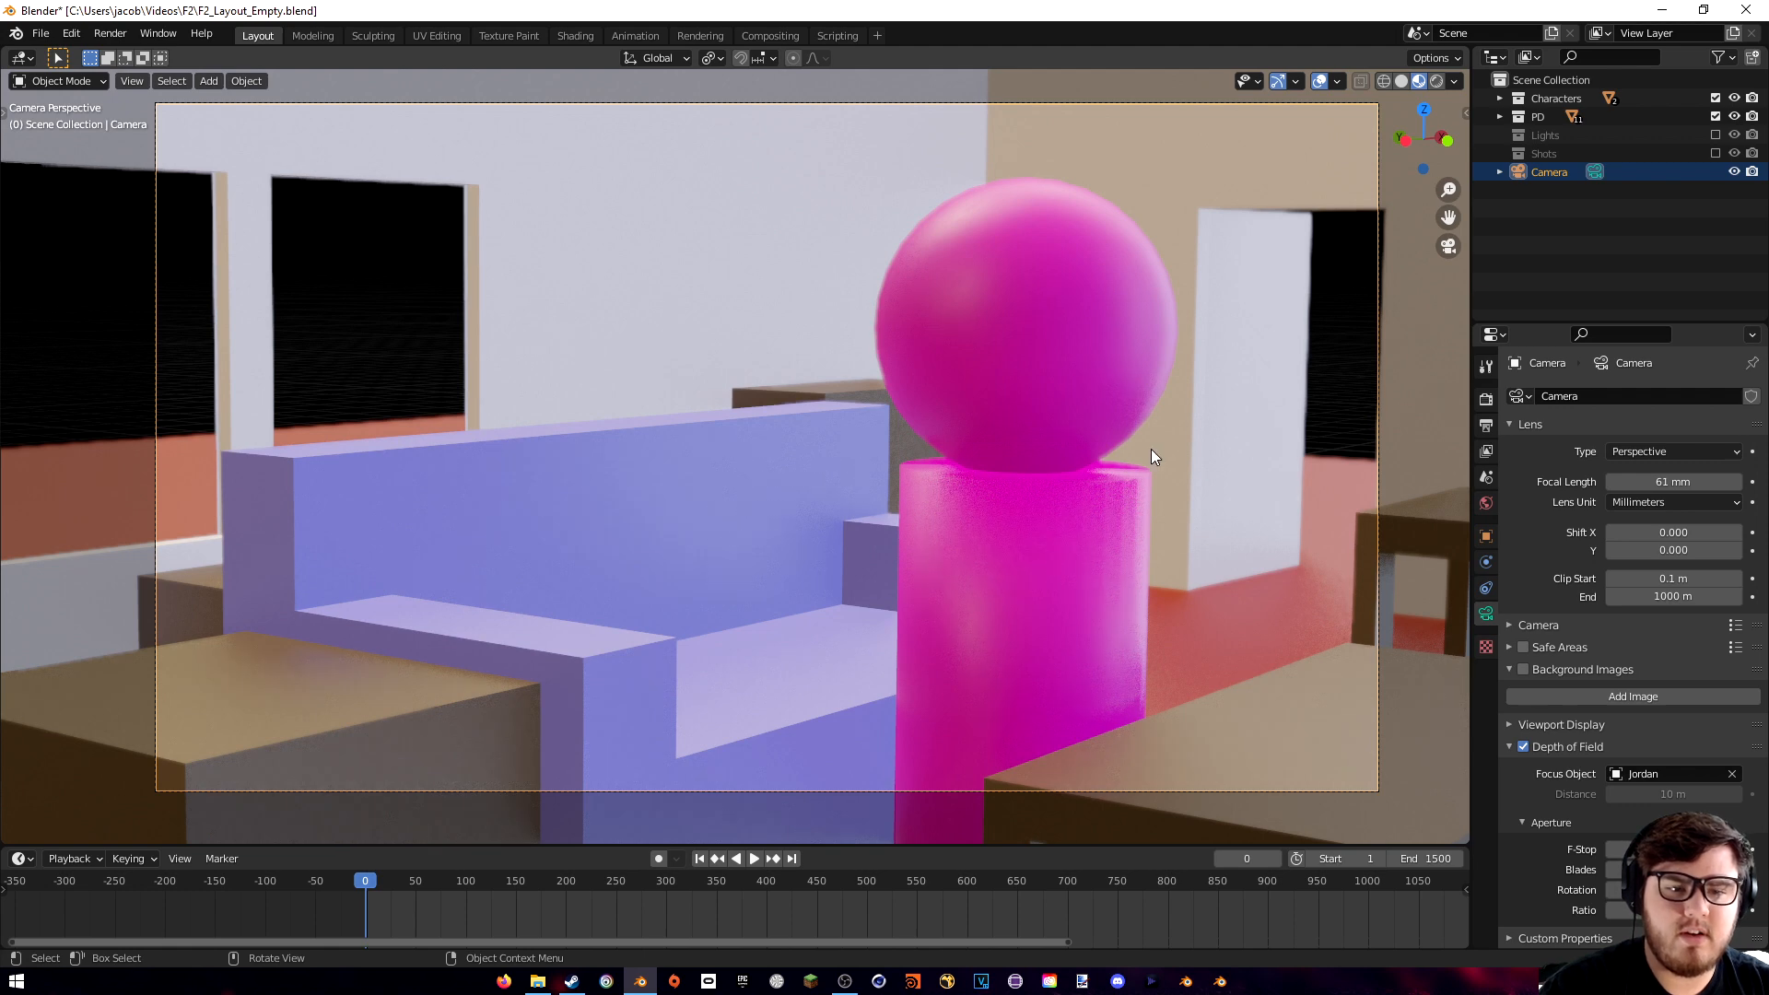
{"action": "left_click", "coordinate": [1378, 486]}
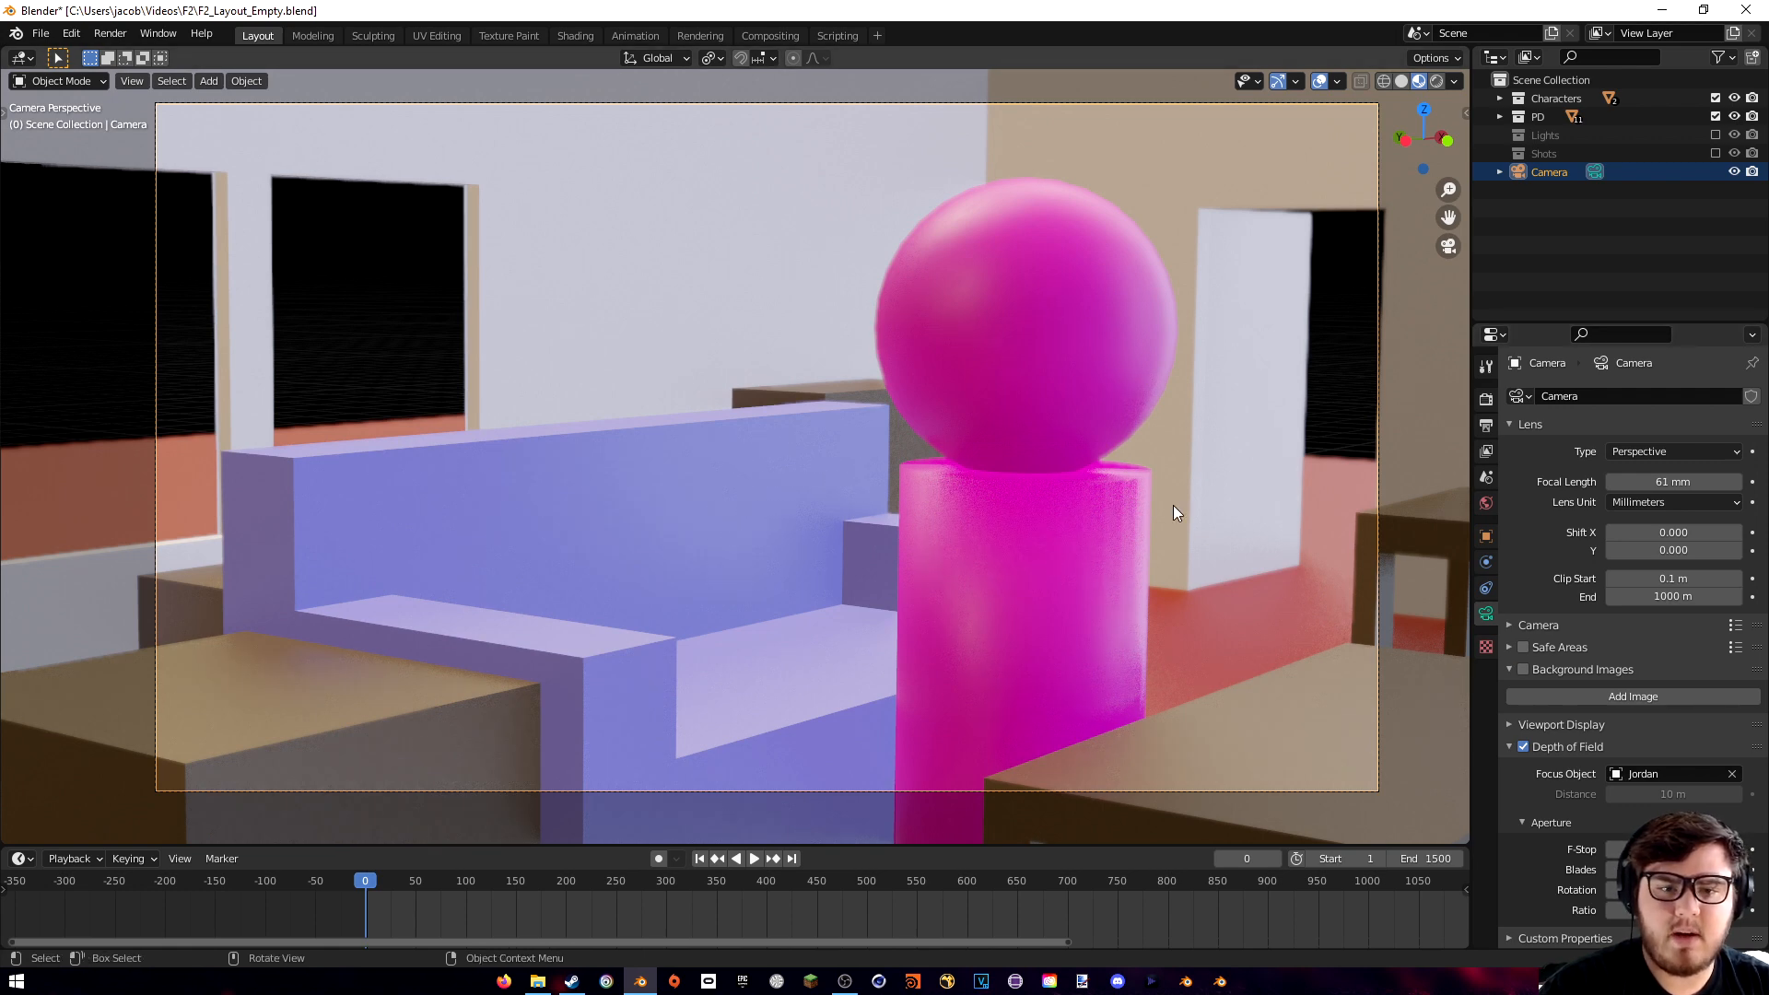
{"action": "left_click_drag", "start_coordinate": [1673, 849], "coordinate": [1654, 850]}
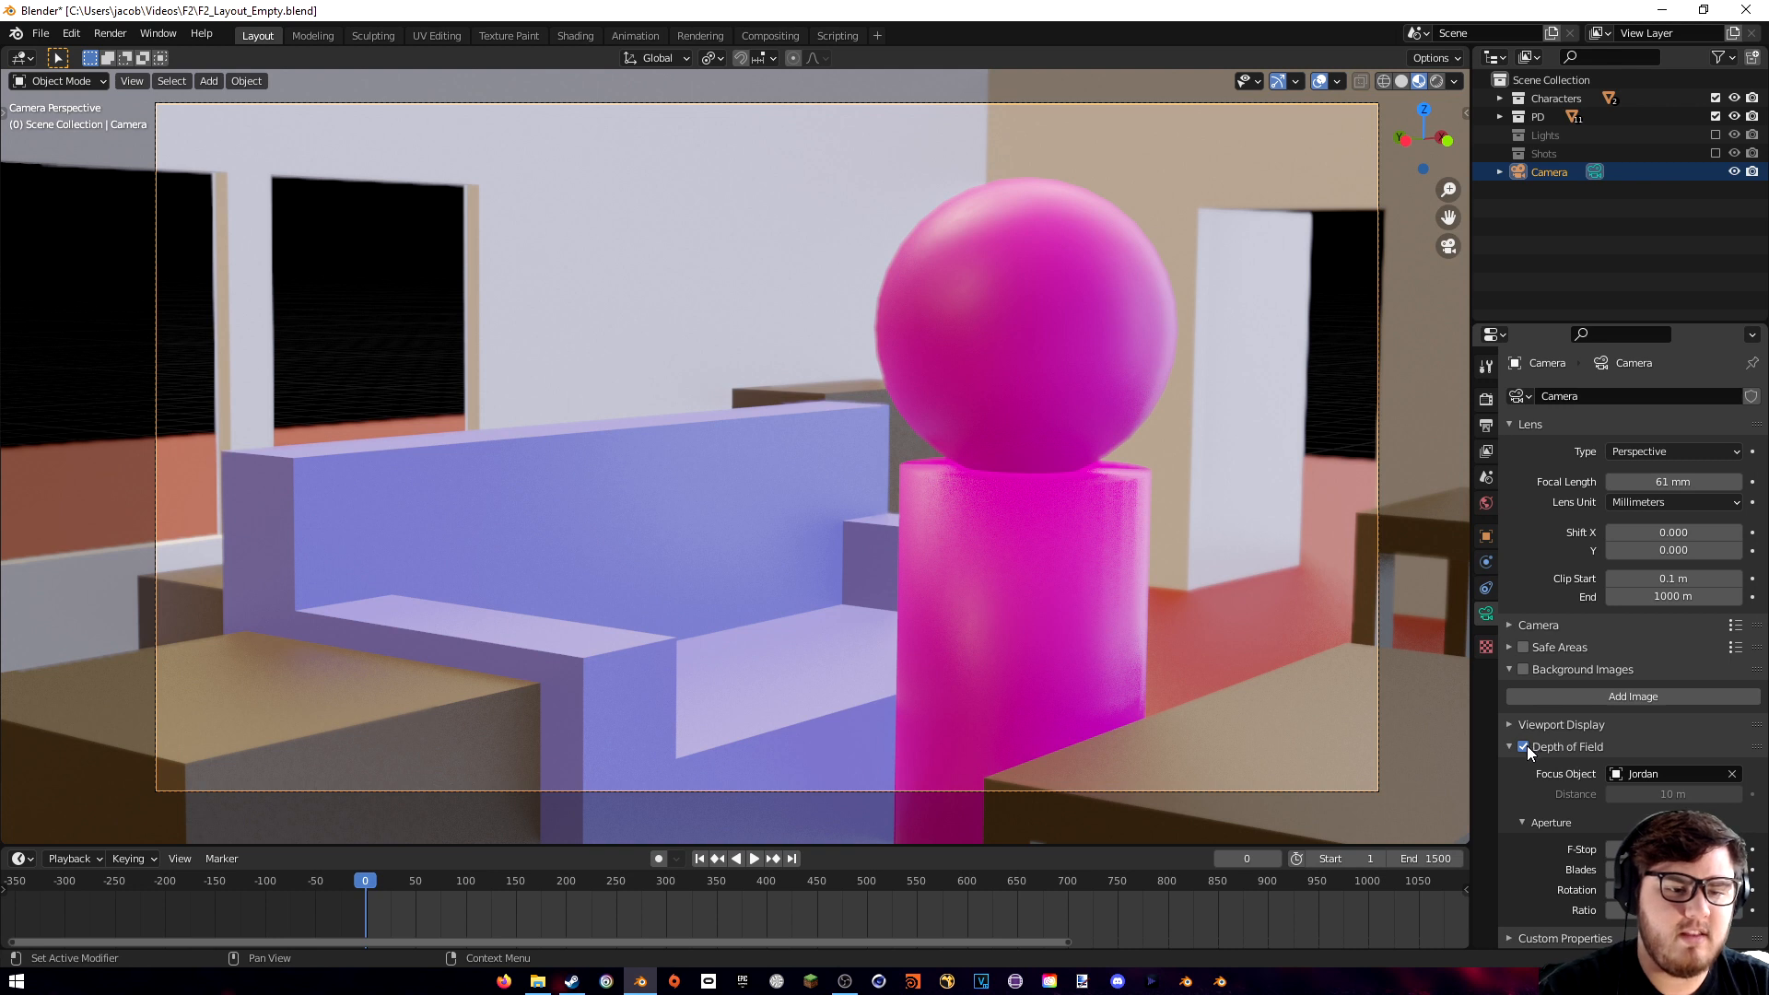
{"action": "left_click", "coordinate": [1523, 746]}
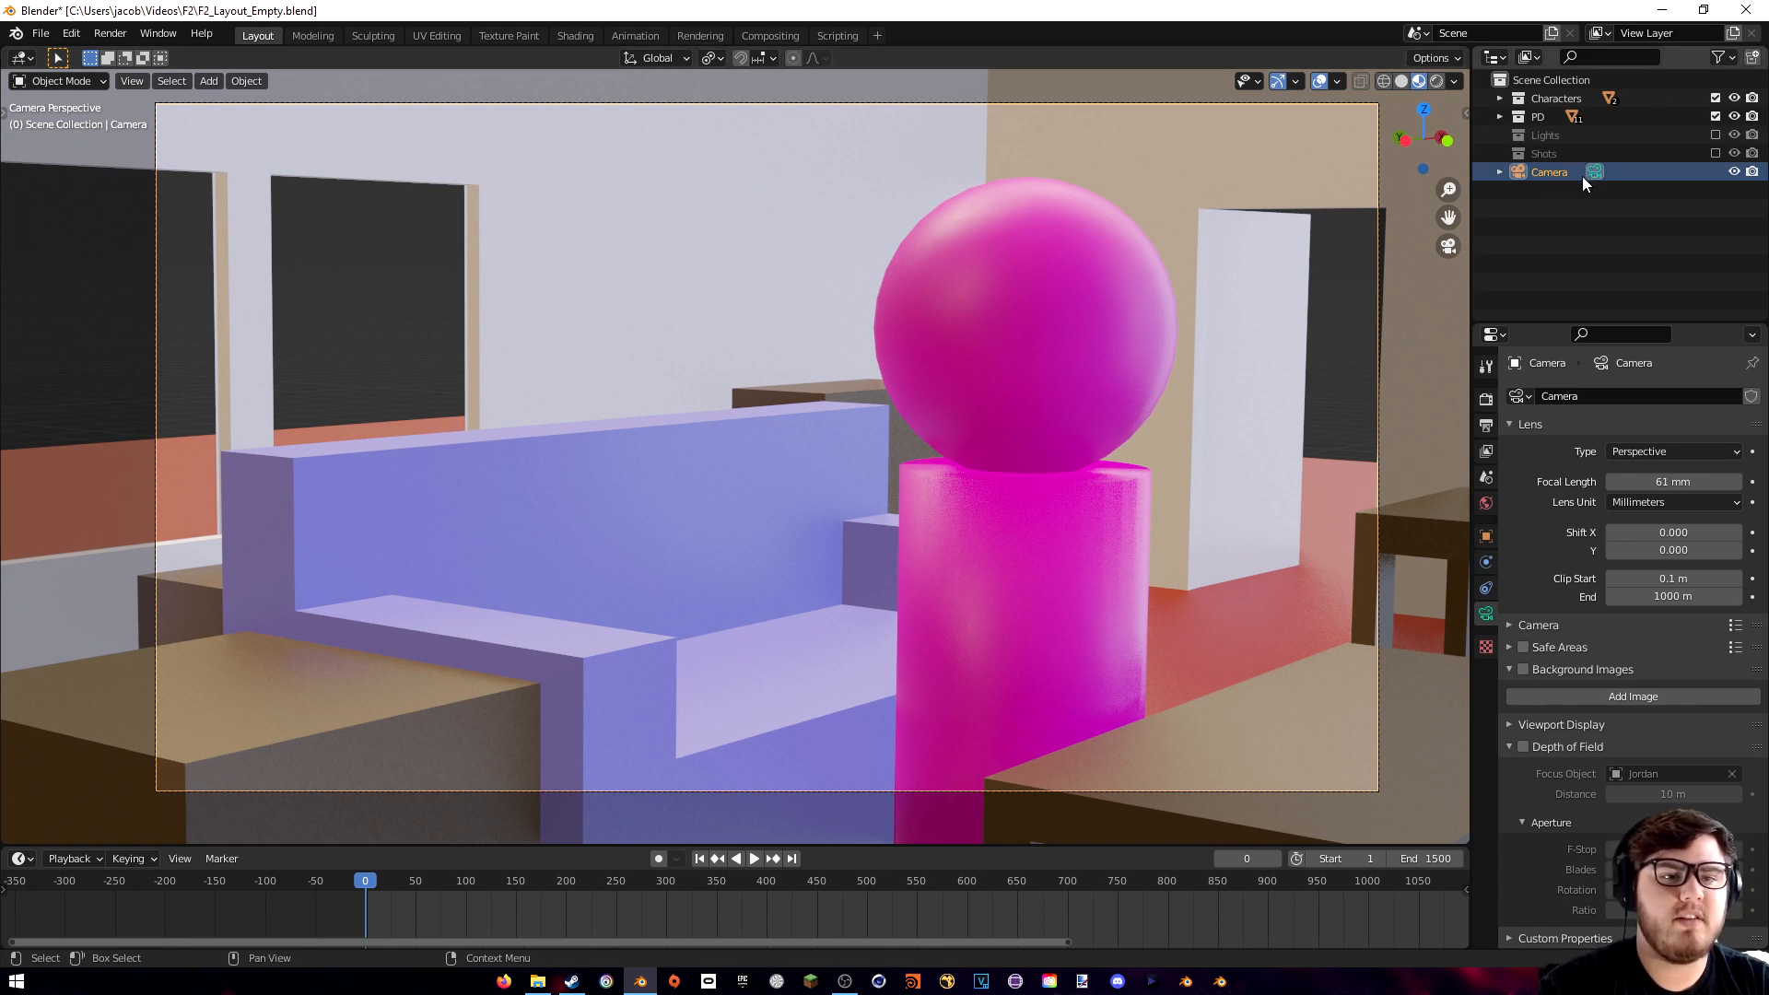
- Leave the camera view, add a second camera and move it horizontally to beside the coffee table and TV
{"action": "left_click", "coordinate": [1449, 245]}
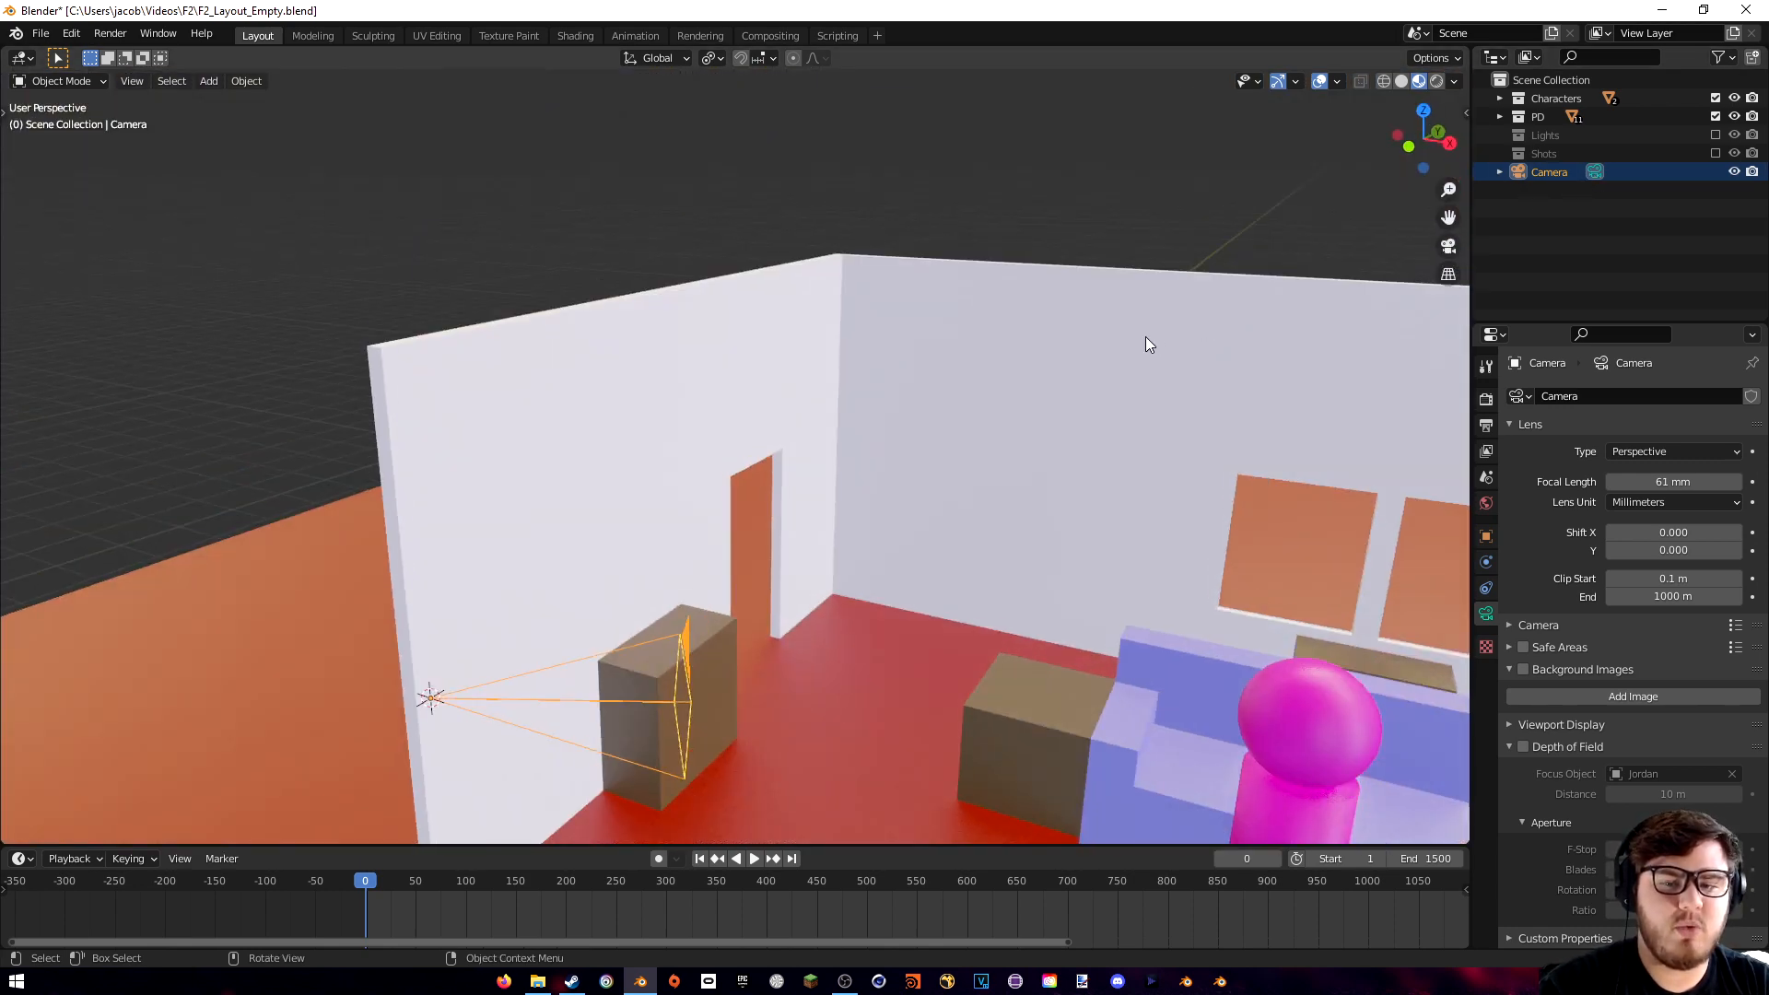
{"action": "scroll", "coordinate": [1146, 338], "scroll_direction": "down", "scroll_amount": 3}
{"action": "middle_click_drag", "start_coordinate": [920, 538], "coordinate": [1012, 389], "text": "shift"}
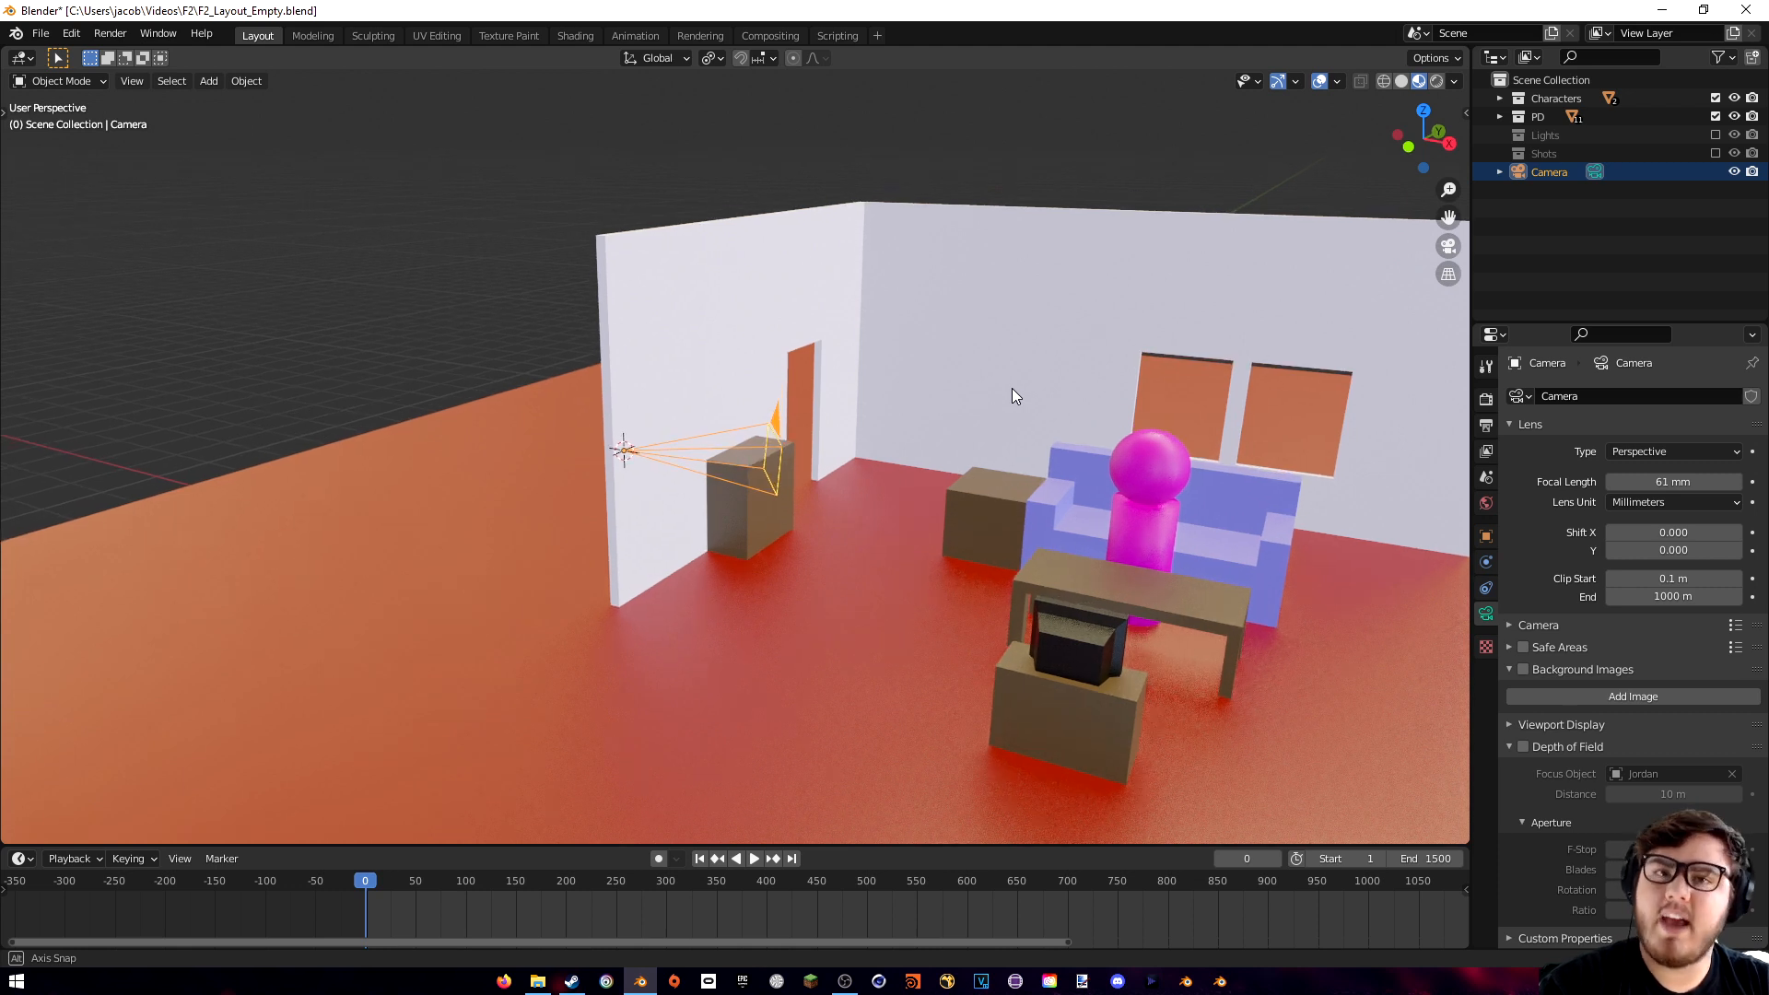
{"action": "key", "text": "shift+a"}
{"action": "mouse_move", "coordinate": [807, 300]}
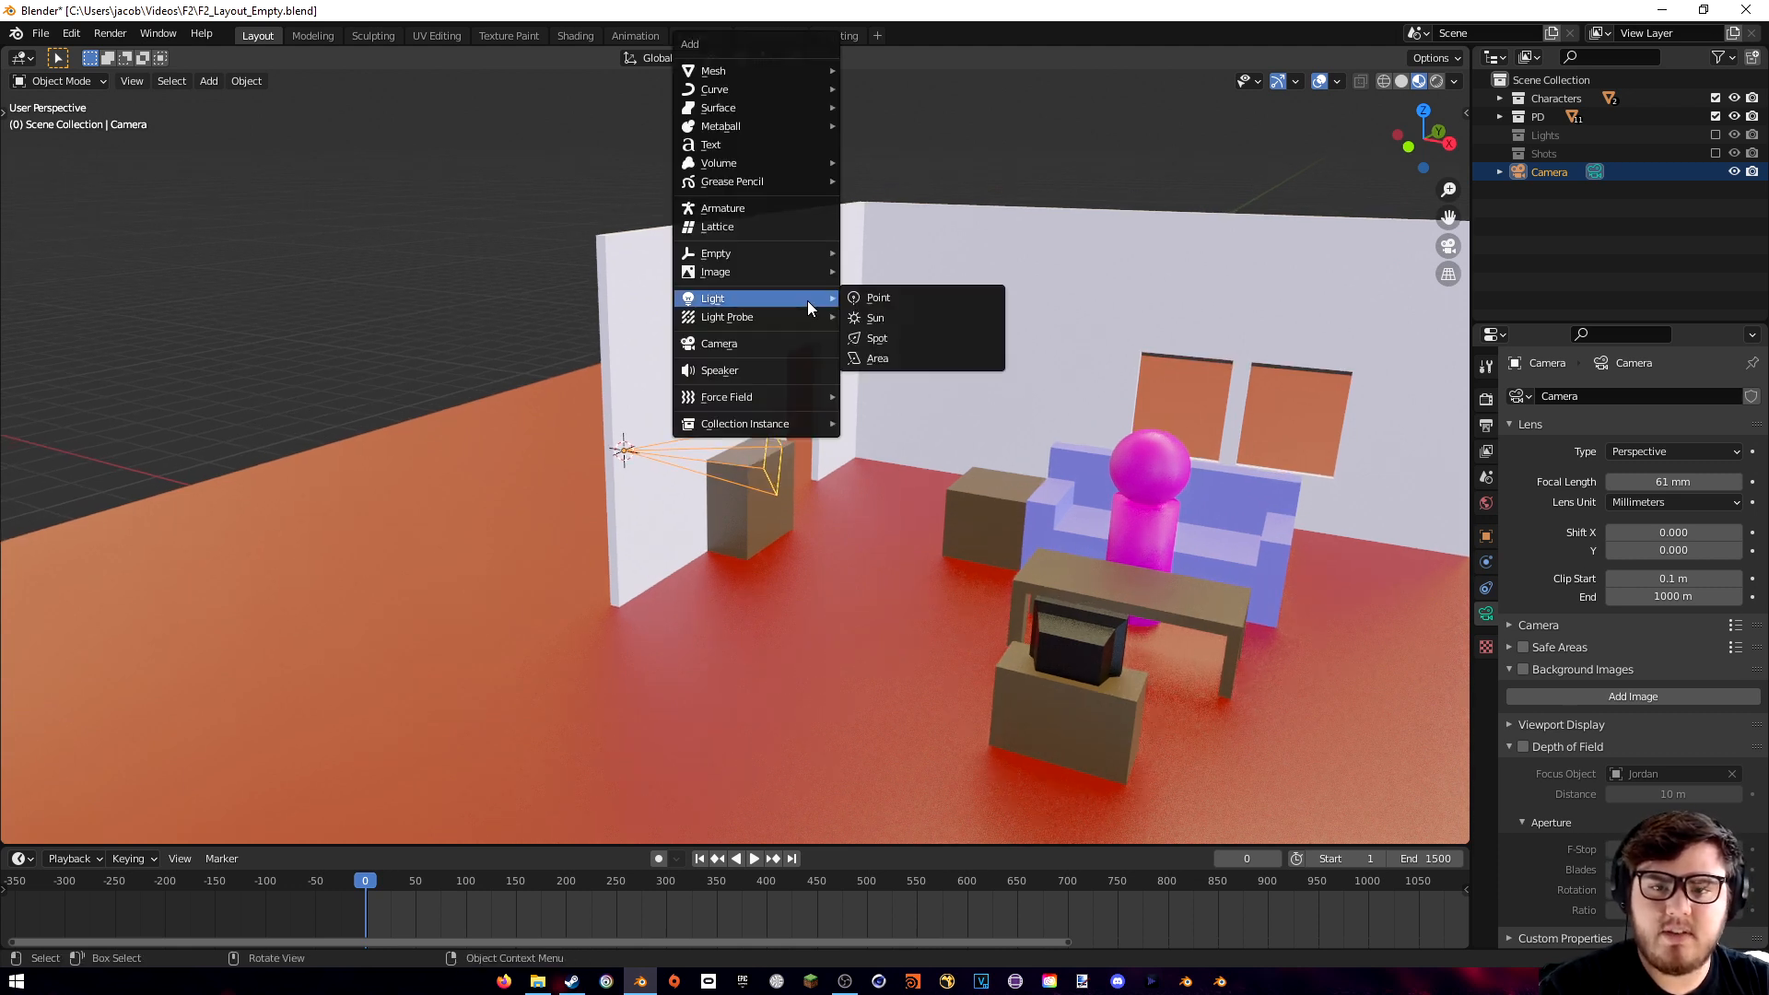
{"action": "left_click", "coordinate": [720, 343]}
{"action": "key", "text": "g"}
{"action": "key", "text": "shift+z"}
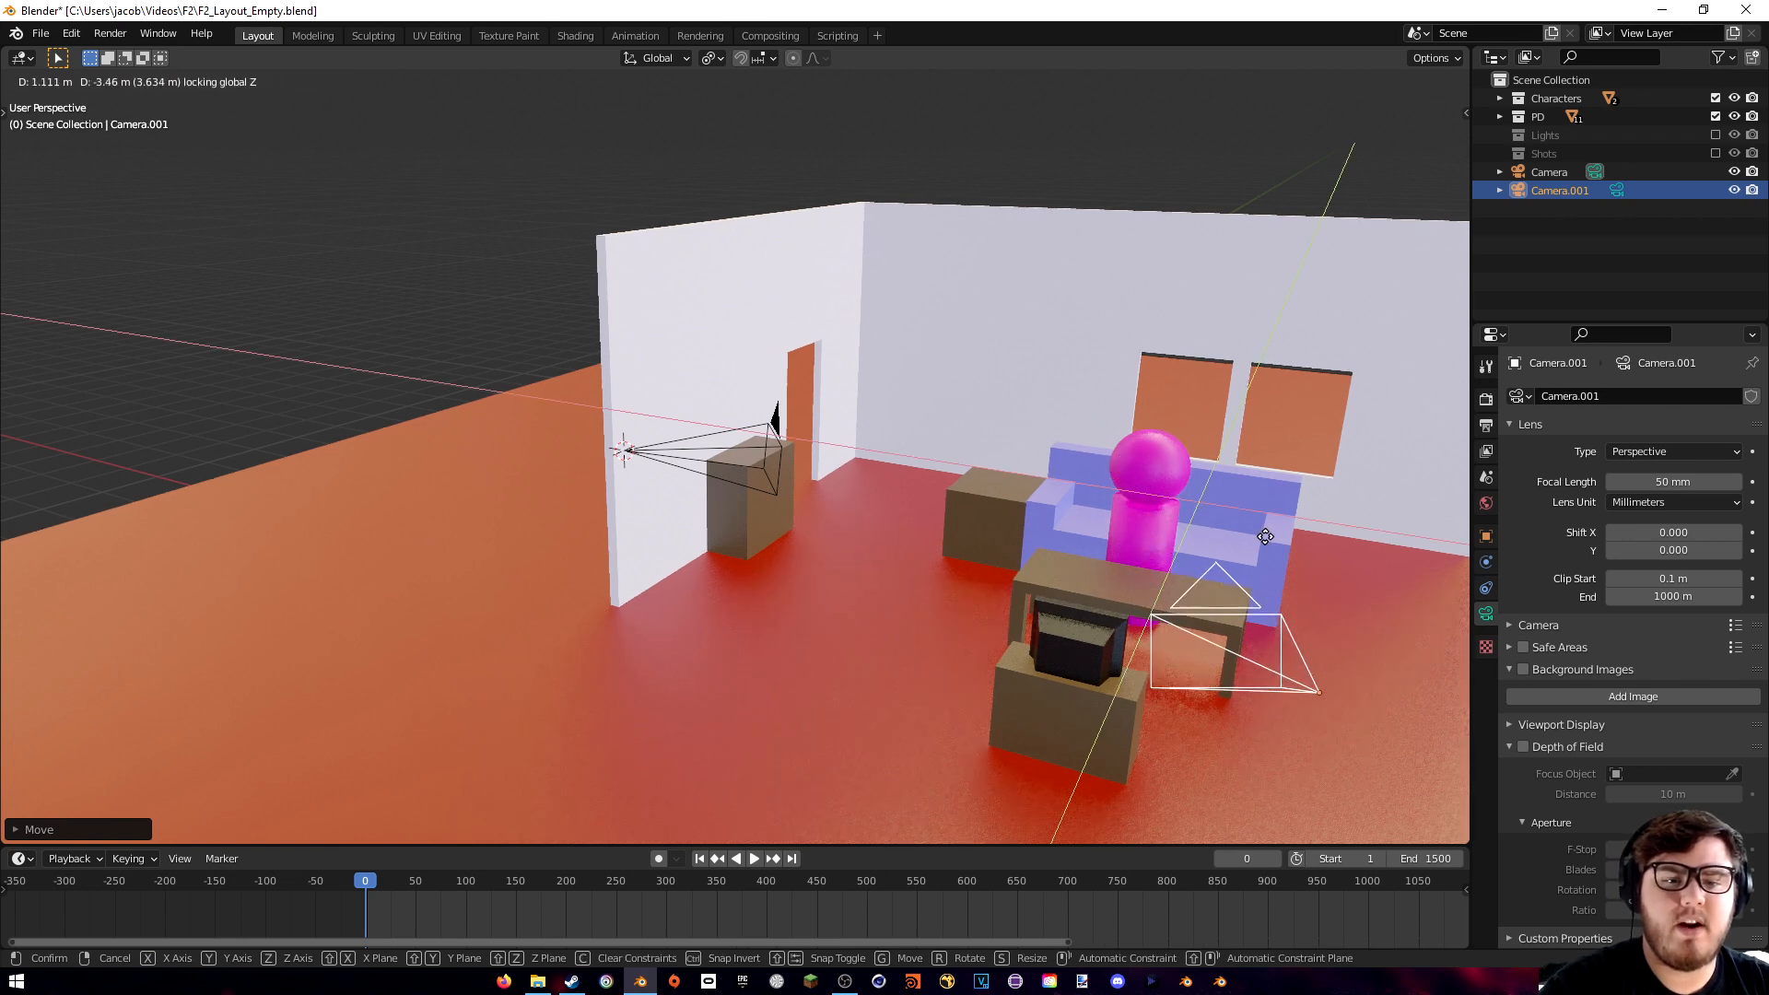
{"action": "left_click", "coordinate": [1223, 442]}
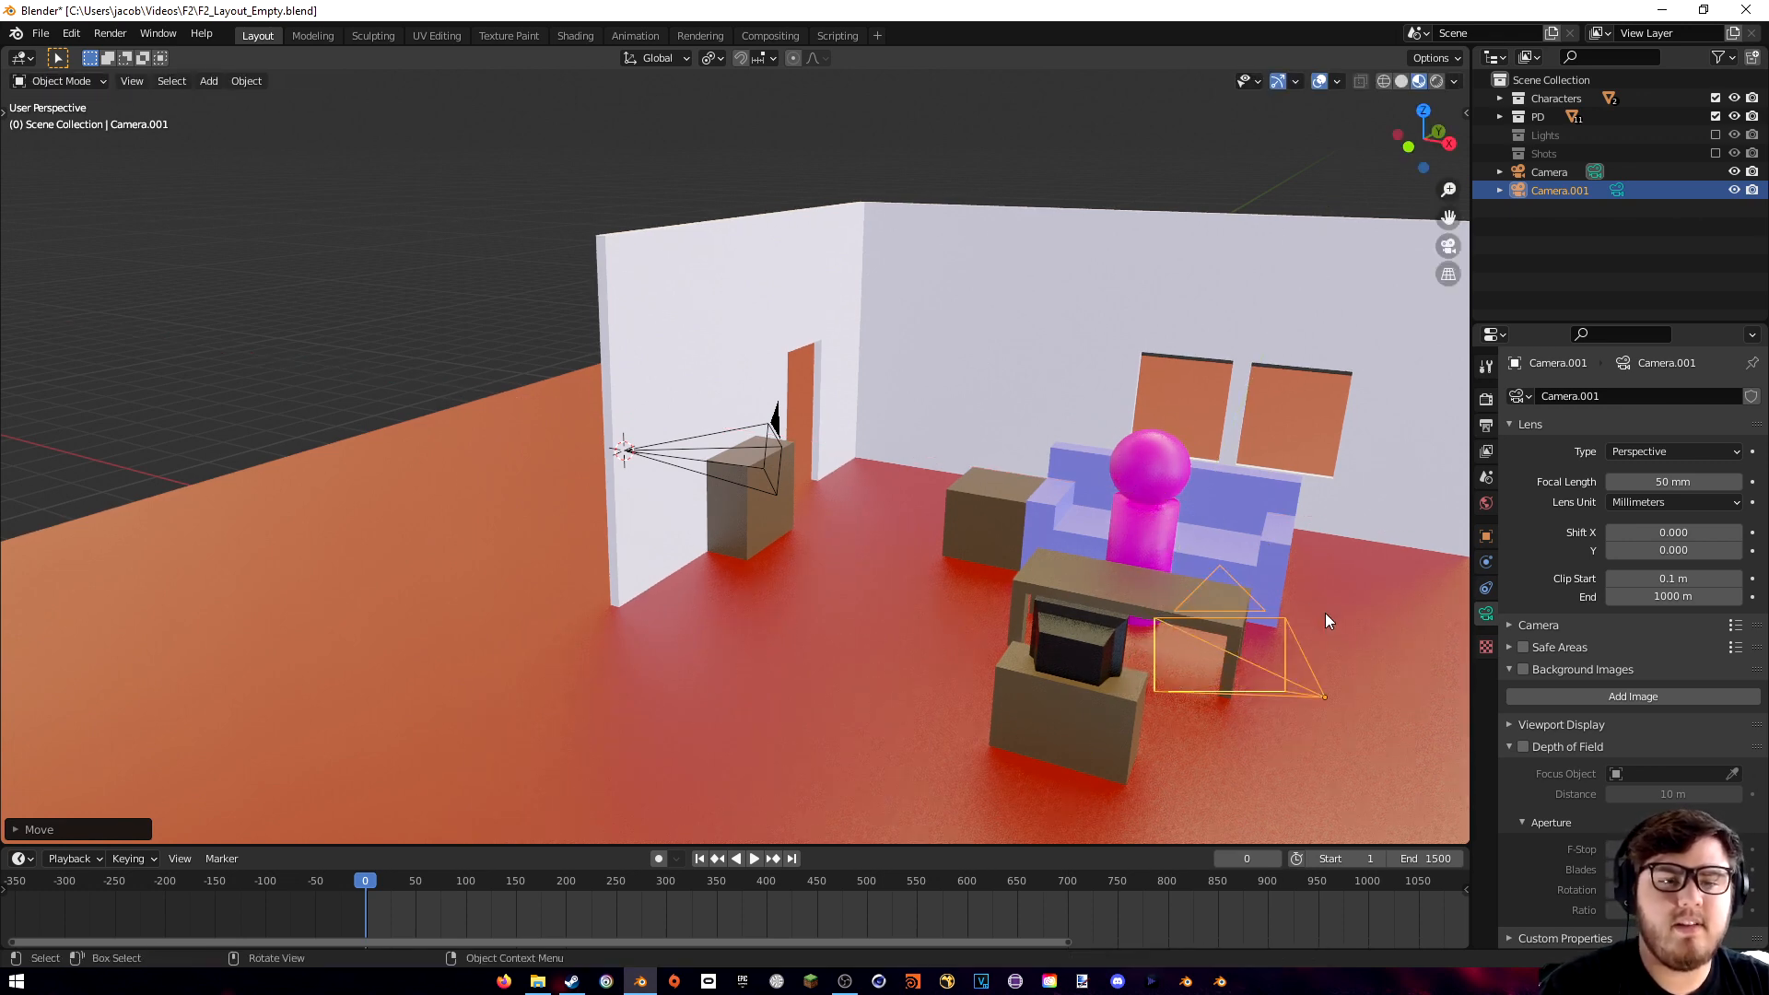
- Select each camera in turn, check which view the active scene camera gives, and return to the room overview
{"action": "left_click", "coordinate": [1552, 173]}
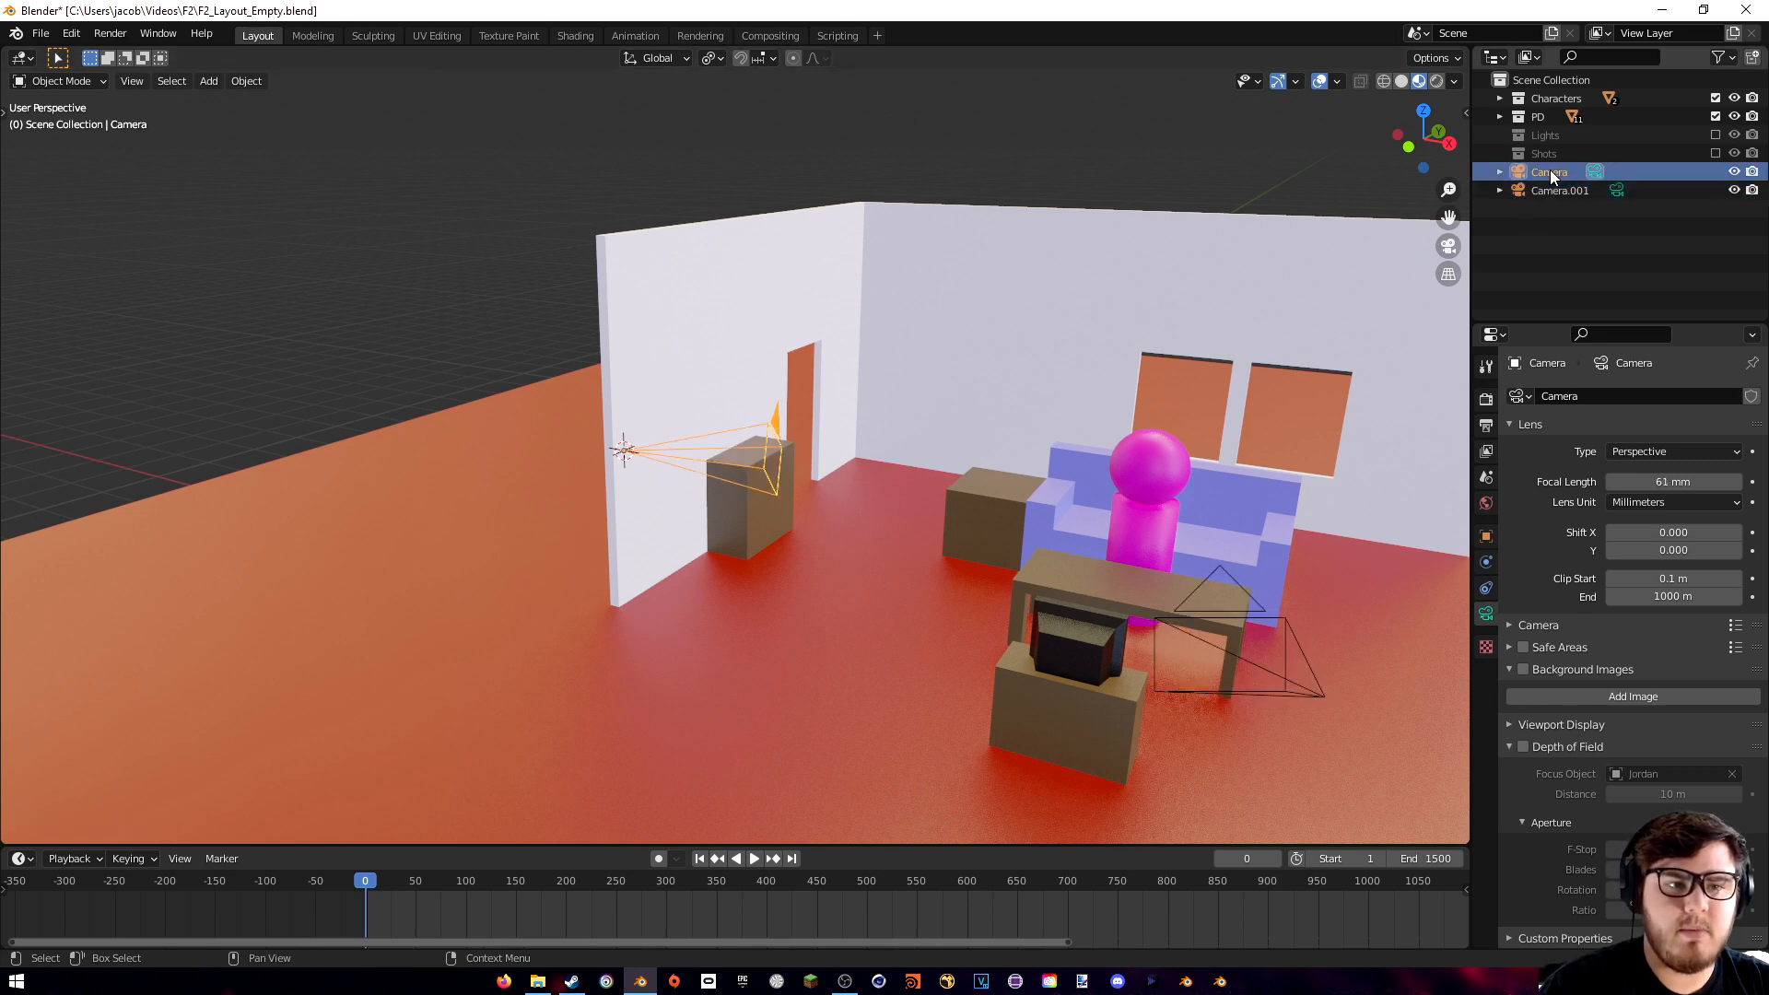
{"action": "left_click", "coordinate": [1556, 191]}
{"action": "left_click", "coordinate": [1449, 245]}
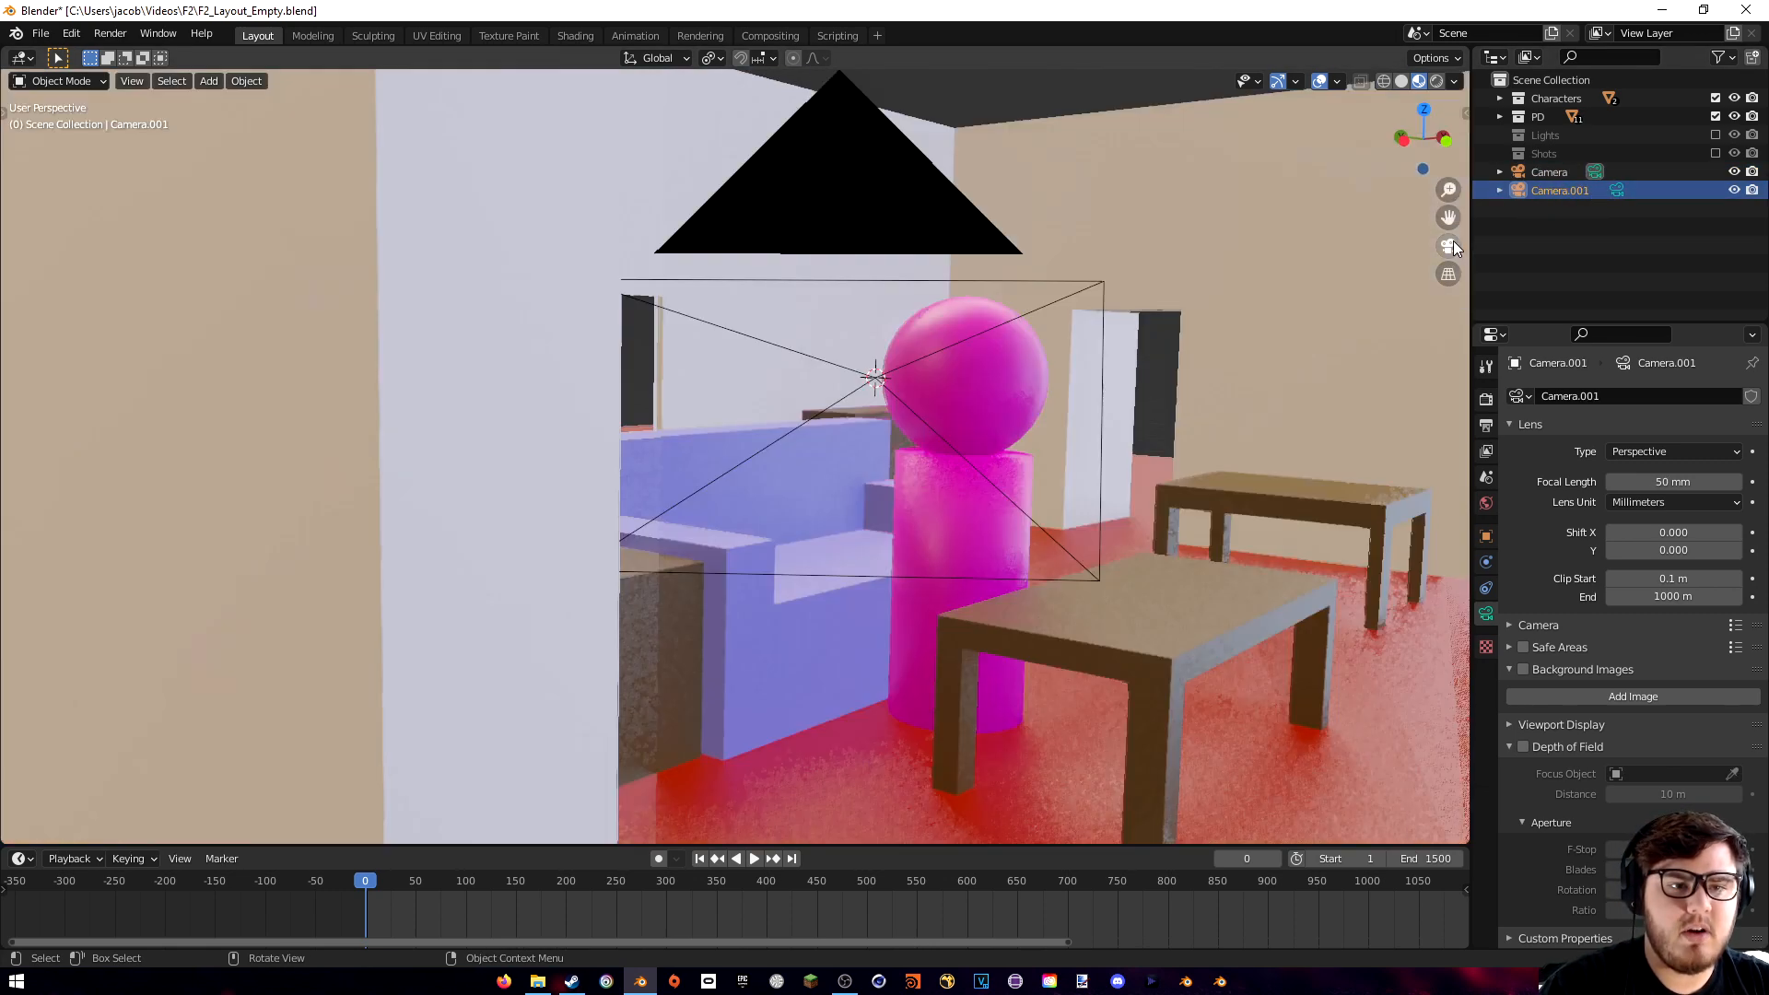
{"action": "left_click", "coordinate": [1450, 245]}
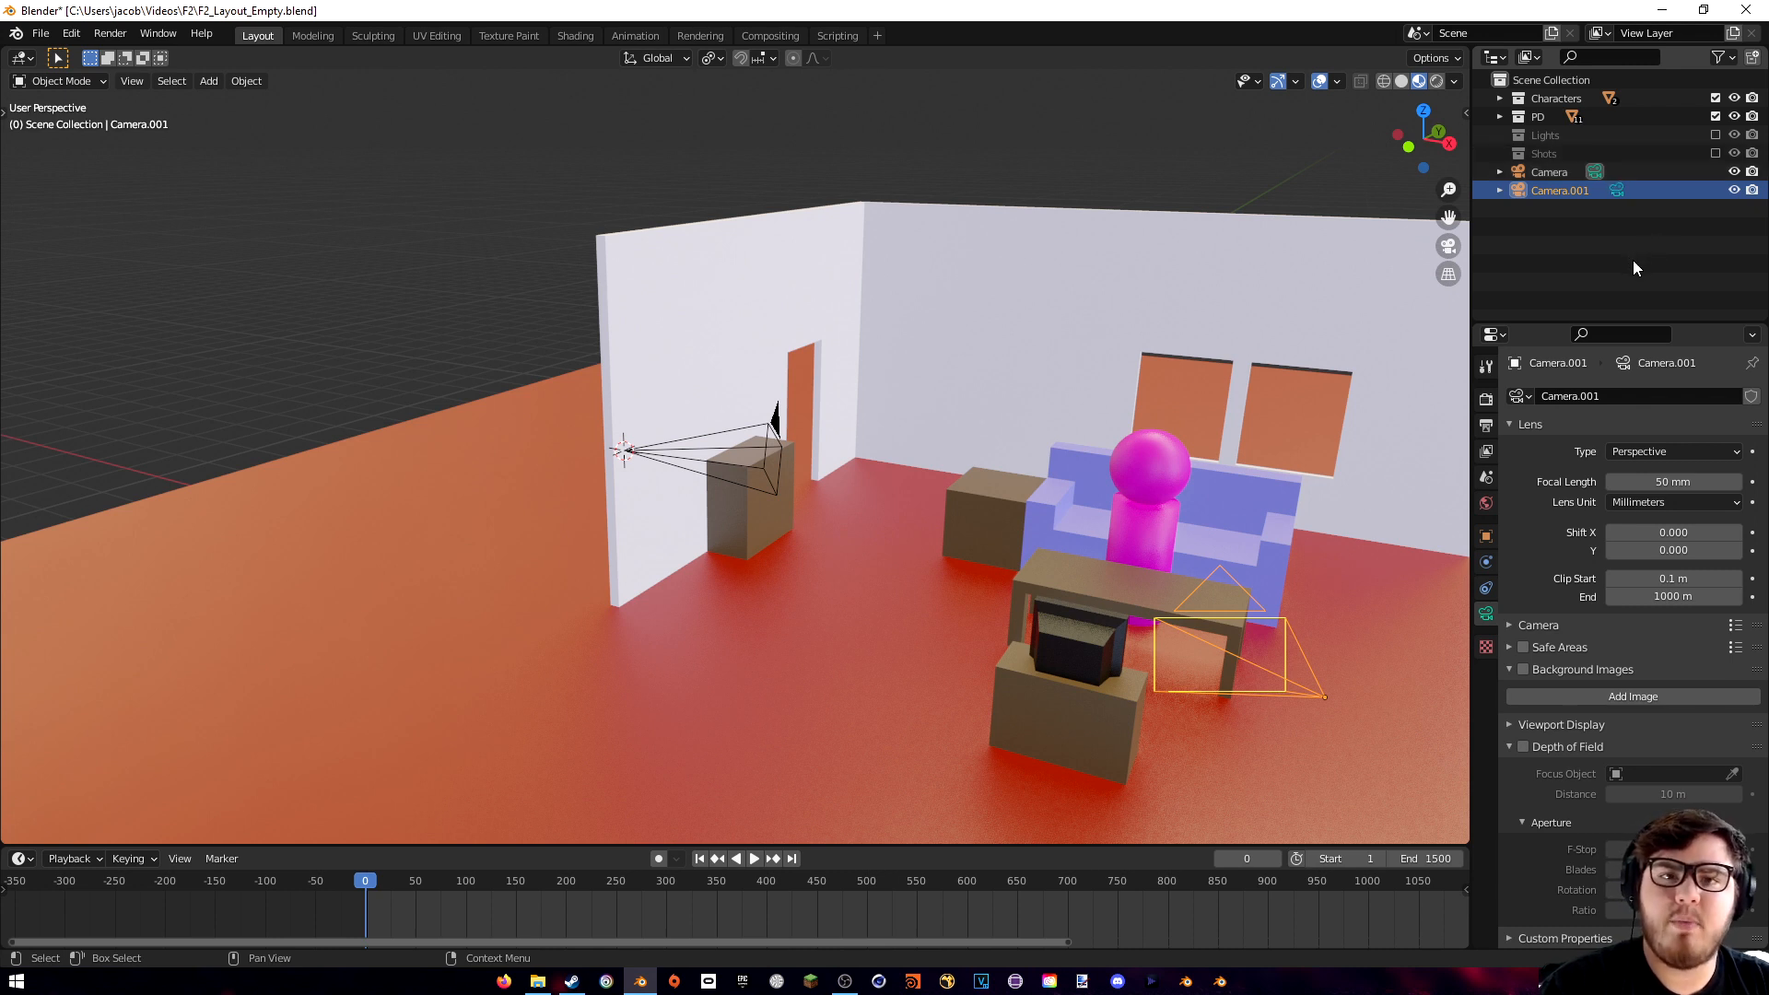
- Make the second camera the active scene camera, look through it and return to the room overview
{"action": "left_click", "coordinate": [1617, 189]}
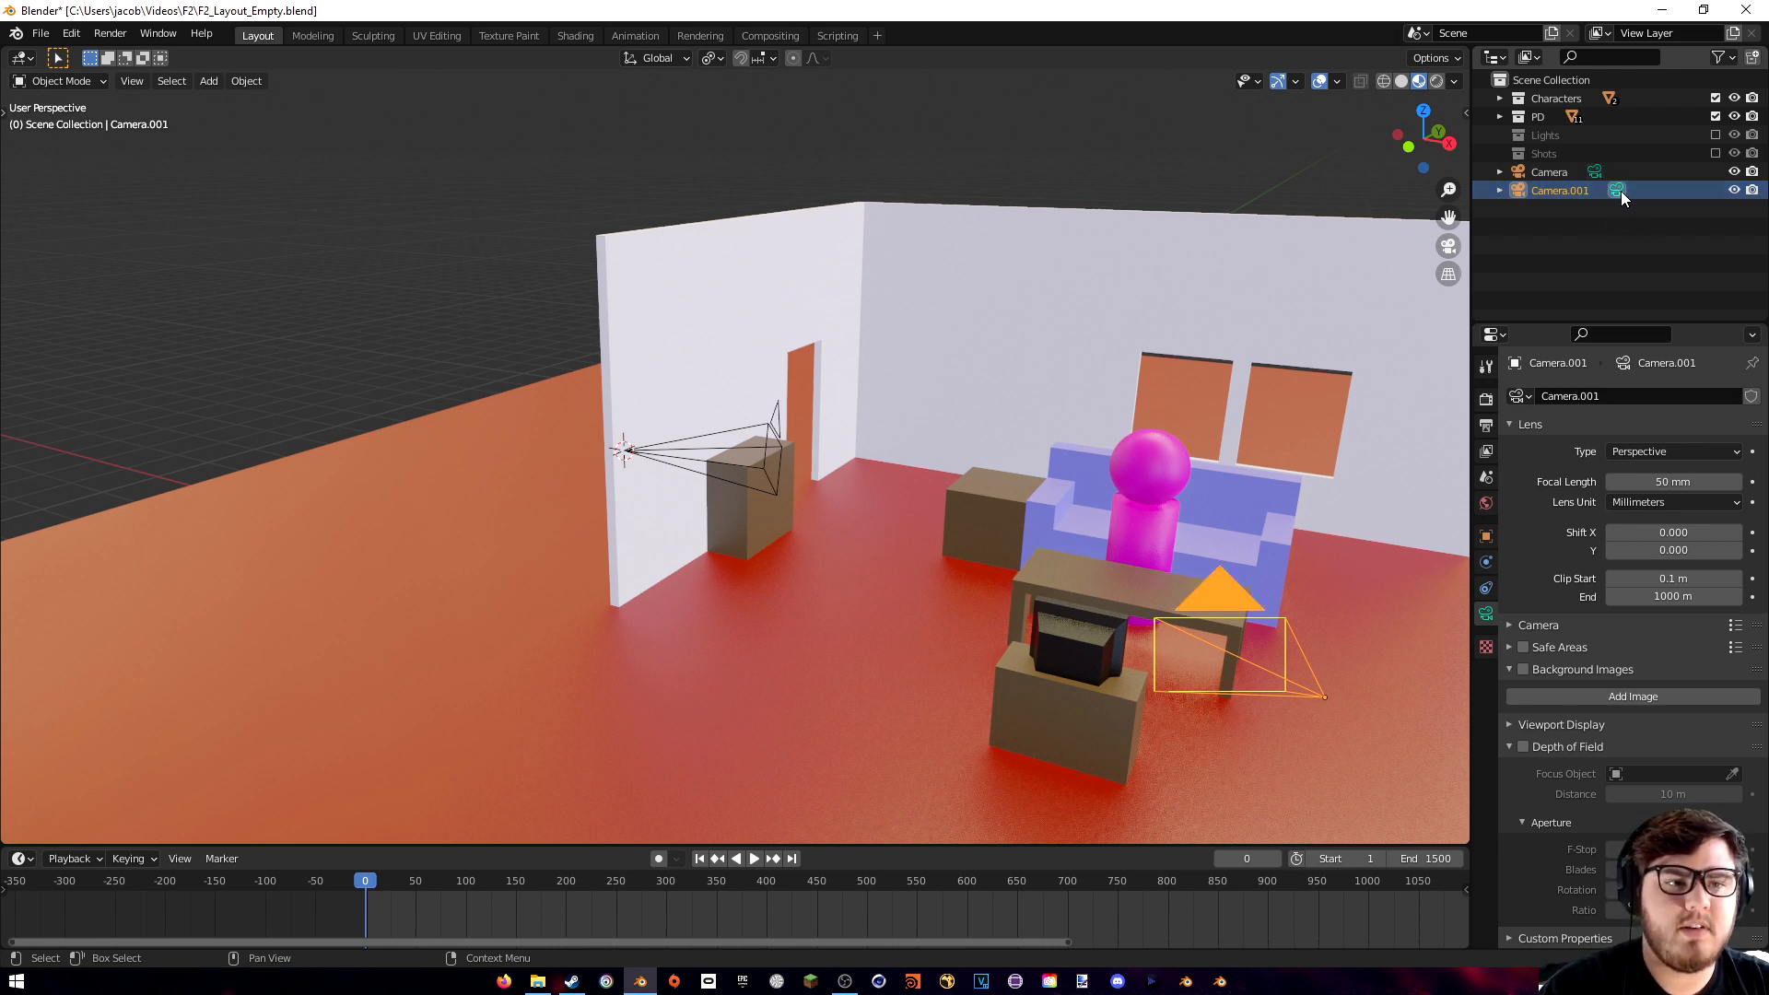
{"action": "left_click", "coordinate": [1448, 246]}
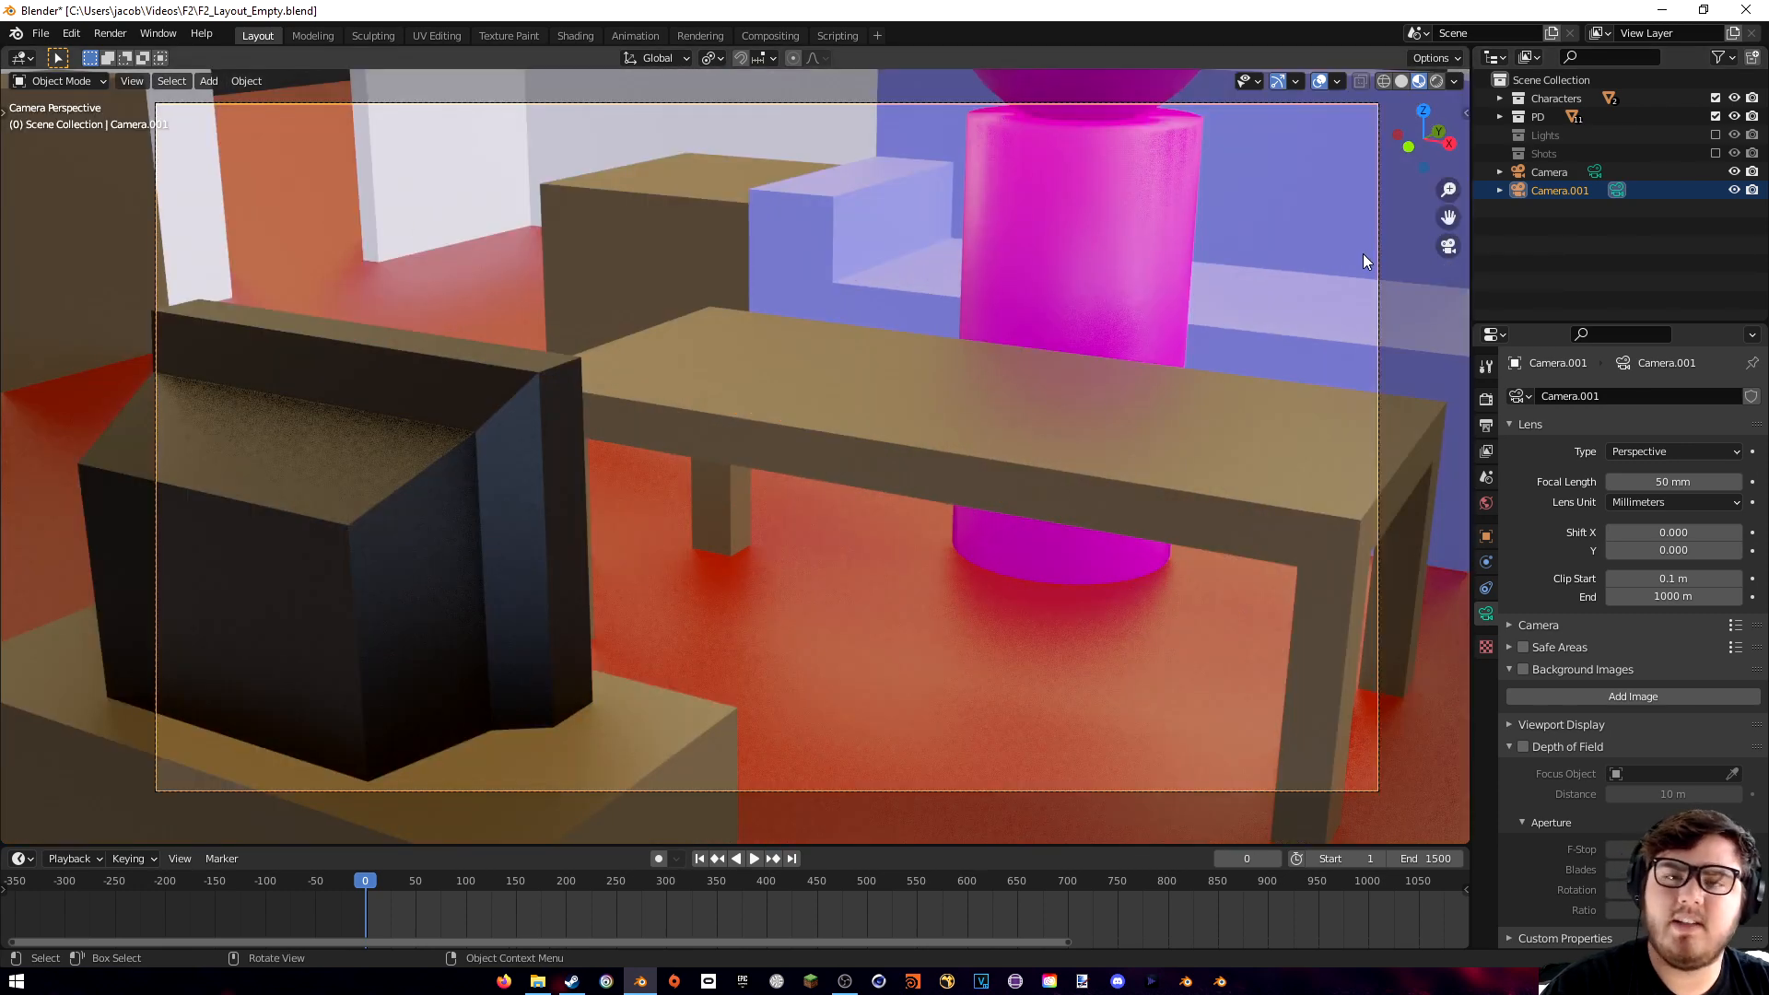
{"action": "left_click", "coordinate": [1449, 245]}
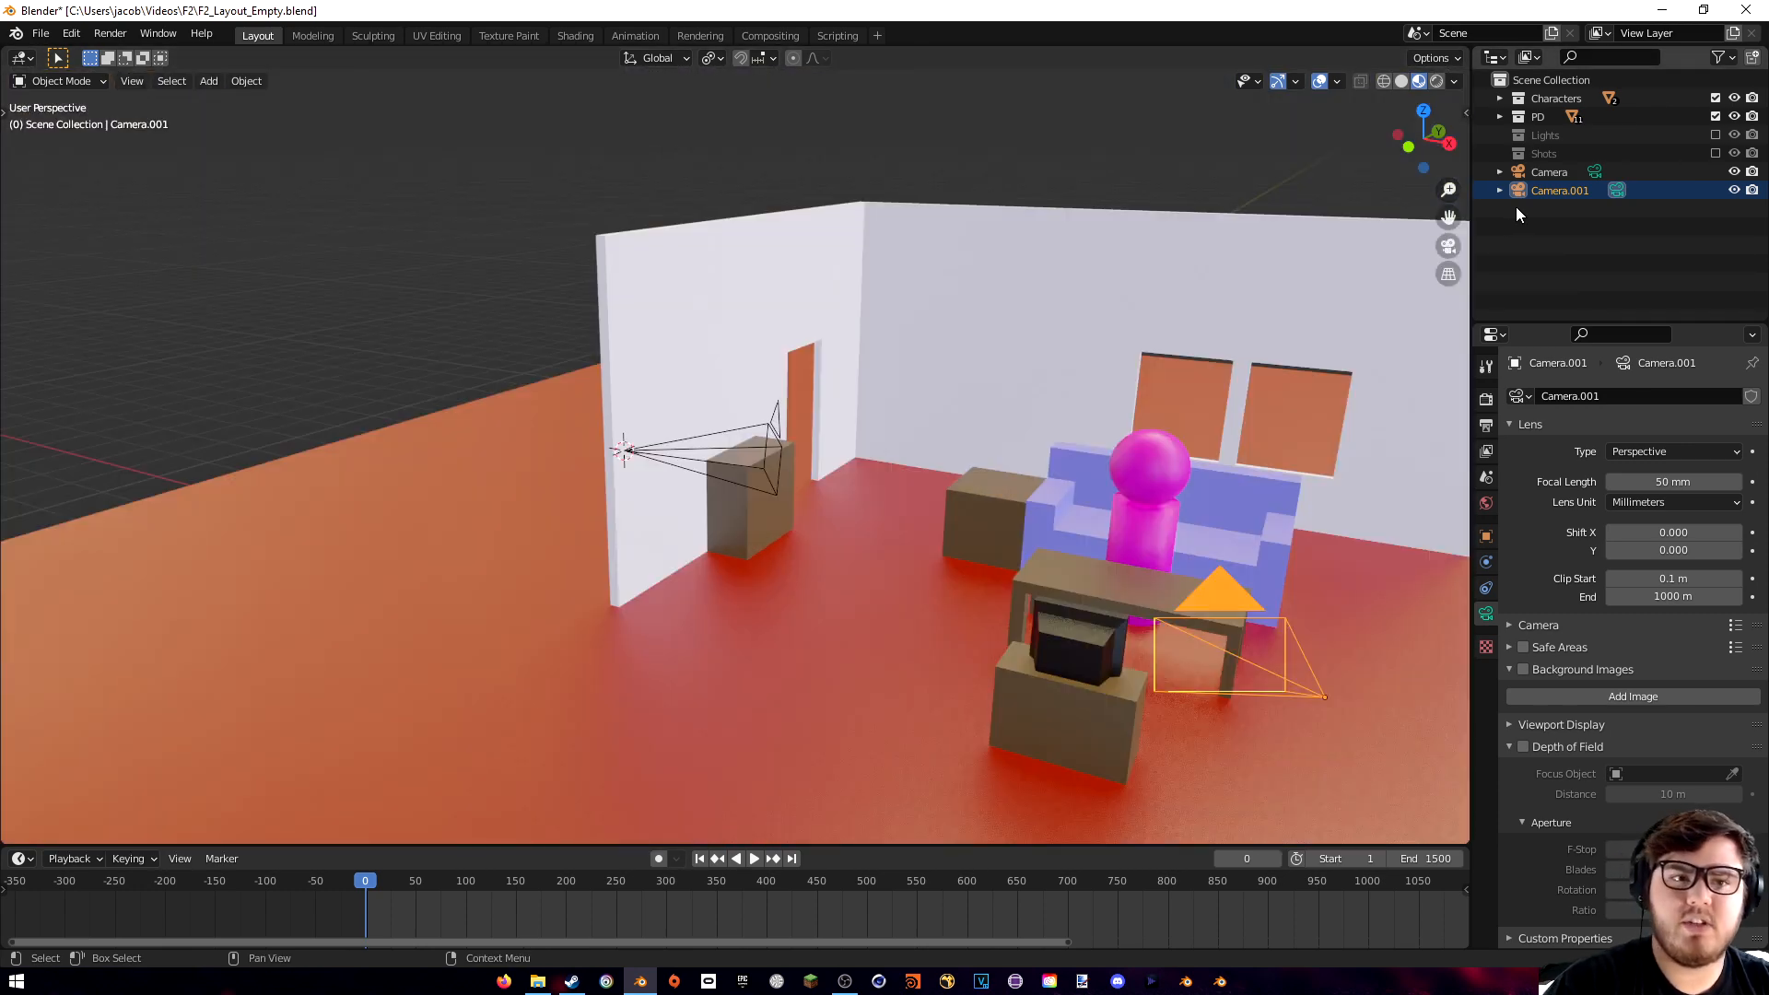
- Delete the second camera and make the original camera the active scene camera again
{"action": "key", "text": "x"}
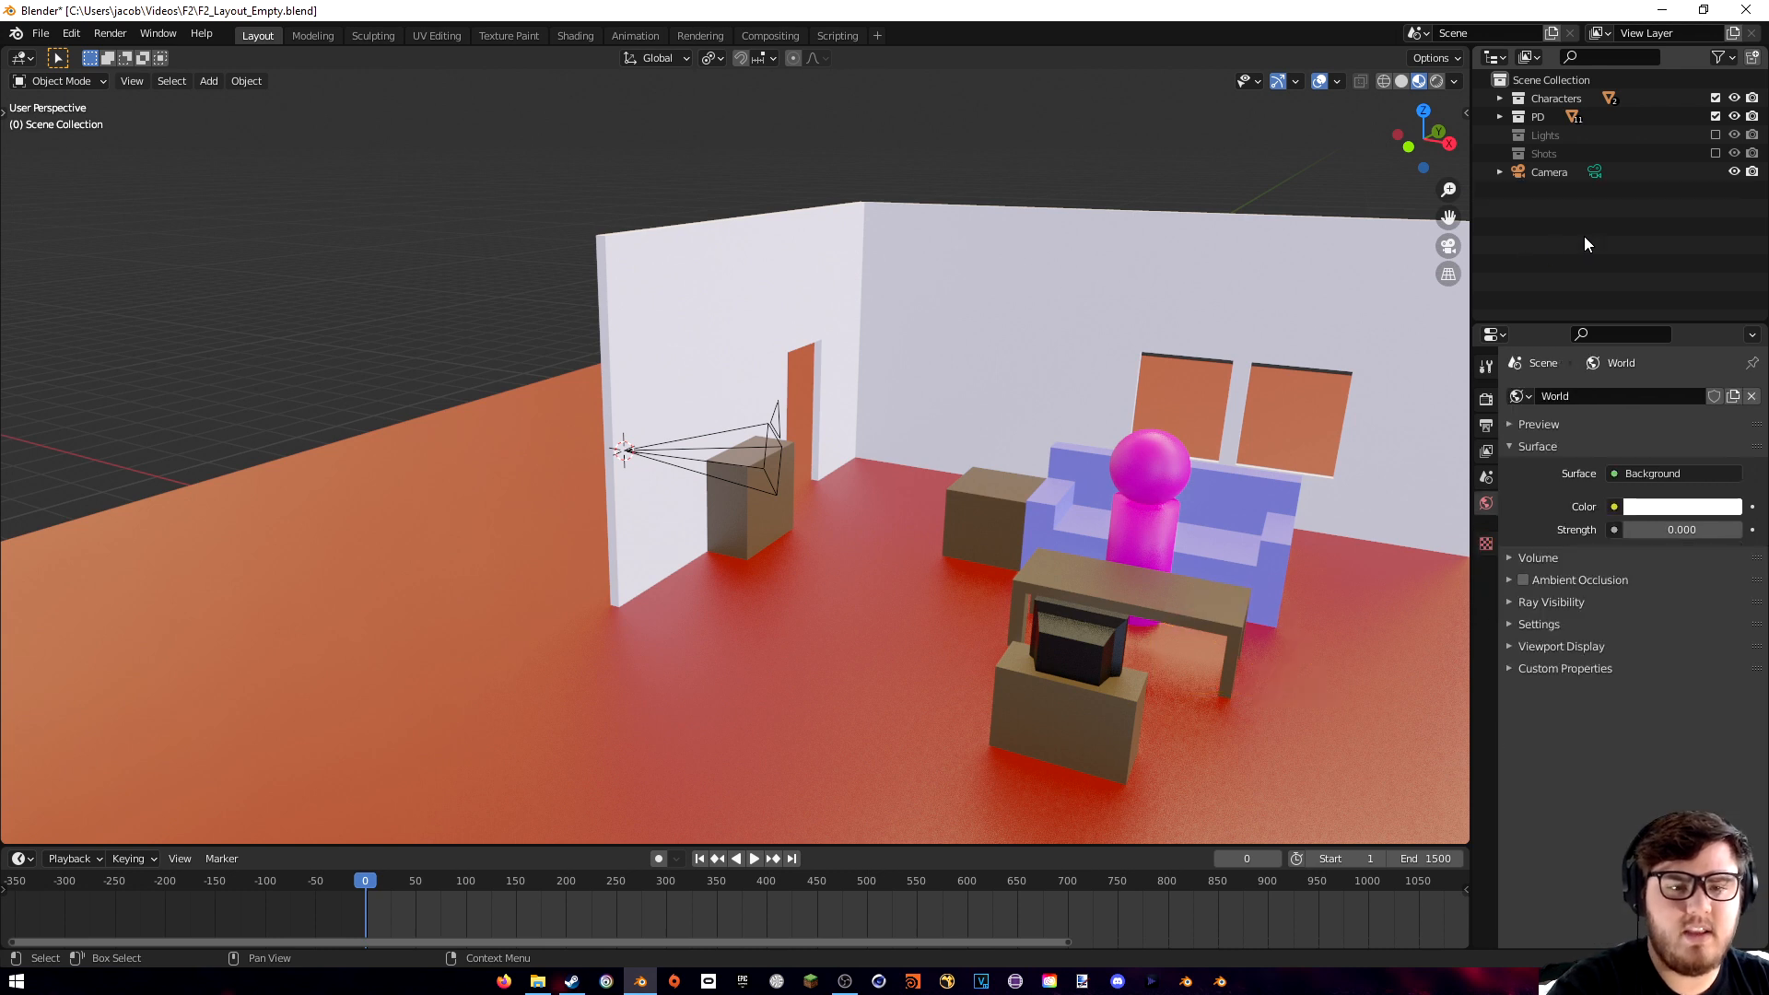
{"action": "left_click", "coordinate": [1612, 174]}
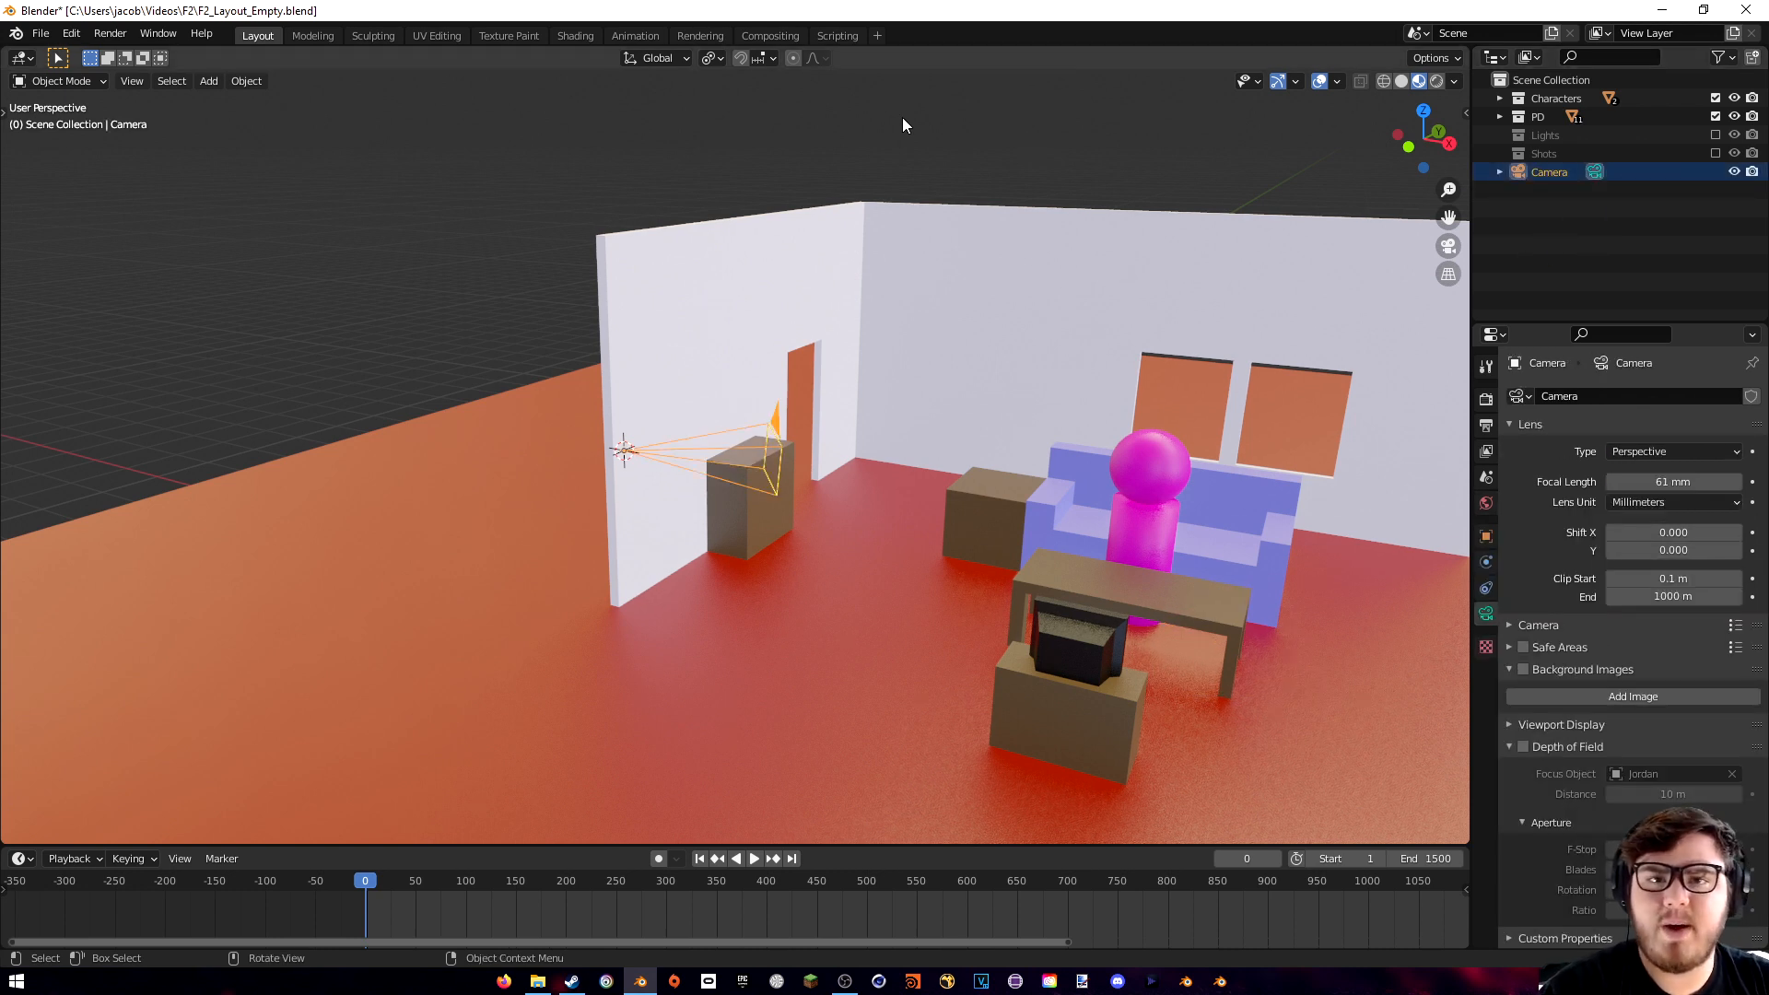
- Explore the room with Walk Navigation, moving forward, sideways and backward around the furniture, and cancel back to the starting view
{"action": "left_click", "coordinate": [134, 81]}
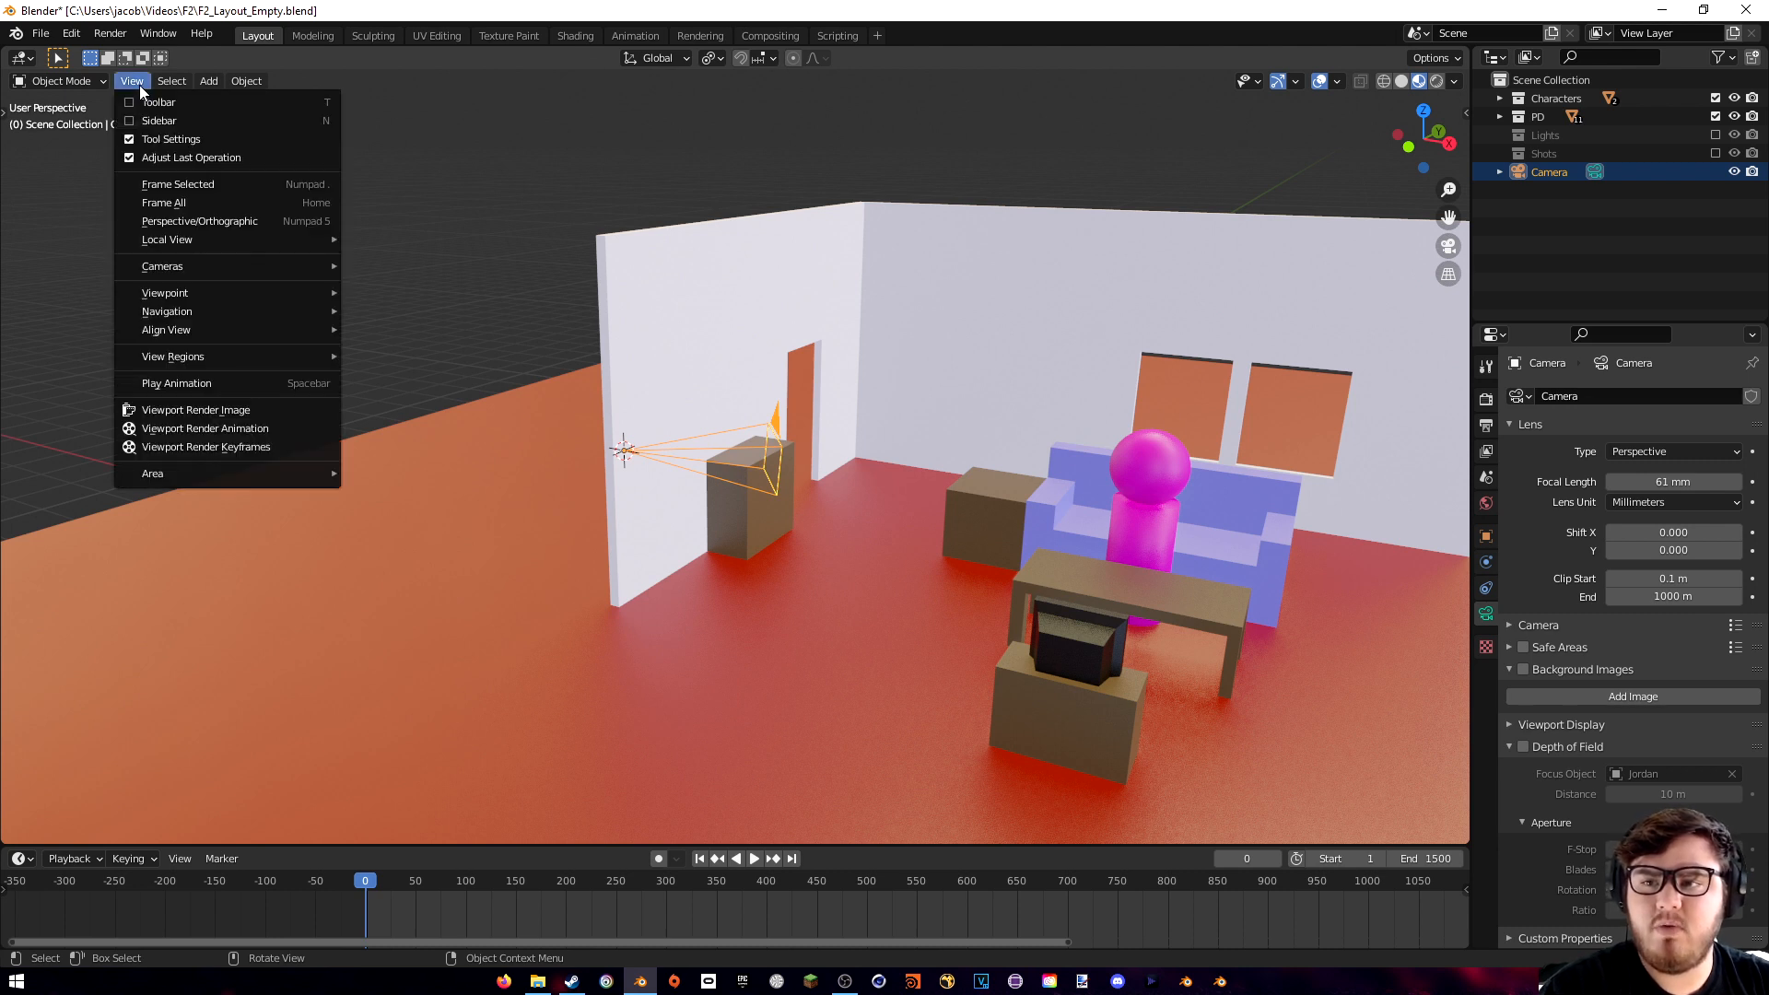
{"action": "mouse_move", "coordinate": [185, 311]}
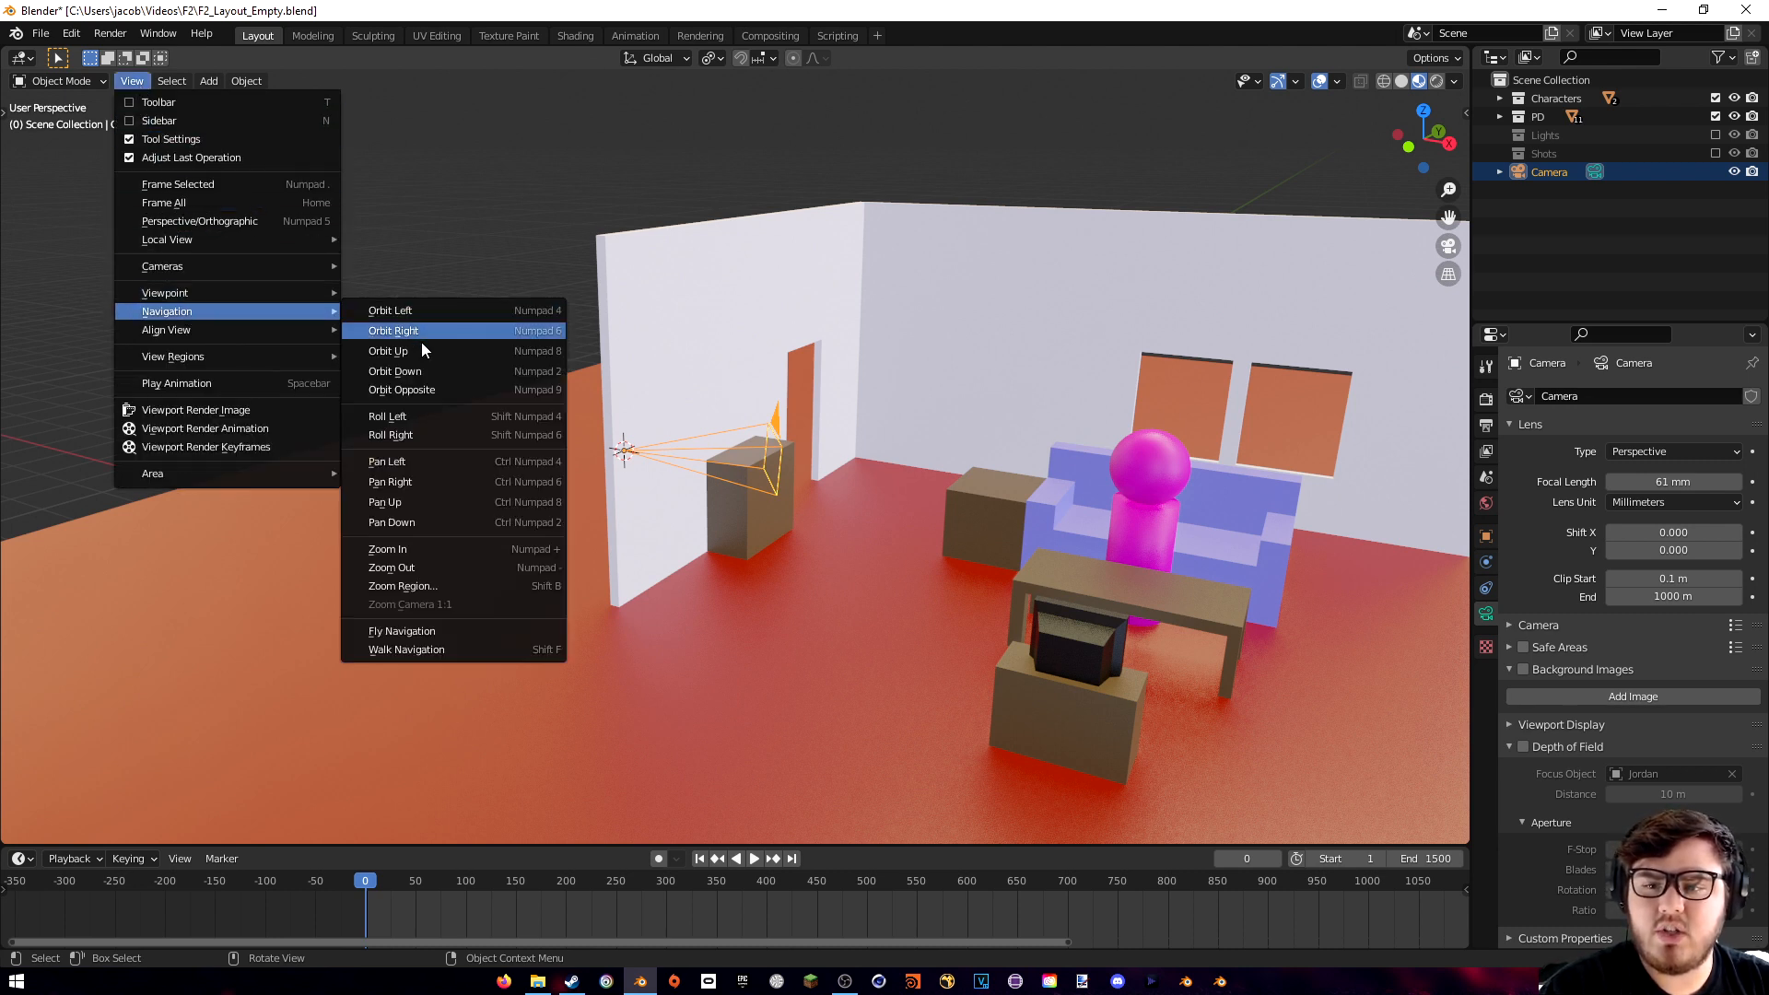
{"action": "left_click", "coordinate": [422, 649]}
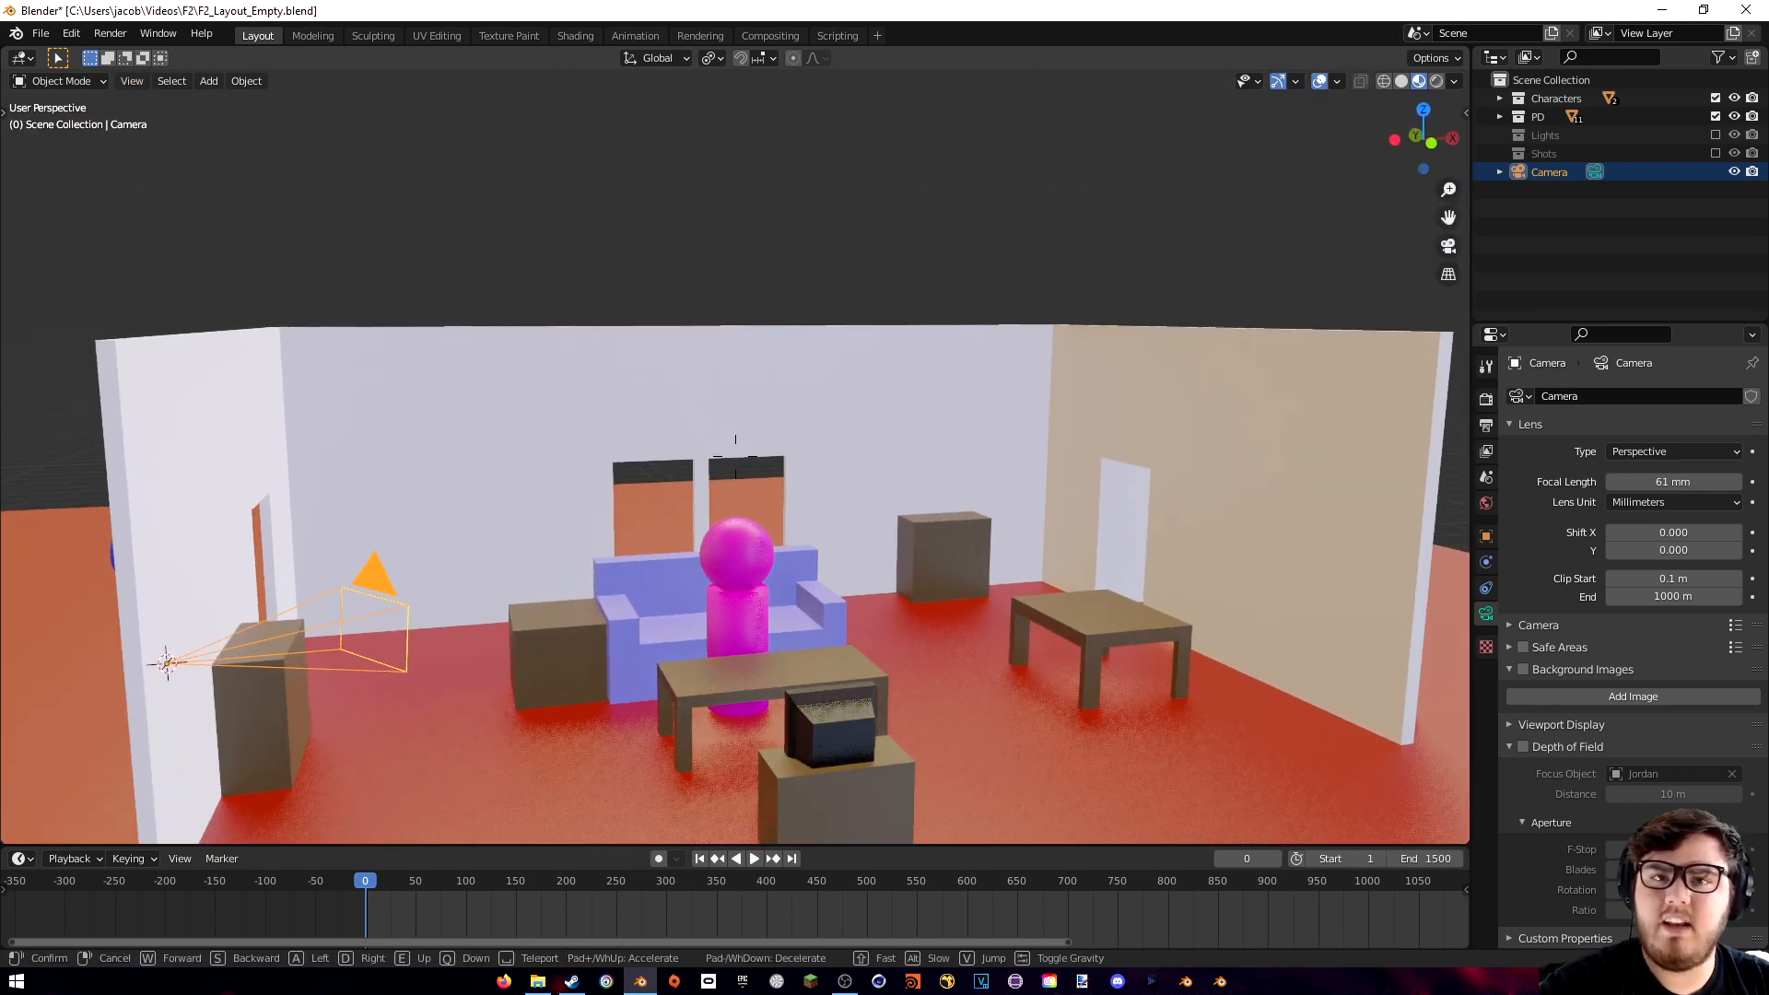
{"action": "key", "text": "w"}
{"action": "key", "text": "d"}
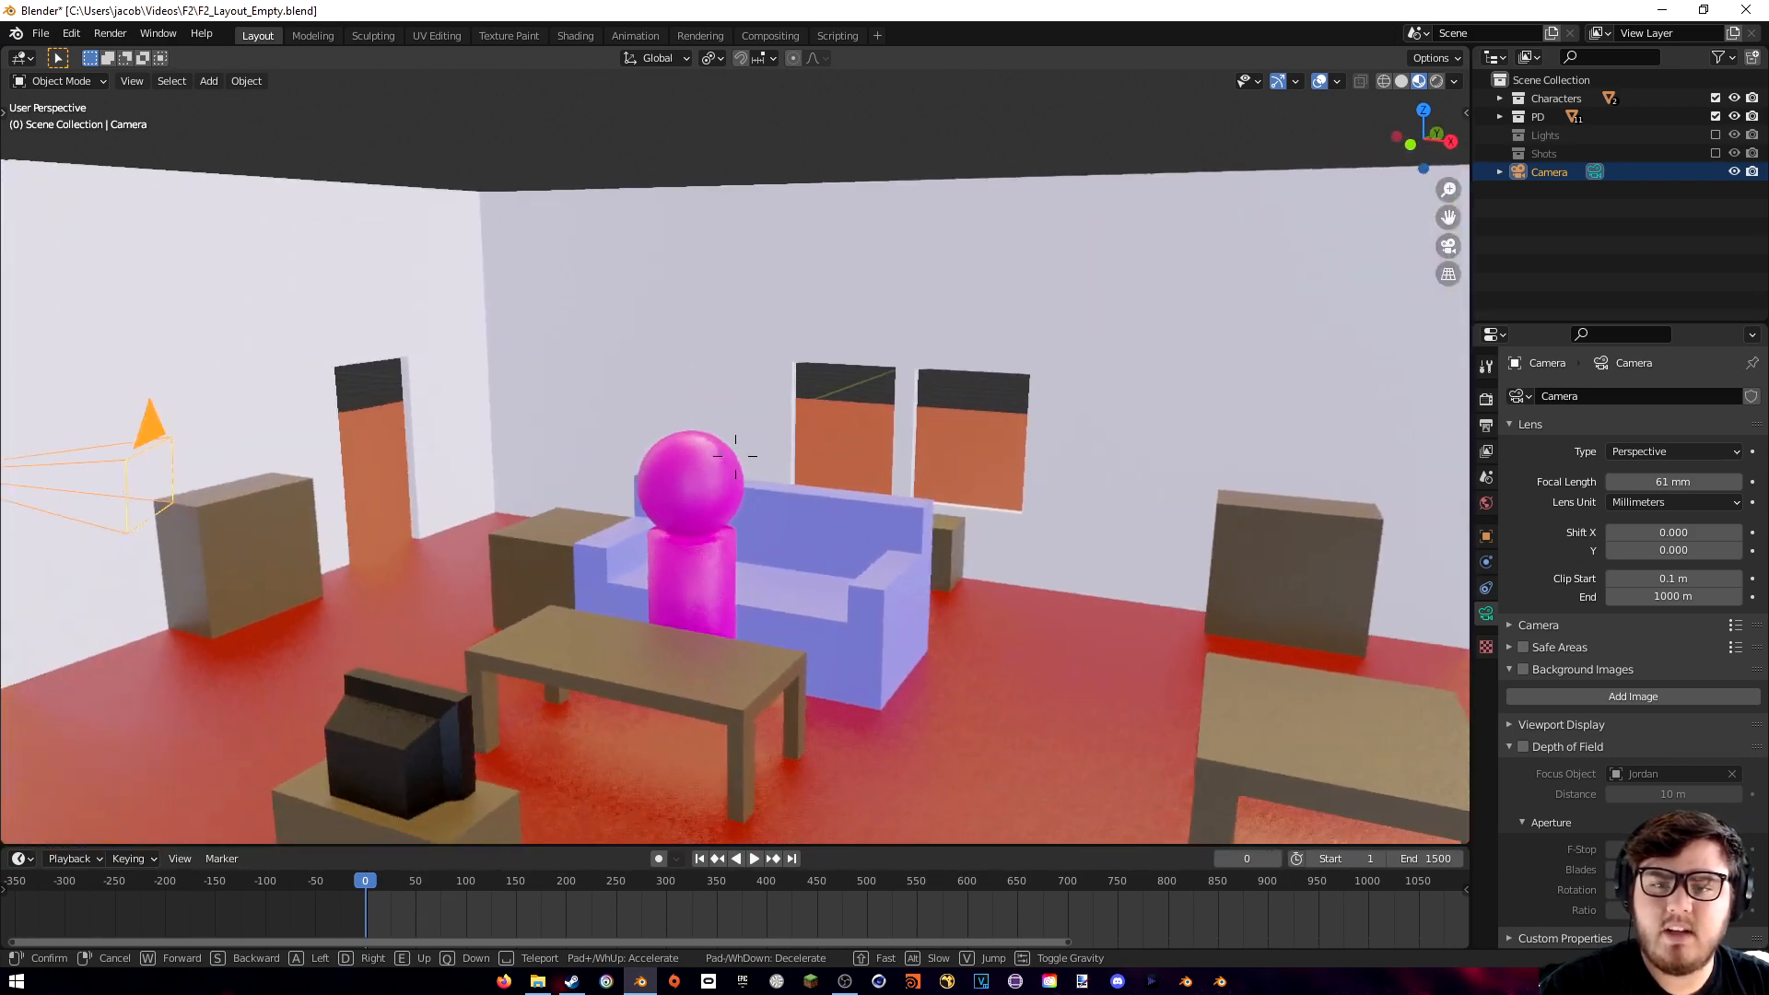
{"action": "key", "text": "d"}
{"action": "key", "text": "a"}
{"action": "key", "text": "d"}
{"action": "key", "text": "a"}
{"action": "key", "text": "d"}
{"action": "key", "text": "s"}
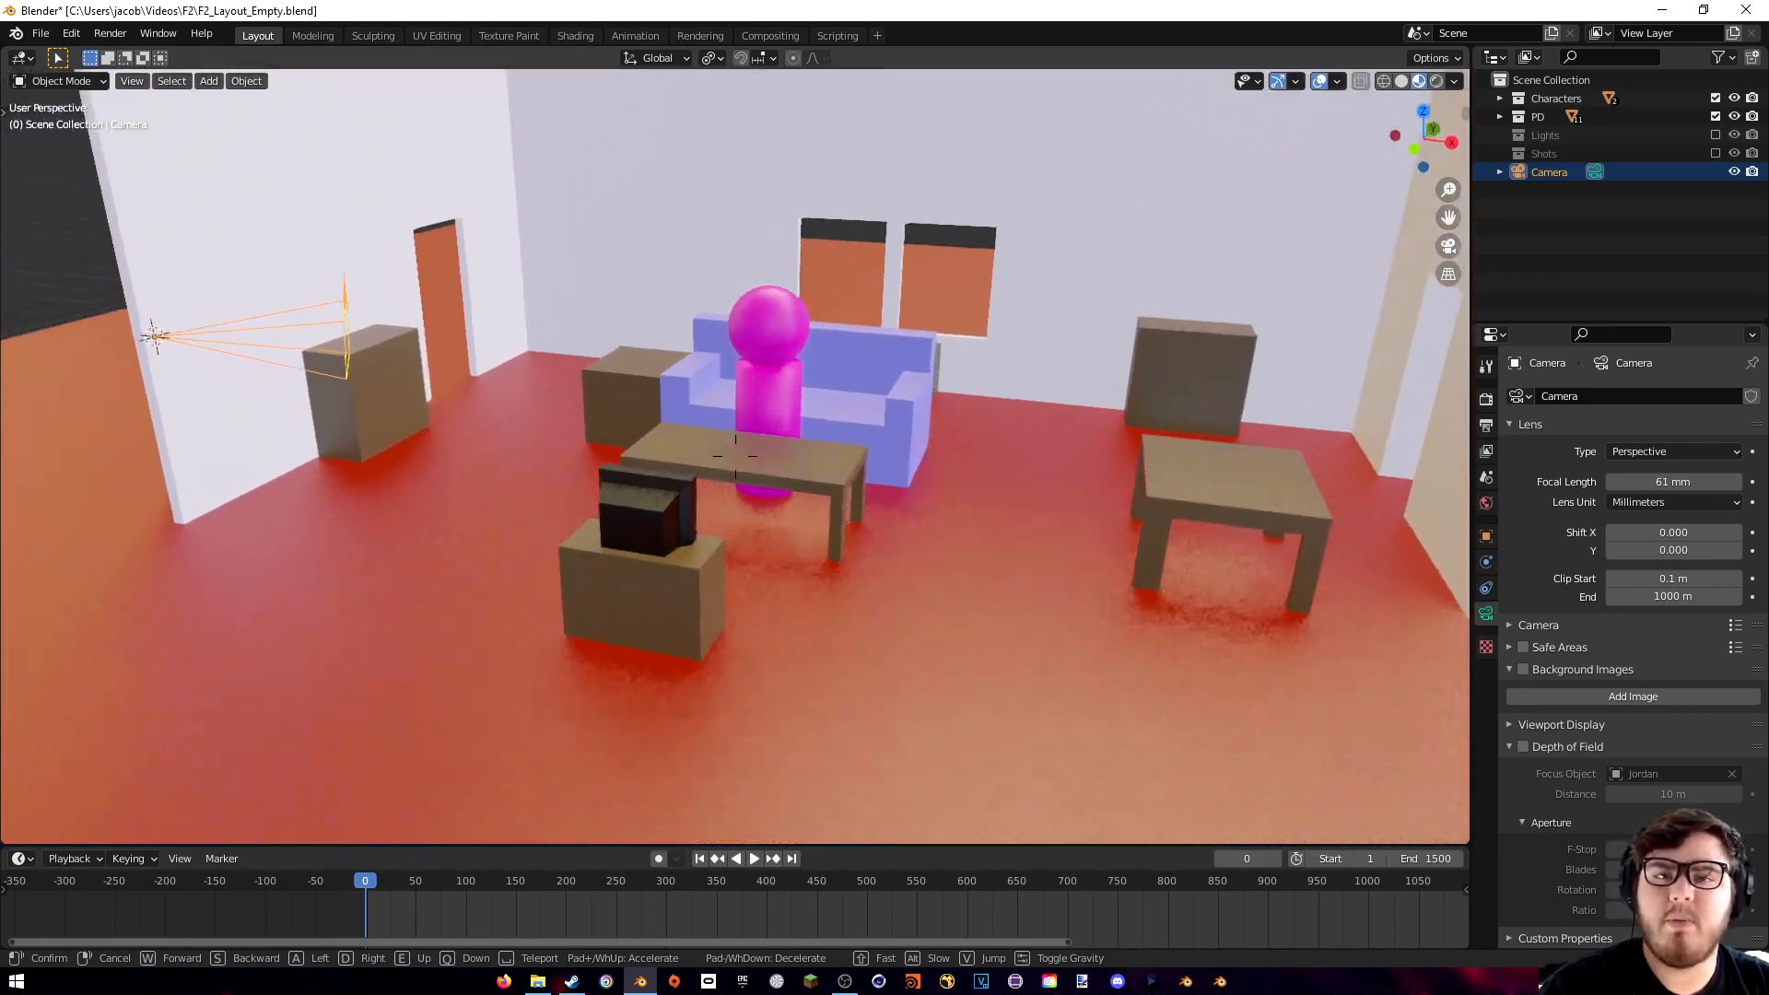
{"action": "key", "text": "s"}
{"action": "key", "text": "d"}
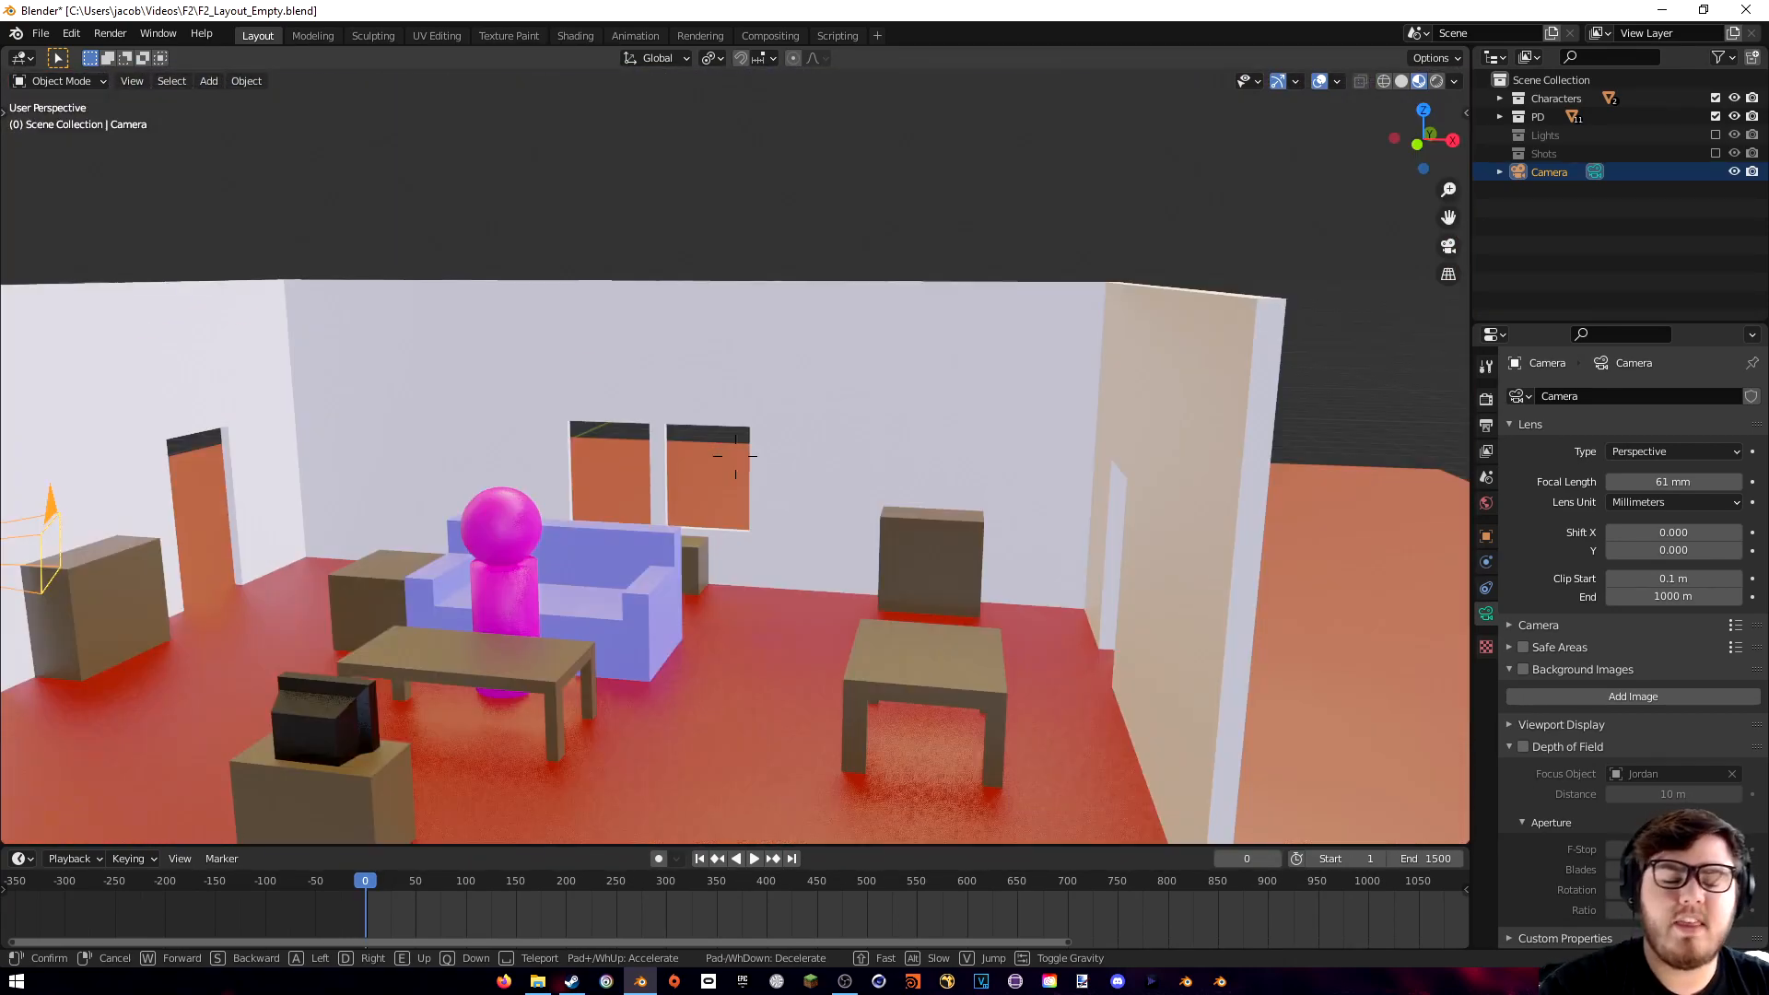
{"action": "key", "text": "a"}
{"action": "key", "text": "s"}
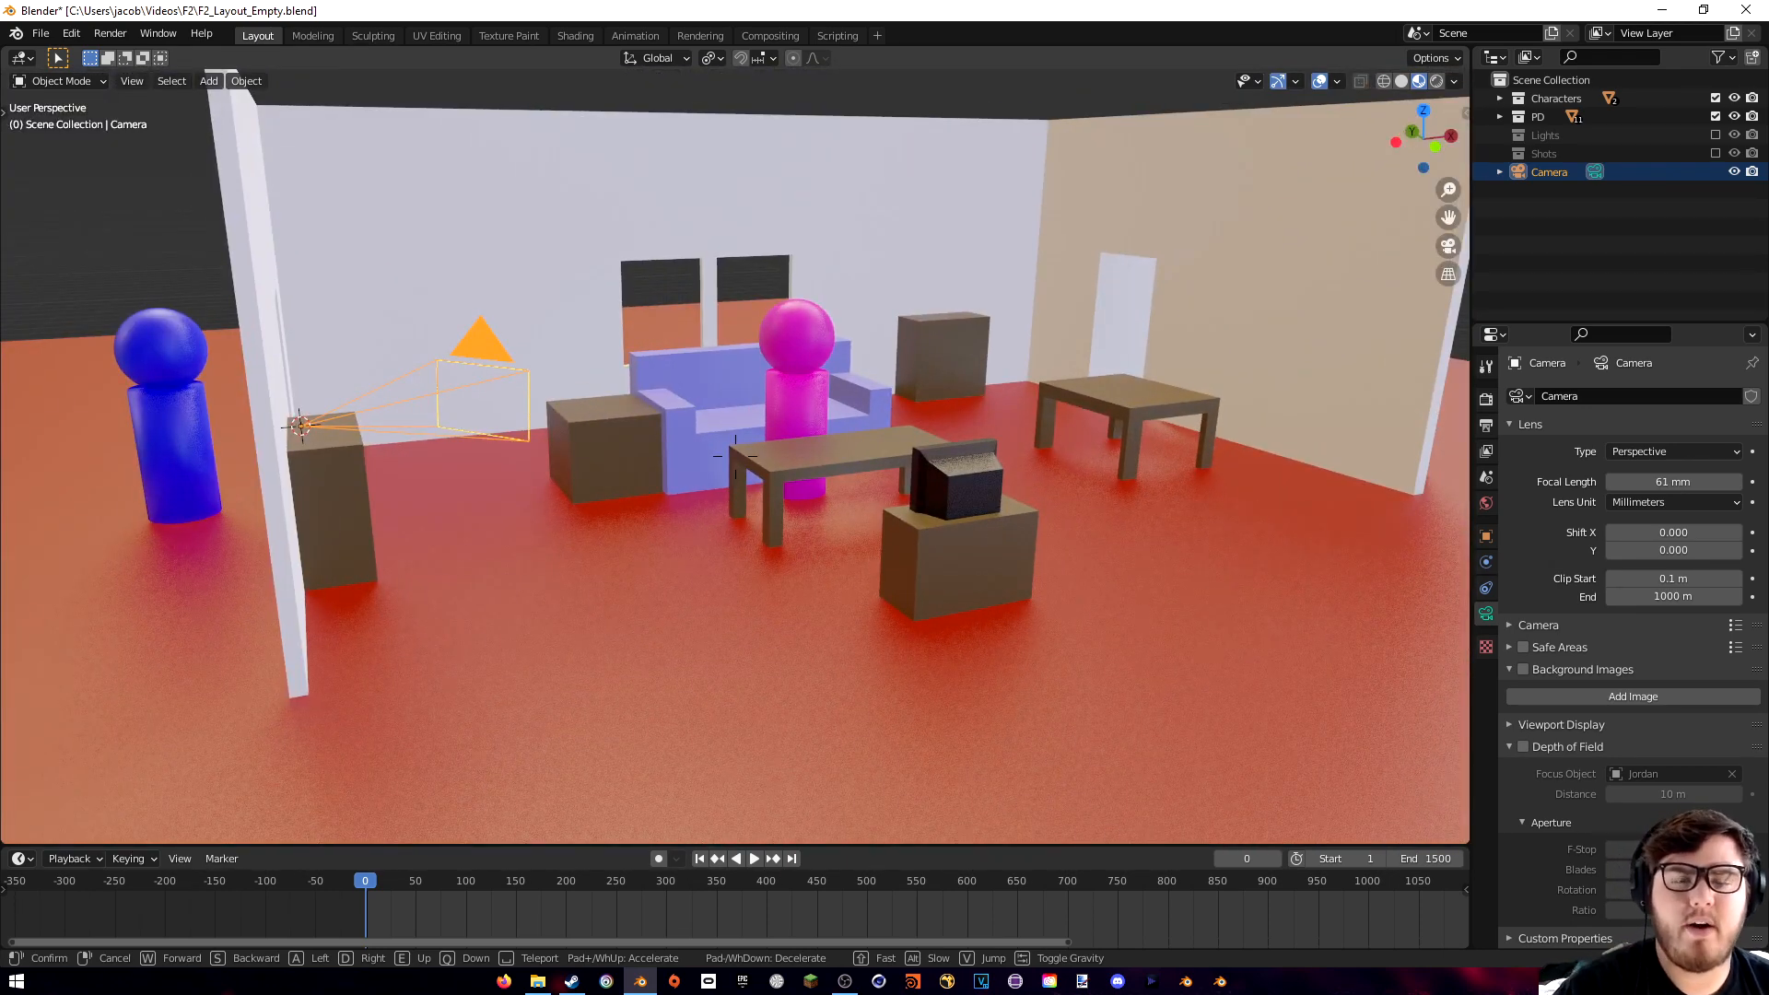
{"action": "key", "text": "Escape"}
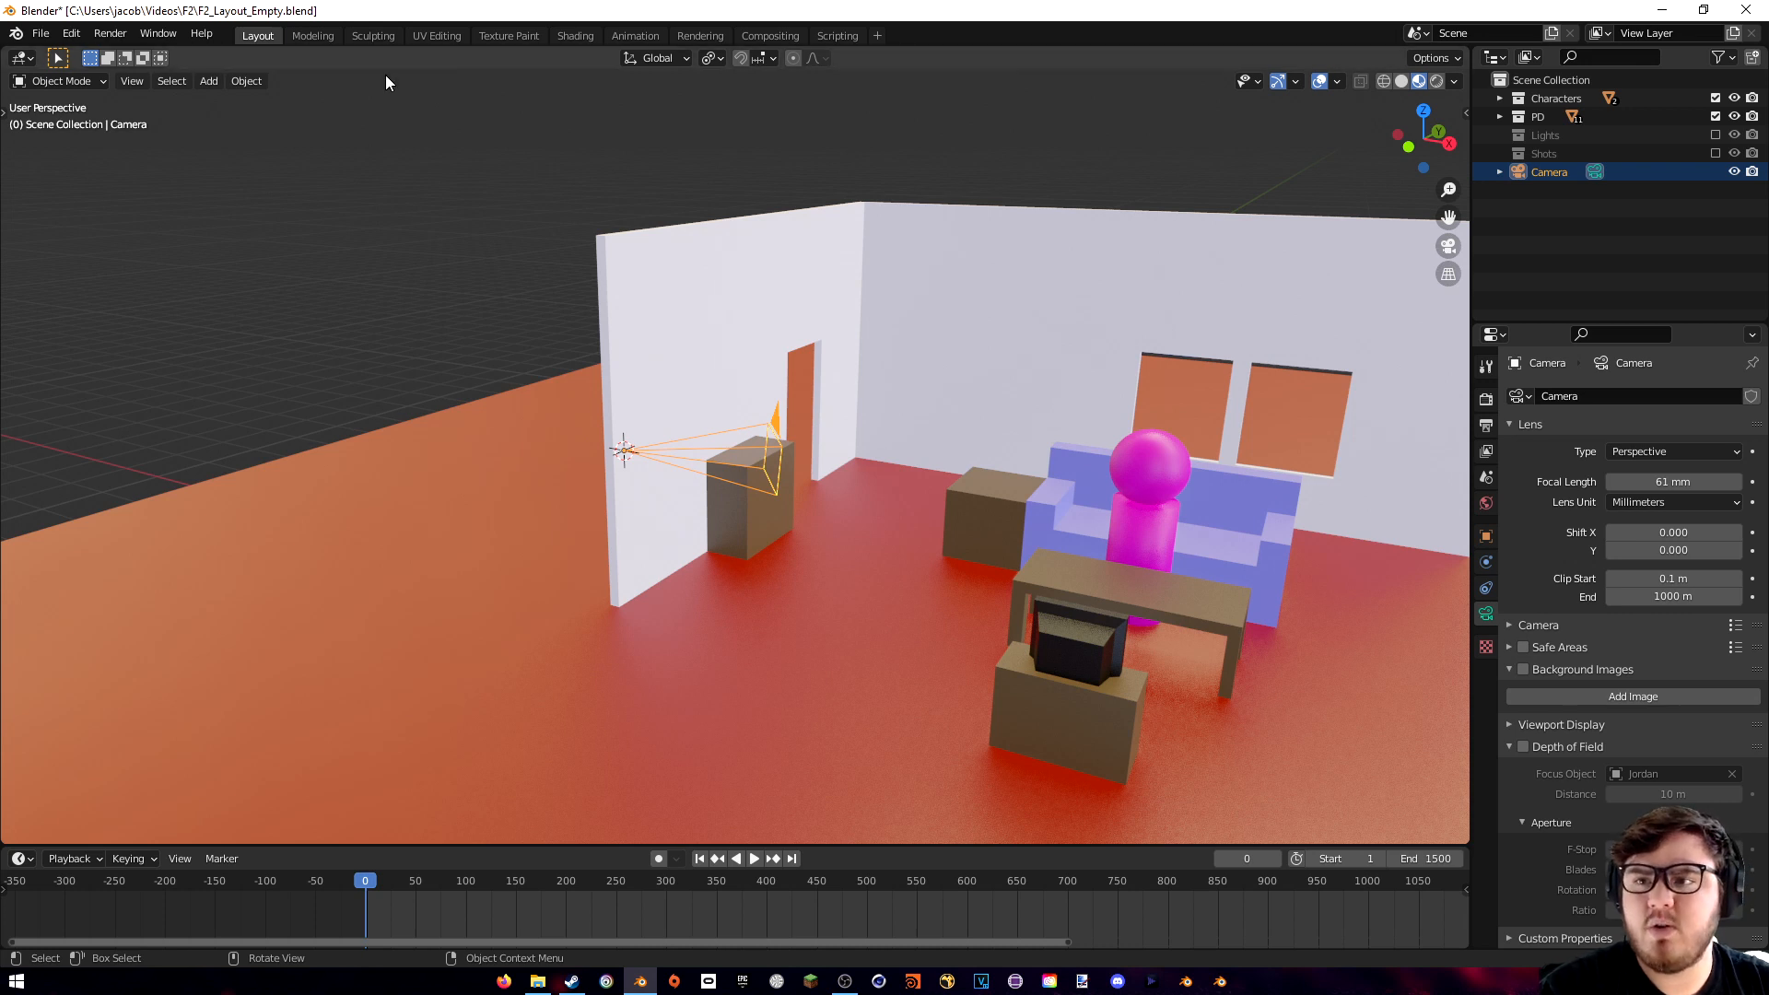
- Assign Shift+F as the shortcut for the Walk Navigation command
{"action": "left_click", "coordinate": [132, 81]}
{"action": "mouse_move", "coordinate": [184, 311]}
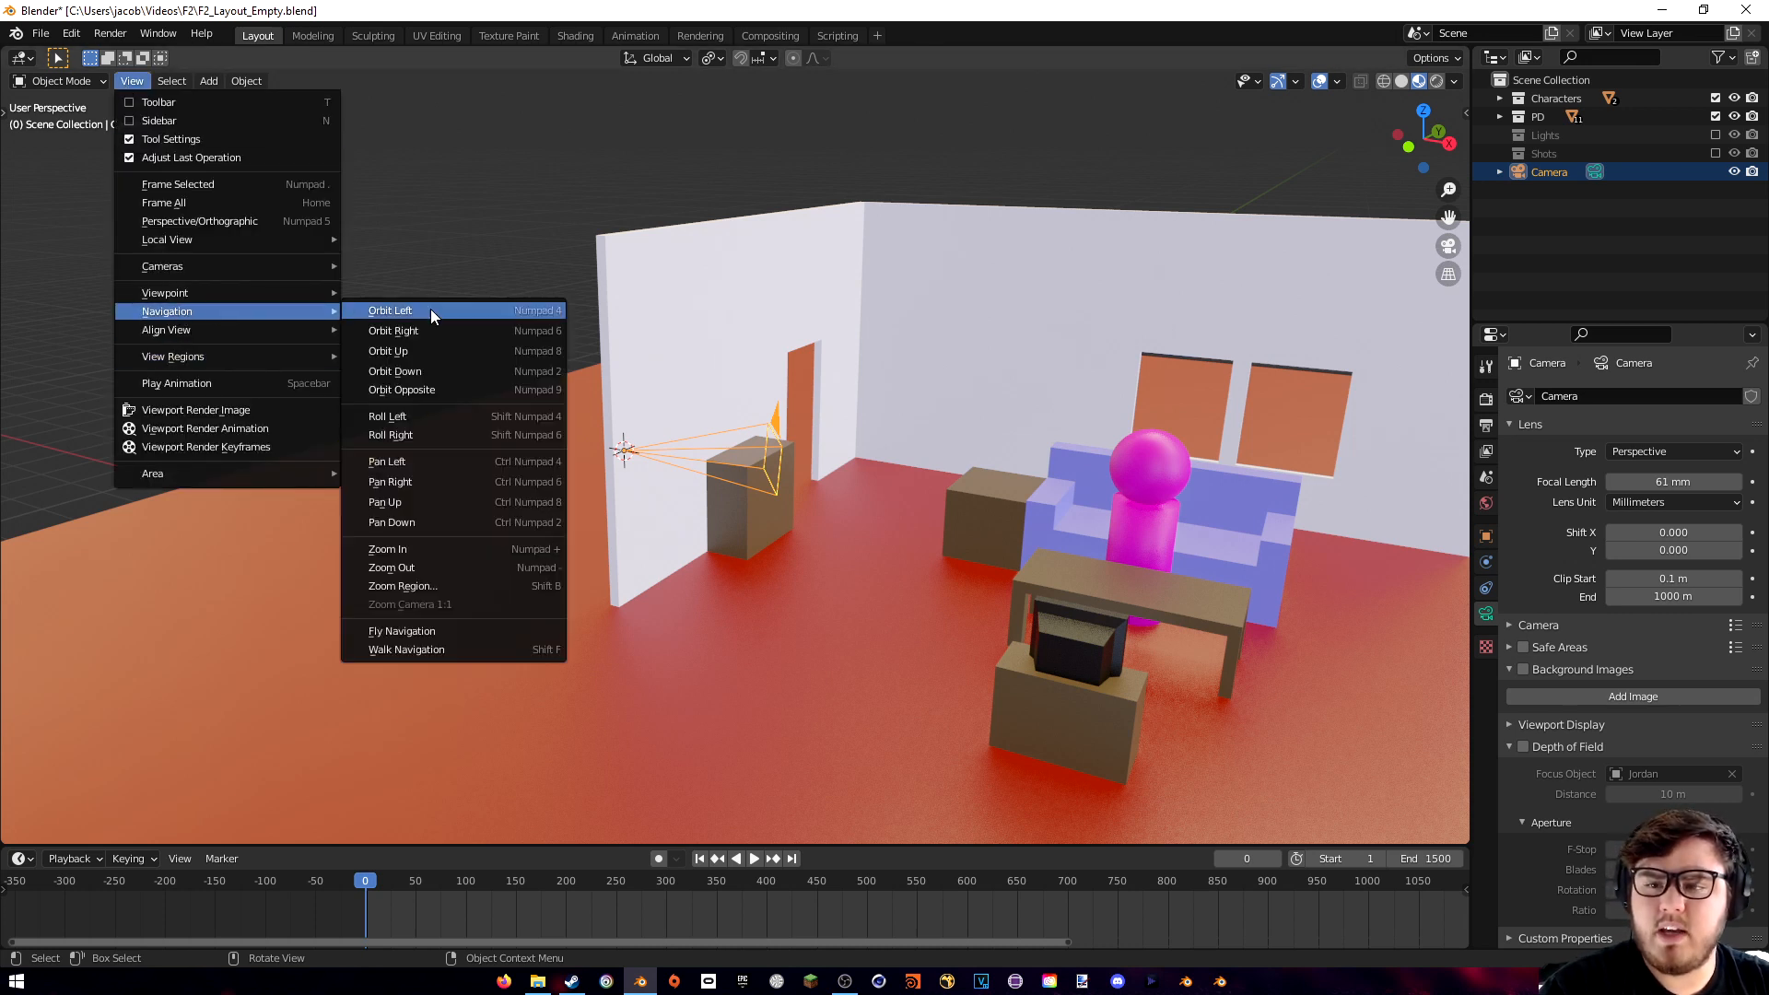
{"action": "right_click", "coordinate": [407, 650]}
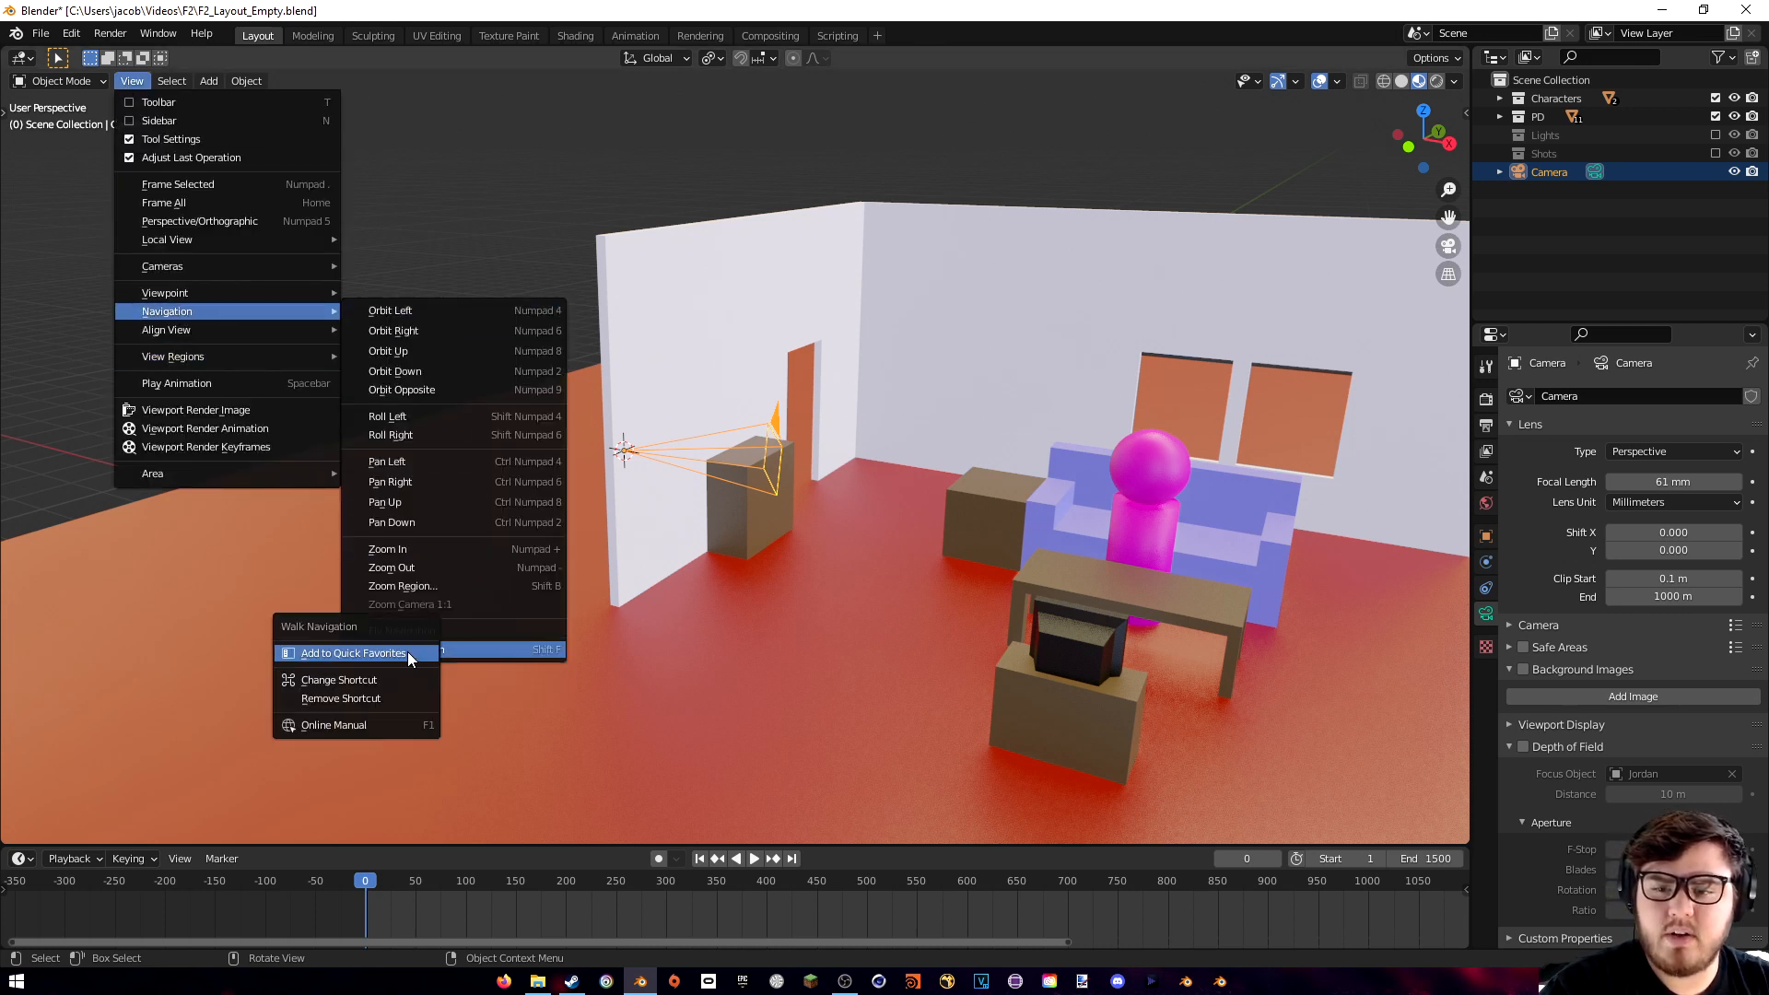
{"action": "left_click", "coordinate": [324, 680]}
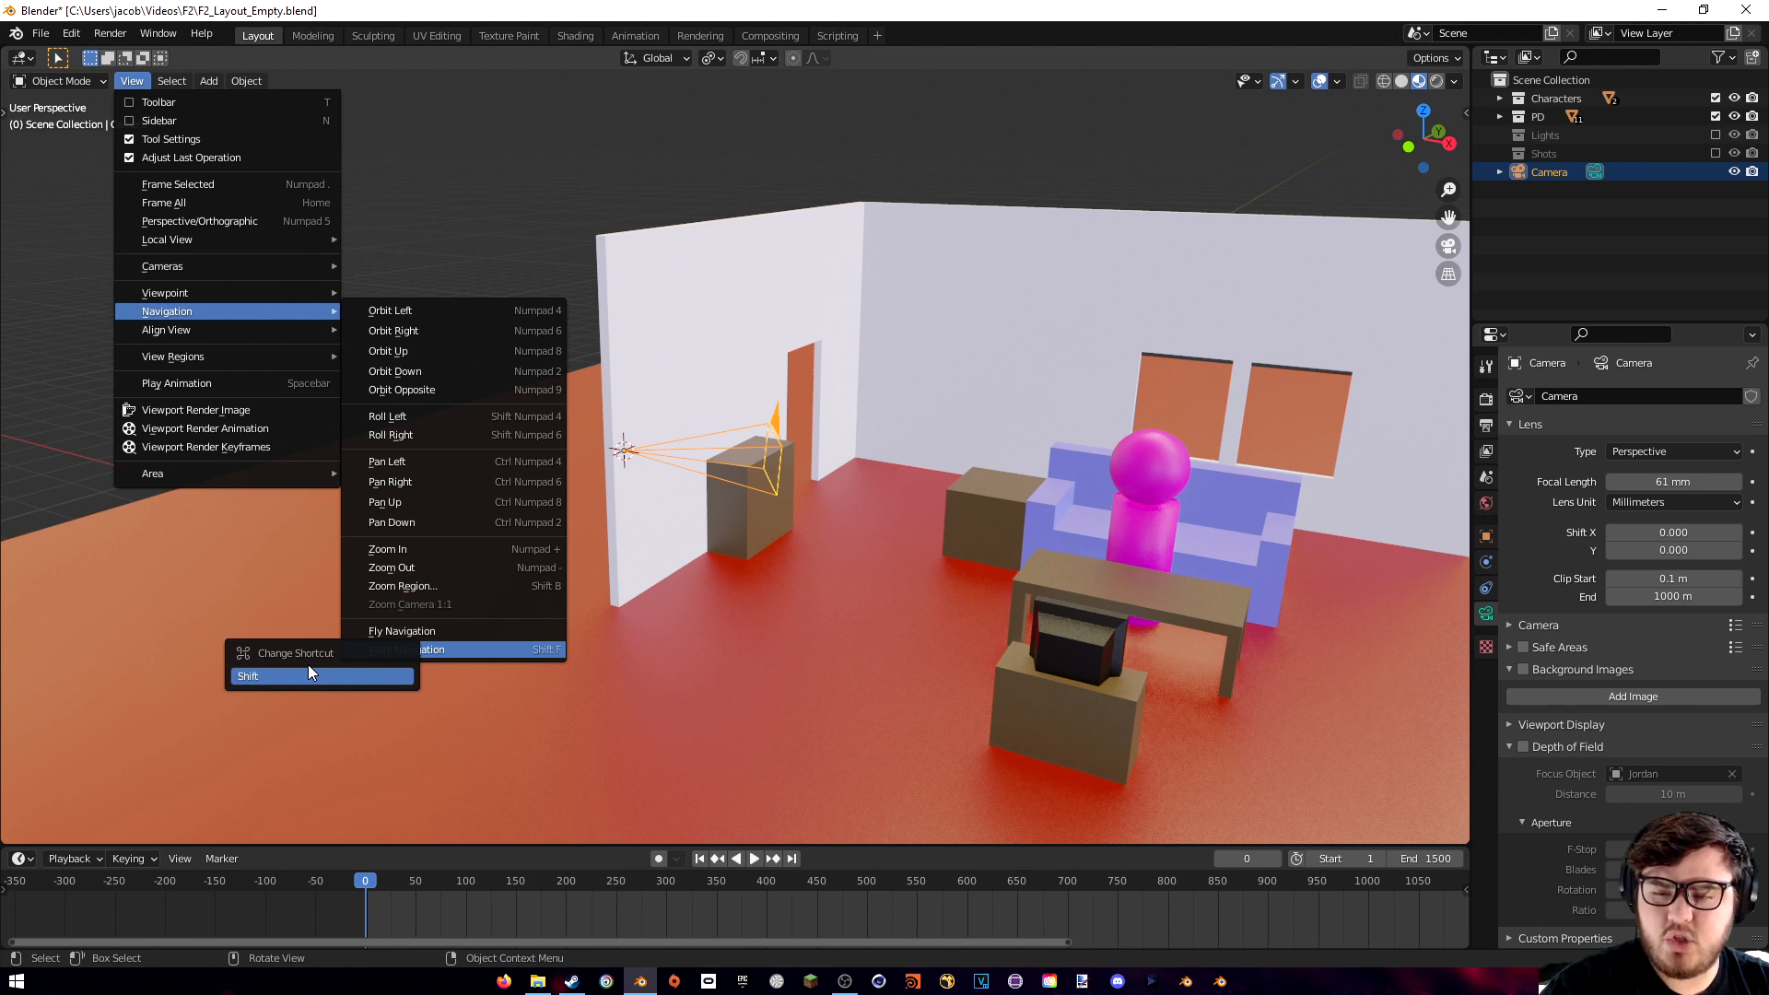
{"action": "key", "text": "shift+f"}
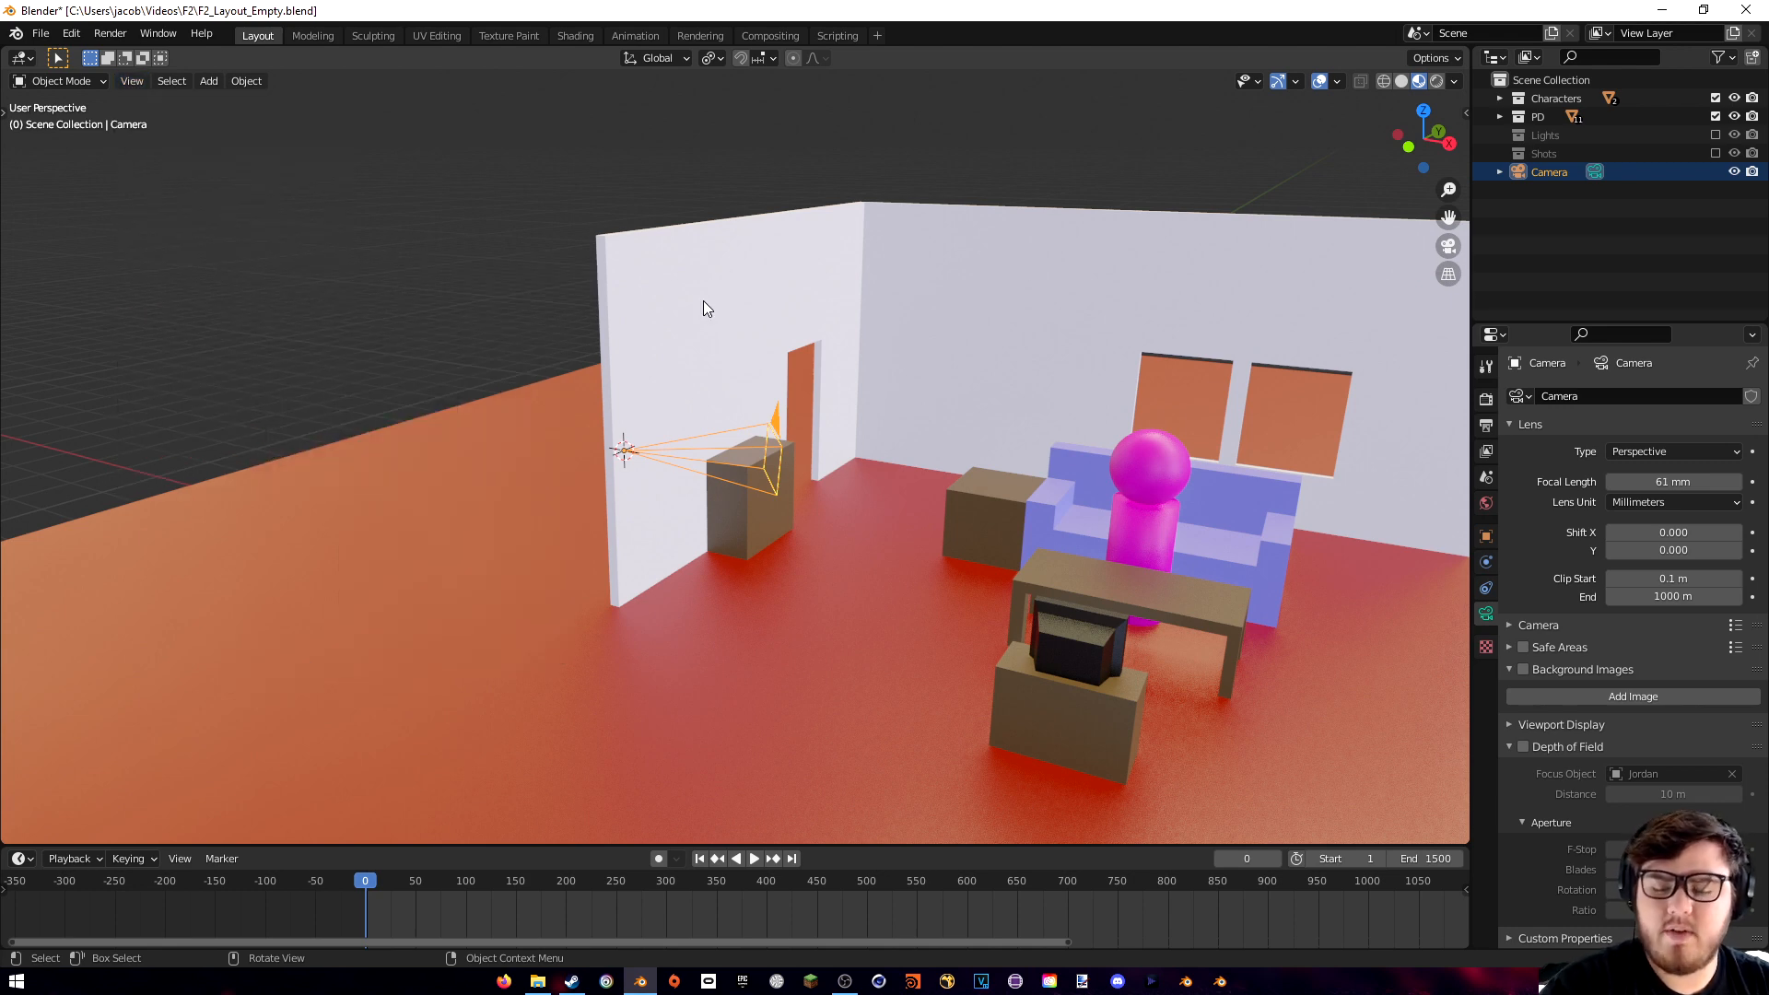
- Test the Walk Navigation shortcut by moving toward the sofa area, cancel it and look through the active camera
{"action": "key", "text": "shift+f"}
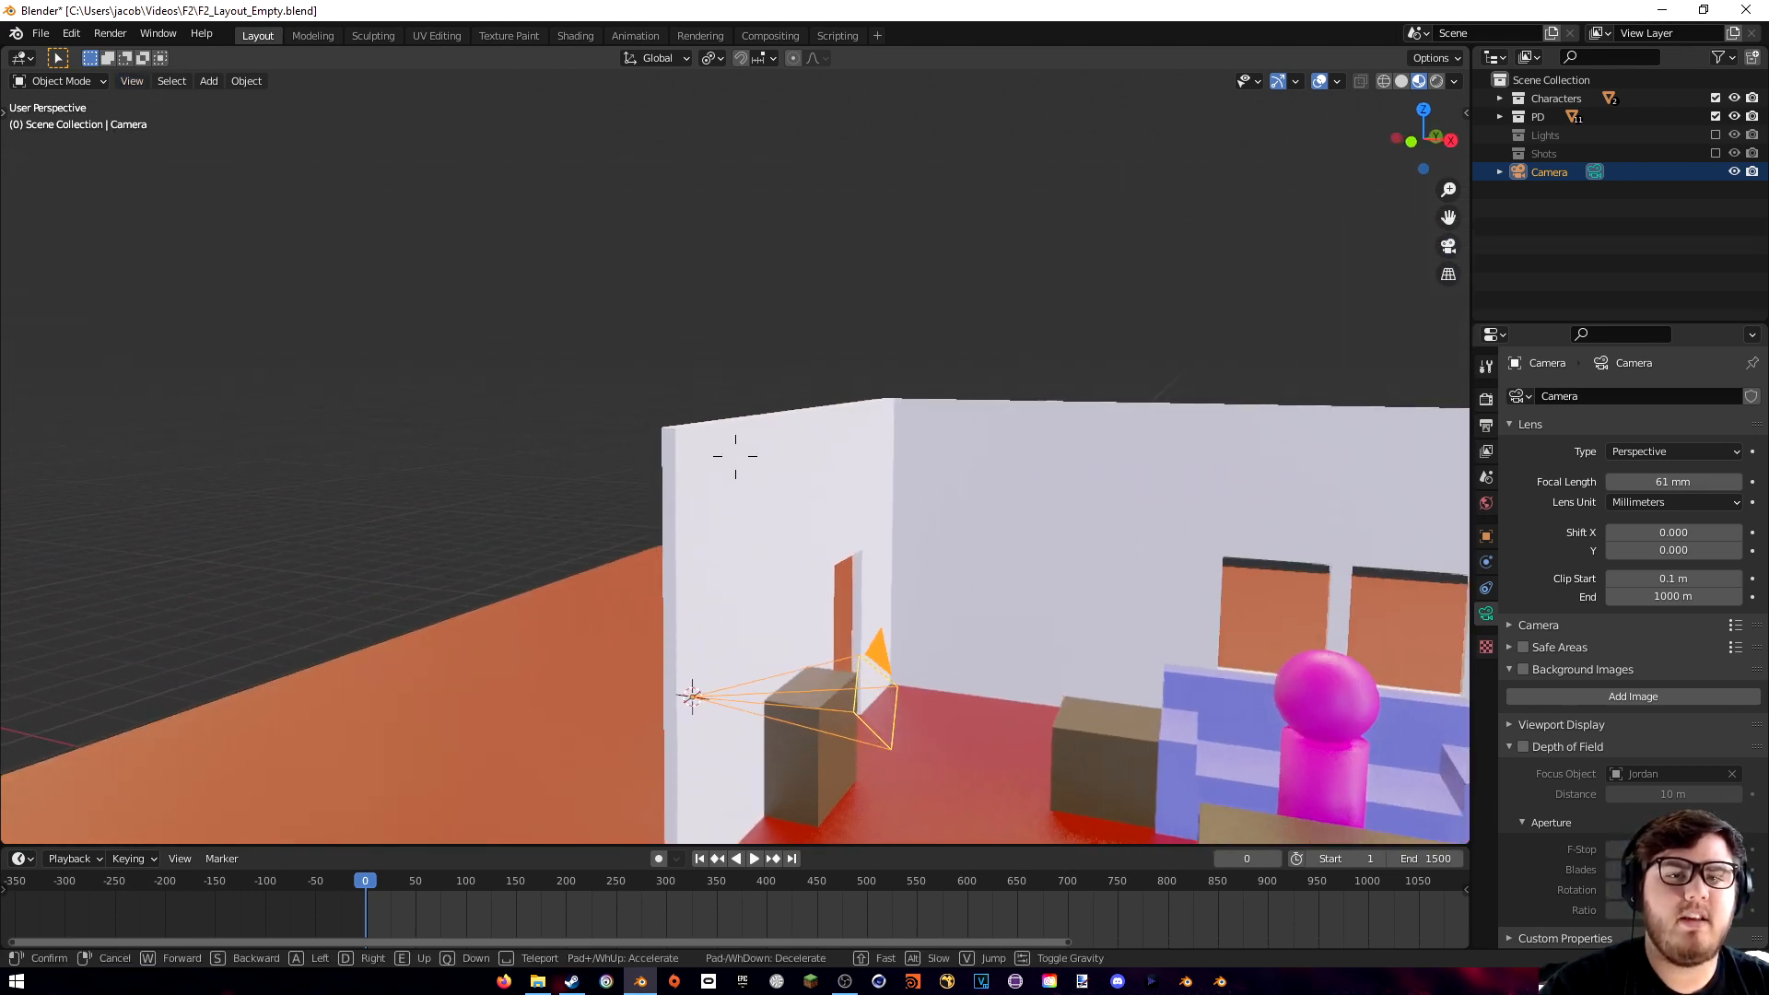
{"action": "key", "text": "w"}
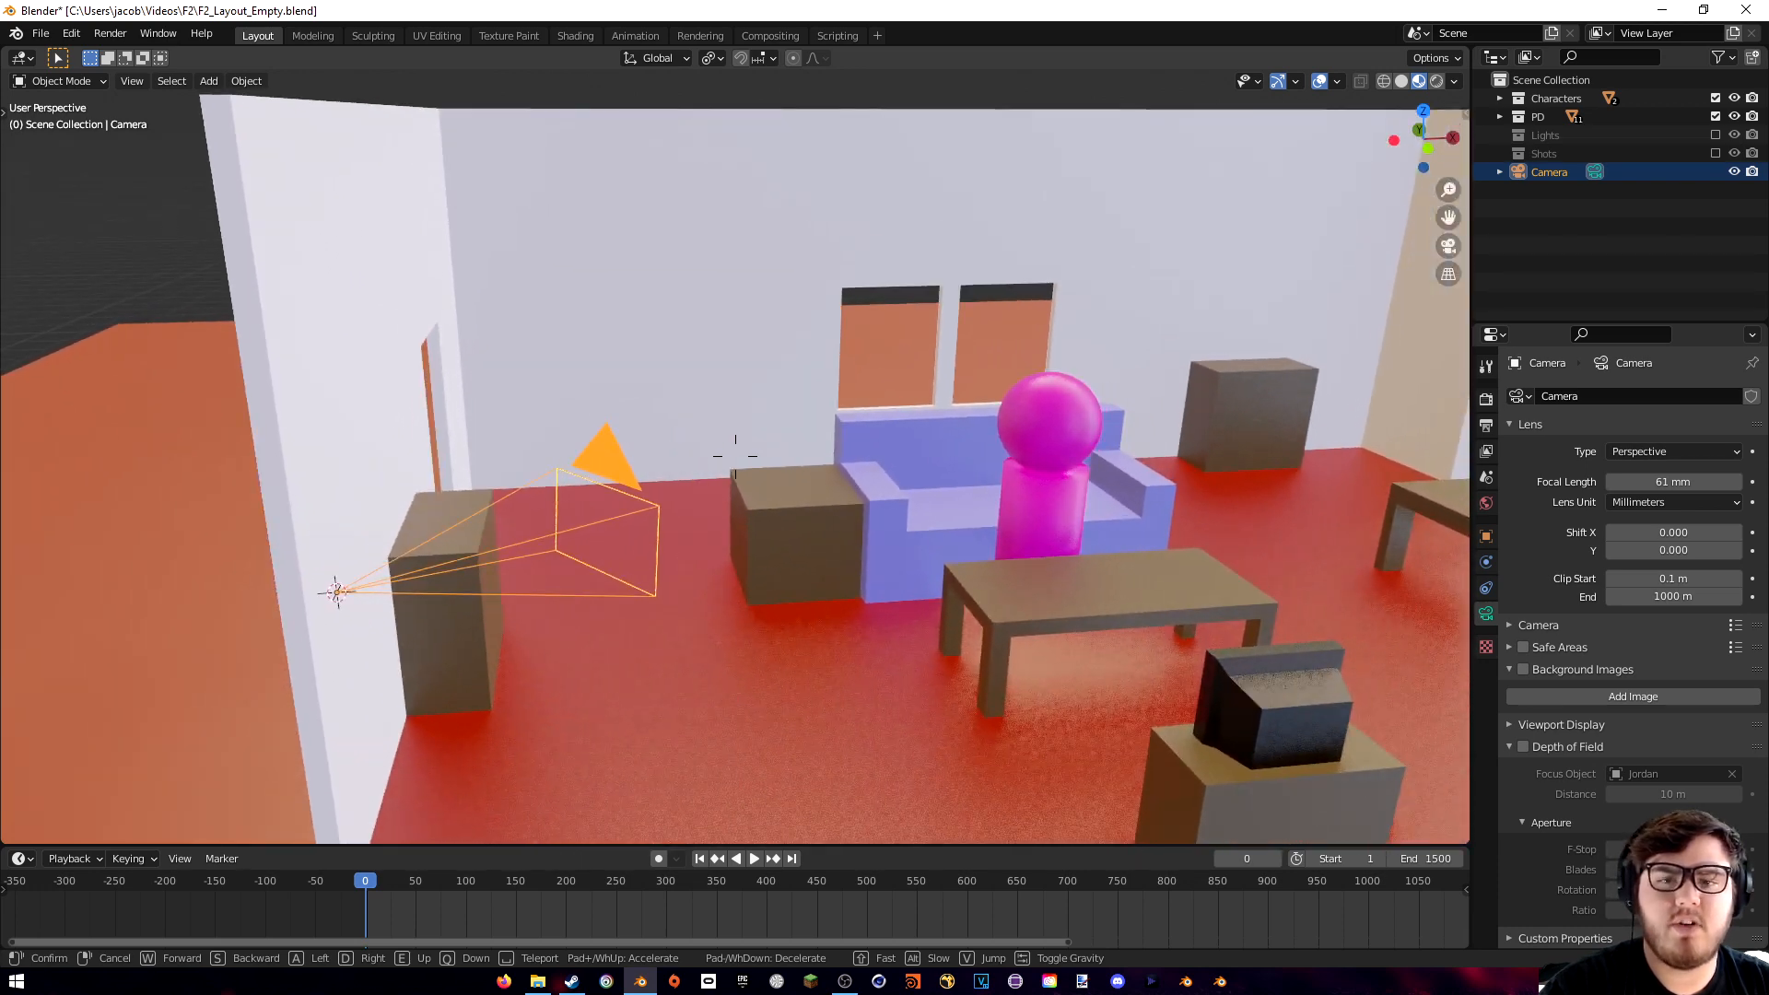
{"action": "key", "text": "Escape"}
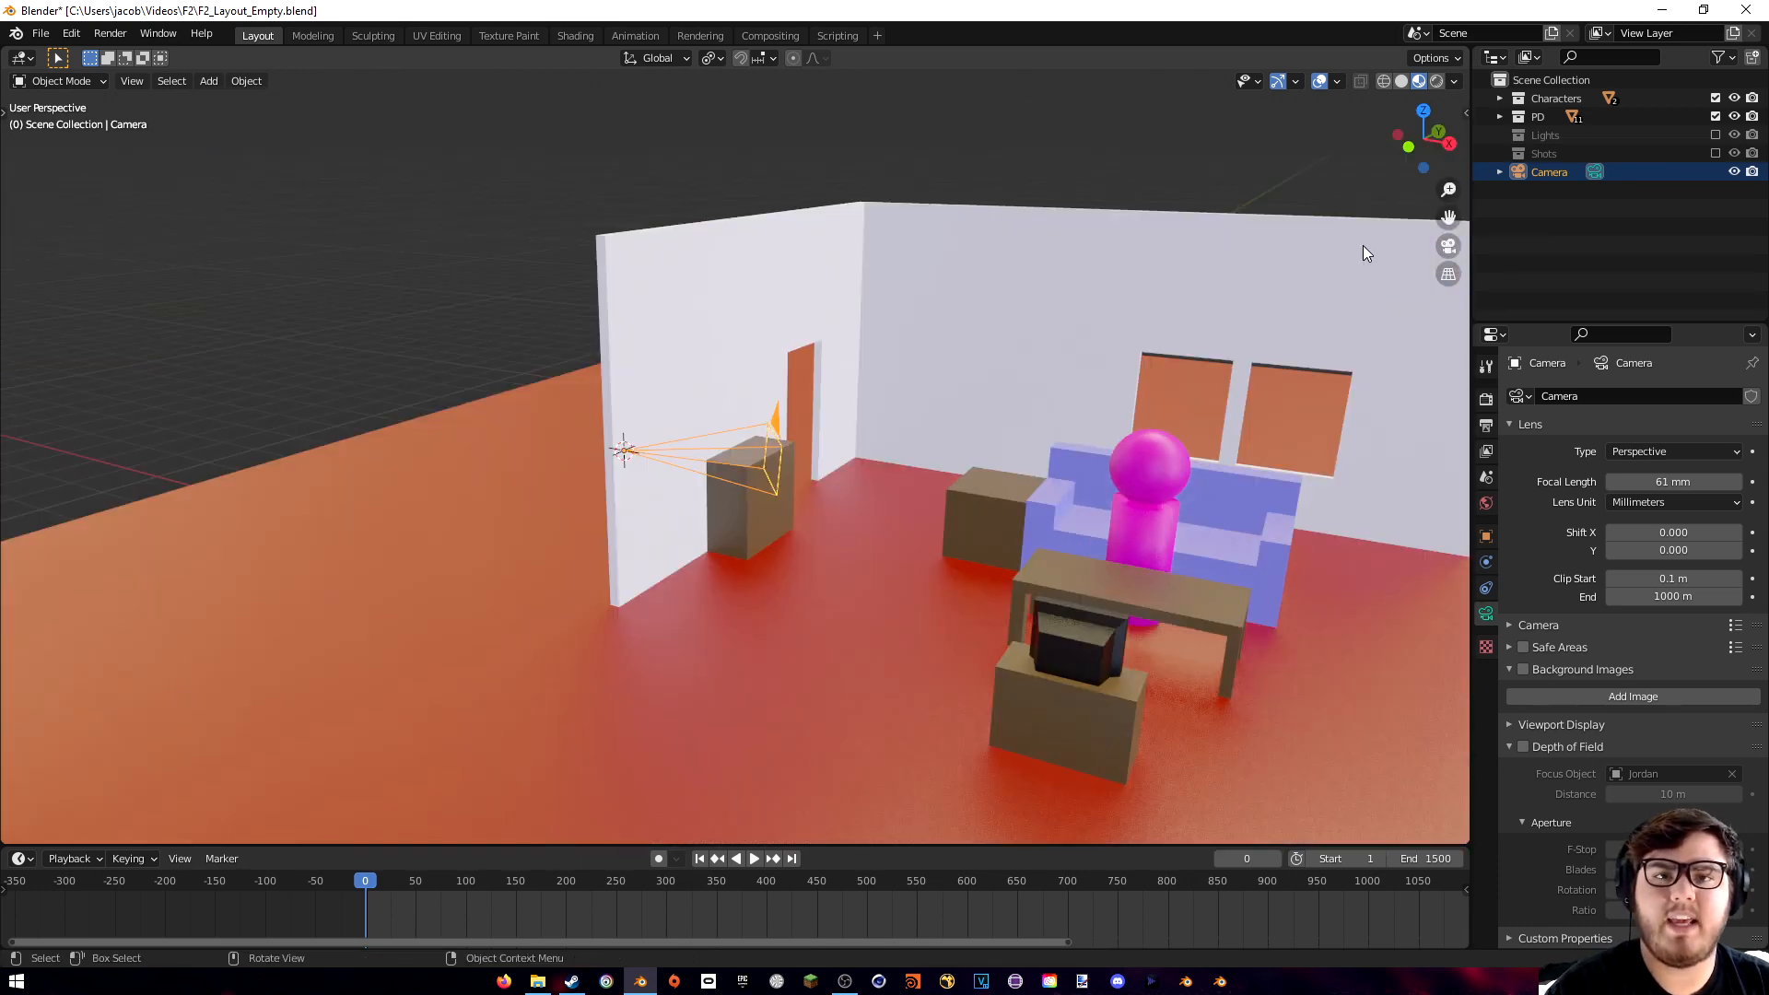
{"action": "left_click", "coordinate": [1438, 244]}
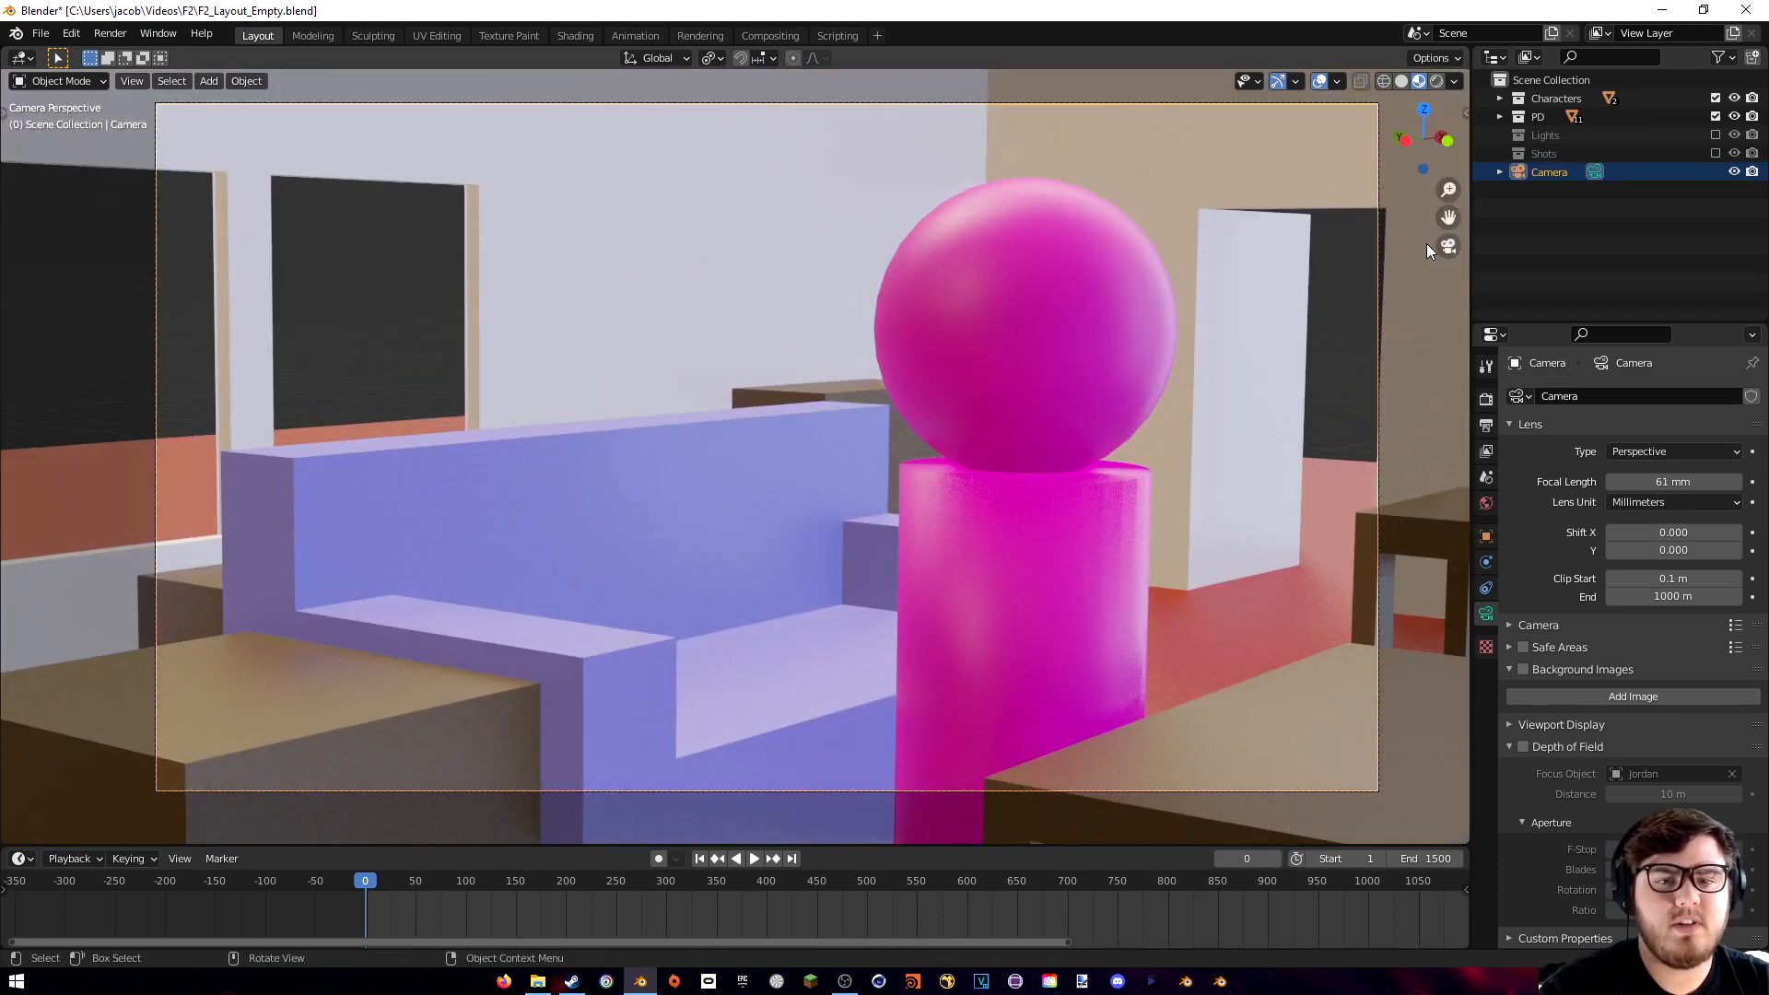
- Try Walk Navigation on the active camera, moving it sideways, backward, forward, up and down around the pink character and sofa
{"action": "key", "text": "shift+grave"}
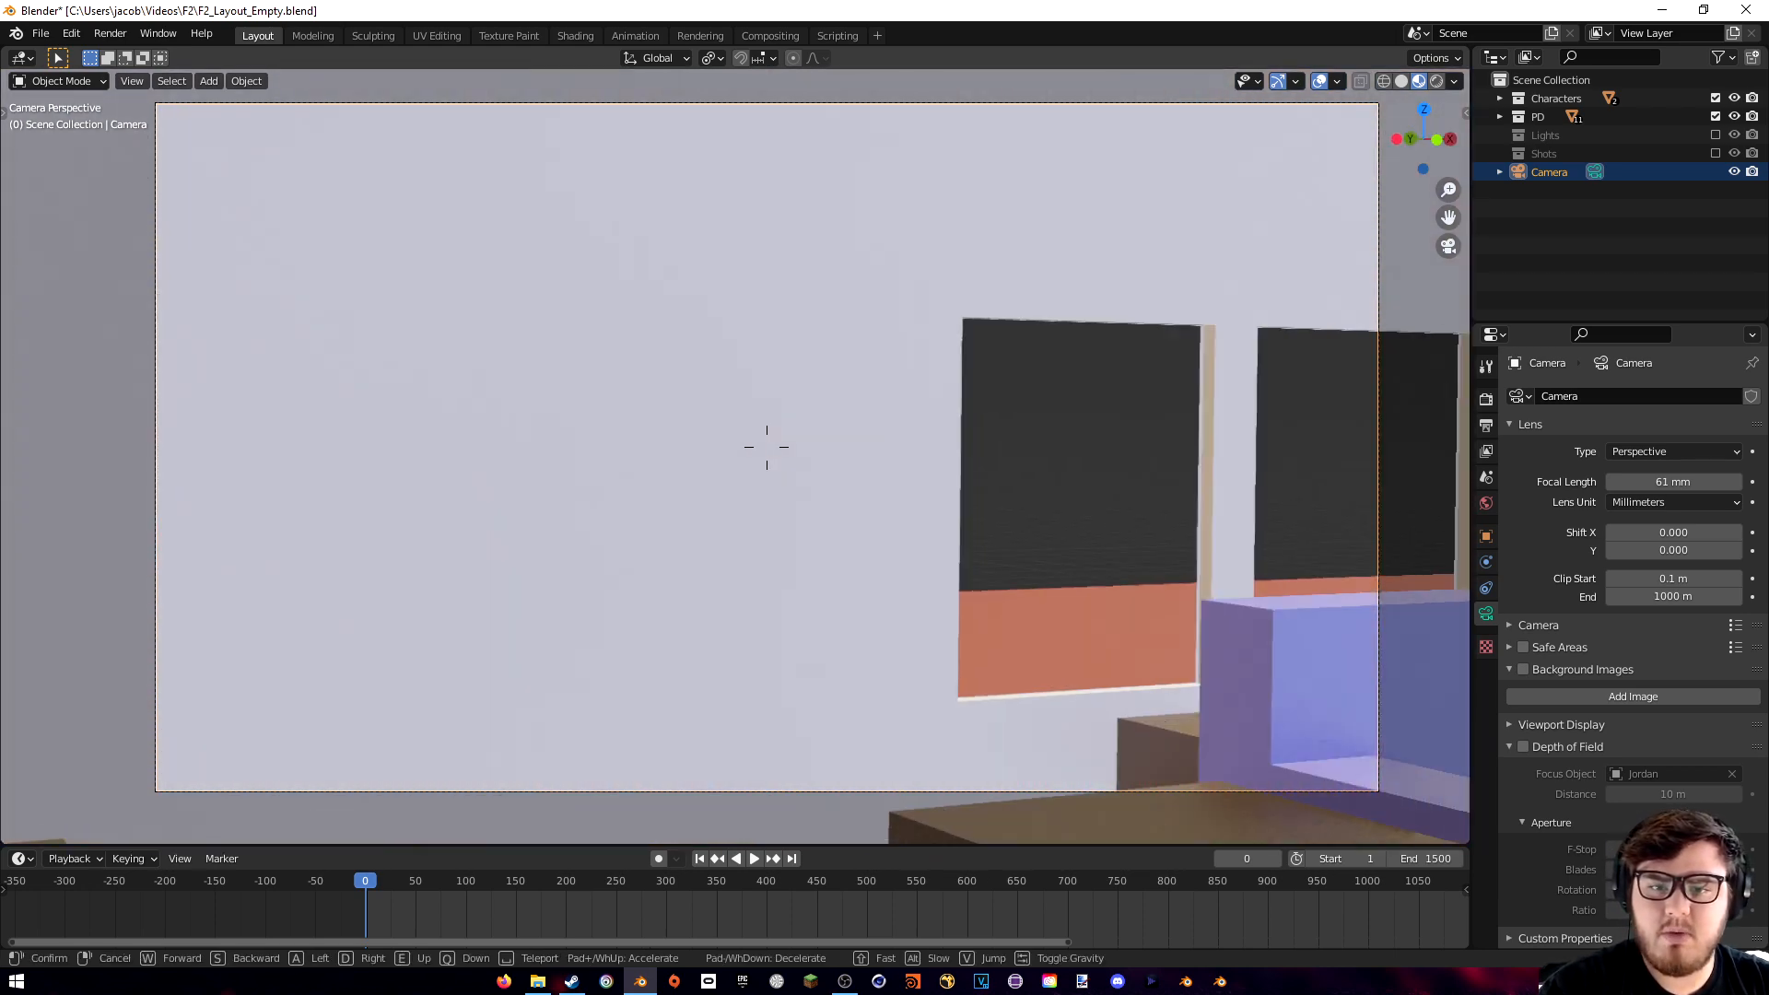
{"action": "key", "text": "d"}
{"action": "key", "text": "s"}
{"action": "key", "text": "a"}
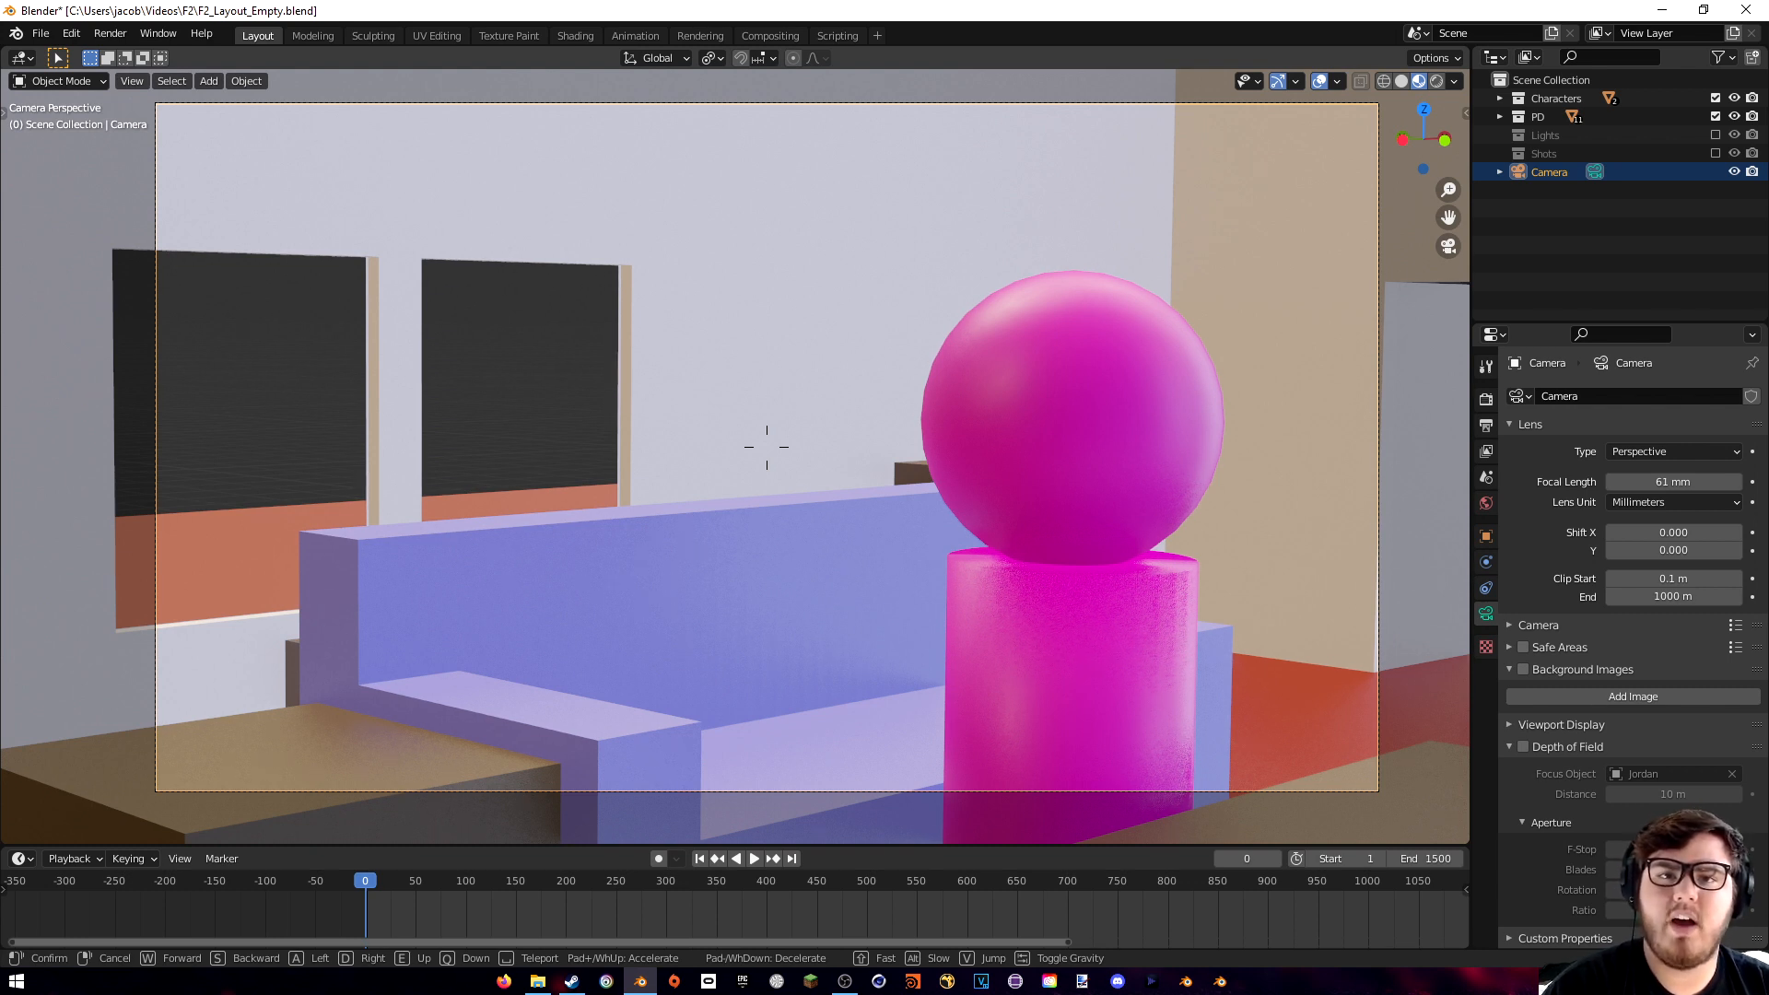
{"action": "key", "text": "w"}
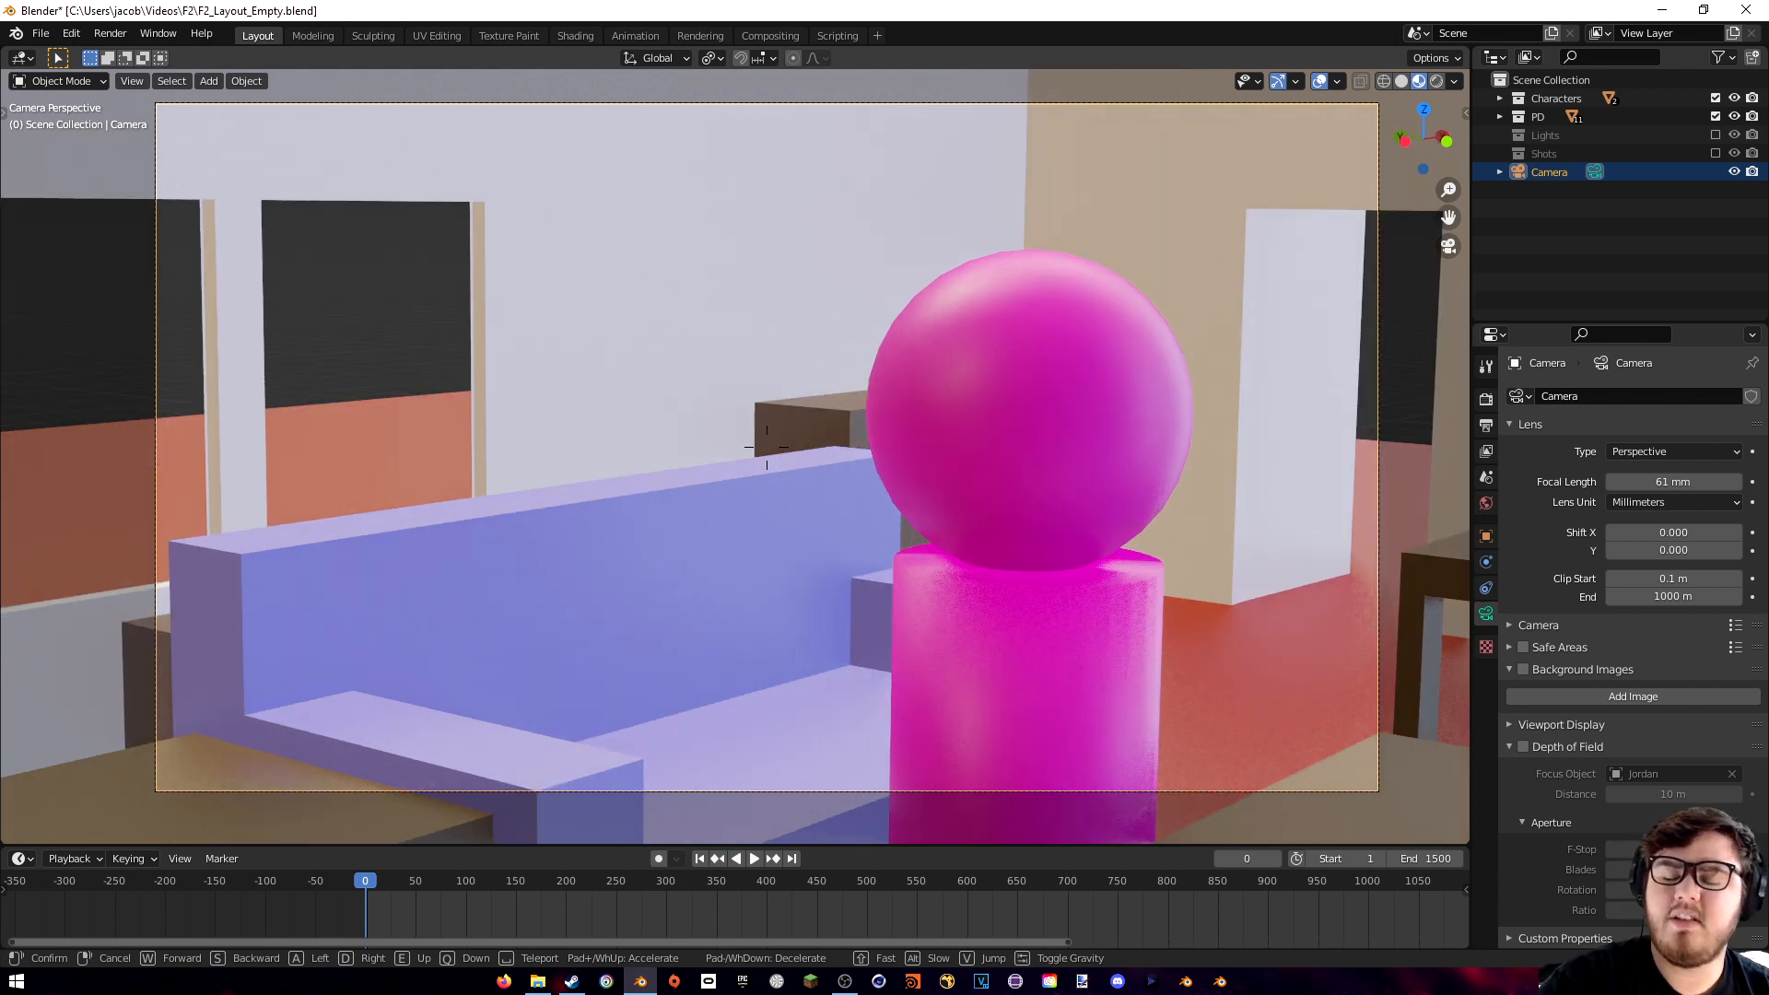
{"action": "key", "text": "d"}
{"action": "key", "text": "a"}
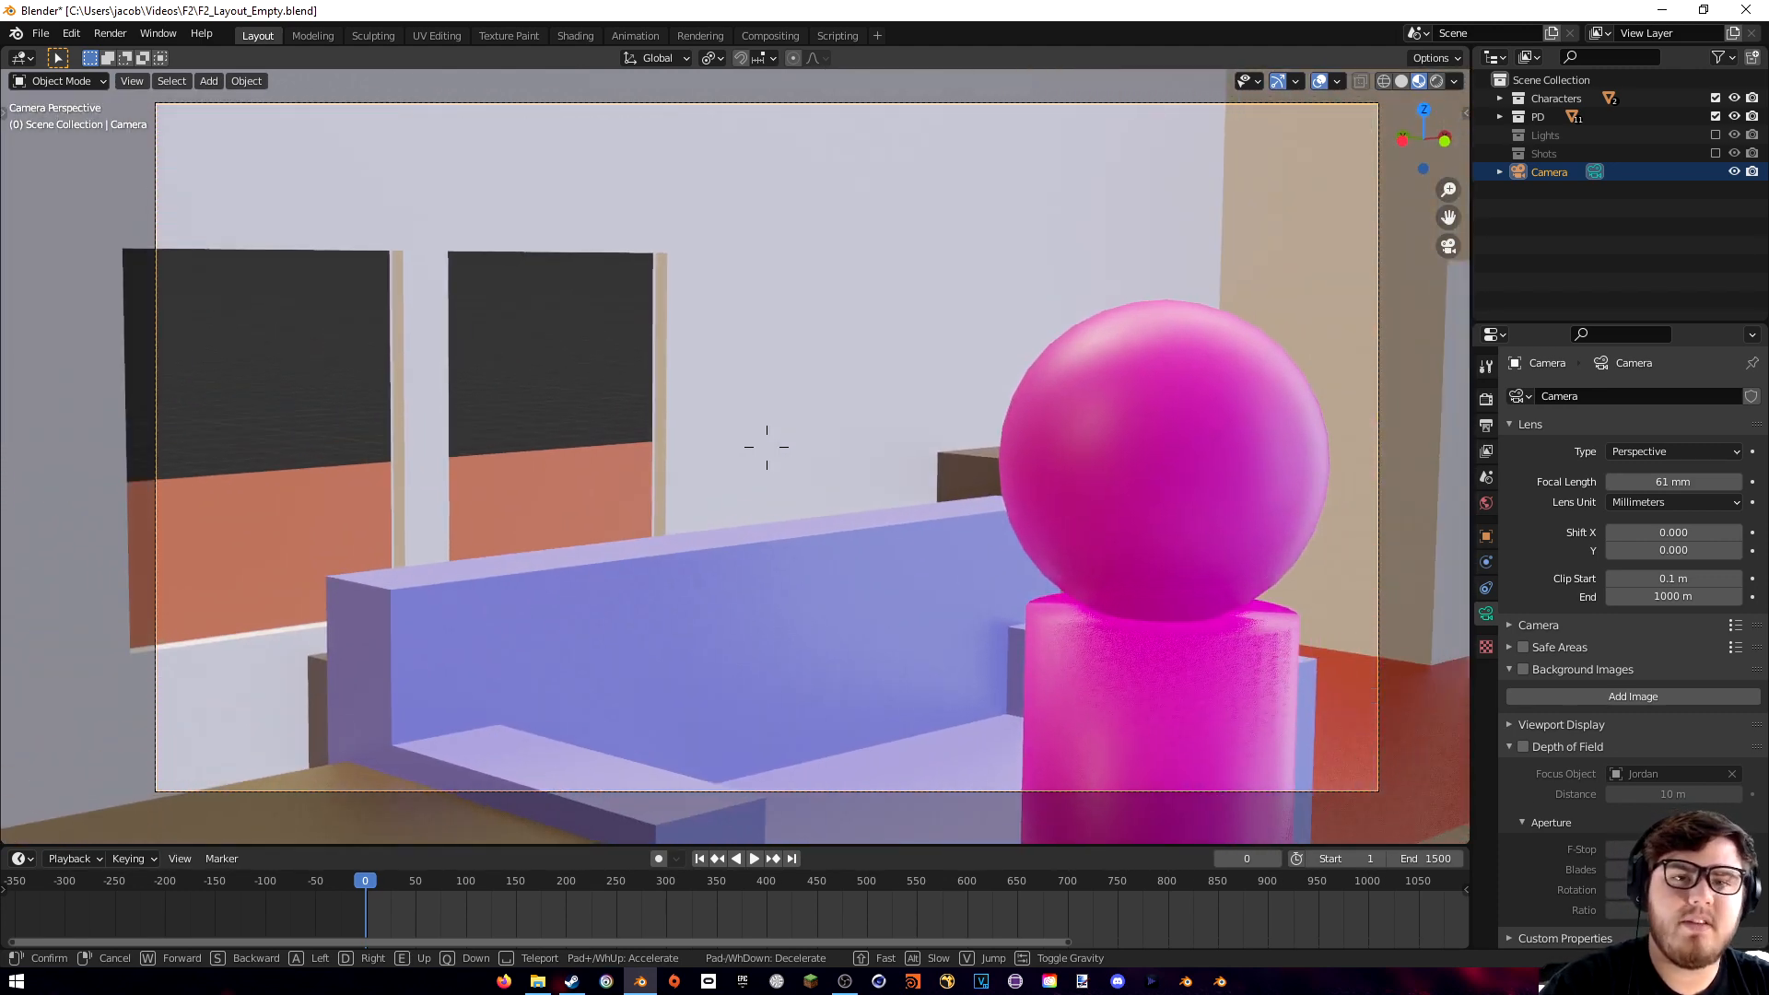
{"action": "key", "text": "w"}
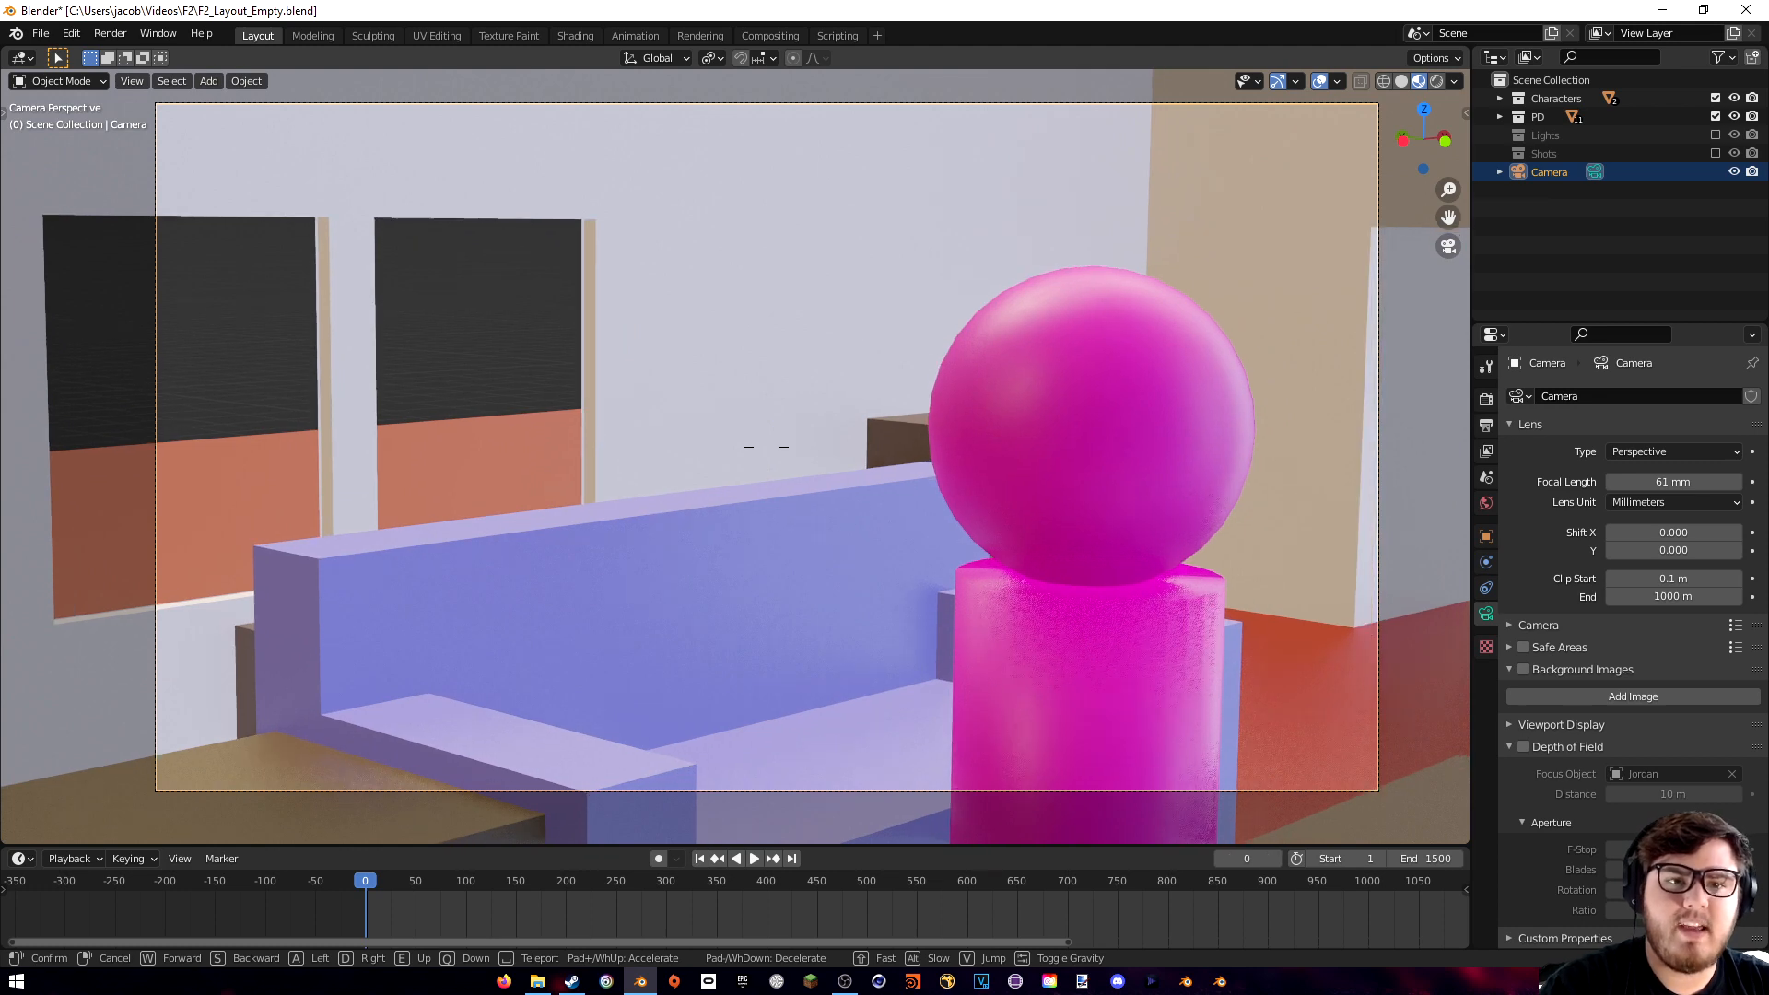
{"action": "key", "text": "s"}
{"action": "key", "text": "e"}
{"action": "key", "text": "q"}
{"action": "key", "text": "a"}
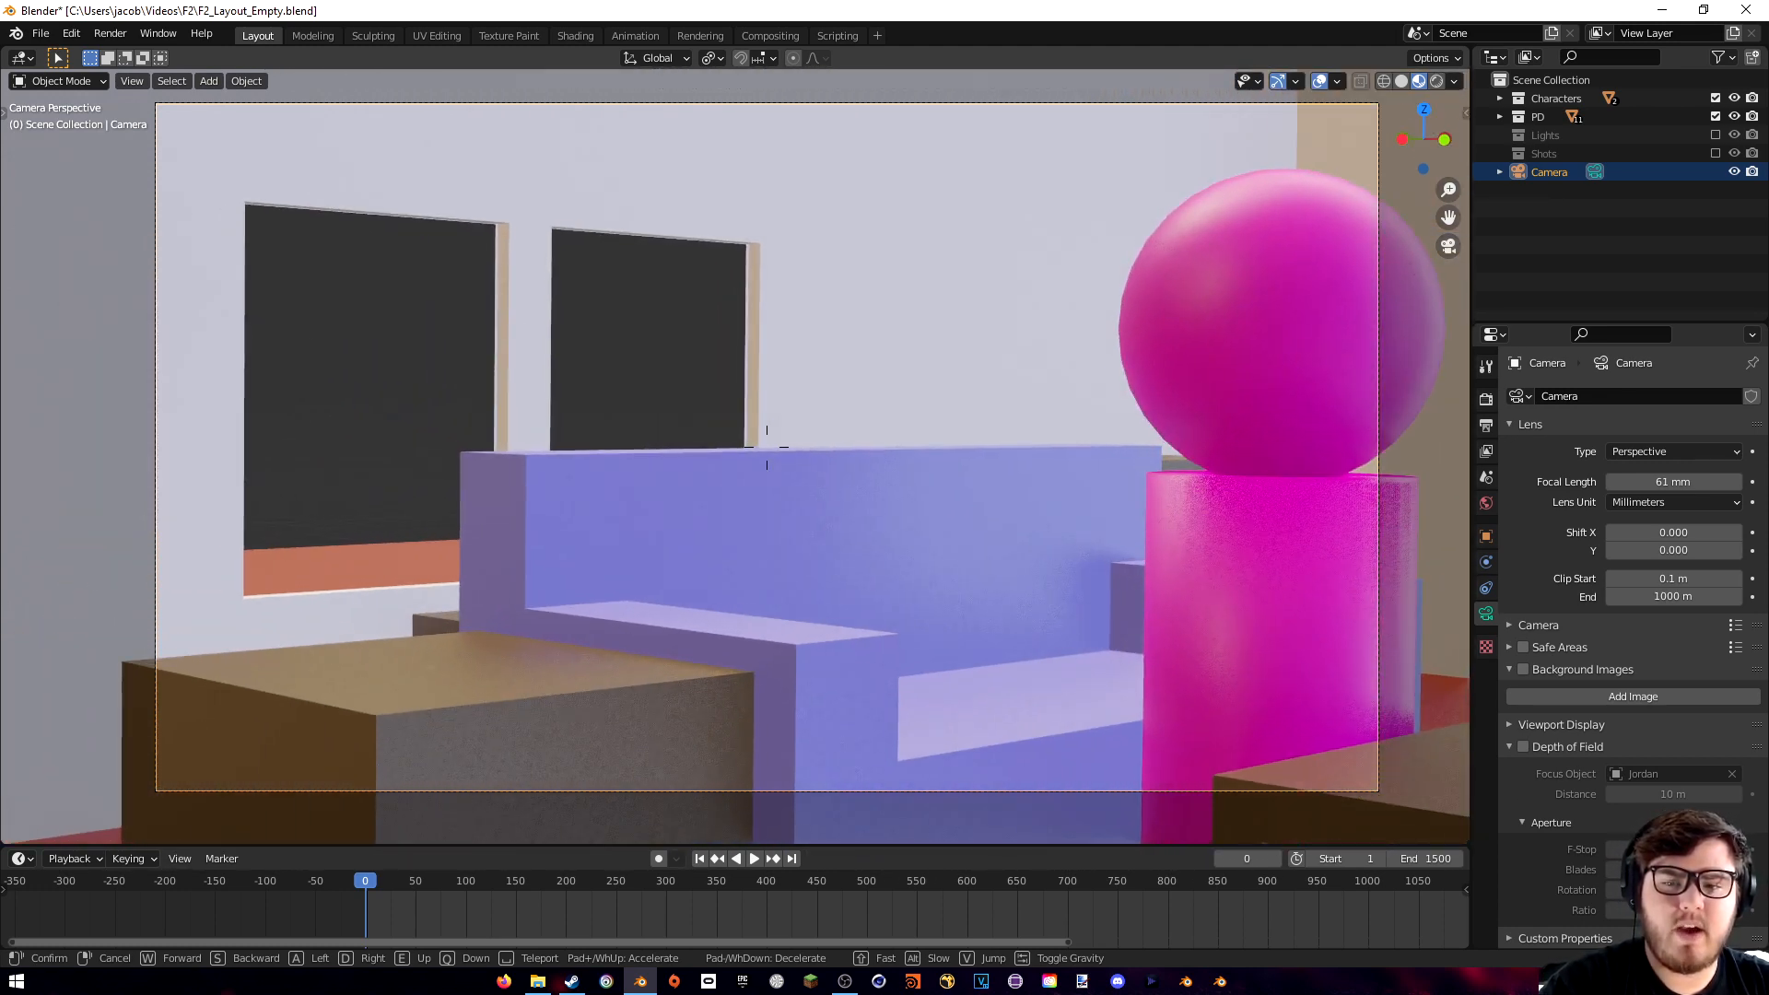
- Walk the camera in close to the pink character's head, back away from it and cancel the walk
{"action": "key", "text": "d"}
{"action": "key", "text": "d"}
{"action": "key", "text": "s"}
{"action": "key", "text": "w"}
{"action": "key", "text": "w"}
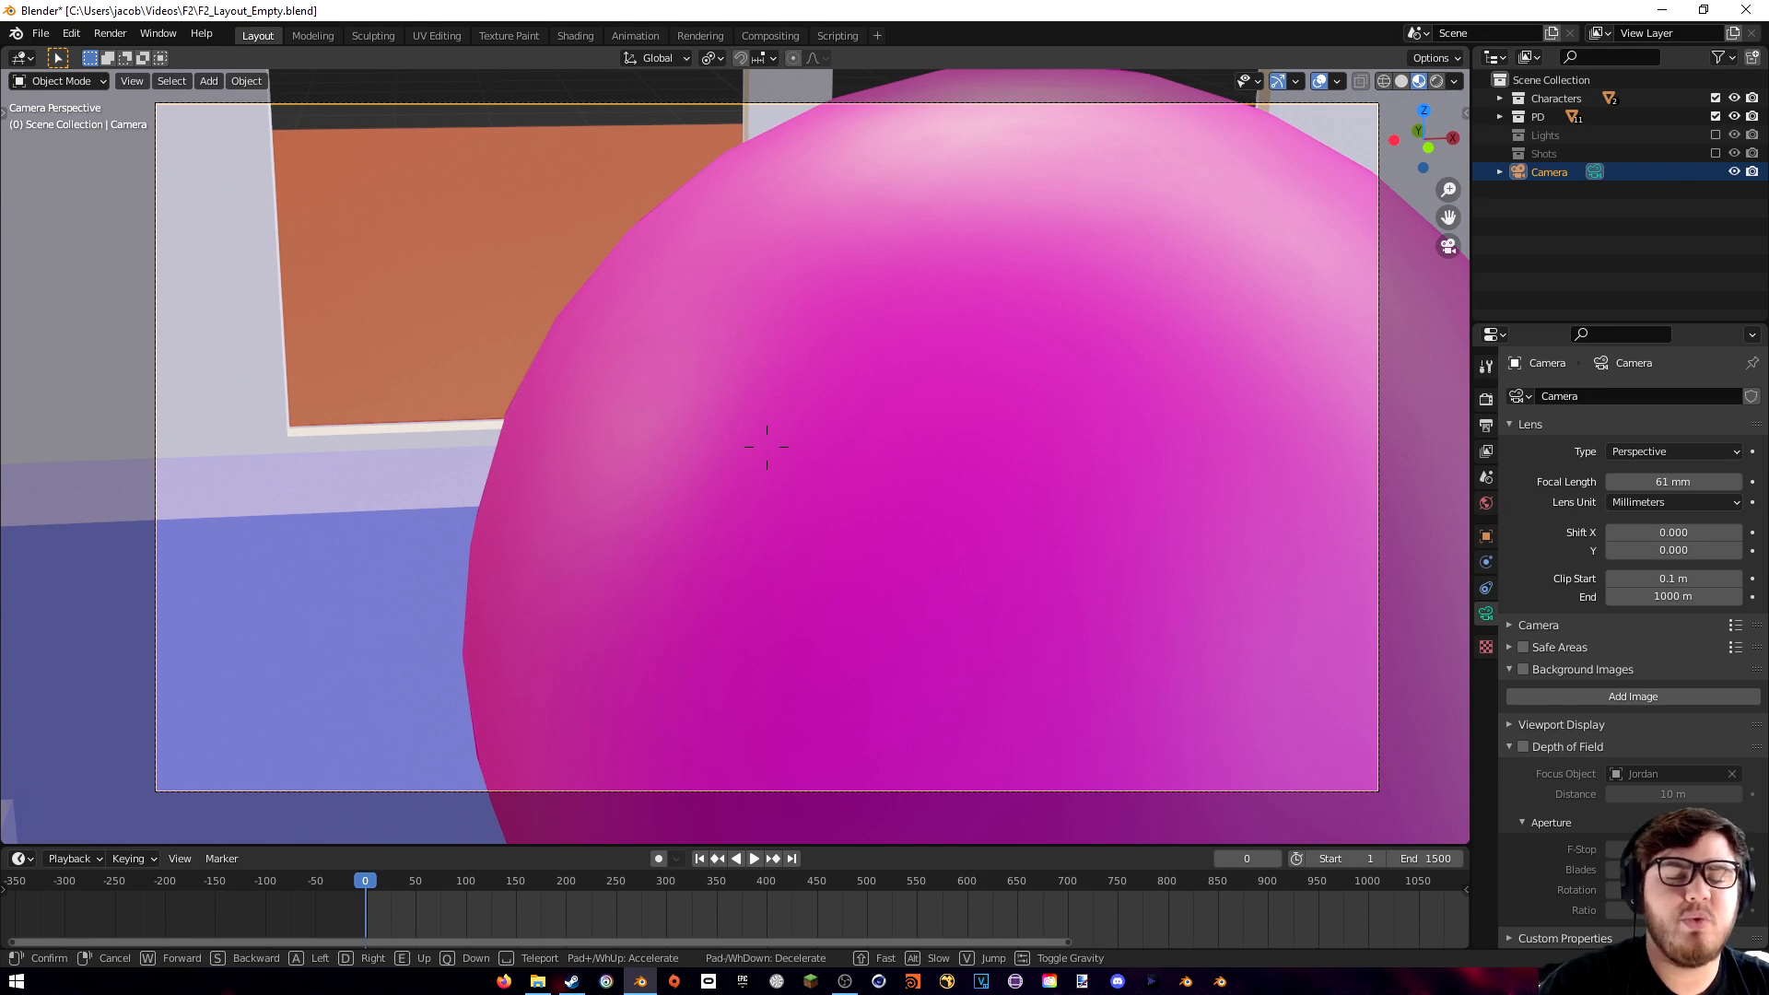
{"action": "key", "text": "s"}
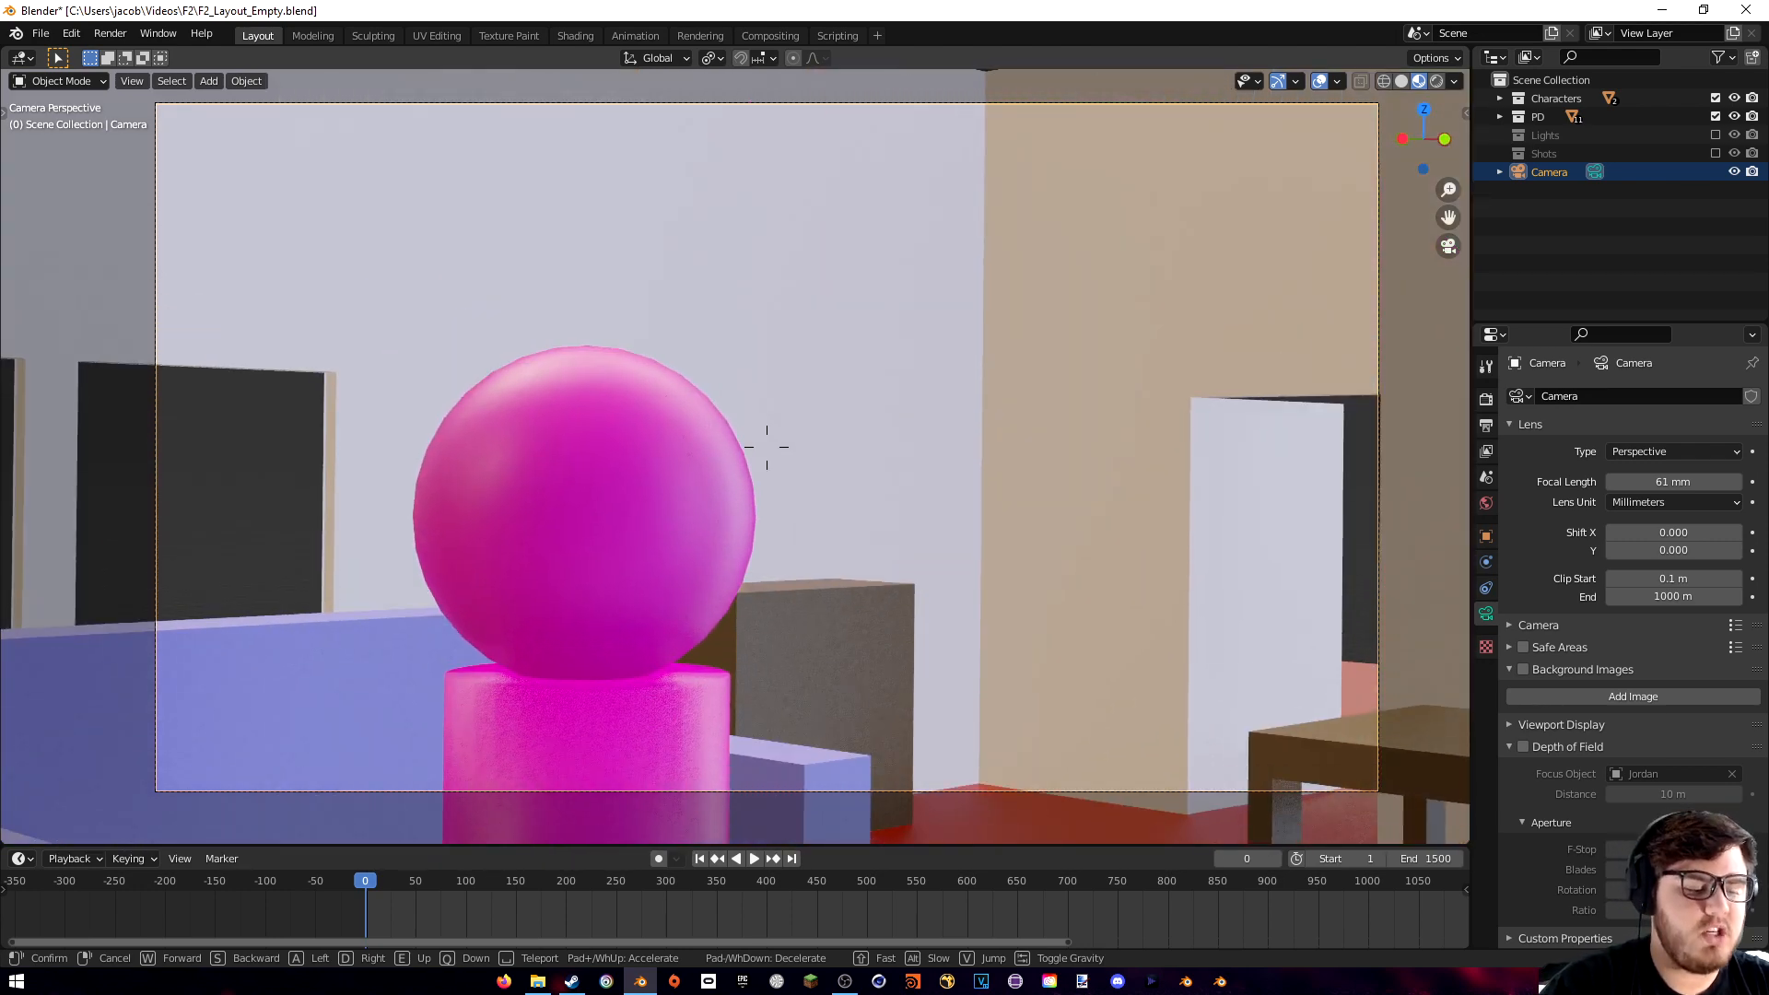
{"action": "right_click", "coordinate": [736, 558]}
- Frame the pink character with the blue character in the doorway behind using Walk Navigation, and accept the camera position
{"action": "key", "text": "shift+grave"}
{"action": "key", "text": "w"}
{"action": "key", "text": "d"}
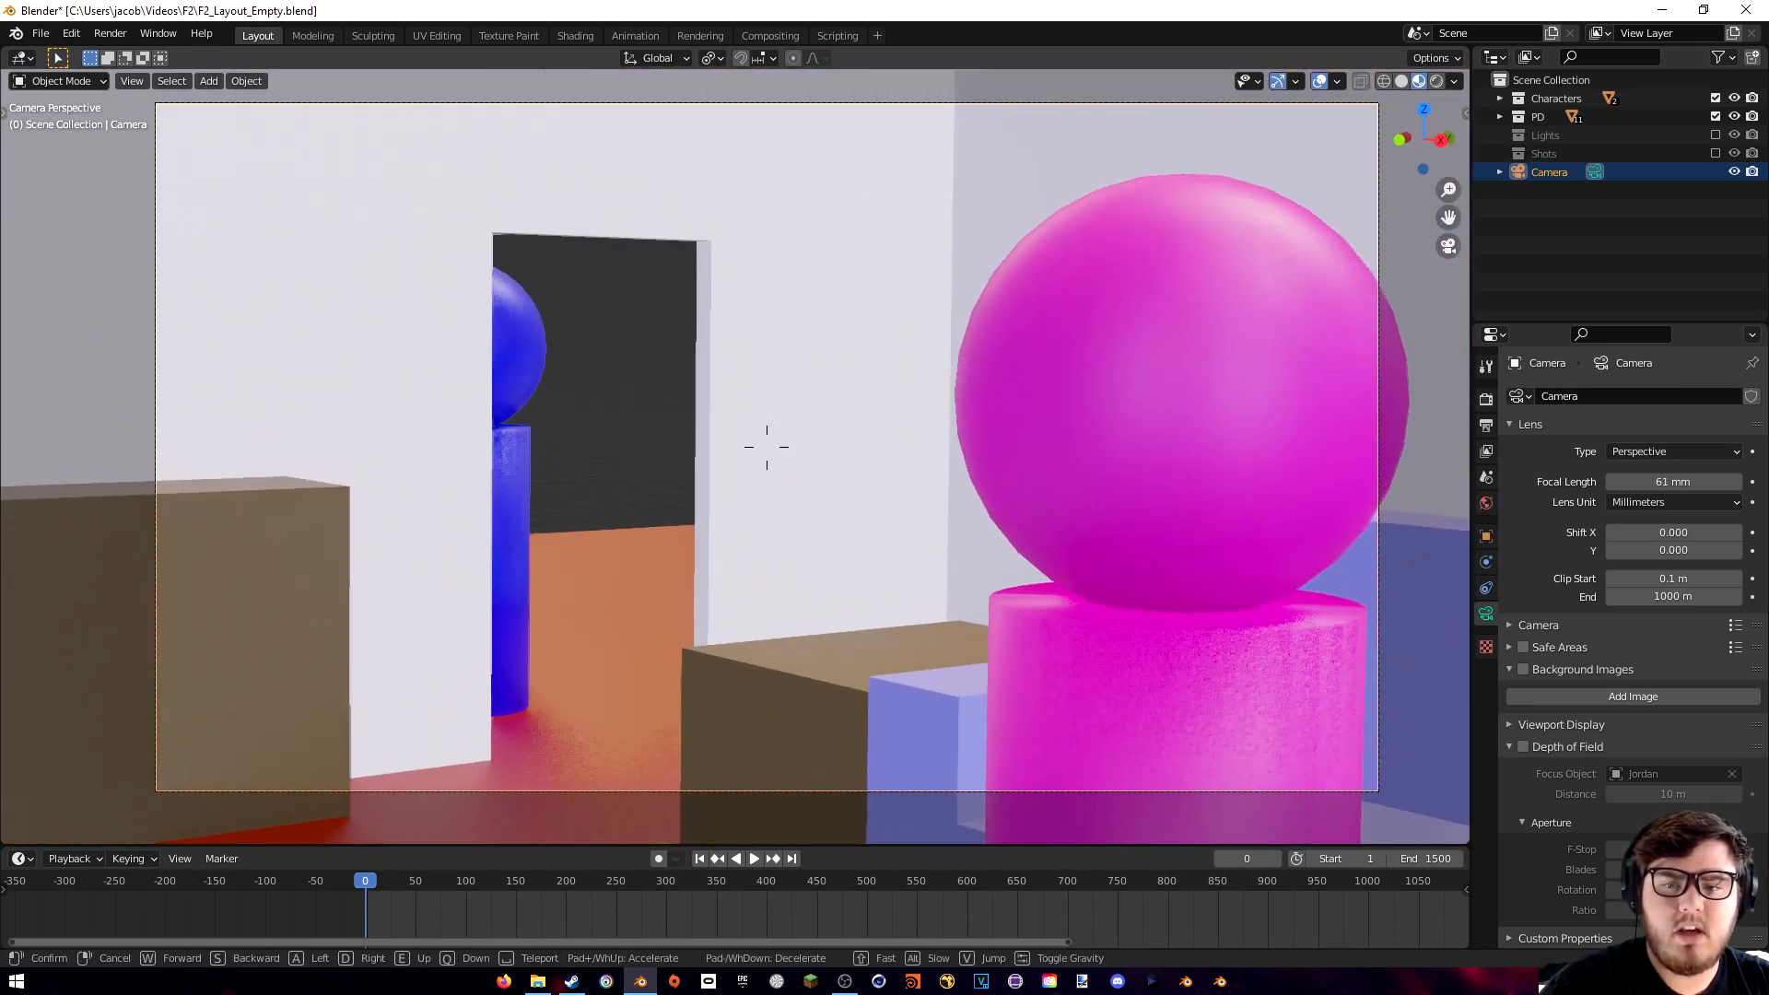
{"action": "left_click", "coordinate": [735, 463]}
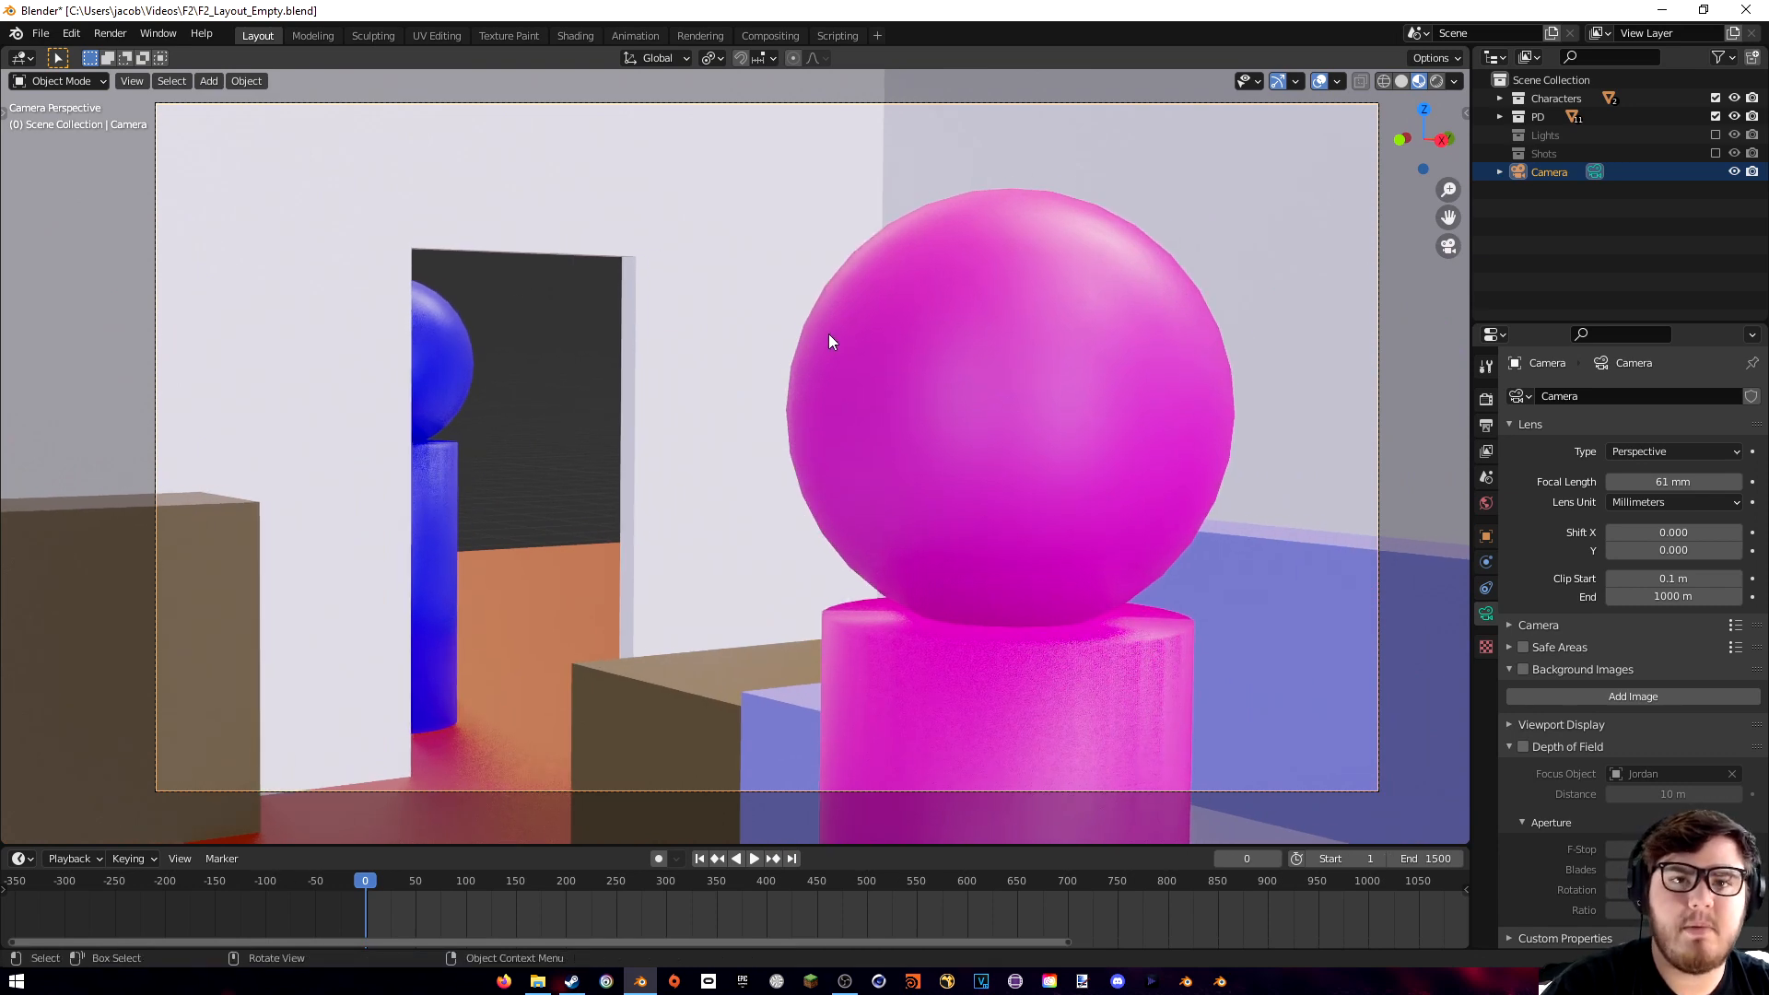
- Reframe the camera on the sofa and pink character with Walk Navigation and accept the position
{"action": "key", "text": "shift+grave"}
{"action": "key", "text": "w"}
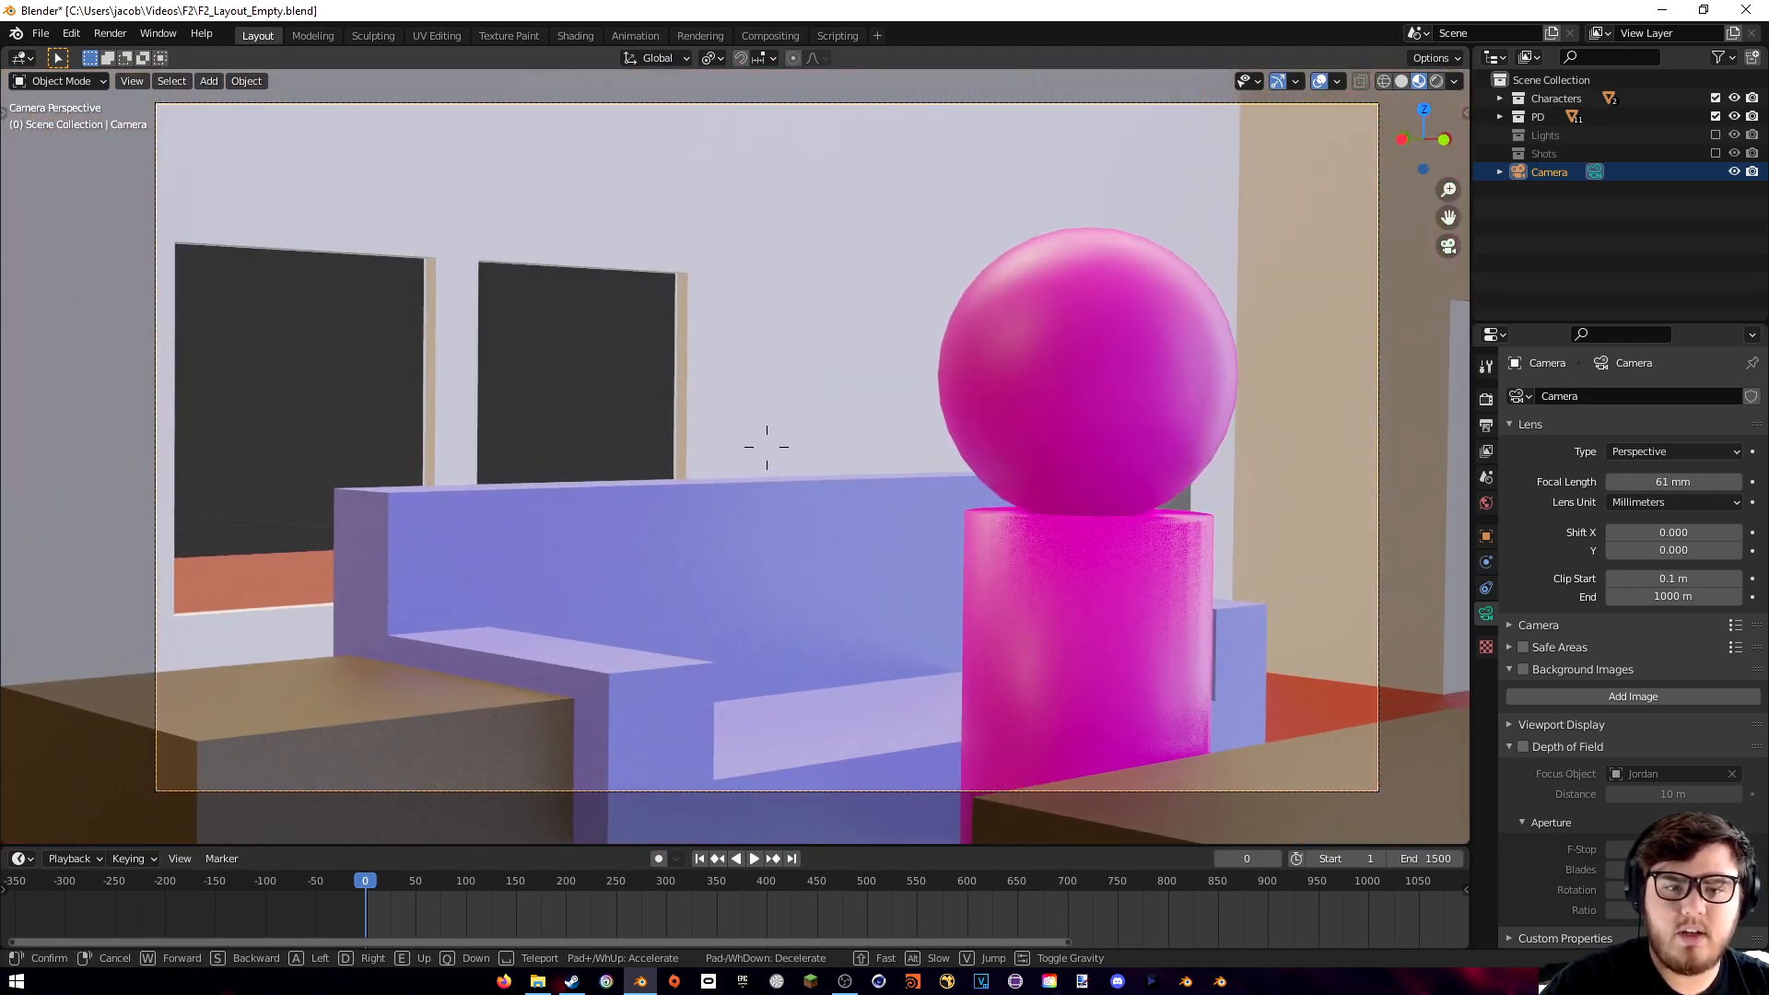
{"action": "left_click", "coordinate": [766, 447]}
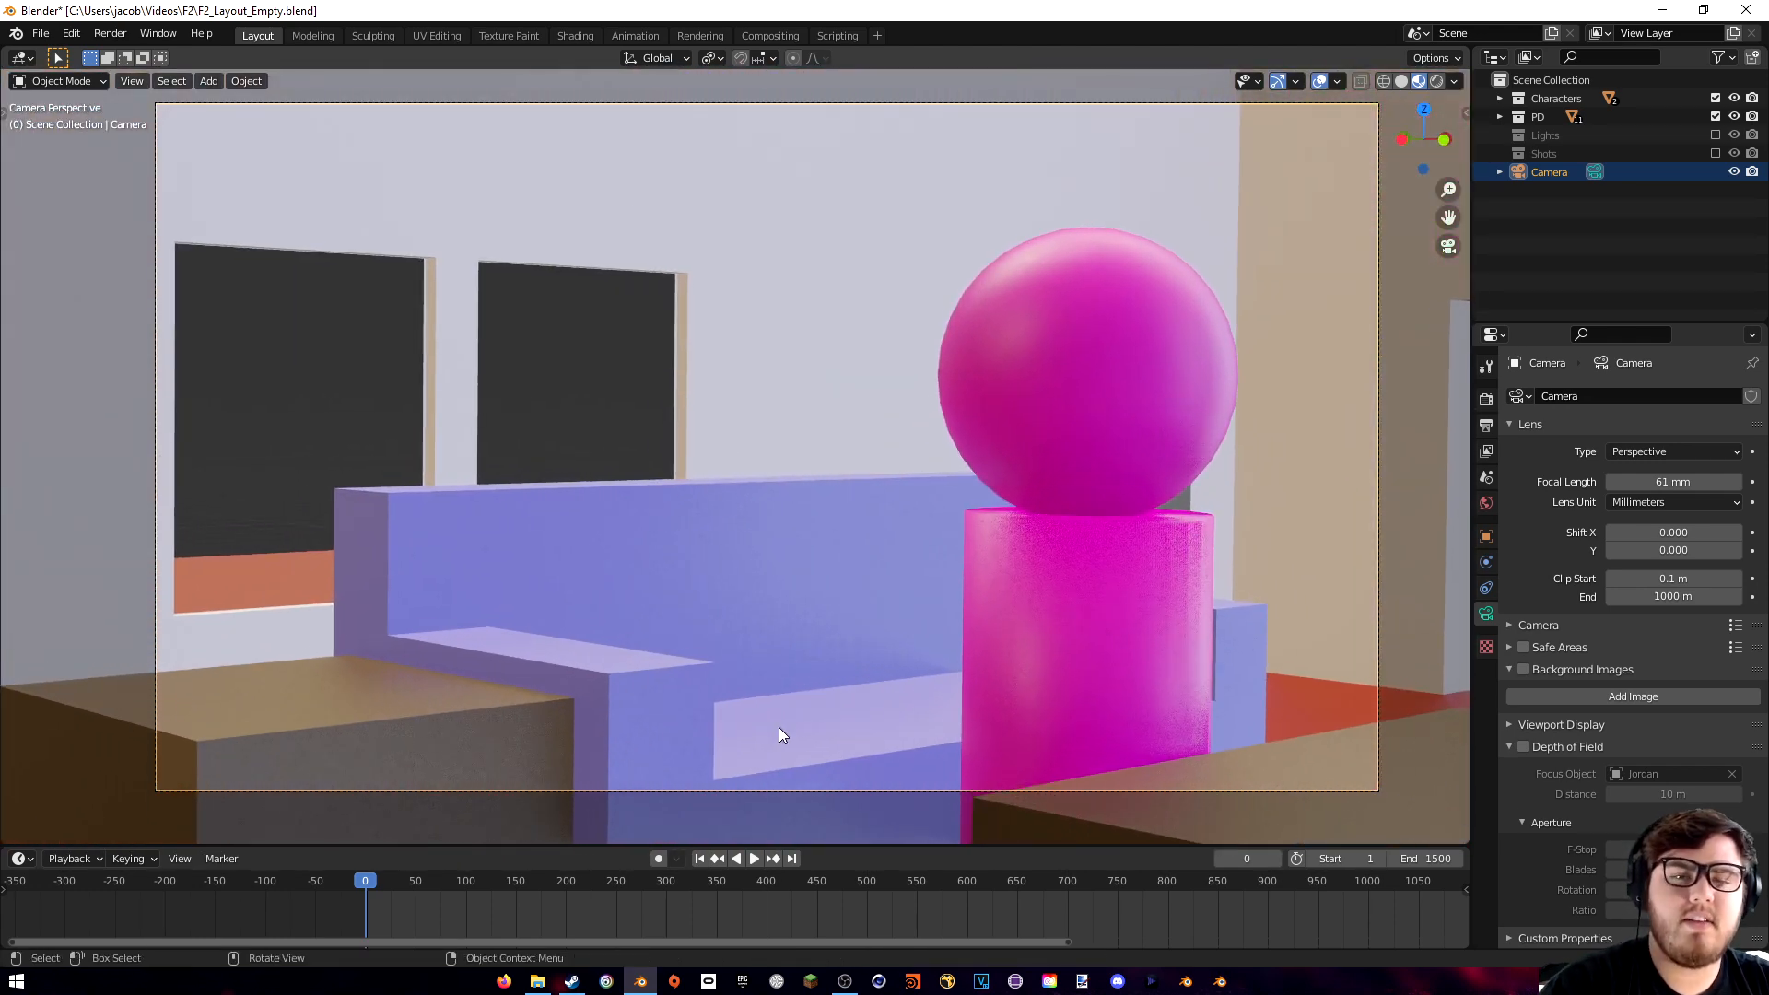
- Record a handheld camera move by enabling auto keying, playing the timeline and walking the camera around the room
{"action": "left_click", "coordinate": [663, 862]}
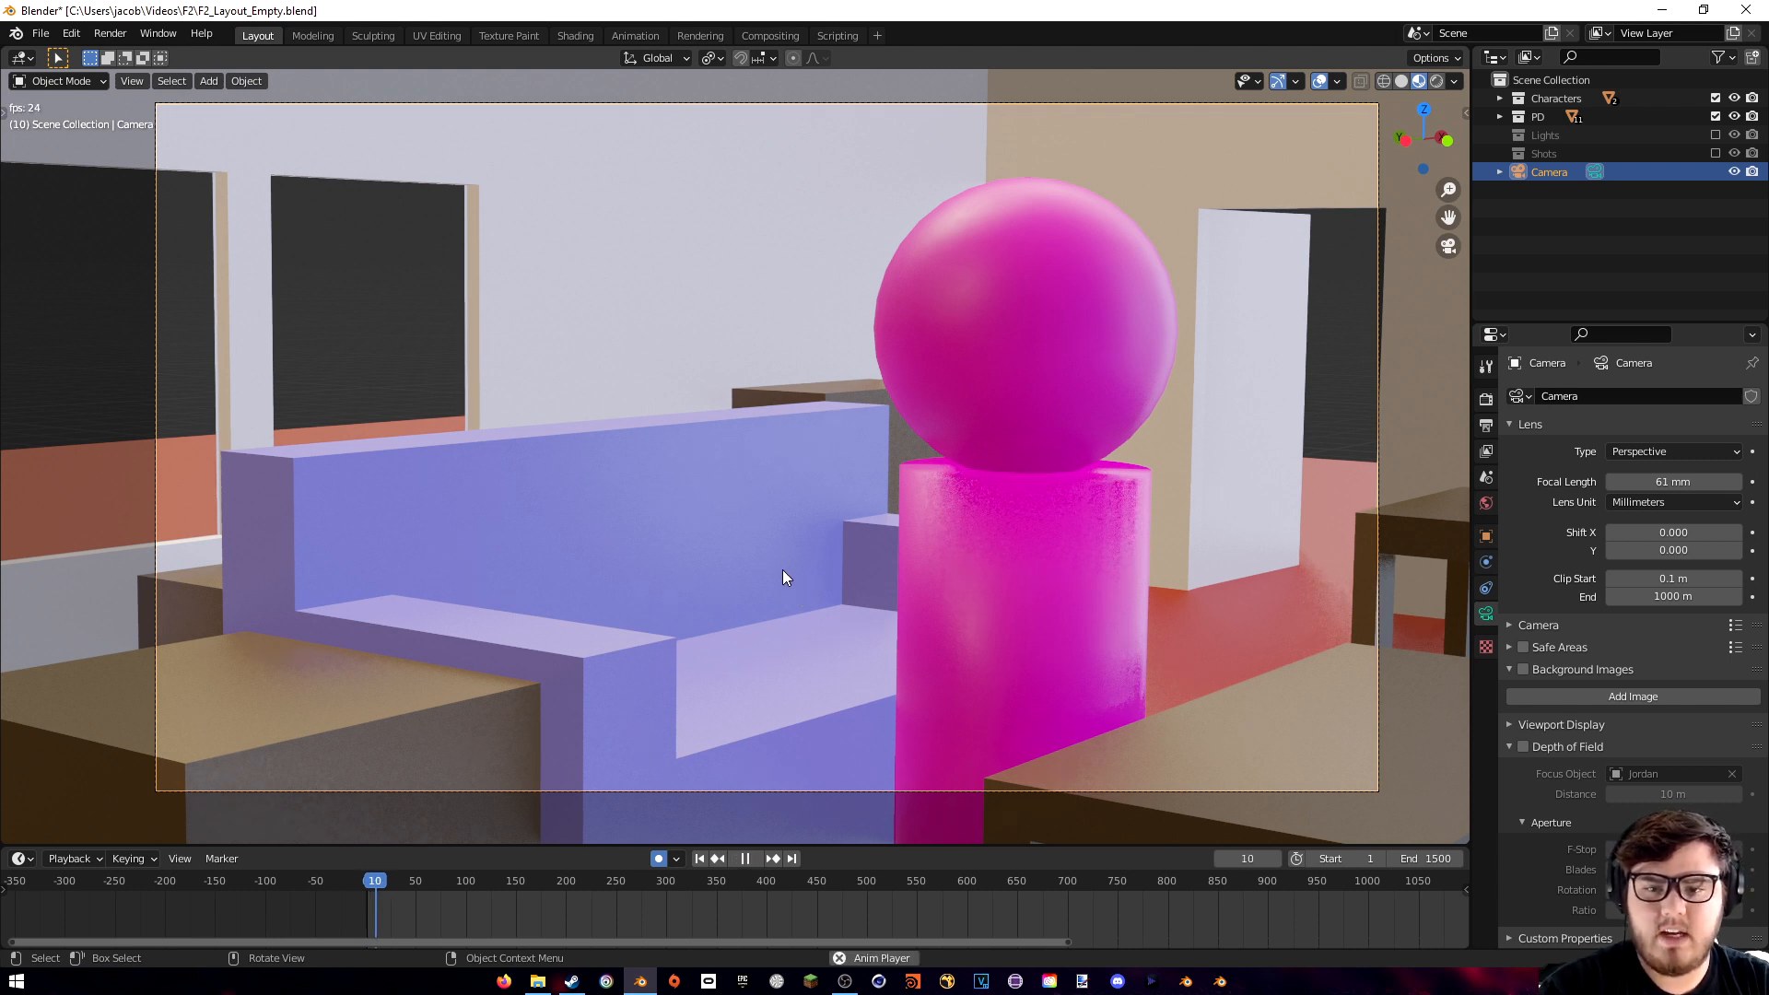
{"action": "key", "text": "shift+grave"}
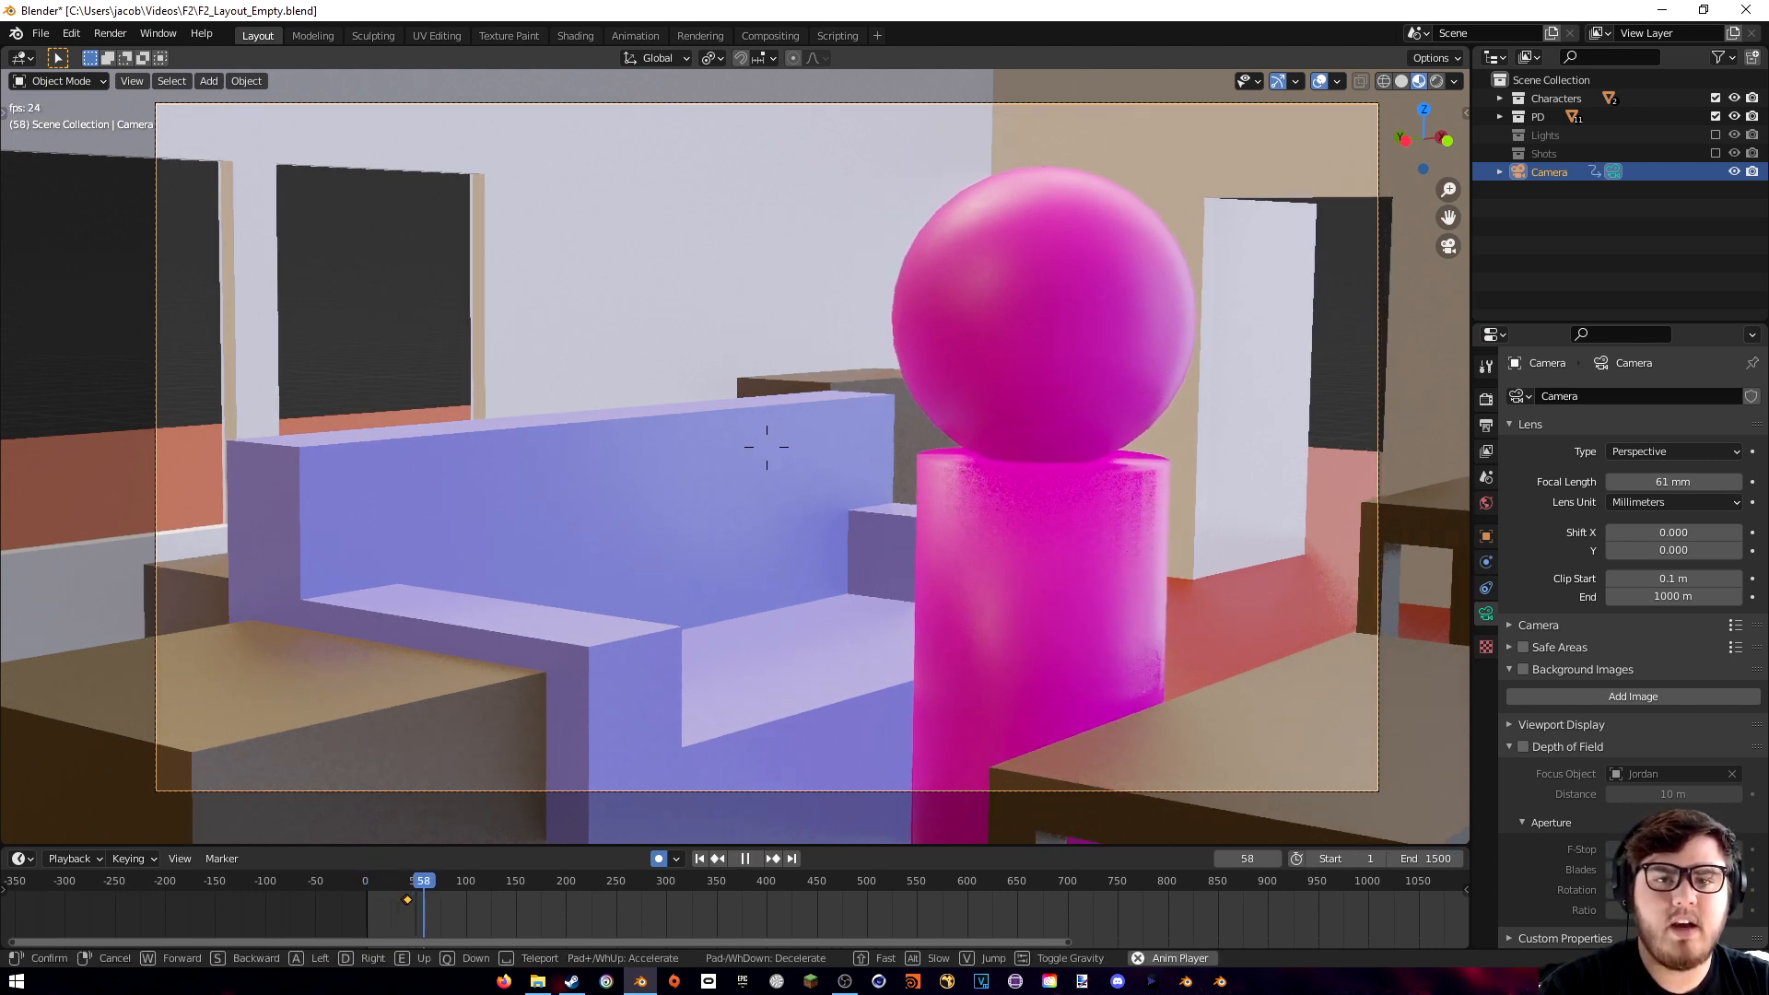
{"action": "key", "text": "d"}
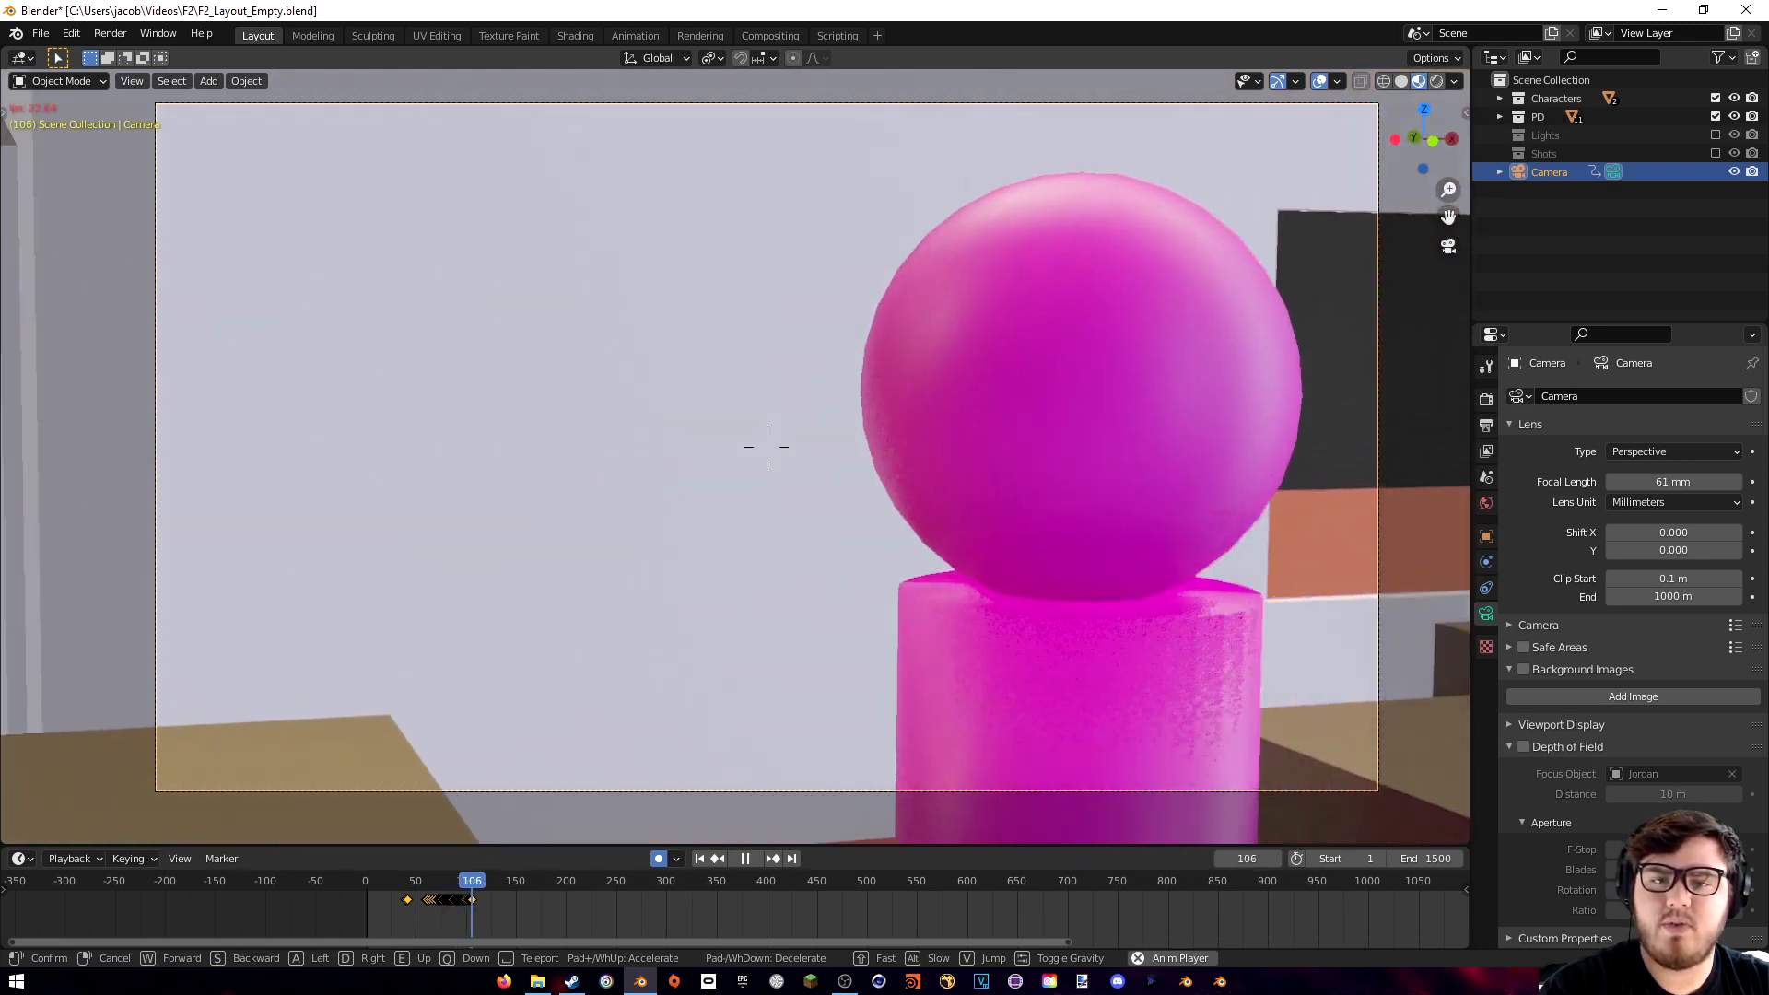
{"action": "key", "text": "a"}
{"action": "key", "text": "s"}
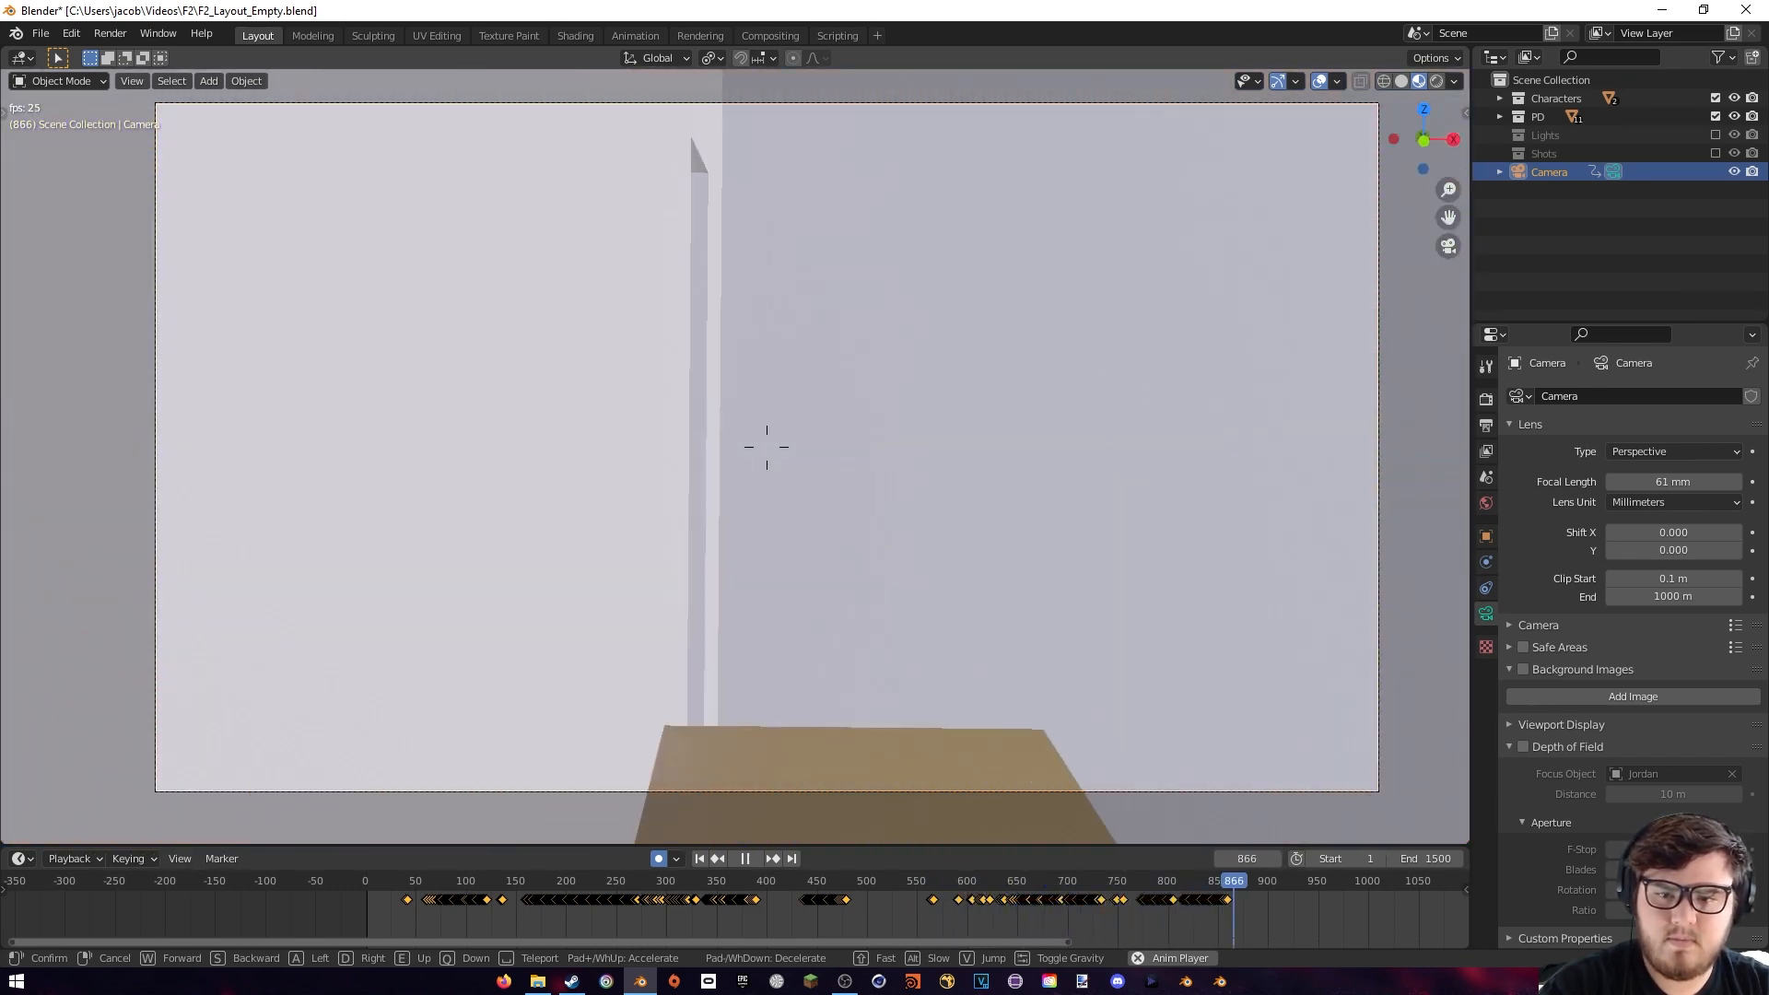
{"action": "left_click", "coordinate": [767, 446]}
- Scrub through the recorded camera move to frame 518 and switch the viewport to Solid shading
{"action": "left_click", "coordinate": [411, 904]}
{"action": "mouse_move", "coordinate": [410, 904]}
{"action": "left_mouse_down"}
{"action": "mouse_move", "coordinate": [899, 866]}
{"action": "mouse_move", "coordinate": [1046, 890]}
{"action": "mouse_move", "coordinate": [884, 898]}
{"action": "left_mouse_up"}
{"action": "left_click", "coordinate": [1401, 81]}
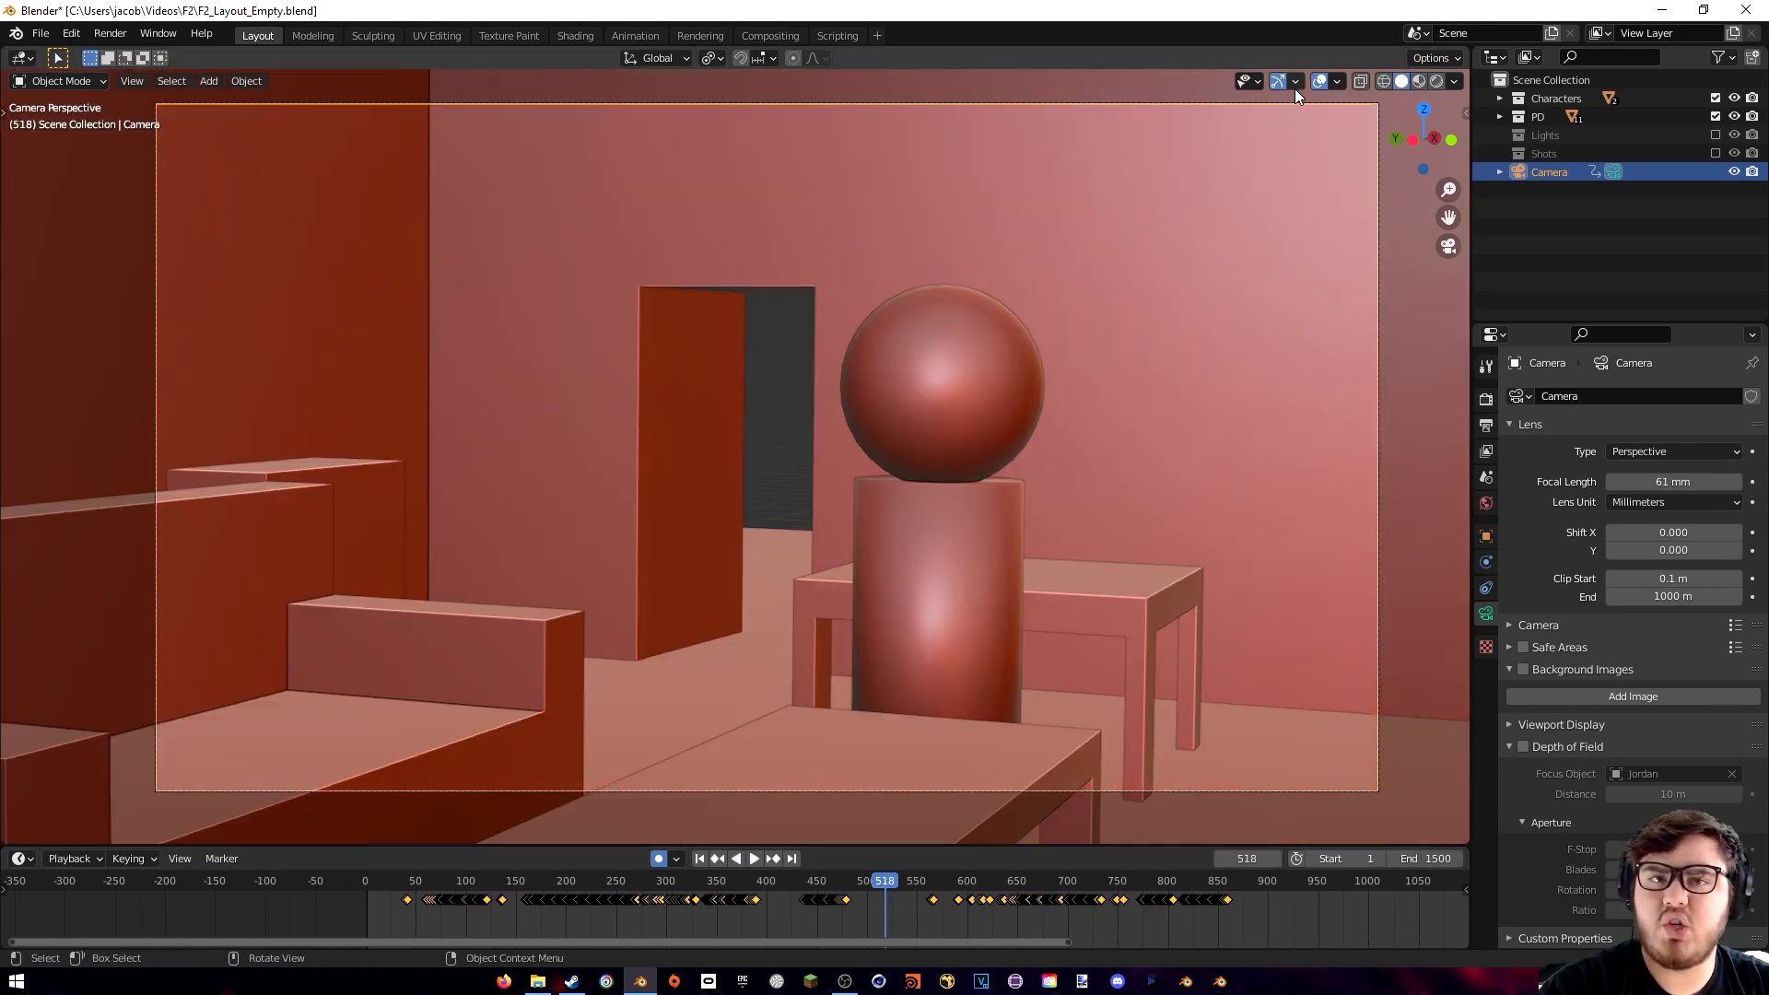
{"action": "left_click", "coordinate": [1321, 81]}
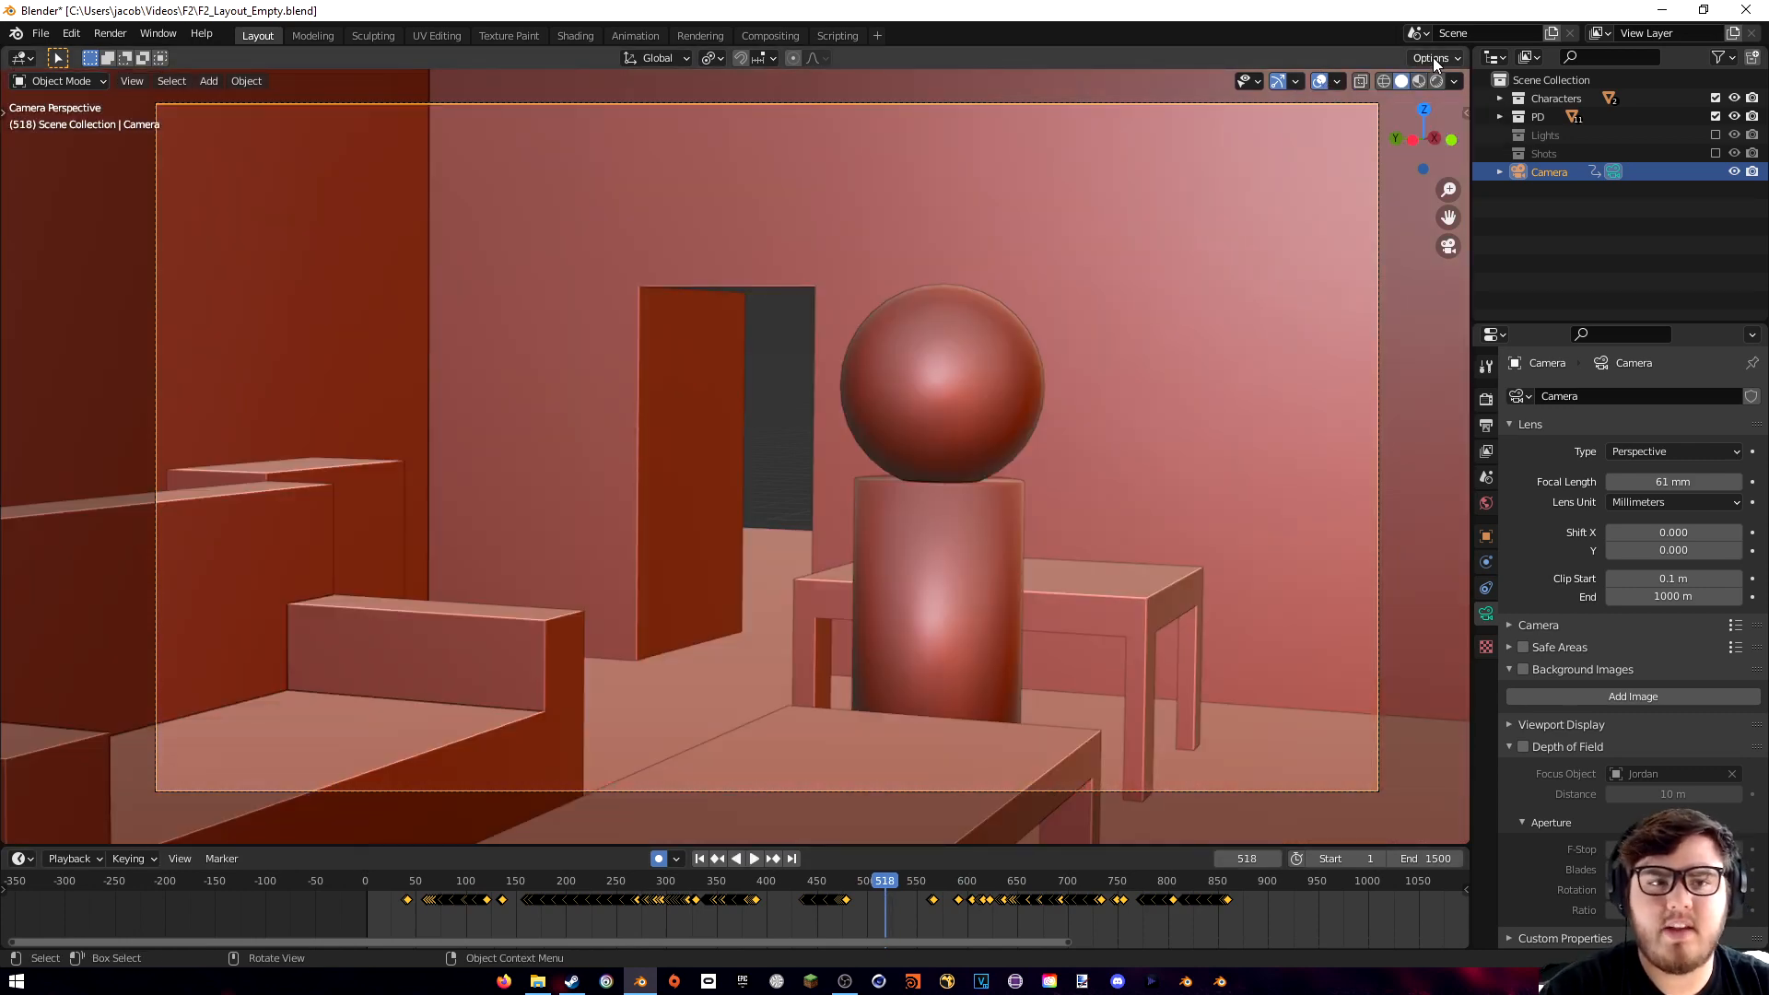
- Split the 3D viewport and display the Graph Editor in the new area
{"action": "left_click_drag", "start_coordinate": [1465, 48], "coordinate": [817, 138]}
{"action": "left_click", "coordinate": [831, 57]}
{"action": "left_click", "coordinate": [1035, 148]}
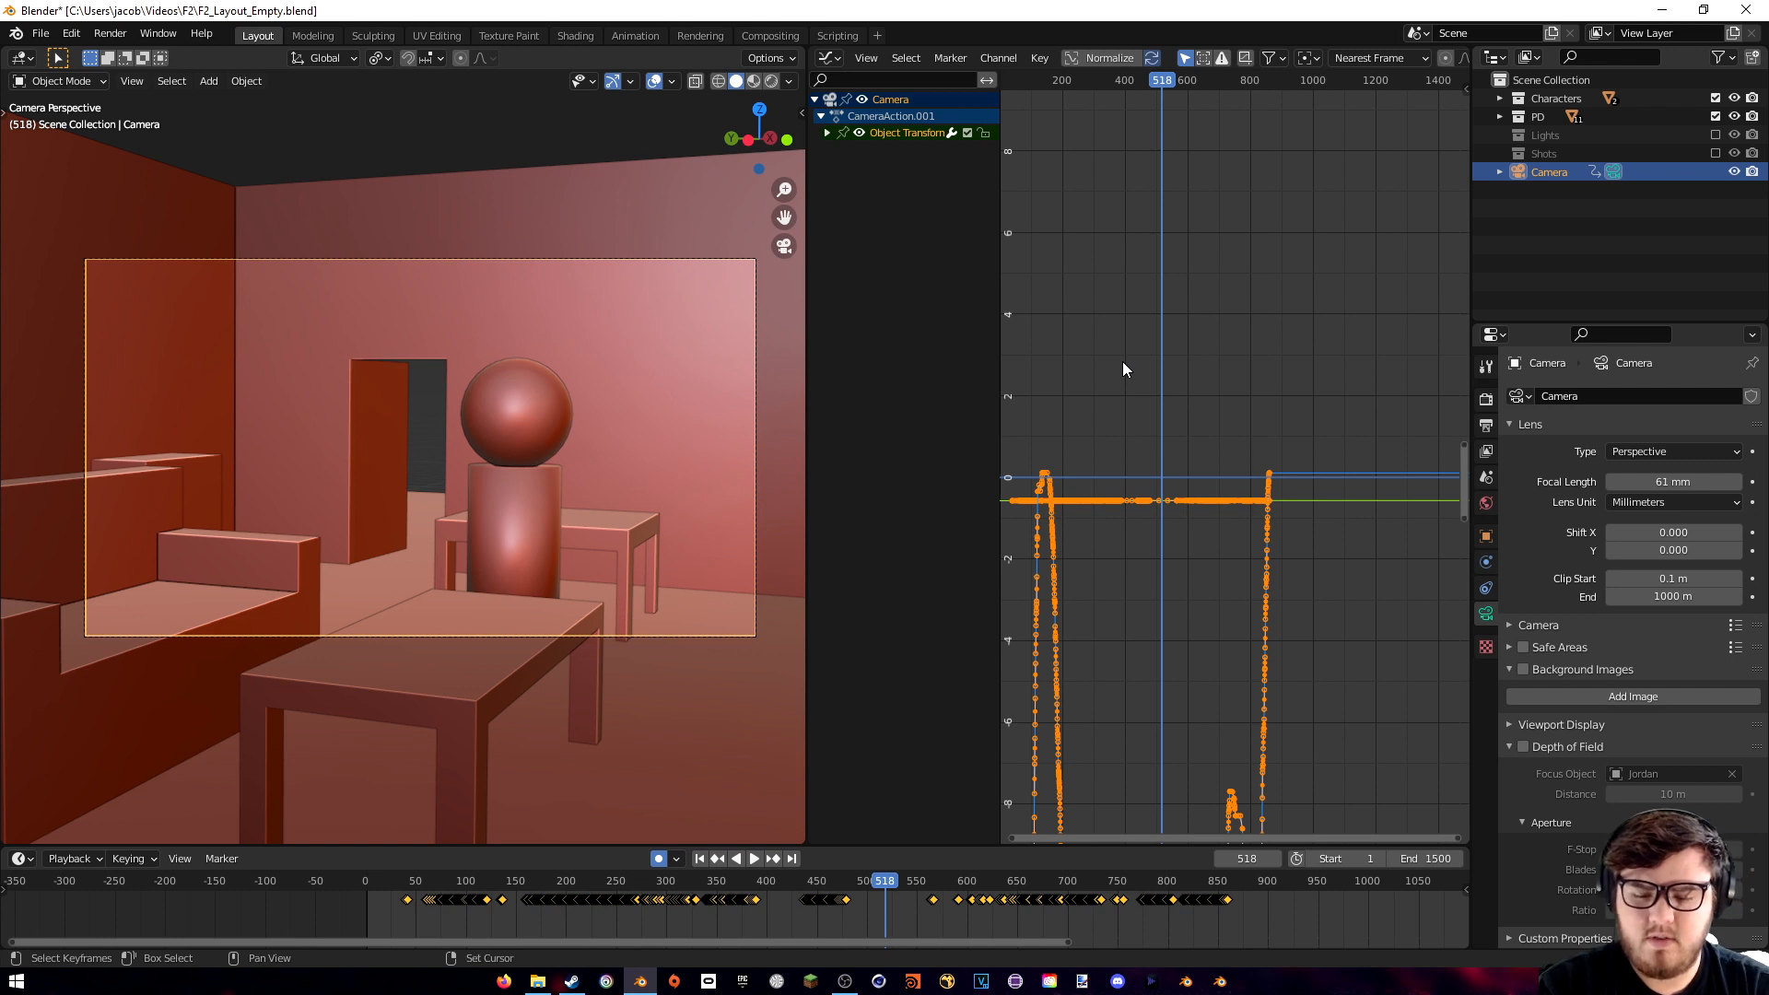
- Sample the camera's F-curve keyframes on every frame and smooth the keys repeatedly
{"action": "key", "text": "shift+alt+o"}
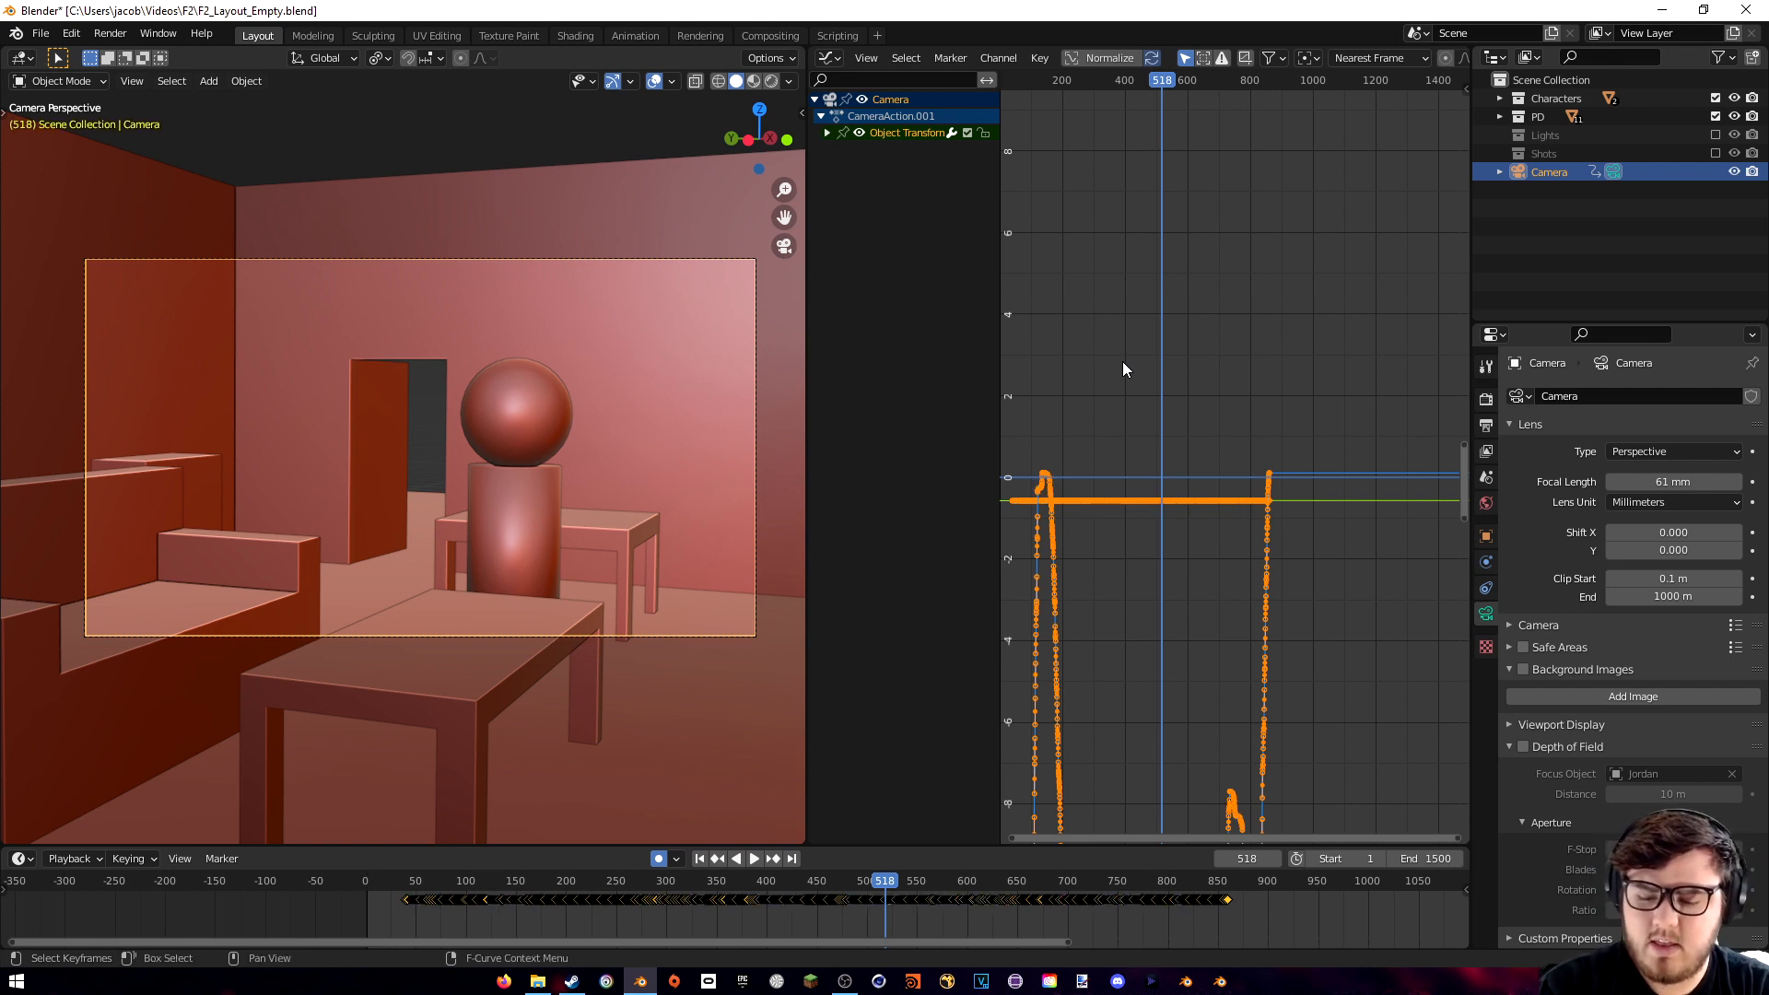
{"action": "key", "text": "alt+o"}
{"action": "key", "text": "alt+o"}
{"action": "key", "text": "alt+o"}
{"action": "key", "text": "alt+o"}
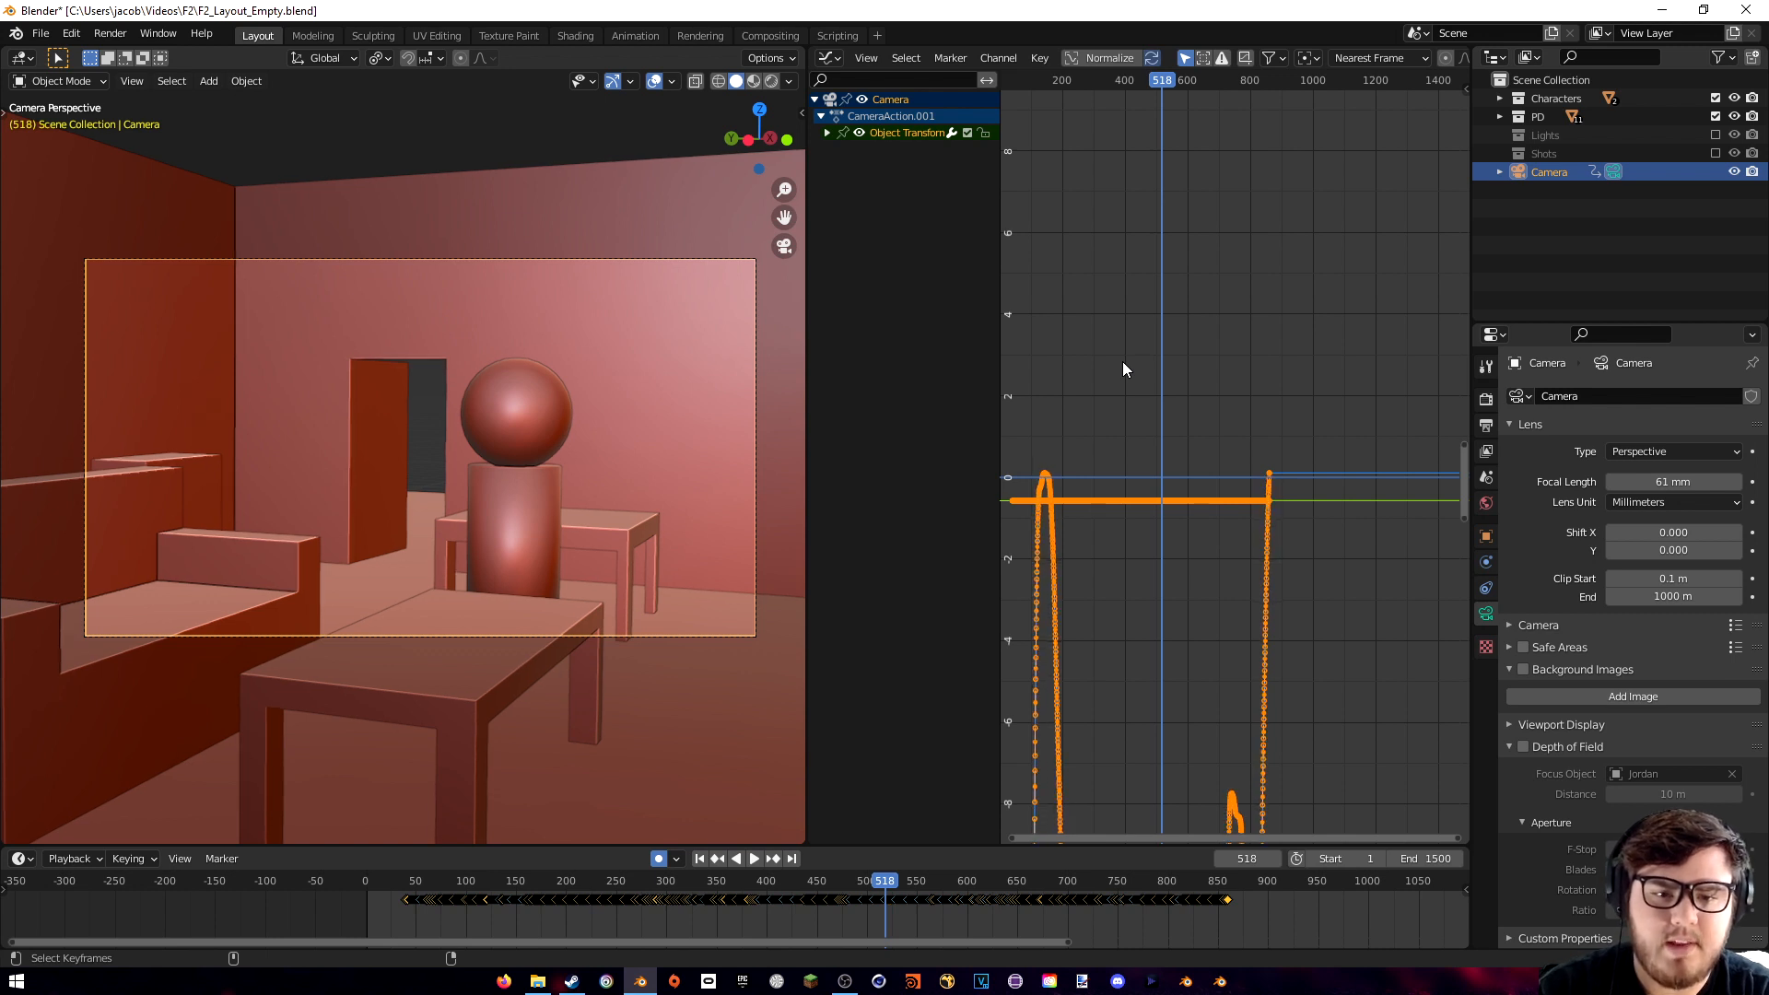
{"action": "key", "text": "alt+o"}
{"action": "key", "text": "alt+o"}
{"action": "key", "text": "alt+o"}
{"action": "key", "text": "alt+o"}
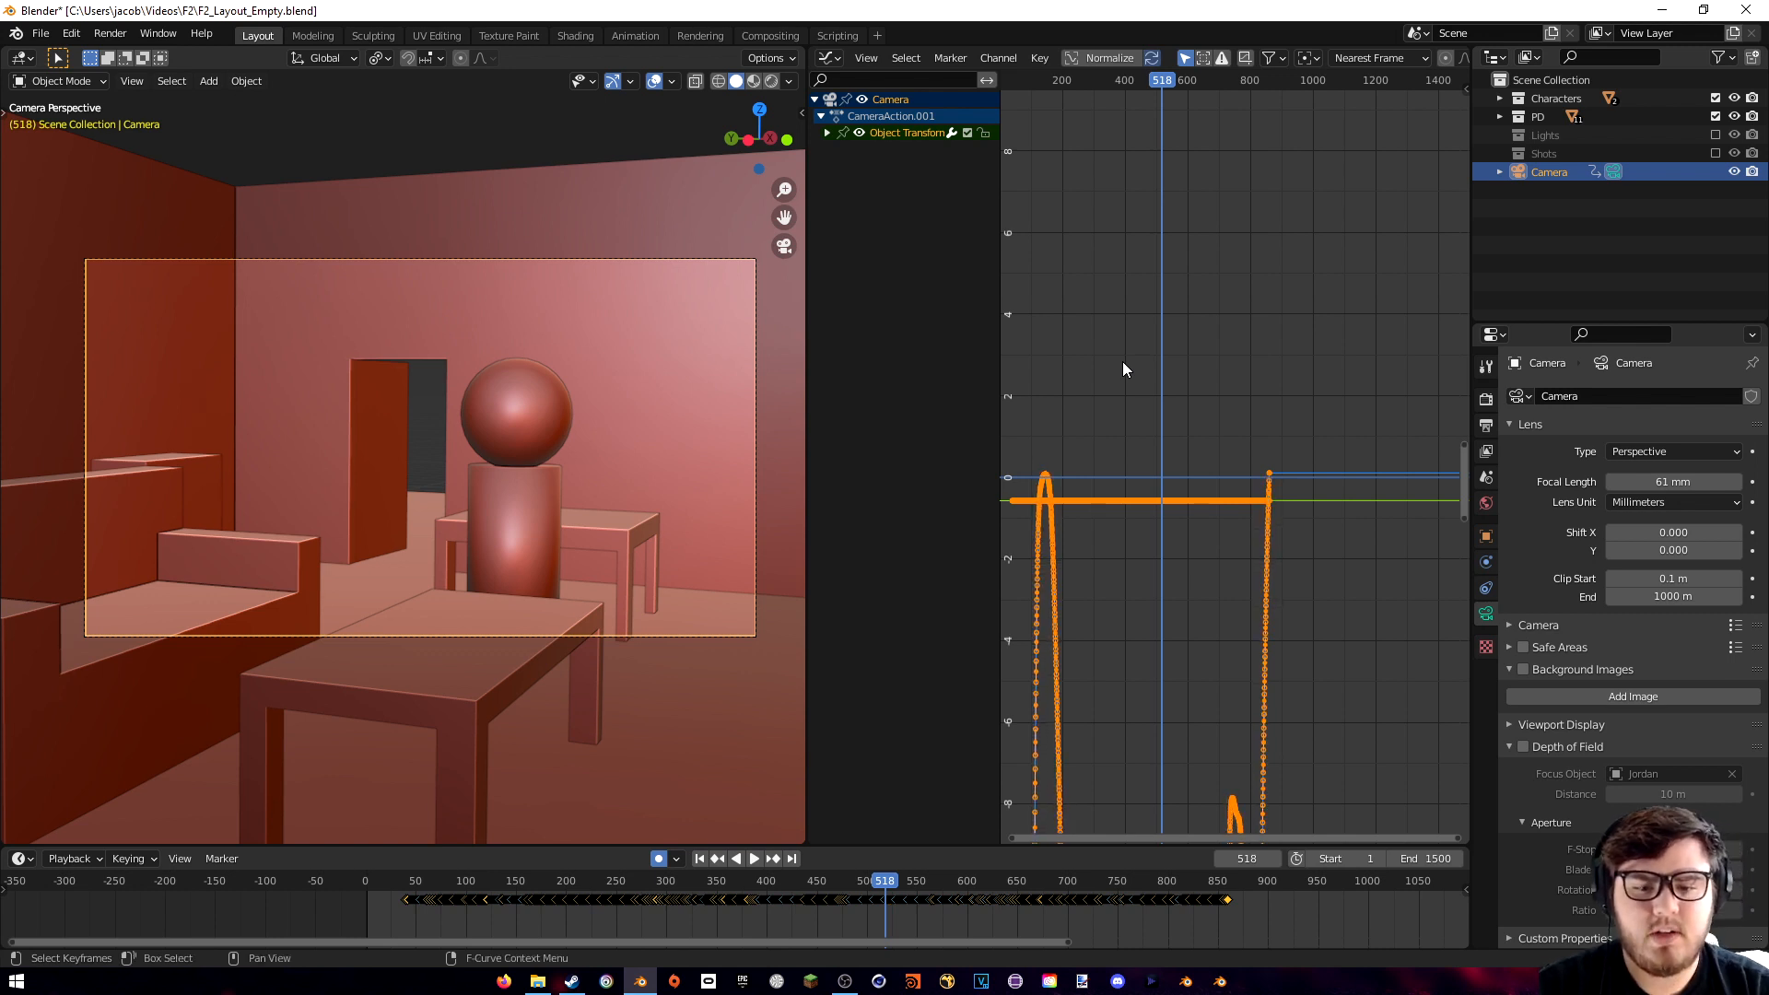
- Join the Graph Editor area back into the 3D viewport and scrub through the smoothed camera move
{"action": "right_click", "coordinate": [807, 652]}
{"action": "left_click", "coordinate": [799, 656]}
{"action": "left_click", "coordinate": [903, 639]}
{"action": "left_click_drag", "start_coordinate": [408, 882], "coordinate": [748, 877]}
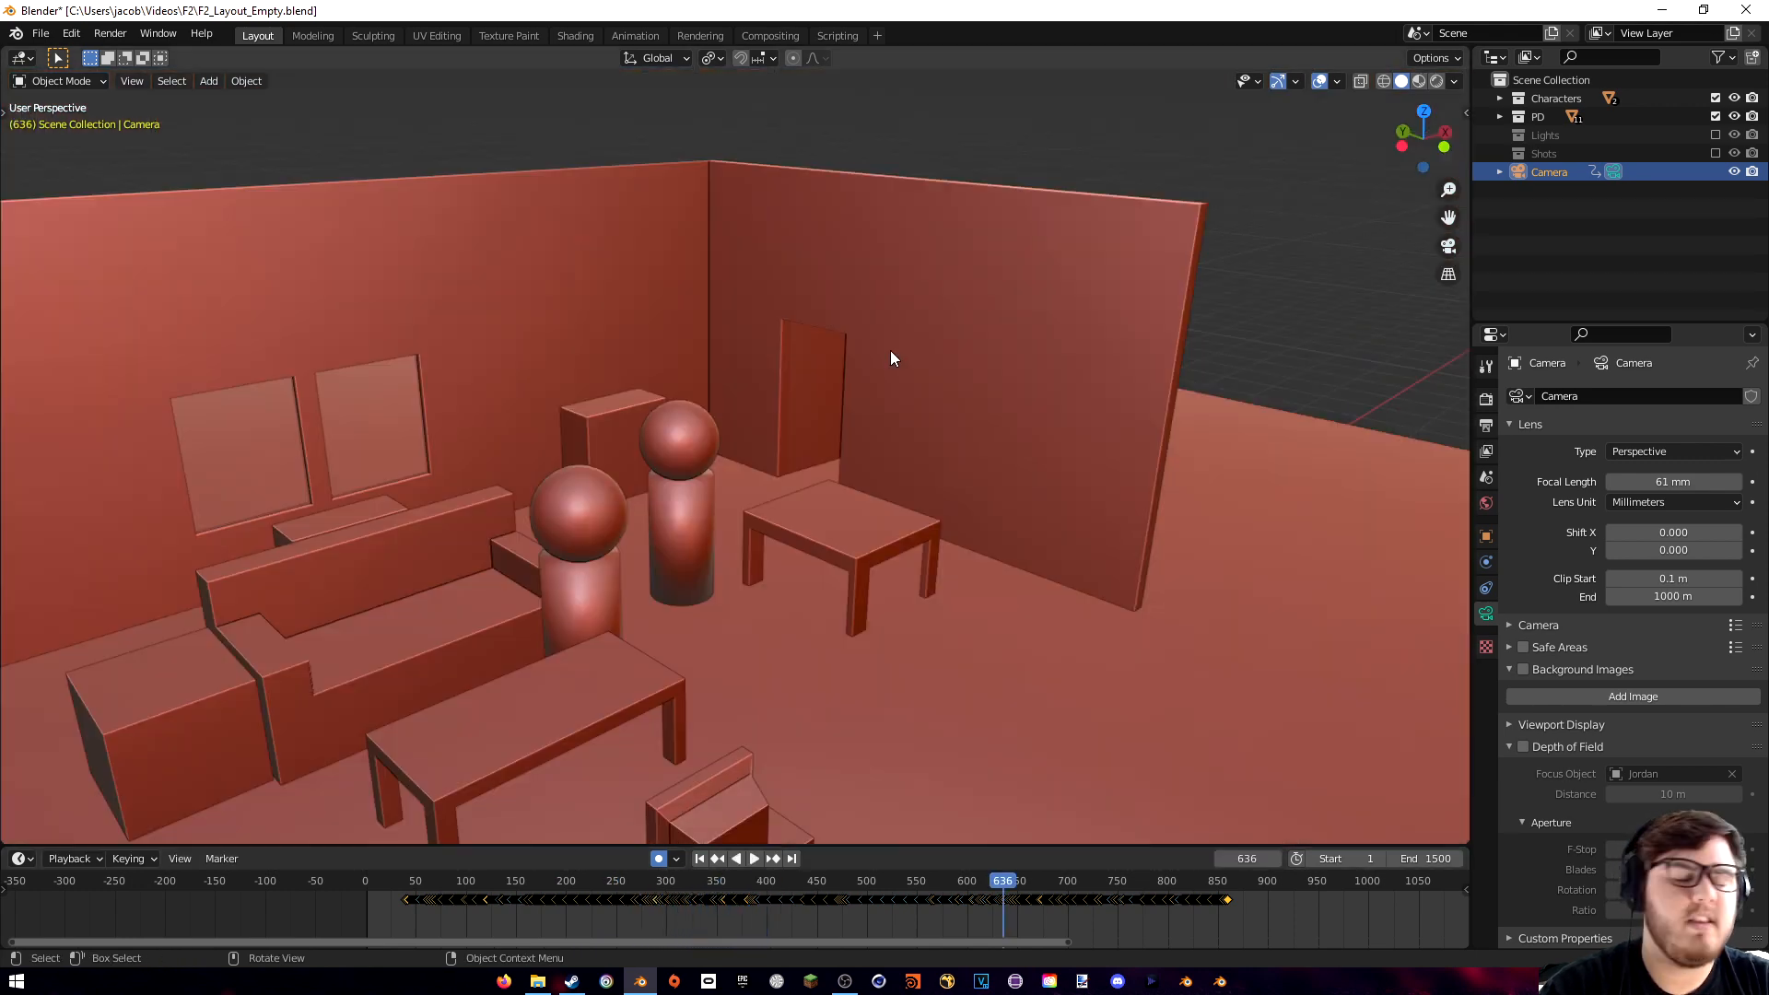
- Add a second camera, move it horizontally toward the square table and make it the active scene camera
{"action": "middle_click_drag", "start_coordinate": [889, 350], "coordinate": [715, 389]}
{"action": "key", "text": "shift+a"}
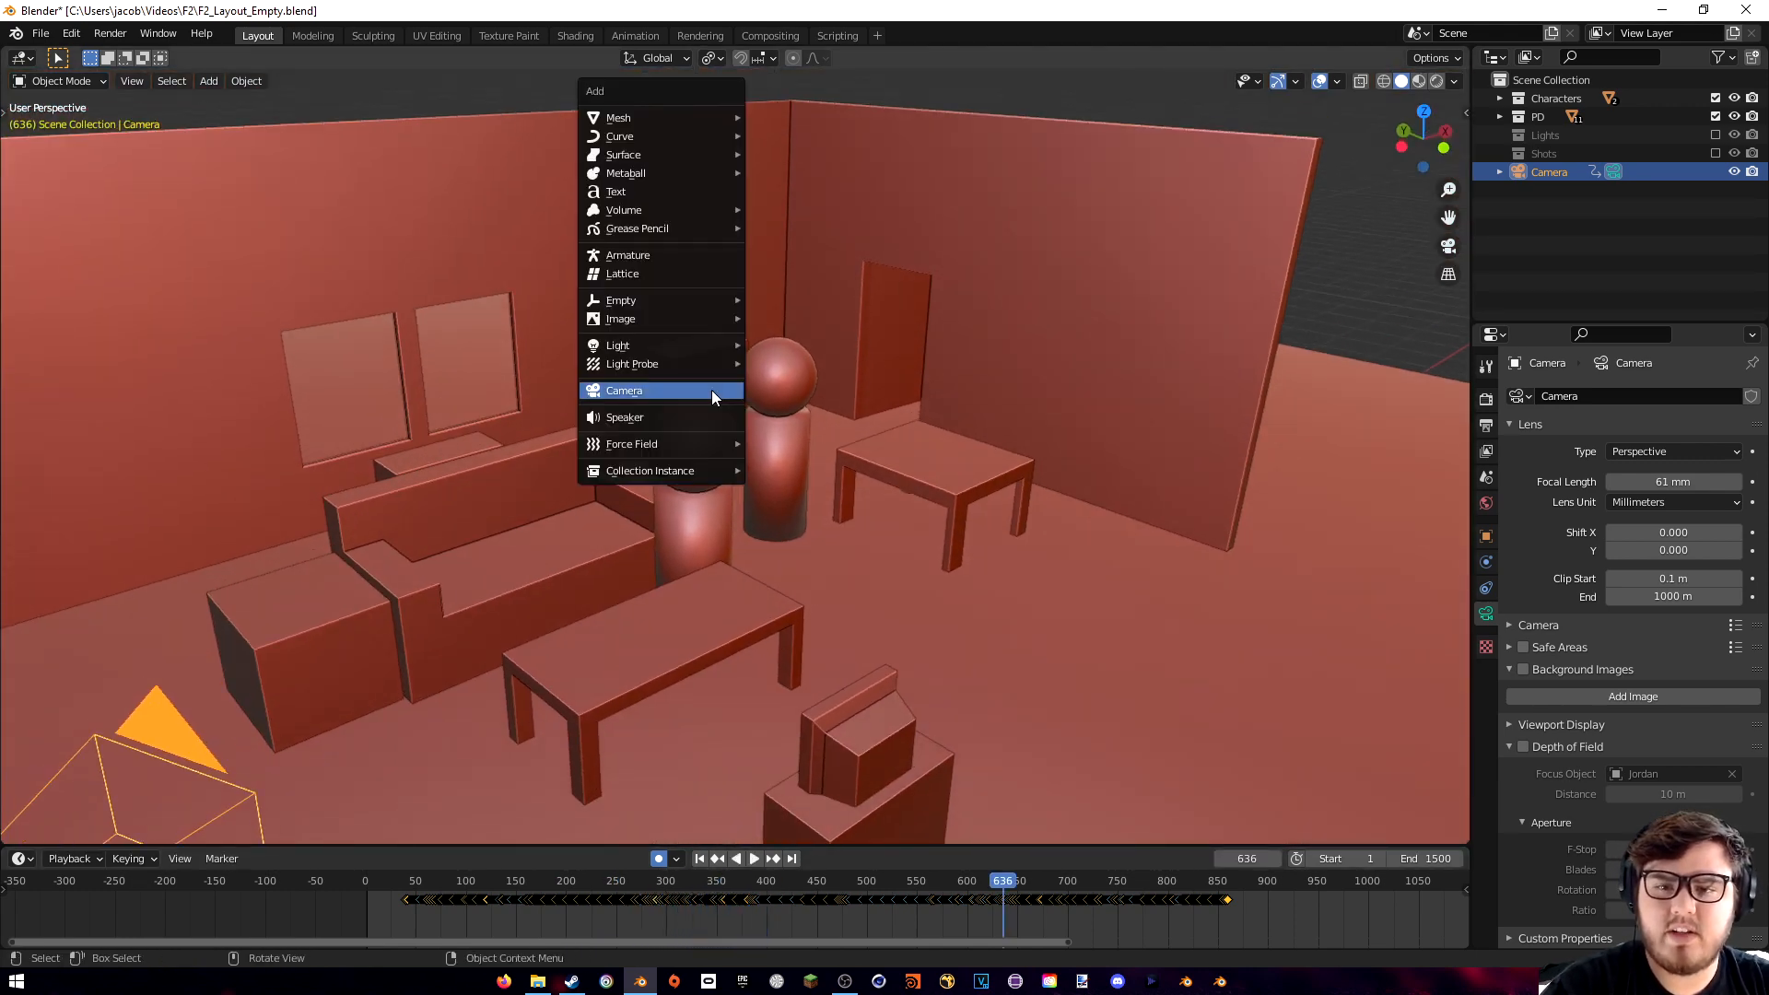
{"action": "left_click", "coordinate": [712, 389]}
{"action": "scroll", "coordinate": [361, 641], "scroll_direction": "down", "scroll_amount": 2}
{"action": "key", "text": "g"}
{"action": "key", "text": "shift+z"}
{"action": "left_click", "coordinate": [1355, 220]}
{"action": "left_click", "coordinate": [1445, 250]}
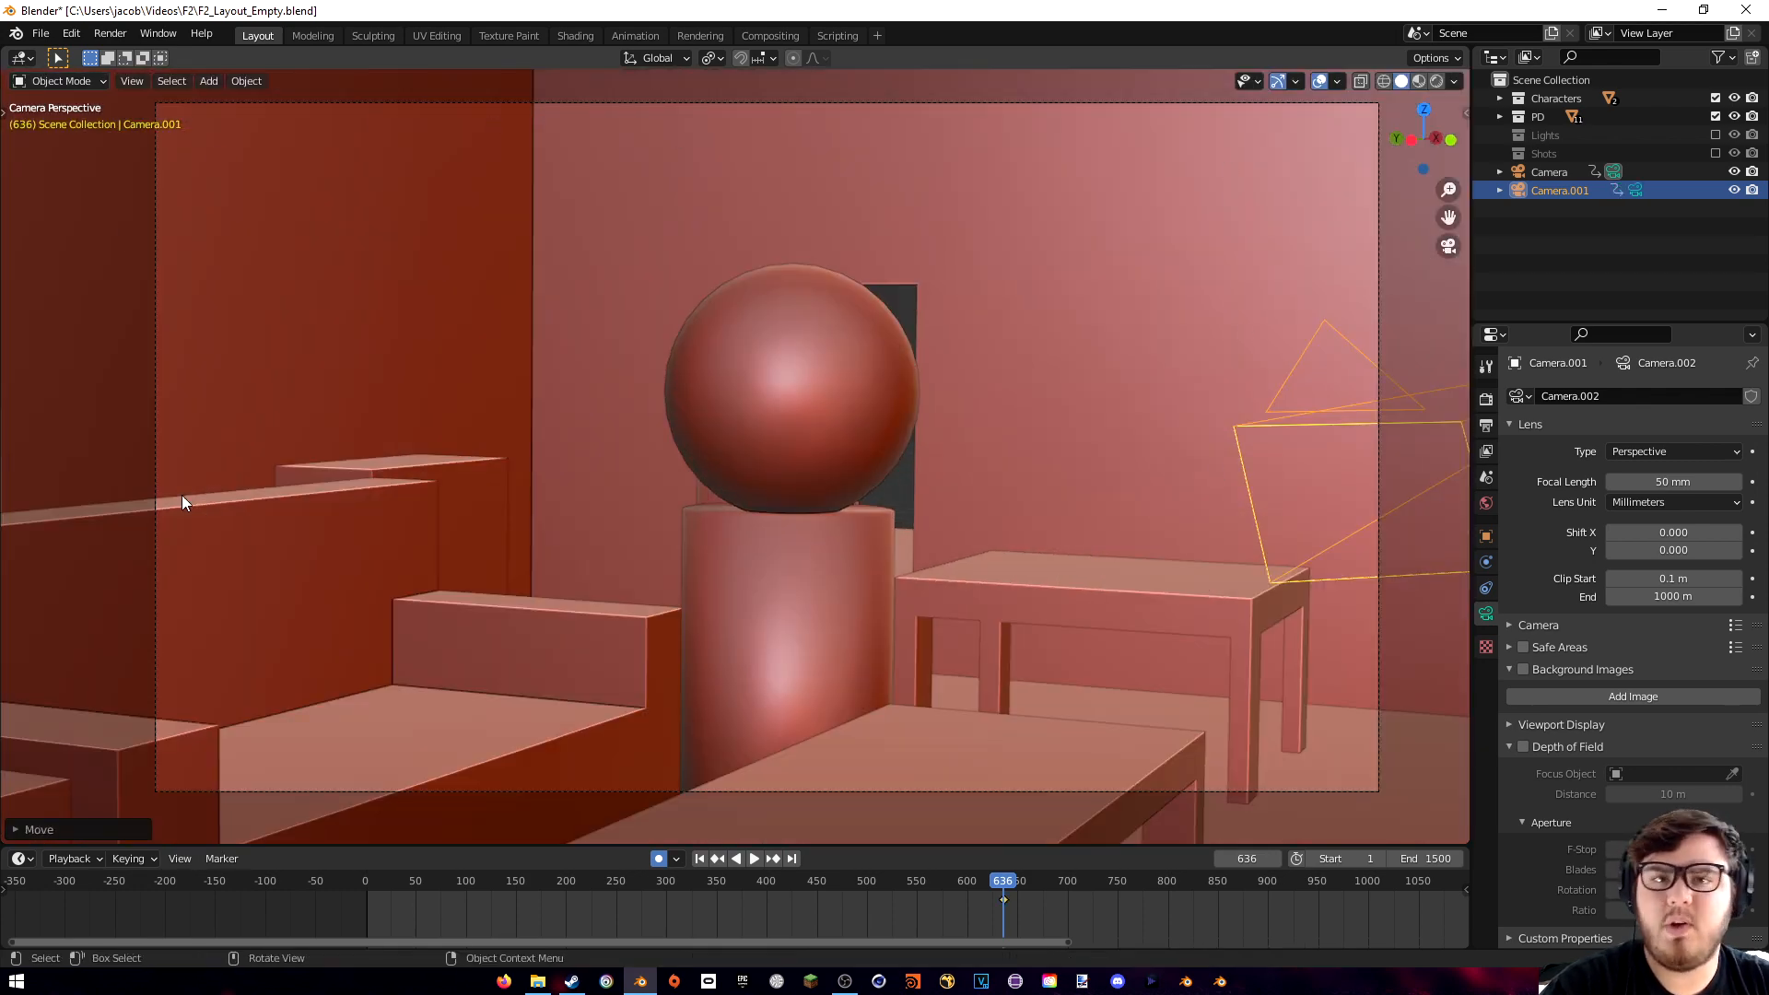
{"action": "left_click", "coordinate": [1630, 190]}
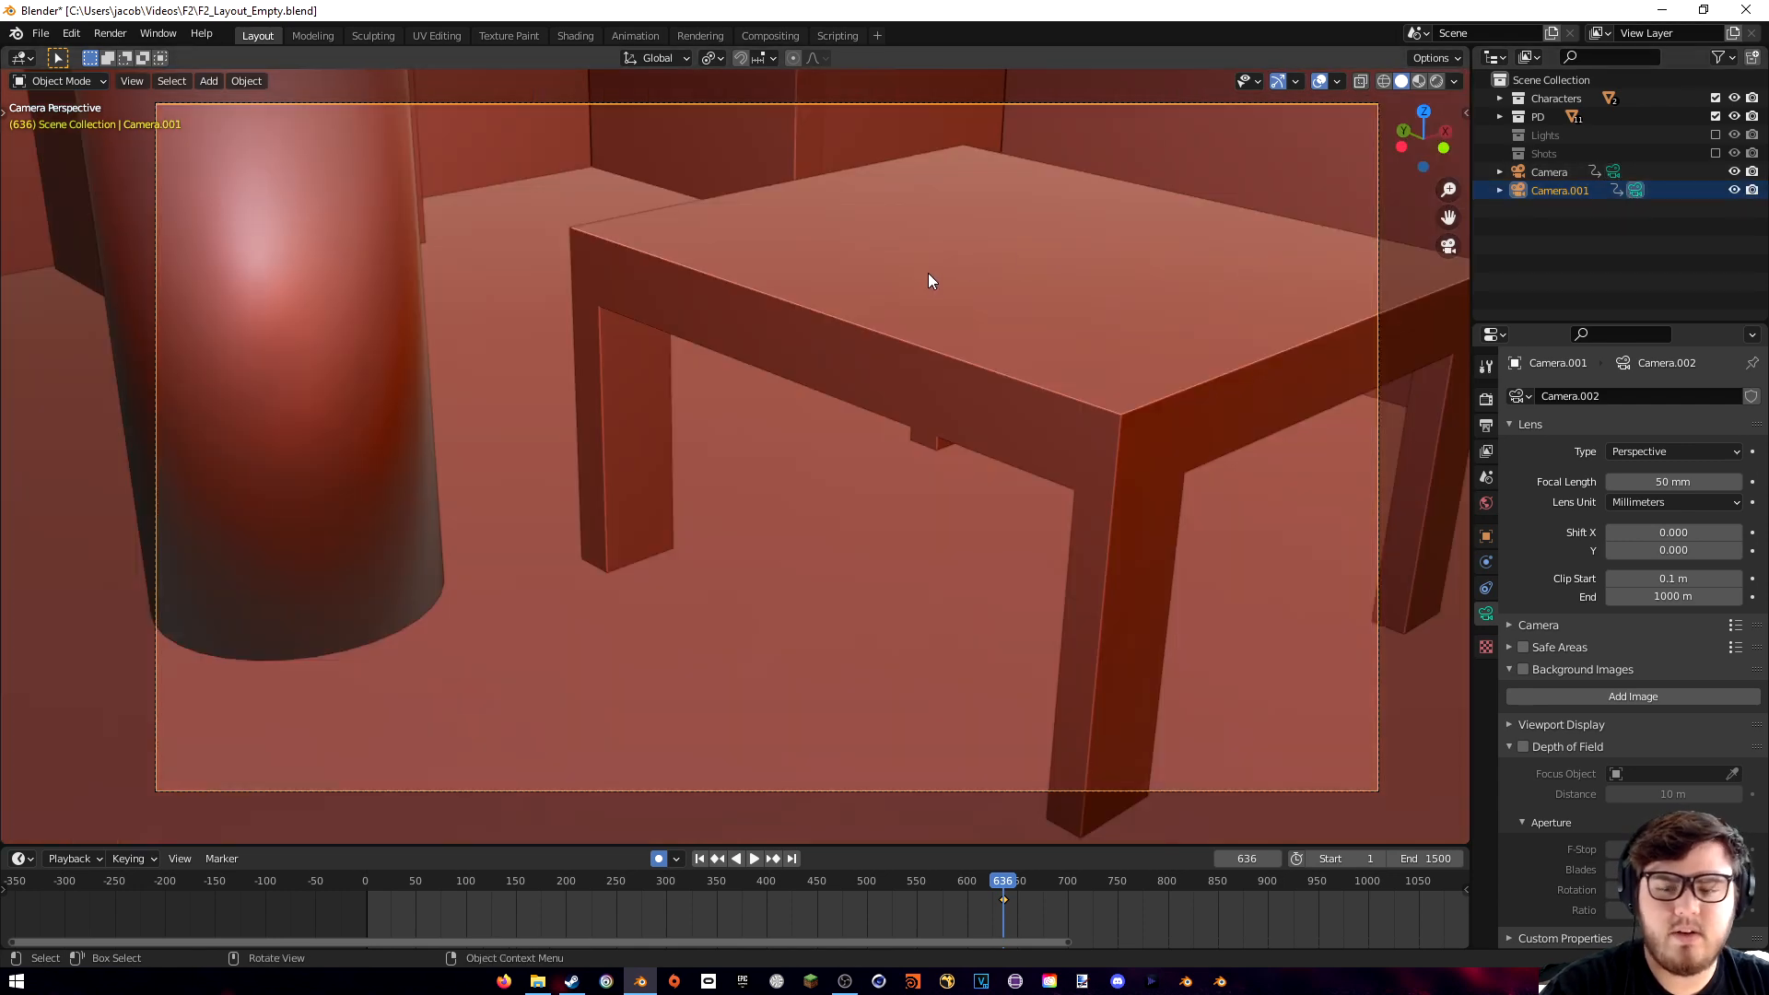
- Frame both characters through the new camera with Walk Navigation and set its focal length to 93 mm
{"action": "key", "text": "shift+grave"}
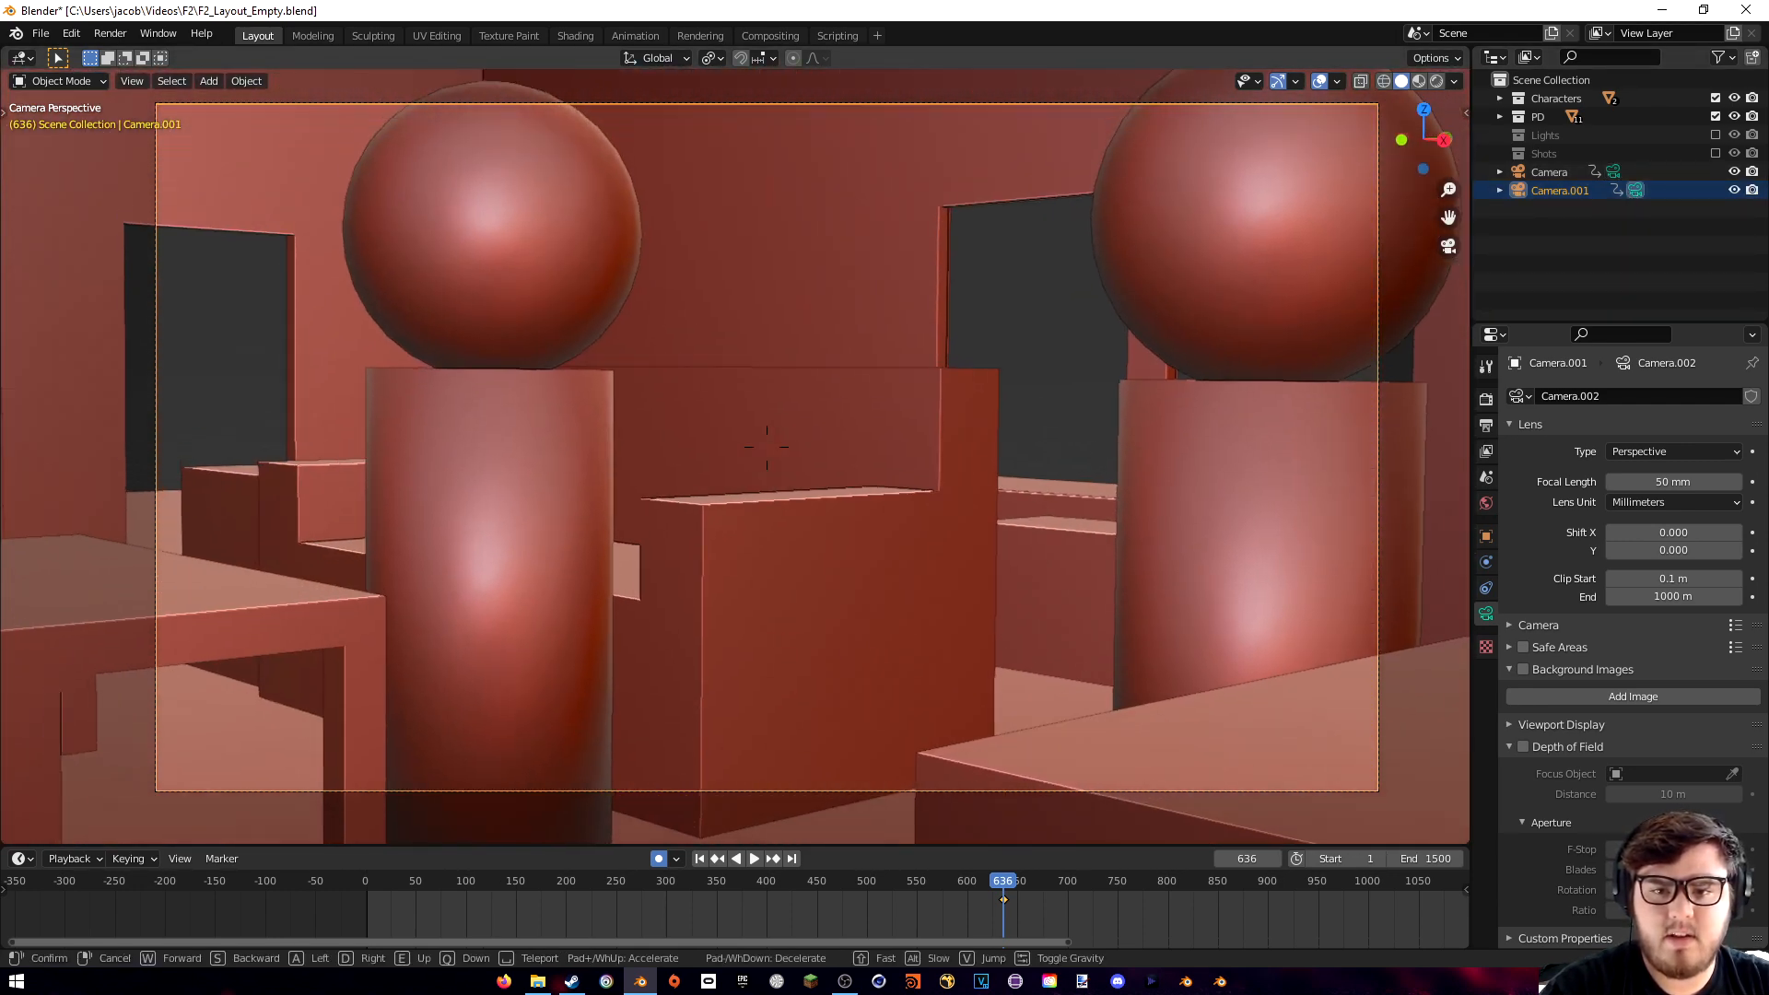
{"action": "key", "text": "s"}
{"action": "left_click", "coordinate": [736, 458]}
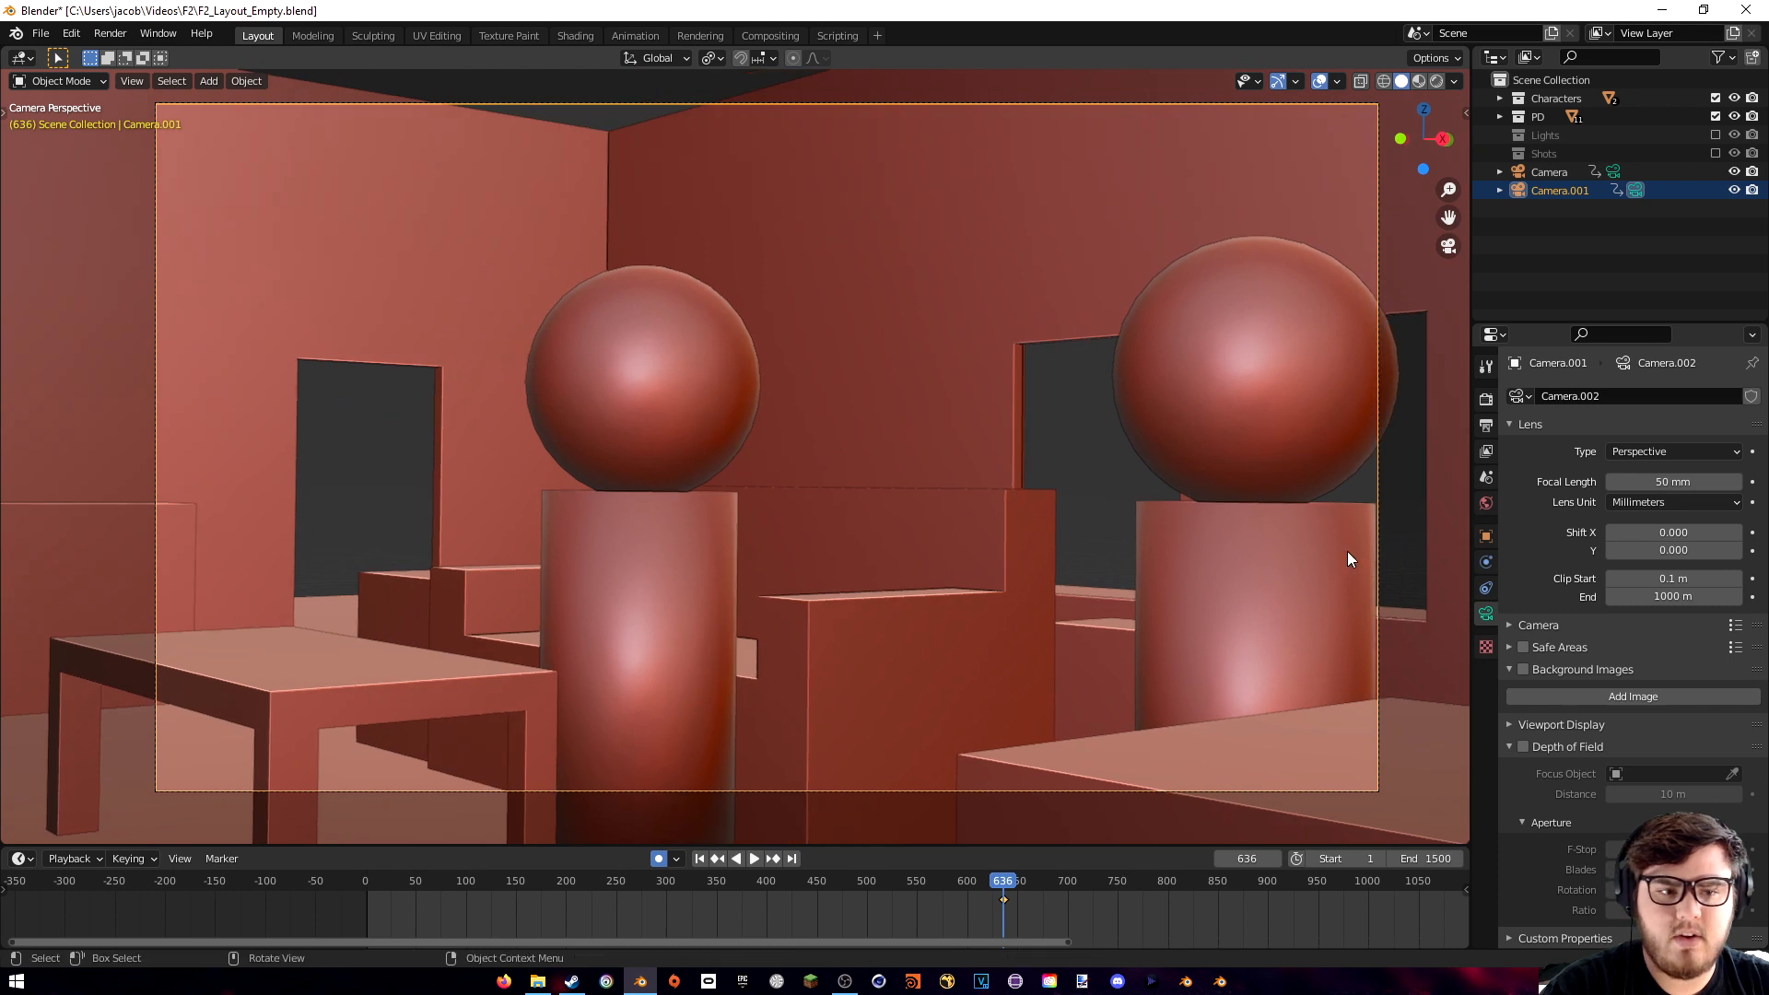
{"action": "left_click_drag", "start_coordinate": [1672, 480], "coordinate": [1751, 481]}
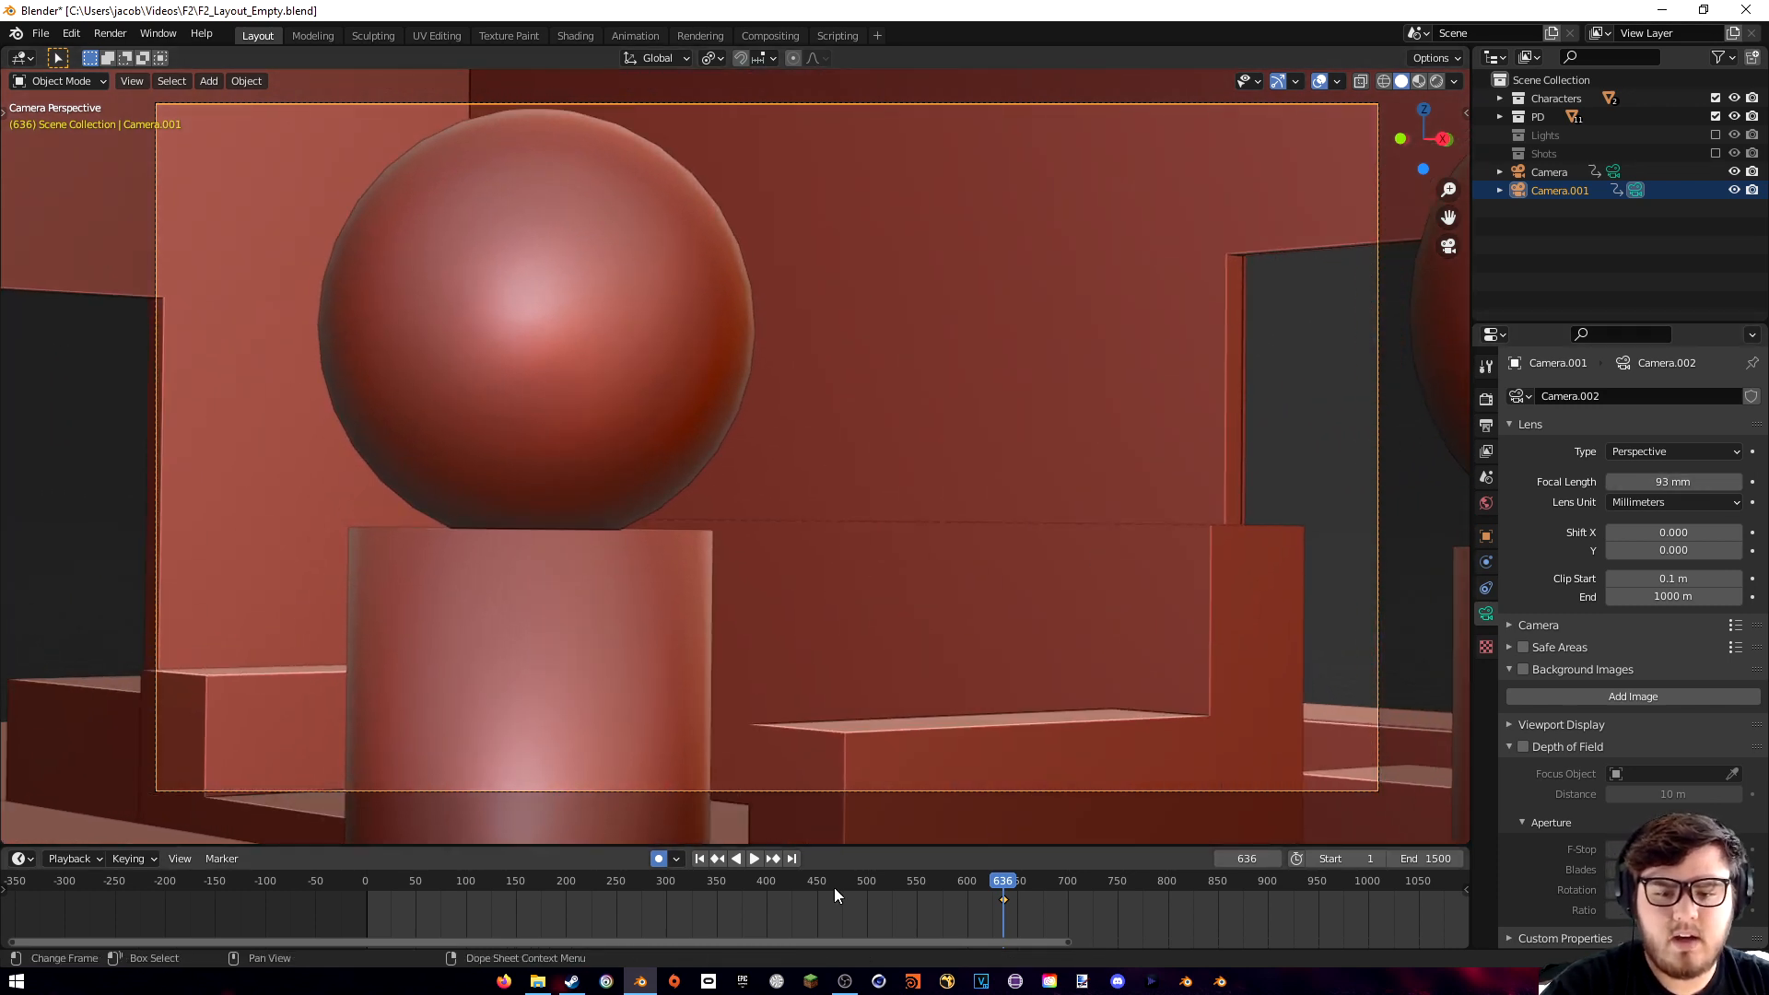
- Record a handheld move for the second camera with Walk Navigation while the timeline plays from frame 0
{"action": "left_click_drag", "start_coordinate": [383, 888], "coordinate": [367, 884]}
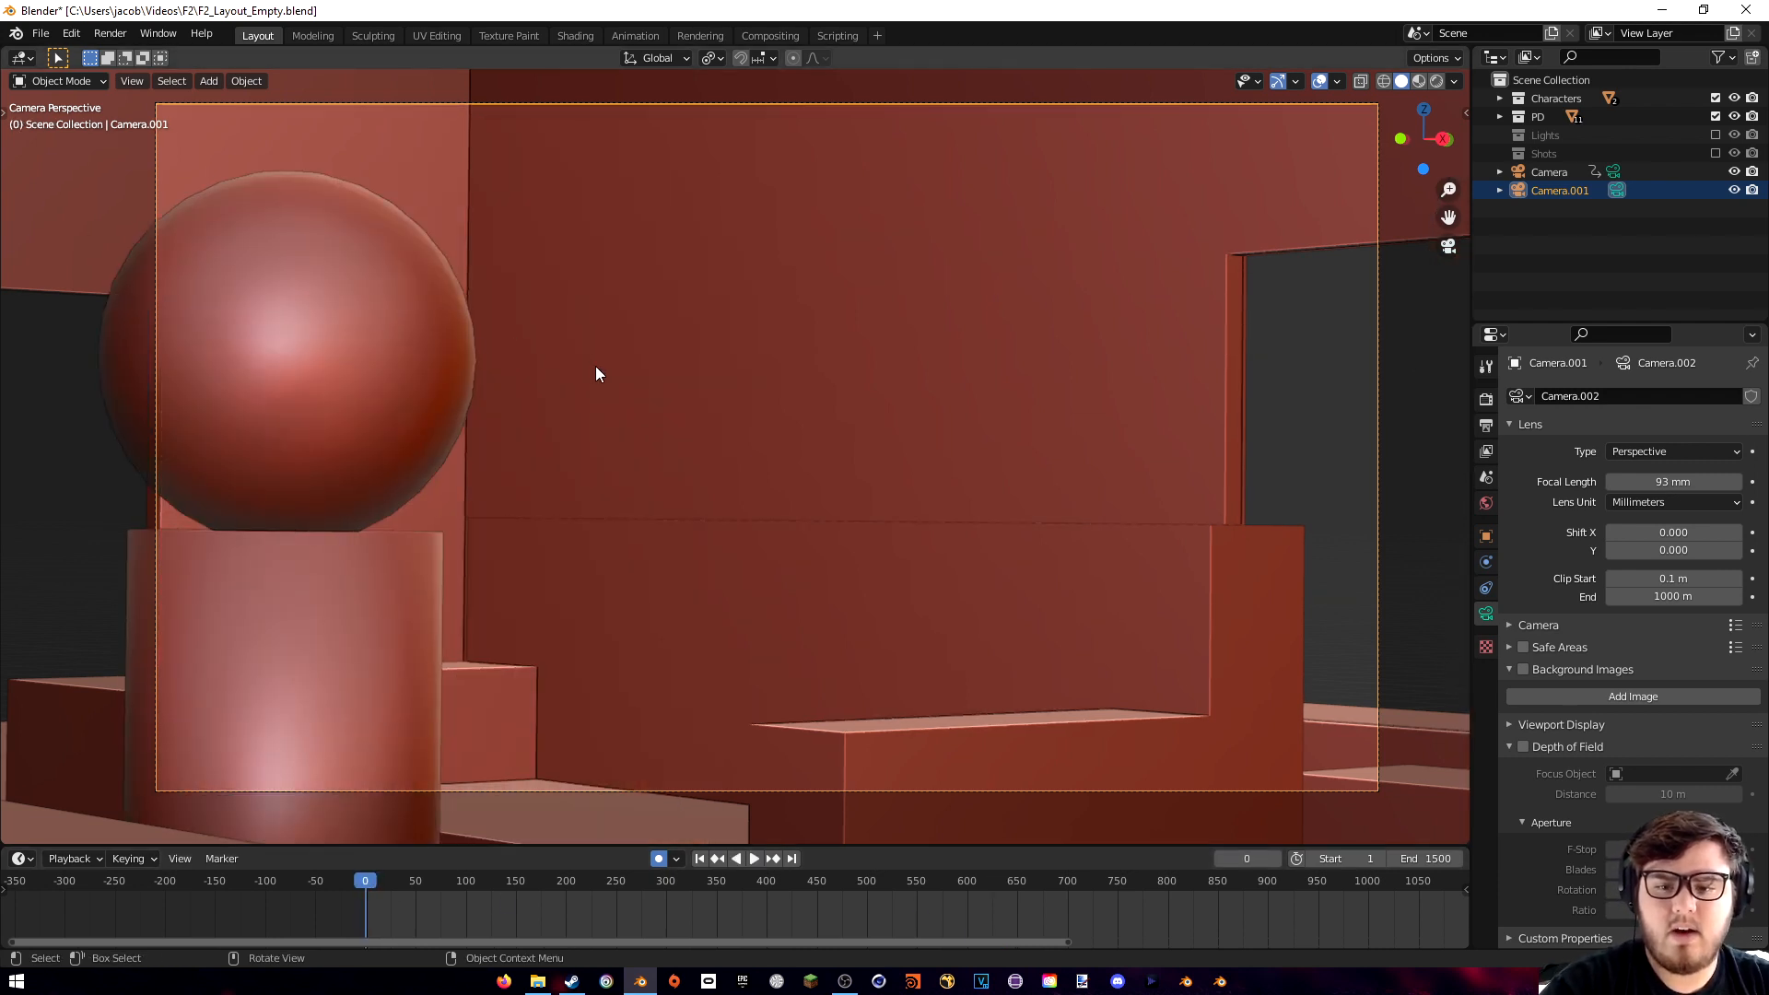
{"action": "key", "text": "space"}
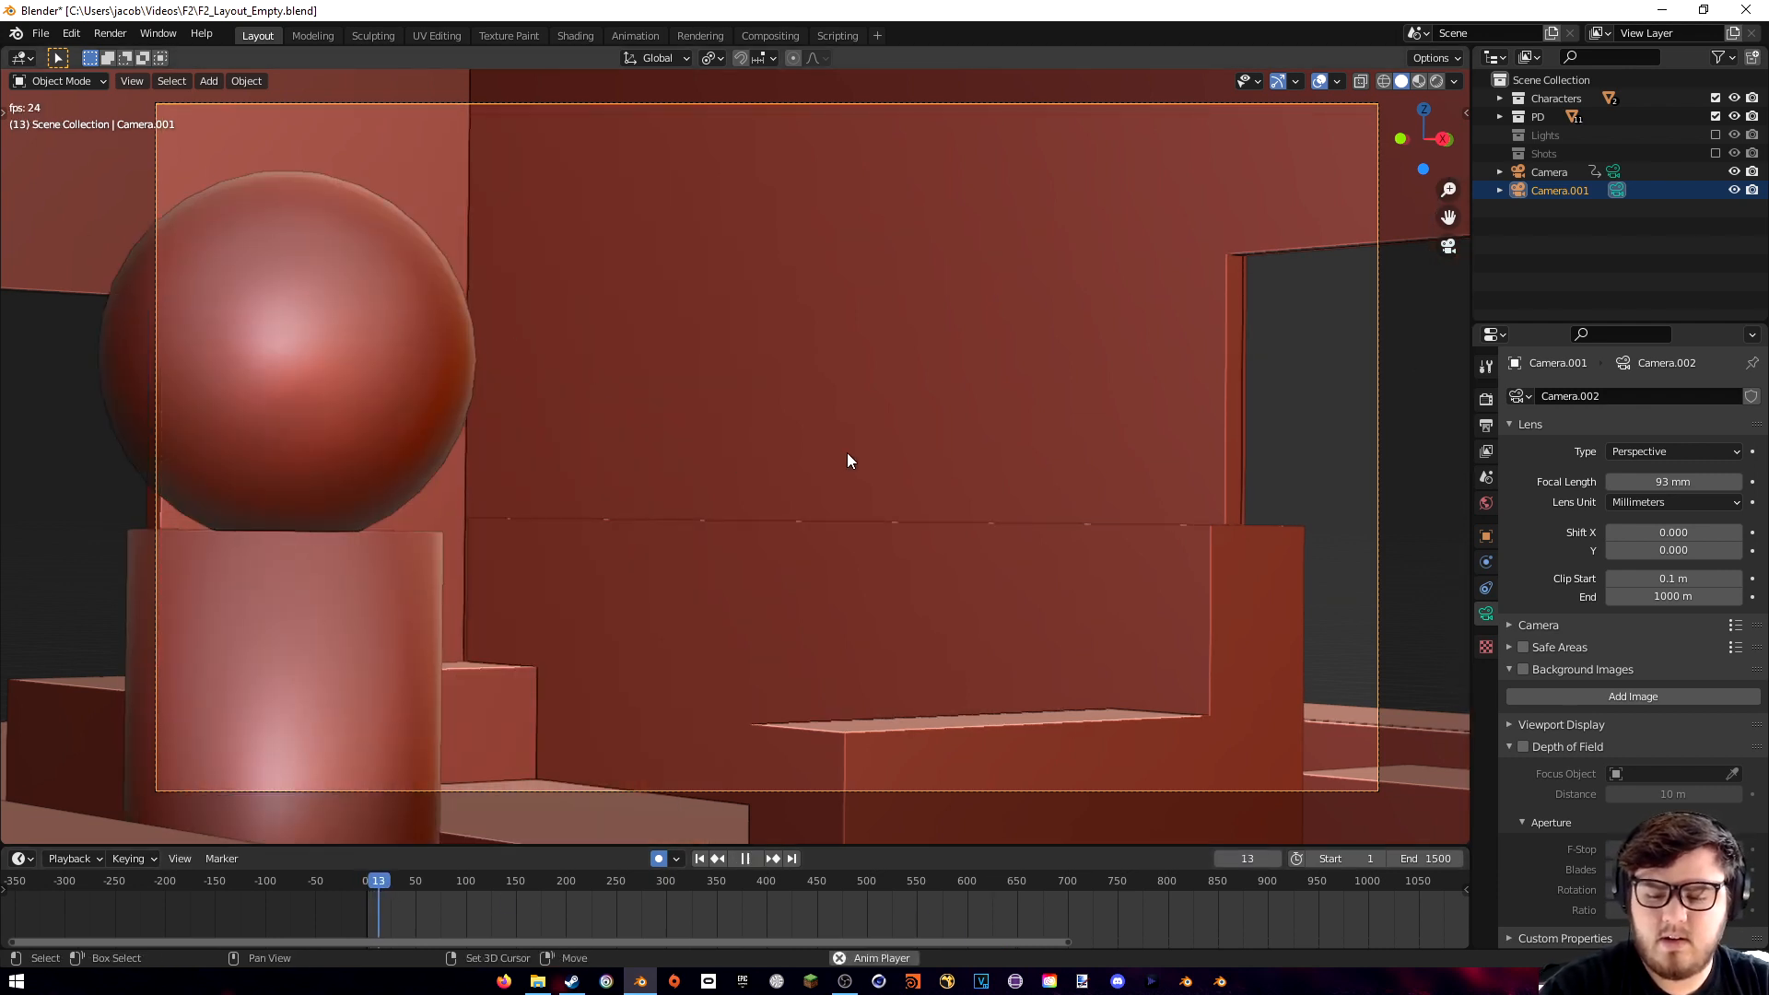
{"action": "key", "text": "shift+grave"}
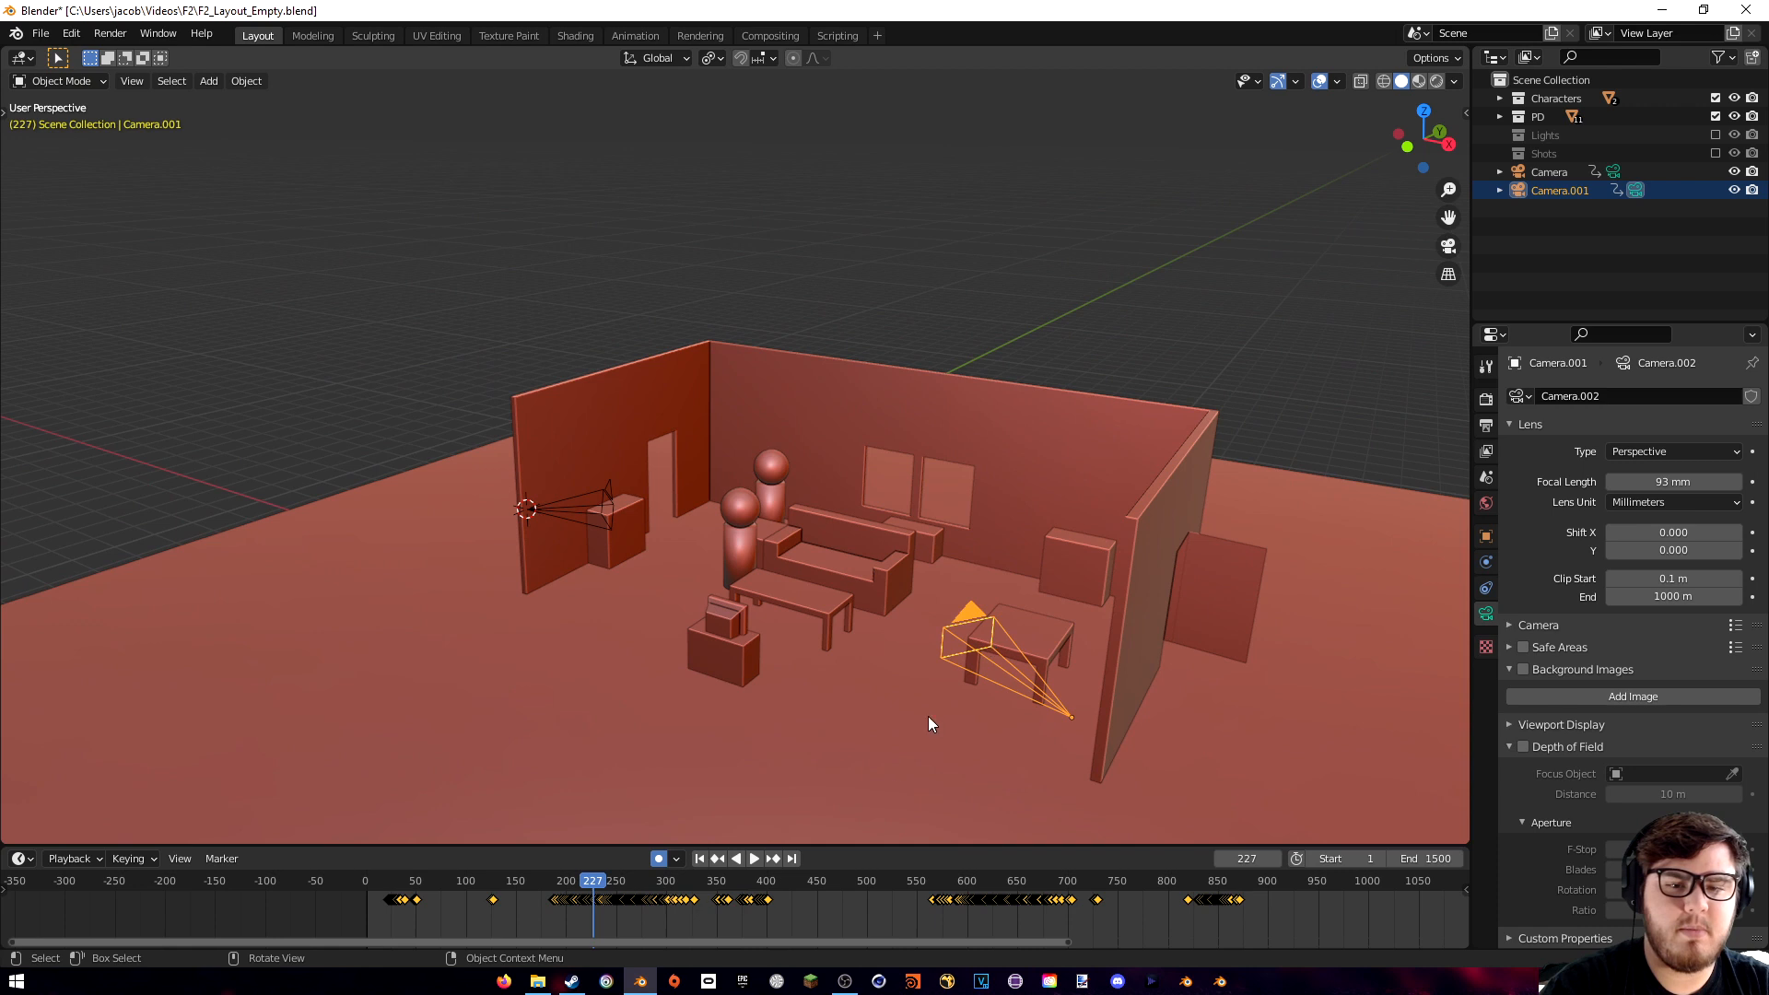
- Play back the second camera's recorded move from outside the room and stop at frame 430
{"action": "left_click_drag", "start_coordinate": [575, 884], "coordinate": [527, 857]}
{"action": "key", "text": "space"}
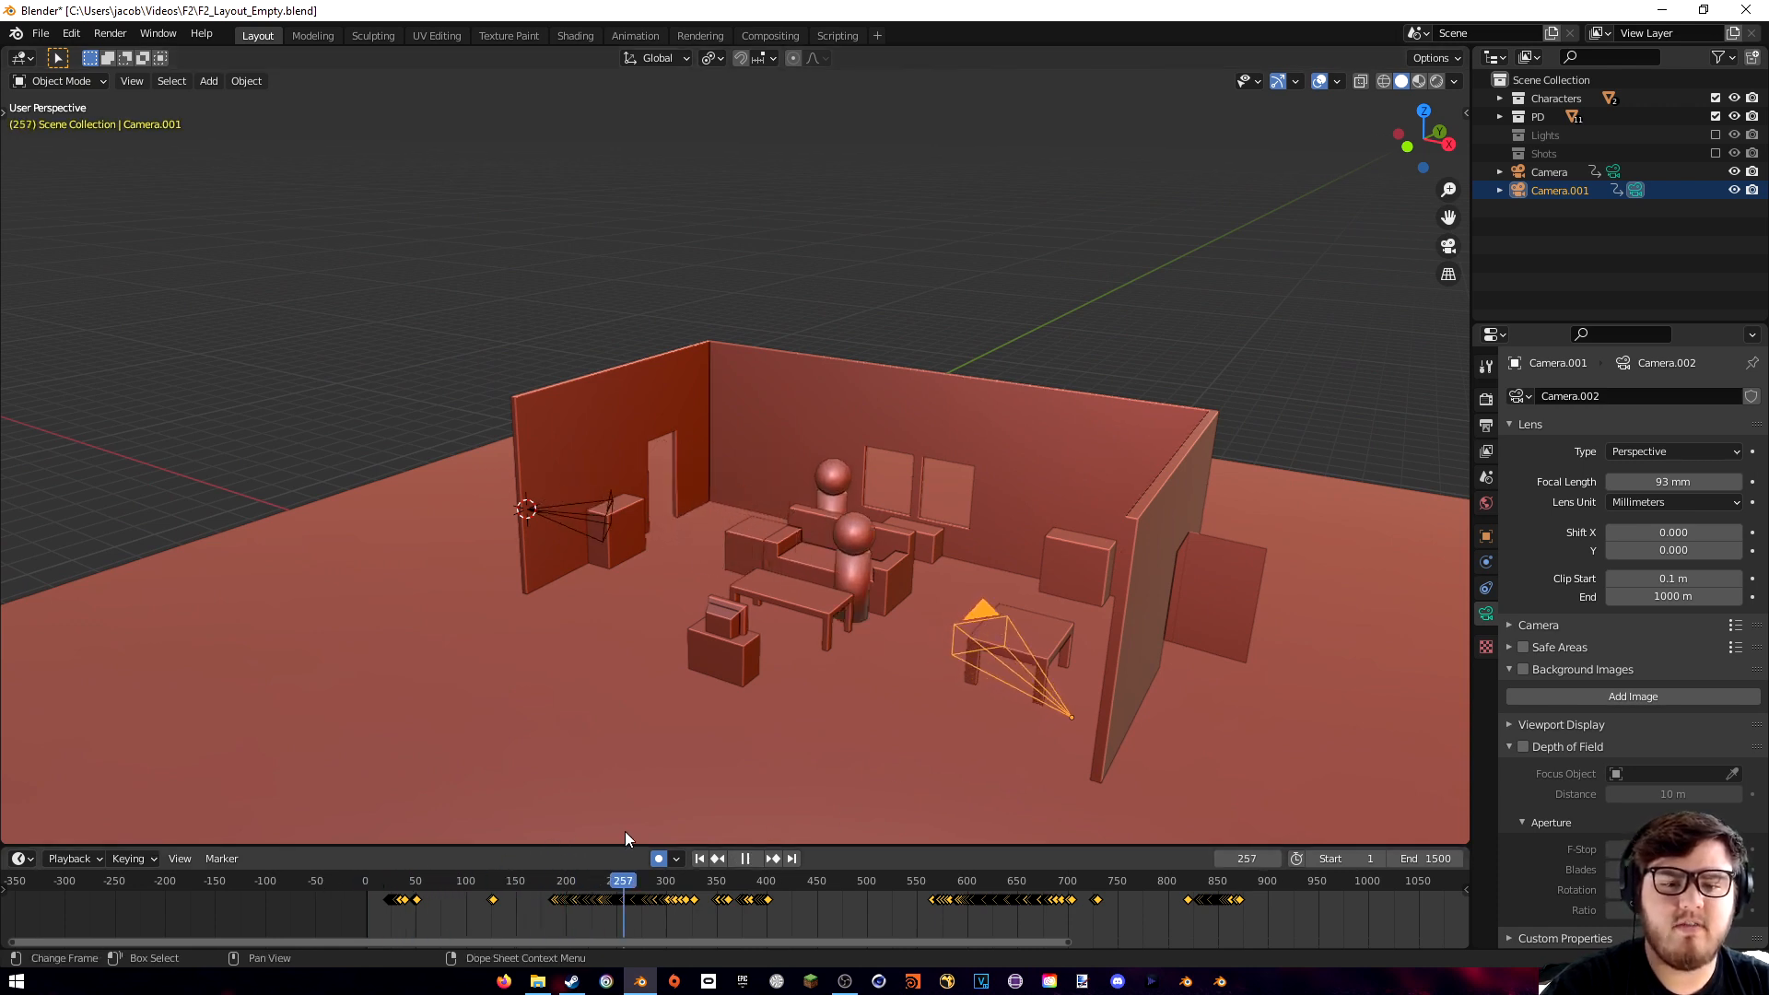
{"action": "key", "text": "space"}
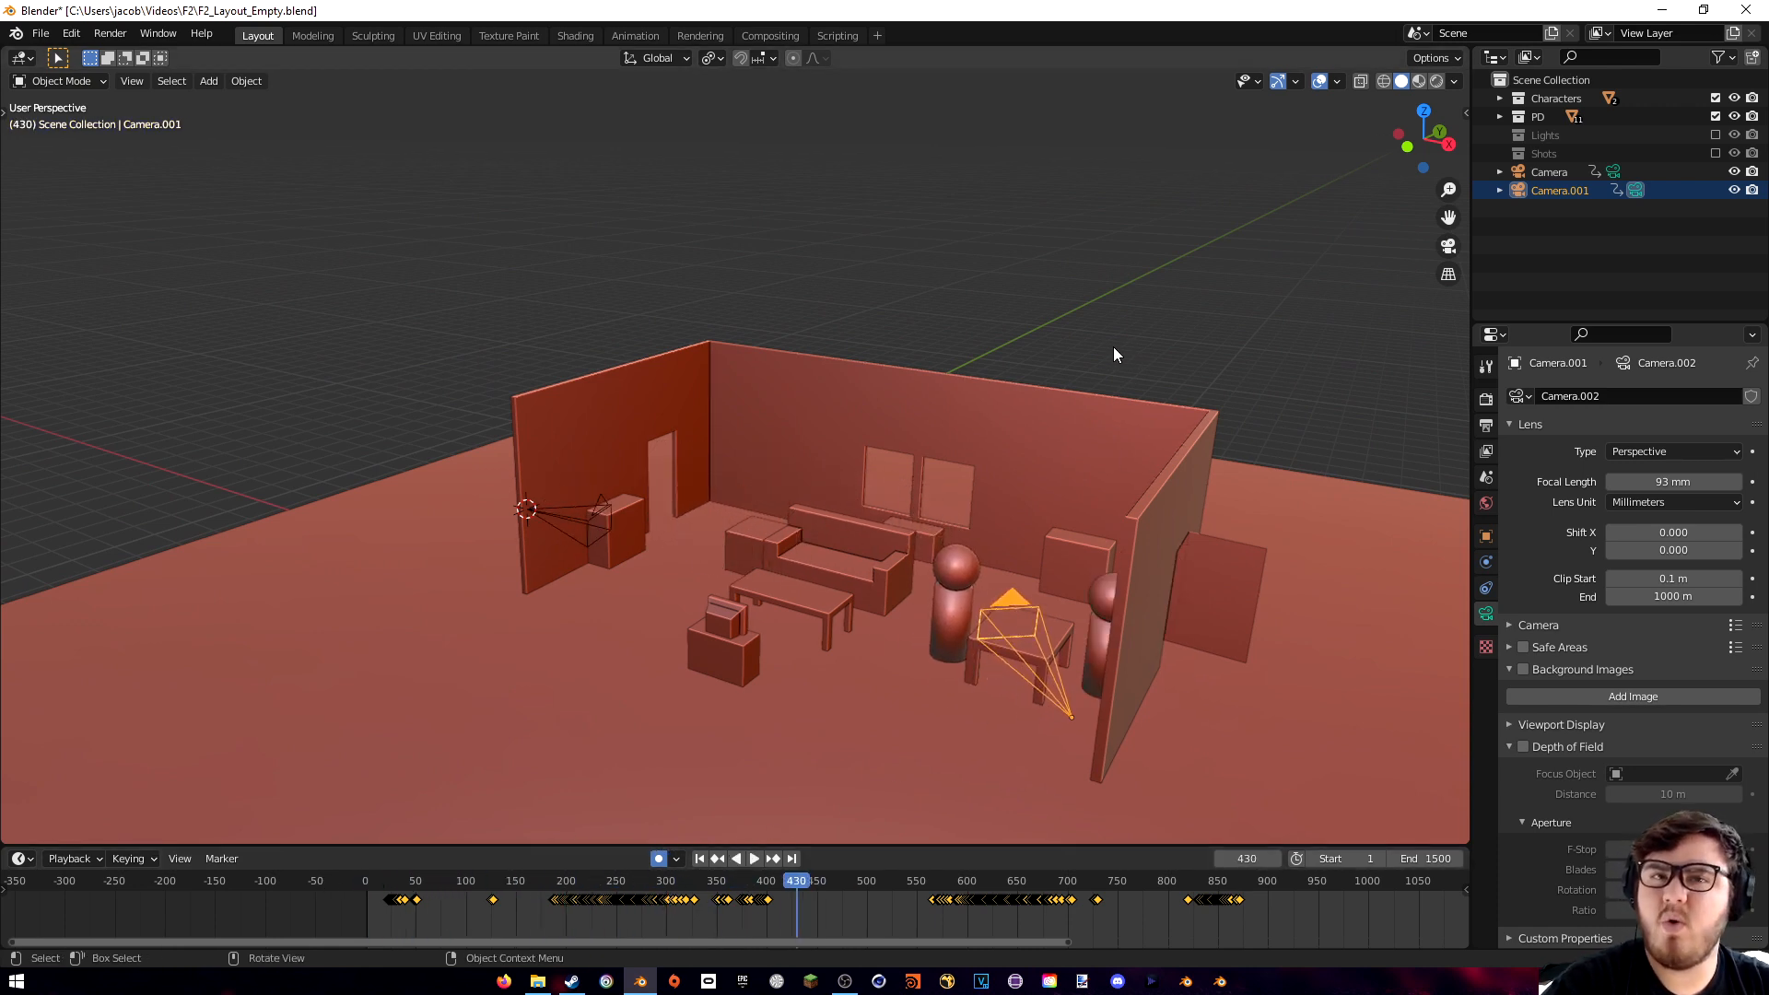
- Create a new collection named Camera in the scene and move both cameras into it
{"action": "right_click", "coordinate": [1546, 257]}
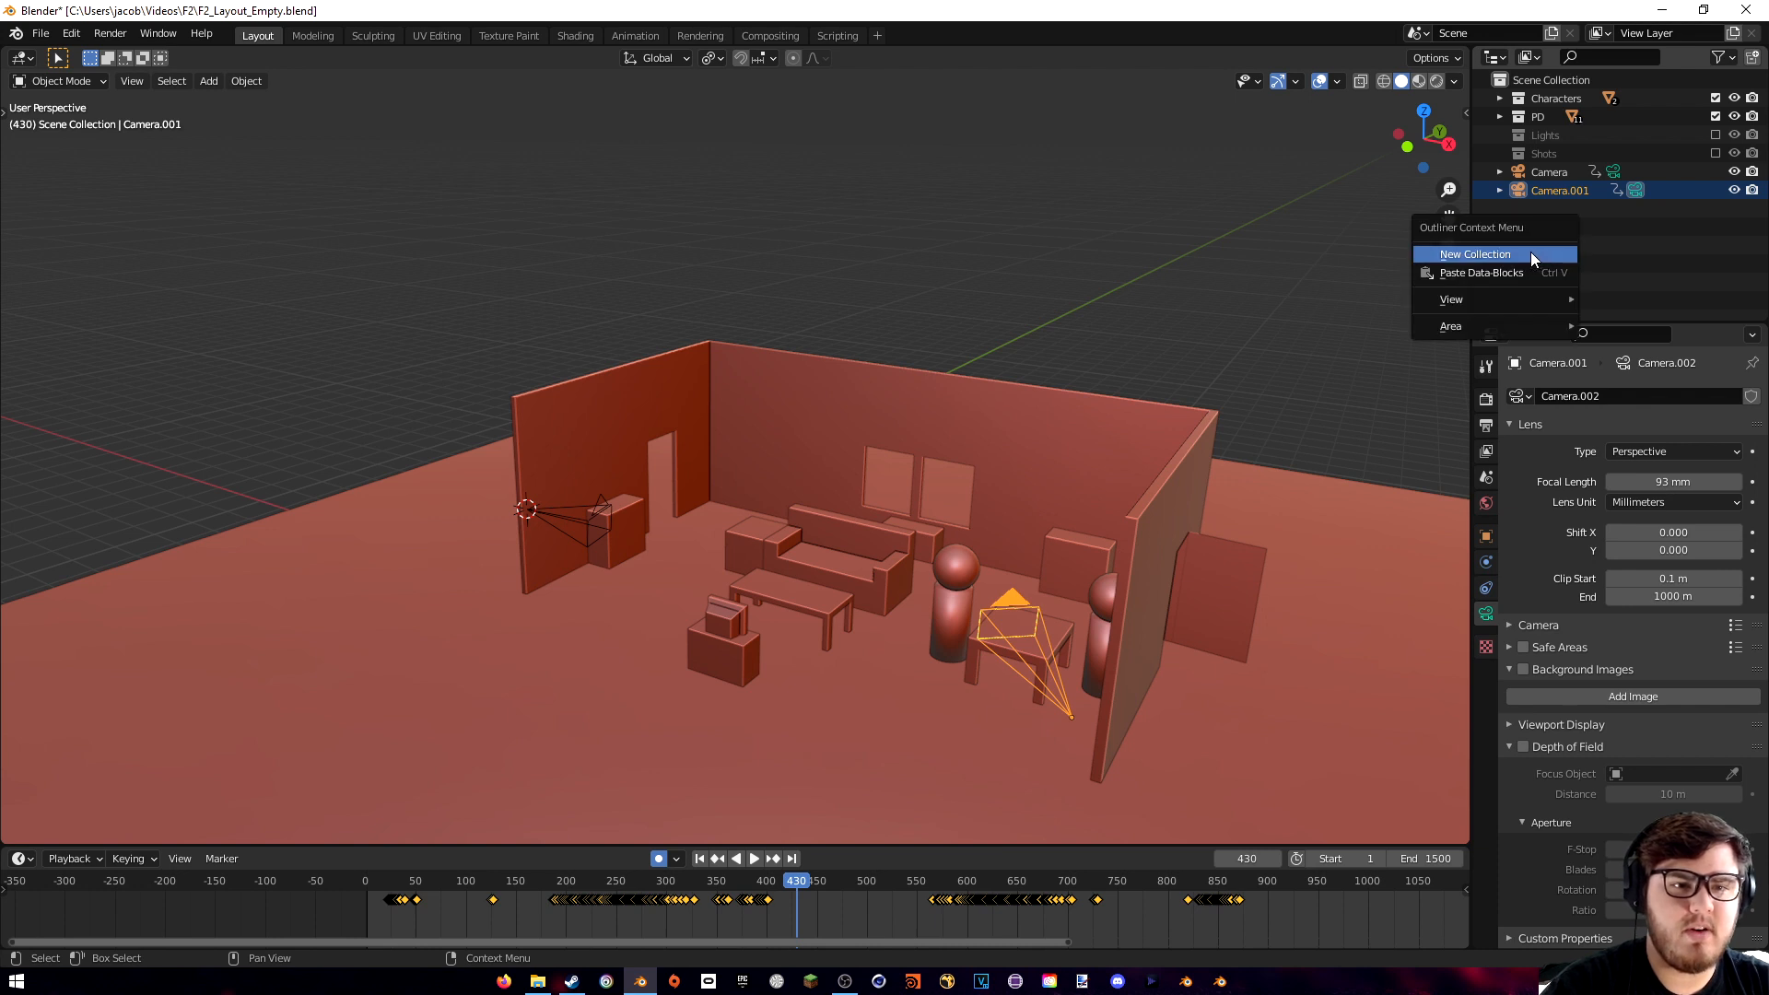
{"action": "left_click", "coordinate": [1529, 251]}
{"action": "double_click", "coordinate": [1563, 172]}
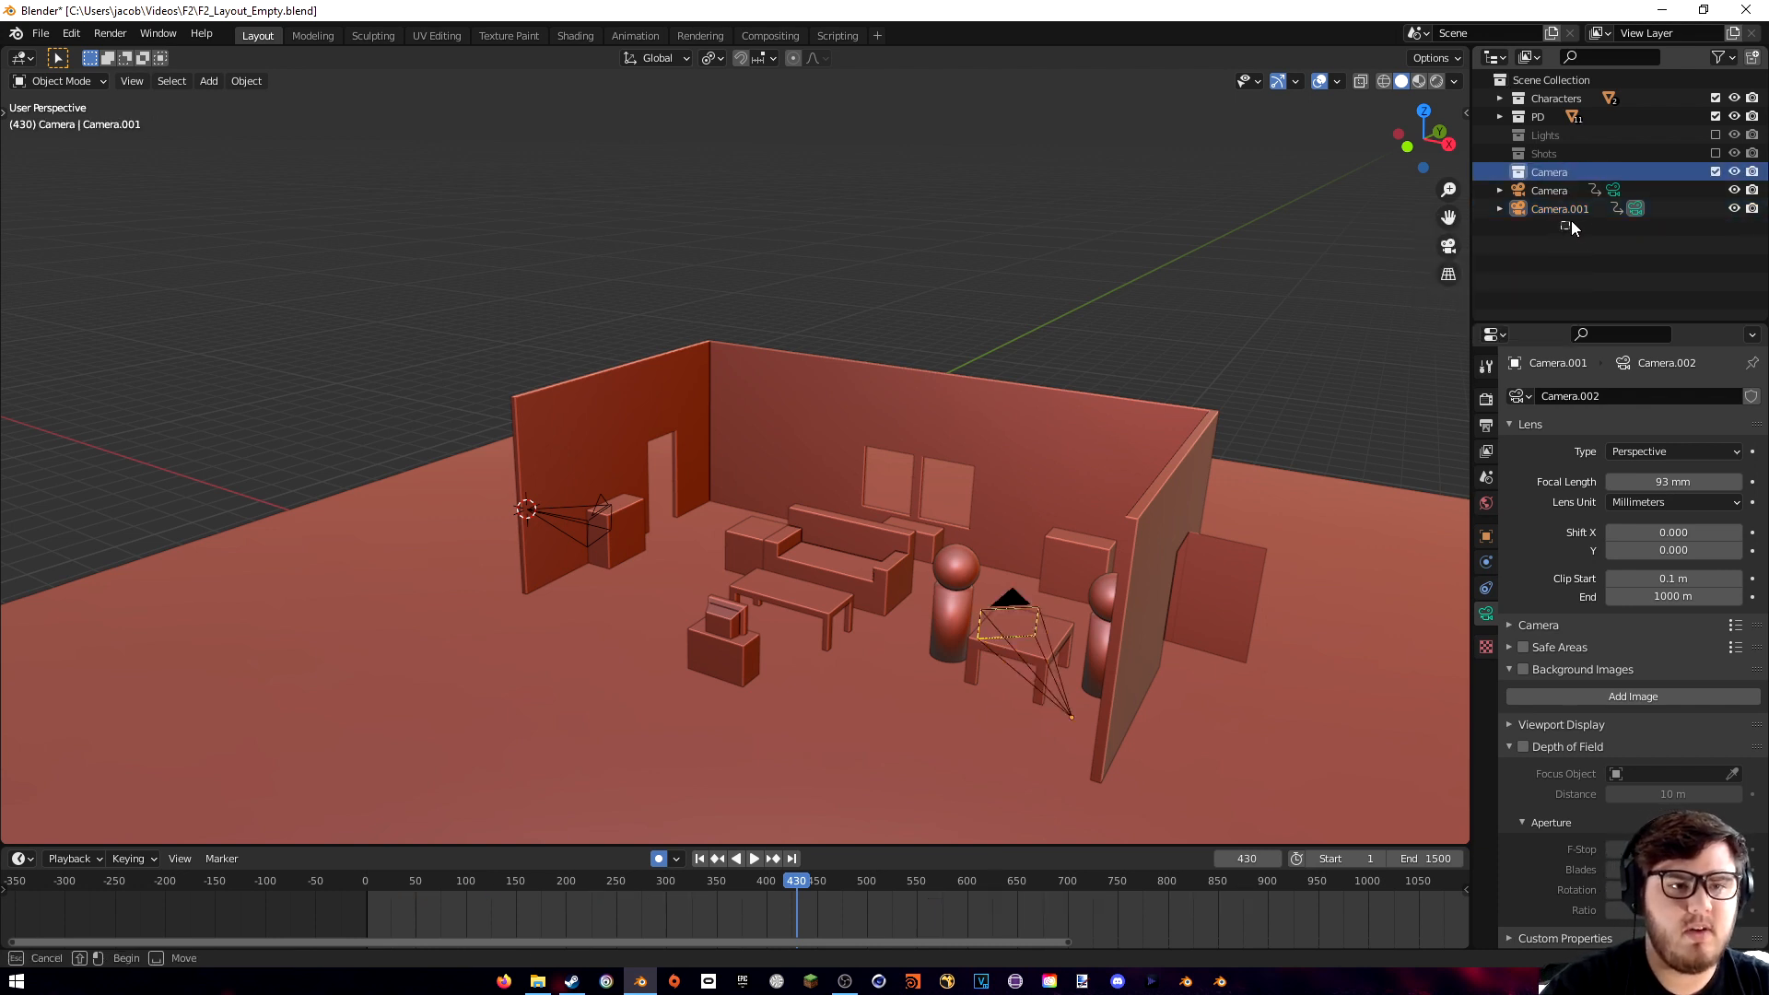
{"action": "mouse_move", "coordinate": [1573, 183]}
{"action": "left_mouse_down"}
{"action": "mouse_move", "coordinate": [1588, 175]}
{"action": "mouse_move", "coordinate": [1562, 174]}
{"action": "left_mouse_up"}
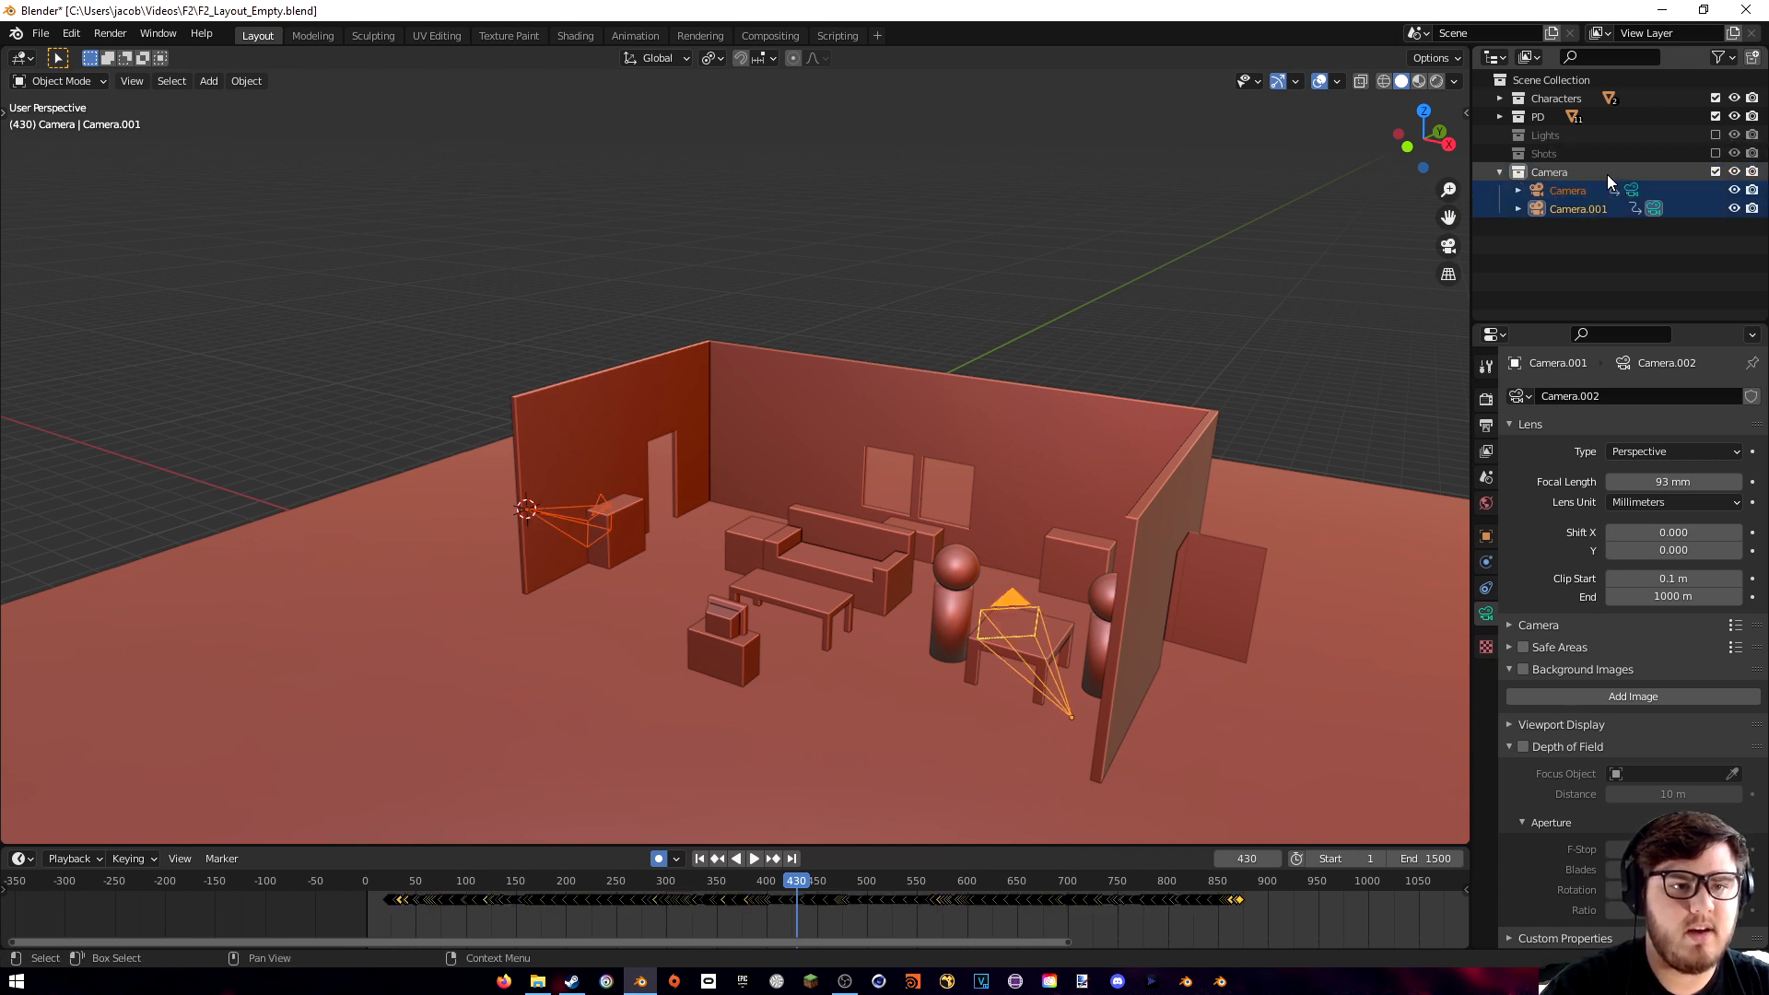
{"action": "left_click", "coordinate": [1492, 171]}
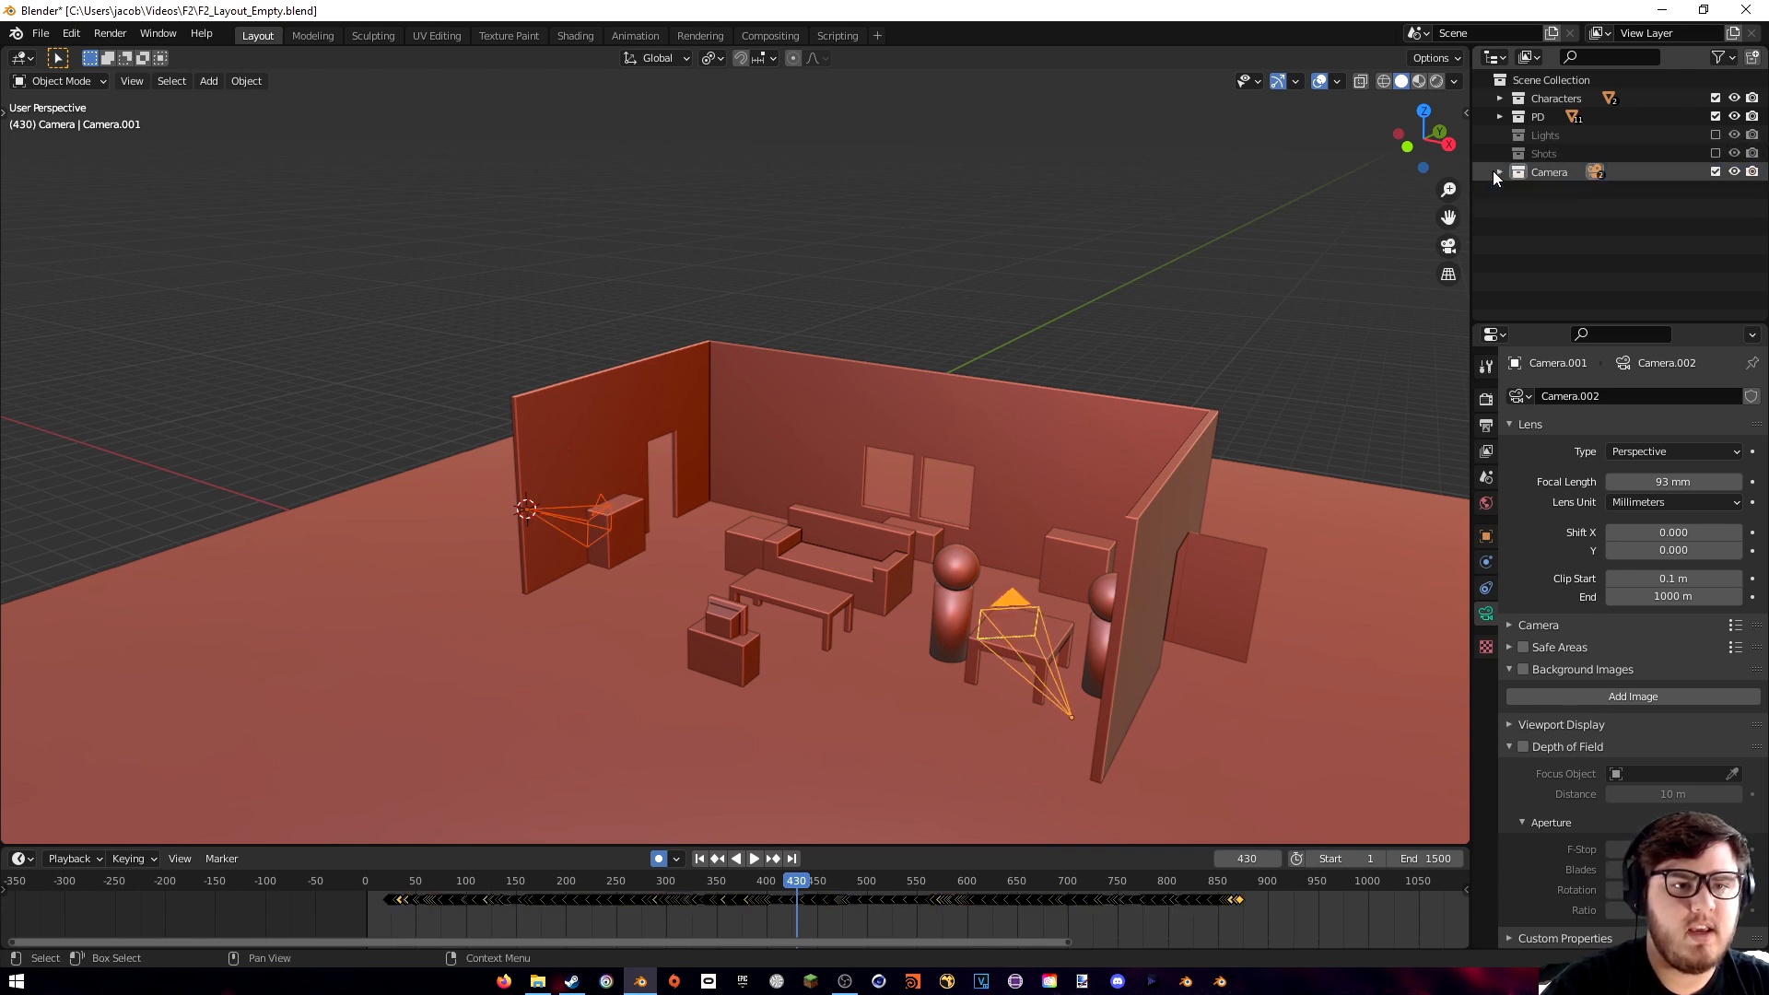
- Try out the Camera collection's view layer inclusion, viewport visibility and render visibility toggles
{"action": "left_click", "coordinate": [1716, 173]}
{"action": "left_click", "coordinate": [1716, 173]}
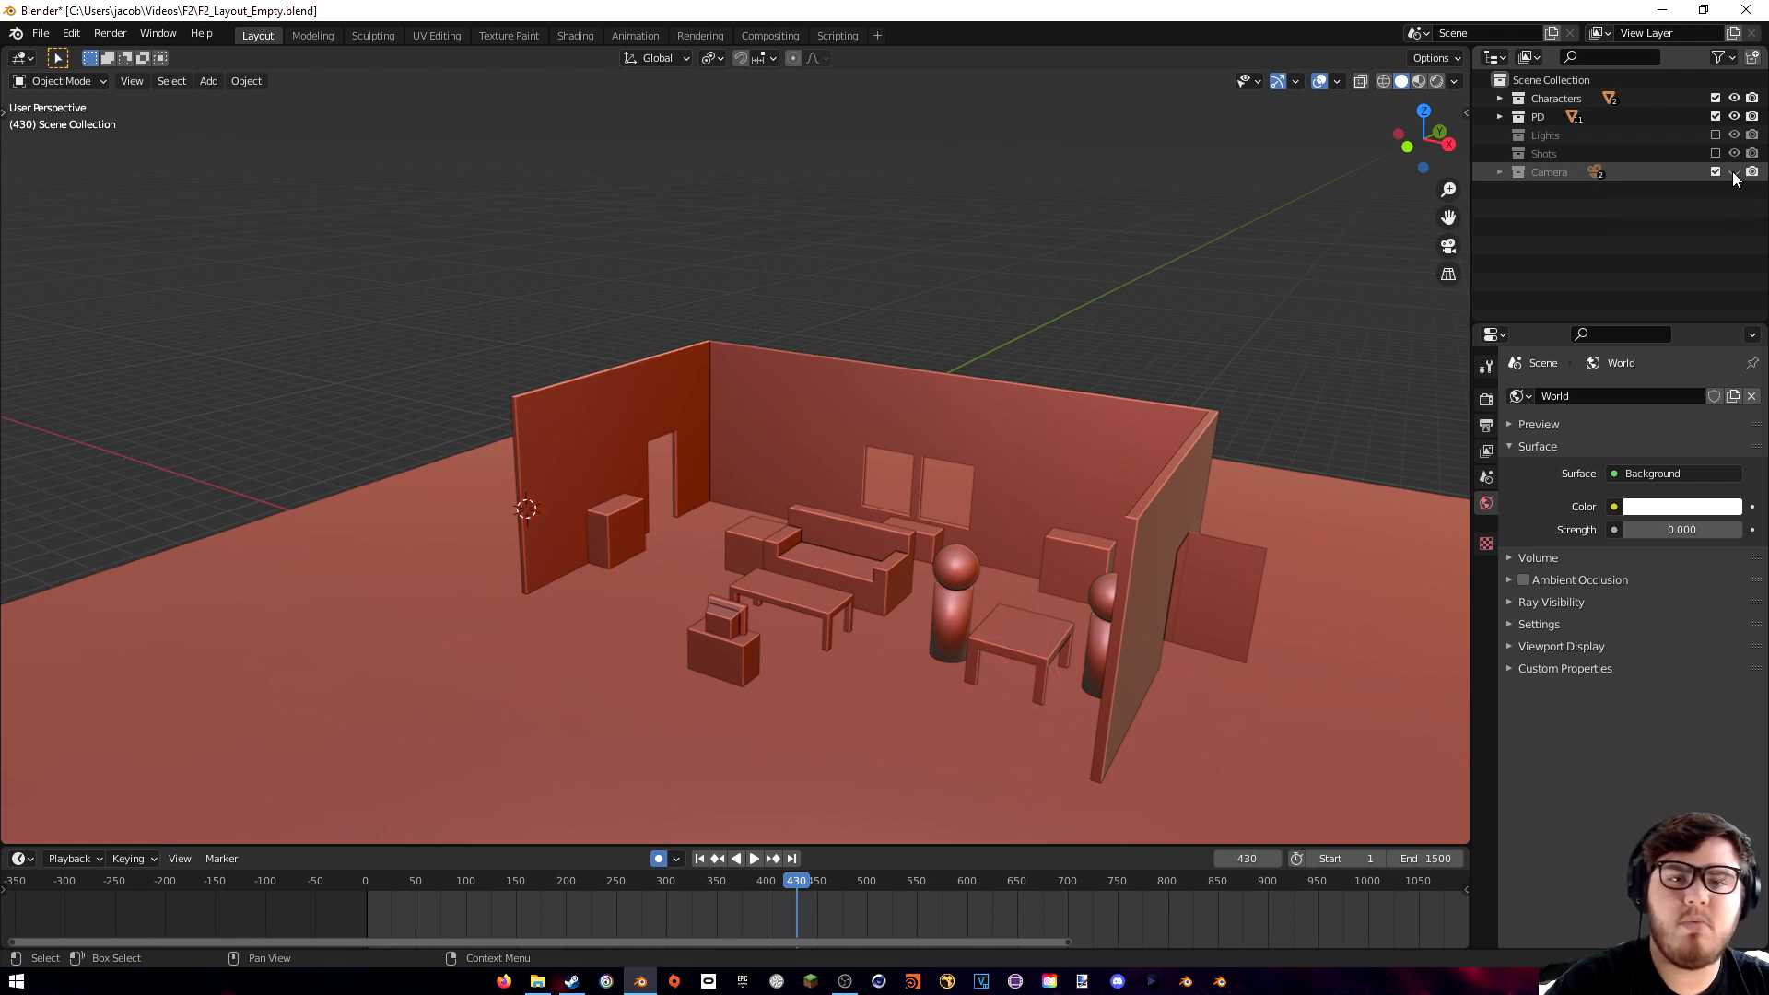
{"action": "left_click", "coordinate": [1733, 173]}
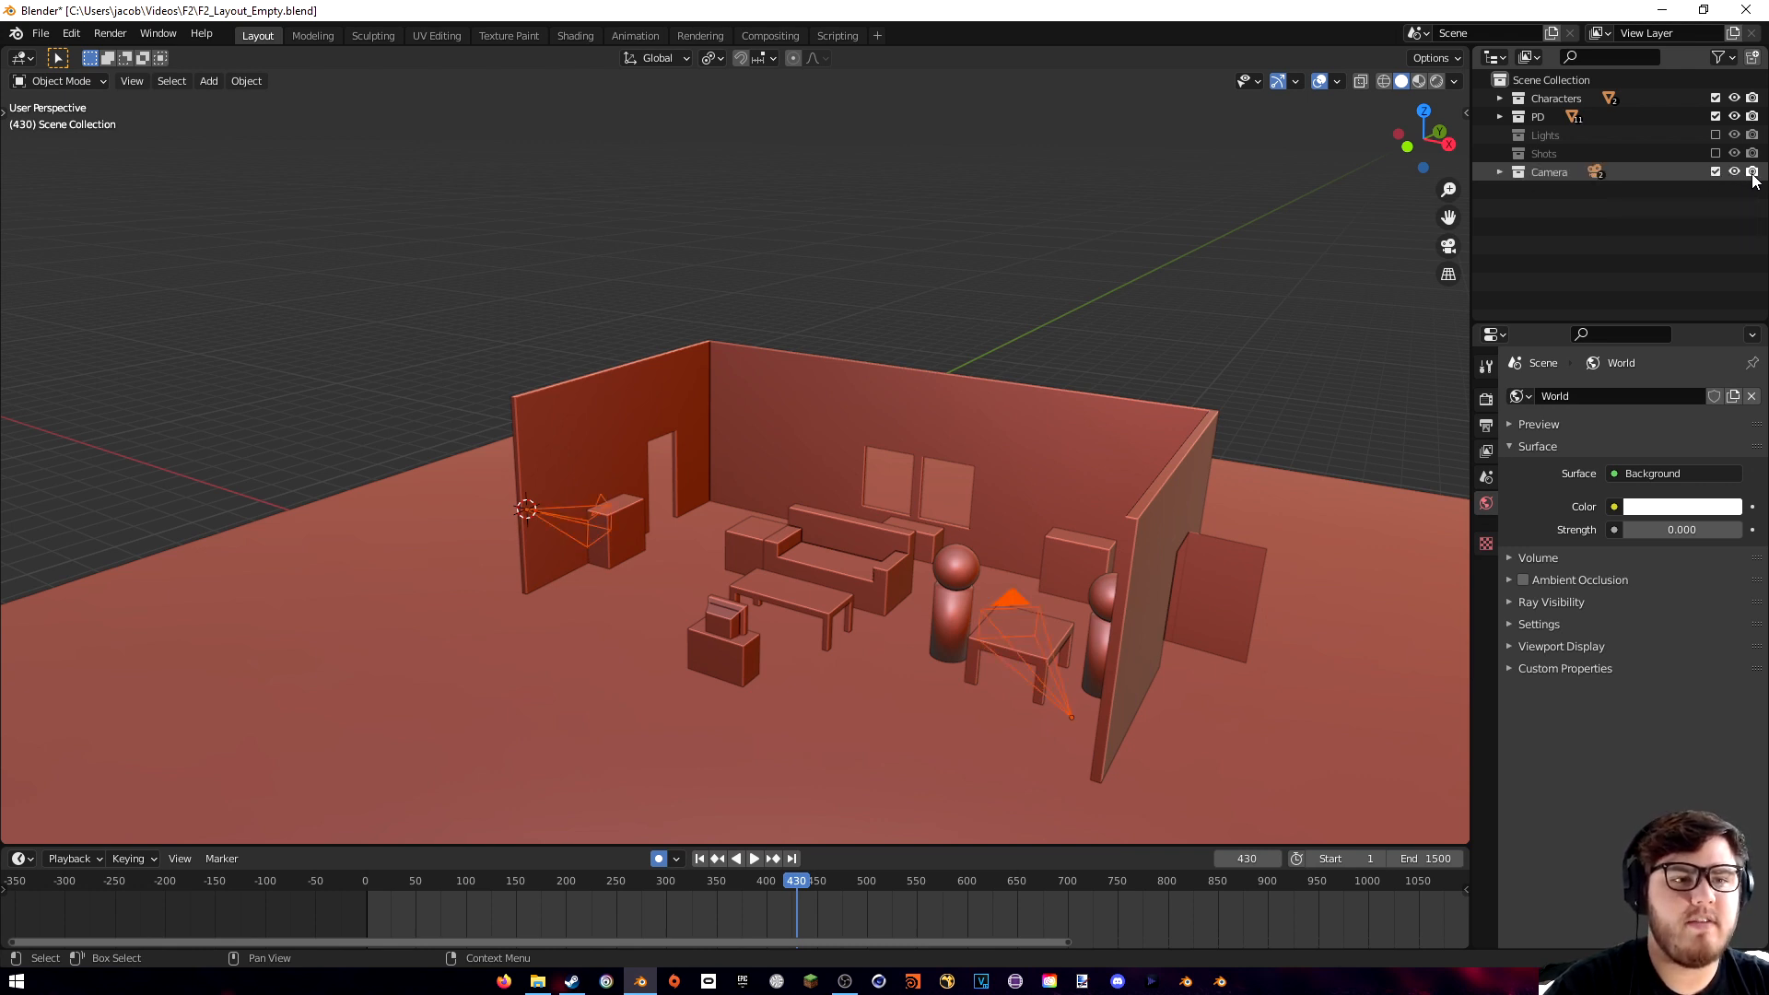
{"action": "left_click", "coordinate": [1752, 174]}
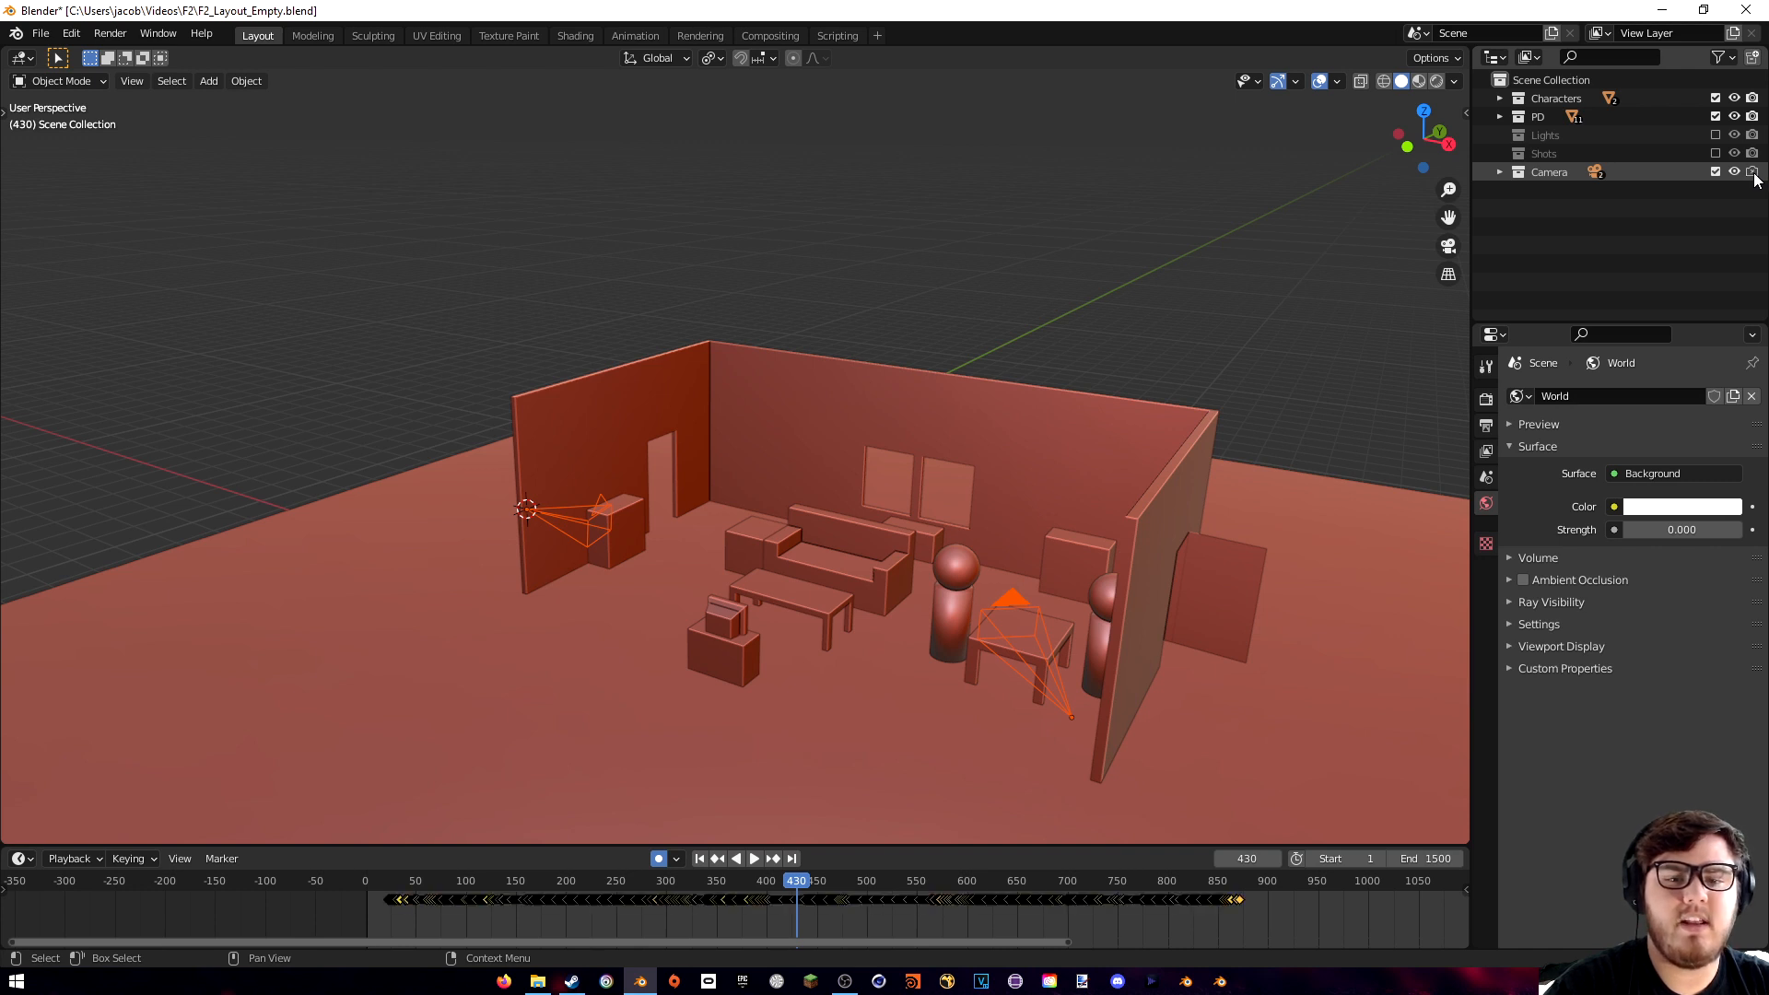
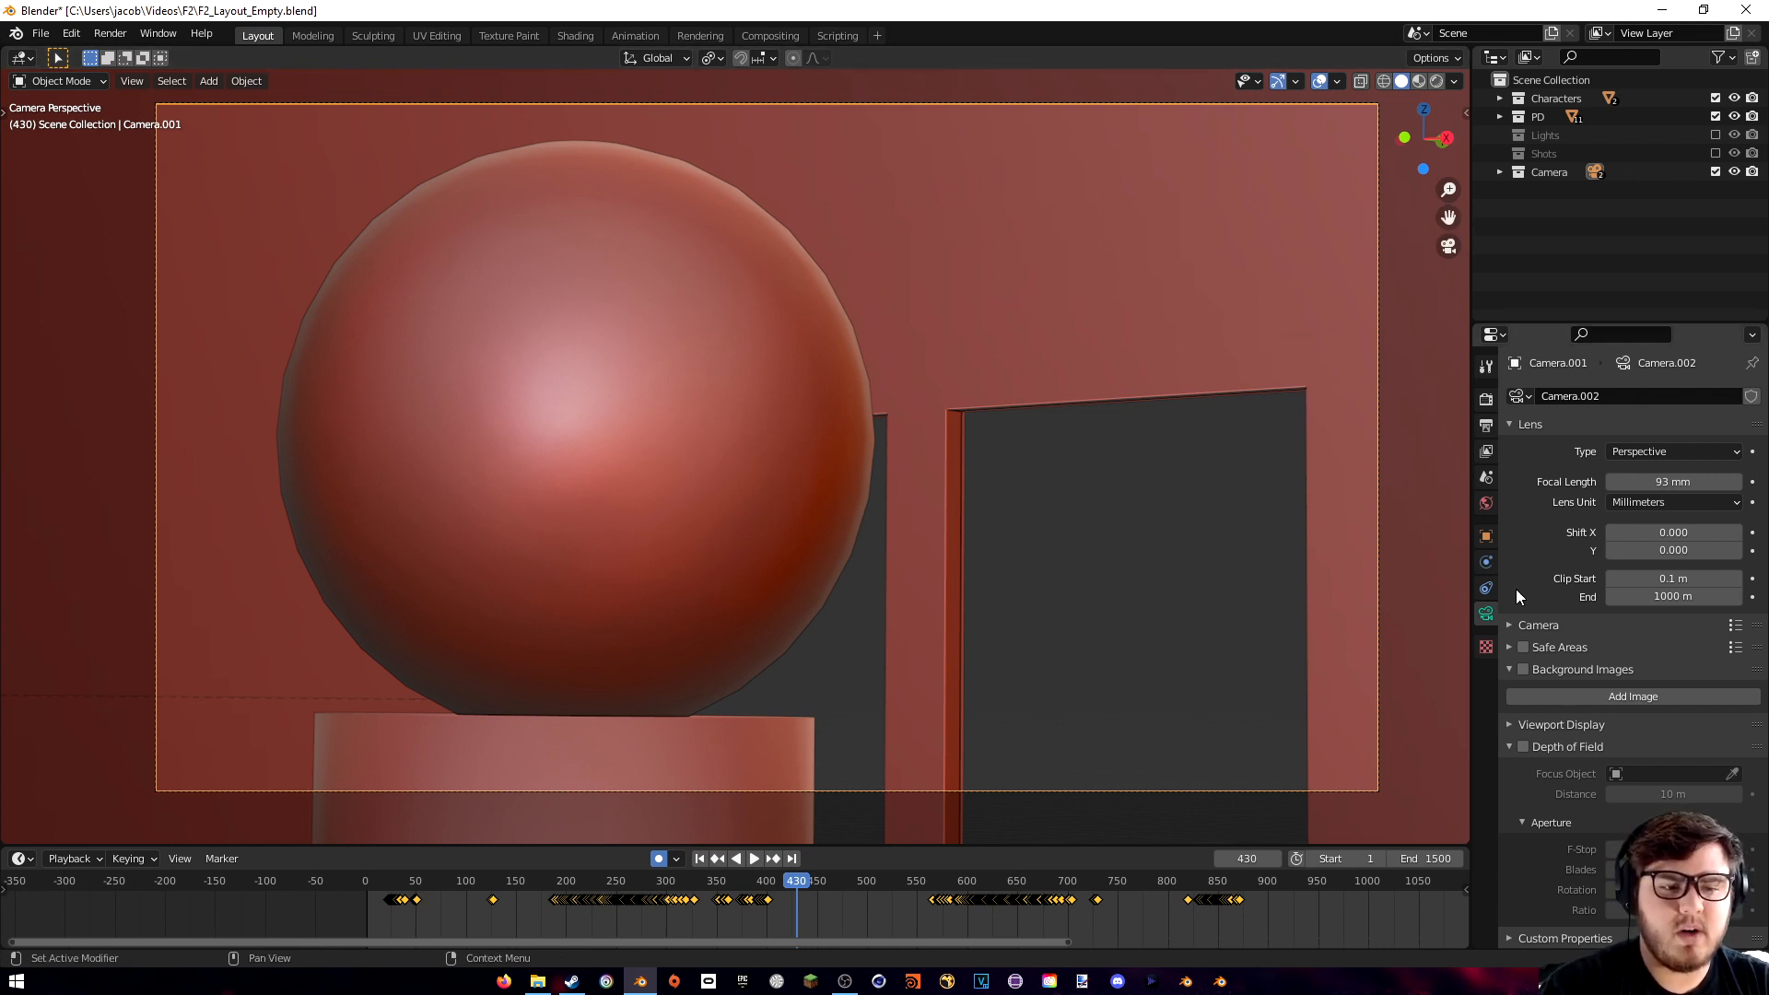
- Enable background images for the active camera and load 1920x1080_2.20_100pct.png from the Pictures folder
{"action": "left_click", "coordinate": [1525, 669]}
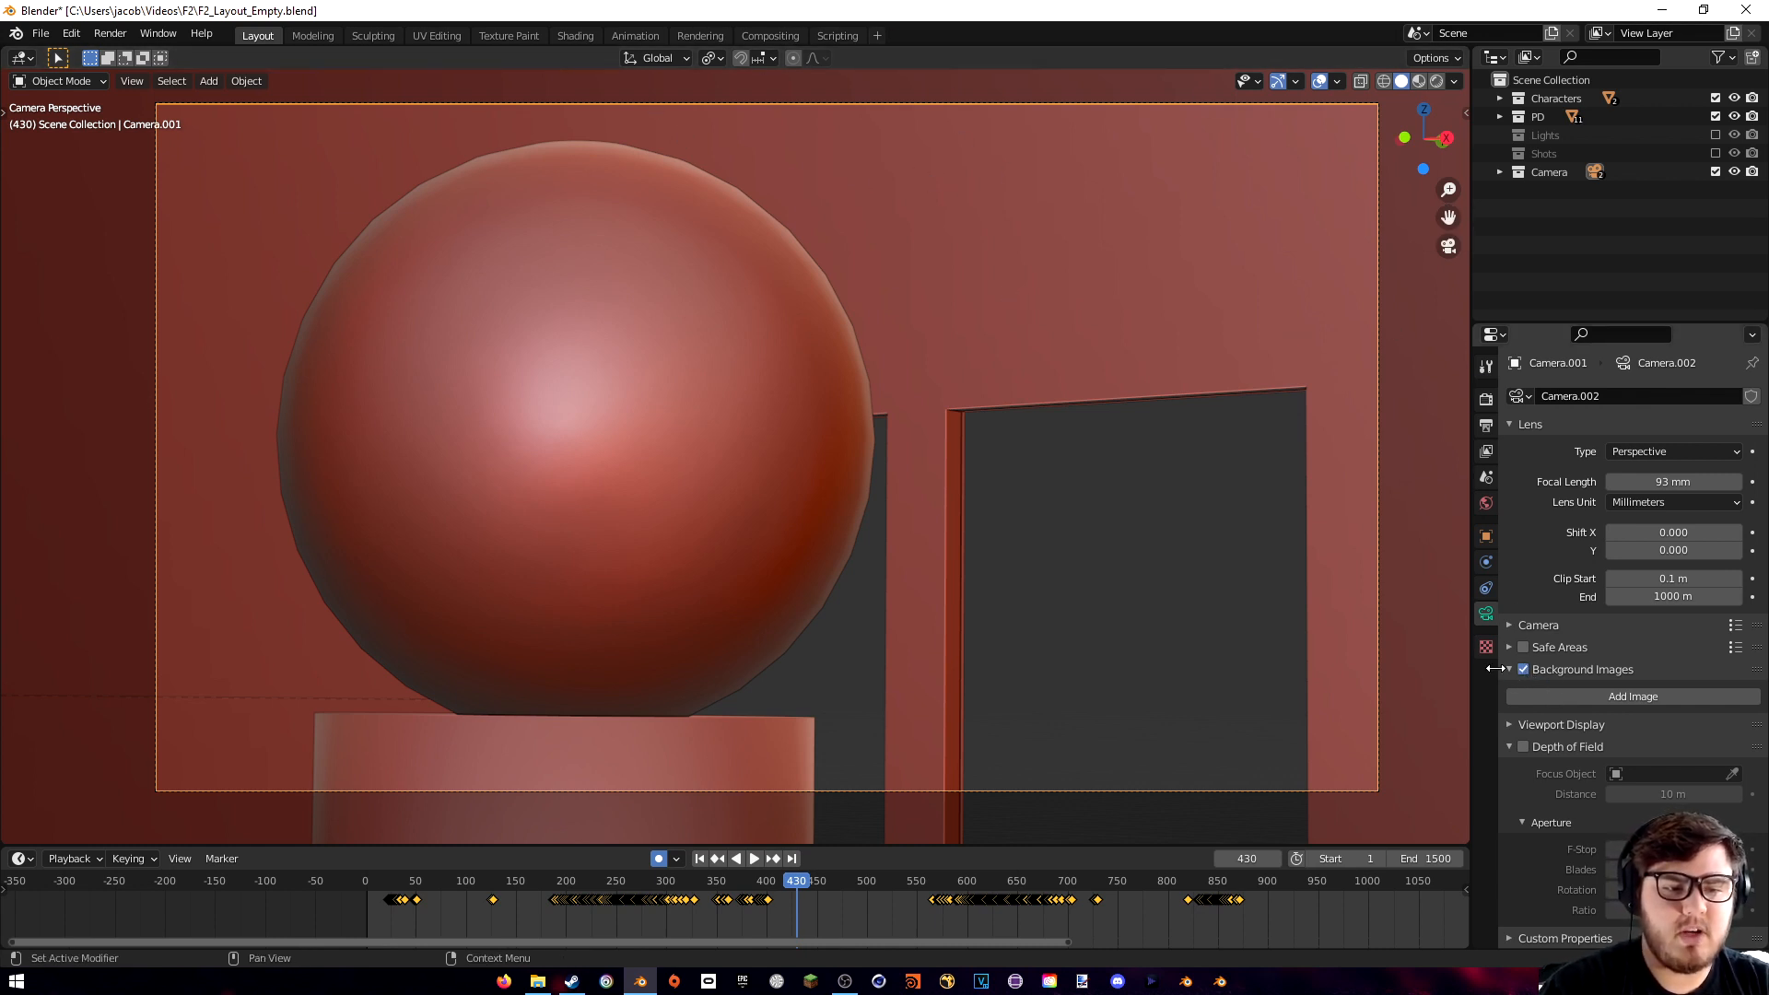
{"action": "left_click", "coordinate": [1610, 695]}
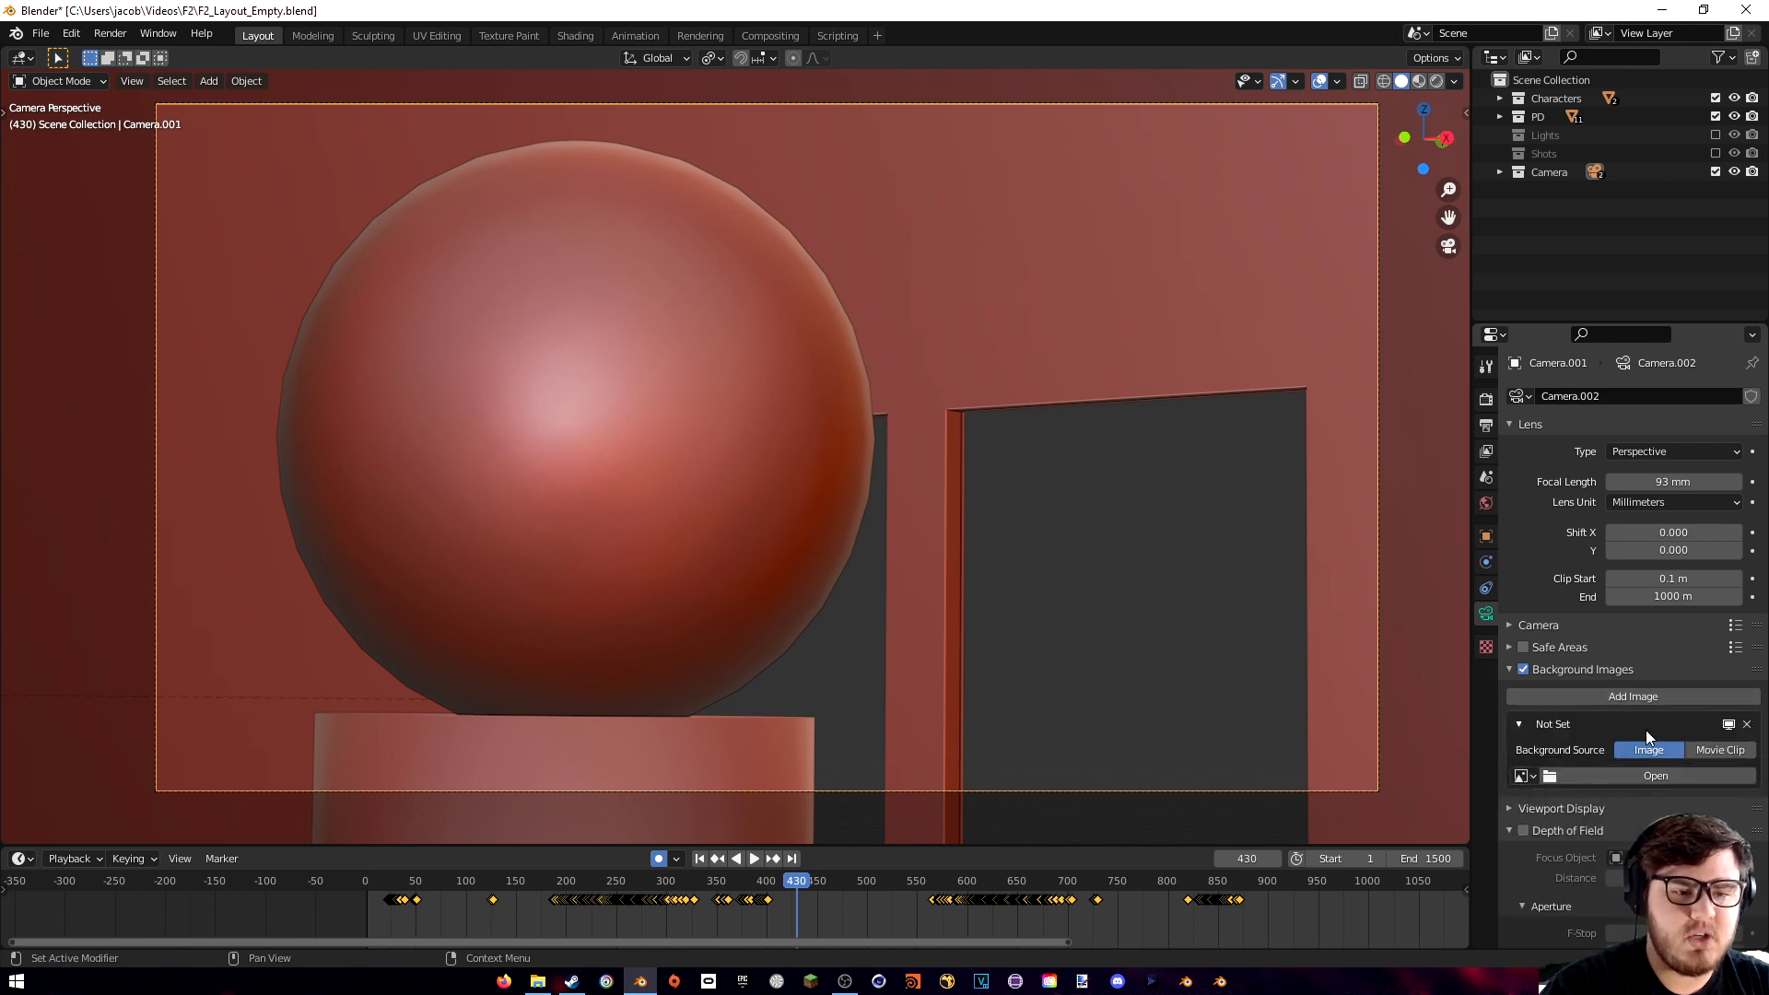
{"action": "left_click", "coordinate": [1604, 773]}
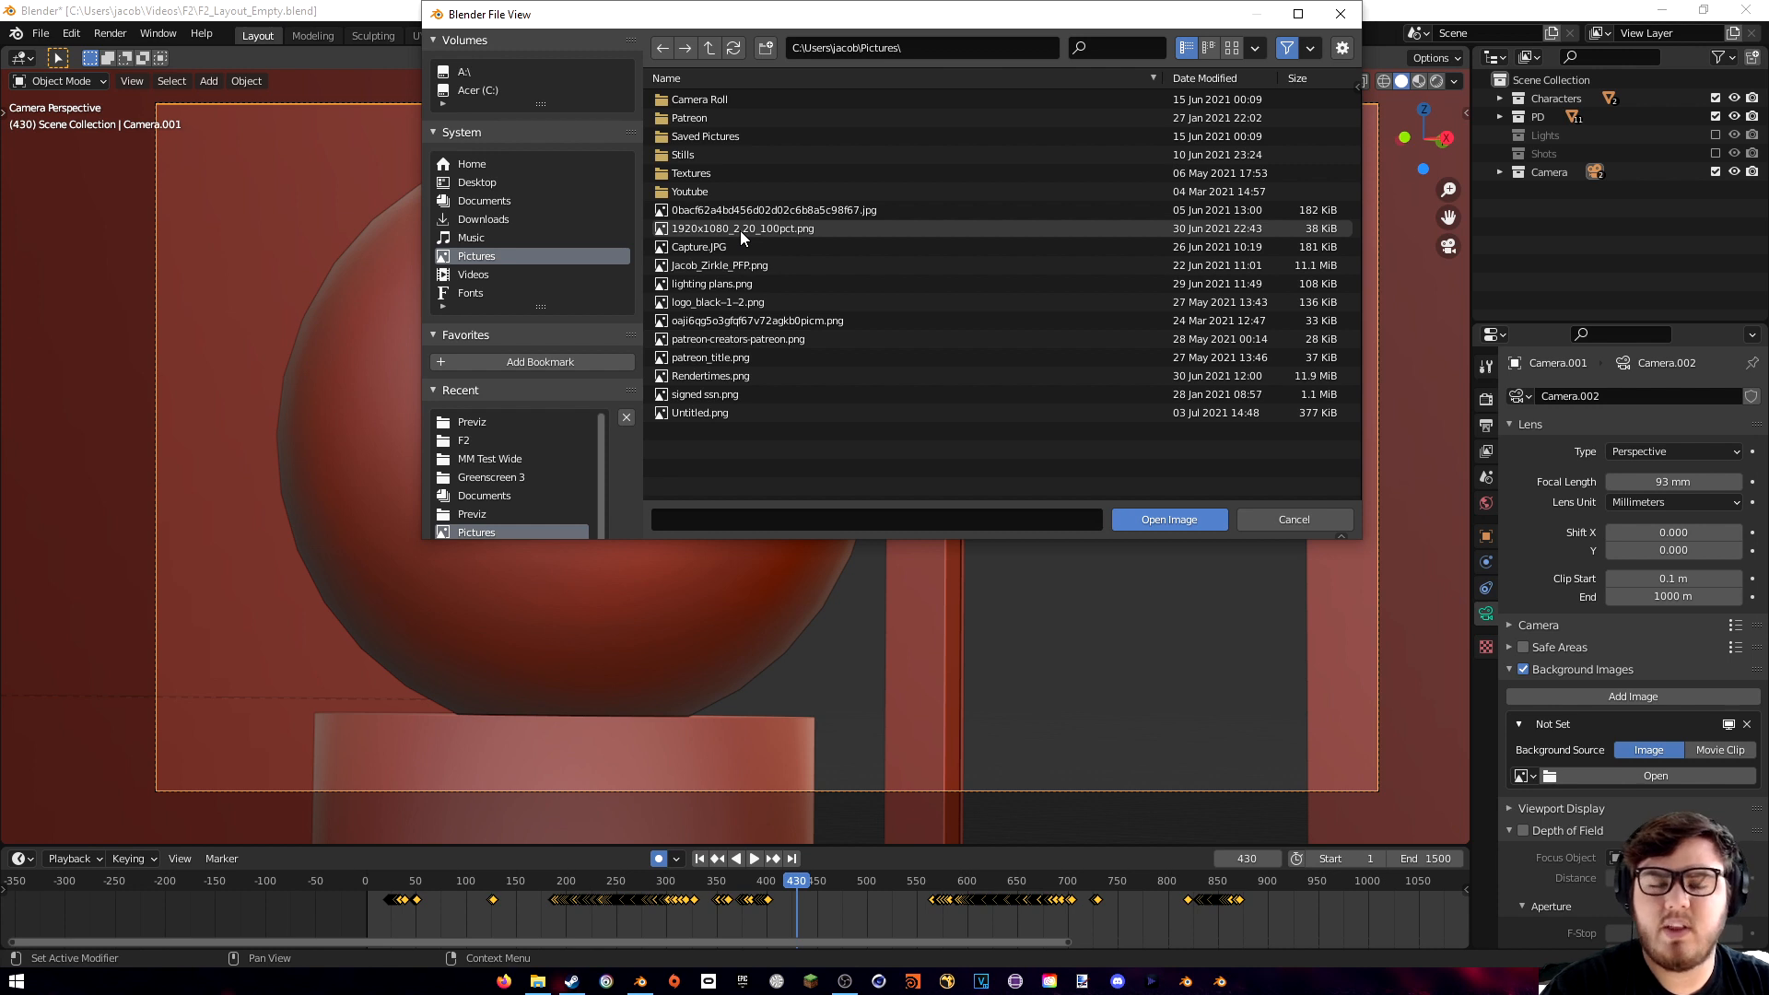
{"action": "left_click", "coordinate": [739, 230]}
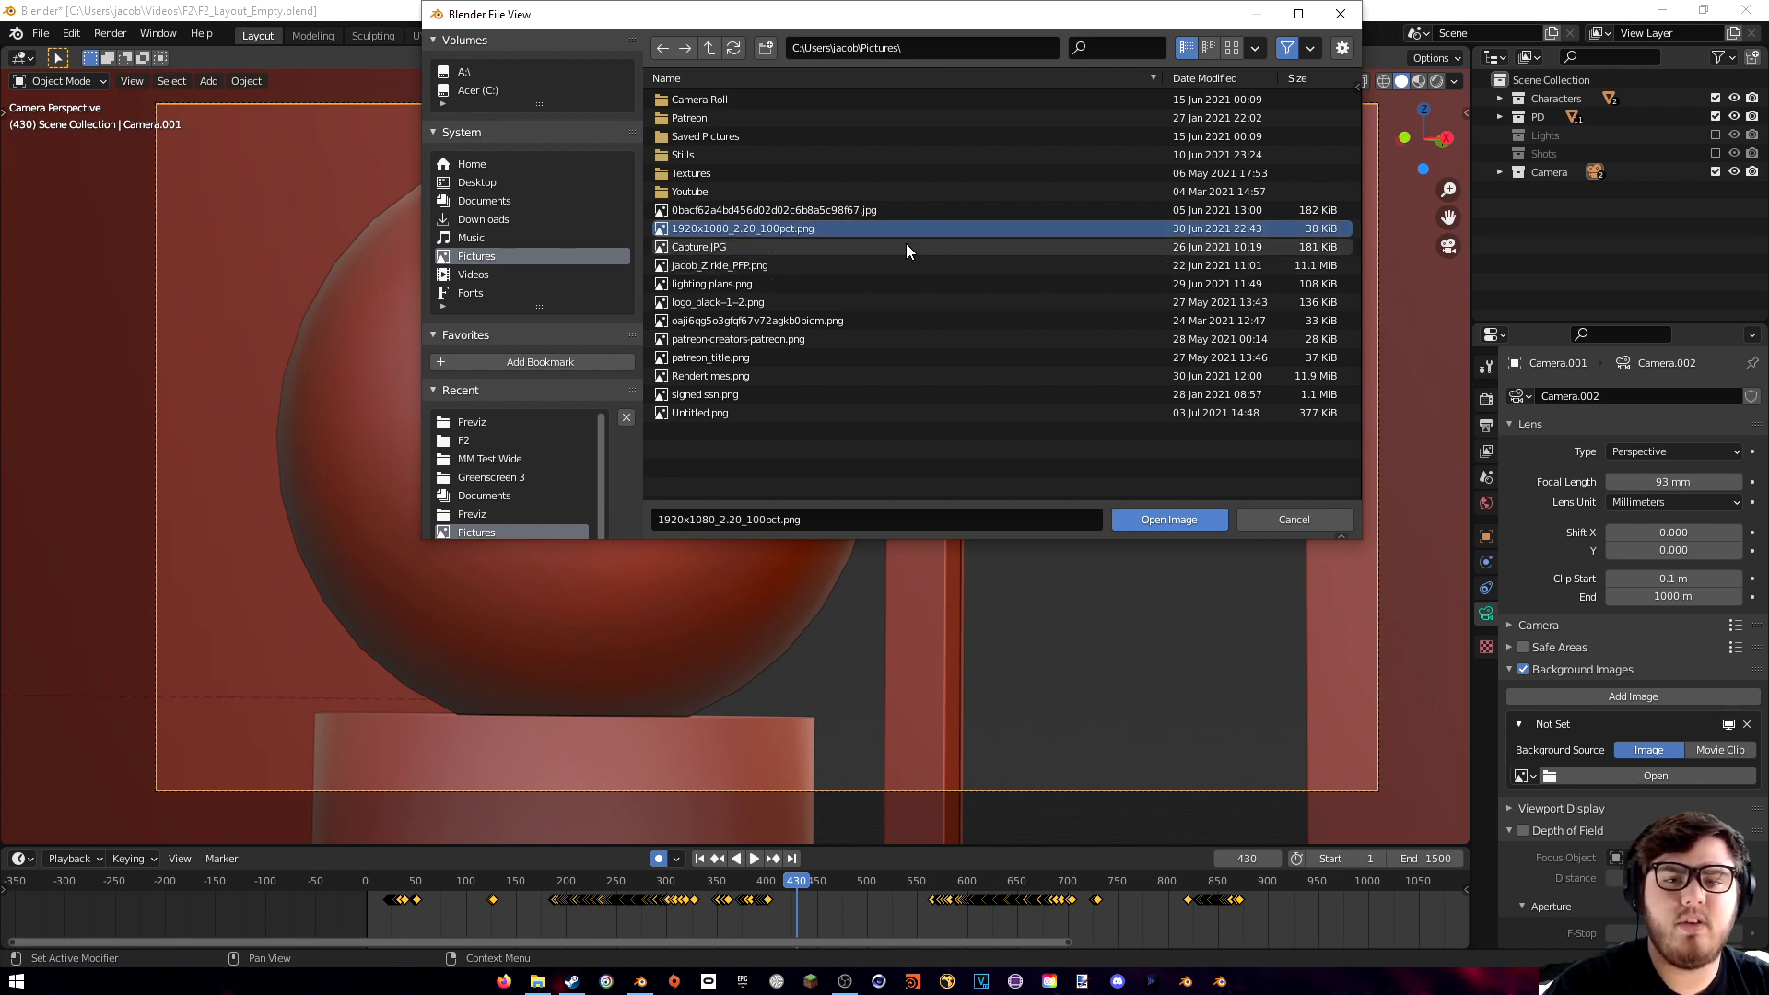
{"action": "left_click", "coordinate": [1190, 518]}
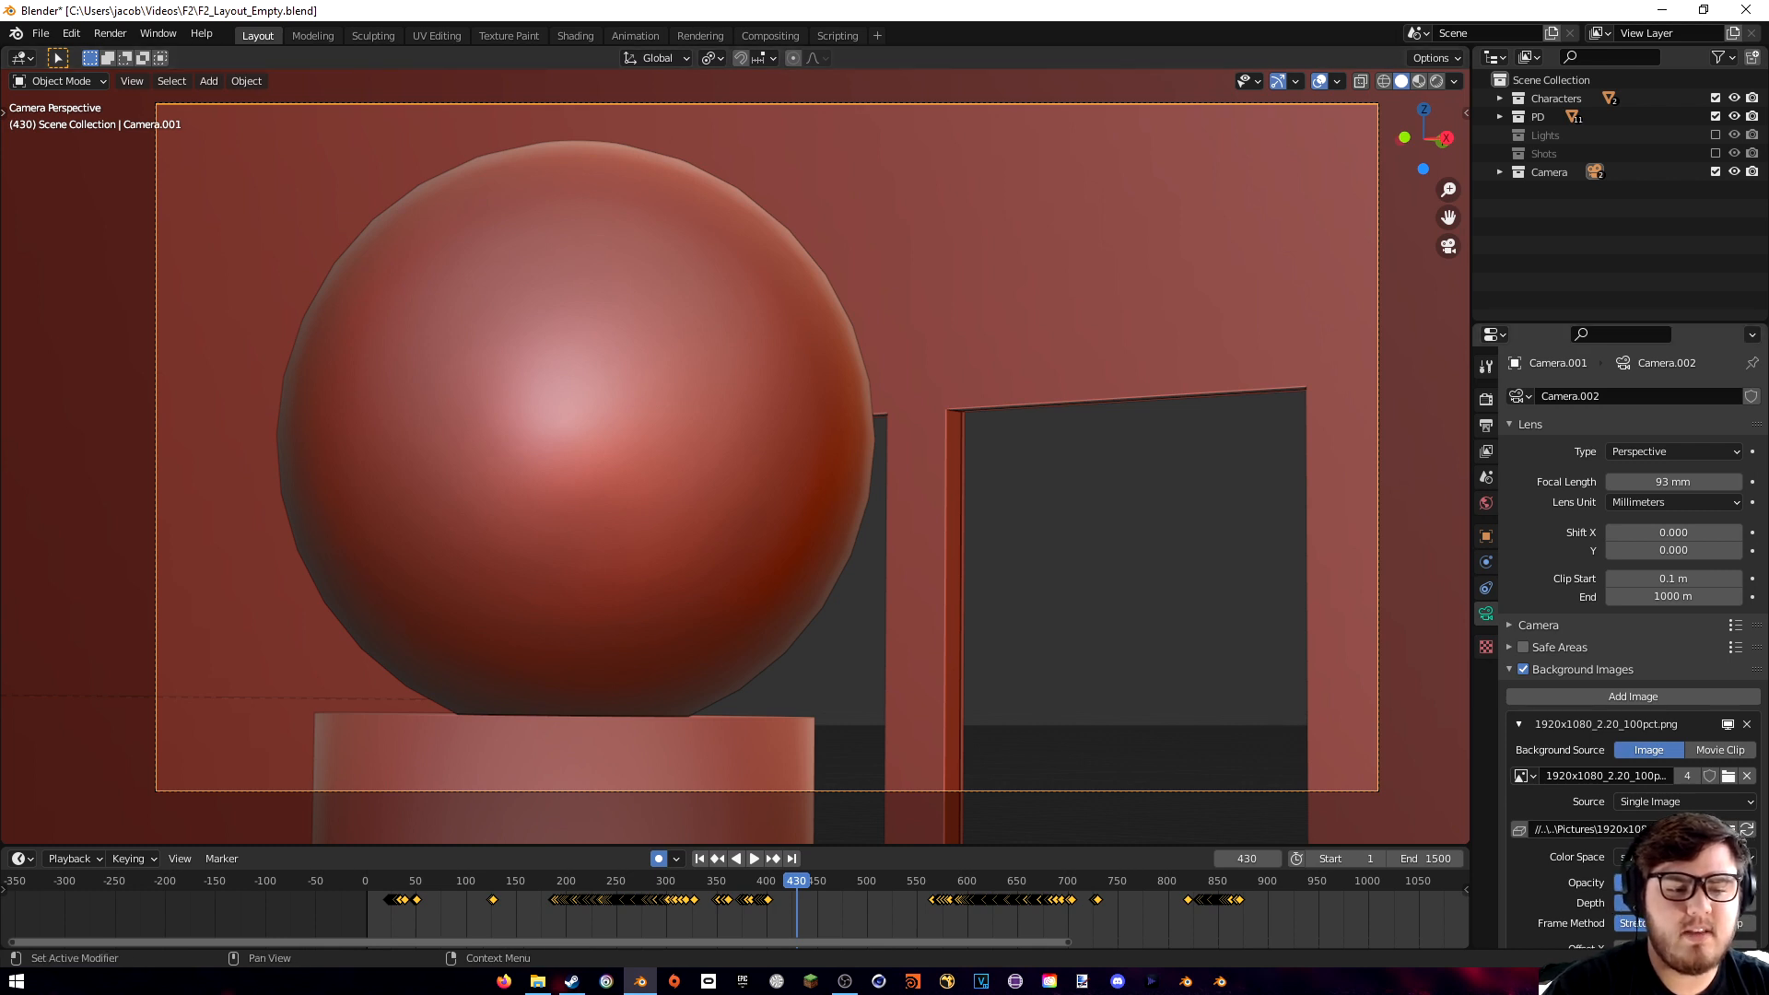
- Show the letterbox image in front of the scene at full opacity and leave the camera view
{"action": "left_click", "coordinate": [1721, 903]}
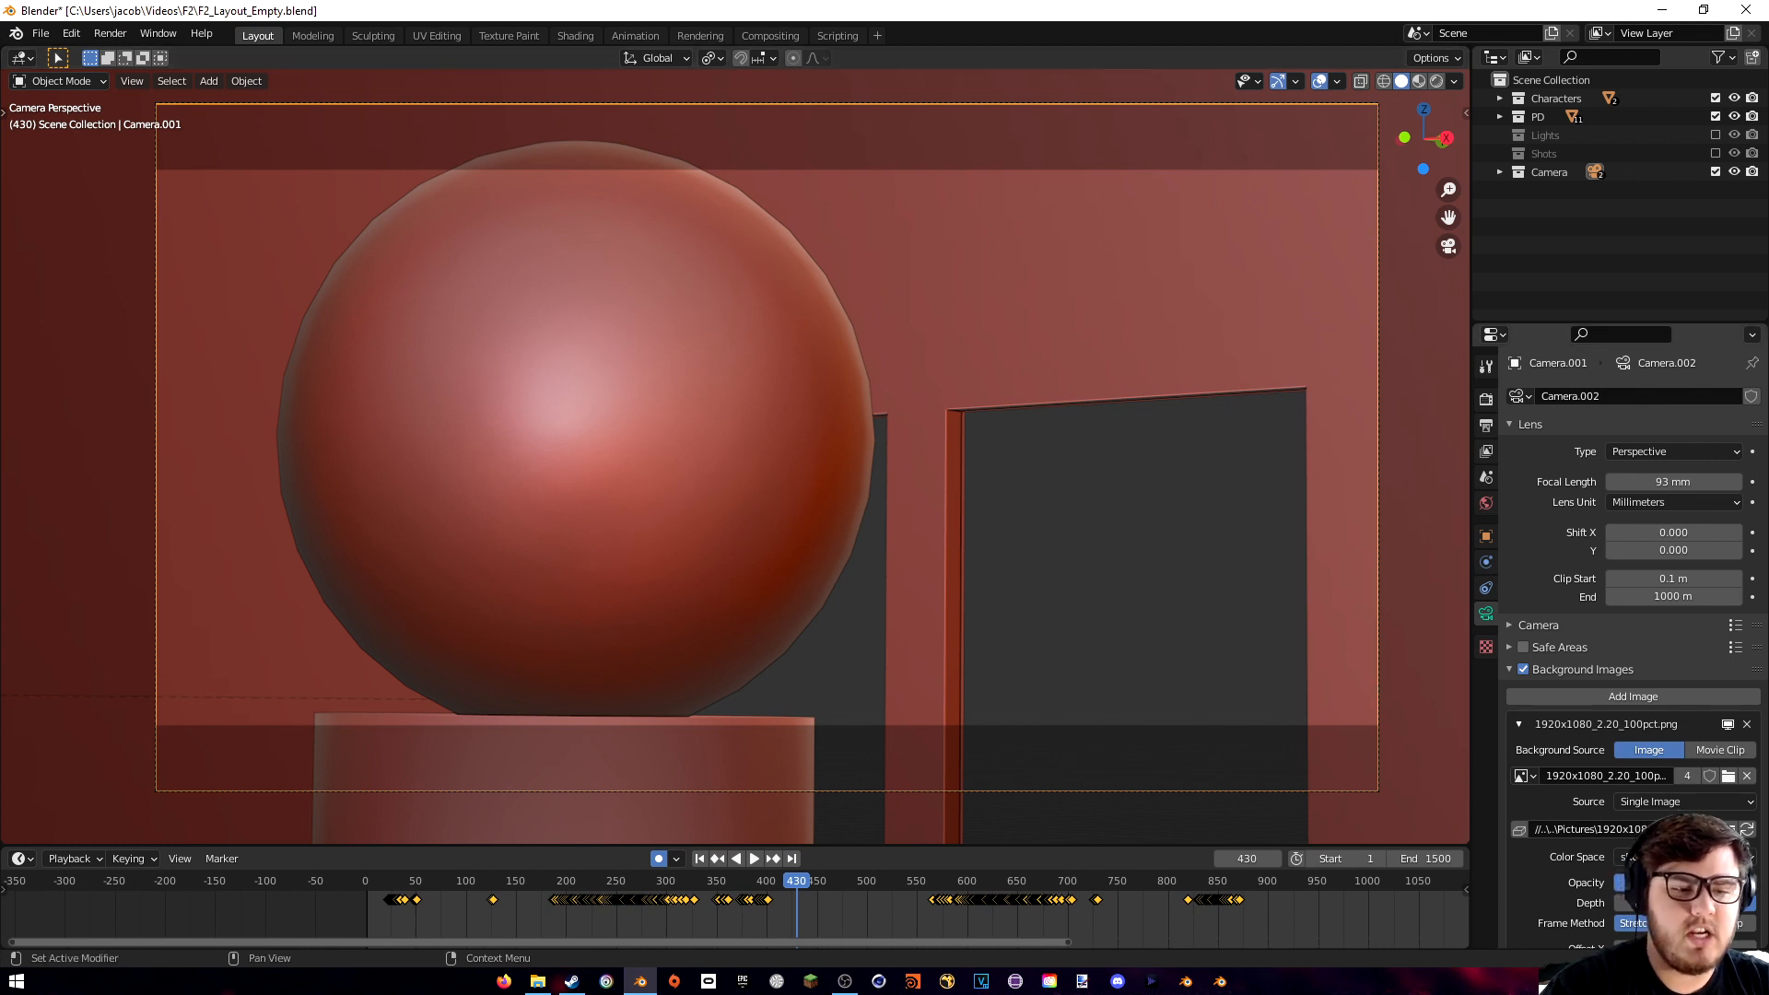
{"action": "left_click_drag", "start_coordinate": [1658, 882], "coordinate": [1747, 882]}
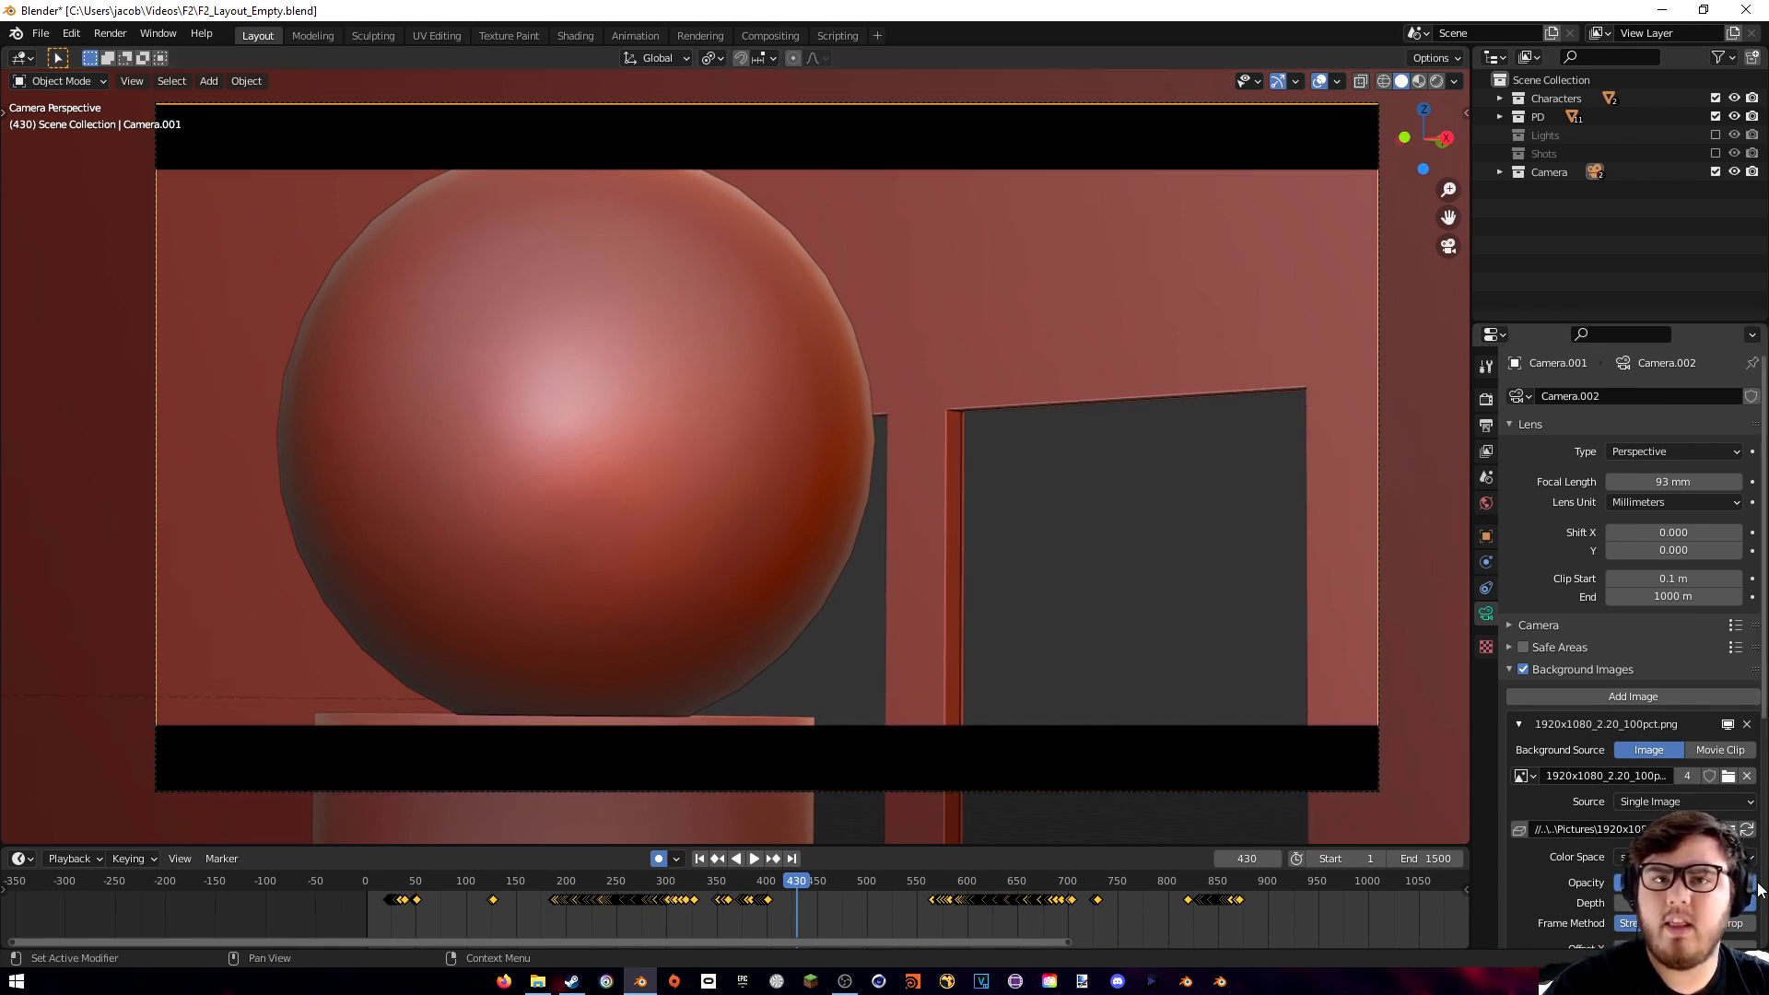
{"action": "key", "text": "KP_0"}
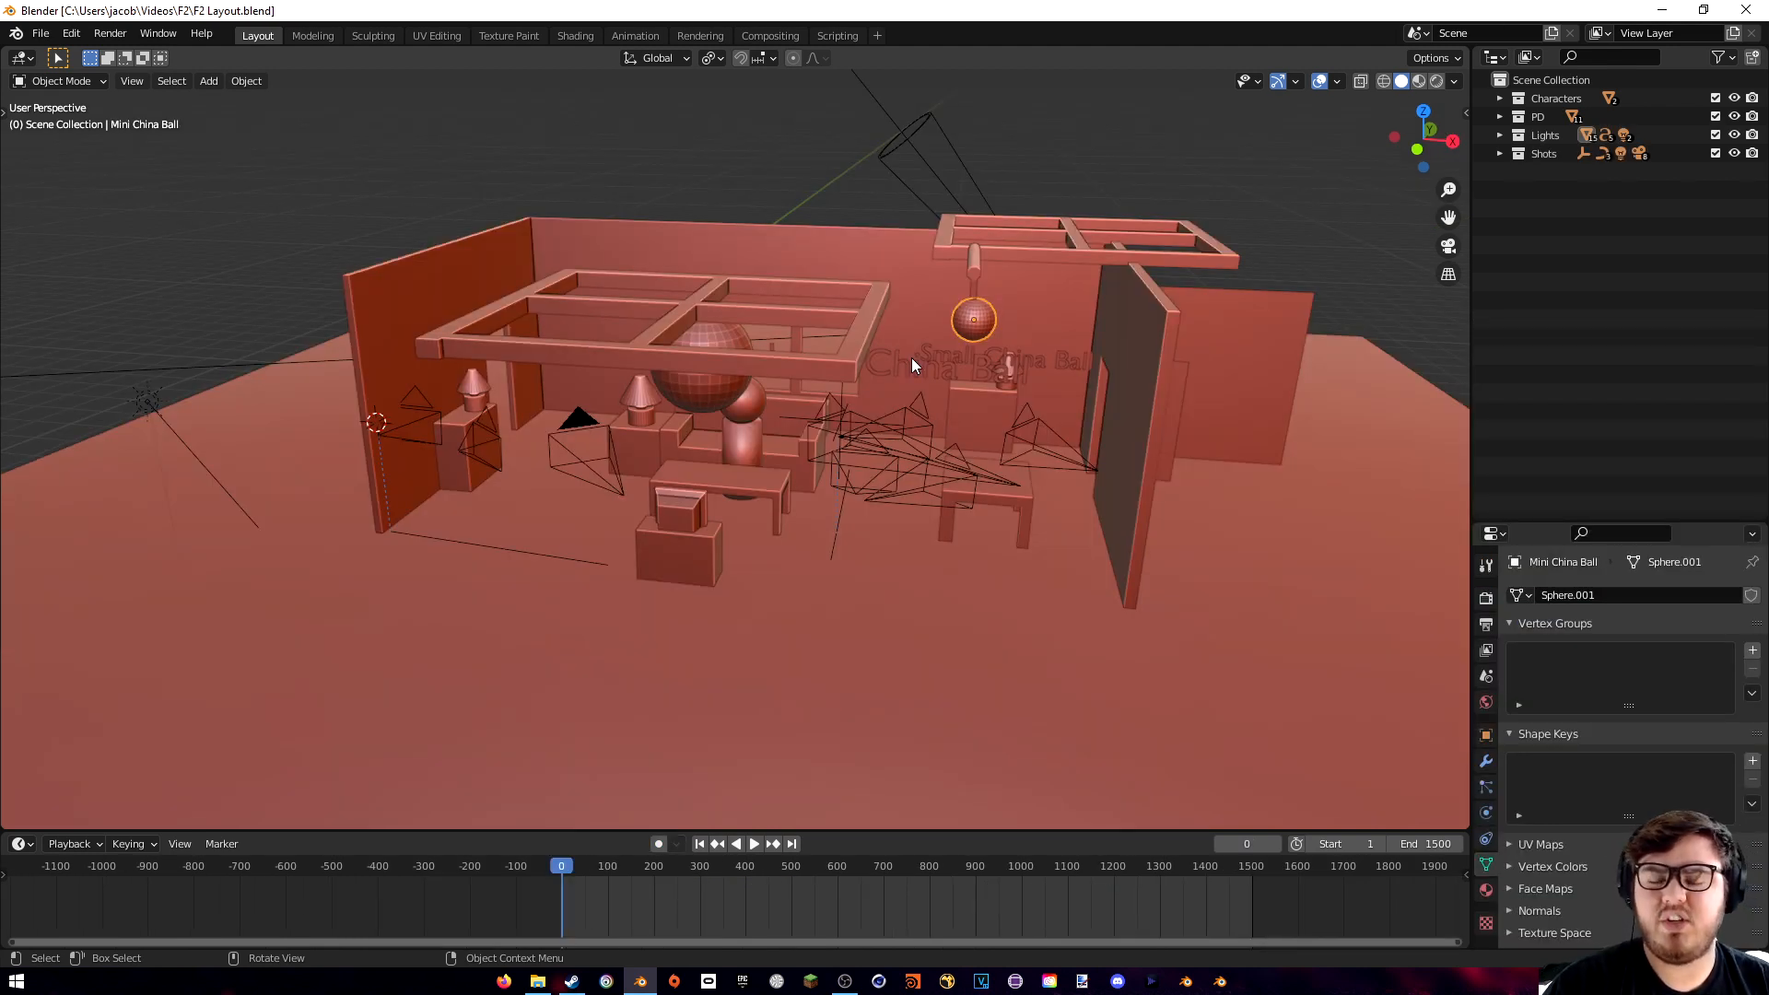
- Examine the overhead frames and china ball lights around the F2 Layout room from several sides
{"action": "middle_click_drag", "start_coordinate": [911, 359], "coordinate": [972, 327]}
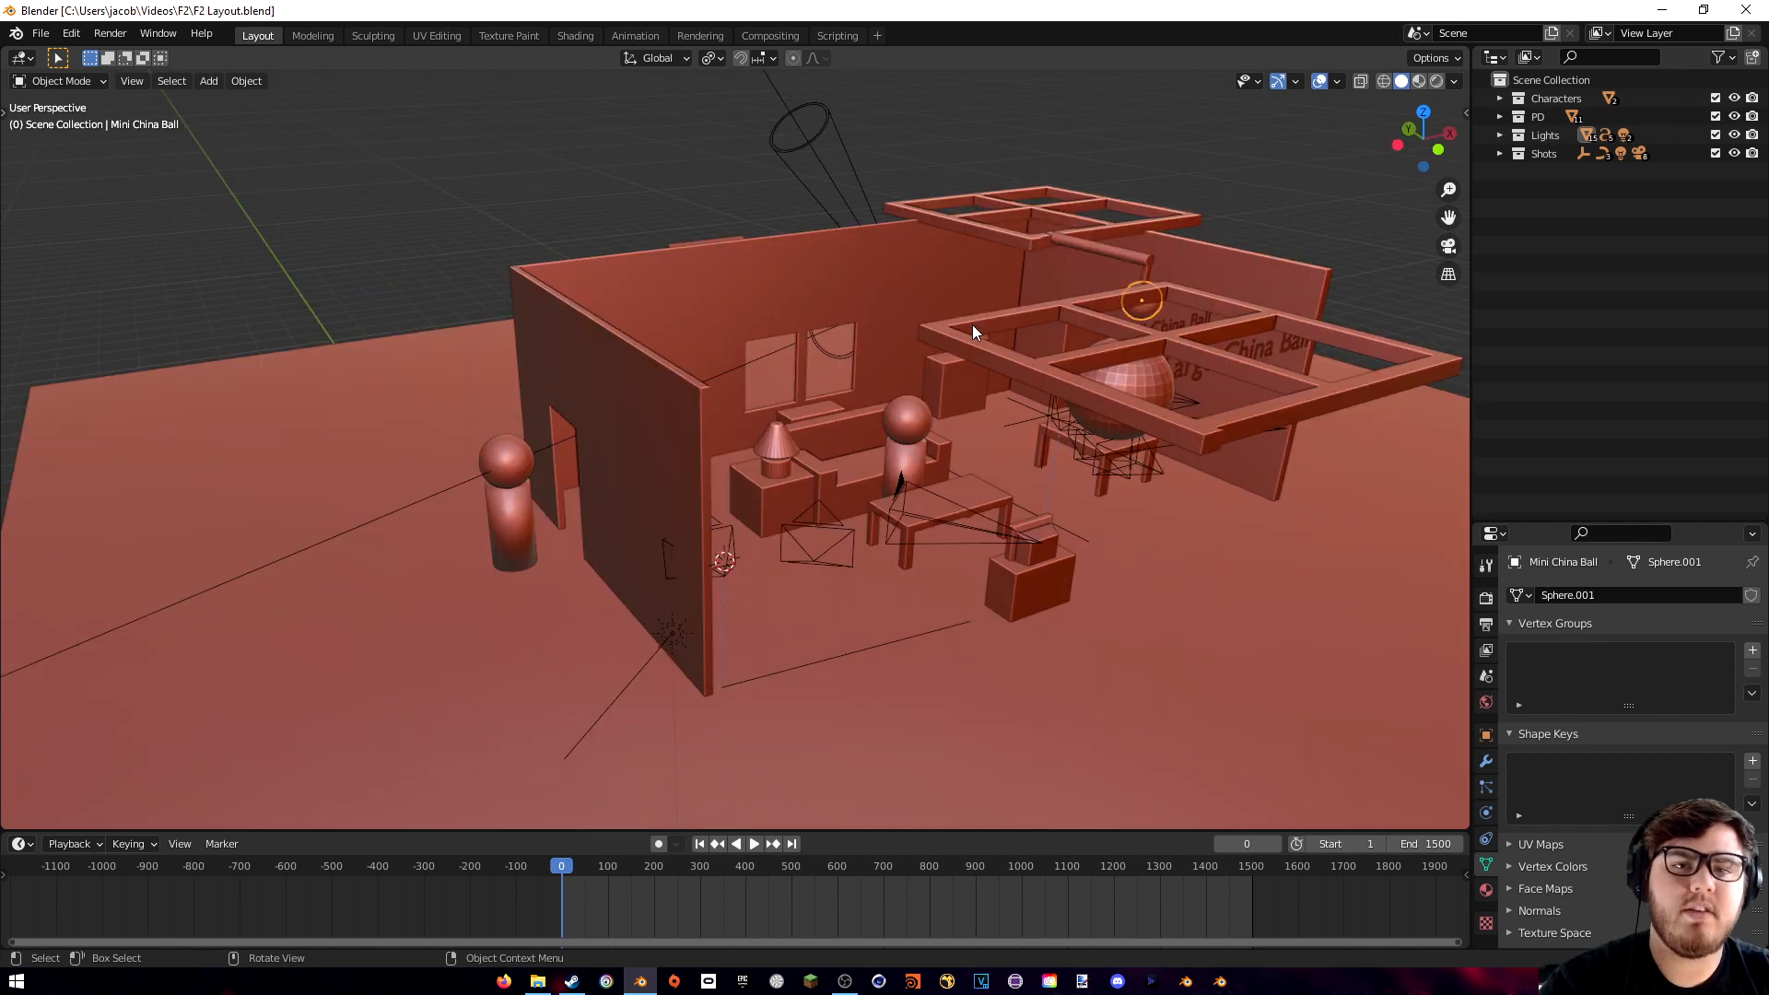
{"action": "middle_click_drag", "start_coordinate": [1092, 322], "coordinate": [992, 197]}
{"action": "left_click", "coordinate": [1035, 188]}
{"action": "middle_click_drag", "start_coordinate": [1108, 292], "coordinate": [930, 290]}
{"action": "scroll", "coordinate": [931, 283], "scroll_direction": "up", "scroll_amount": 3}
{"action": "middle_click_drag", "start_coordinate": [1134, 238], "coordinate": [1098, 274]}
{"action": "middle_click_drag", "start_coordinate": [1262, 249], "coordinate": [735, 256]}
{"action": "middle_click_drag", "start_coordinate": [1134, 304], "coordinate": [1159, 315]}
{"action": "middle_click_drag", "start_coordinate": [1065, 190], "coordinate": [1073, 239]}
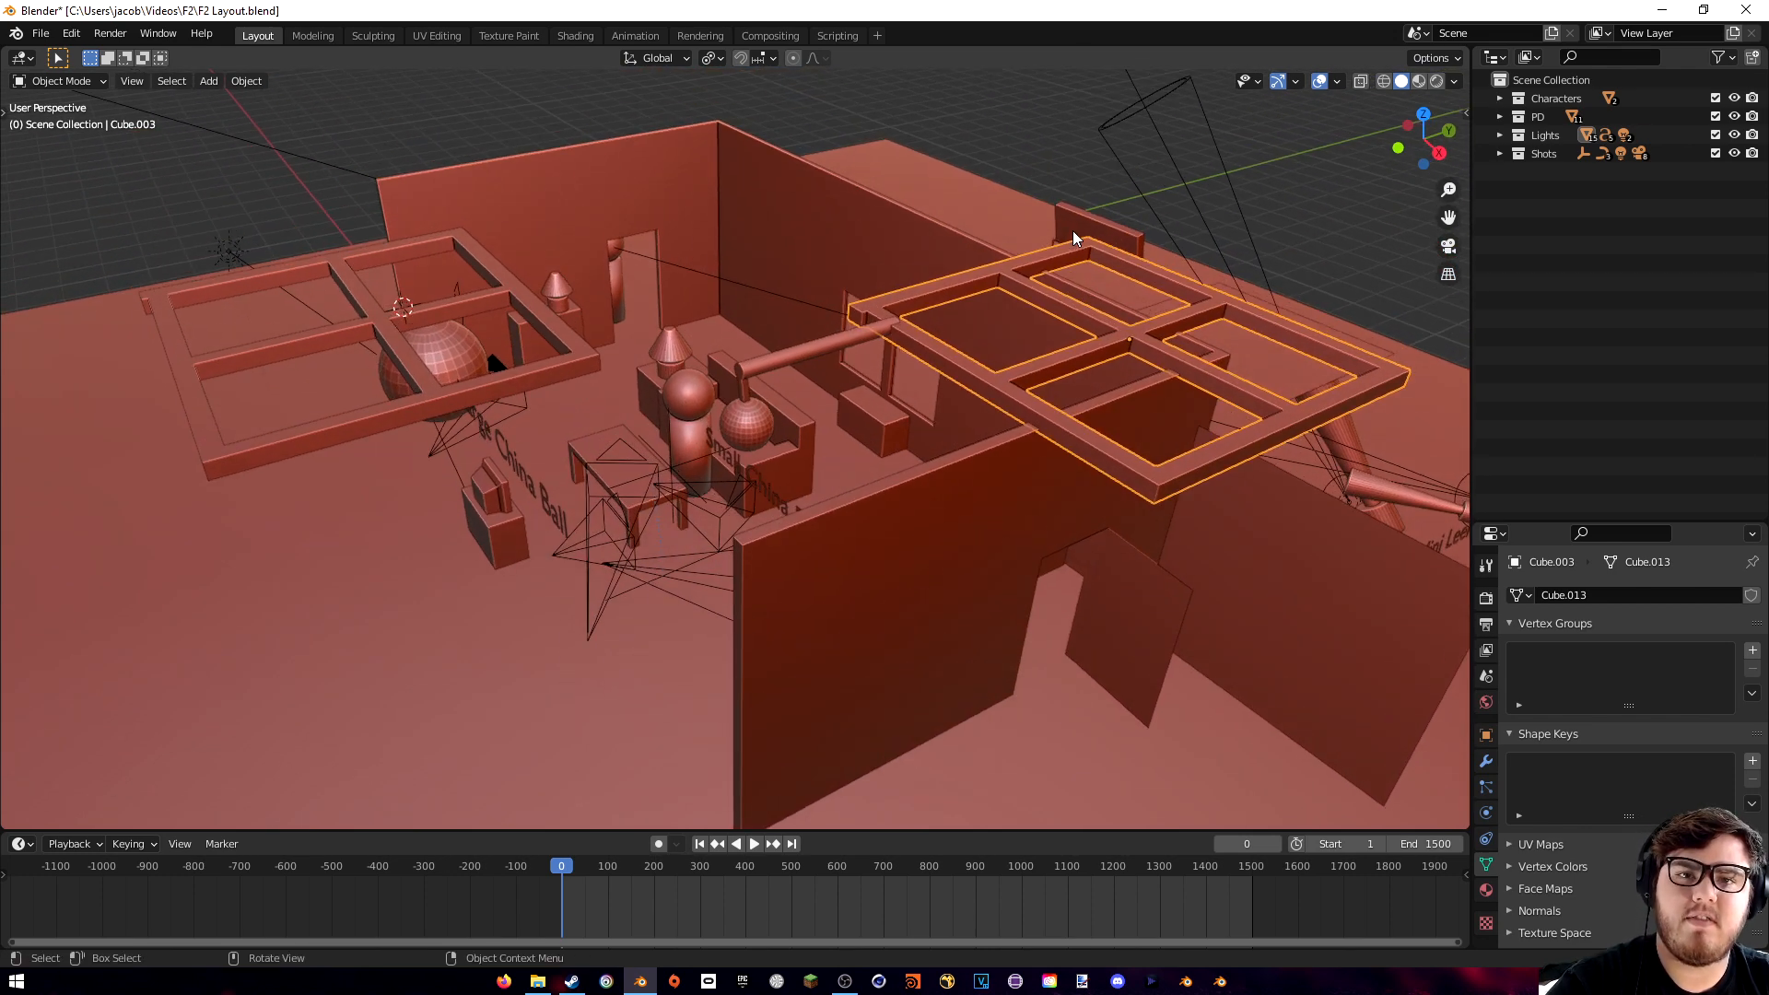
- Exclude the Lights collection from the view layer
{"action": "left_click", "coordinate": [1715, 135]}
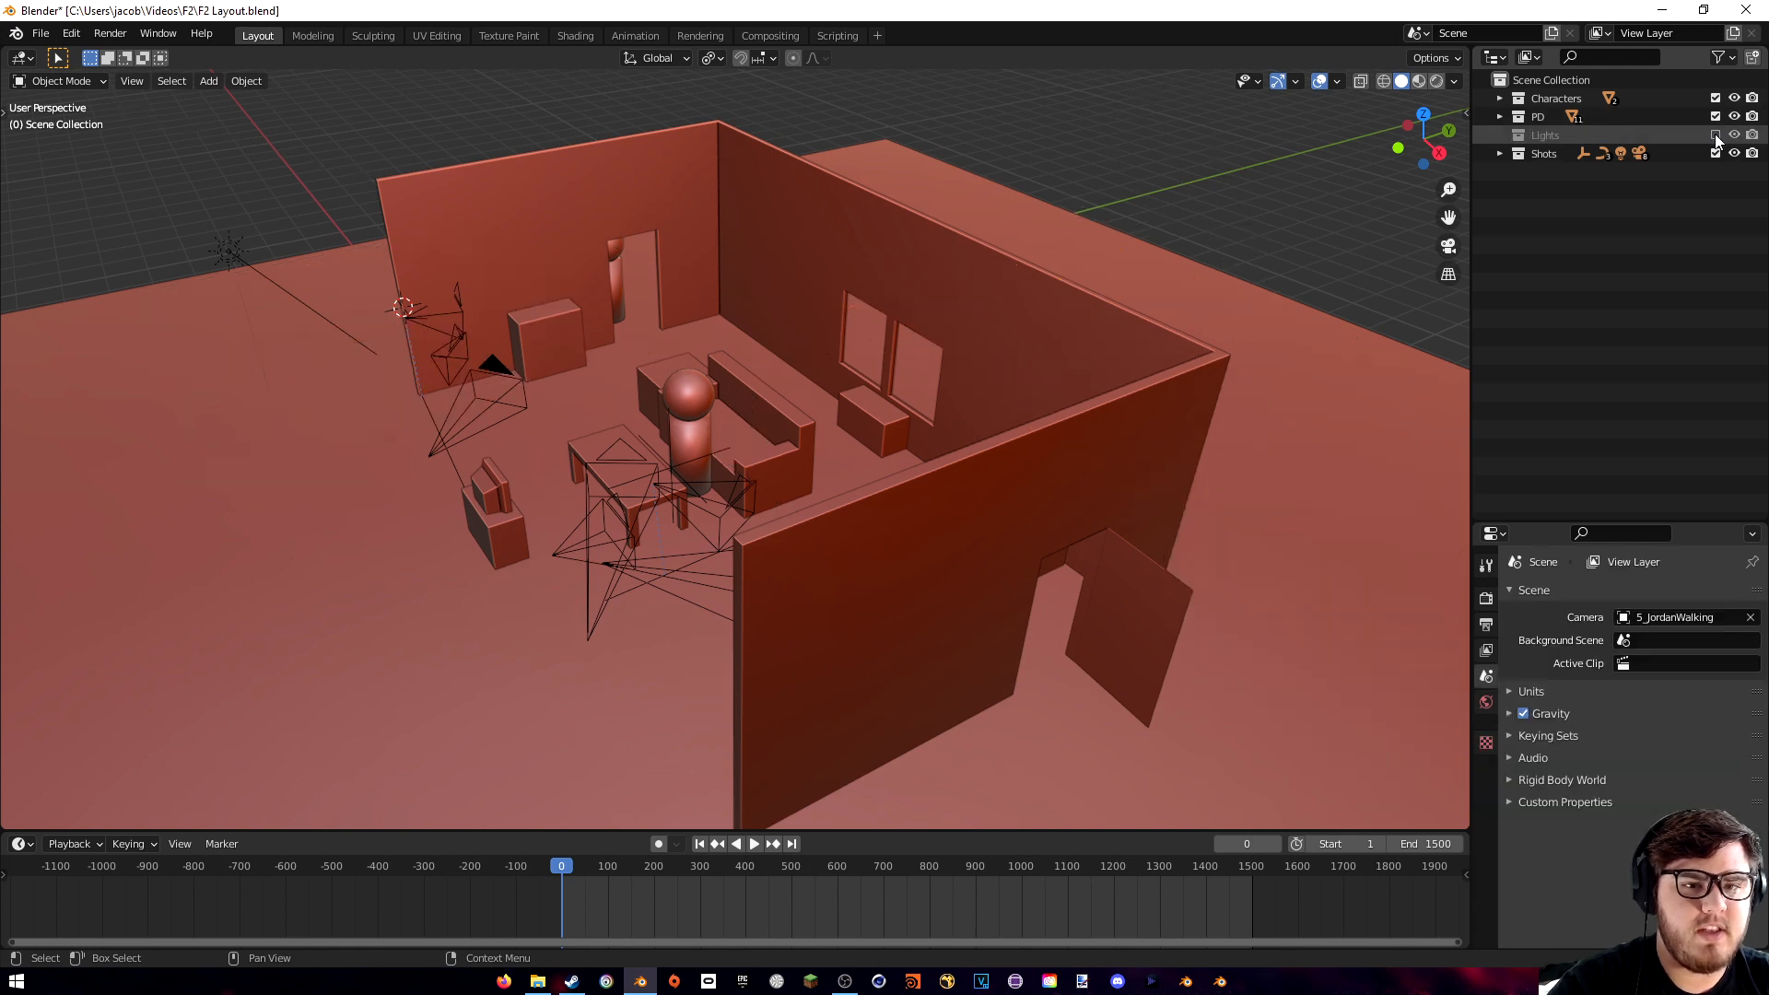
{"action": "middle_click_drag", "start_coordinate": [1091, 244], "coordinate": [1121, 236]}
{"action": "middle_click_drag", "start_coordinate": [1175, 406], "coordinate": [772, 587]}
{"action": "mouse_move", "coordinate": [565, 864]}
{"action": "left_mouse_down"}
{"action": "mouse_move", "coordinate": [876, 864]}
{"action": "mouse_move", "coordinate": [1081, 837]}
{"action": "mouse_move", "coordinate": [754, 815]}
{"action": "mouse_move", "coordinate": [561, 840]}
{"action": "left_mouse_up"}
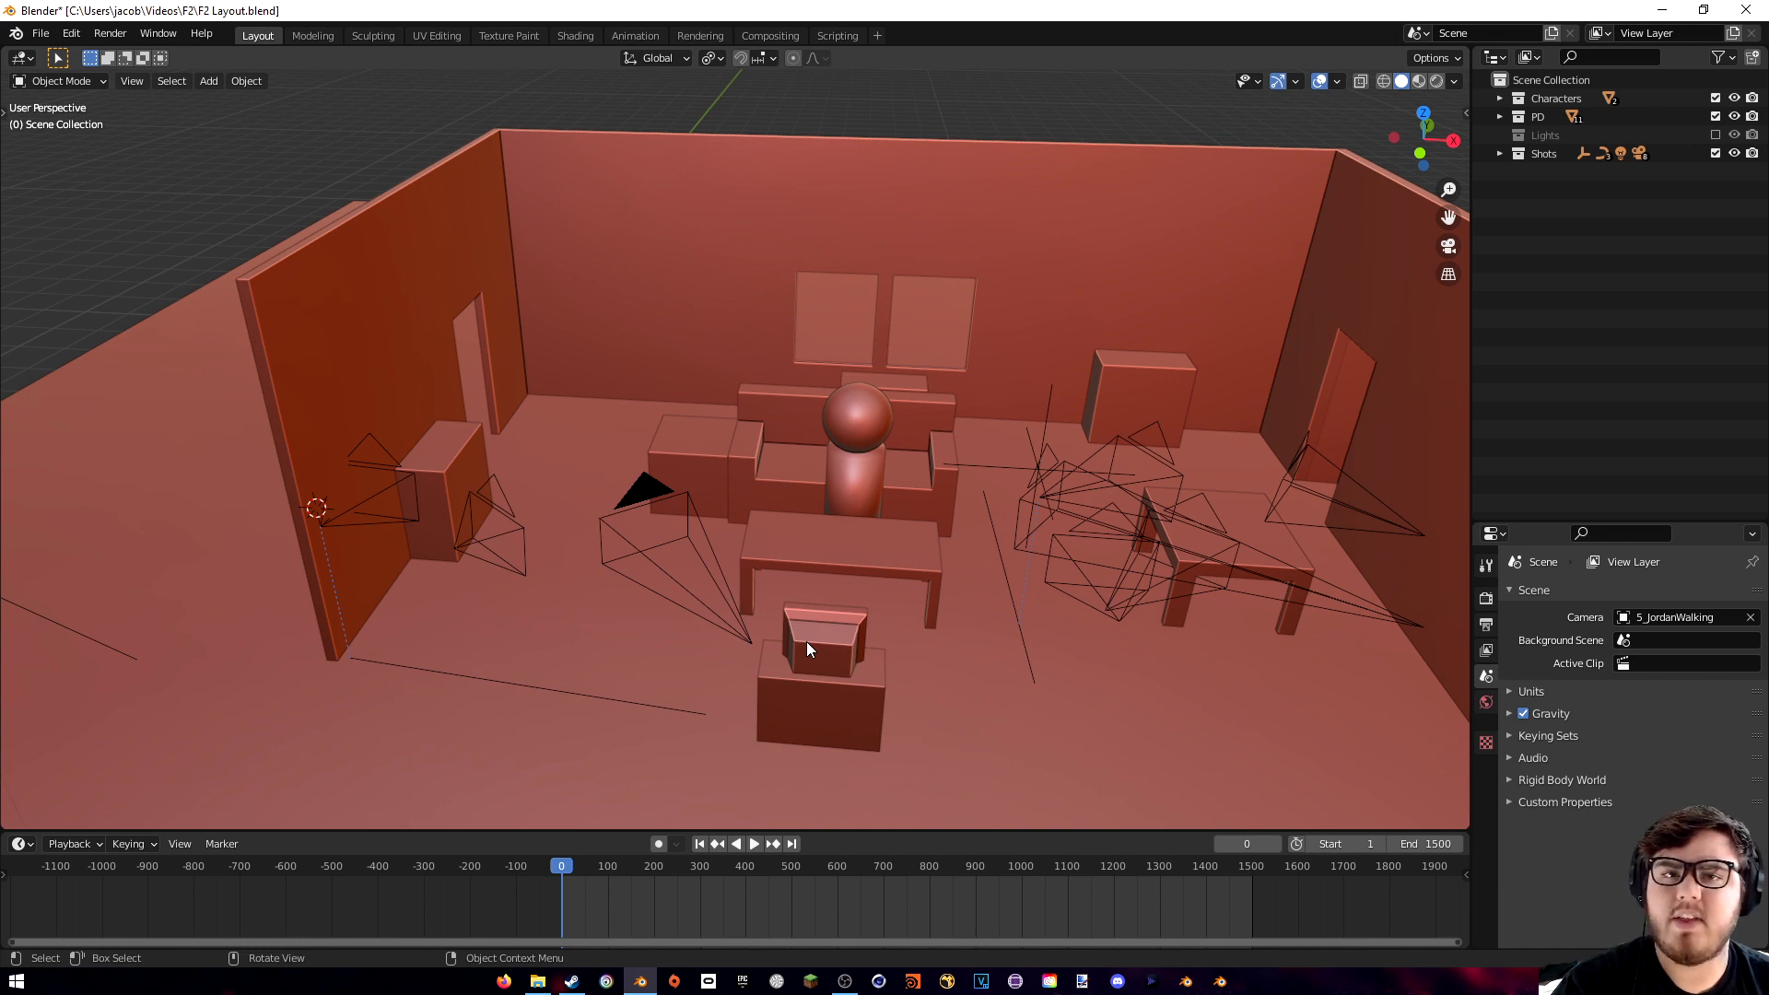
- Expand the Shots collection and go through its numbered shot cameras, ending with the shot 5 camera selected
{"action": "left_click", "coordinate": [1499, 154]}
{"action": "left_click", "coordinate": [1566, 172]}
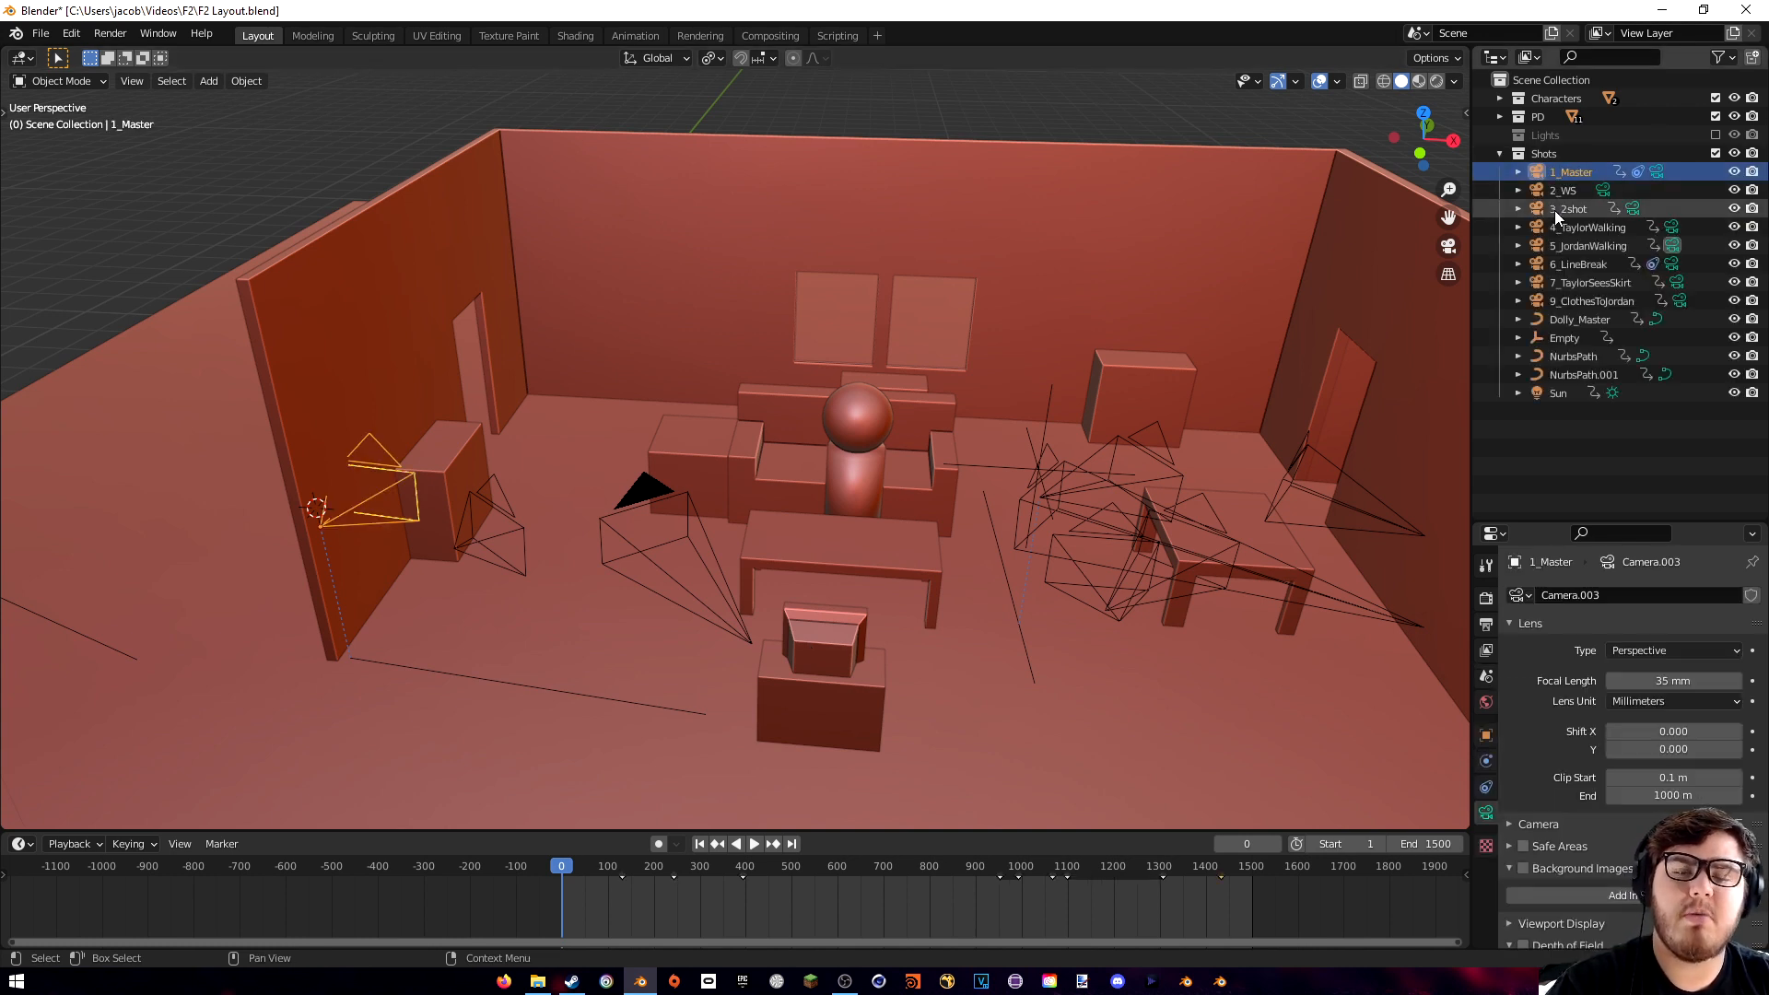
{"action": "left_click", "coordinate": [1561, 208]}
{"action": "left_click", "coordinate": [1573, 244]}
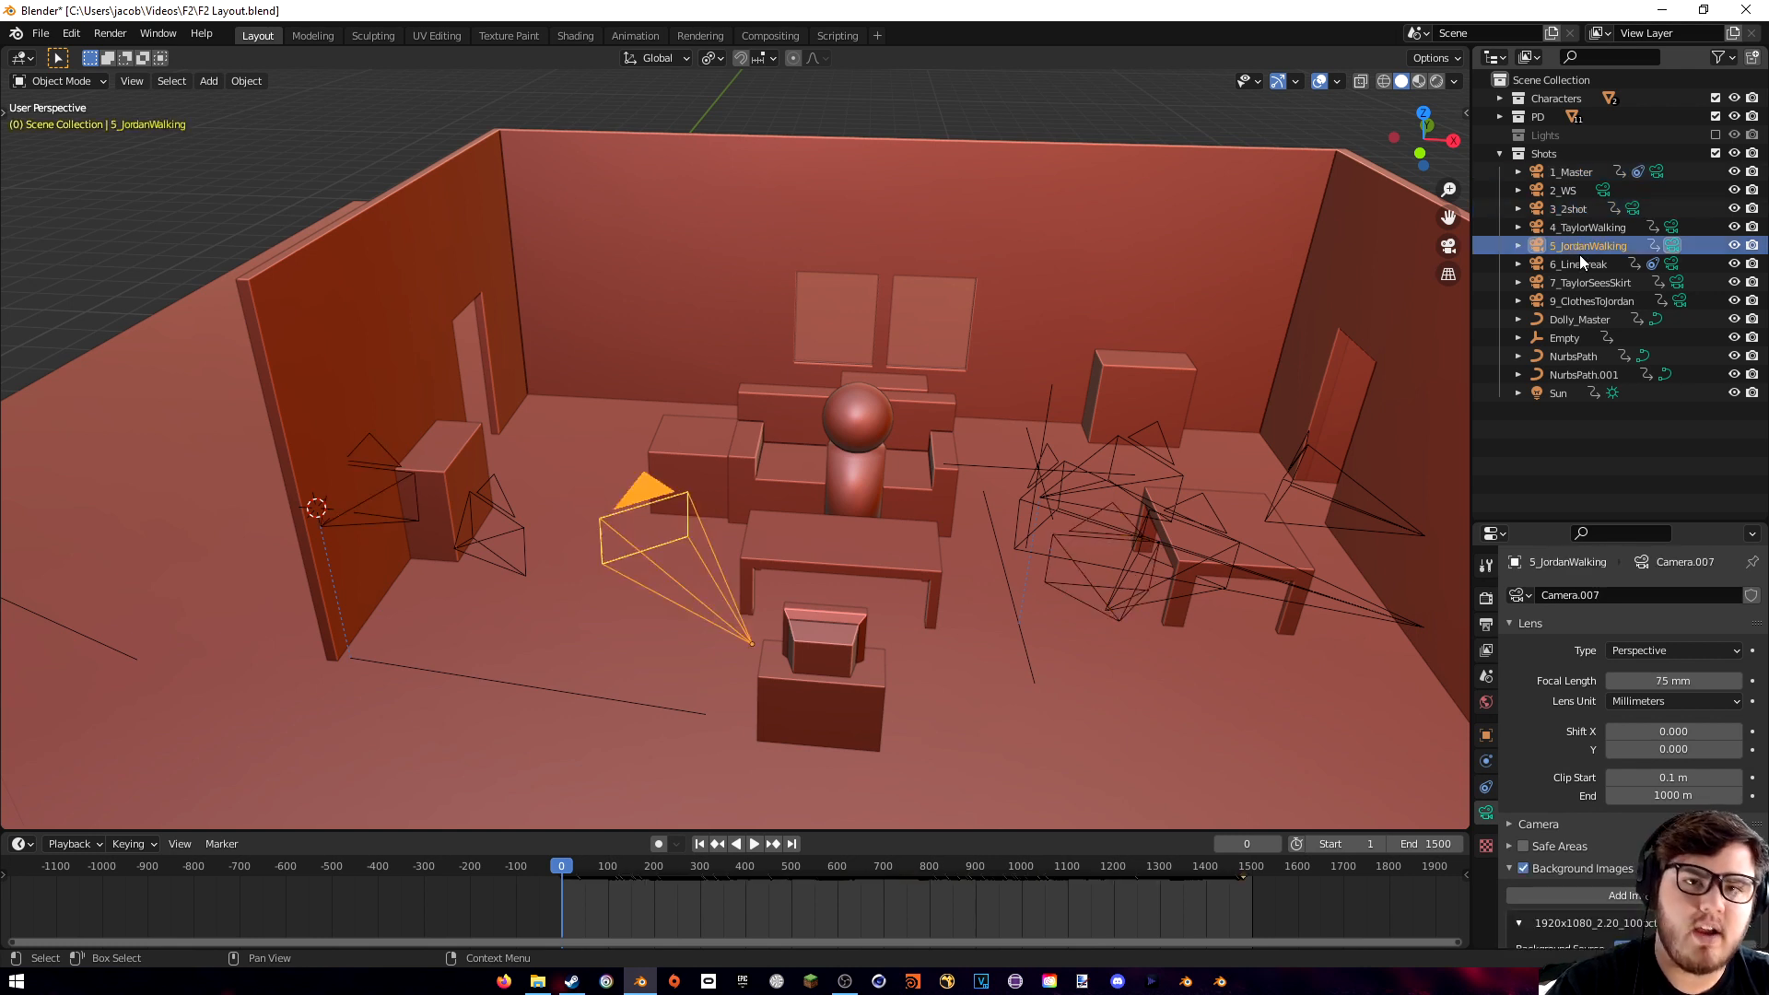
{"action": "left_click", "coordinate": [1590, 264]}
{"action": "left_click", "coordinate": [1584, 301]}
{"action": "left_click", "coordinate": [1584, 282]}
{"action": "left_click", "coordinate": [1582, 245]}
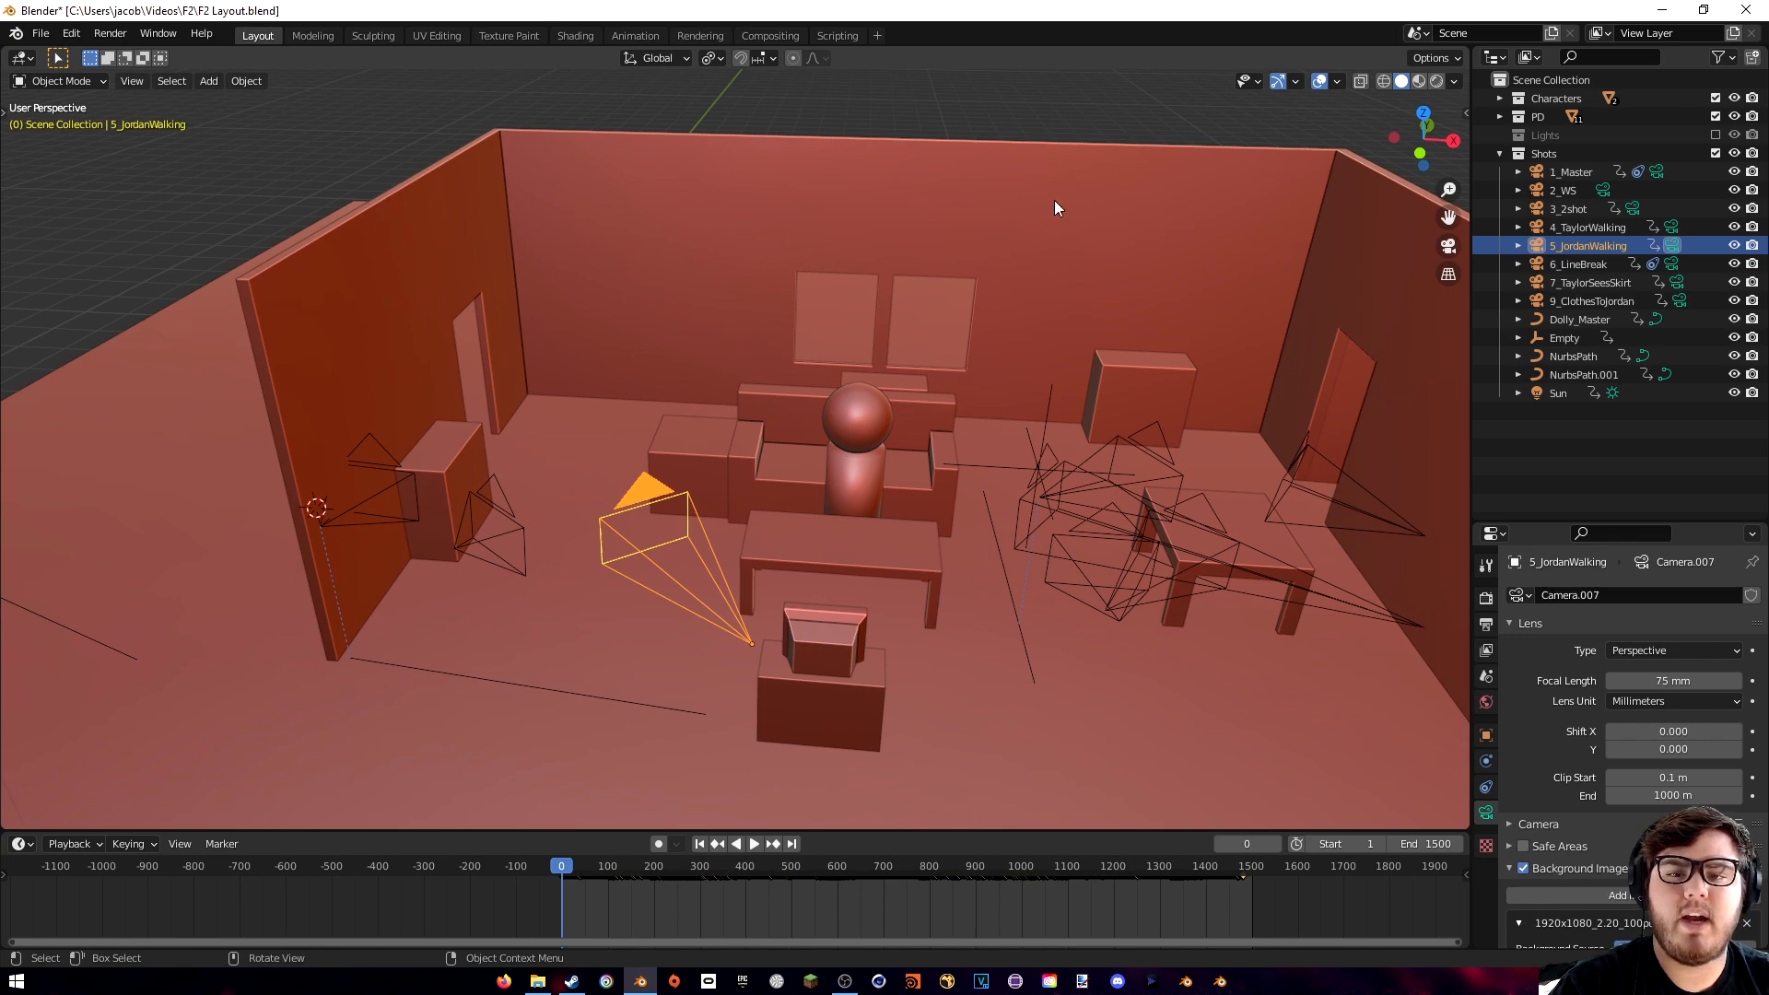
- Look through the shot 5 camera and switch the viewport to Material Preview shading
{"action": "left_click", "coordinate": [1451, 246]}
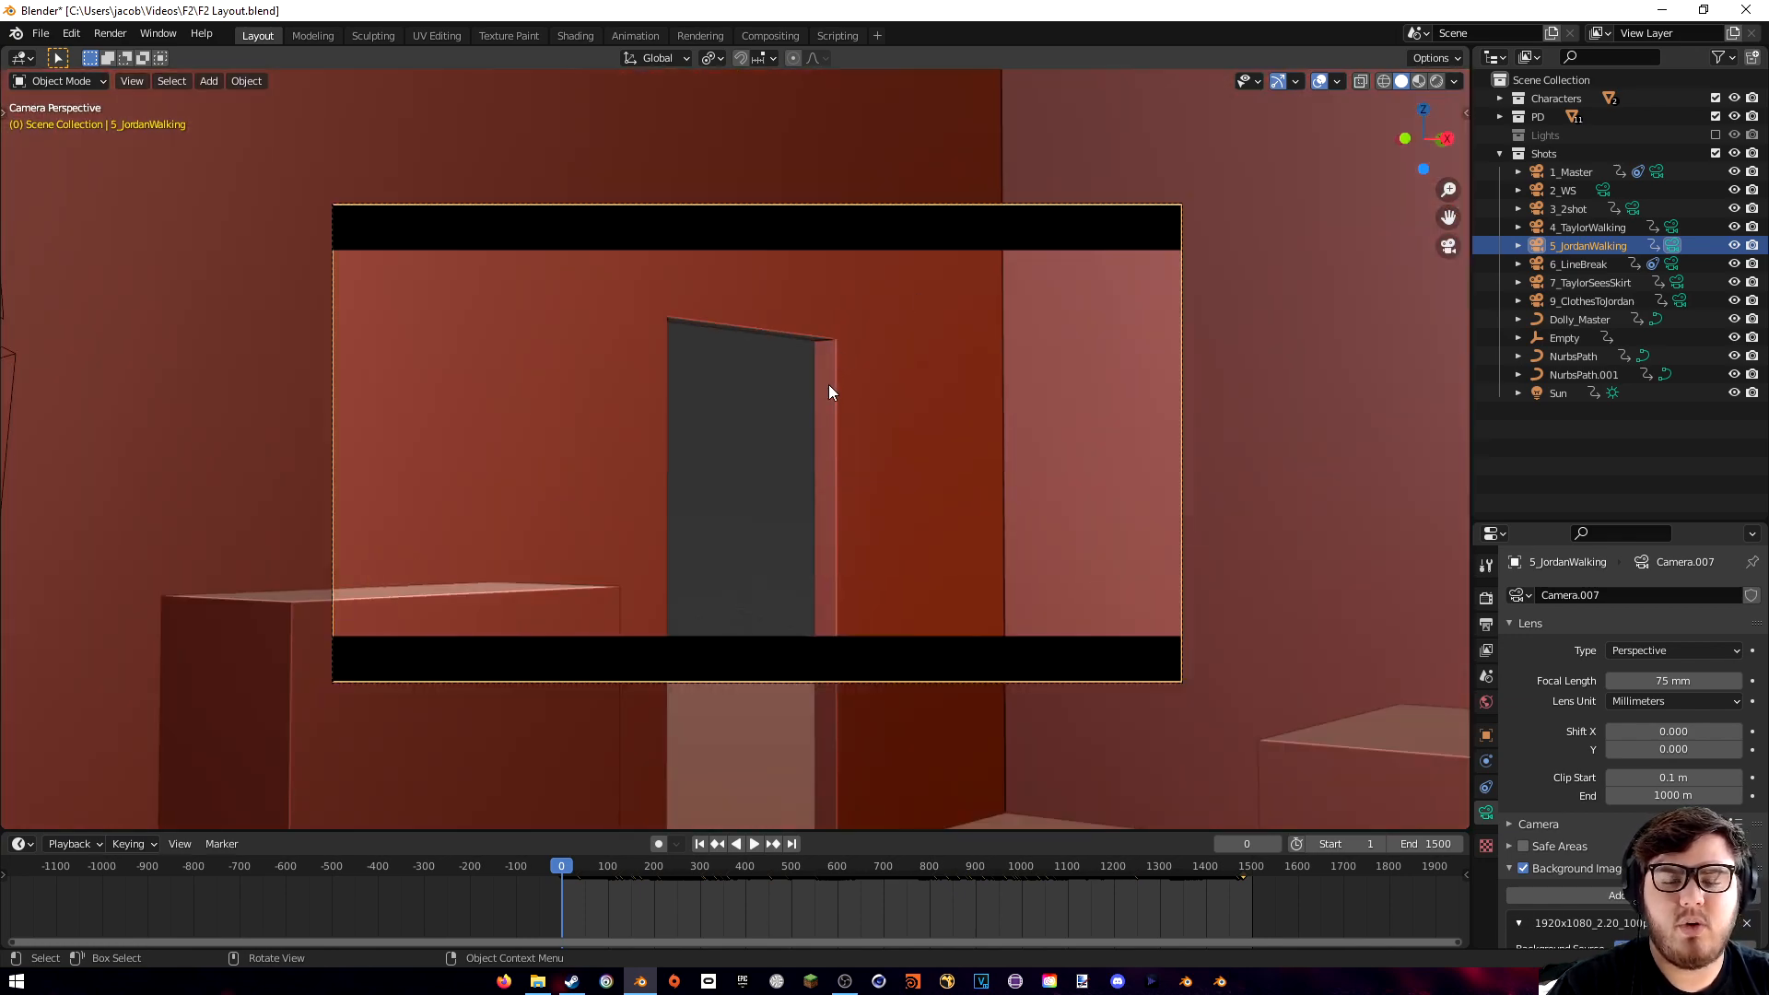
{"action": "key", "text": "z"}
{"action": "left_click", "coordinate": [827, 500]}
{"action": "scroll", "coordinate": [827, 500], "scroll_direction": "up", "scroll_amount": 2}
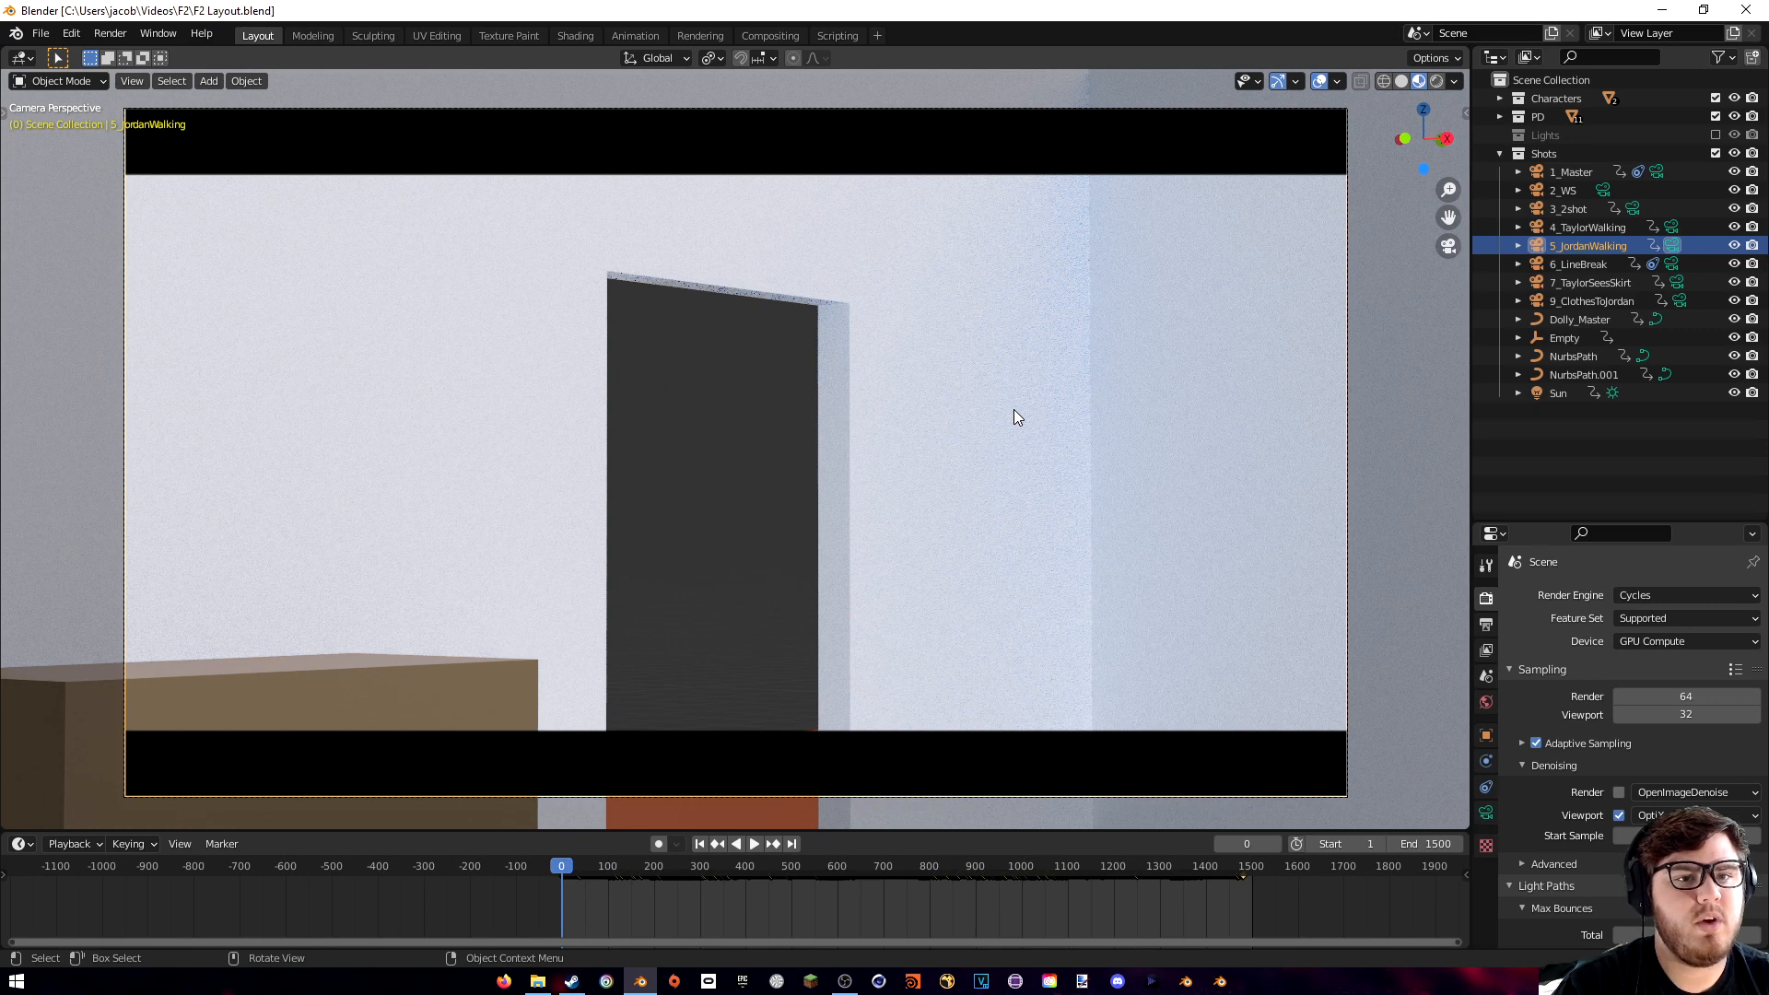
{"action": "scroll", "coordinate": [1013, 417], "scroll_direction": "up", "scroll_amount": 1}
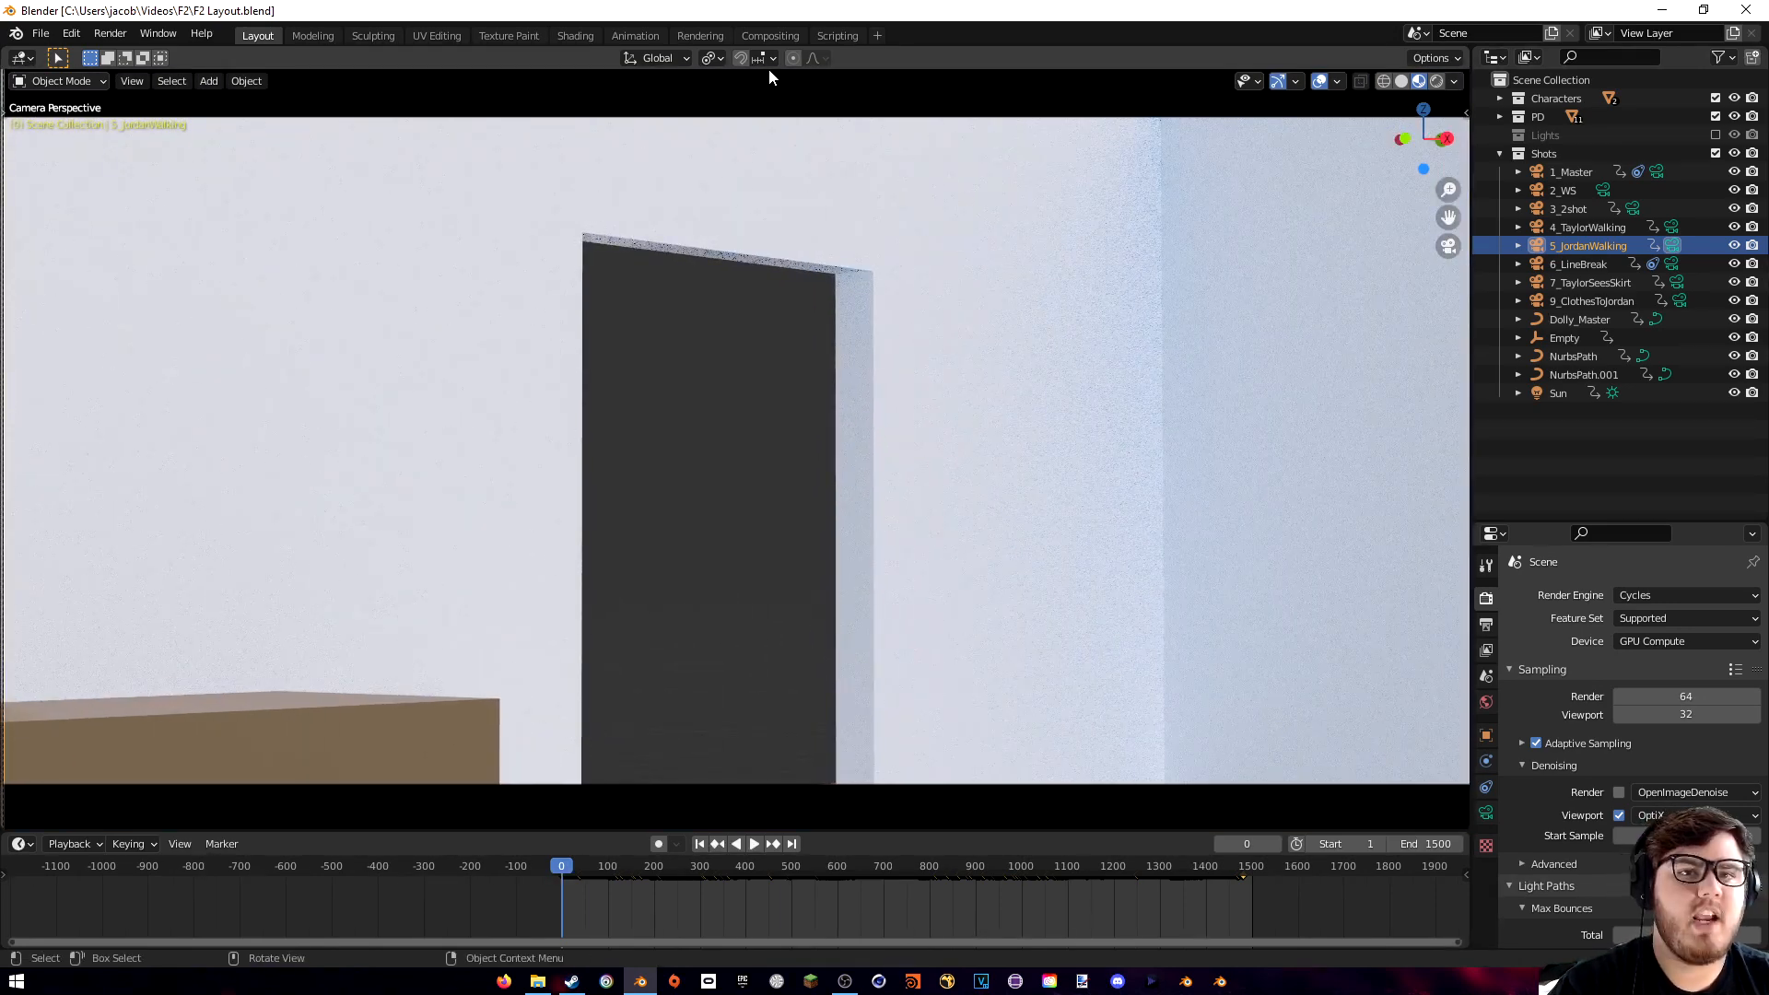
- Render a viewport image of the shot at frame 217 and close the render window
{"action": "left_click", "coordinate": [135, 81]}
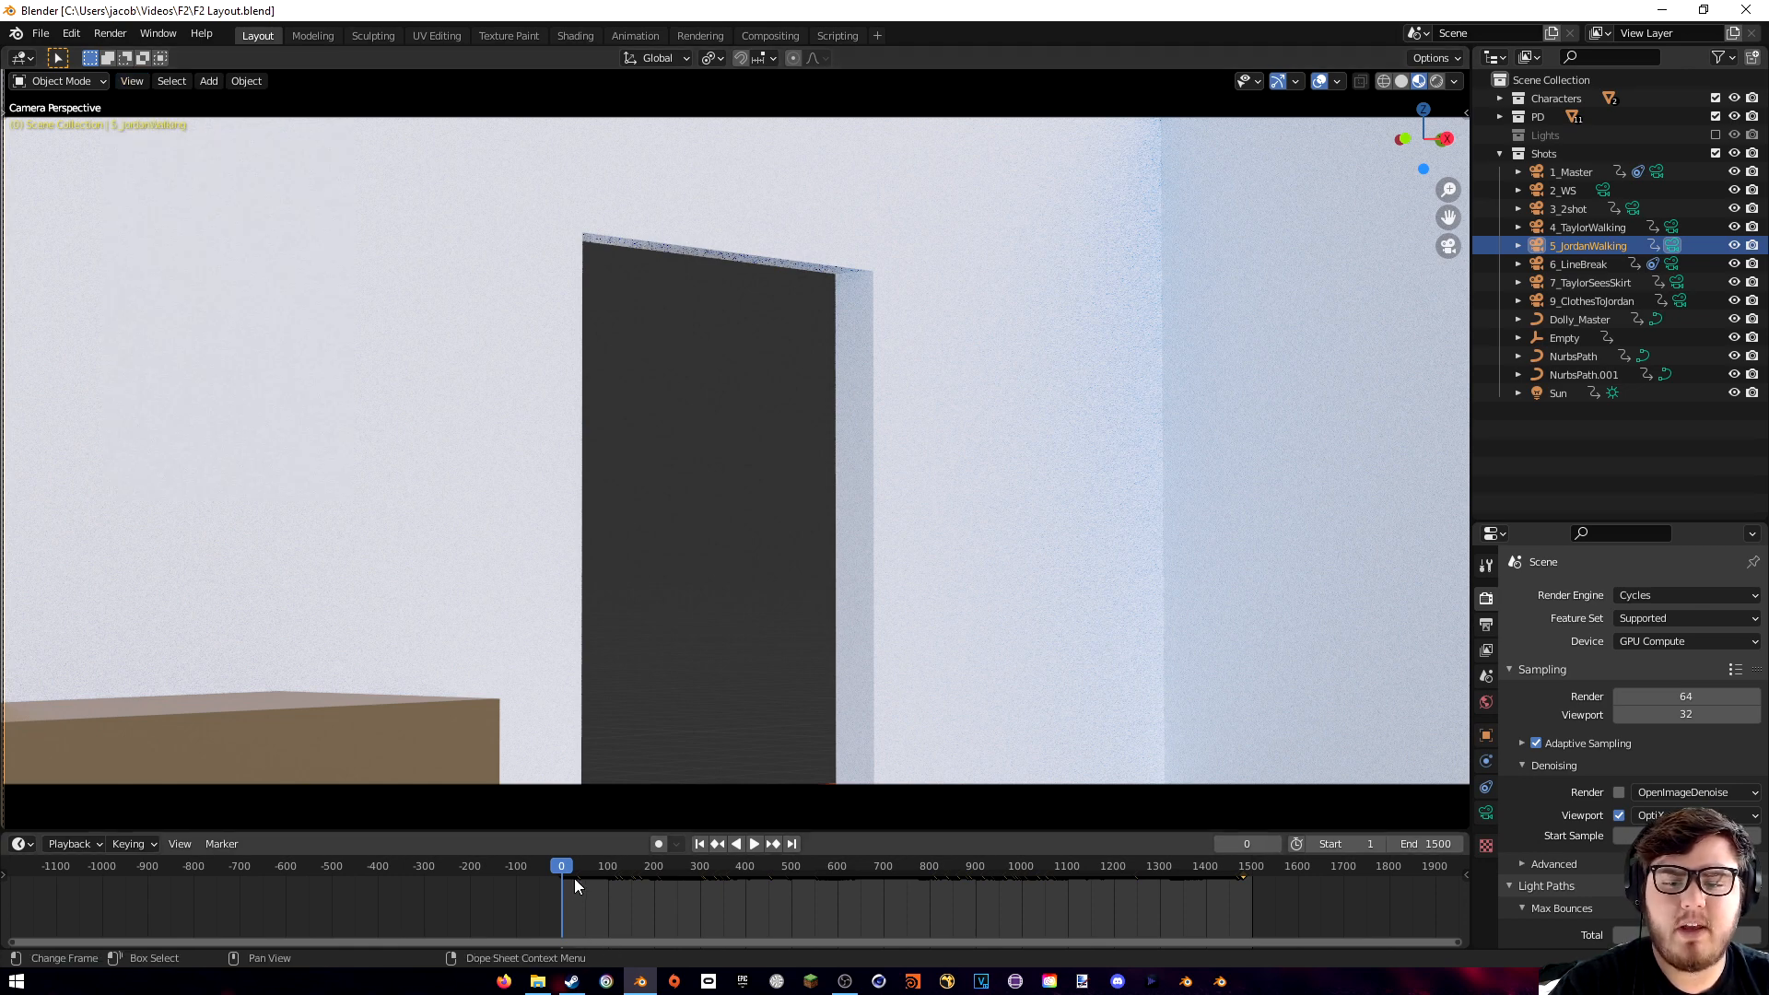
{"action": "left_click_drag", "start_coordinate": [578, 869], "coordinate": [662, 858]}
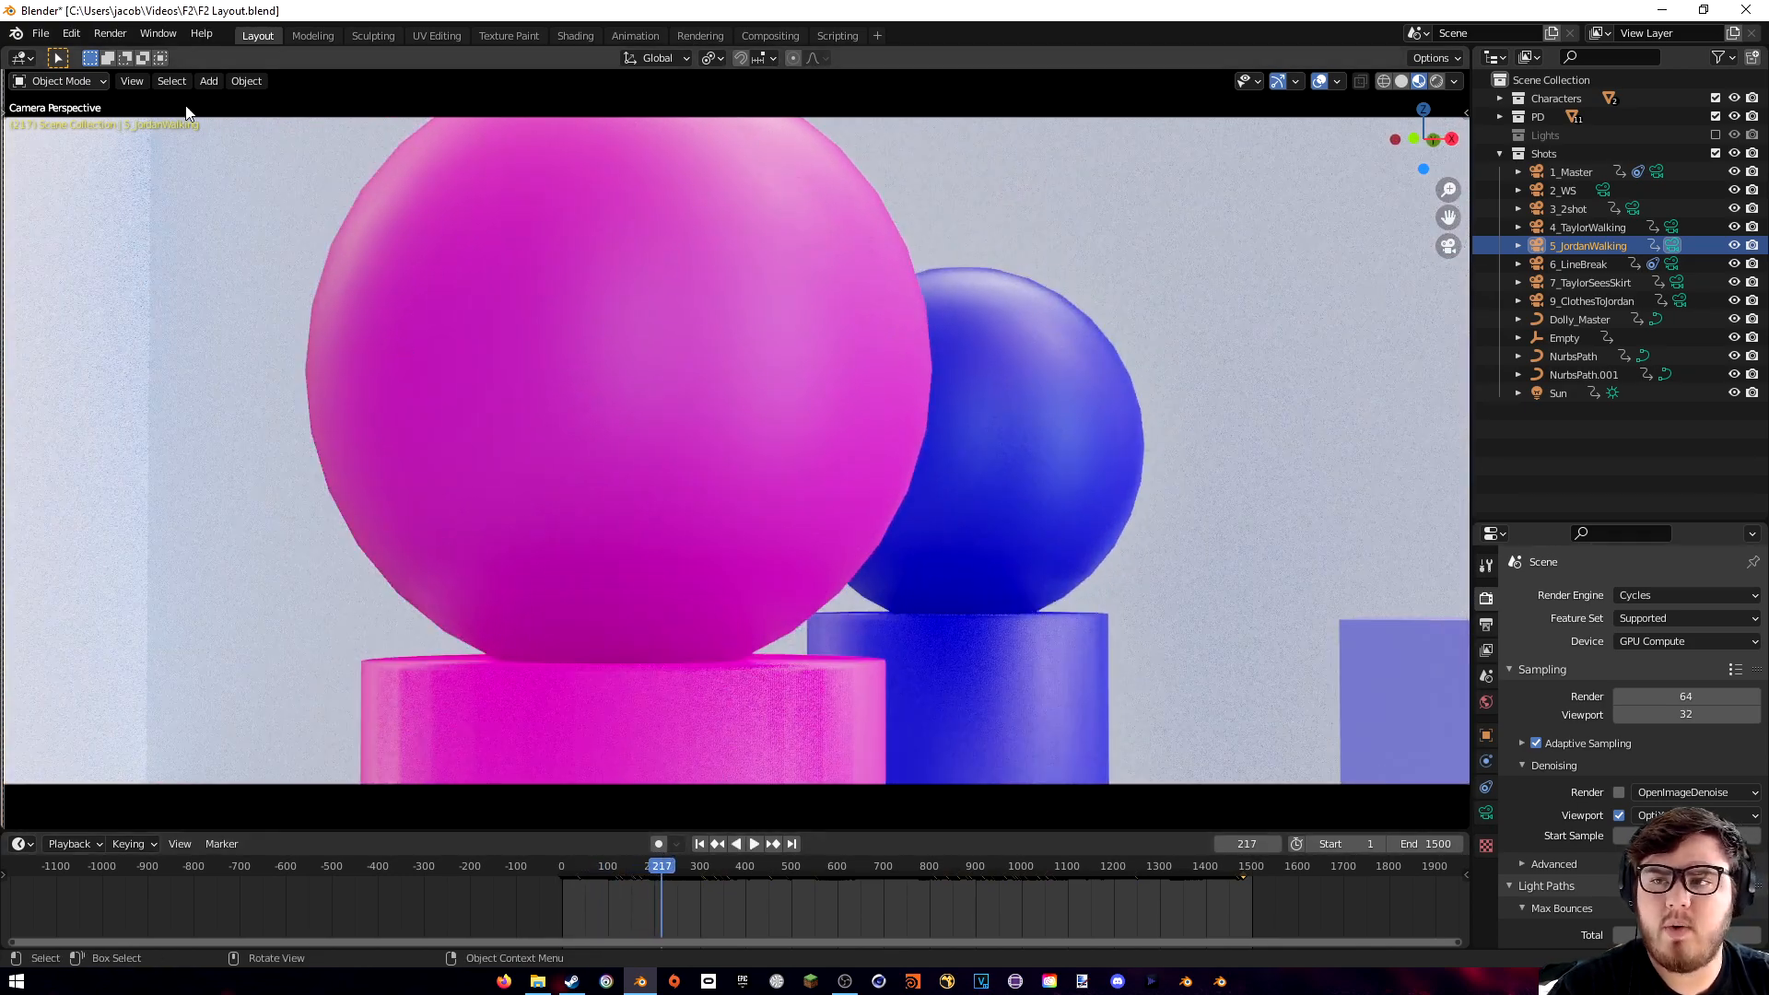
{"action": "left_click", "coordinate": [129, 81]}
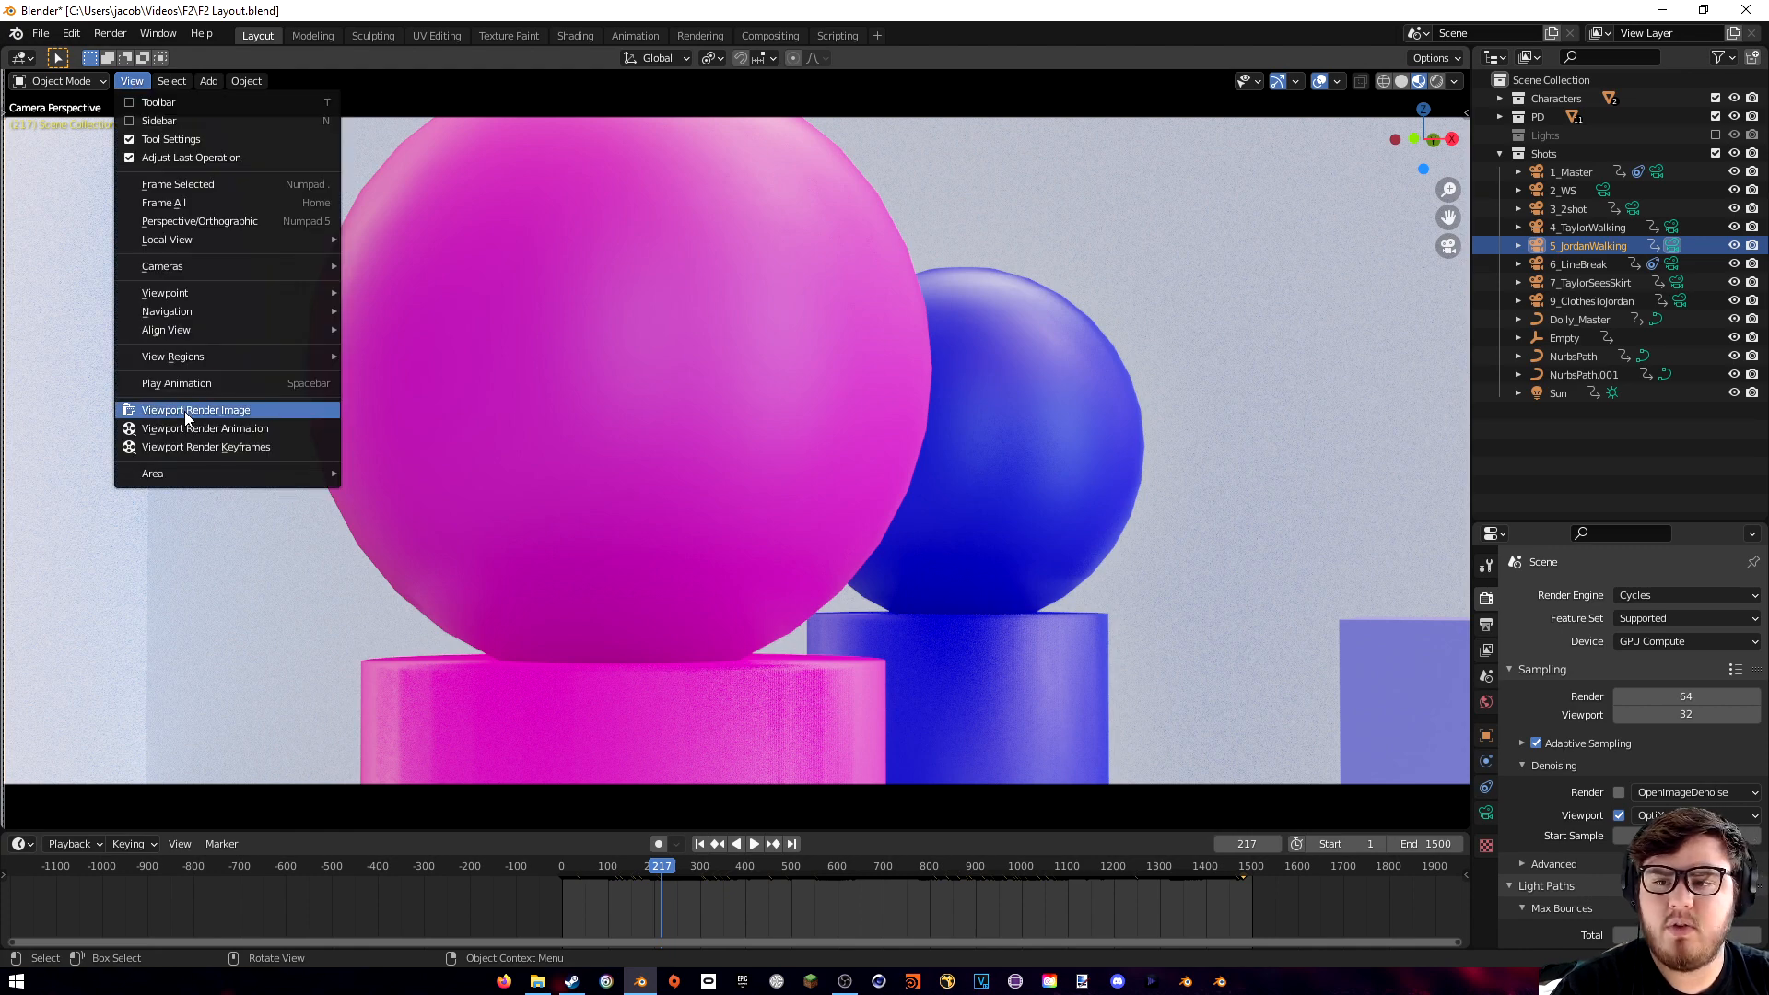
{"action": "left_click", "coordinate": [184, 411]}
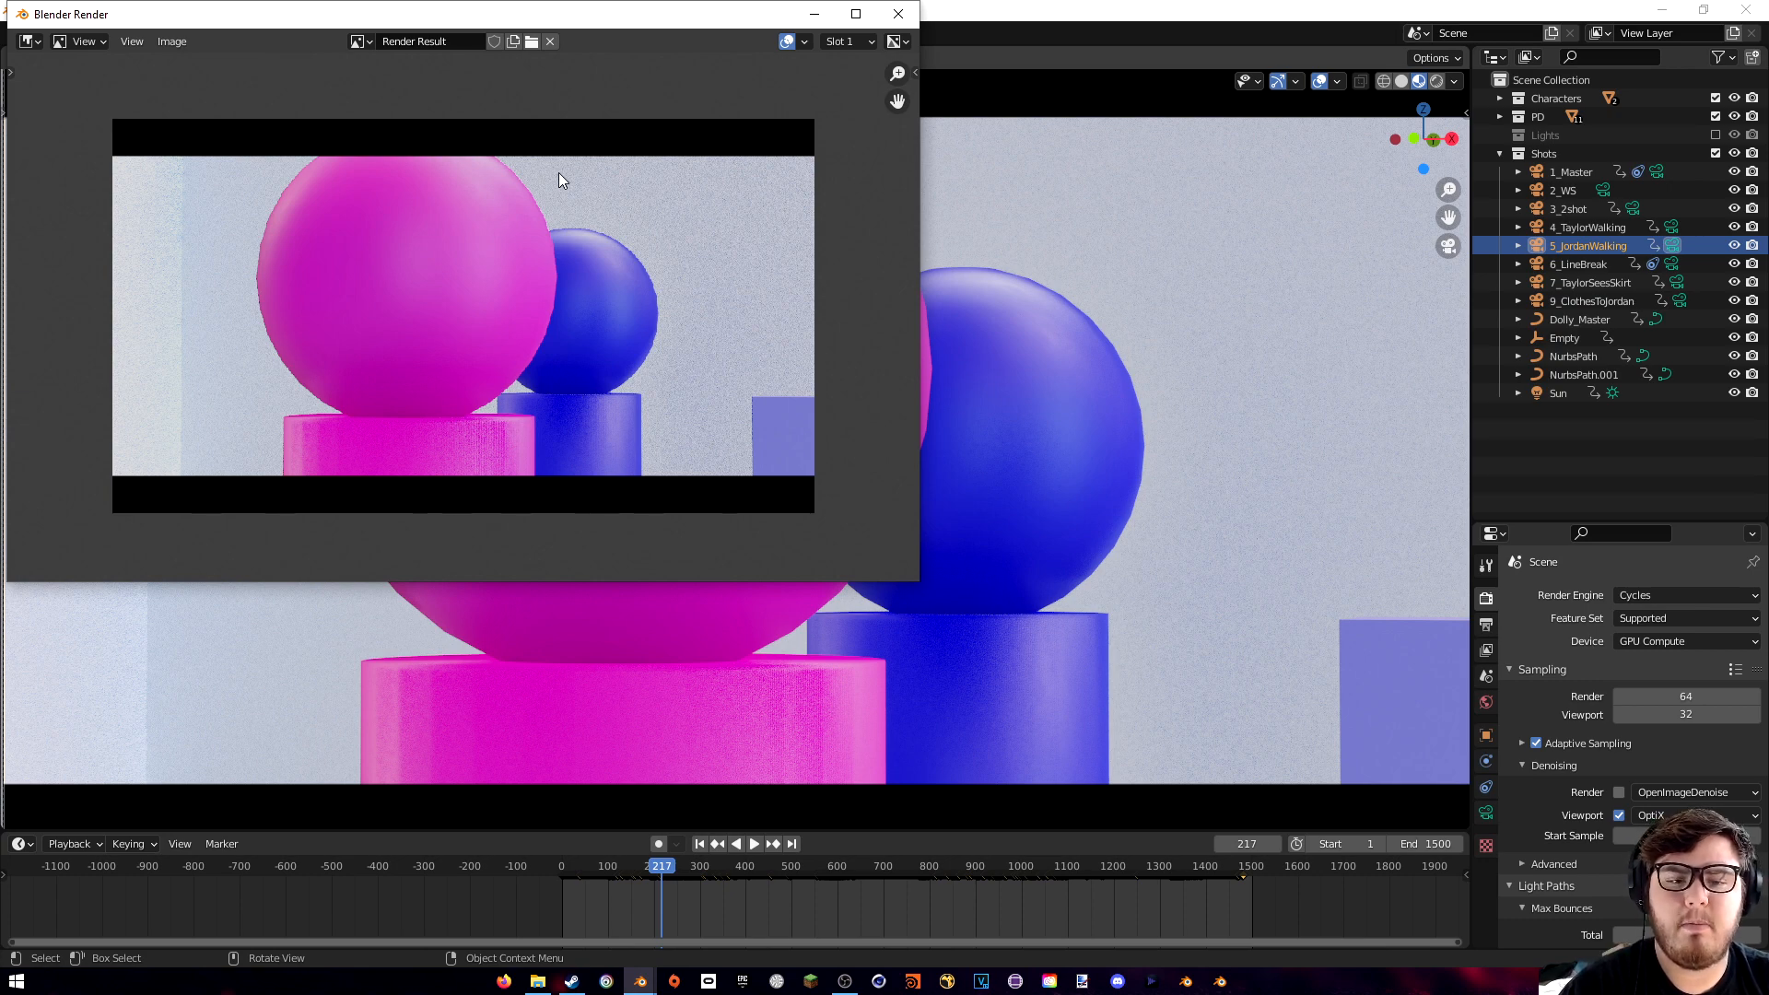
{"action": "left_click", "coordinate": [898, 14]}
- Play and scrub through the shot 5 camera's animation, stopping at frame 700
{"action": "key", "text": "space"}
{"action": "left_click", "coordinate": [695, 868]}
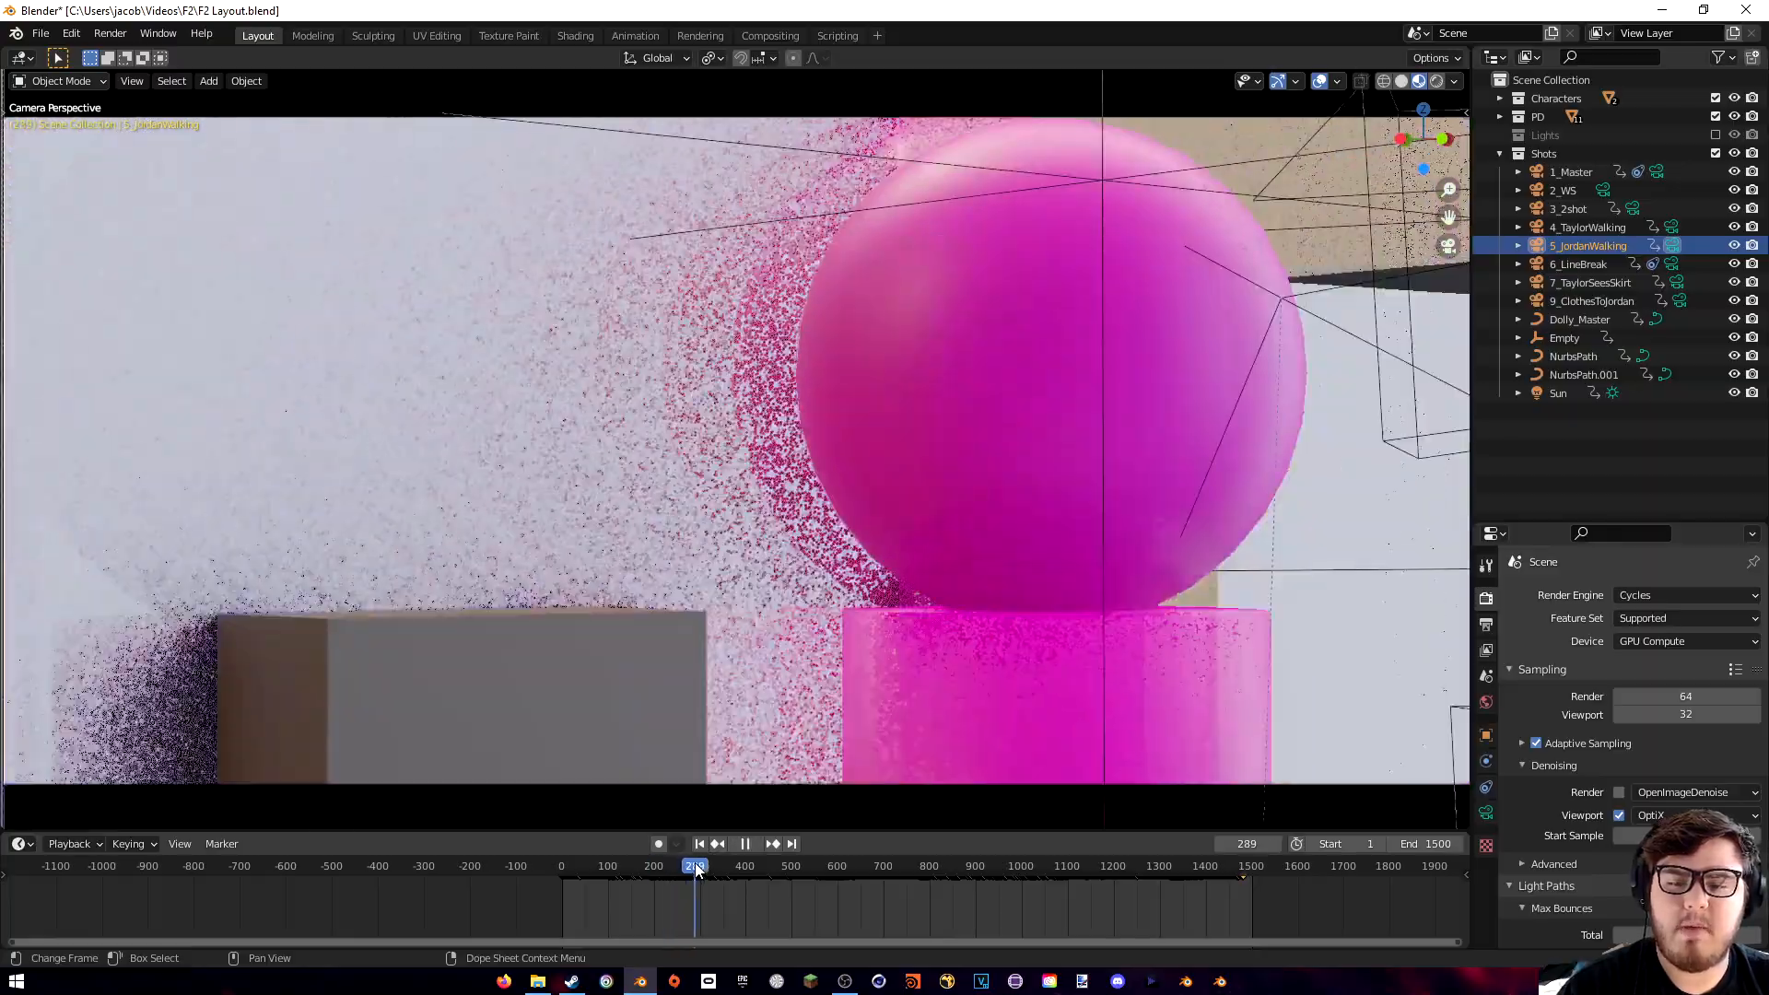
{"action": "left_click_drag", "start_coordinate": [696, 868], "coordinate": [736, 867]}
{"action": "left_click_drag", "start_coordinate": [566, 867], "coordinate": [1208, 864]}
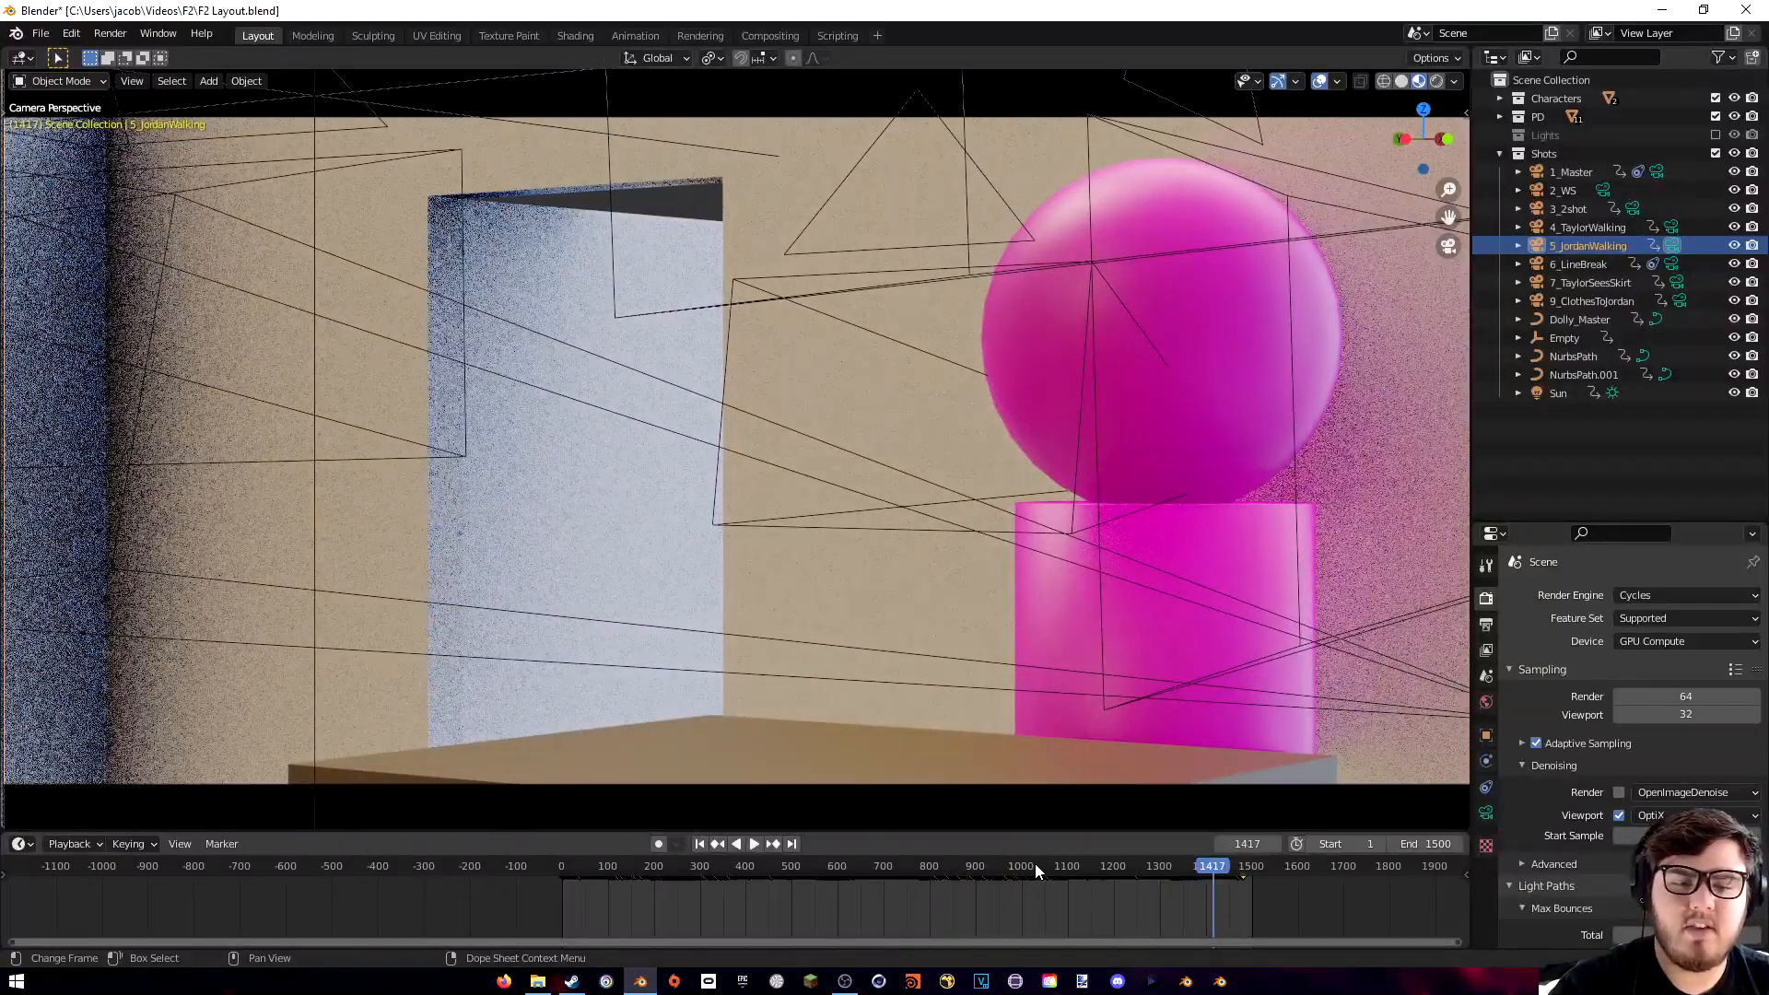
{"action": "left_click", "coordinate": [927, 869]}
{"action": "left_click_drag", "start_coordinate": [927, 870], "coordinate": [883, 870]}
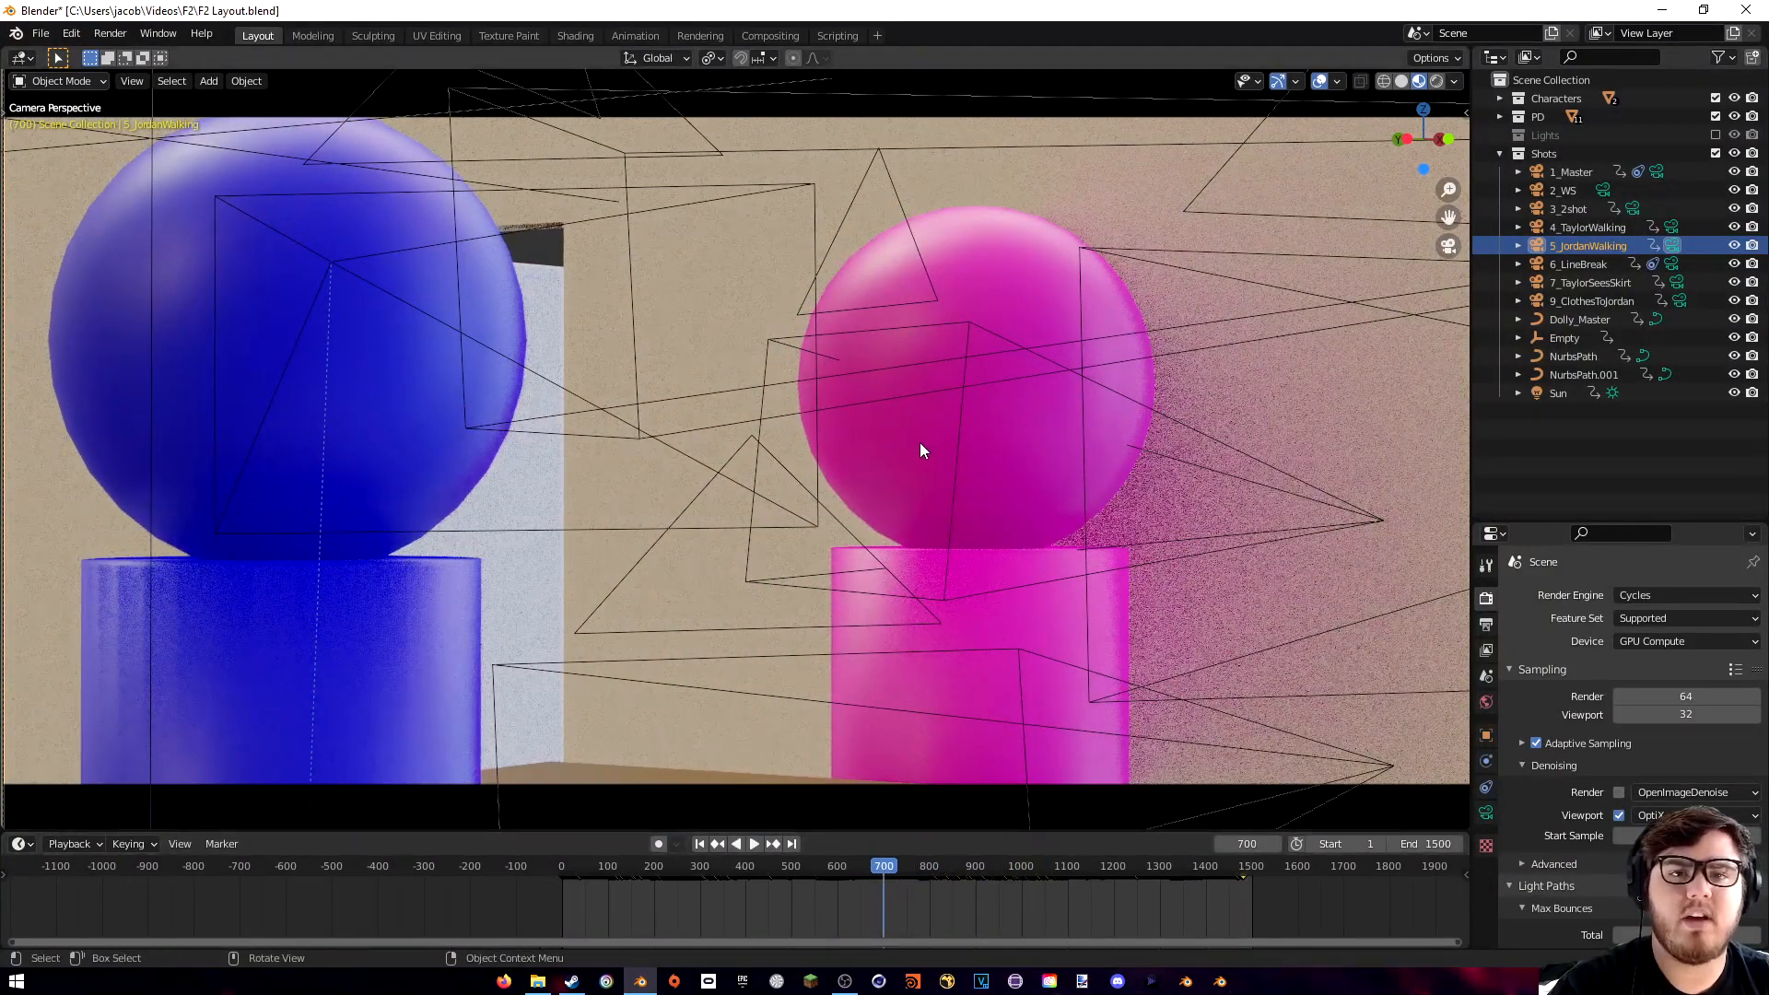
- Switch the viewport to Rendered shading and render a still image of the shot with the Eevee engine
{"action": "key", "text": "z"}
{"action": "left_click", "coordinate": [899, 279]}
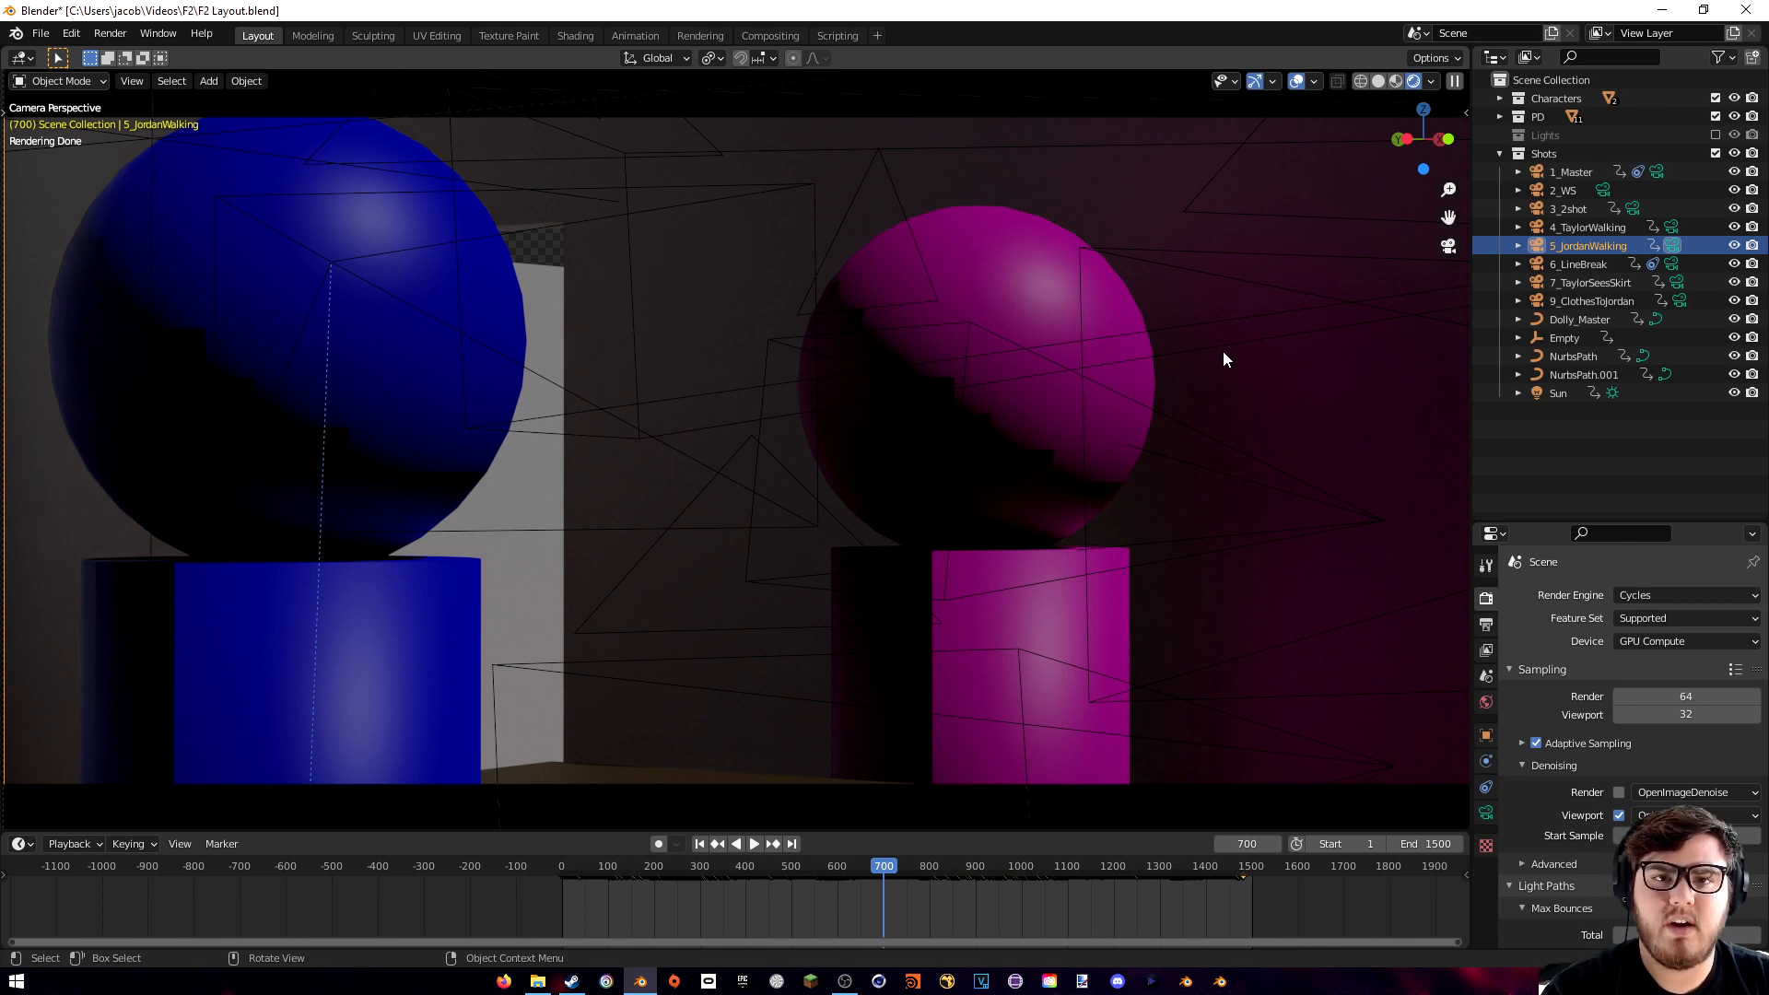
{"action": "left_click", "coordinate": [1649, 595]}
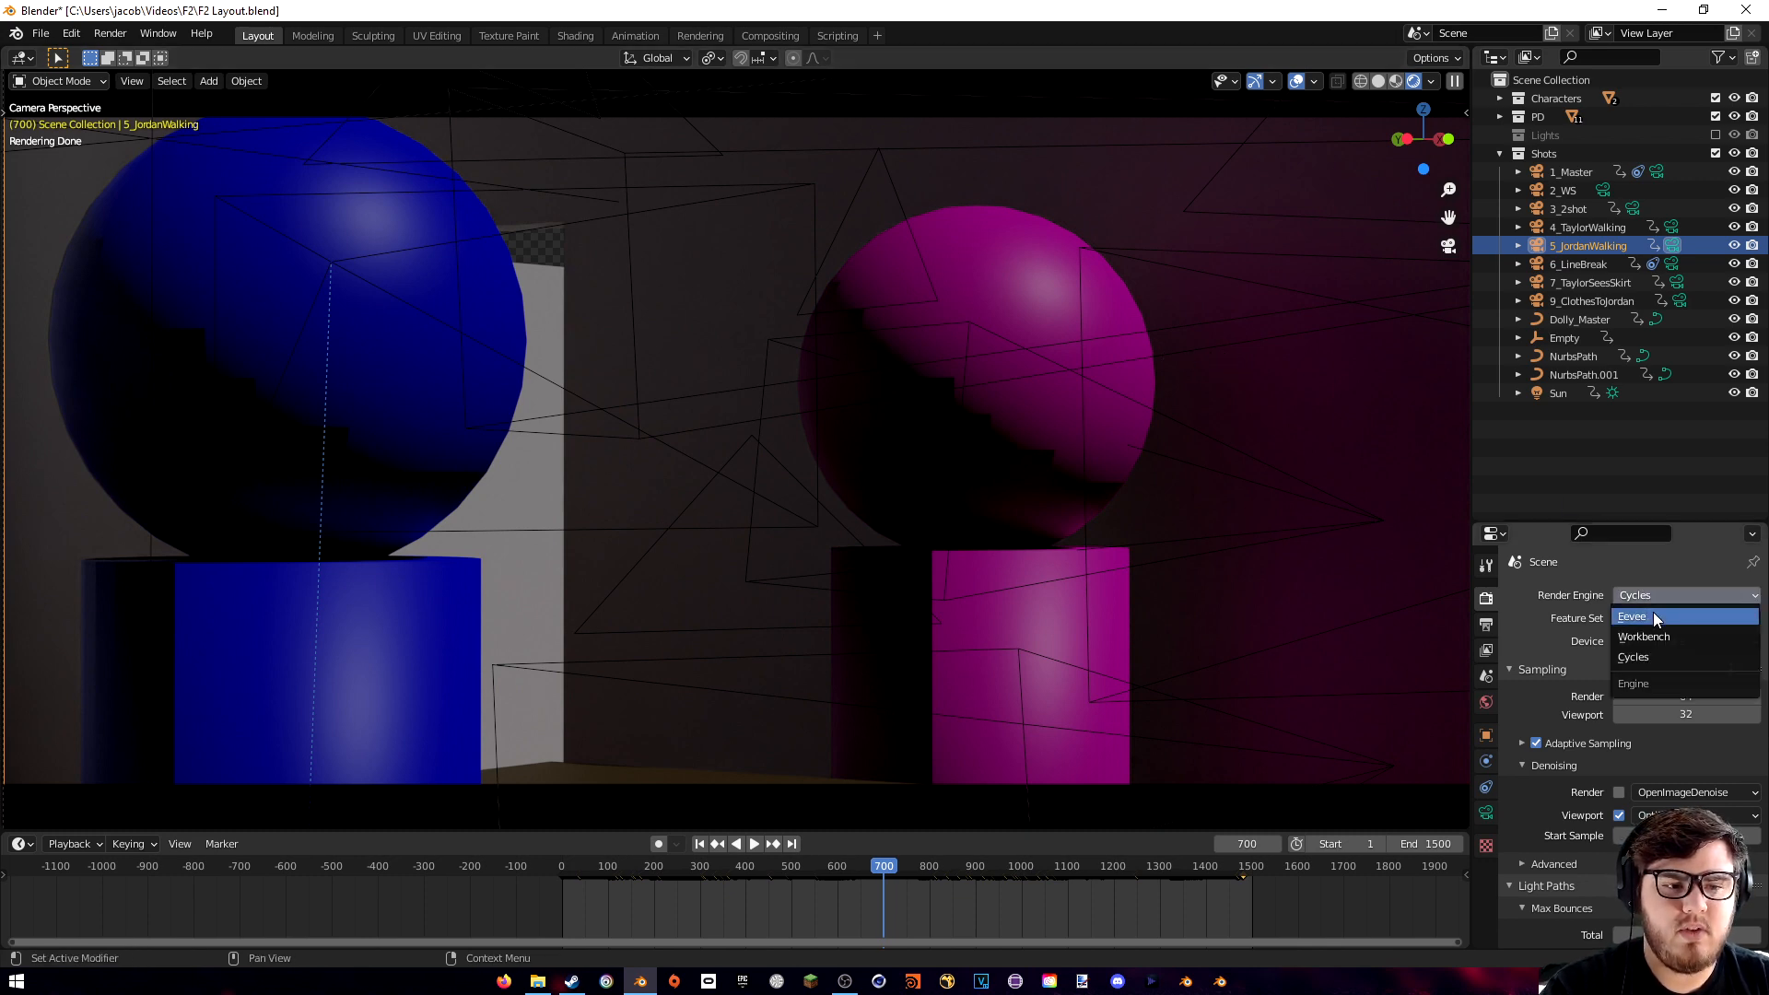
{"action": "left_click", "coordinate": [1653, 616]}
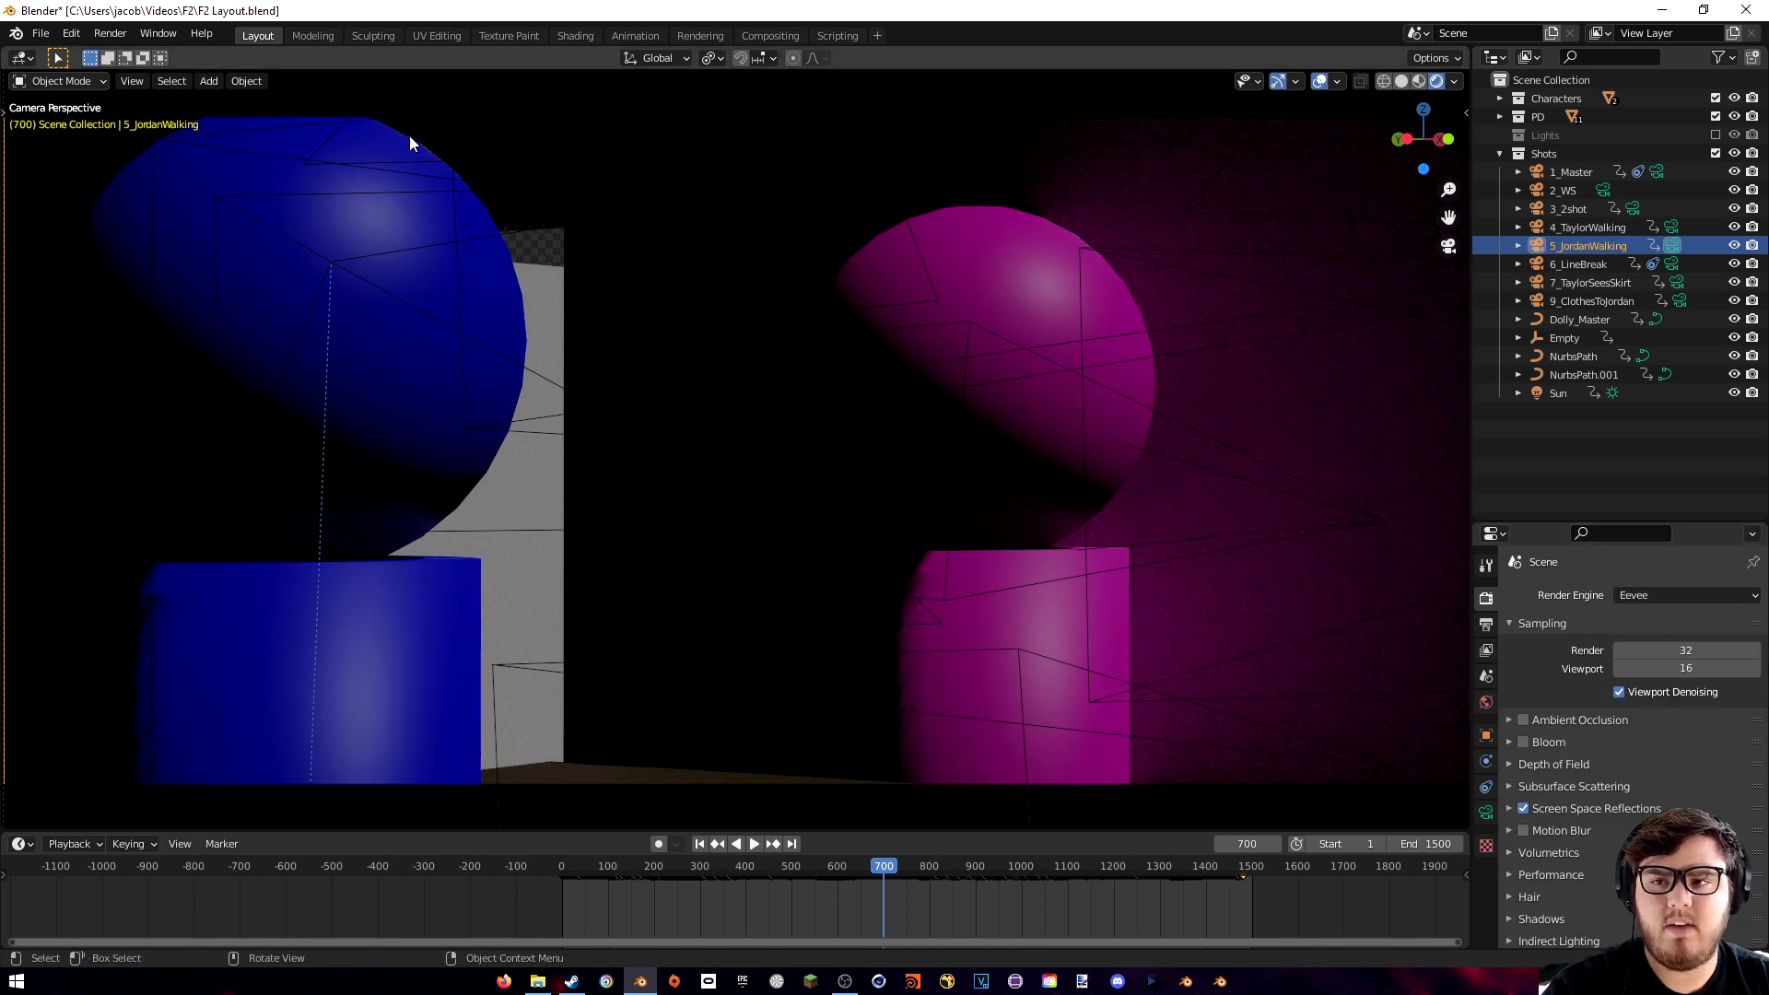
{"action": "left_click", "coordinate": [112, 32]}
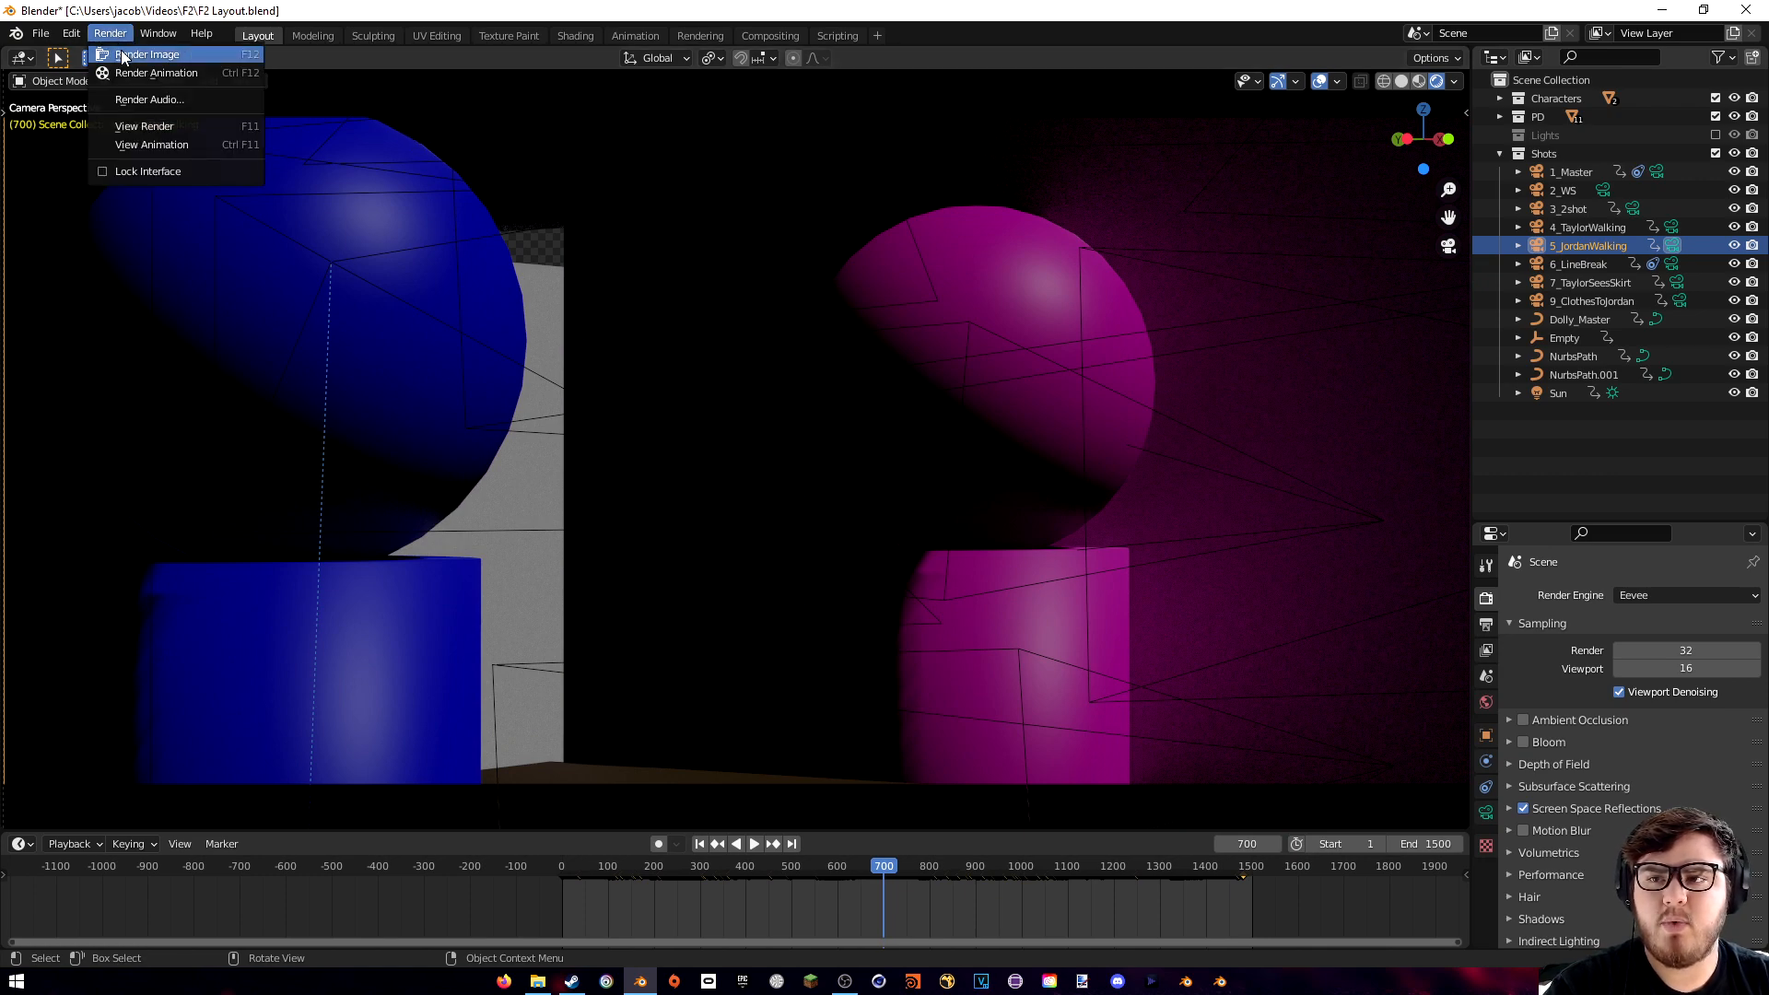
{"action": "left_click", "coordinate": [123, 55]}
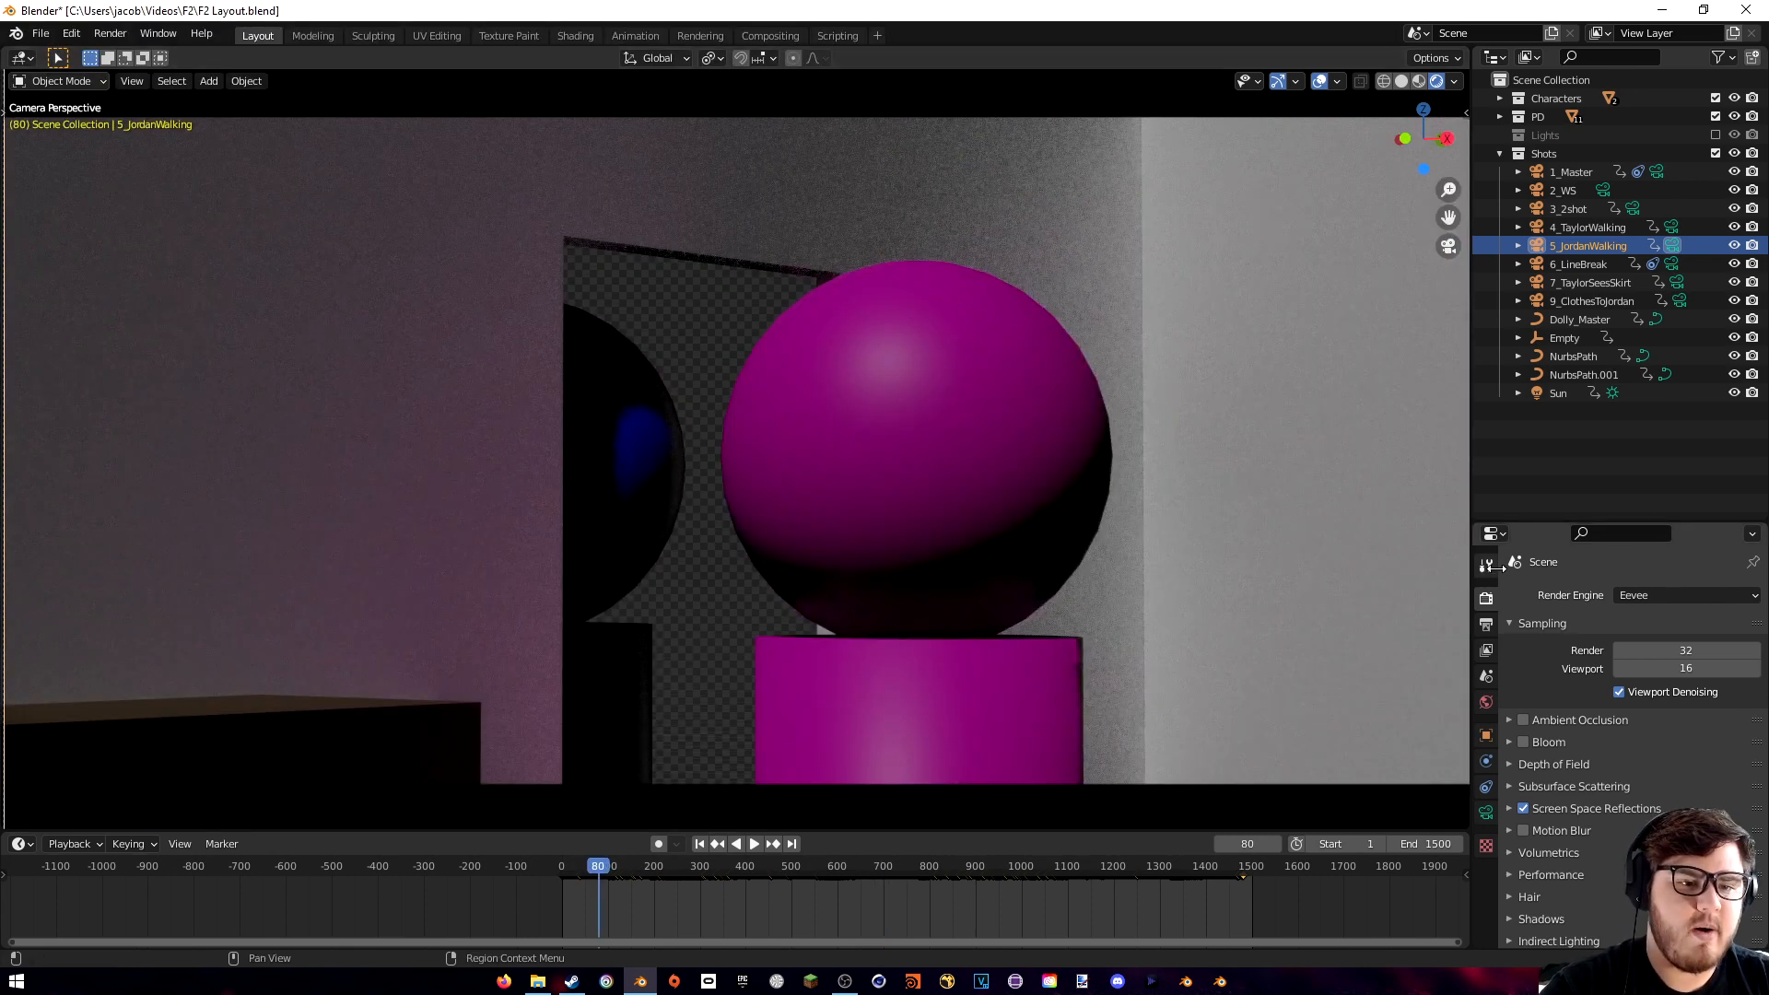
- Set the render output's file format to FFmpeg Video
{"action": "left_click", "coordinate": [1485, 626]}
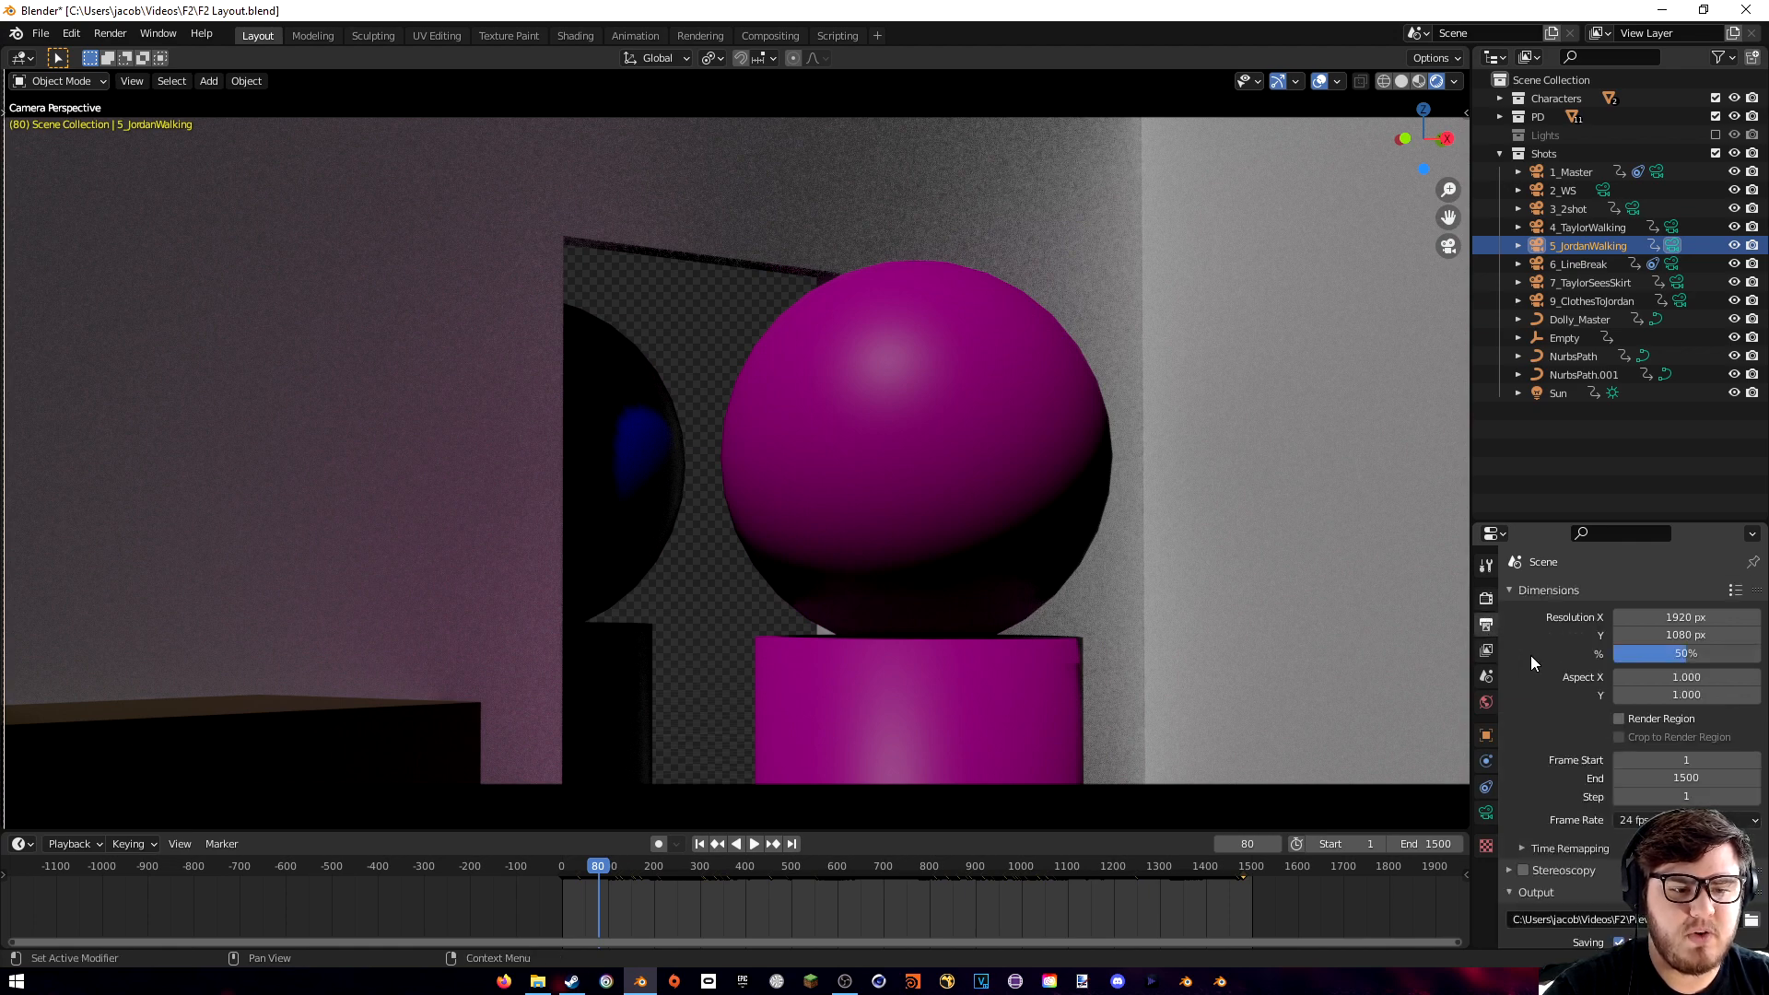
{"action": "scroll", "coordinate": [1529, 663], "scroll_direction": "down", "scroll_amount": 6}
{"action": "scroll", "coordinate": [1593, 693], "scroll_direction": "up", "scroll_amount": 2}
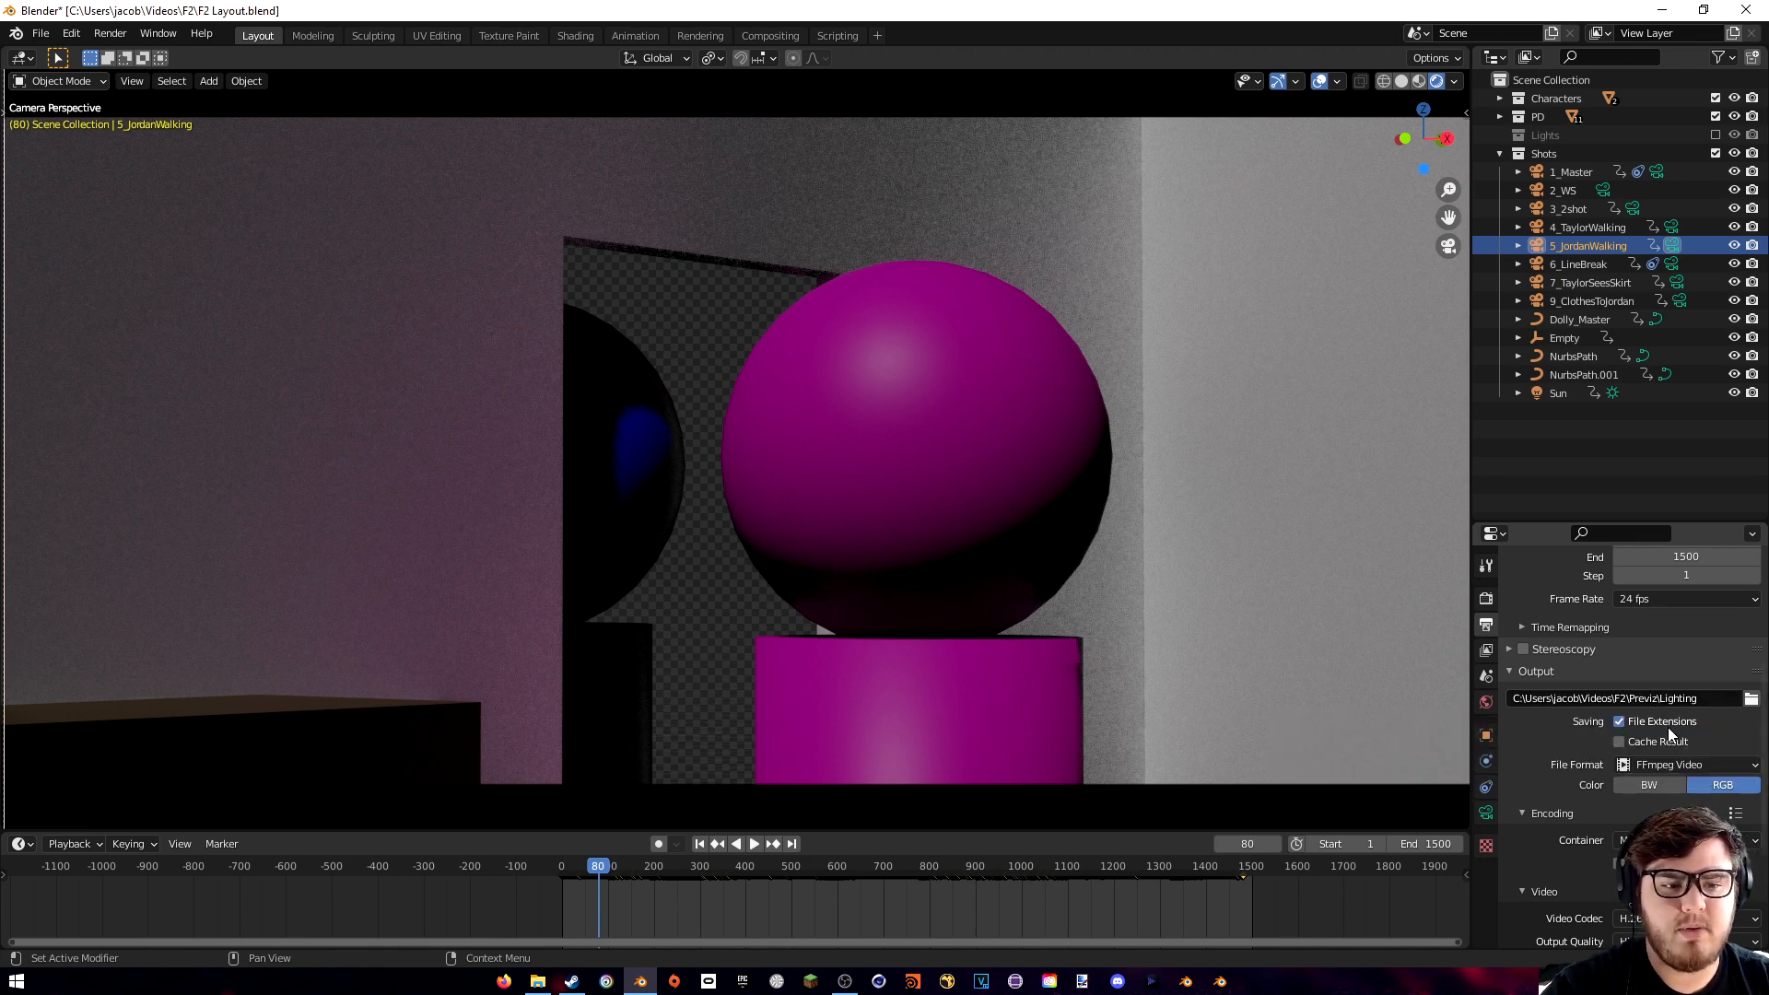
{"action": "left_click", "coordinate": [1639, 765]}
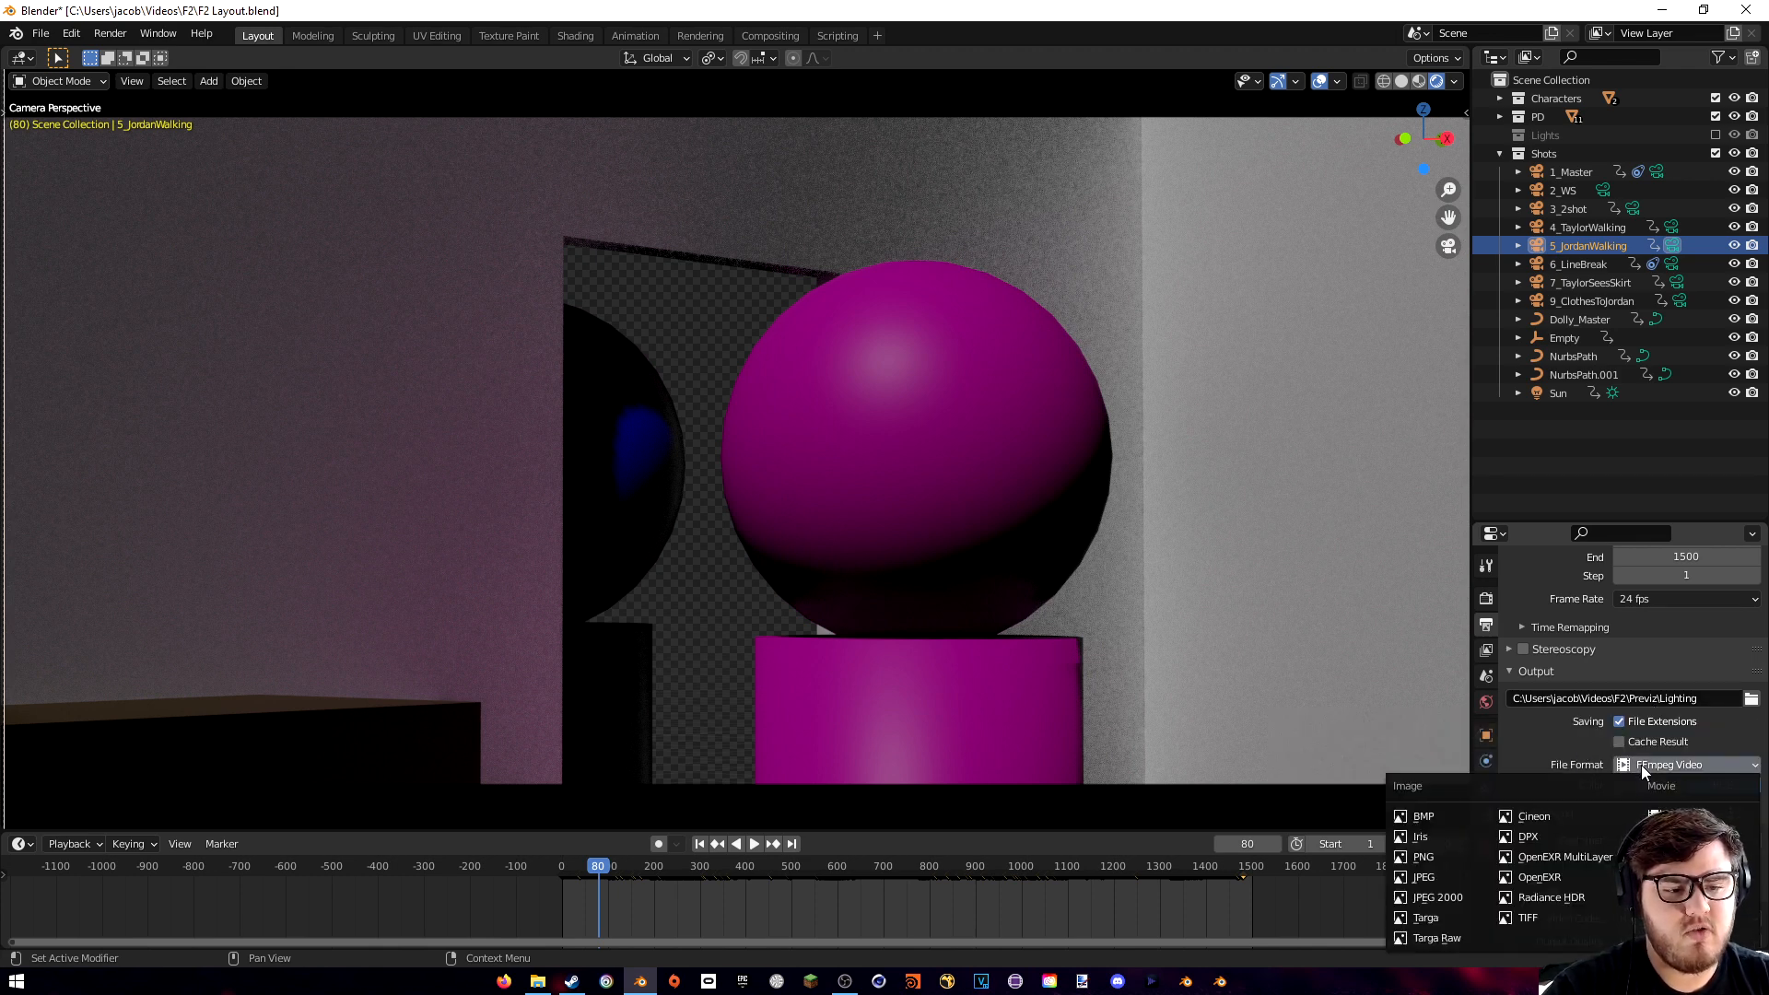
{"action": "left_click", "coordinate": [1669, 857]}
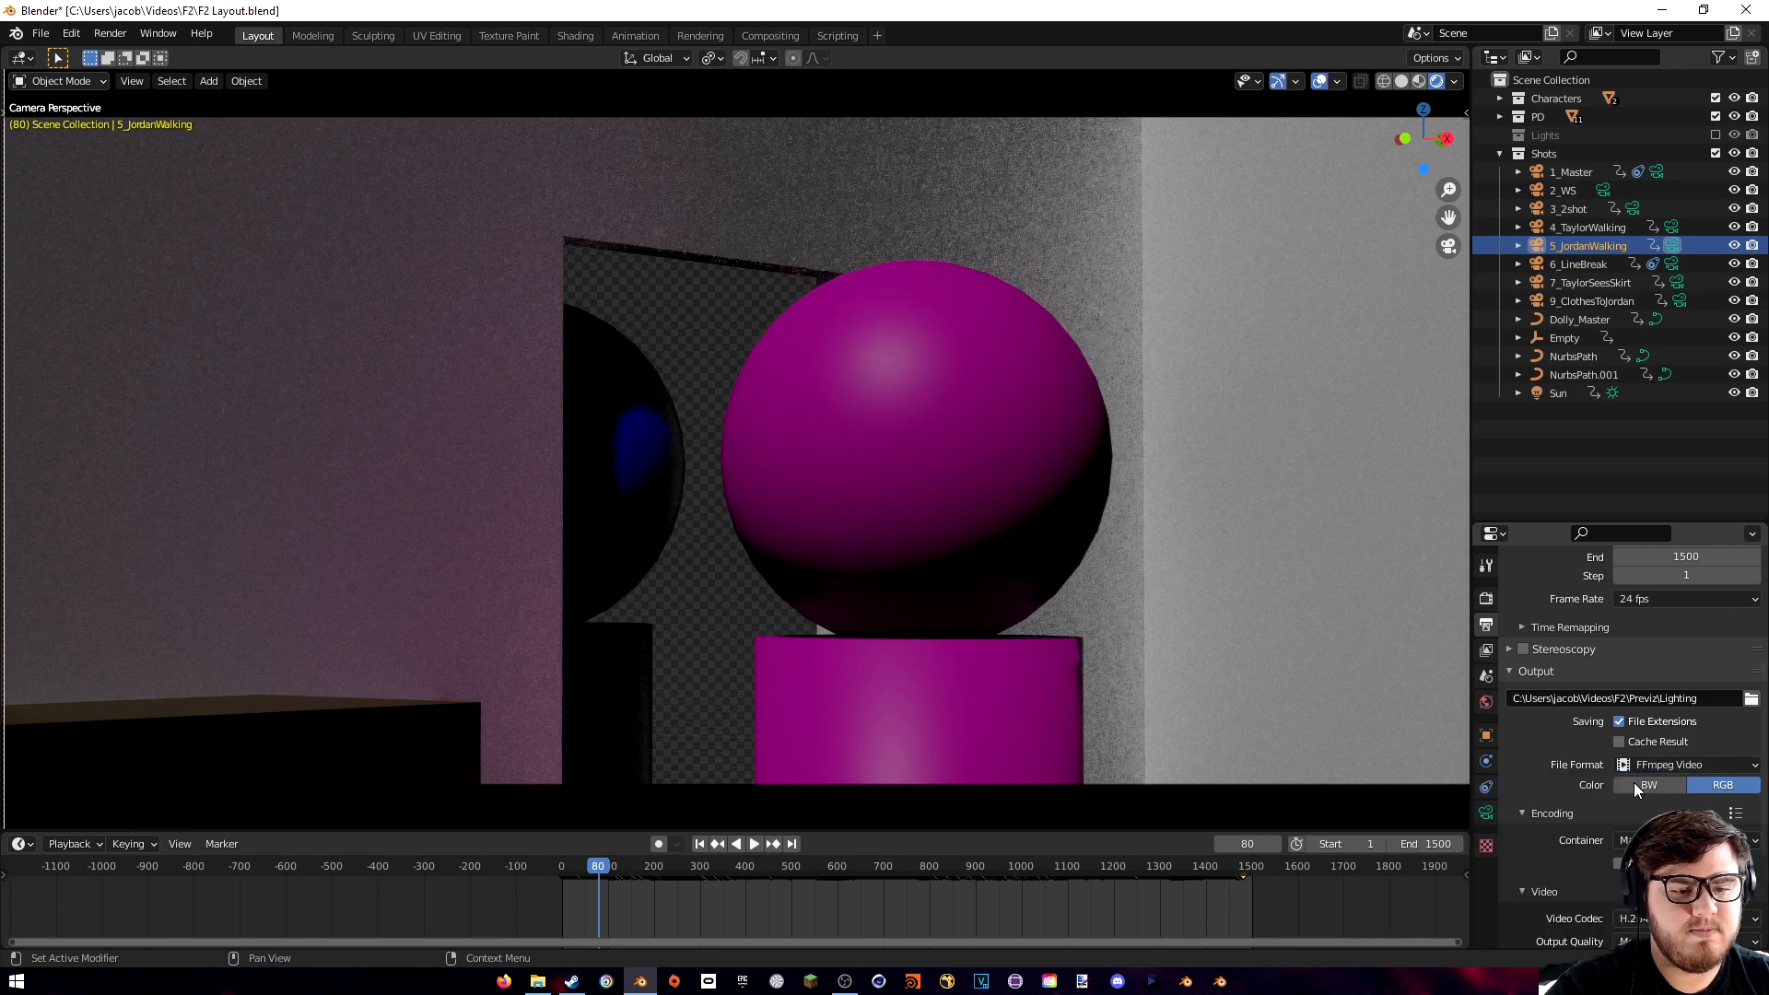
- Set the video encoding container to MPEG-4 and the output quality to High Quality
{"action": "scroll", "coordinate": [1583, 807], "scroll_direction": "down", "scroll_amount": 5}
{"action": "left_click", "coordinate": [1638, 663]}
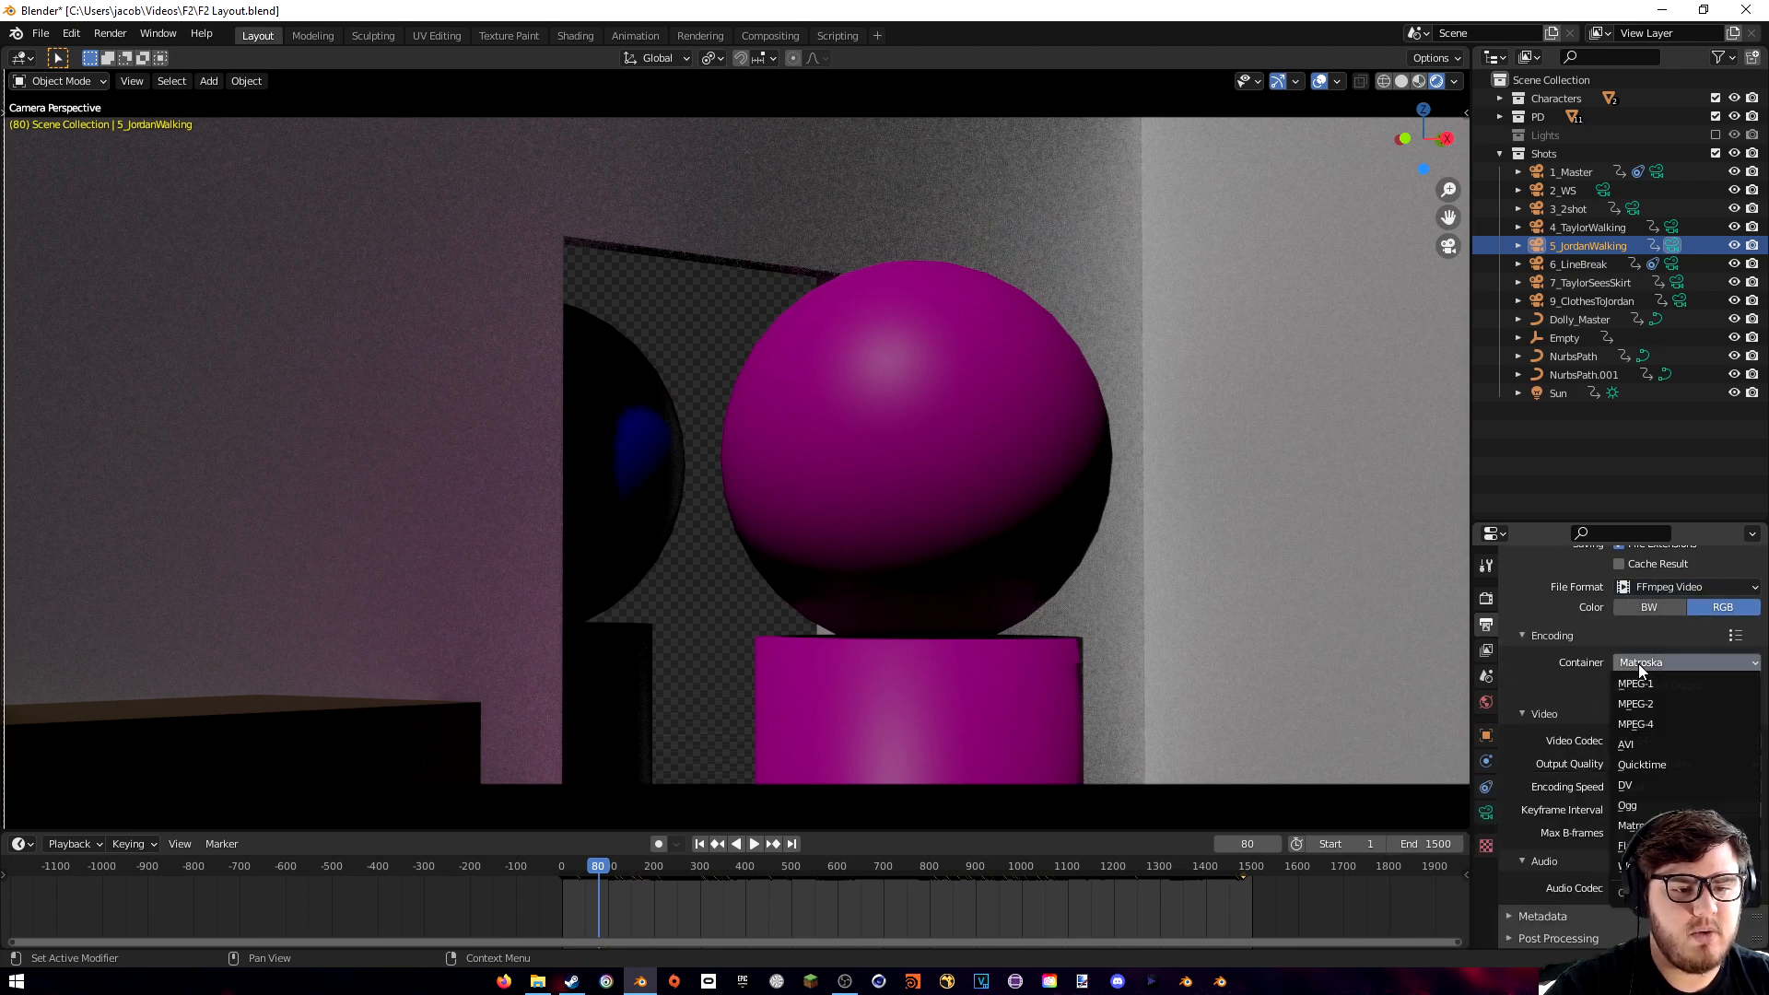
{"action": "left_click", "coordinate": [1640, 726]}
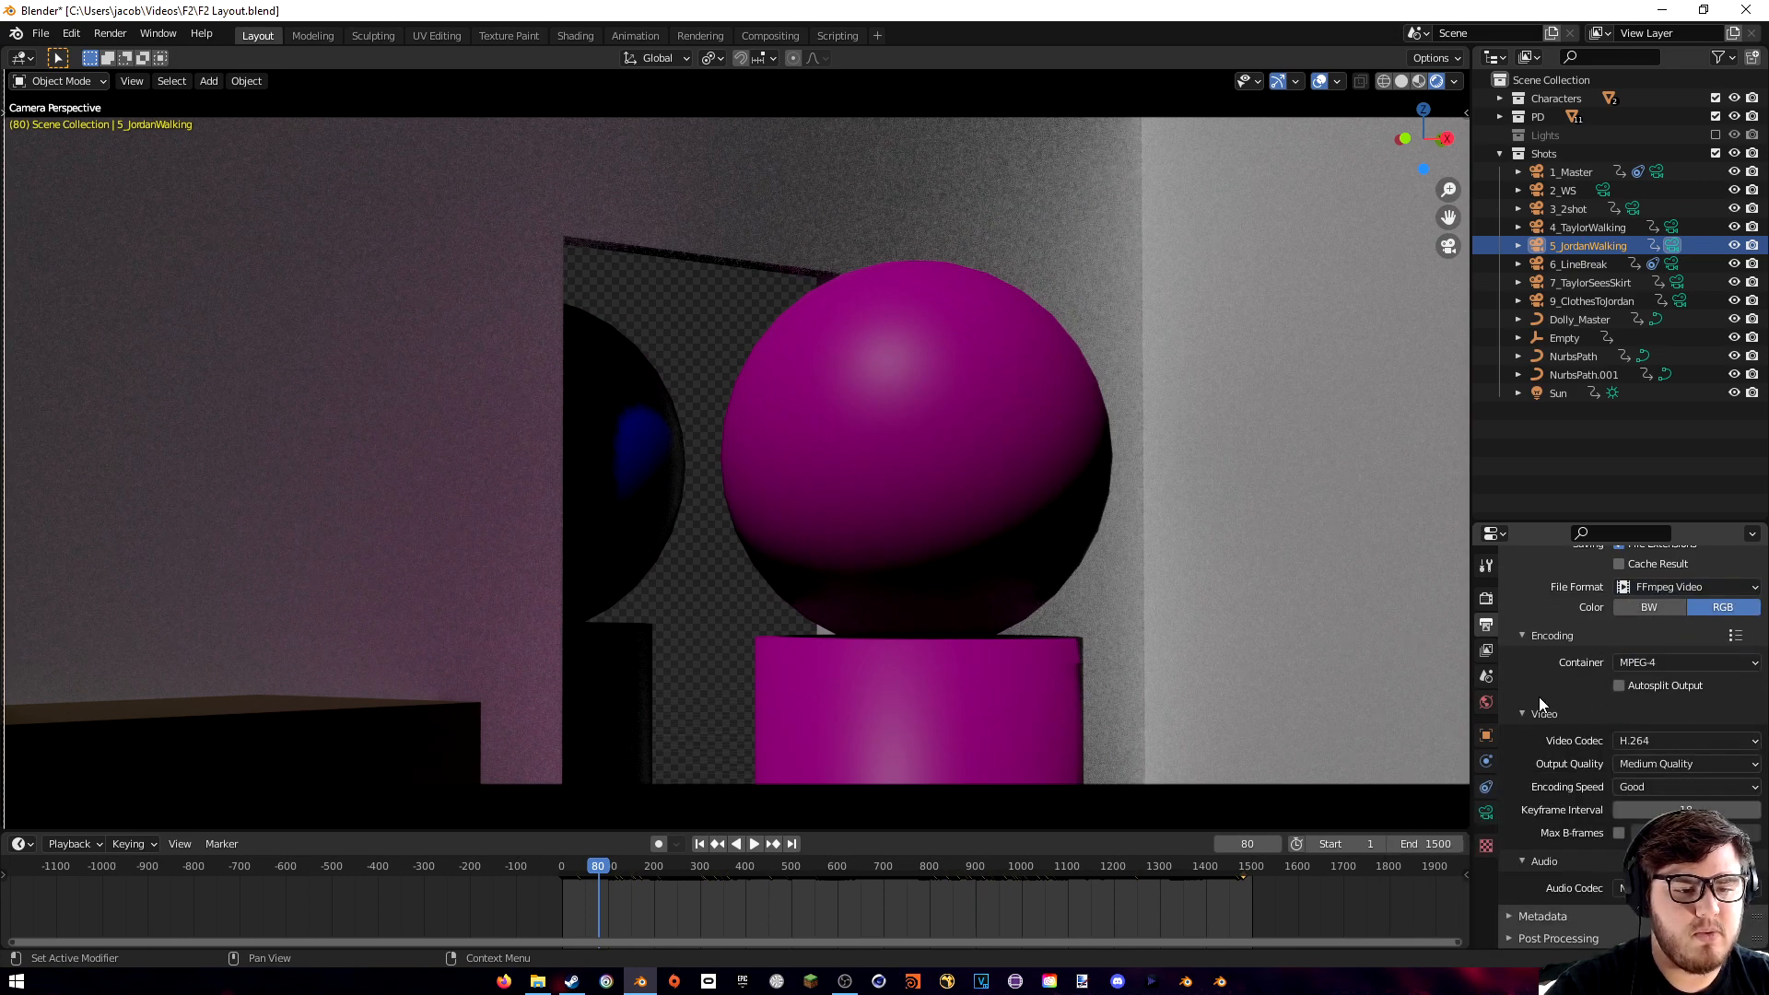
{"action": "left_click", "coordinate": [1660, 762]}
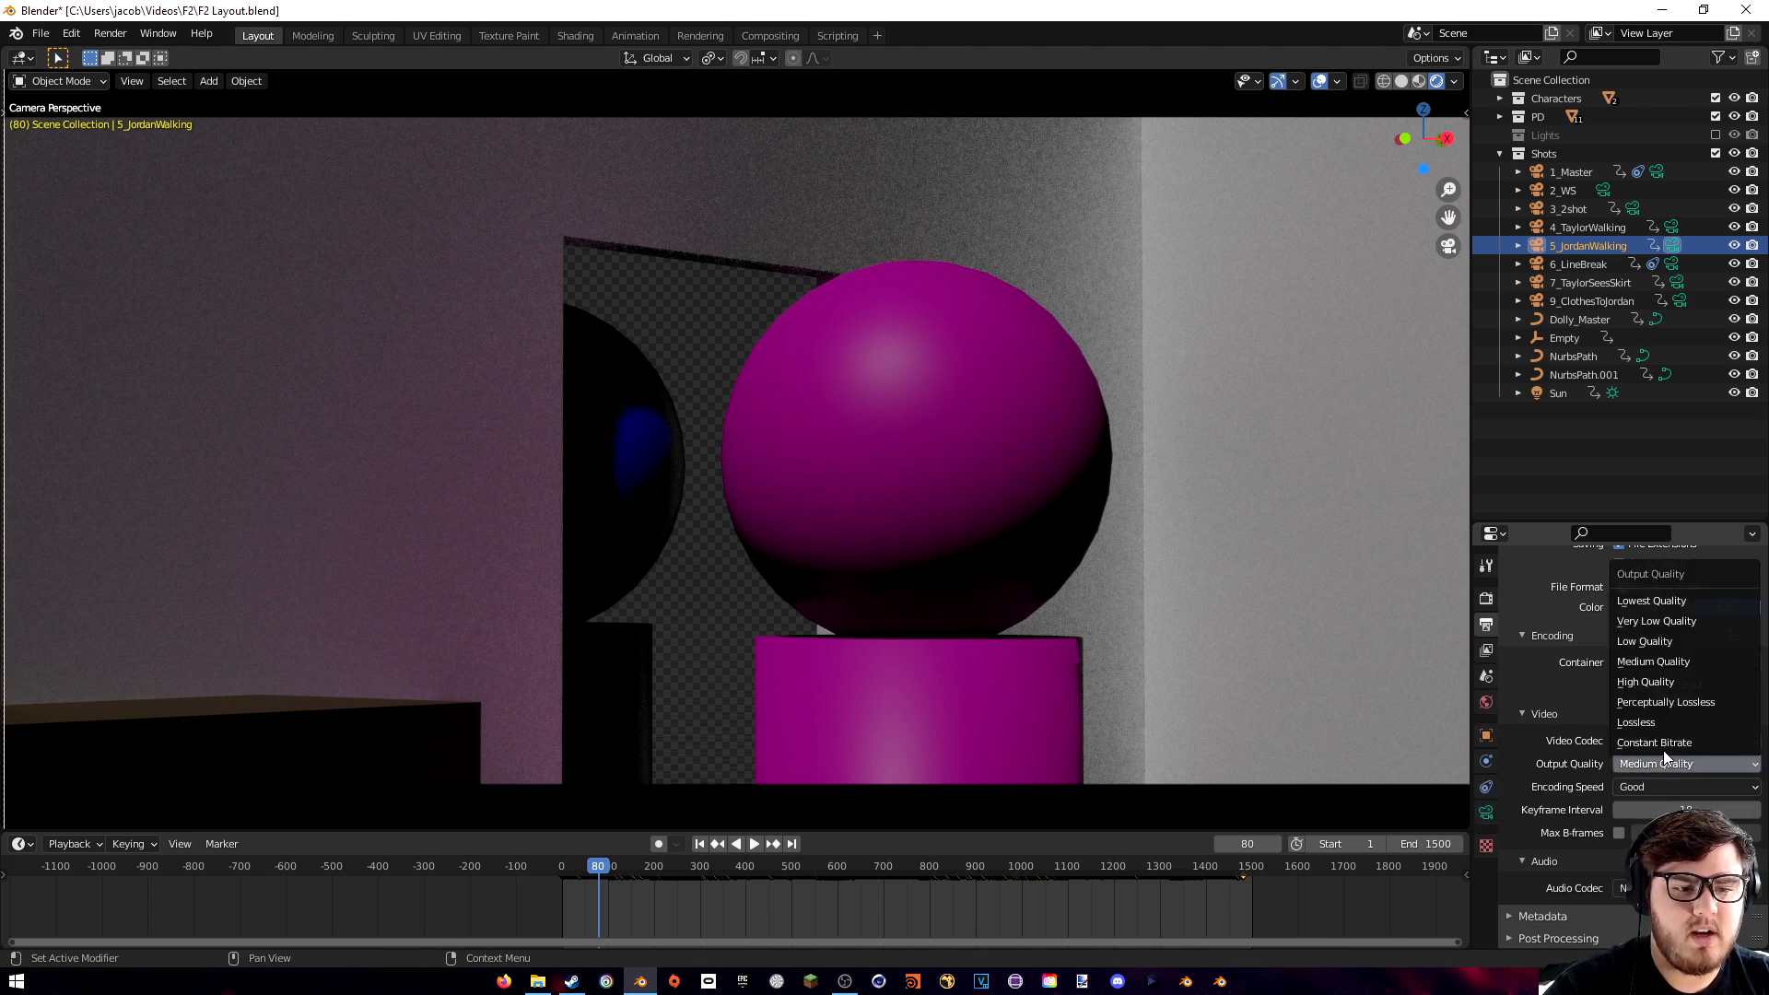
{"action": "left_click", "coordinate": [1651, 686]}
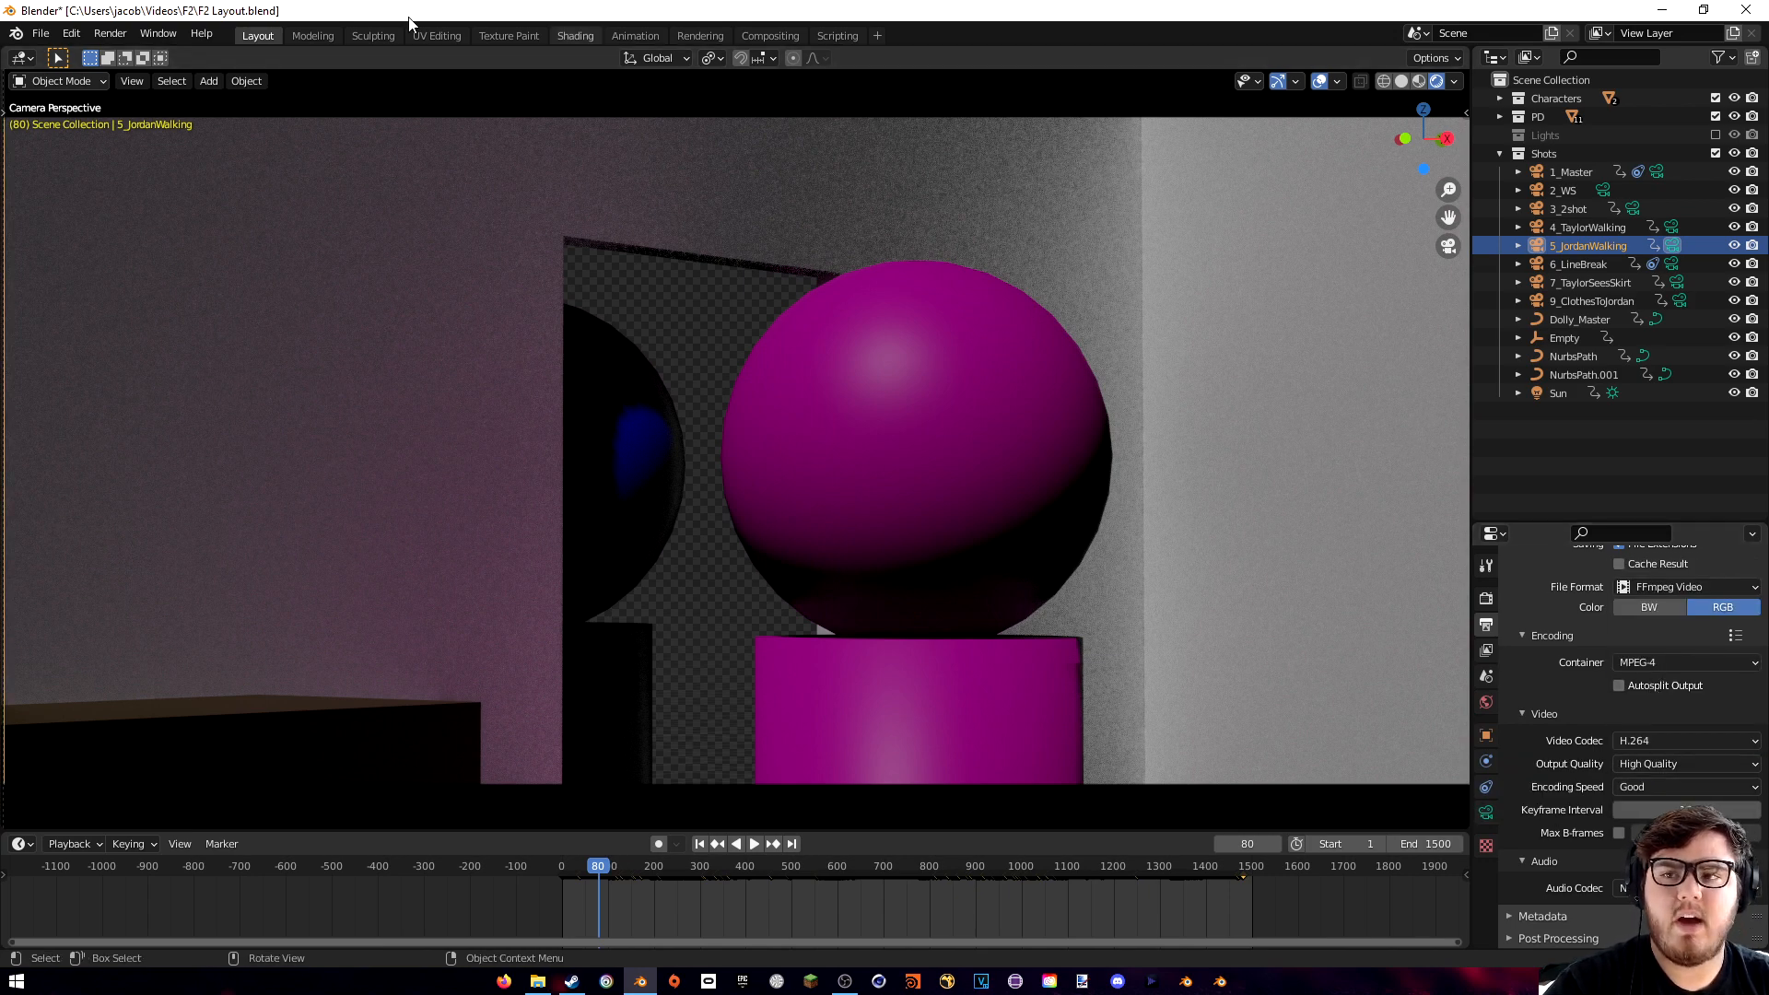
{"action": "left_click", "coordinate": [119, 35]}
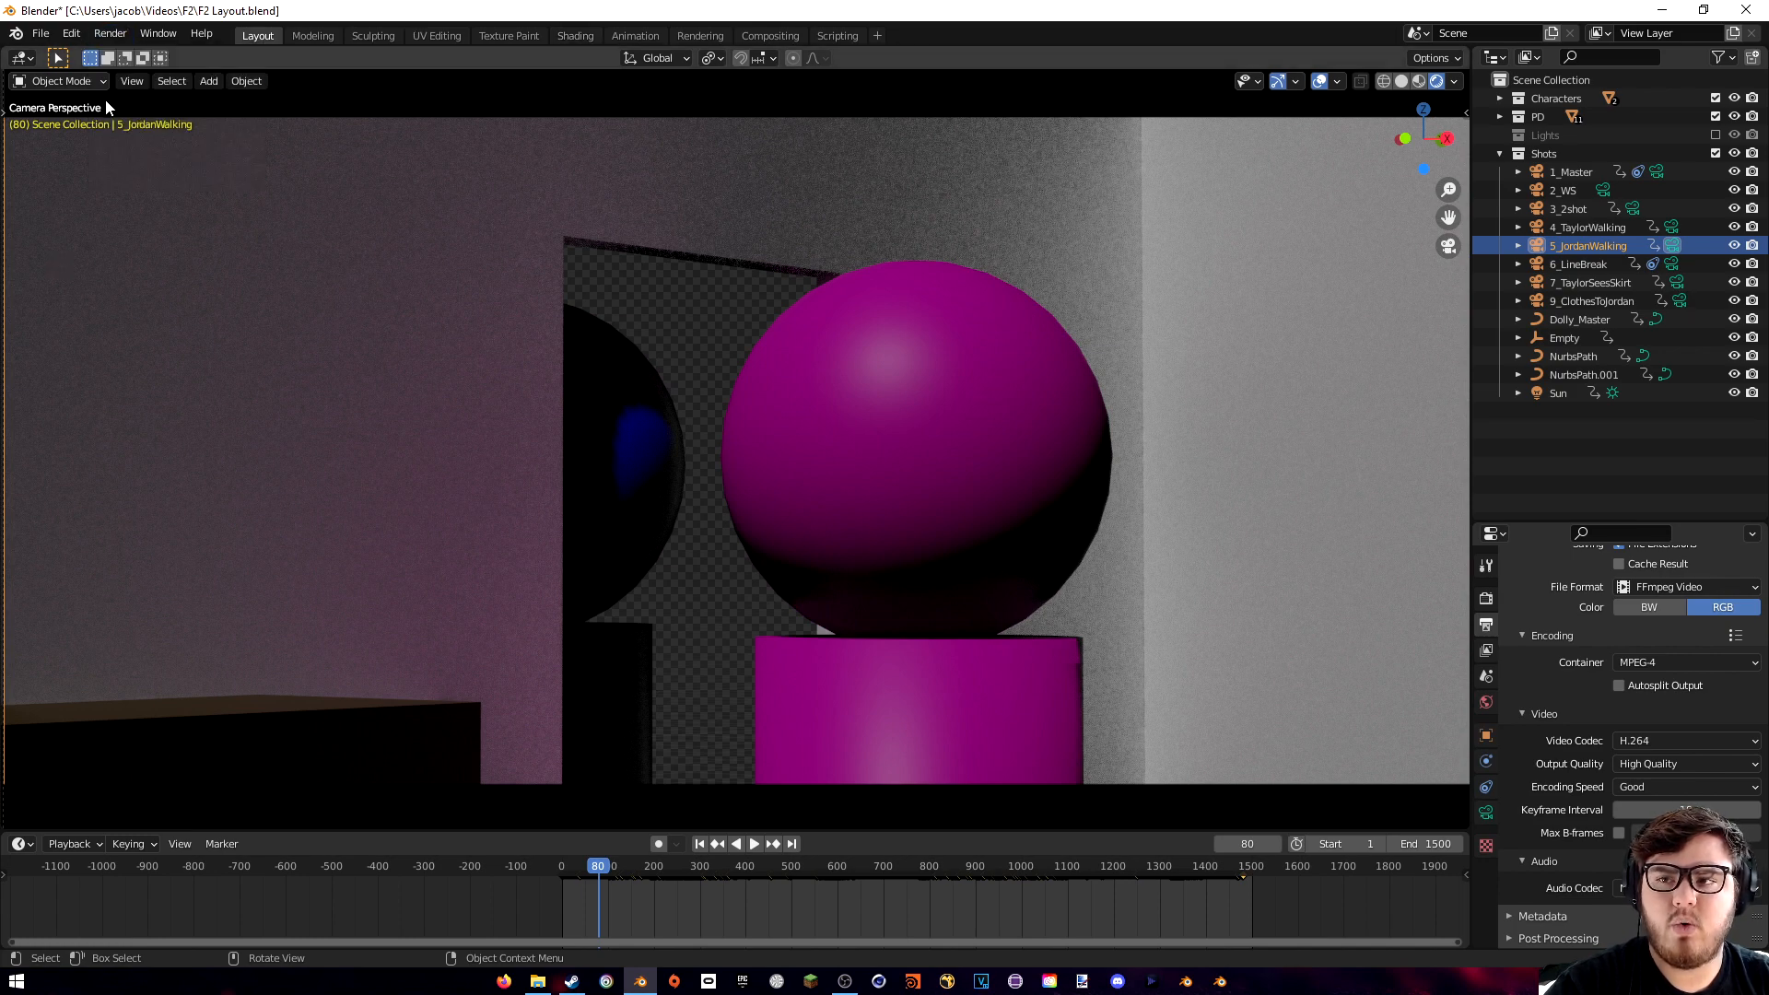
{"action": "left_click", "coordinate": [132, 81]}
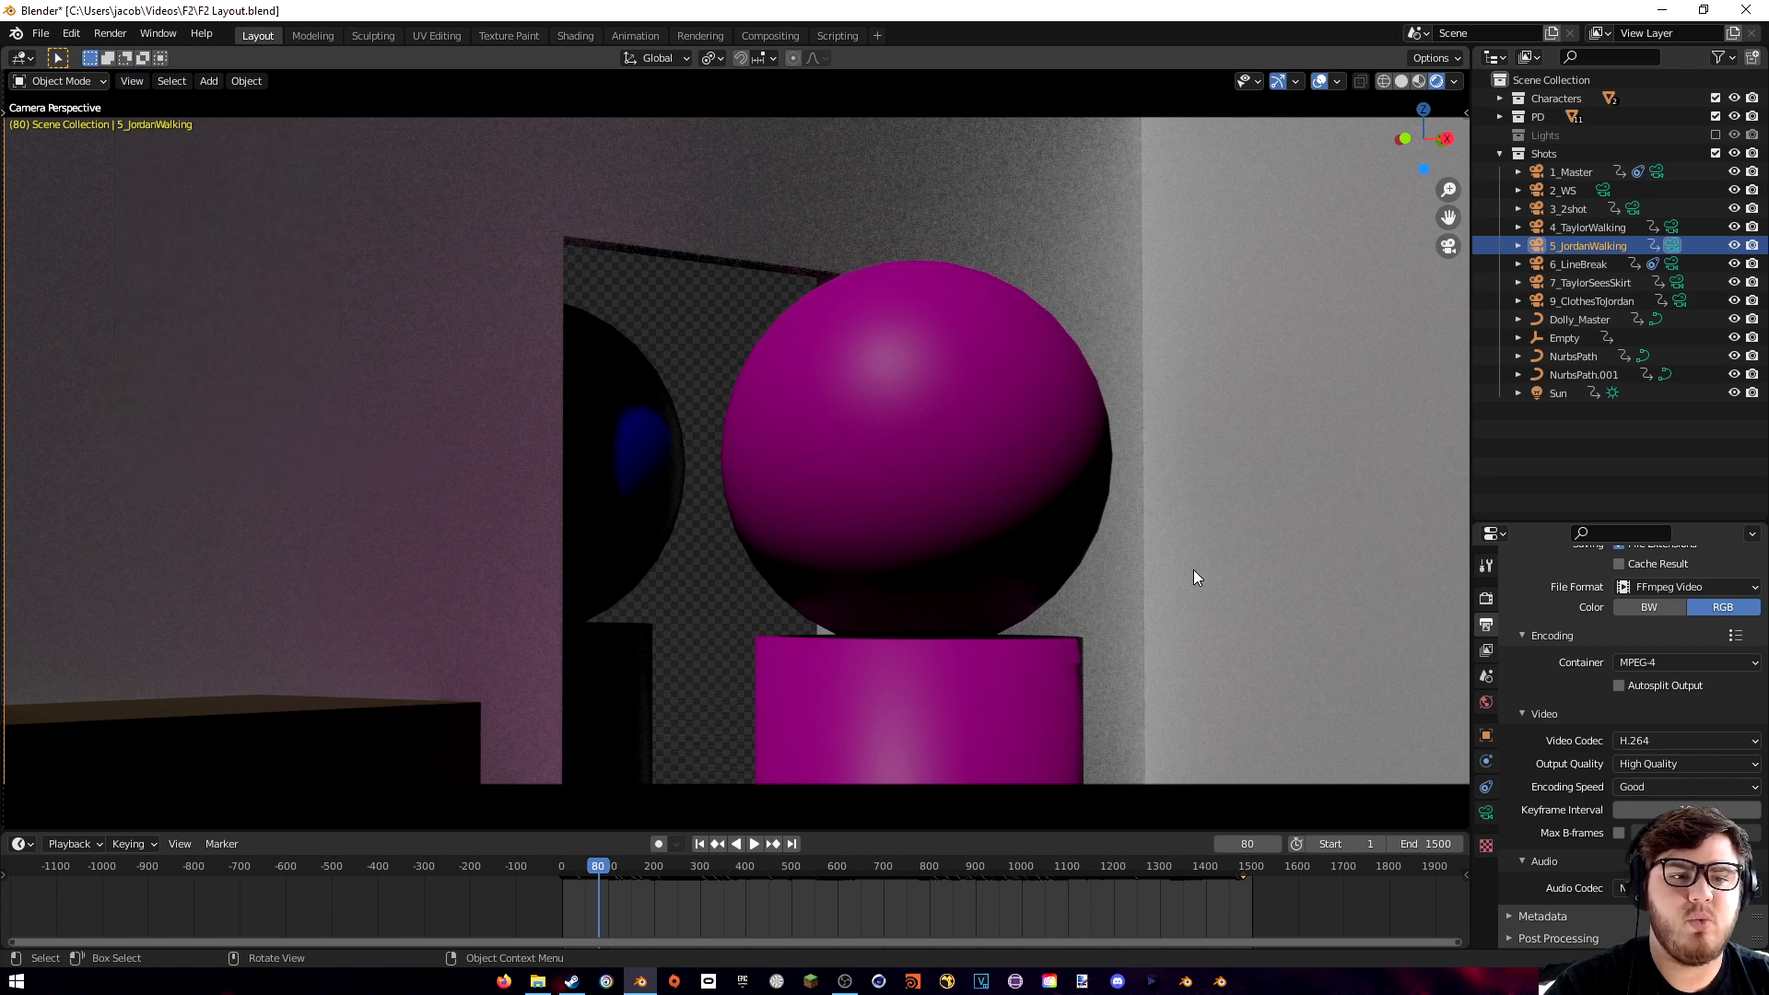
- Inspect the labelled light fixtures around the room from several angles and switch the viewport to Solid shading
{"action": "scroll", "coordinate": [1699, 643], "scroll_direction": "up", "scroll_amount": 4}
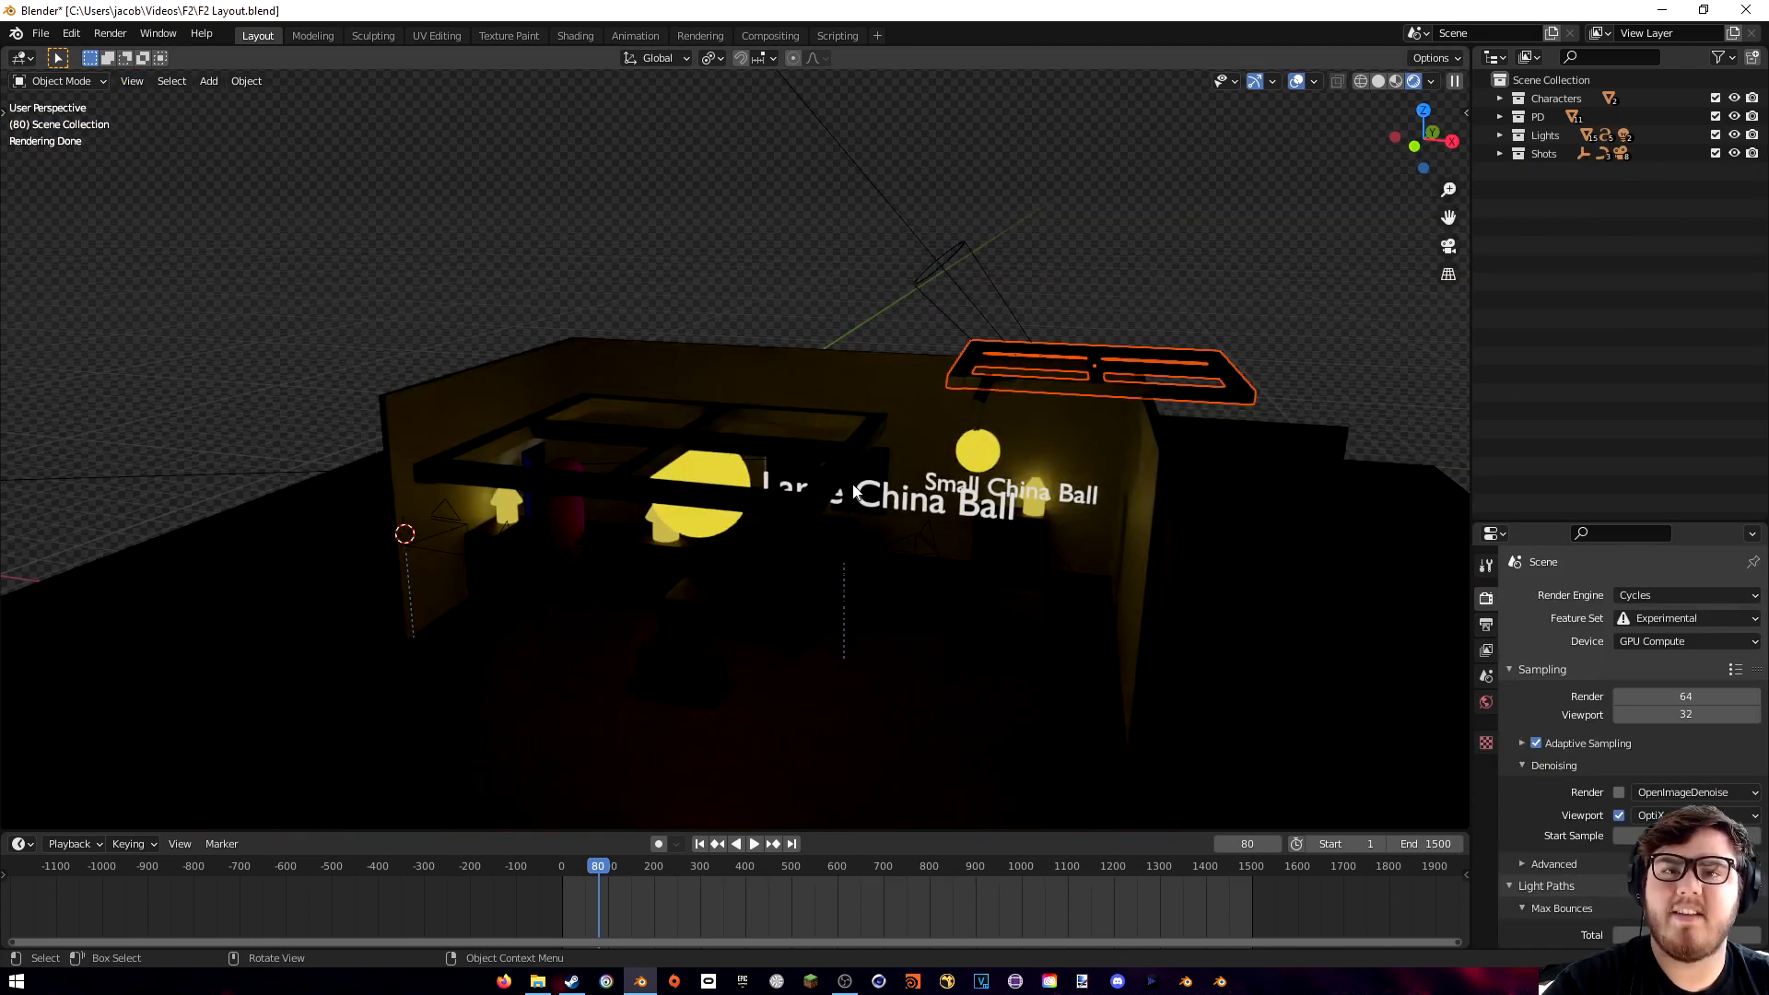
{"action": "middle_click_drag", "start_coordinate": [853, 491], "coordinate": [970, 456]}
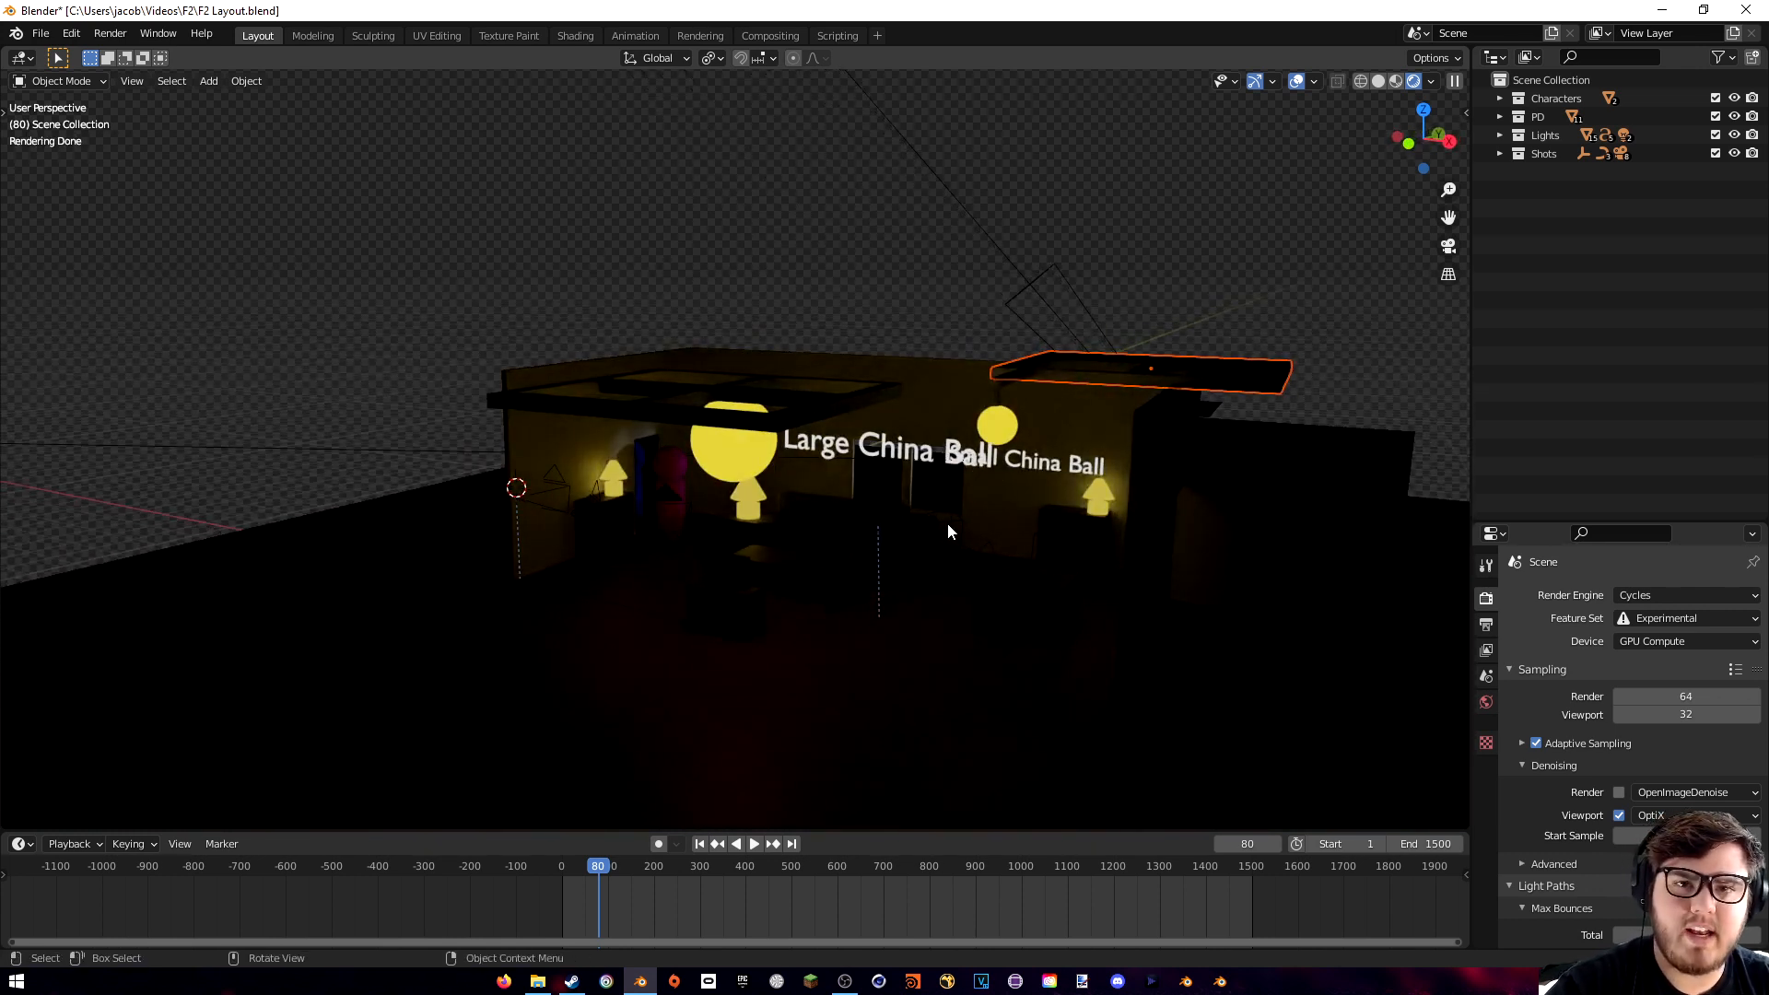
{"action": "mouse_move", "coordinate": [1235, 497]}
{"action": "middle_mouse_down"}
{"action": "mouse_move", "coordinate": [1204, 517]}
{"action": "mouse_move", "coordinate": [877, 439]}
{"action": "mouse_move", "coordinate": [710, 442]}
{"action": "middle_mouse_up"}
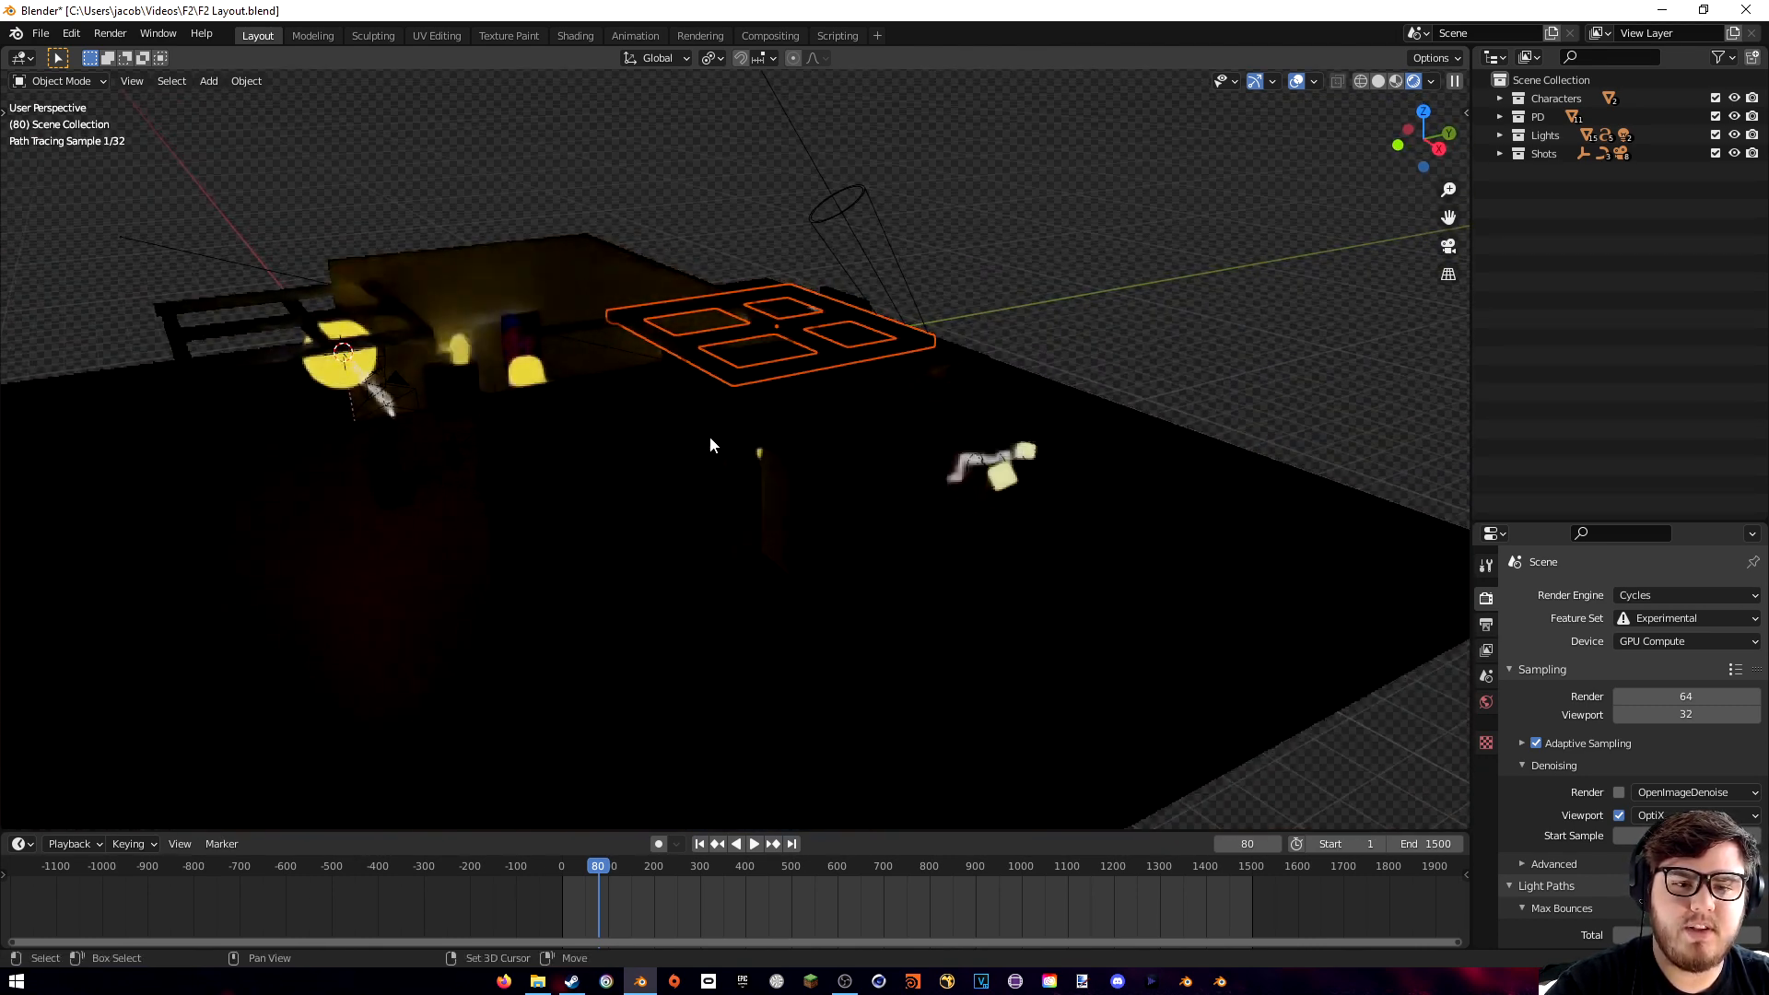
{"action": "middle_click_drag", "start_coordinate": [1025, 459], "coordinate": [943, 462]}
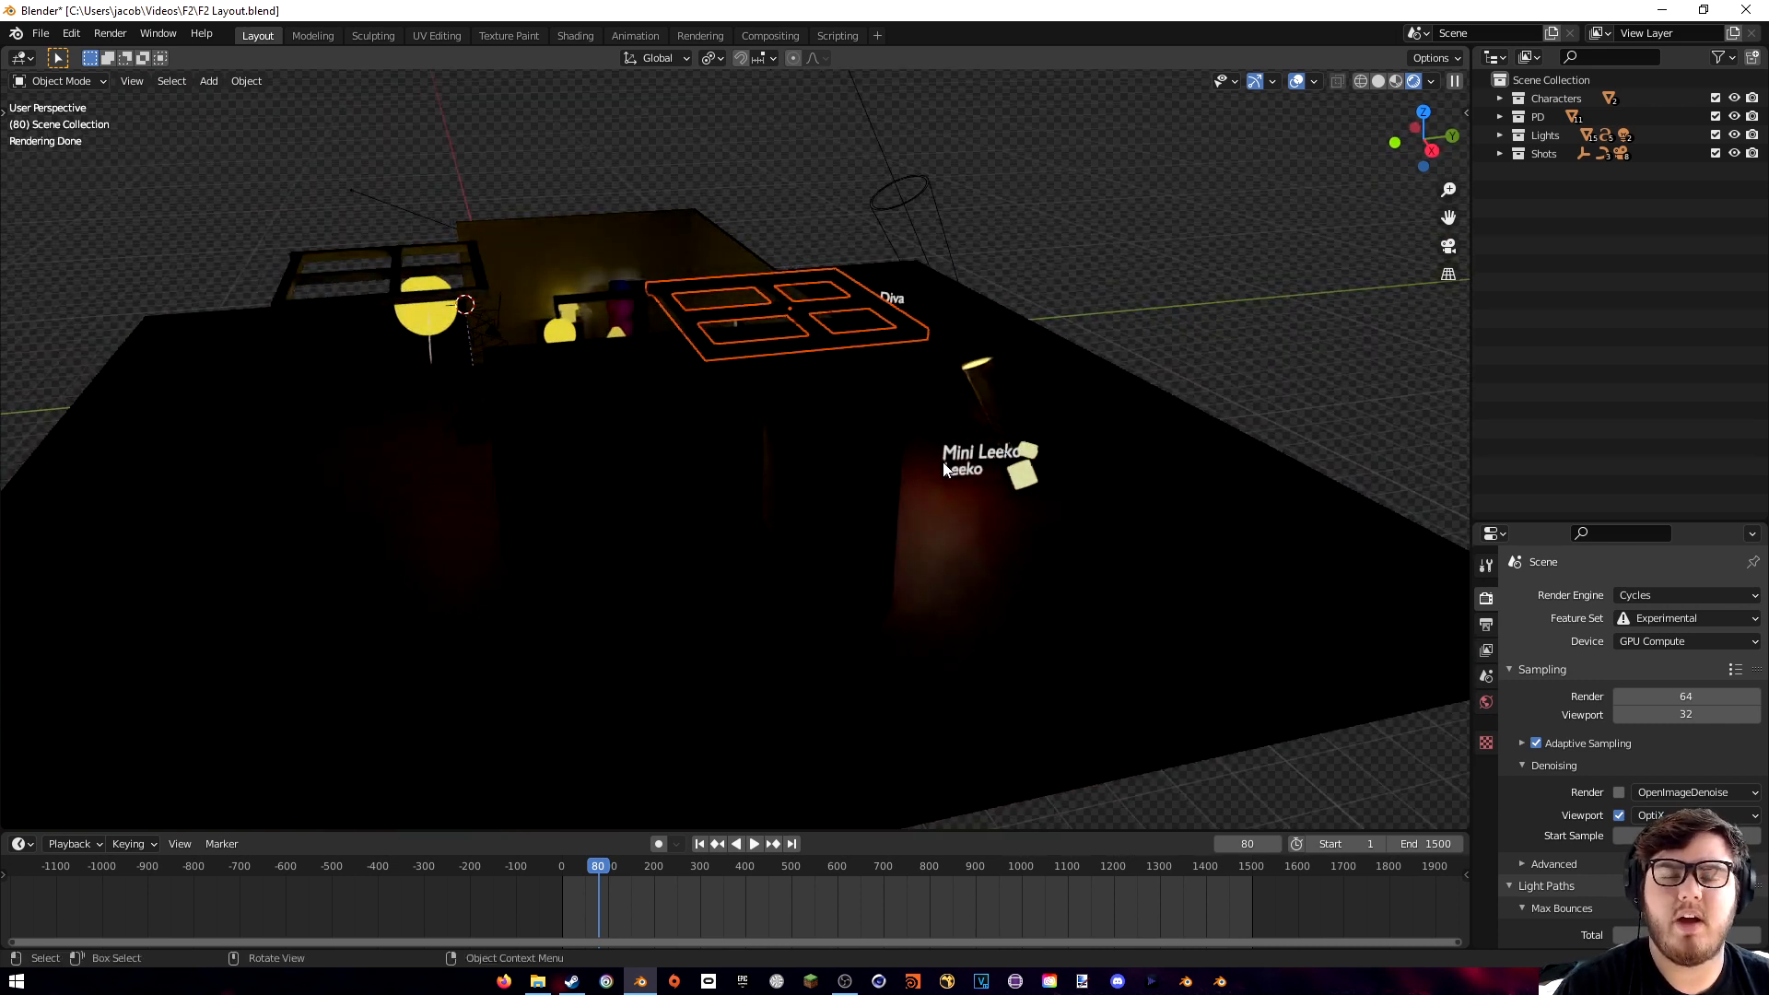
{"action": "middle_click_drag", "start_coordinate": [945, 470], "coordinate": [1047, 394]}
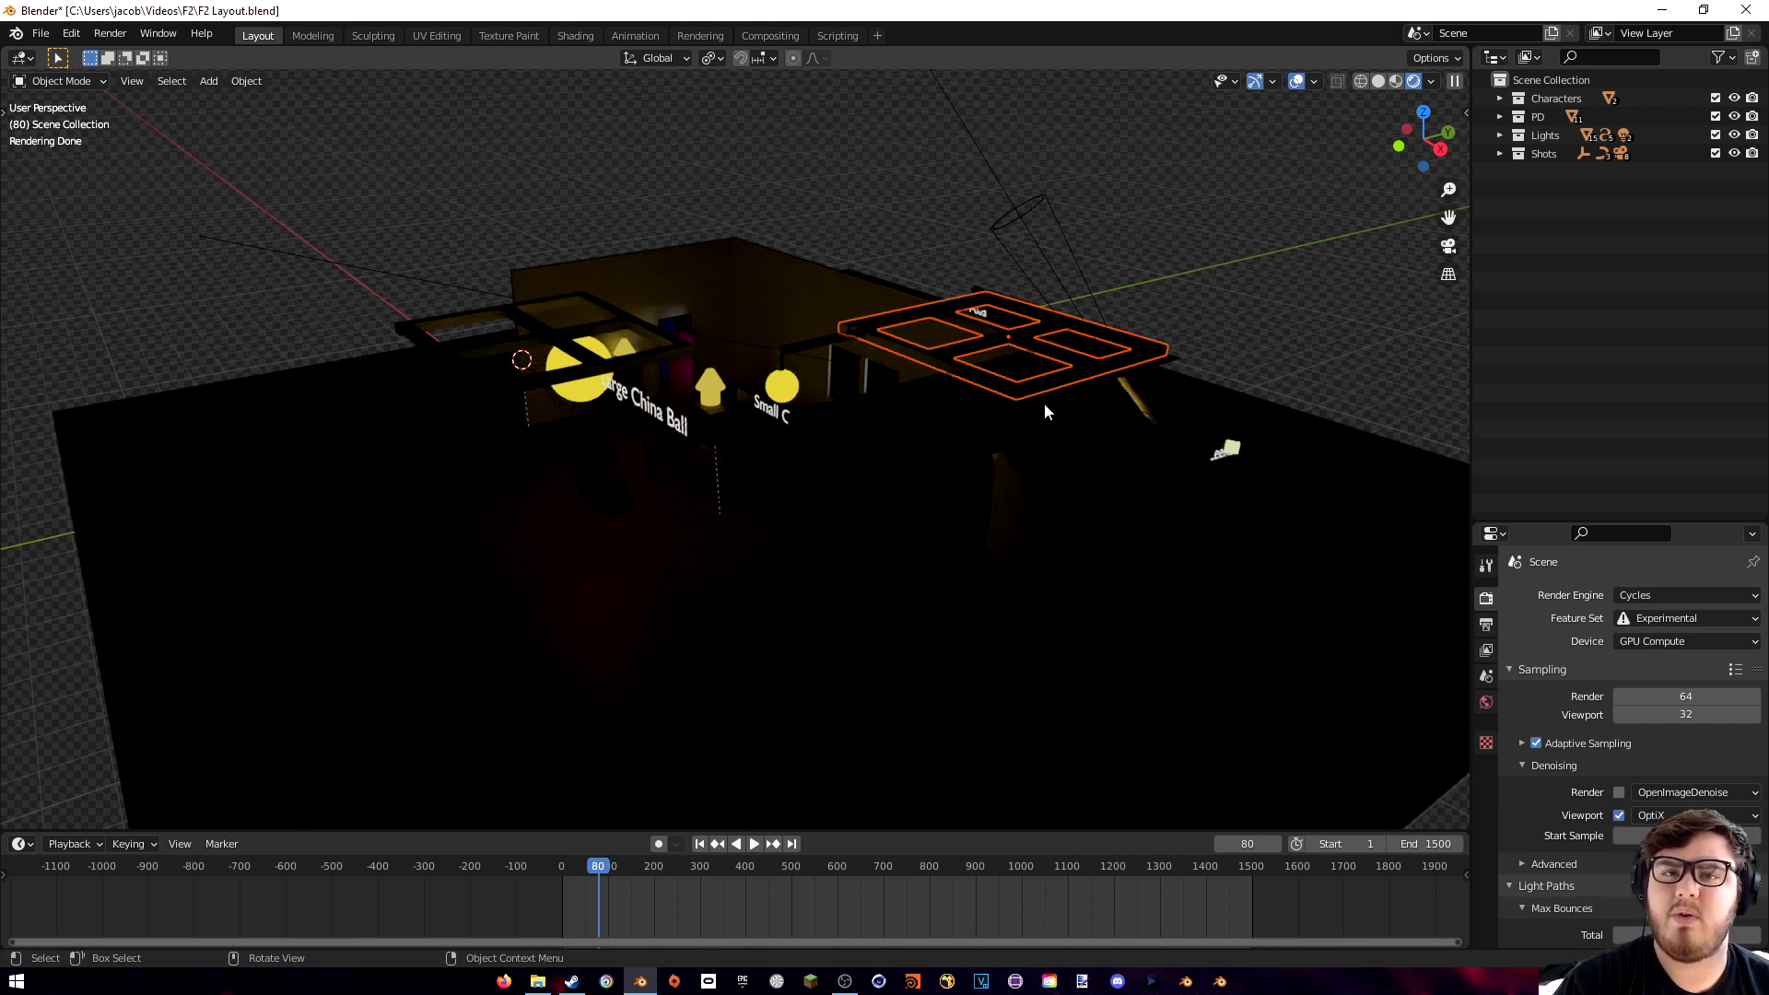
{"action": "key", "text": "z"}
{"action": "middle_click_drag", "start_coordinate": [1069, 403], "coordinate": [1110, 409]}
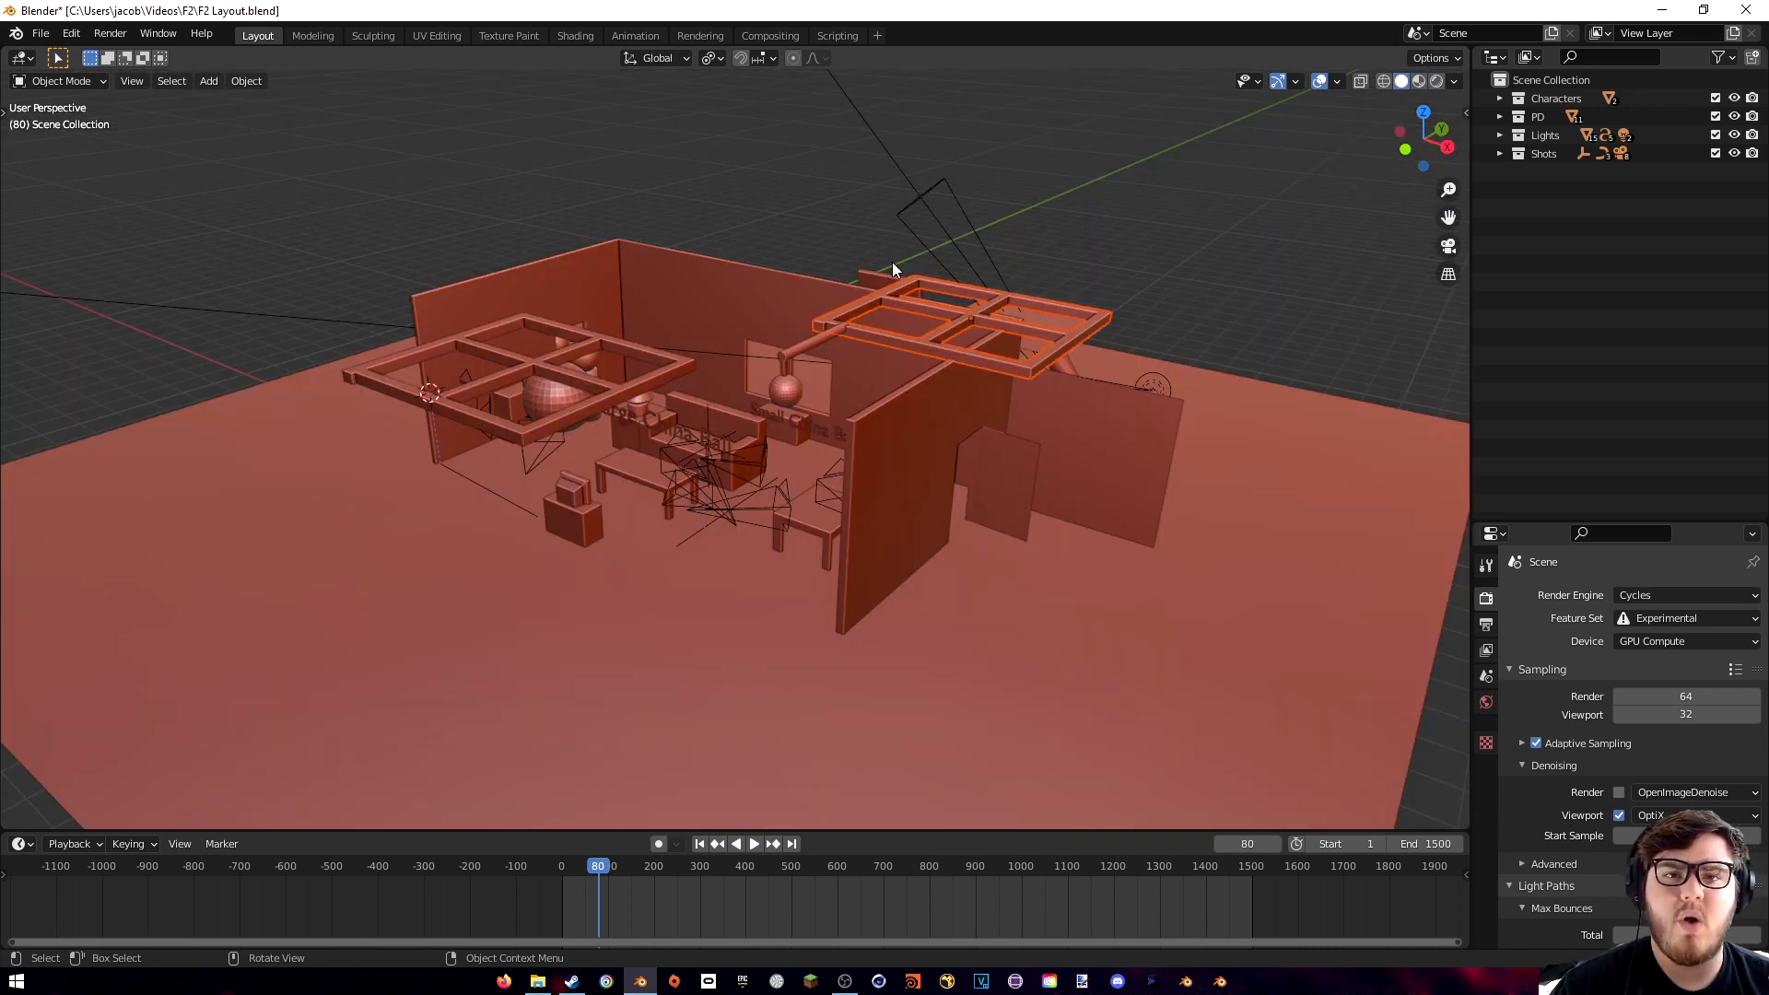